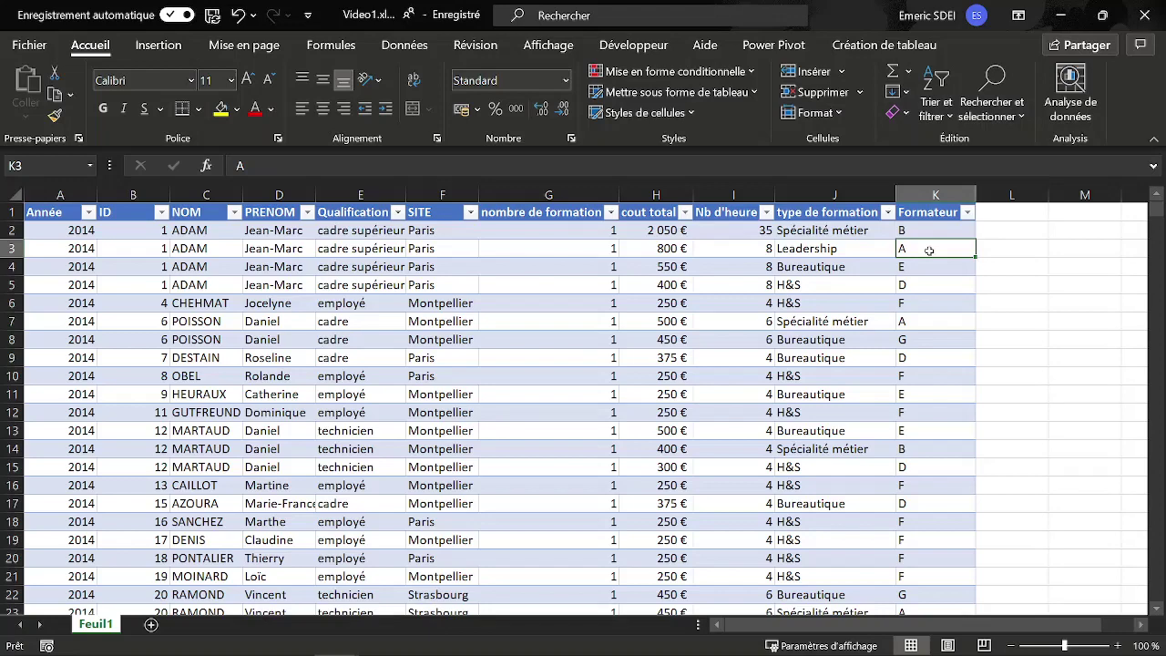
# Step: Add the PivotChart command (Graphique croisé dynamique) to the Quick Access Toolbar
pyautogui.click(670, 284)
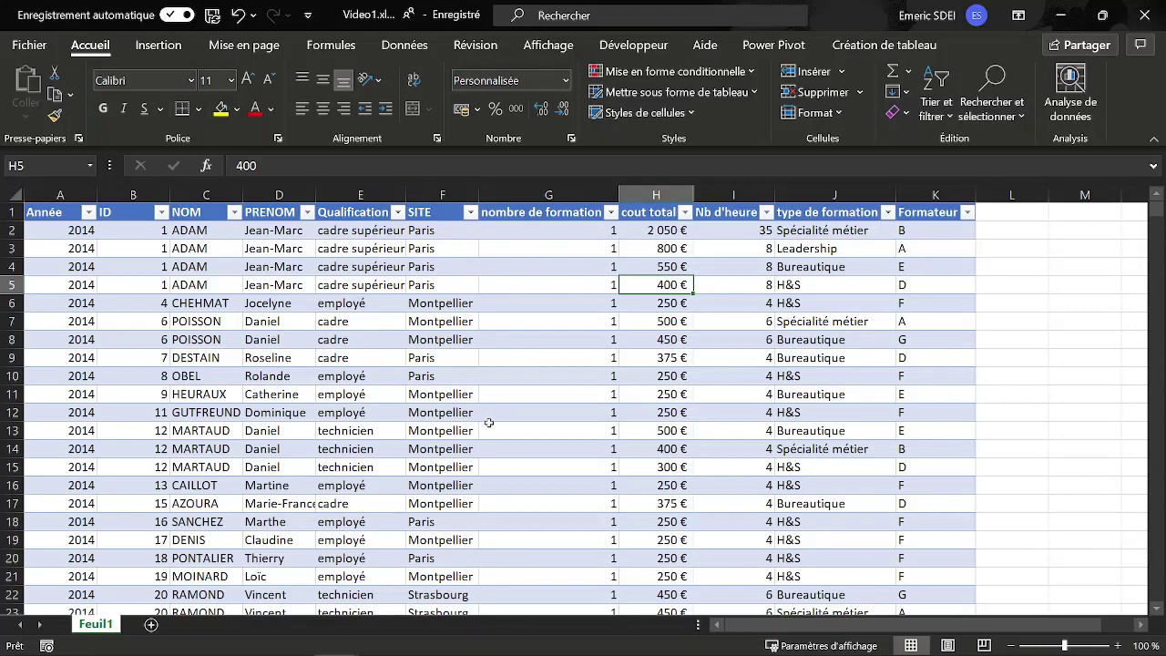
pyautogui.click(166, 48)
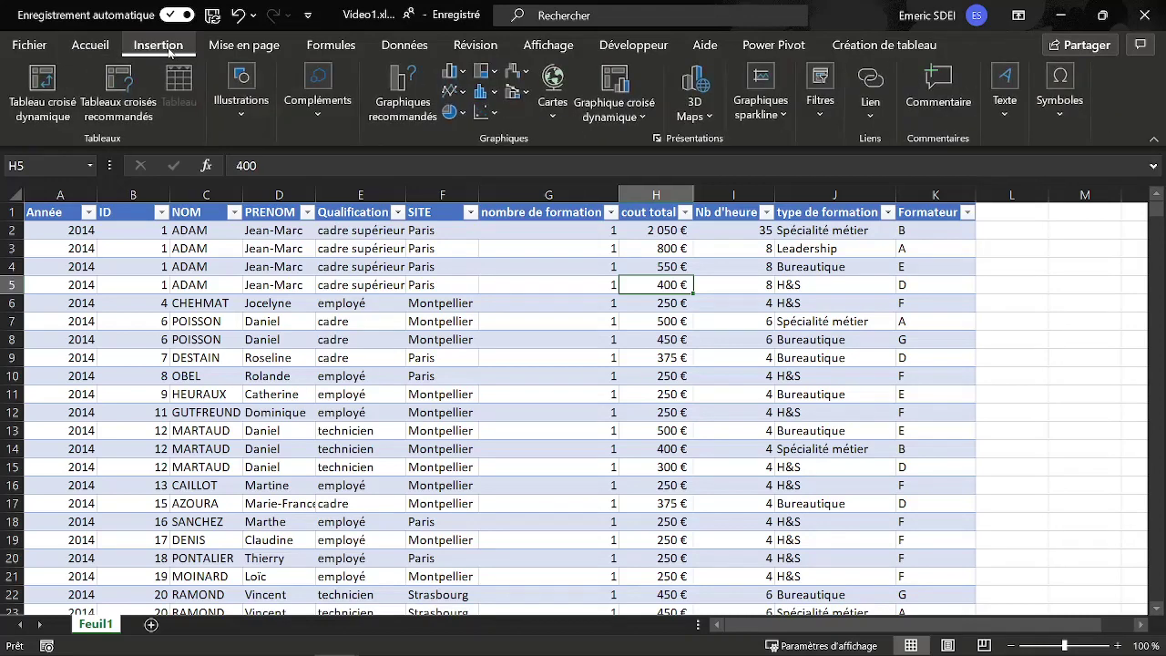
pyautogui.rightClick(617, 84)
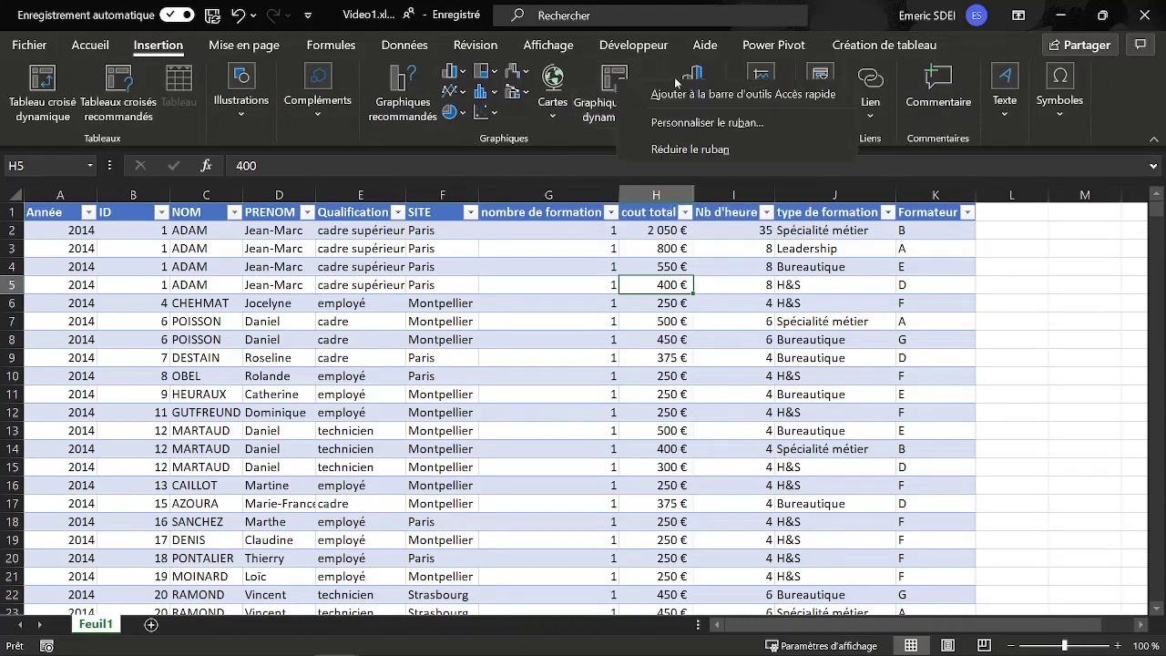
pyautogui.press('Escape')
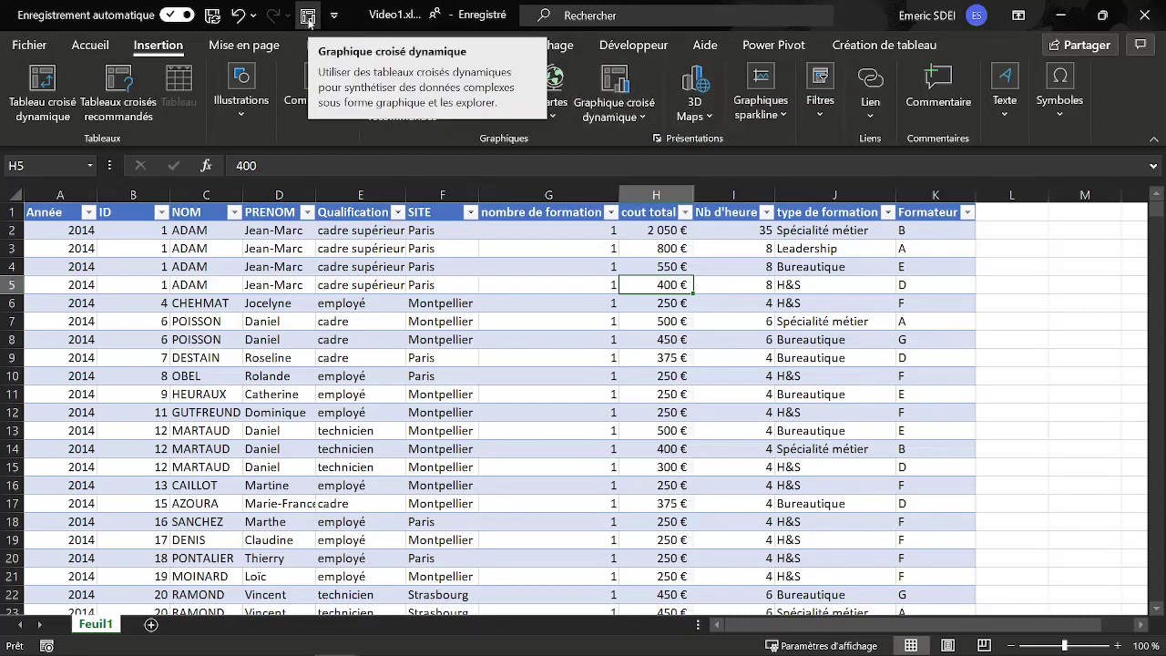
# Step: Create a PivotChart from the ListFormations table on a new worksheet
pyautogui.click(454, 392)
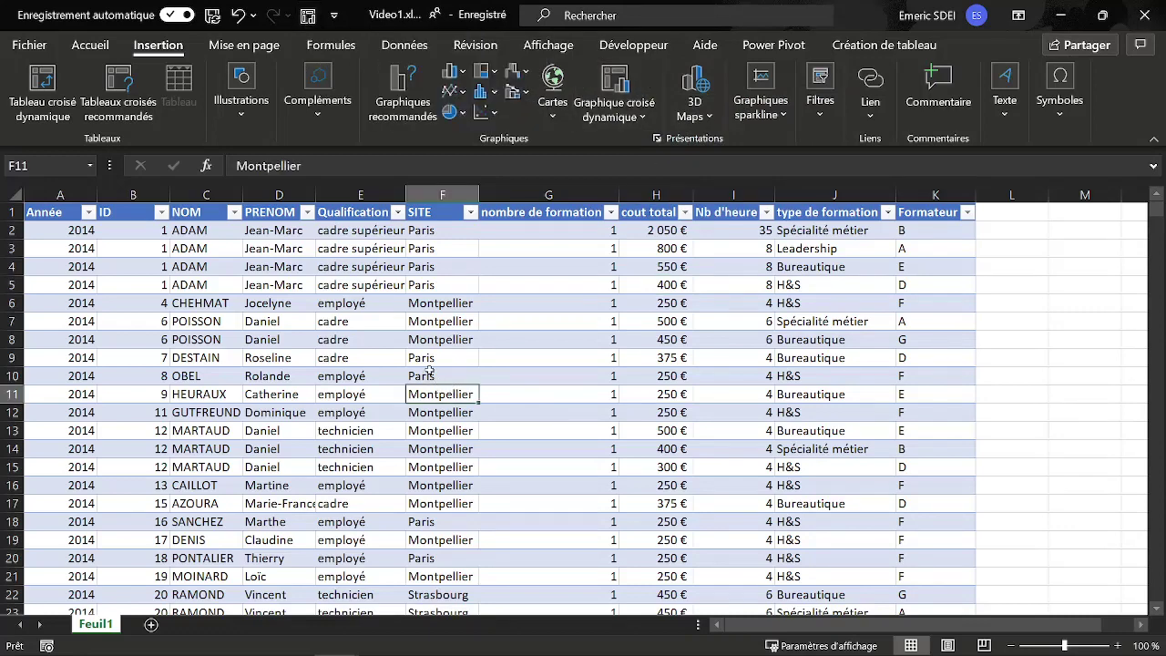
pyautogui.press('alt')
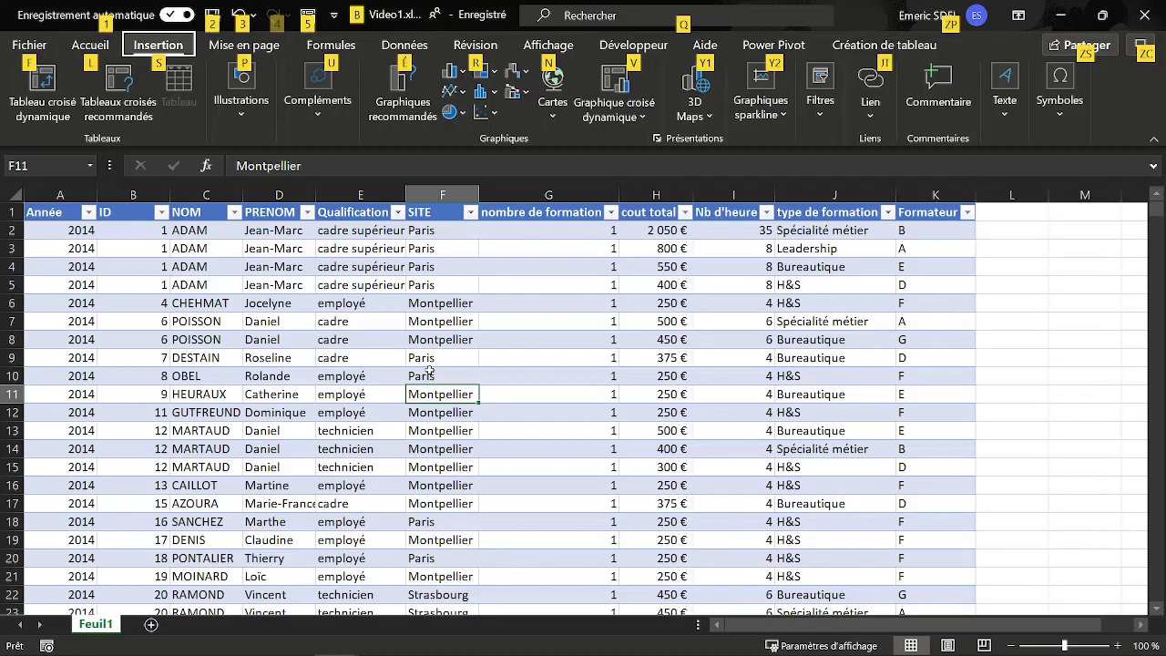
pyautogui.press('5')
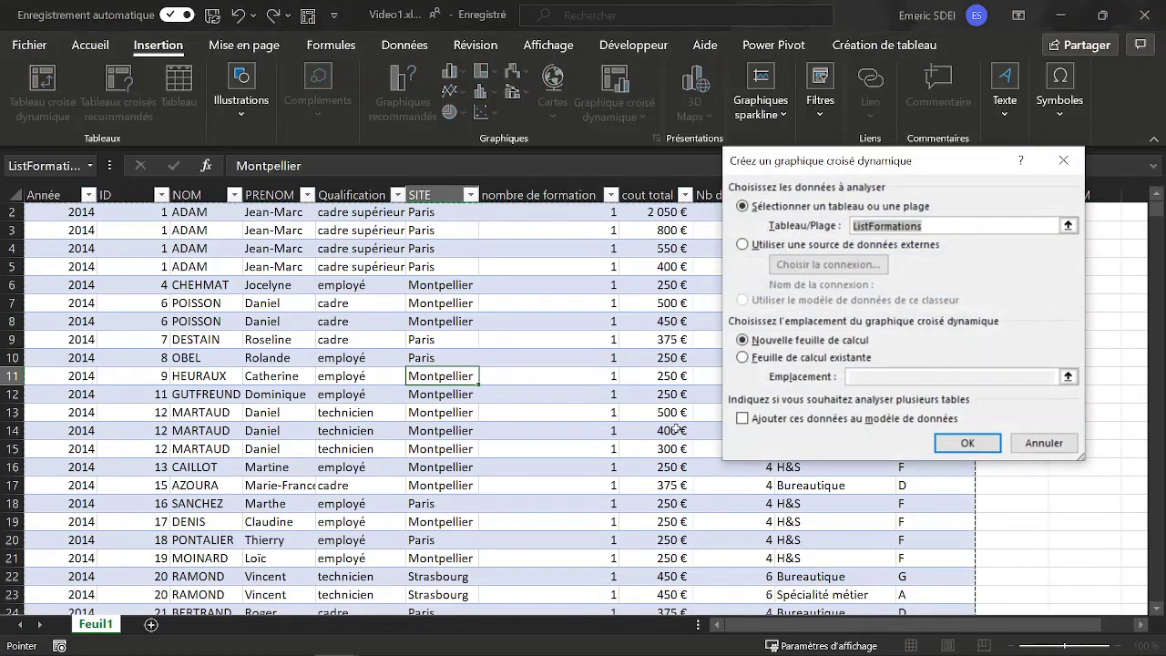
pyautogui.click(951, 438)
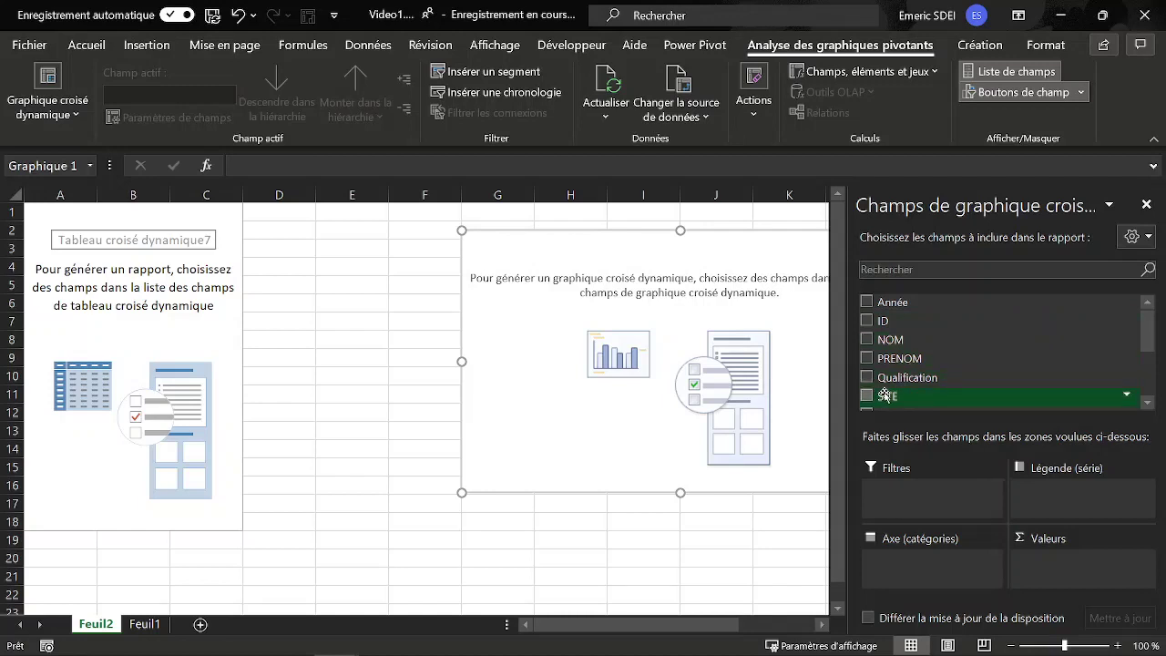
# Step: Build the PivotChart with SITE as axis categories, cout total as summed values and Qualification as legend series
pyautogui.moveTo(885, 398); pyautogui.dragTo(948, 569)
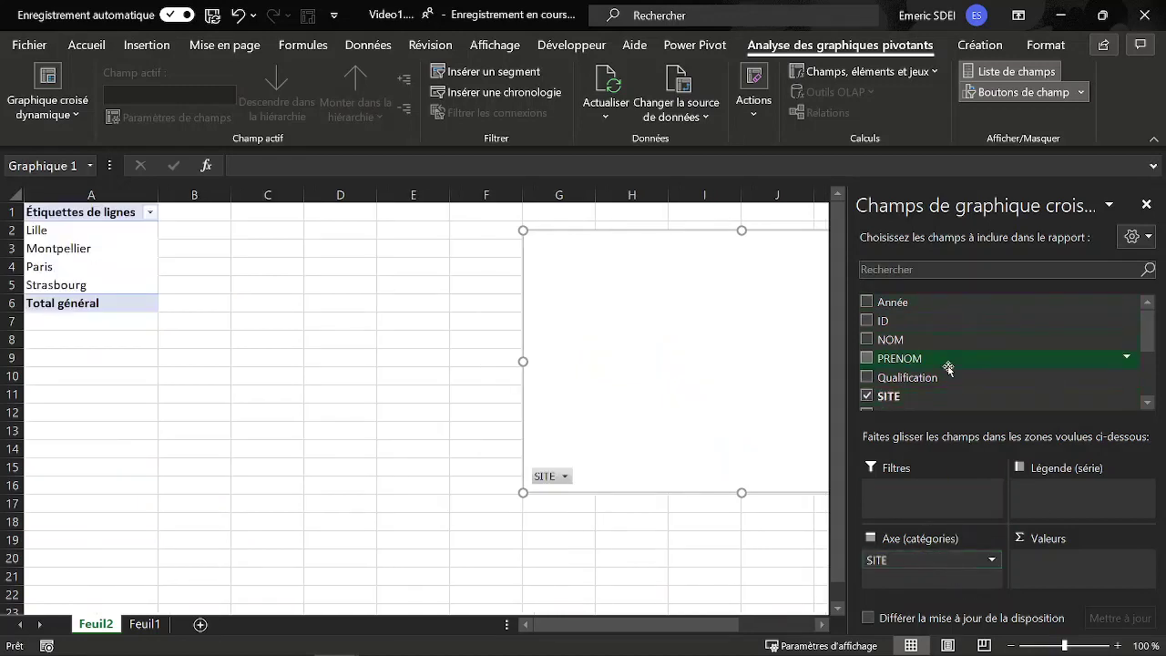
pyautogui.scroll(-2, 957, 367)
pyautogui.scroll(1, 905, 363)
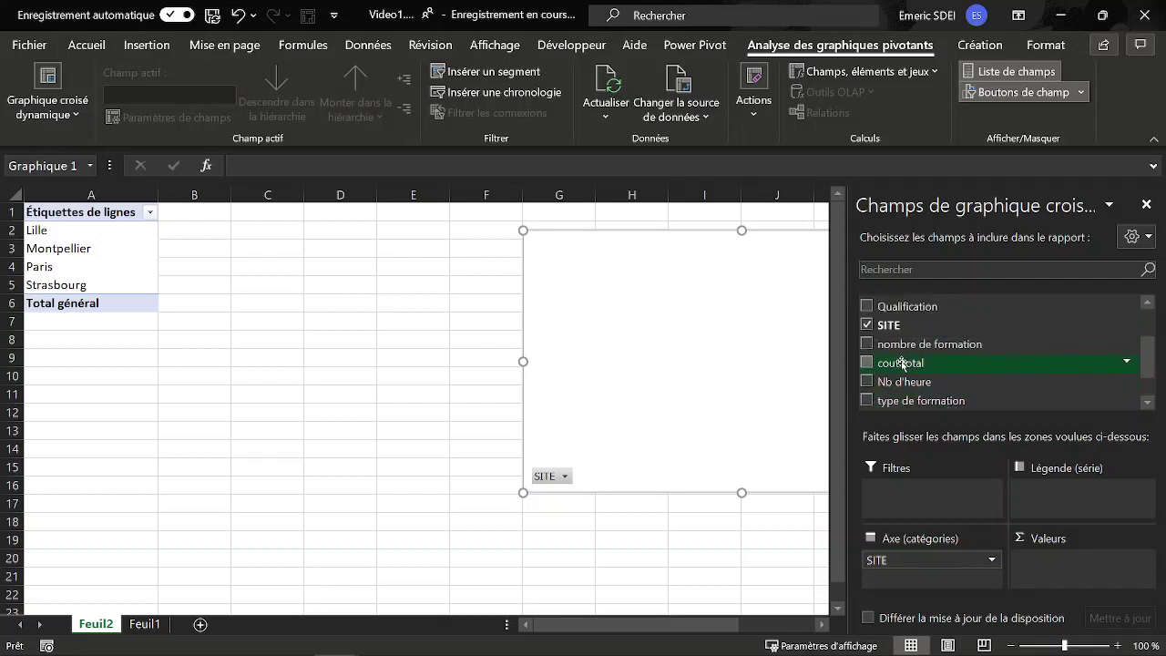
pyautogui.moveTo(905, 363); pyautogui.dragTo(1094, 584)
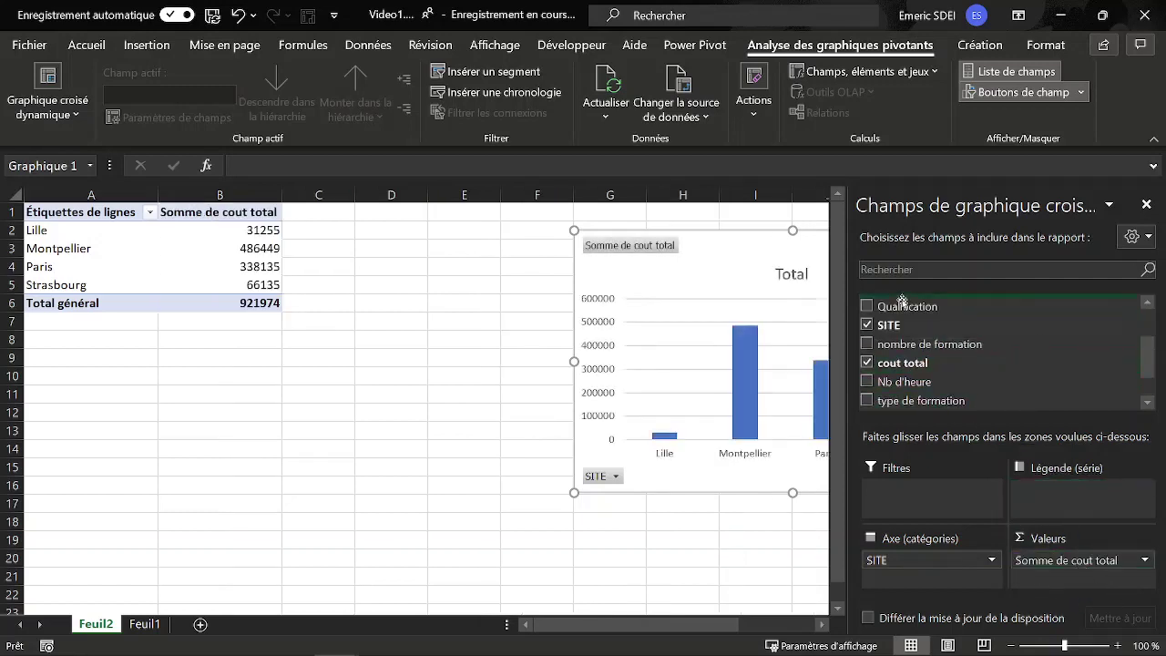
pyautogui.moveTo(902, 307); pyautogui.dragTo(1080, 505)
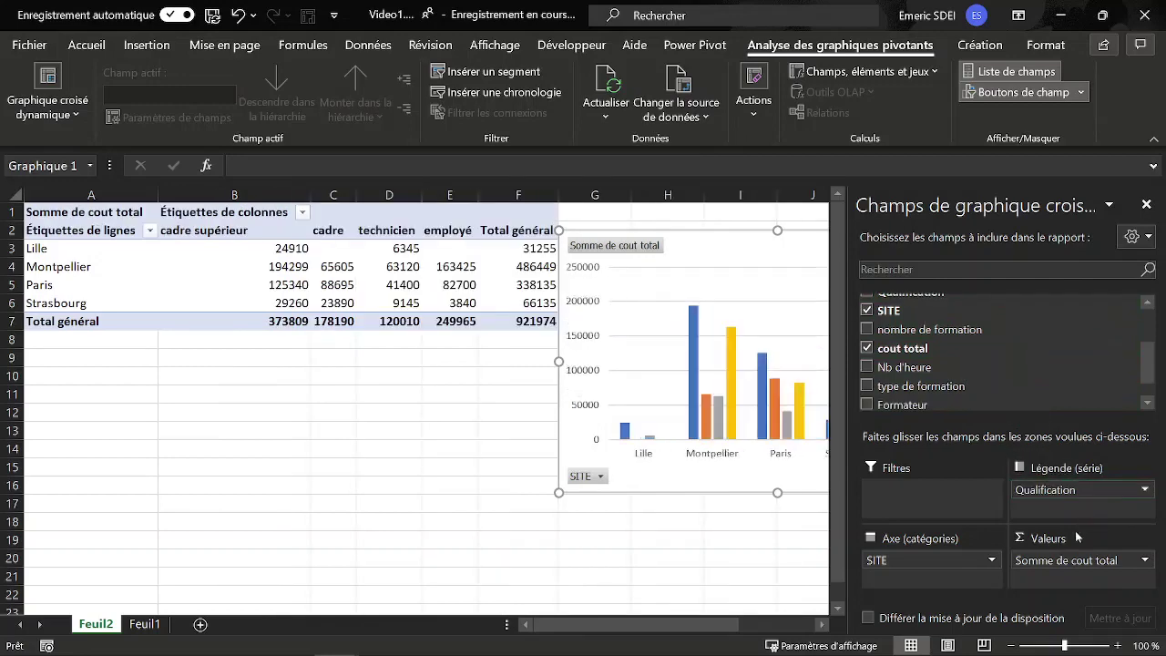
# Step: Shift the chart down and toward the table, and format the pivot table's cost values as Monétaire in € with 0 decimals
pyautogui.moveTo(729, 242); pyautogui.dragTo(401, 280)
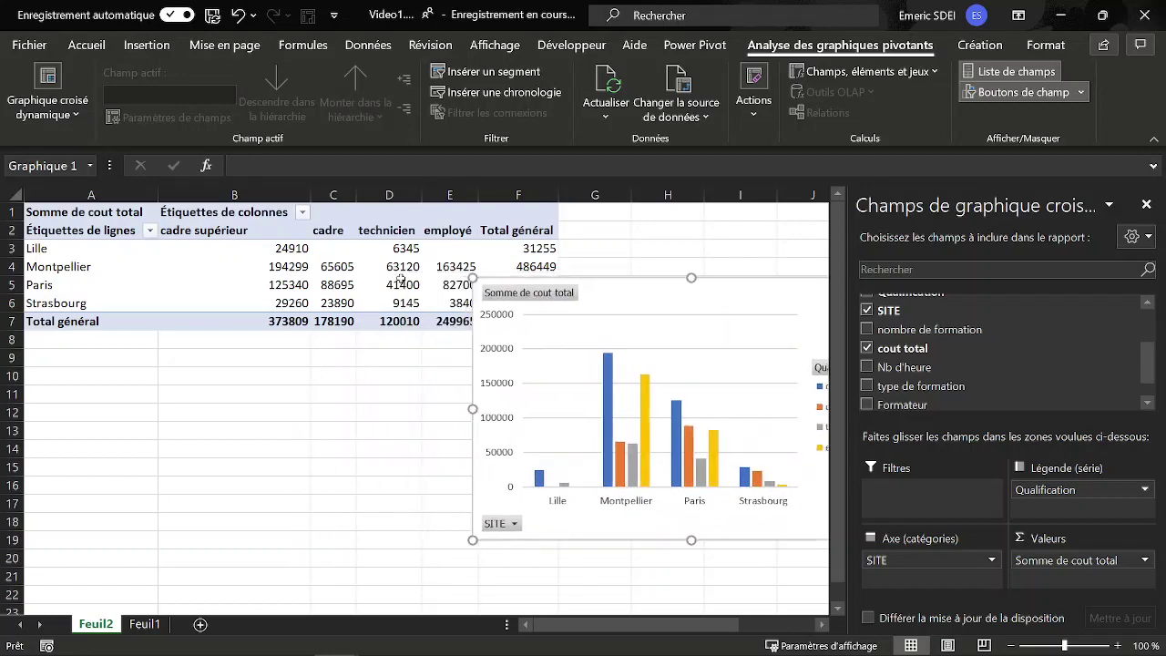
pyautogui.rightClick(275, 252)
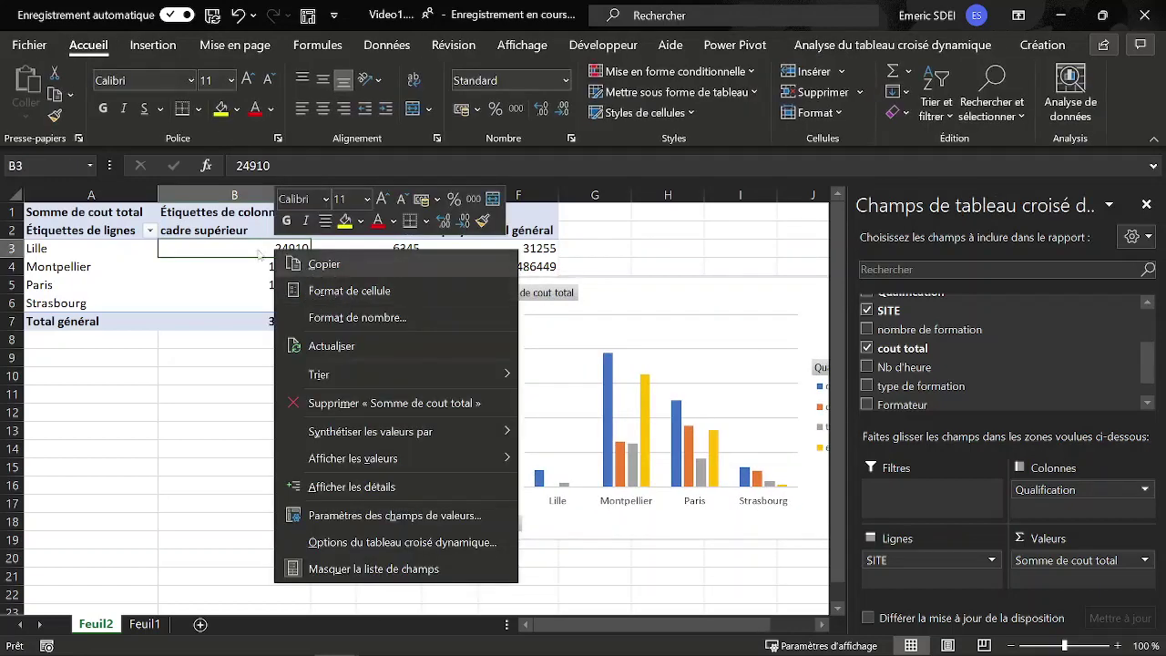
pyautogui.click(344, 318)
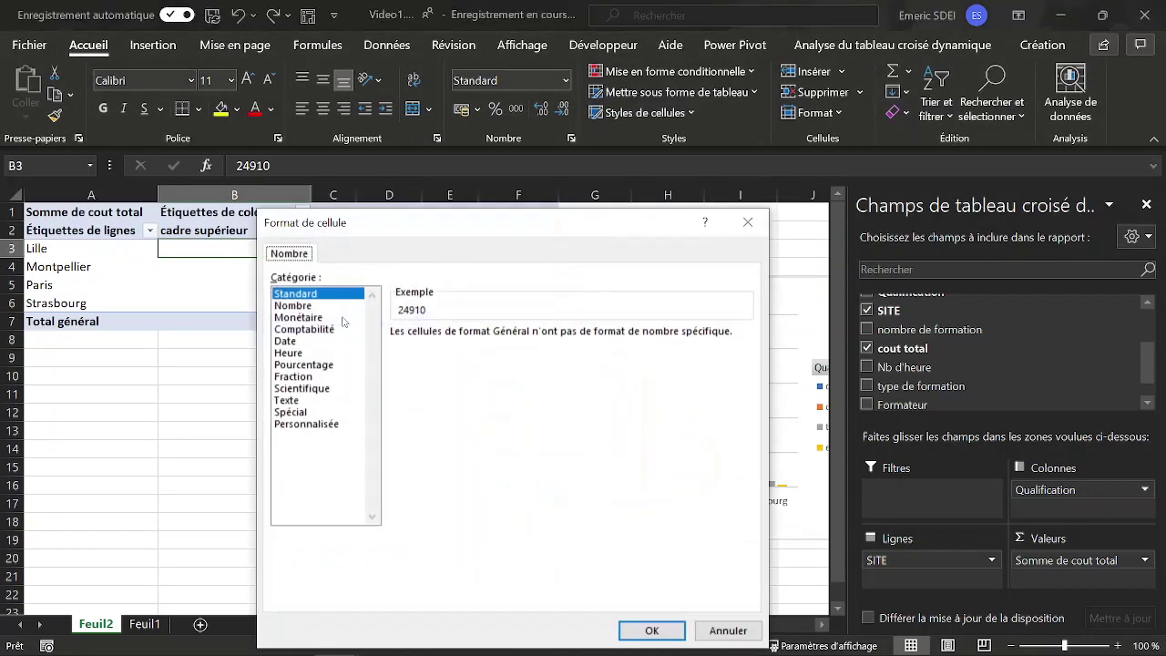
pyautogui.click(307, 317)
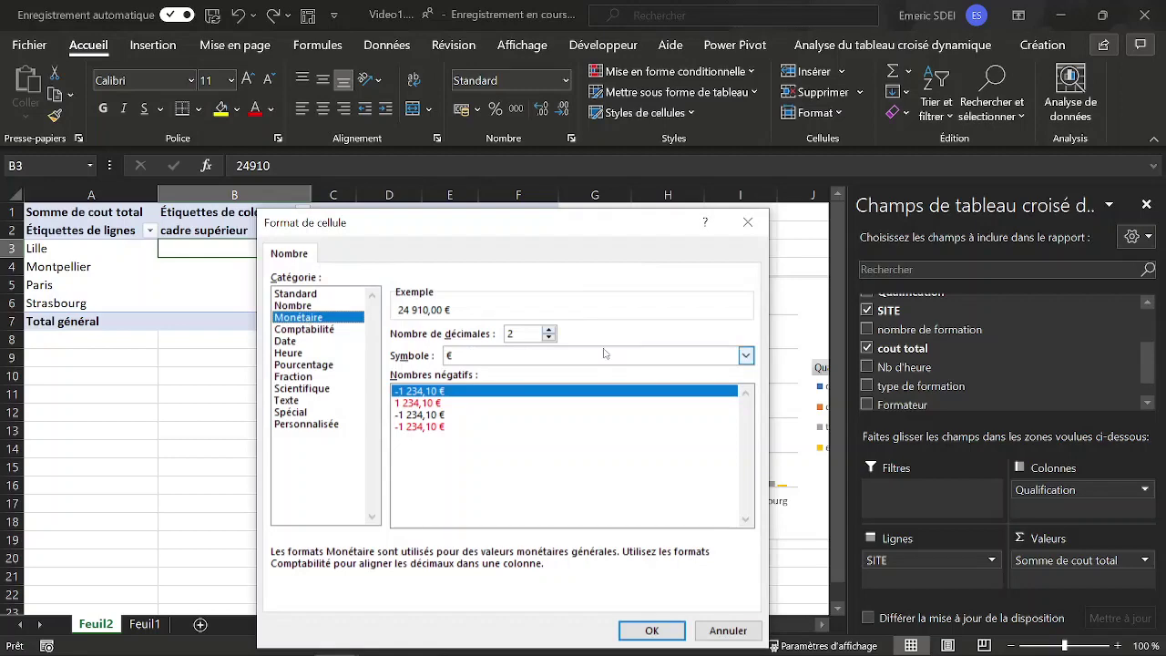
pyautogui.click(549, 337)
pyautogui.click(549, 337)
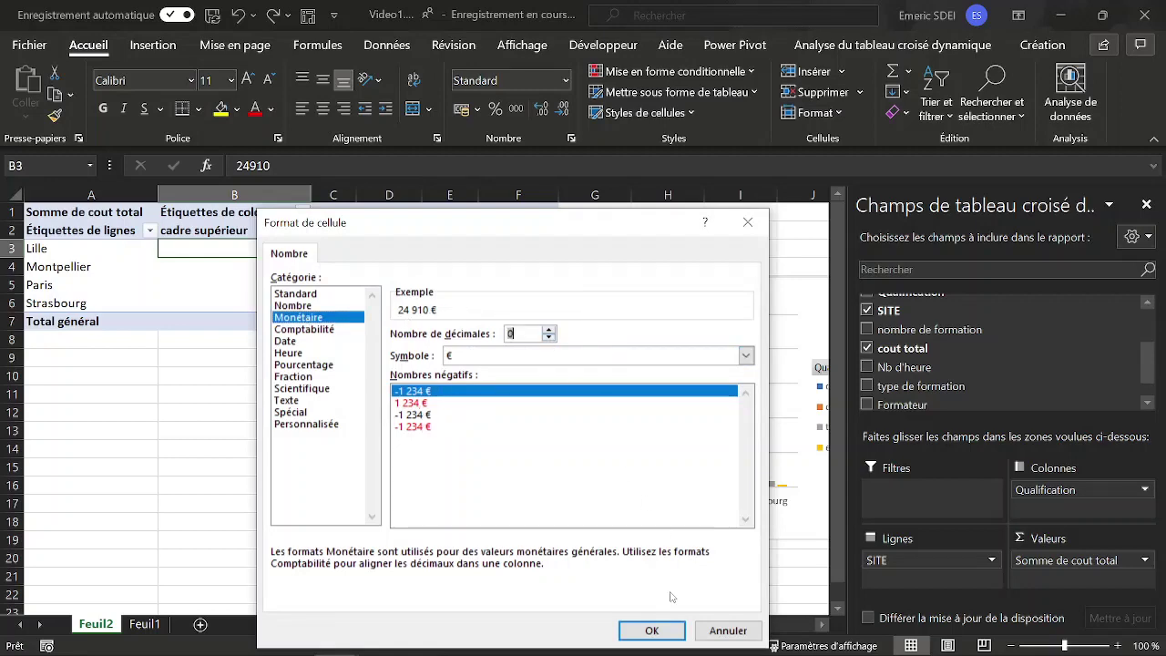
pyautogui.click(651, 631)
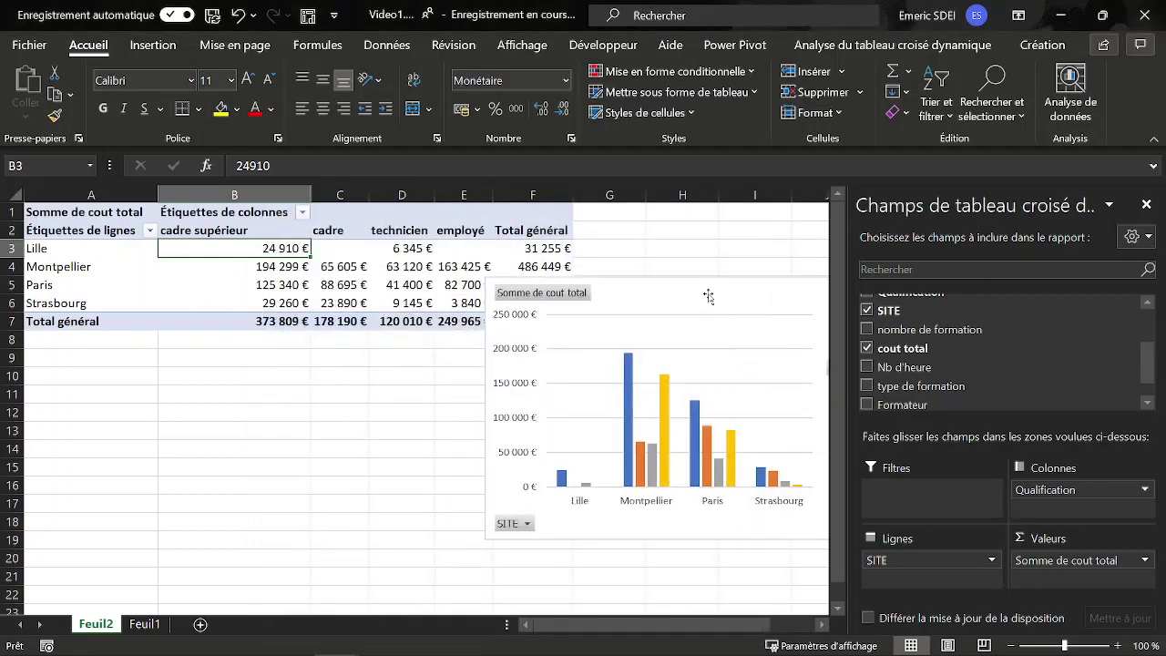
# Step: Move the chart so it lies fully in view and hide all field buttons on it
pyautogui.moveTo(703, 294); pyautogui.dragTo(457, 311)
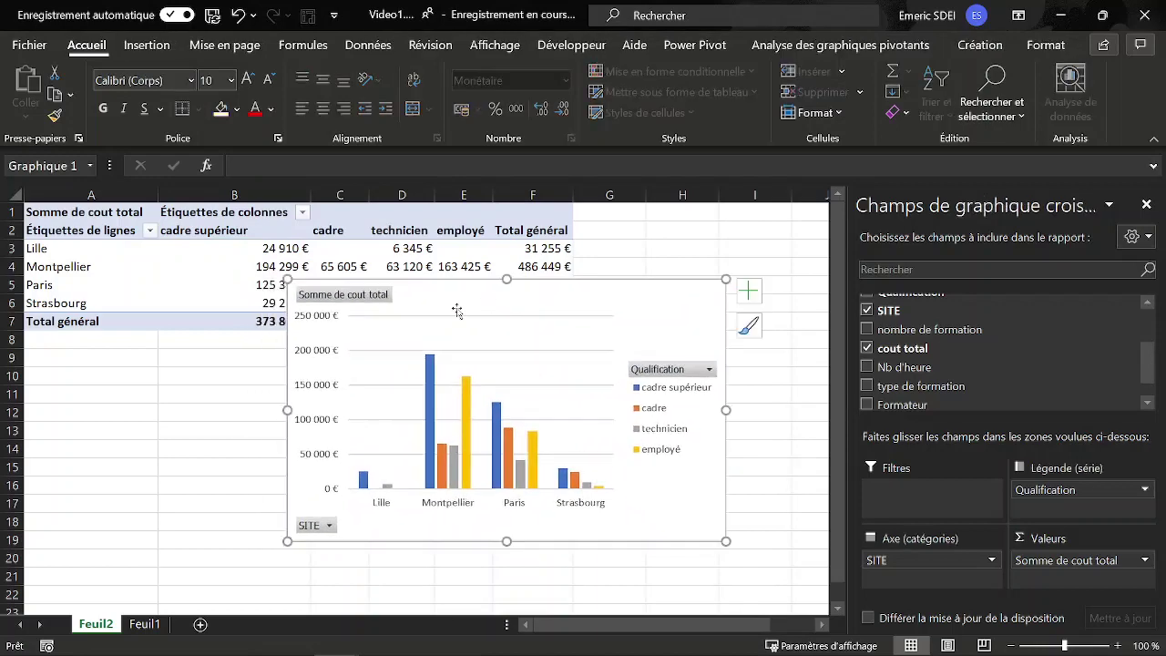
pyautogui.rightClick(337, 296)
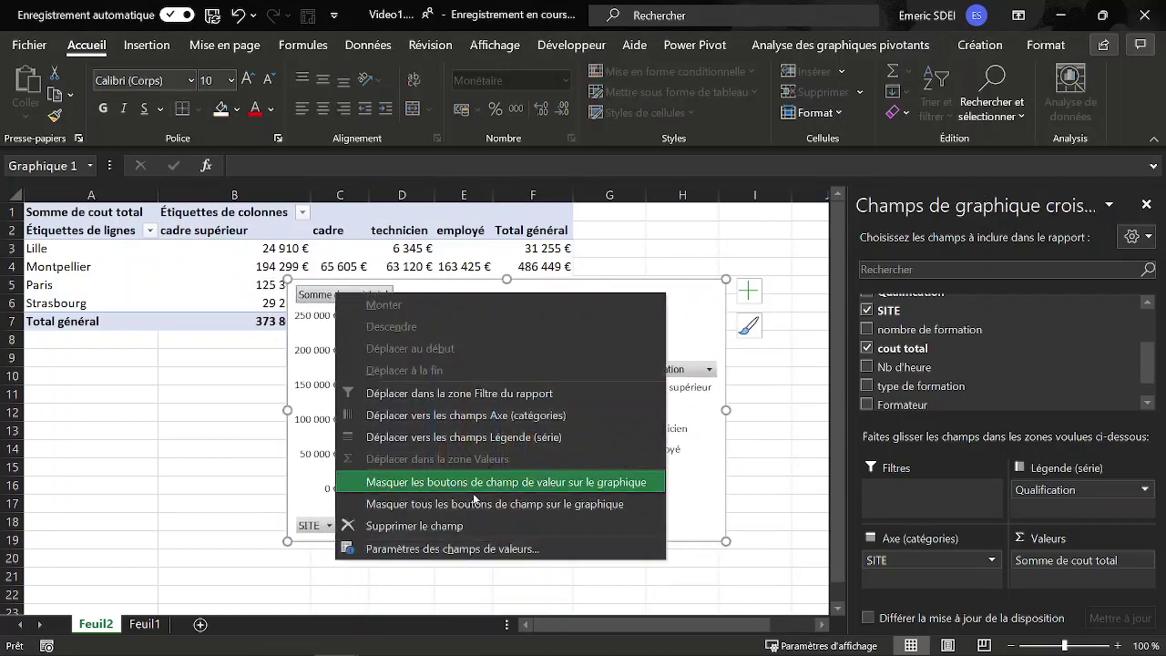
pyautogui.click(447, 507)
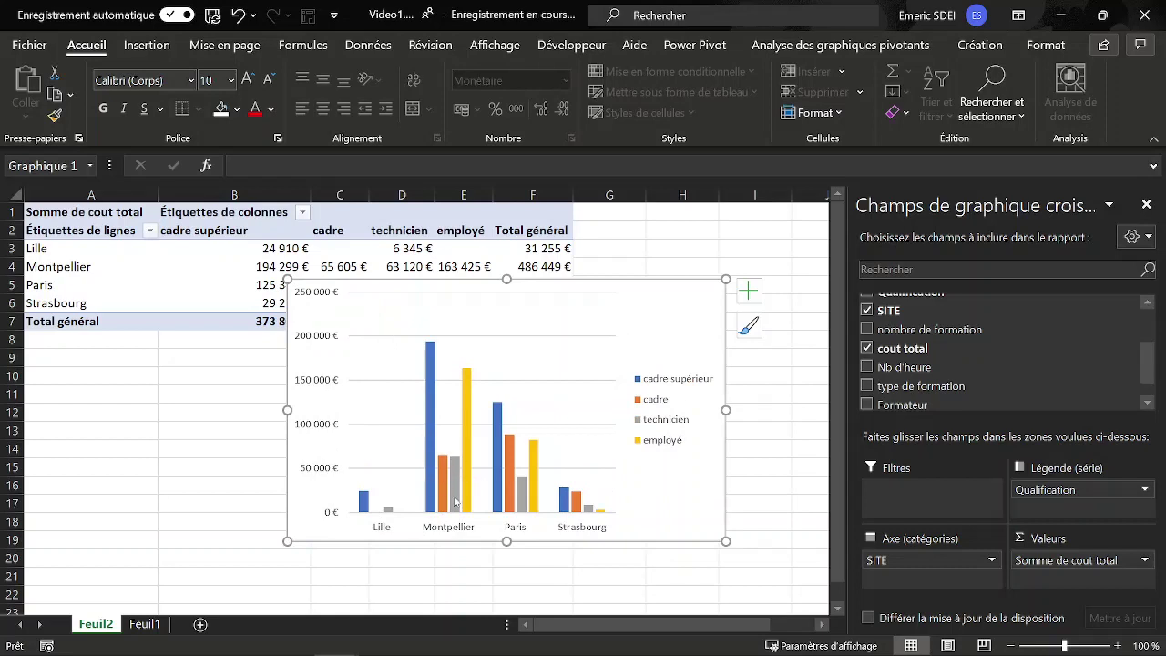
# Step: Change the chart type to a stacked column chart (Histogramme empilé)
pyautogui.rightClick(529, 399)
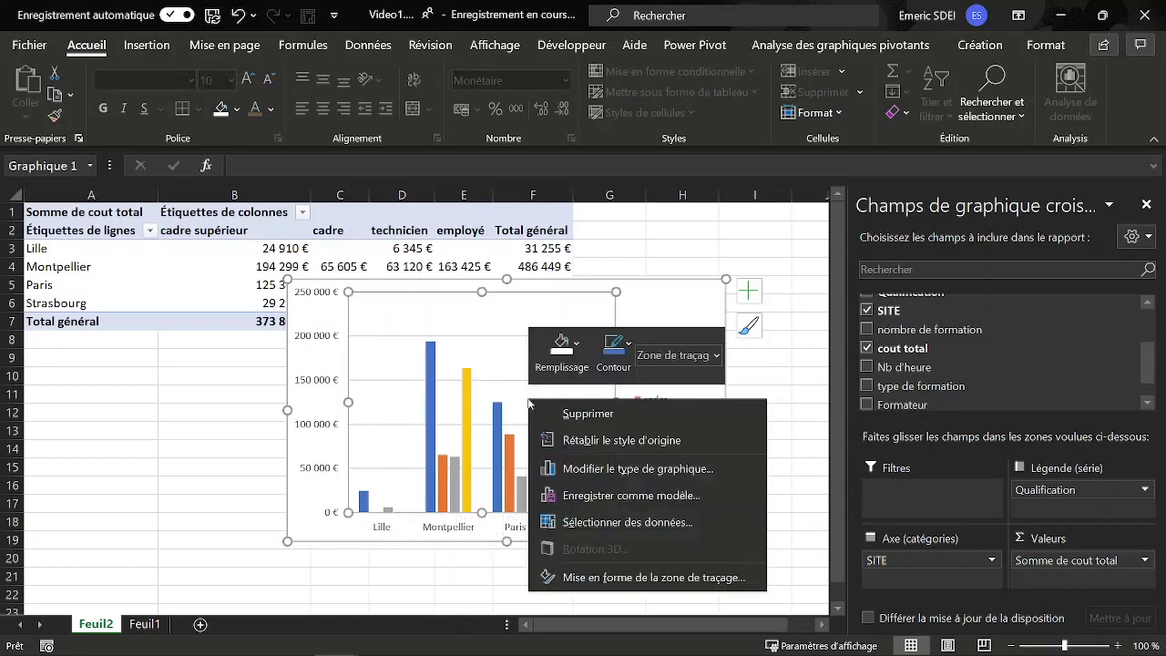
pyautogui.click(632, 469)
pyautogui.click(534, 144)
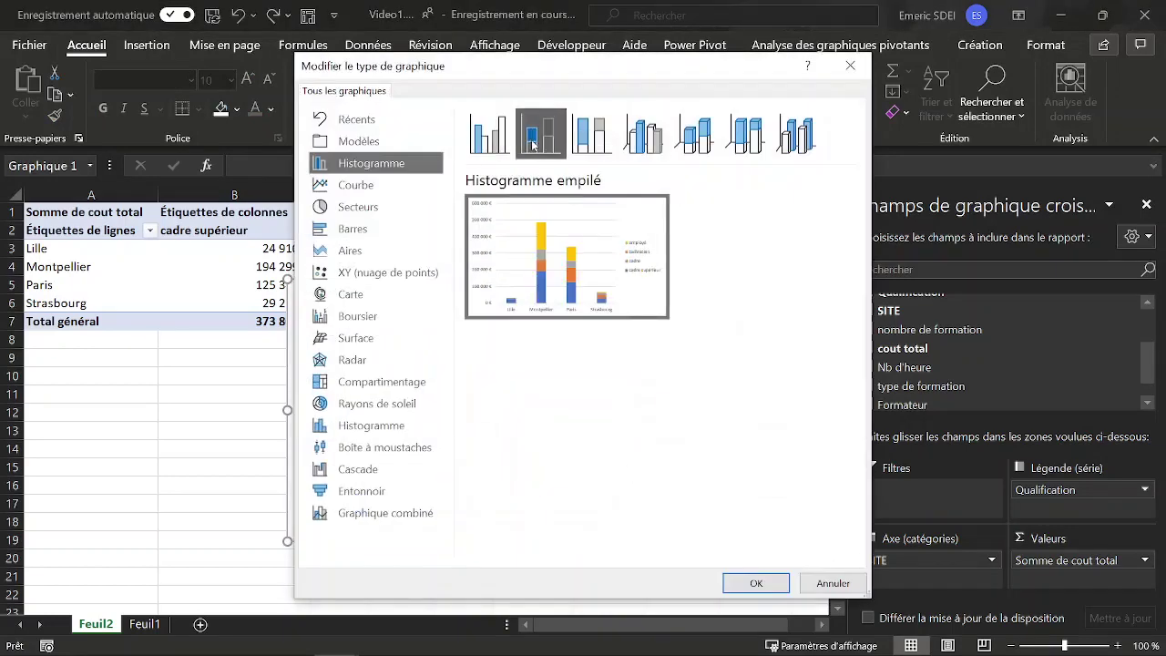
pyautogui.click(757, 583)
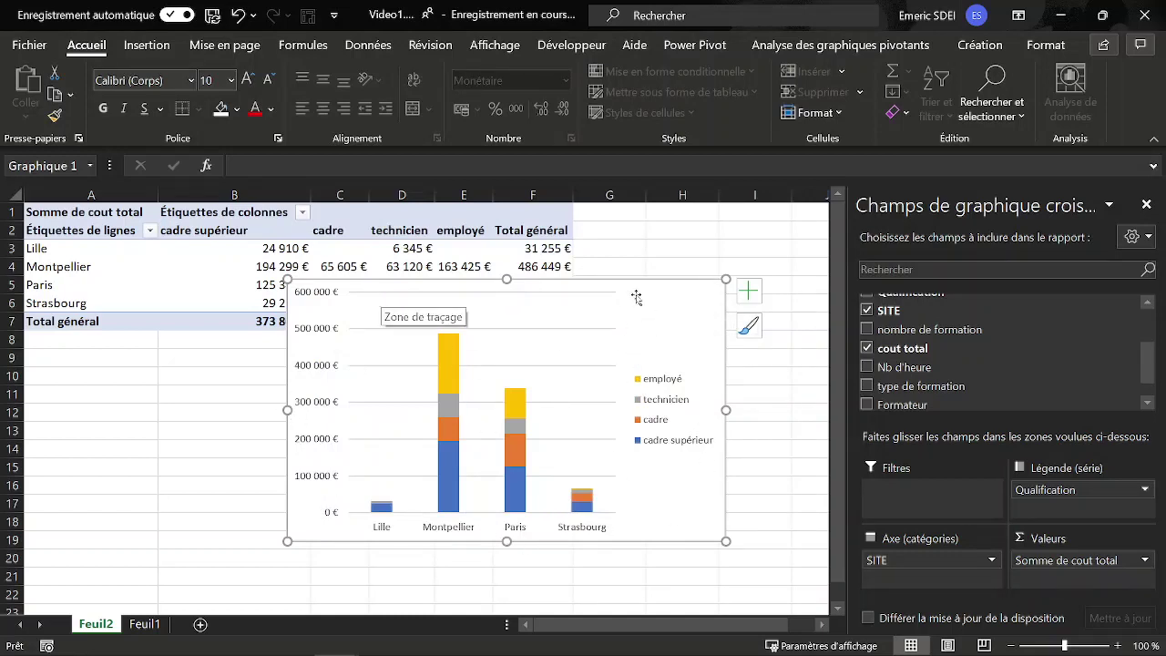
# Step: Add a chart title element above the stacked column chart
pyautogui.click(750, 292)
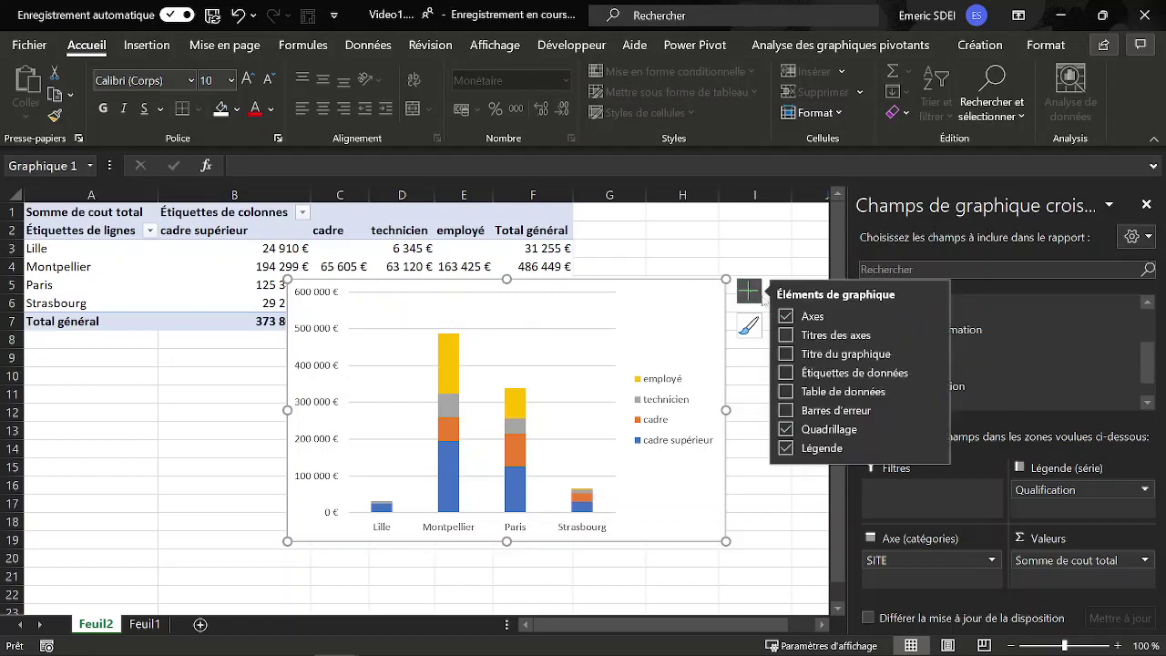
pyautogui.click(786, 355)
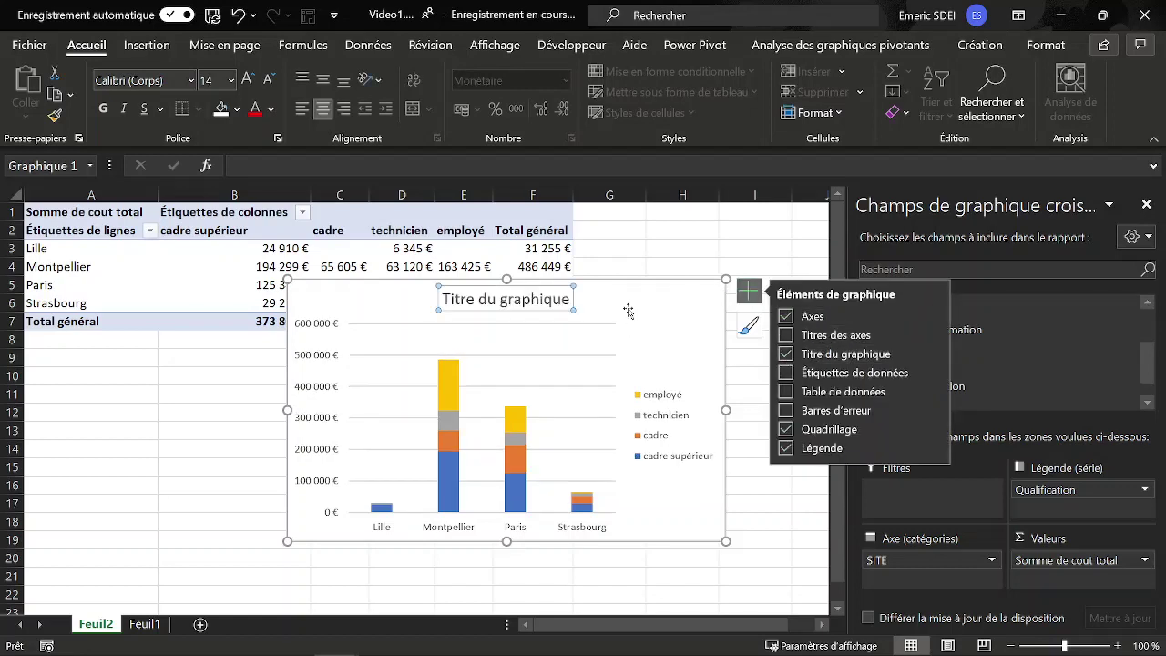
pyautogui.click(750, 290)
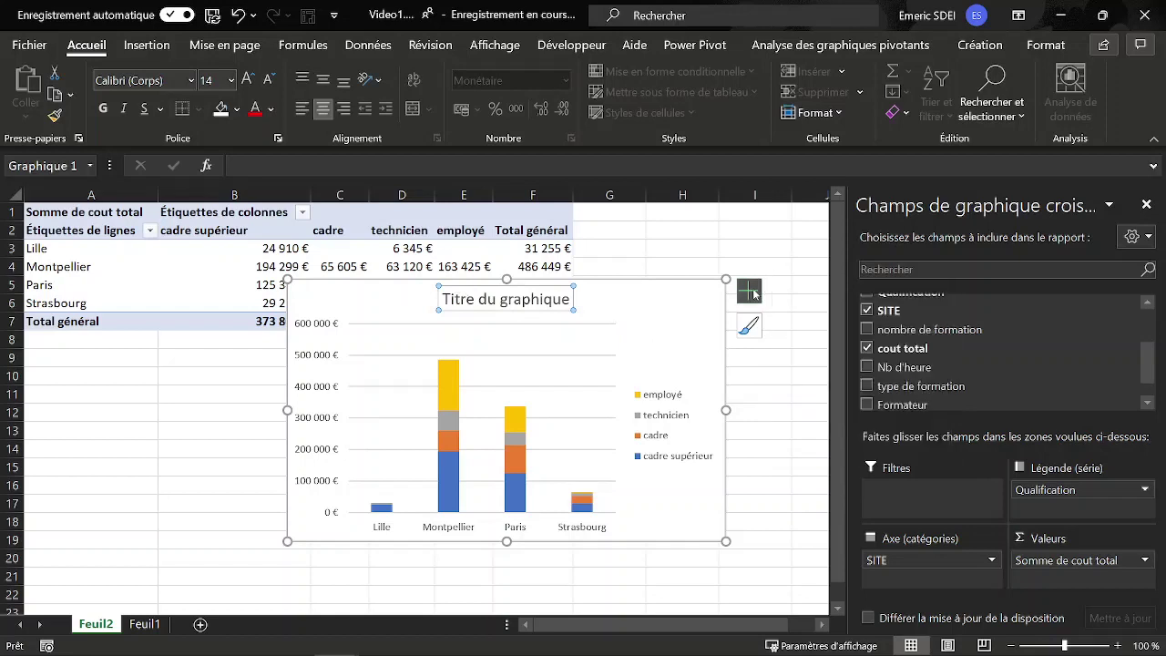
# Step: Replace the placeholder chart title with "Cout des formations par Agence"
pyautogui.moveTo(446, 299); pyautogui.dragTo(543, 309)
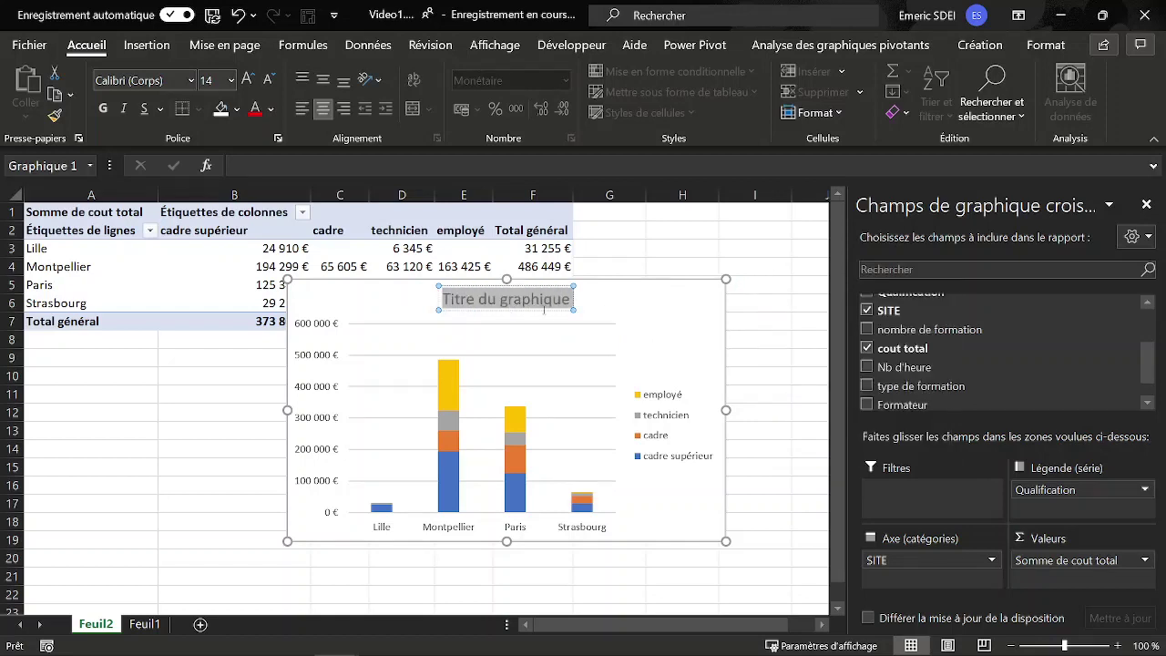
pyautogui.write('Cout')
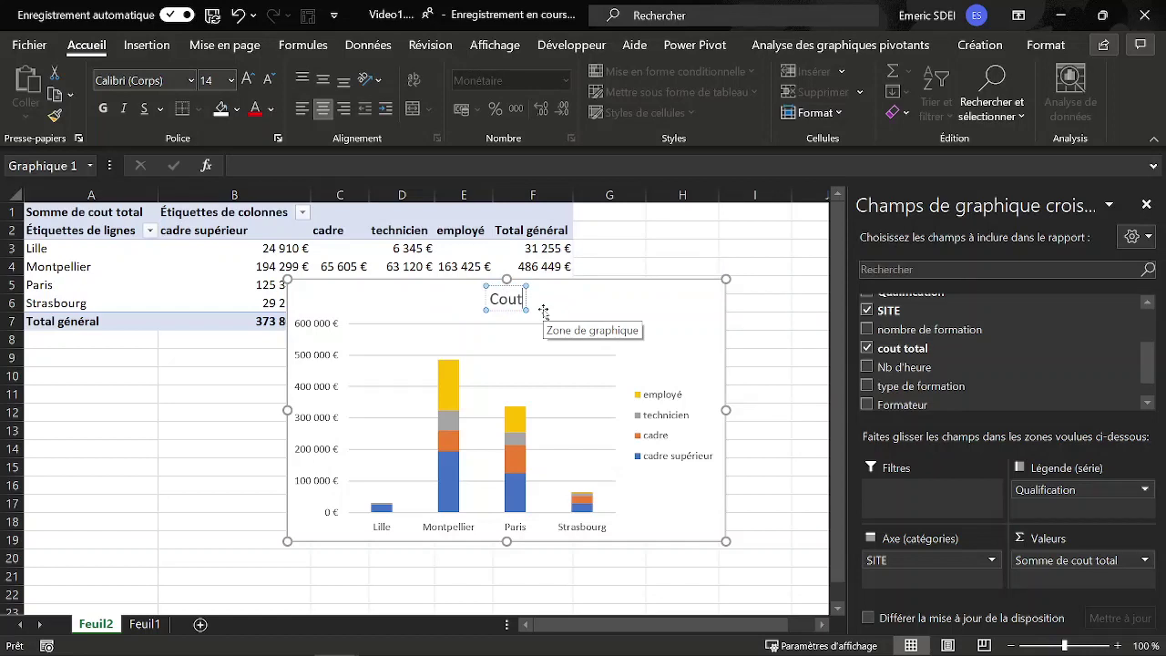
pyautogui.write(' des f')
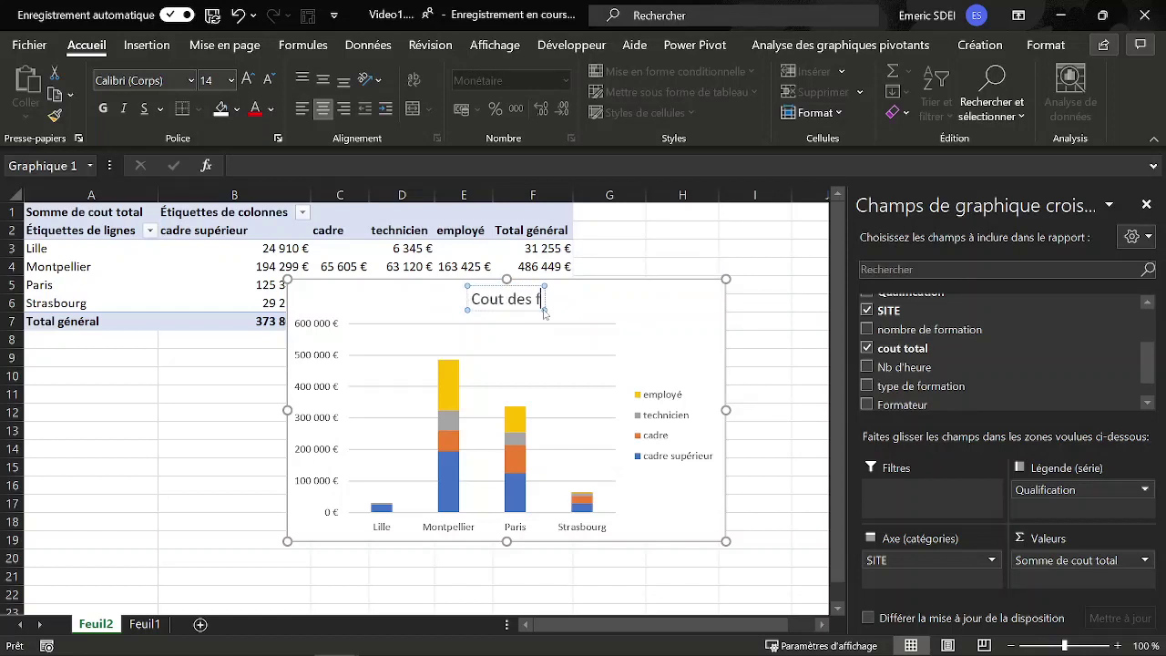
pyautogui.write('ormations')
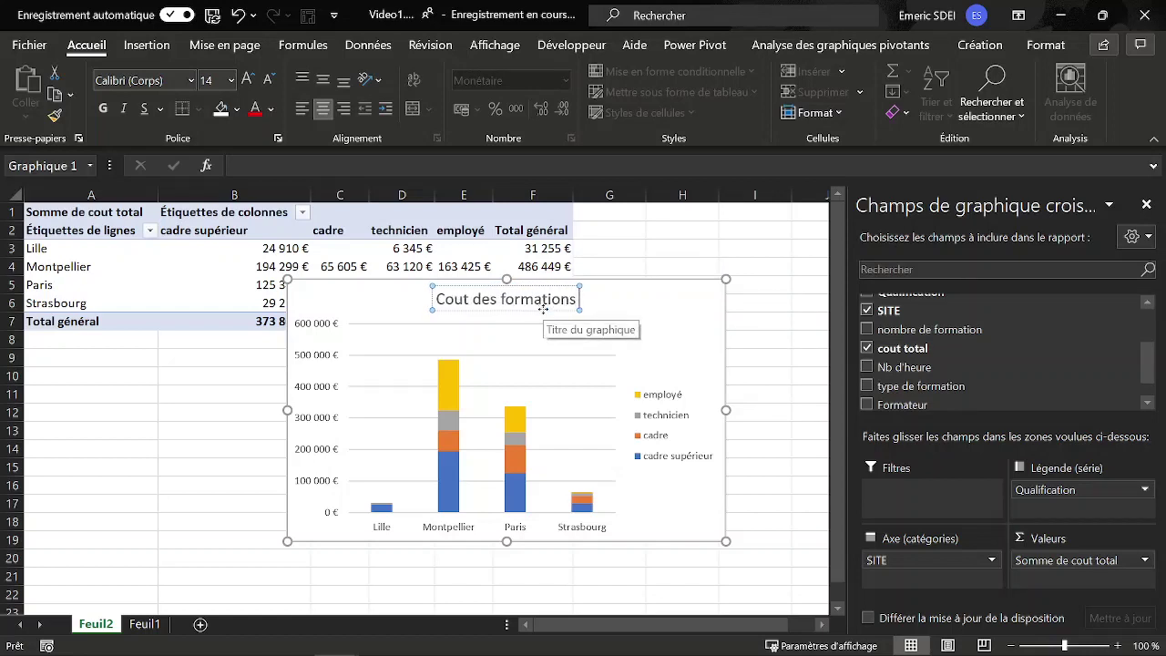
pyautogui.write(' par')
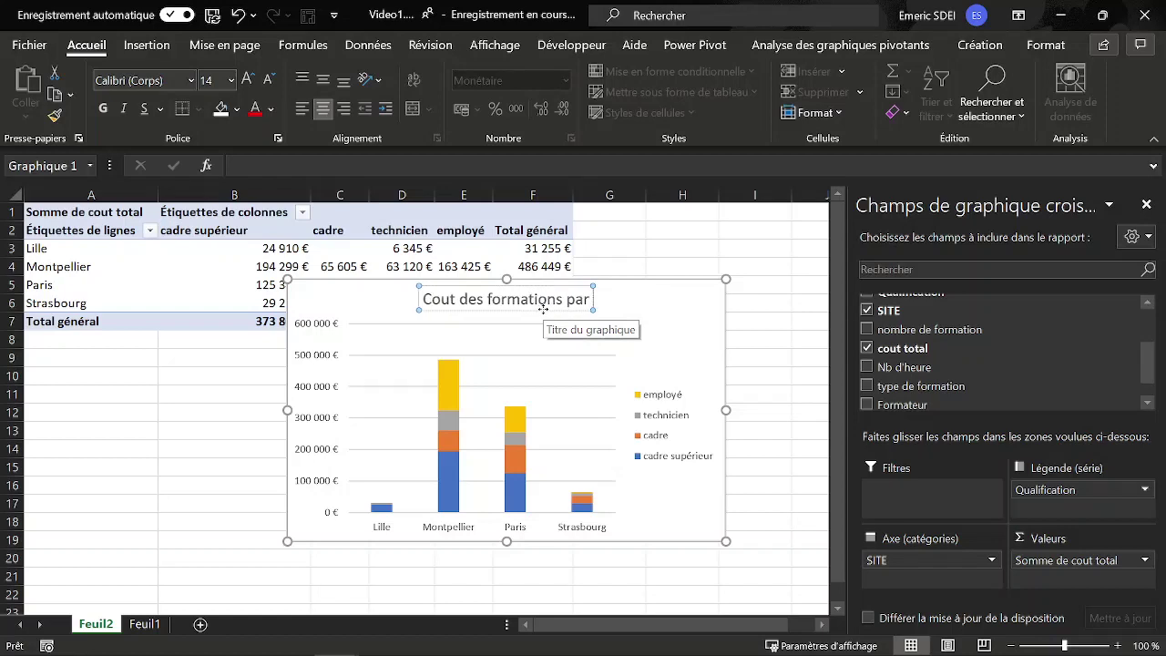
pyautogui.write(' site')
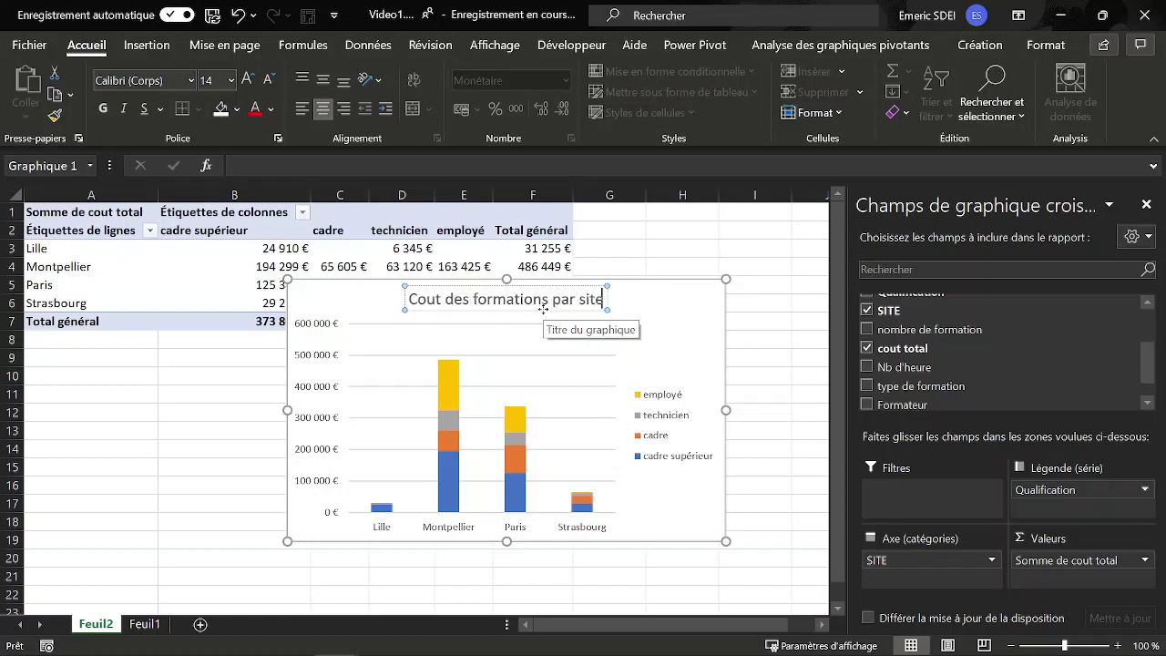
pyautogui.press('BackSpace')
pyautogui.press('BackSpace')
pyautogui.press('BackSpace')
pyautogui.press('BackSpace')
pyautogui.write('A')
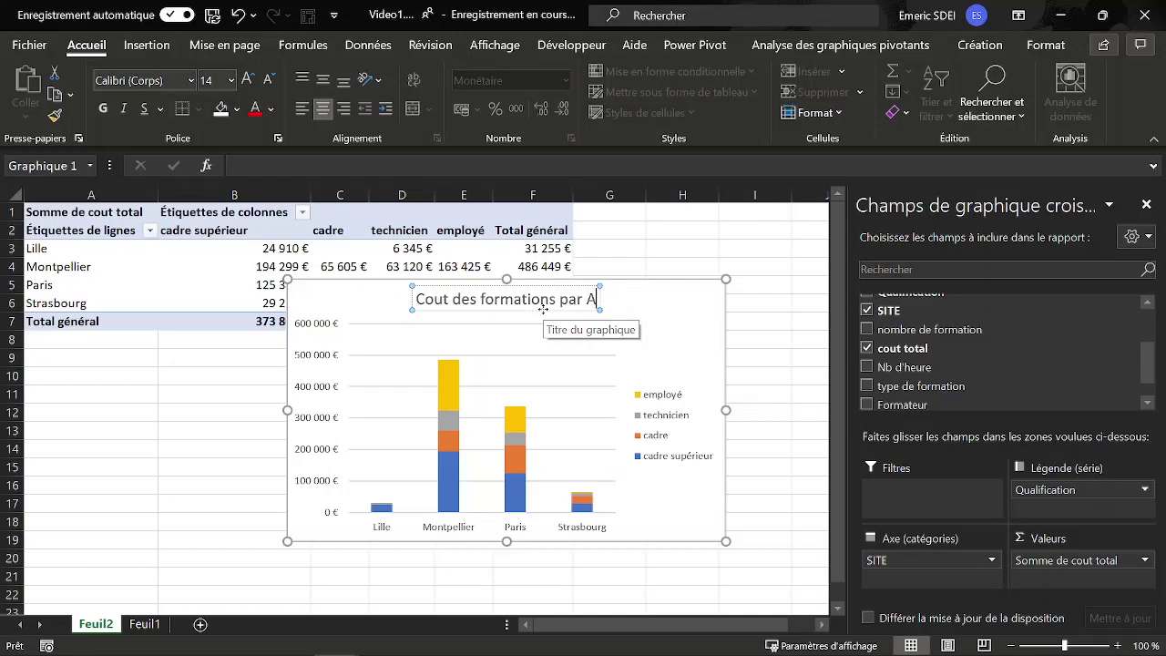
pyautogui.write('gence')
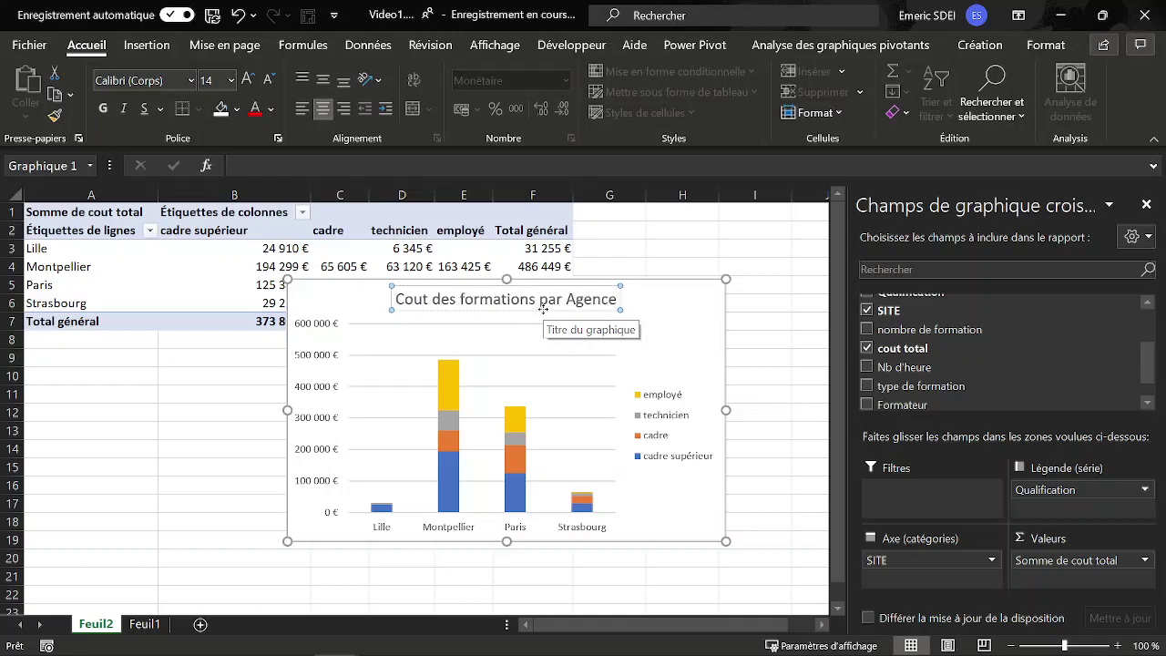
# Step: Move the stacked column chart beside the pivot table so it no longer covers the table's cells
pyautogui.click(681, 266)
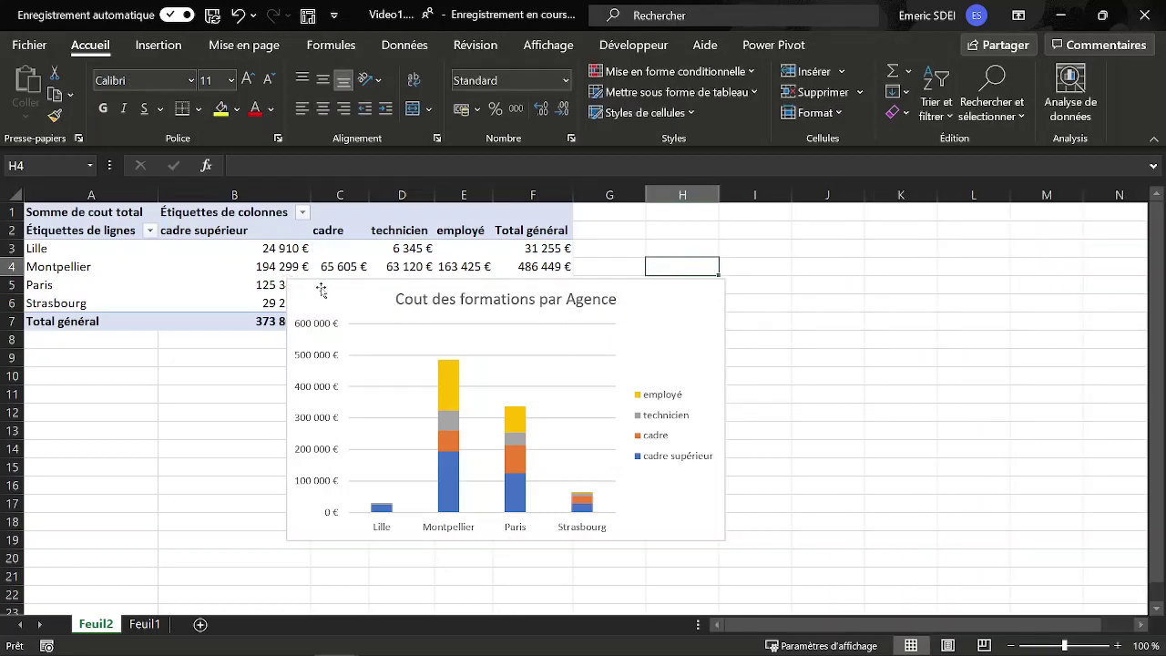
pyautogui.moveTo(354, 276); pyautogui.dragTo(651, 245)
# Step: Rename the pivot table behind the chart as CoutFormationAgence and copy that name
pyautogui.click(232, 268)
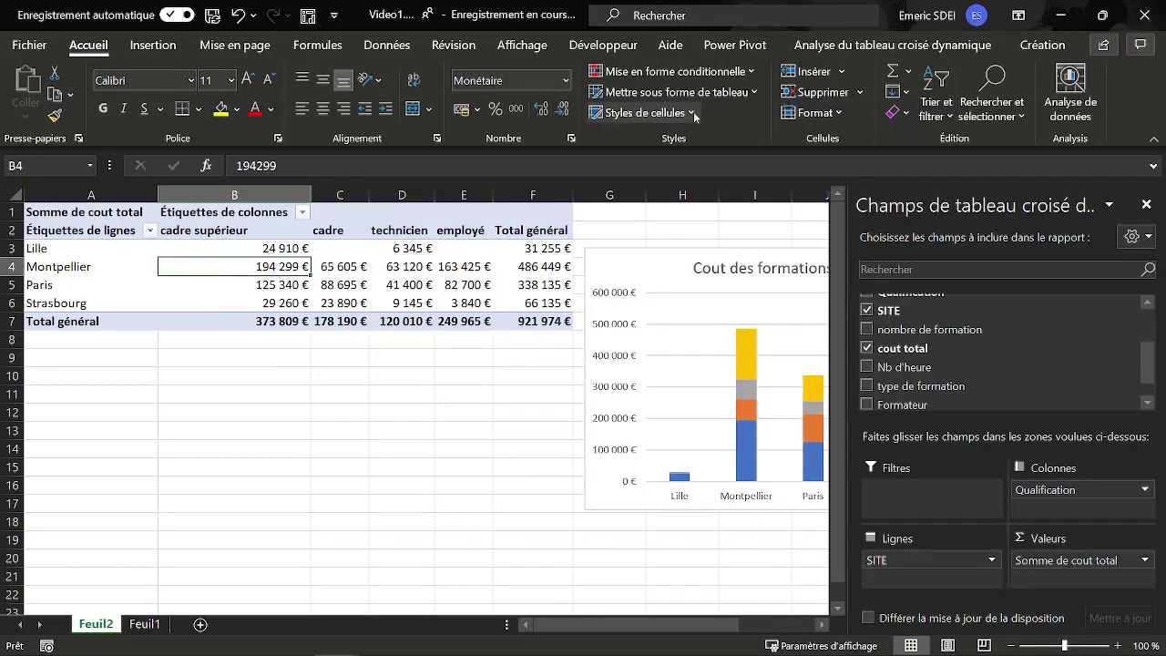
pyautogui.click(838, 45)
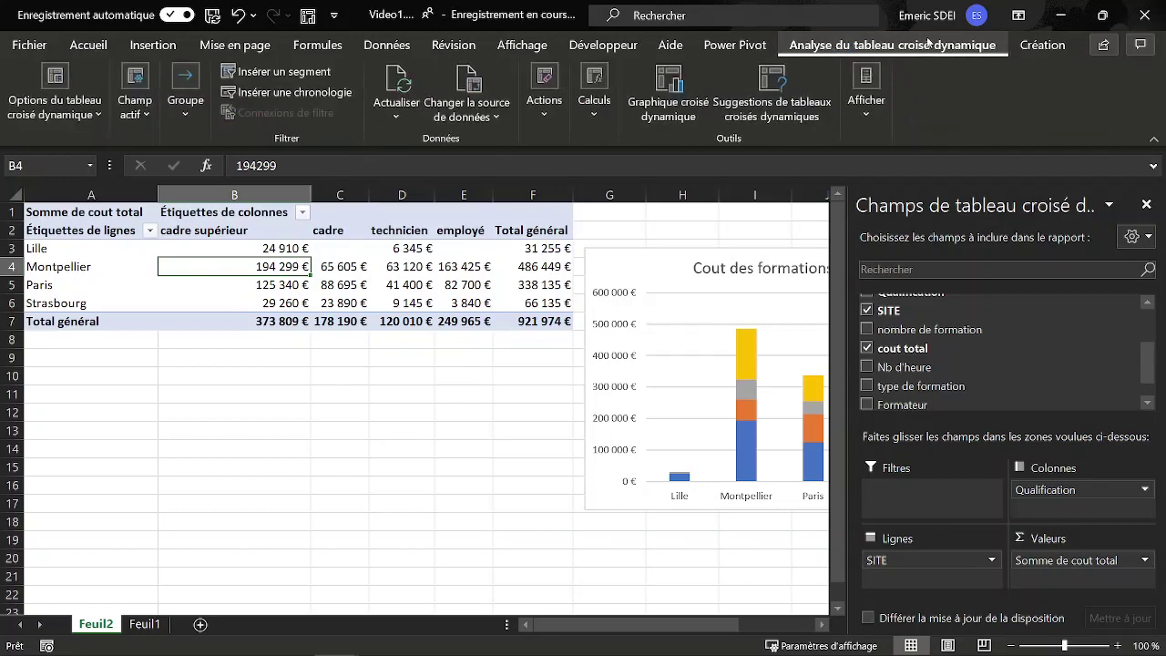
pyautogui.click(65, 112)
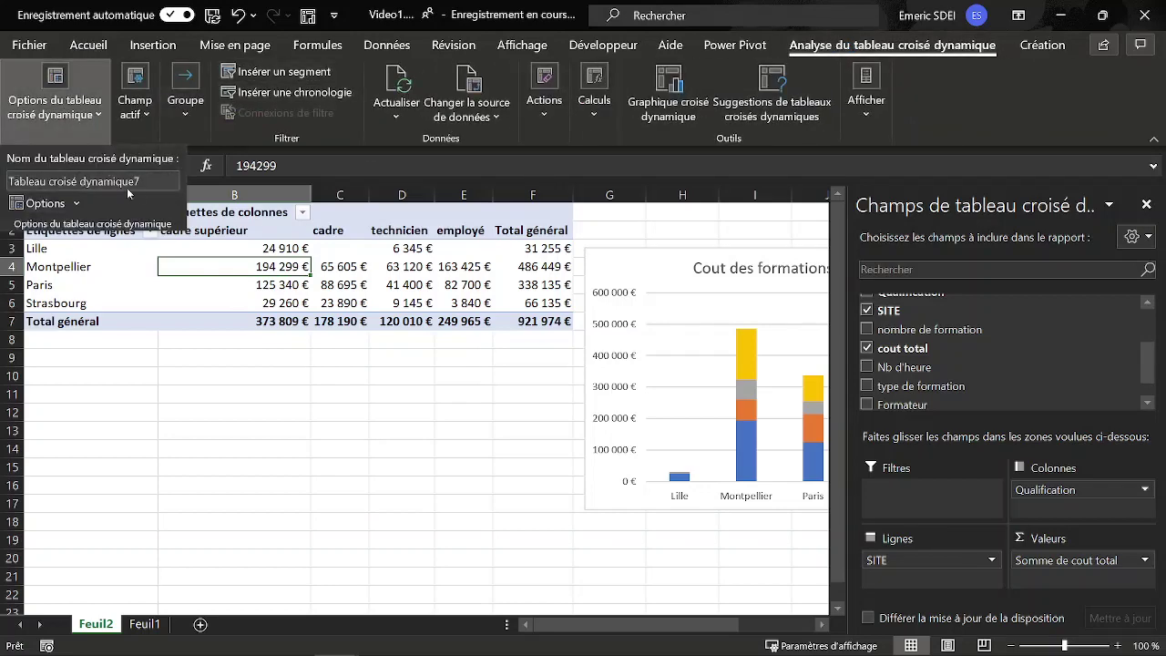
pyautogui.click(156, 181)
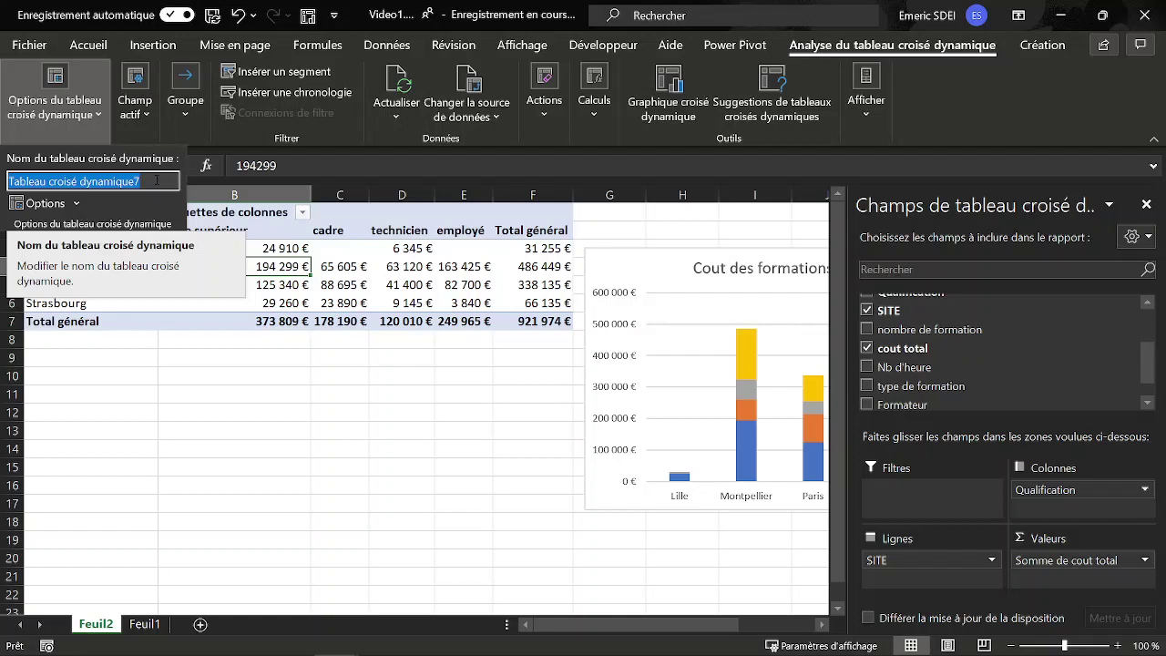
pyautogui.write('Cout')
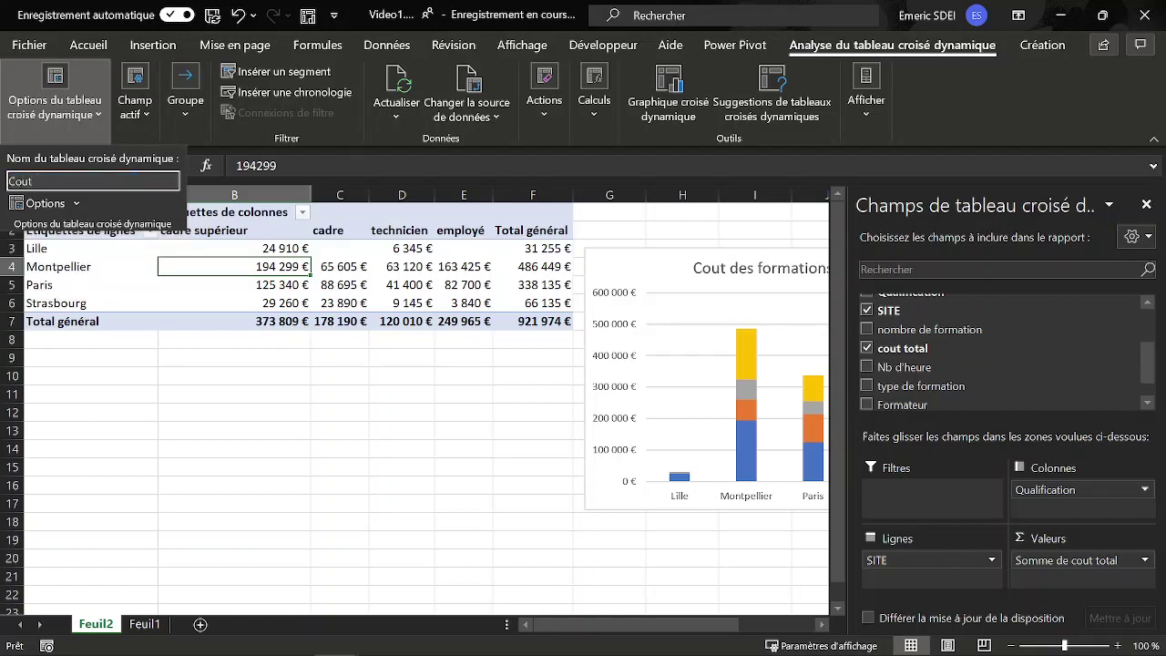
pyautogui.write('FormationAgence')
pyautogui.press('Return')
pyautogui.hotkey('ctrl', 'c')
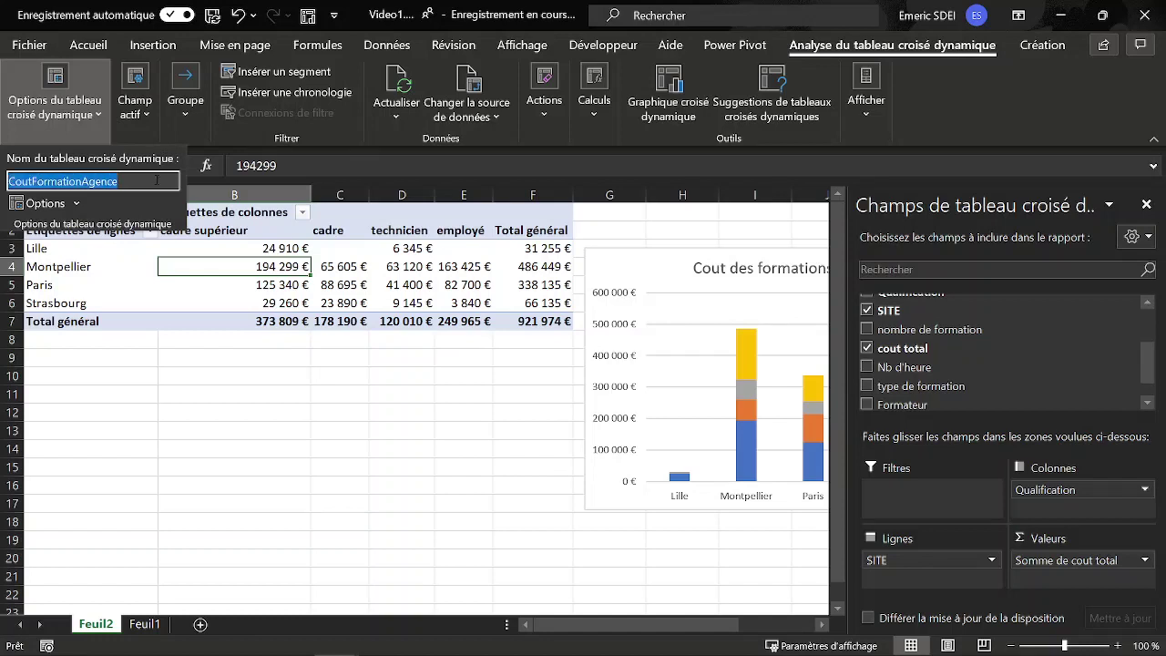
pyautogui.click(157, 180)
pyautogui.press('Escape')
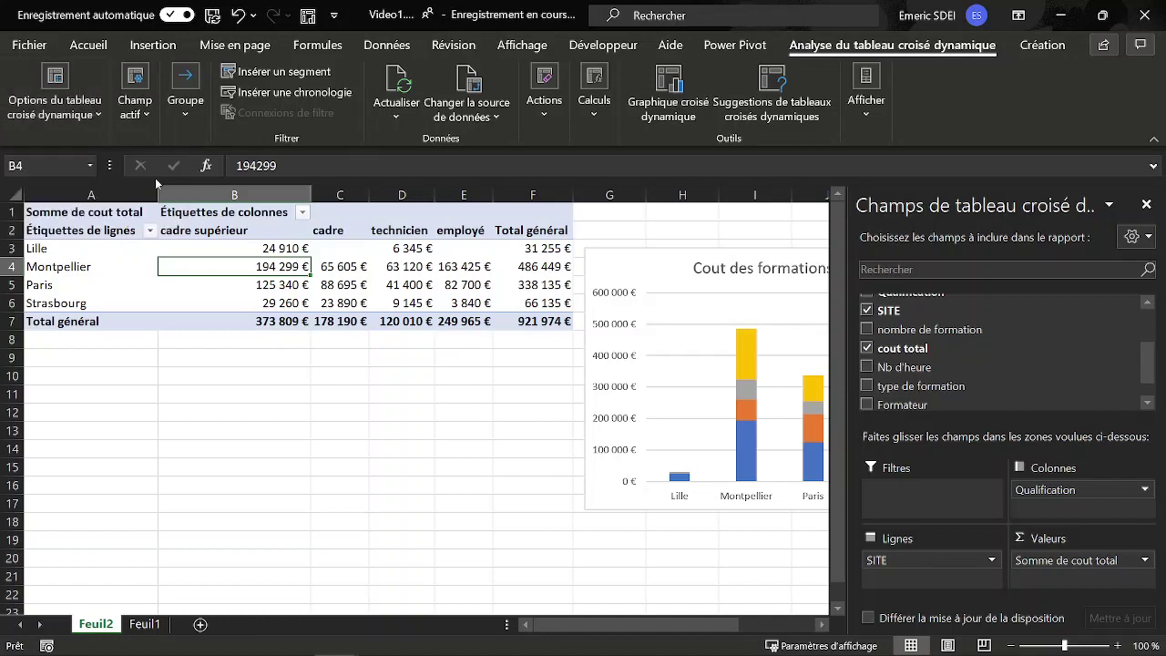
# Step: Rename the Feuil2 worksheet as CoutFormationAgence using the copied name
pyautogui.doubleClick(98, 622)
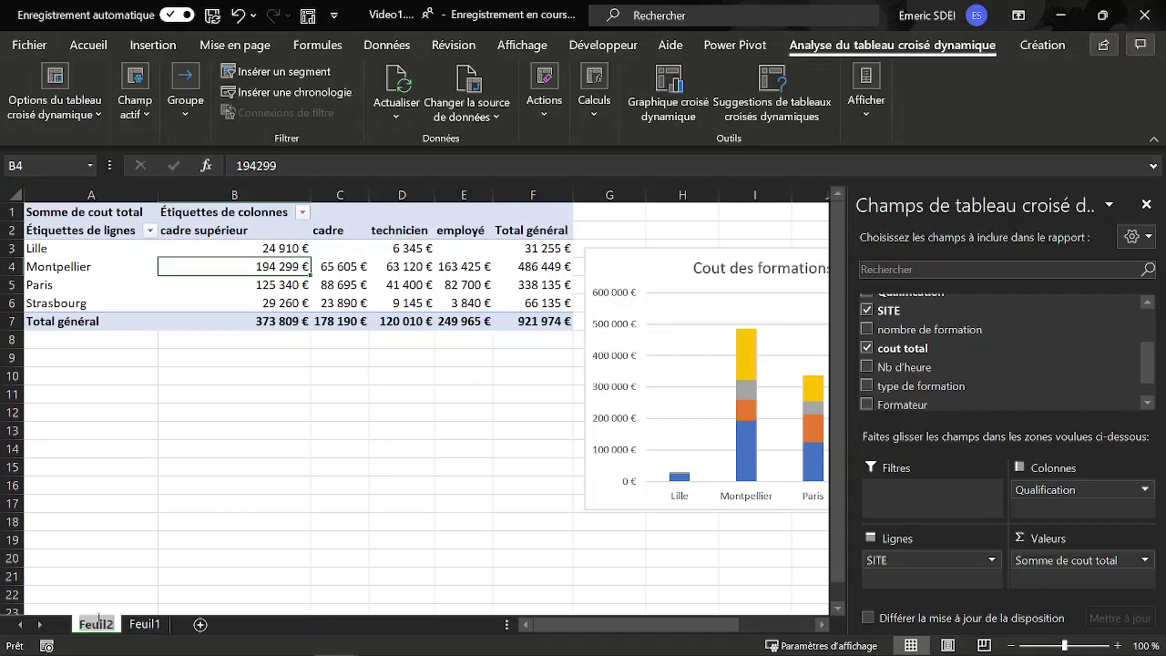
pyautogui.hotkey('ctrl', 'v')
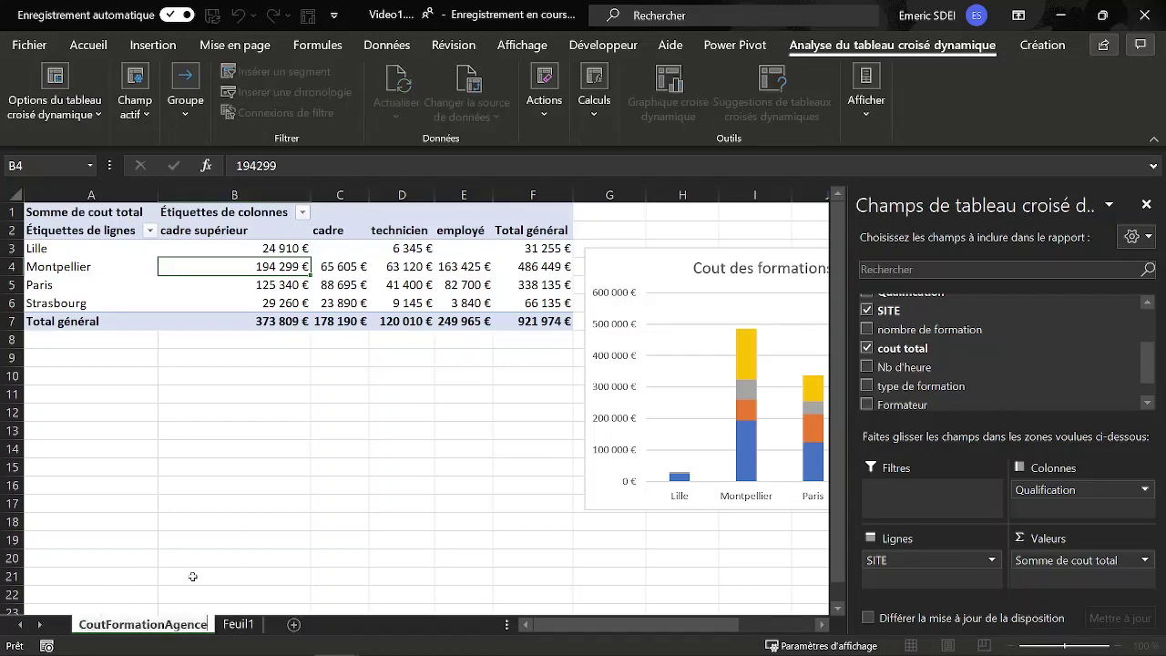
pyautogui.click(203, 486)
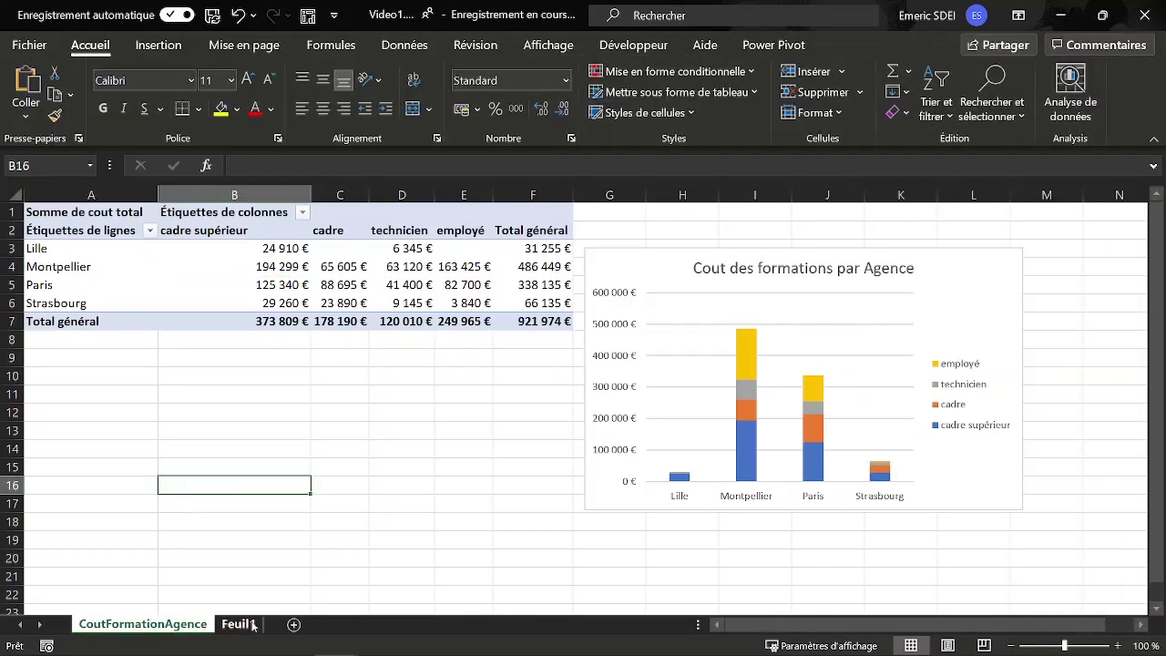
# Step: Insert another PivotChart with its pivot table on a new worksheet, based on the data table in Feuil1
pyautogui.click(235, 624)
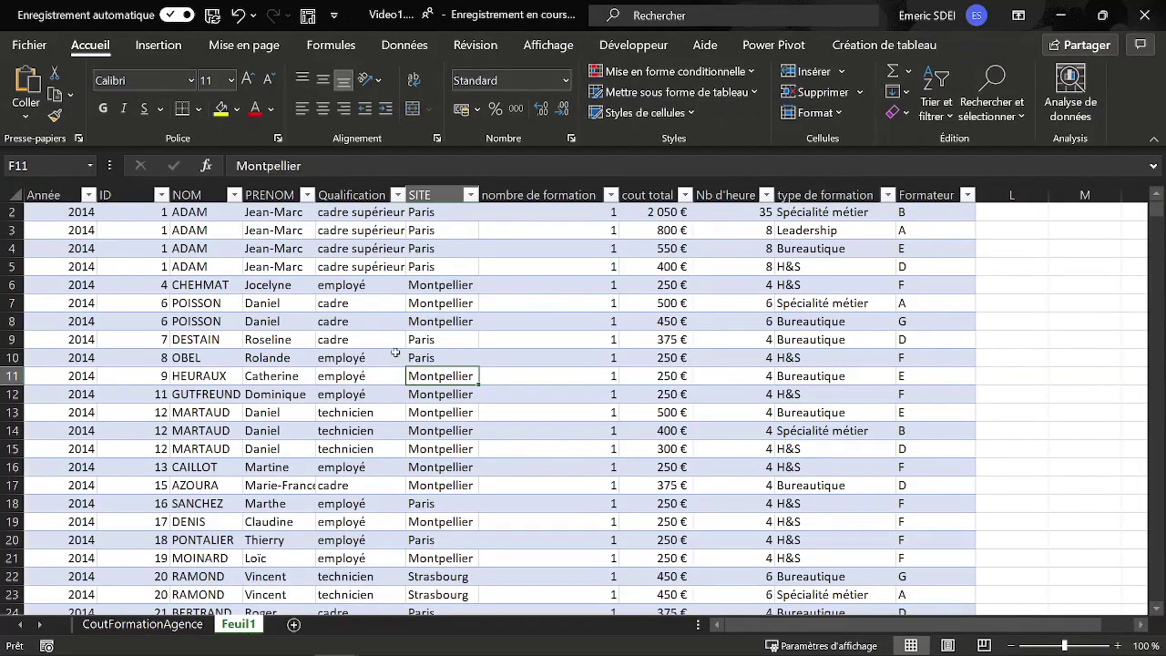
pyautogui.press('alt')
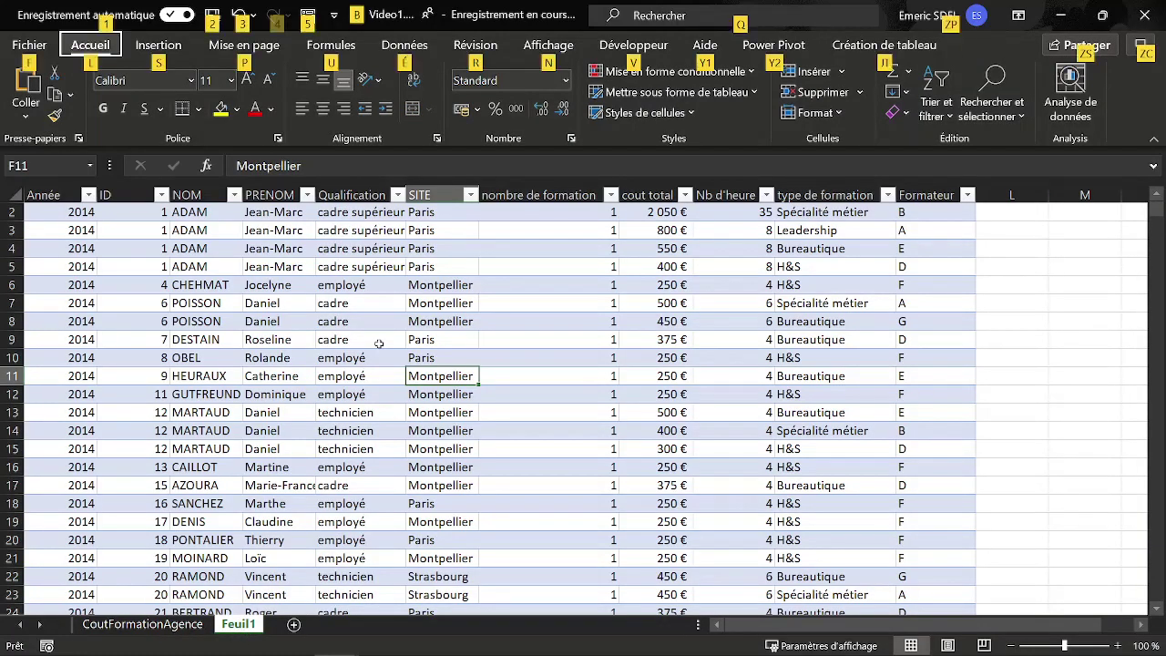
pyautogui.press('4')
pyautogui.press('Return')
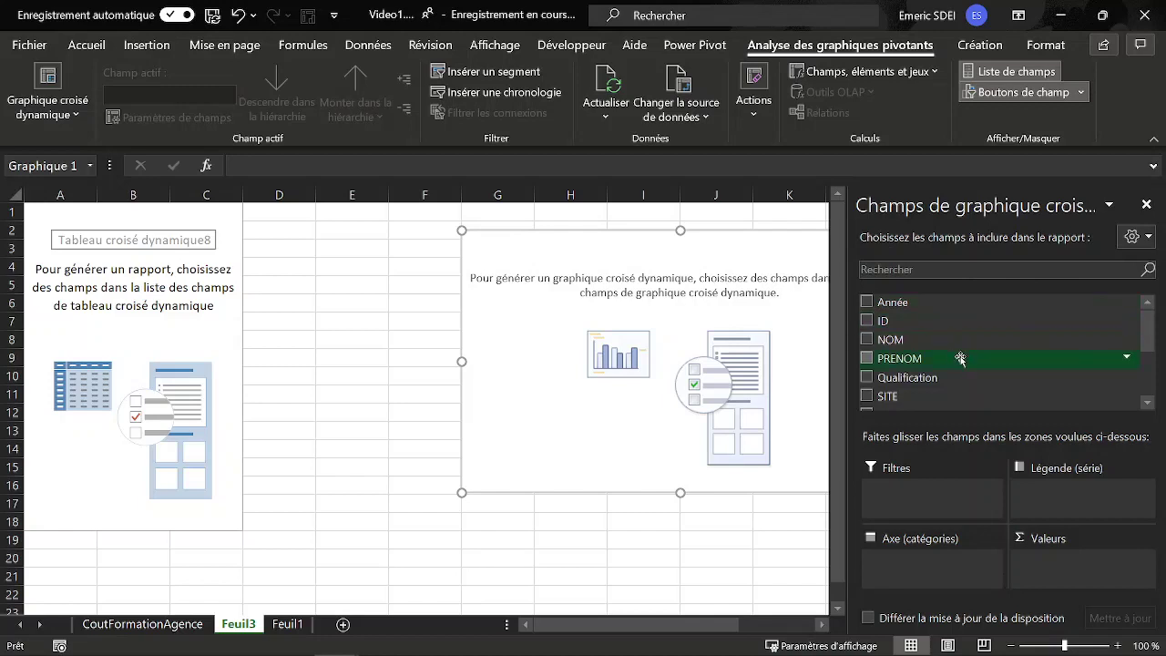
# Step: Place the Formateur field on the chart's category axis and sum the cout total field as its values
pyautogui.scroll(-1, 1015, 346)
pyautogui.scroll(-3, 1014, 347)
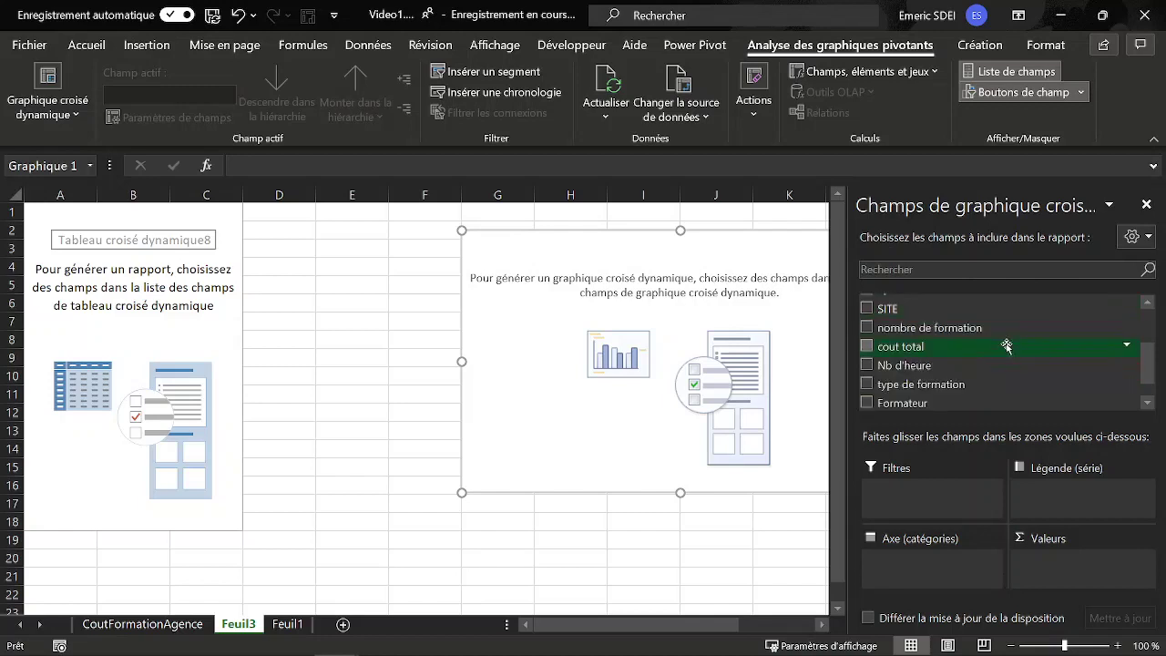
pyautogui.moveTo(898, 375); pyautogui.dragTo(933, 576)
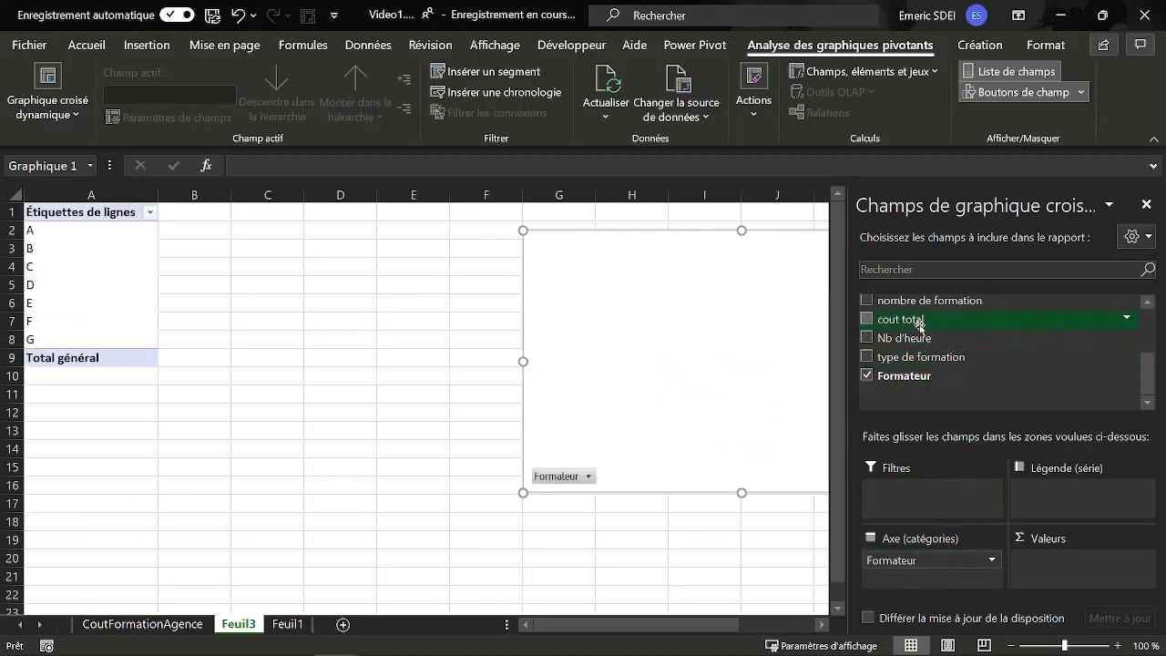
pyautogui.moveTo(917, 320); pyautogui.dragTo(1100, 569)
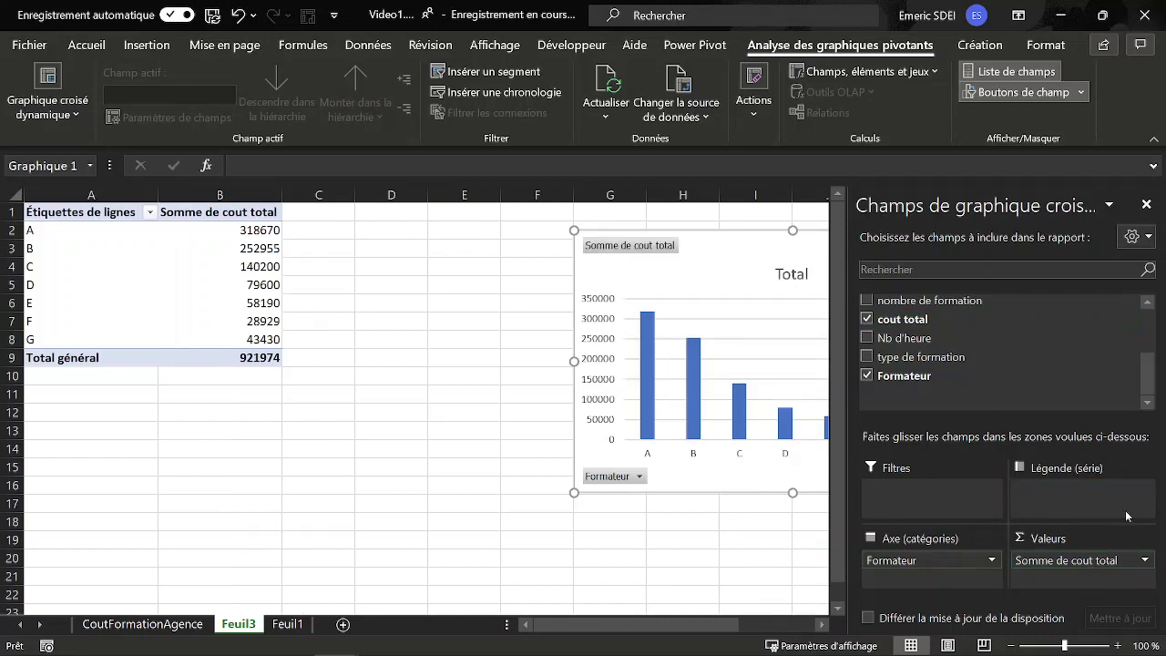
# Step: Move the new chart fully into view and change its type to clustered bars (Barres groupées)
pyautogui.moveTo(712, 242); pyautogui.dragTo(476, 236)
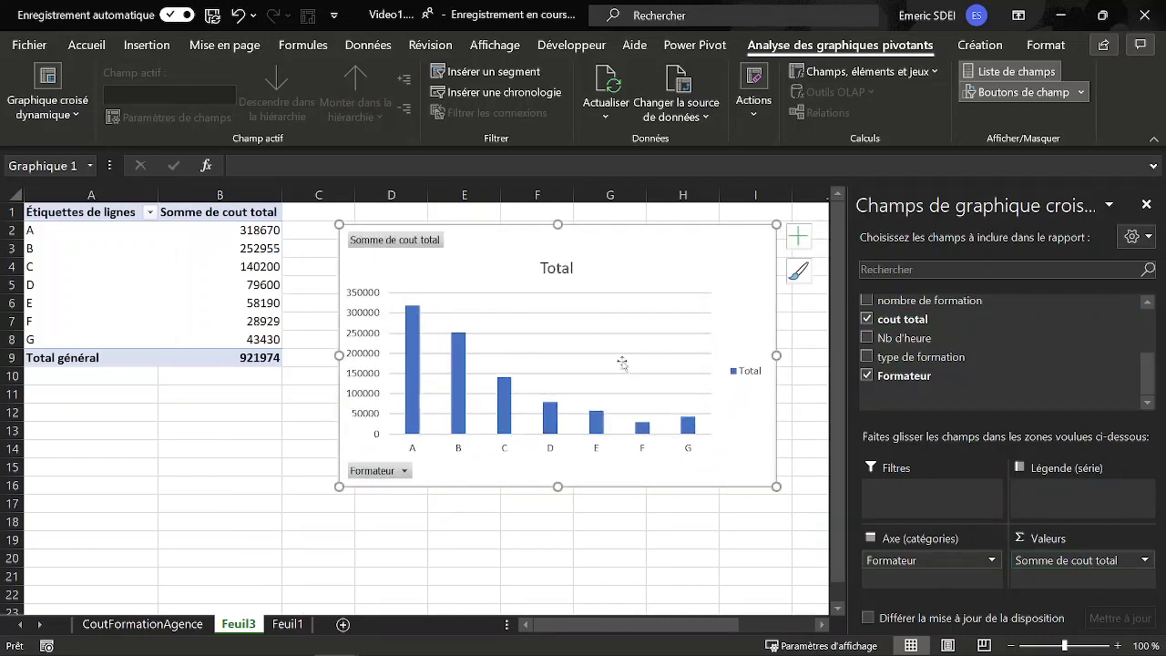
pyautogui.rightClick(522, 324)
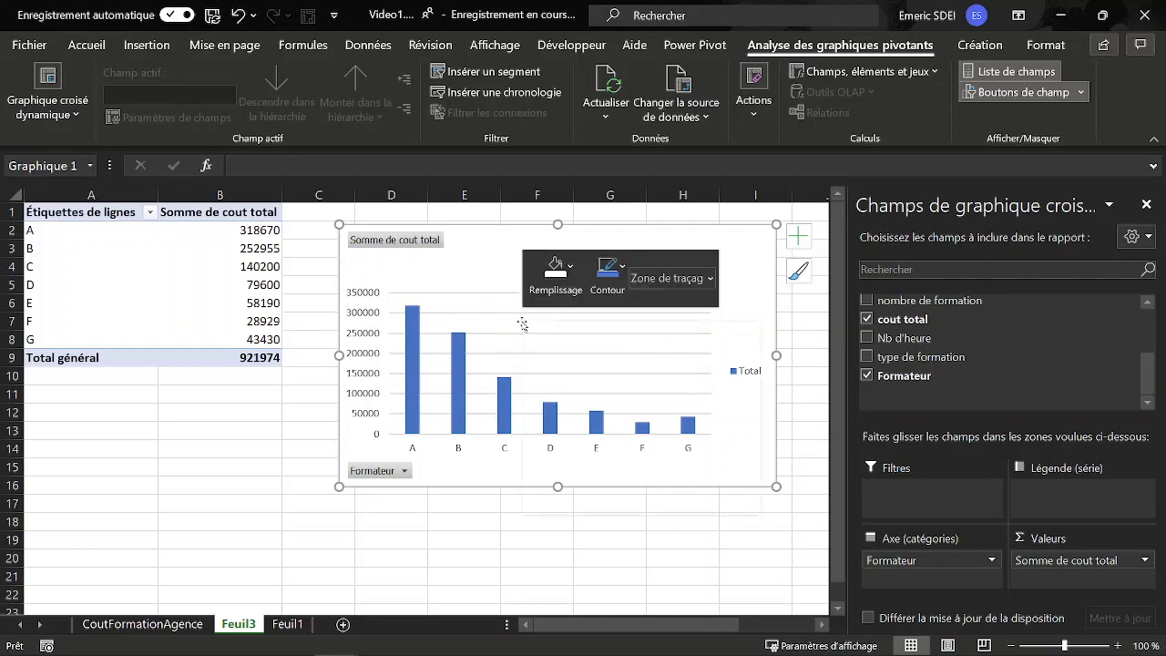
pyautogui.click(621, 392)
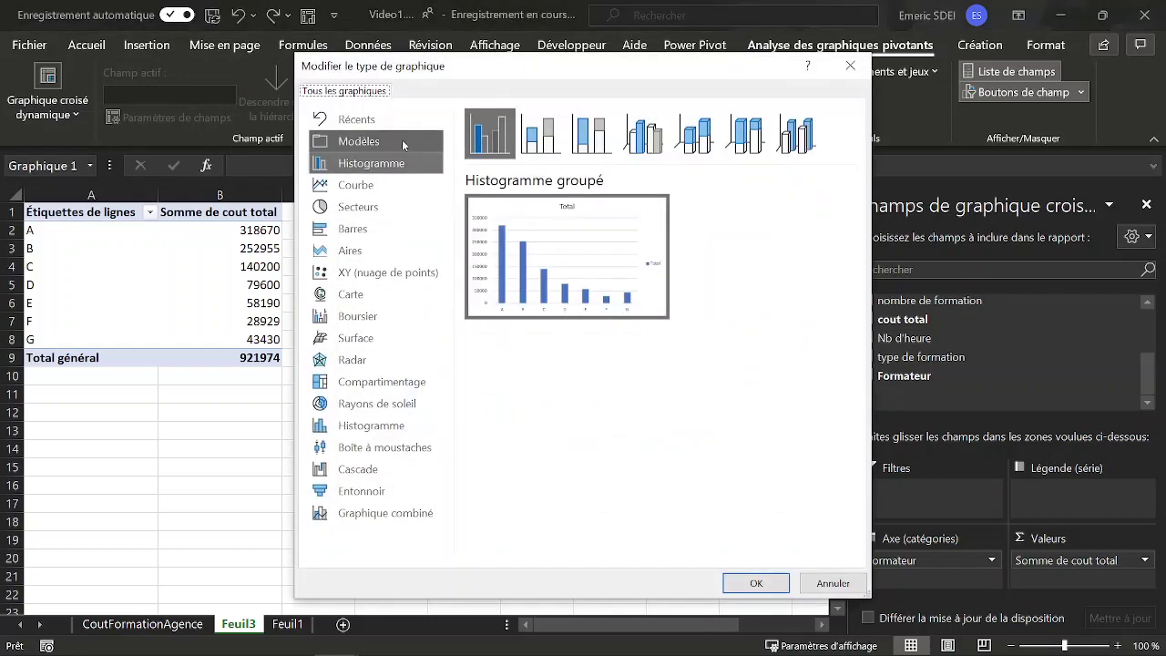
pyautogui.click(355, 229)
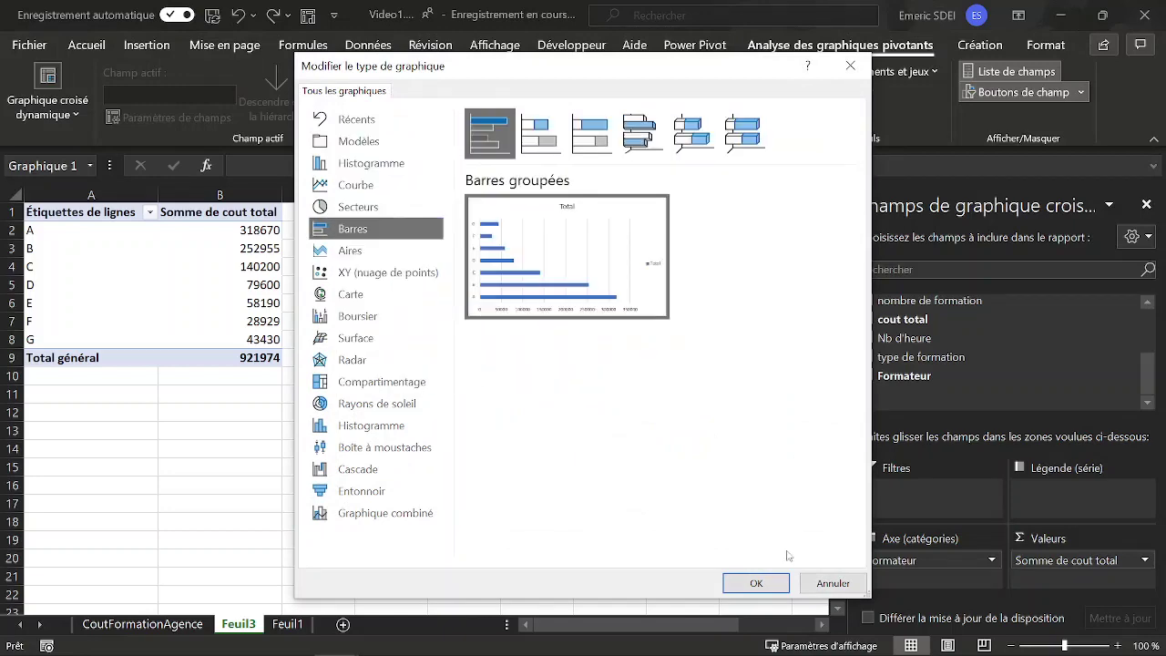
pyautogui.click(757, 584)
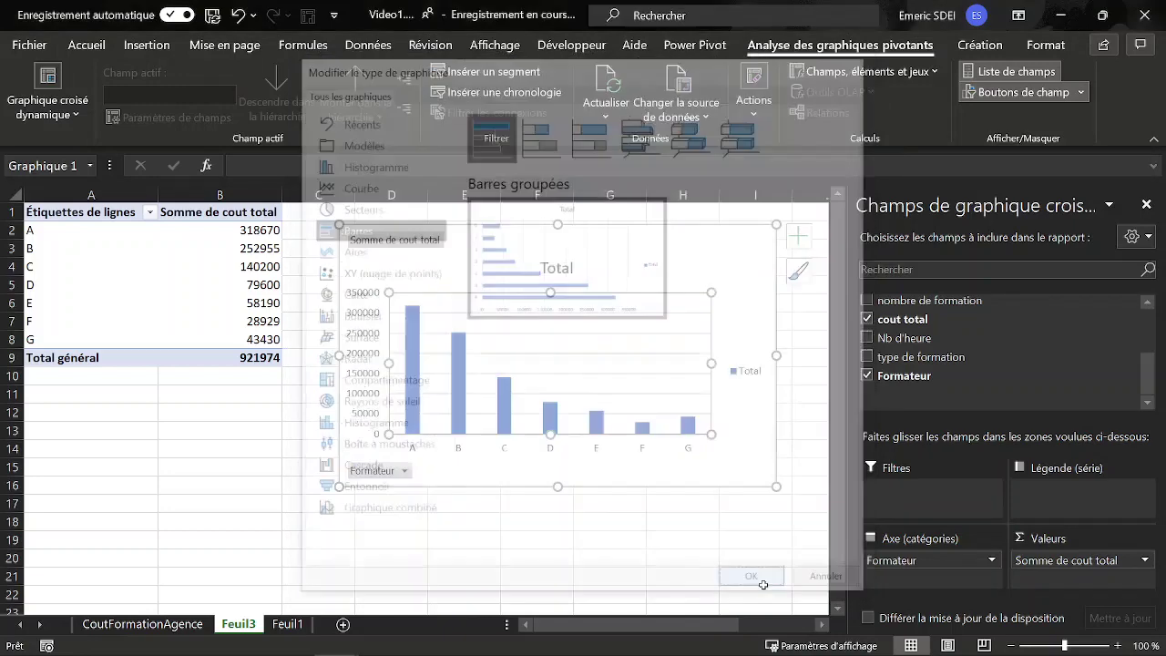
# Step: Delete the bar chart's legend and hide all field buttons on the chart
pyautogui.click(746, 387)
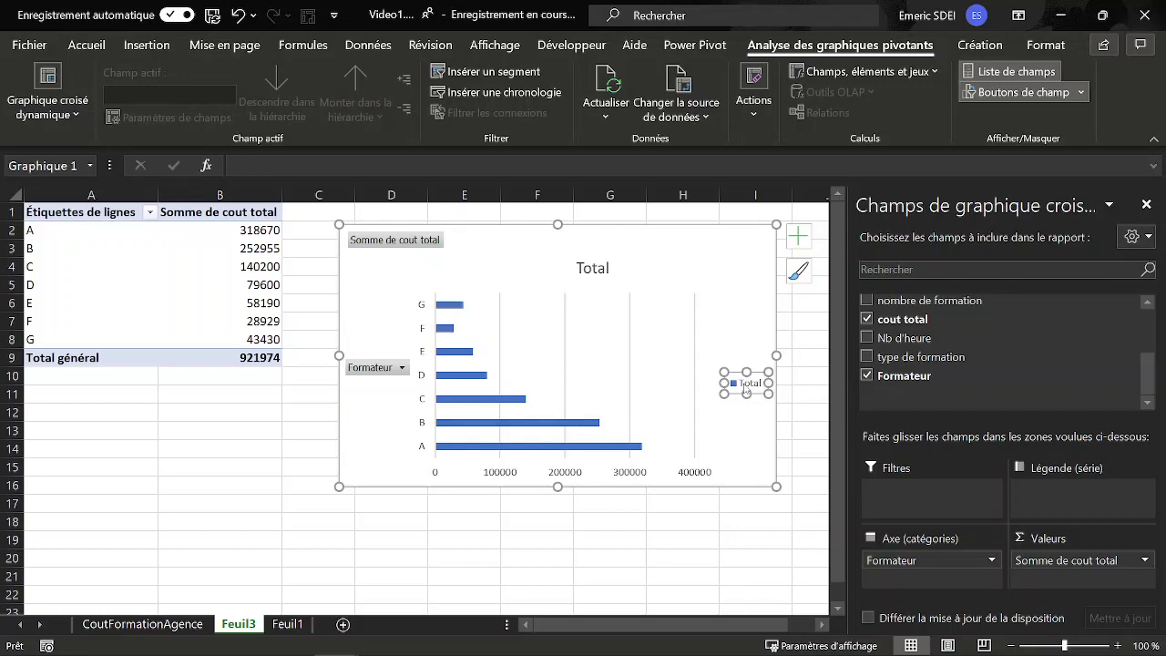
pyautogui.press('Delete')
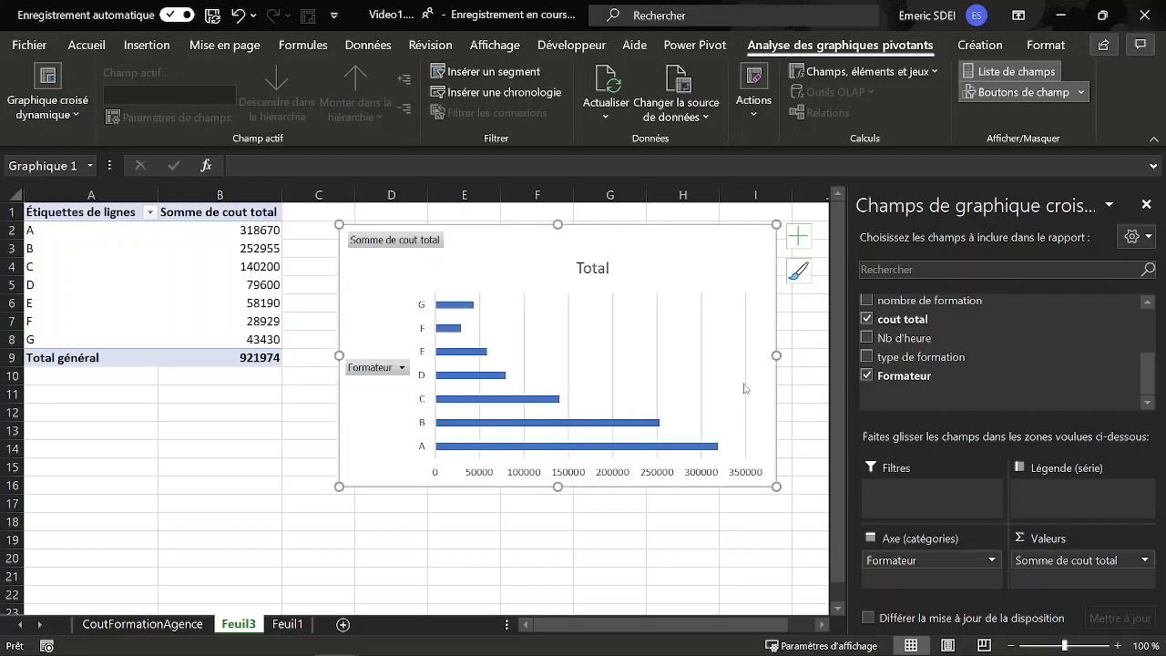
pyautogui.rightClick(393, 243)
pyautogui.click(529, 450)
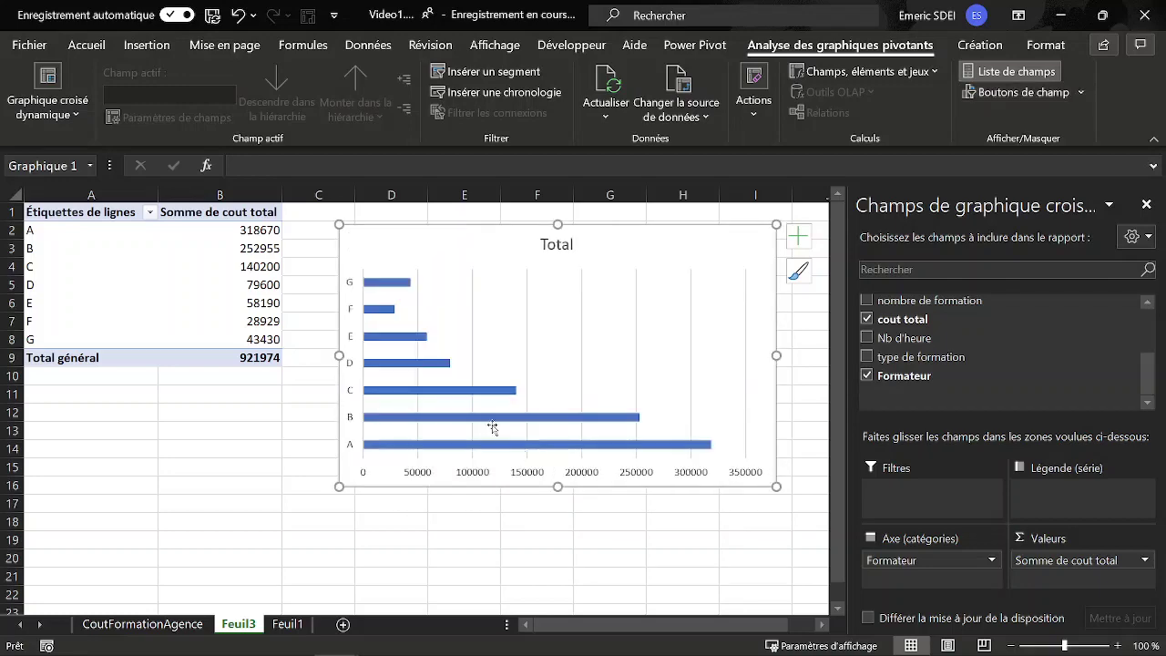
# Step: Replace the bar chart's title with "Cout par formateurs"
pyautogui.click(556, 245)
pyautogui.doubleClick(544, 244)
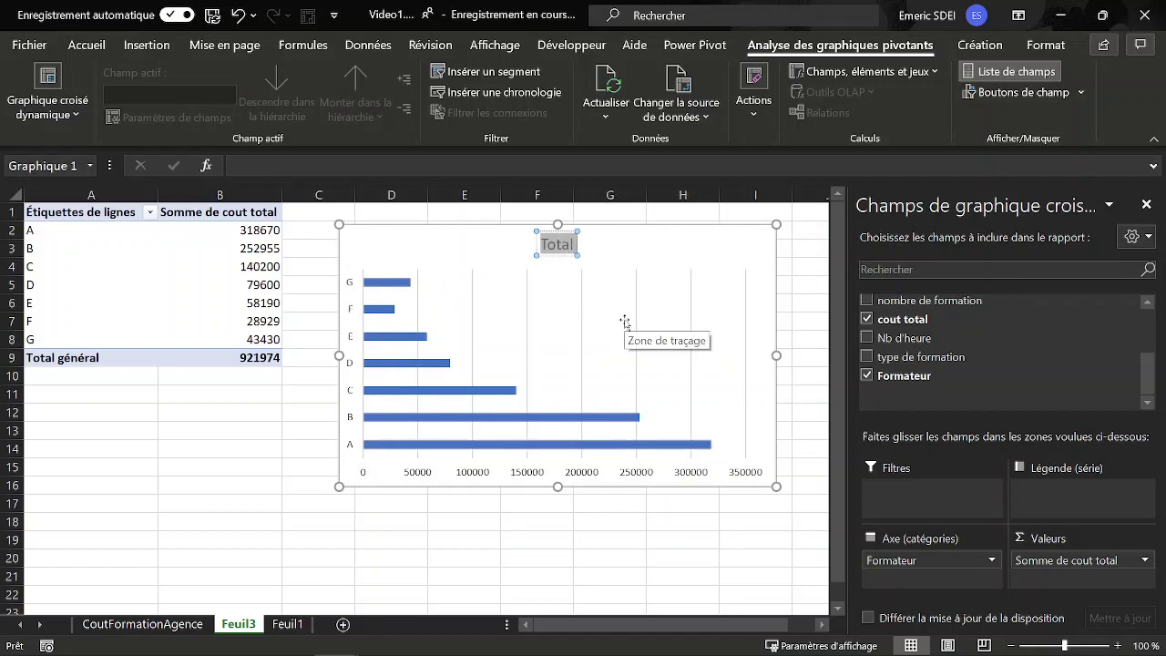
pyautogui.write('Cout')
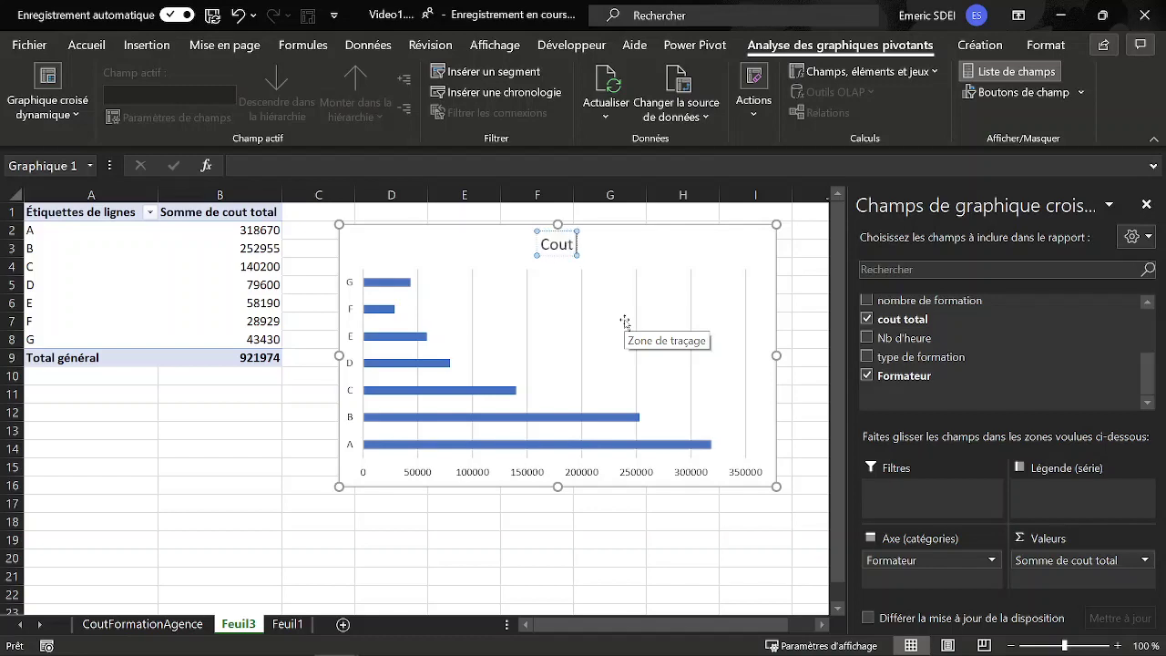
pyautogui.write(' par for')
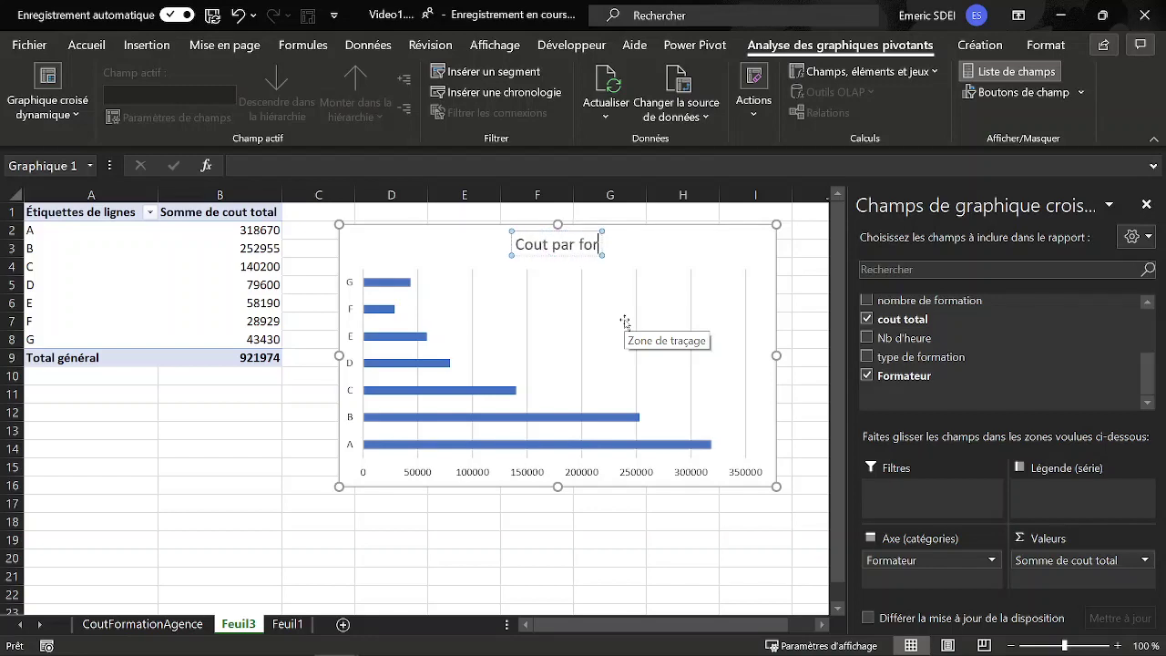
pyautogui.write('mateurs')
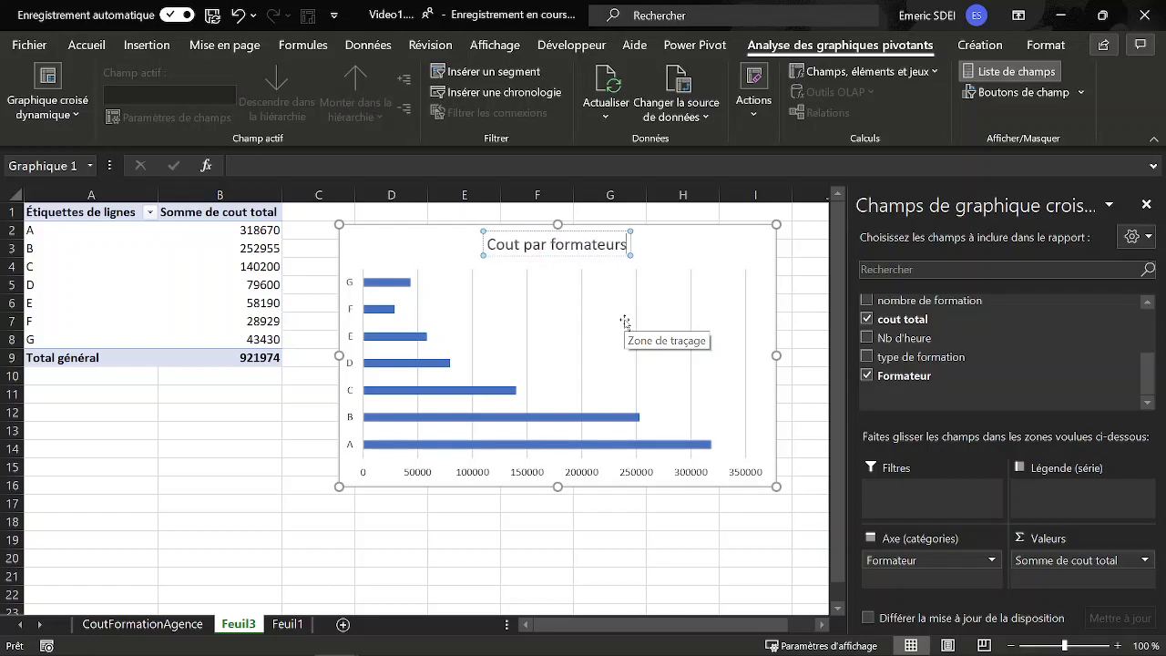
pyautogui.click(446, 255)
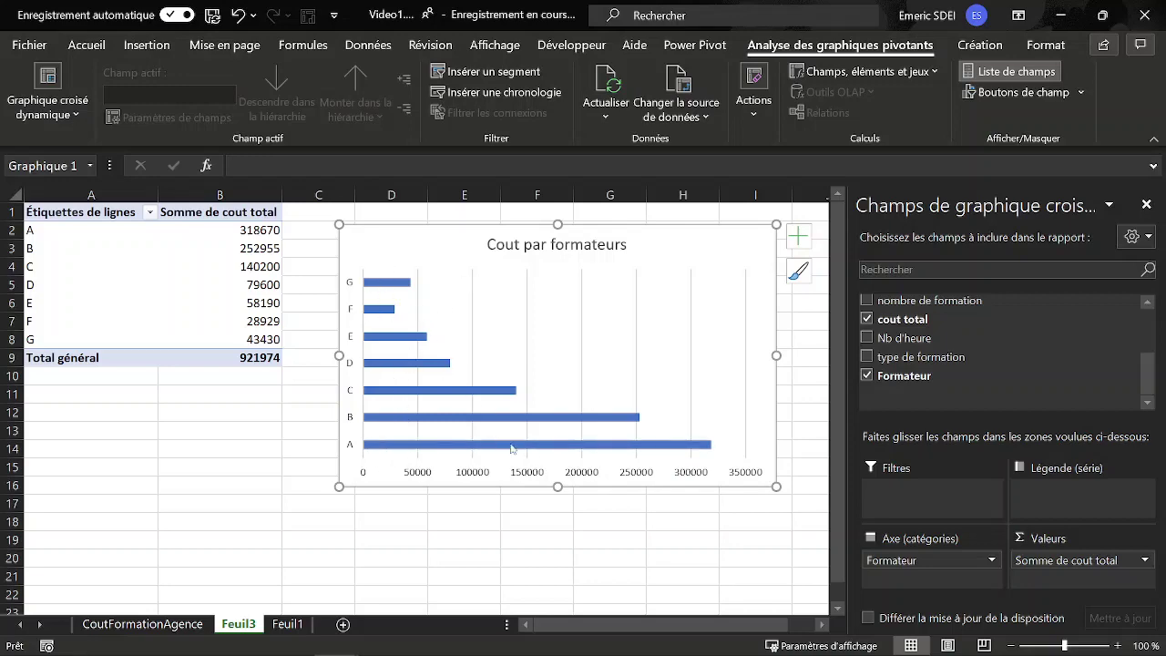
# Step: Format the Somme de cout total values as Monétaire in € with 0 decimals
pyautogui.click(252, 232)
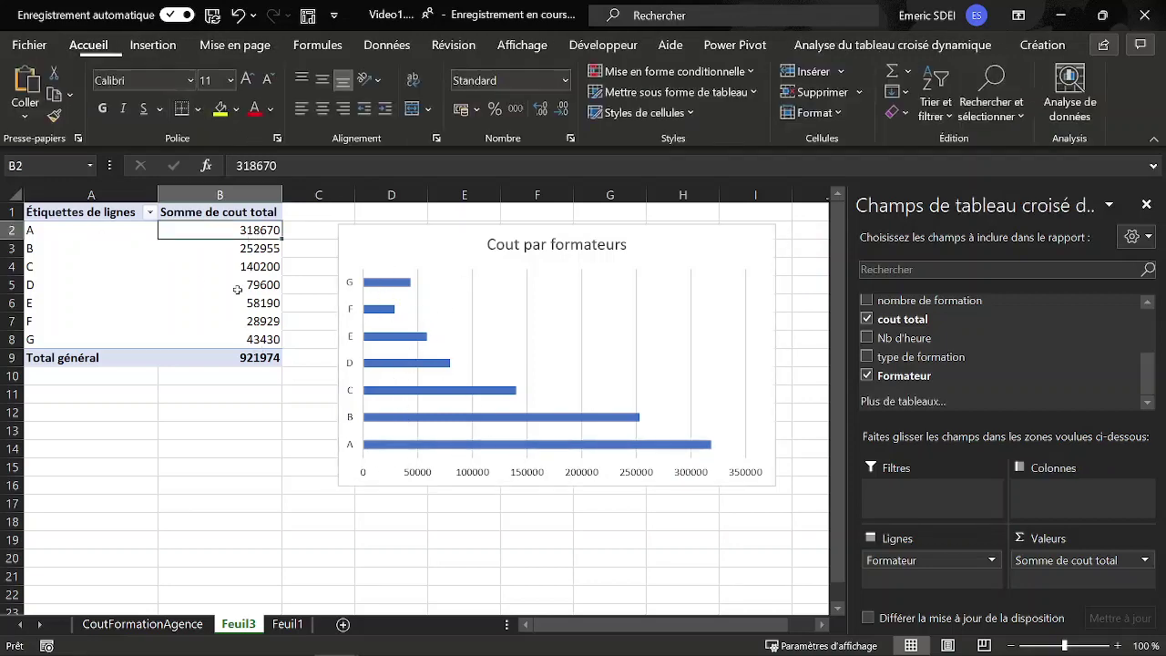
pyautogui.rightClick(252, 231)
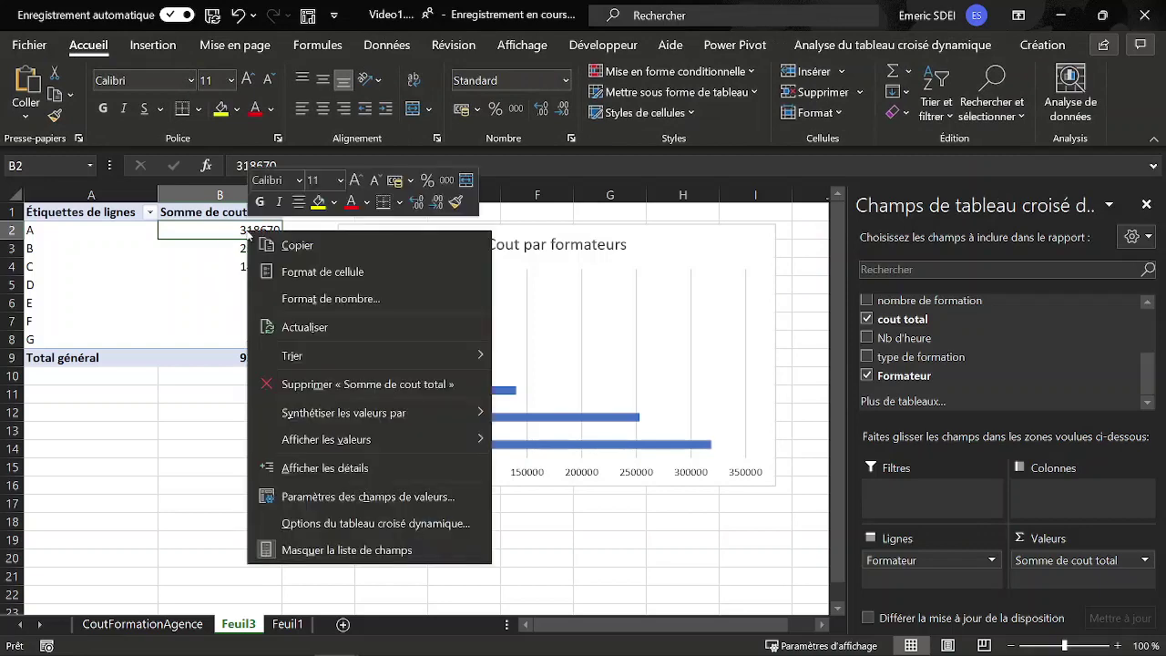
pyautogui.click(314, 299)
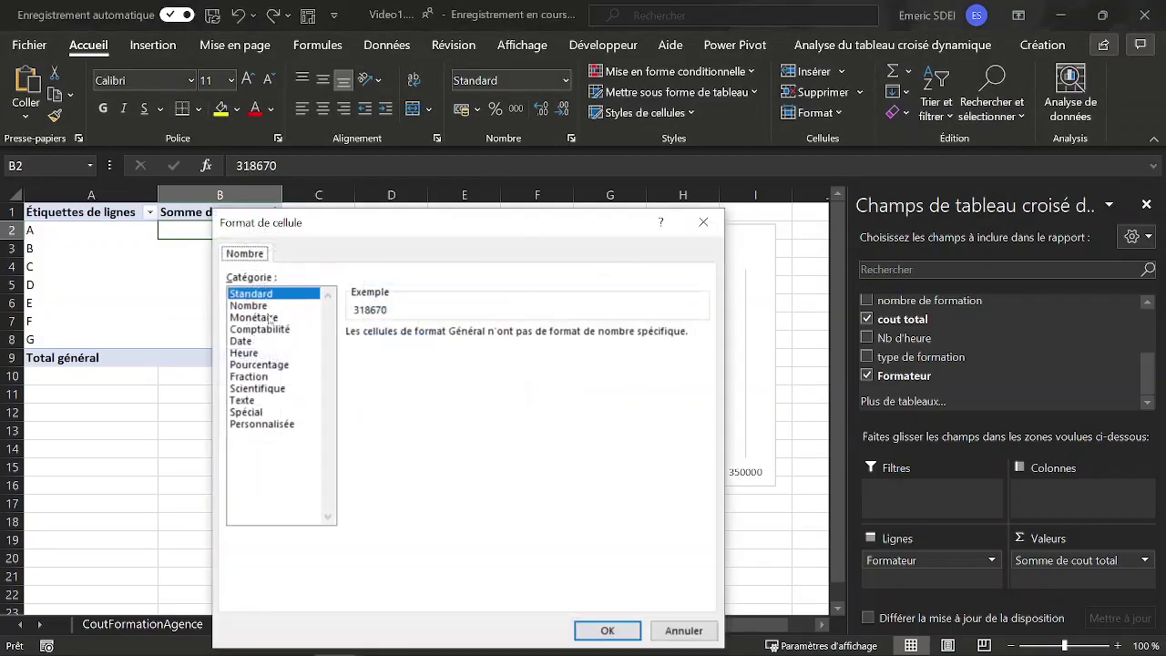
pyautogui.click(271, 318)
pyautogui.click(505, 339)
pyautogui.click(505, 338)
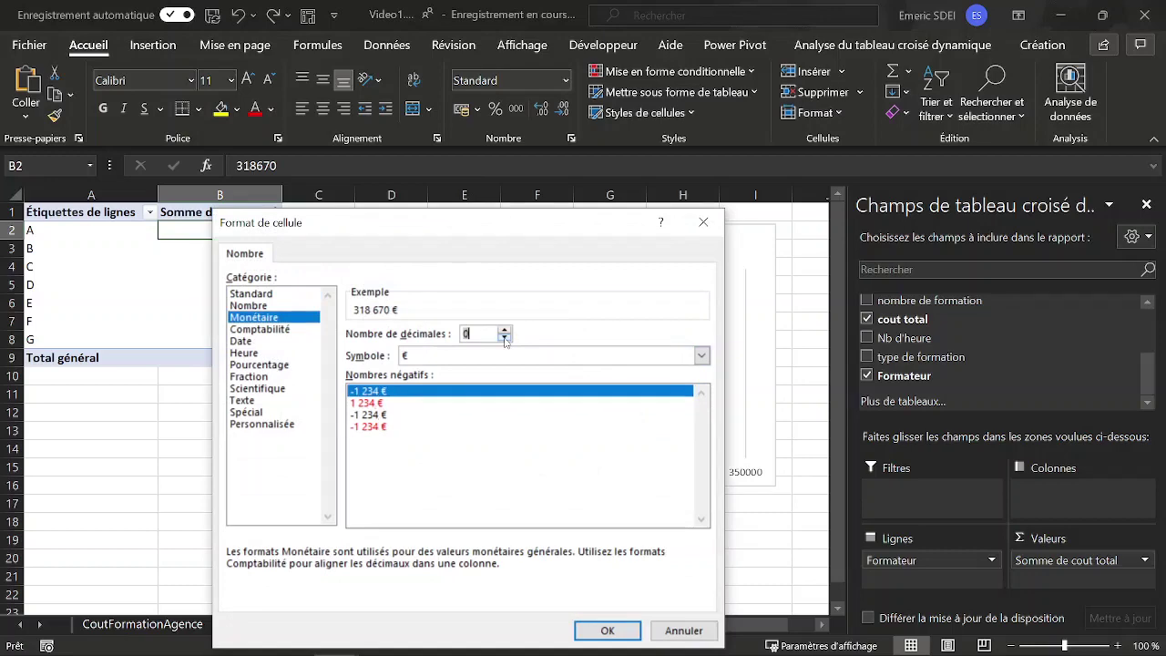
pyautogui.click(607, 631)
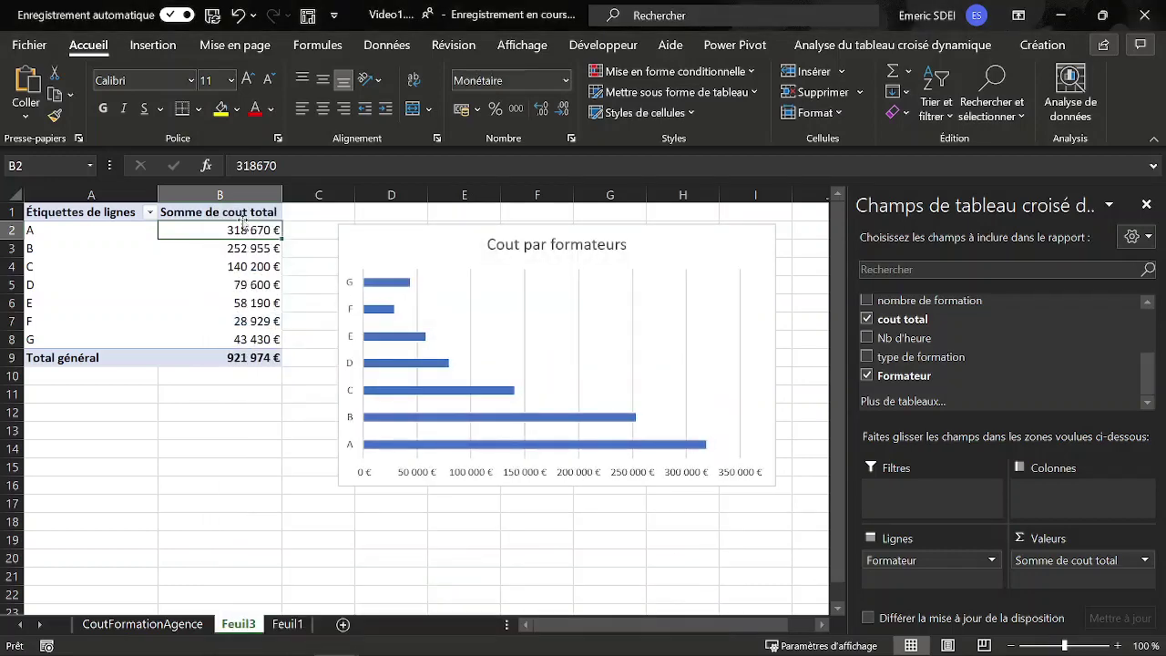
# Step: Sort the Formateur row labels in ascending order by Somme de cout total
pyautogui.click(150, 213)
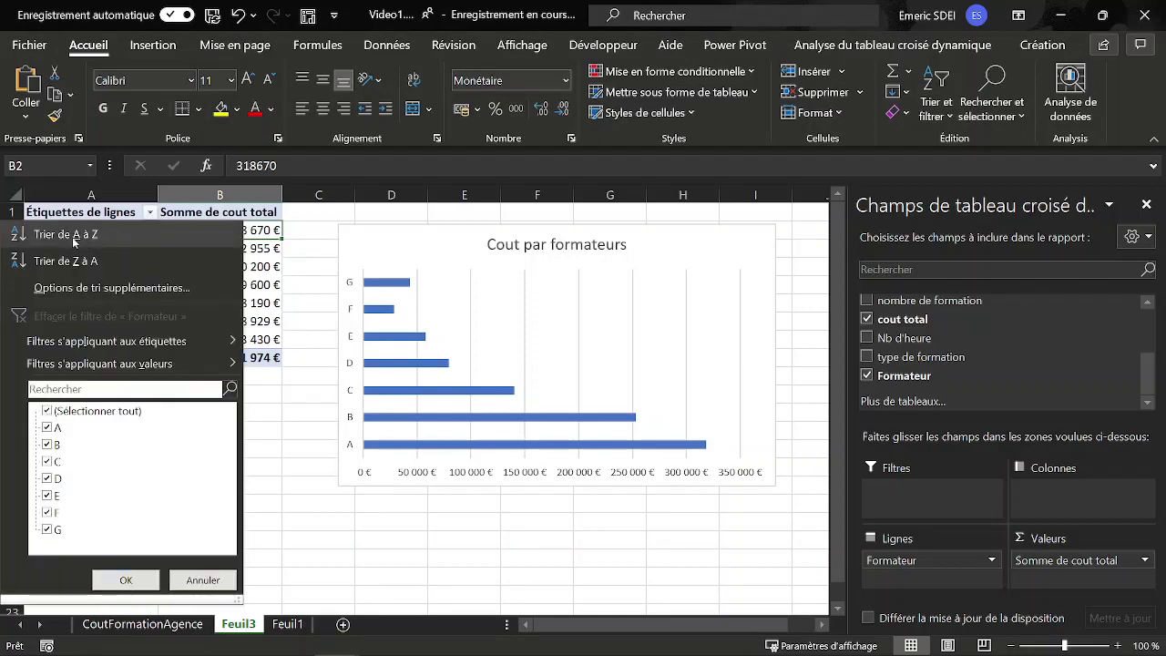
pyautogui.click(92, 288)
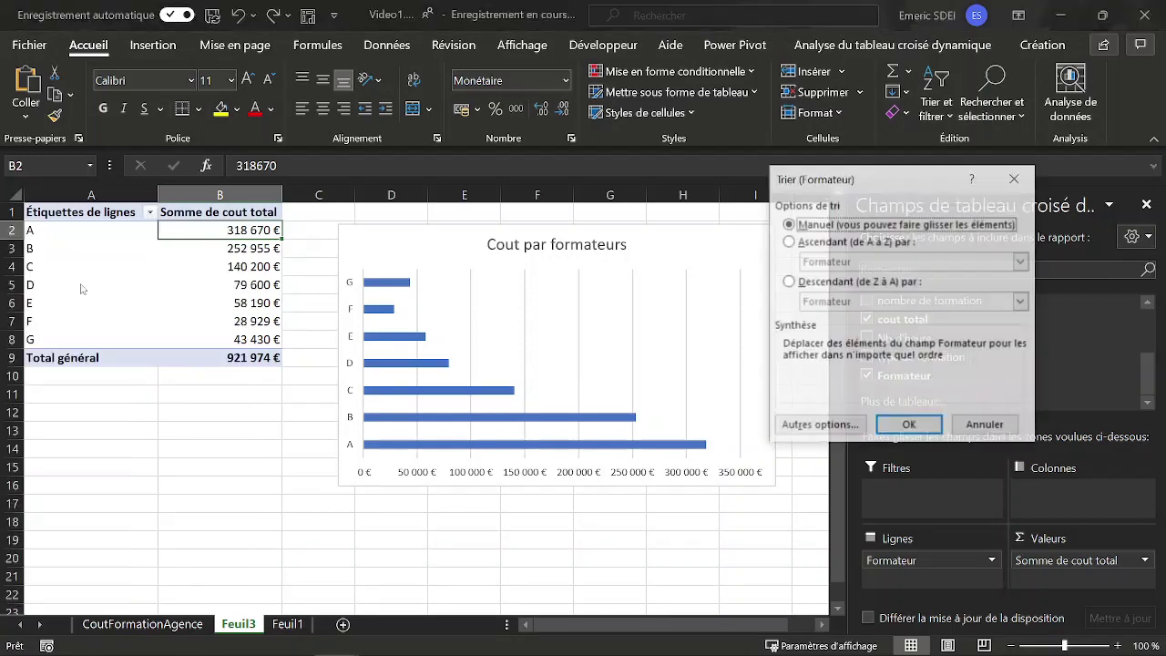
pyautogui.moveTo(873, 182); pyautogui.dragTo(769, 192)
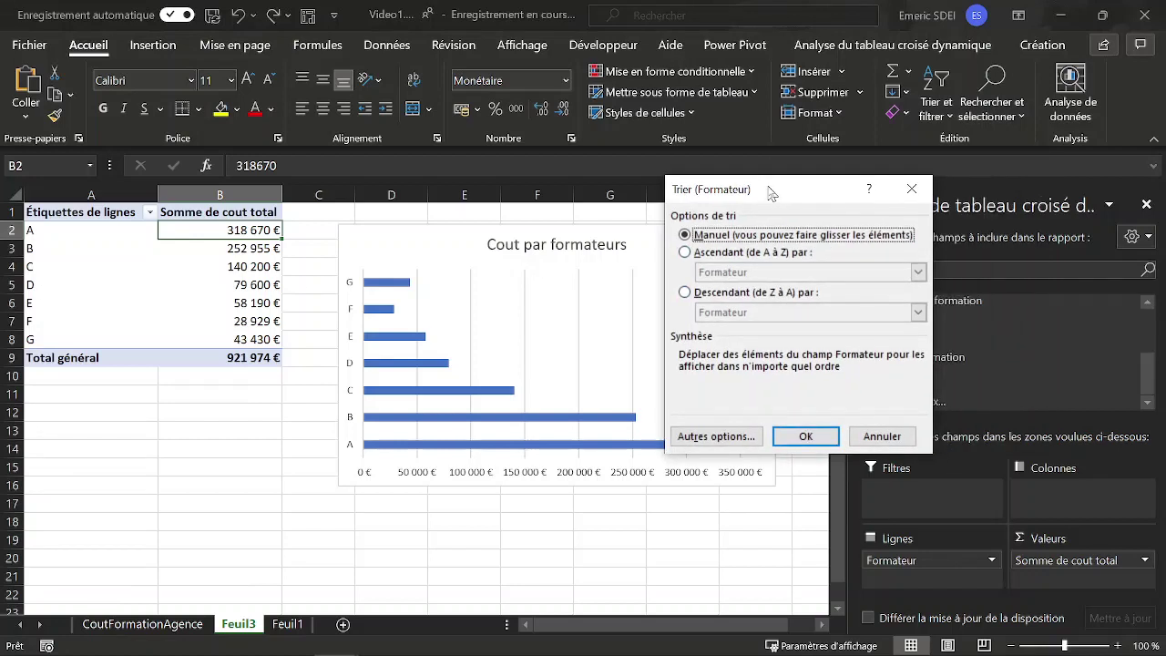
pyautogui.click(685, 252)
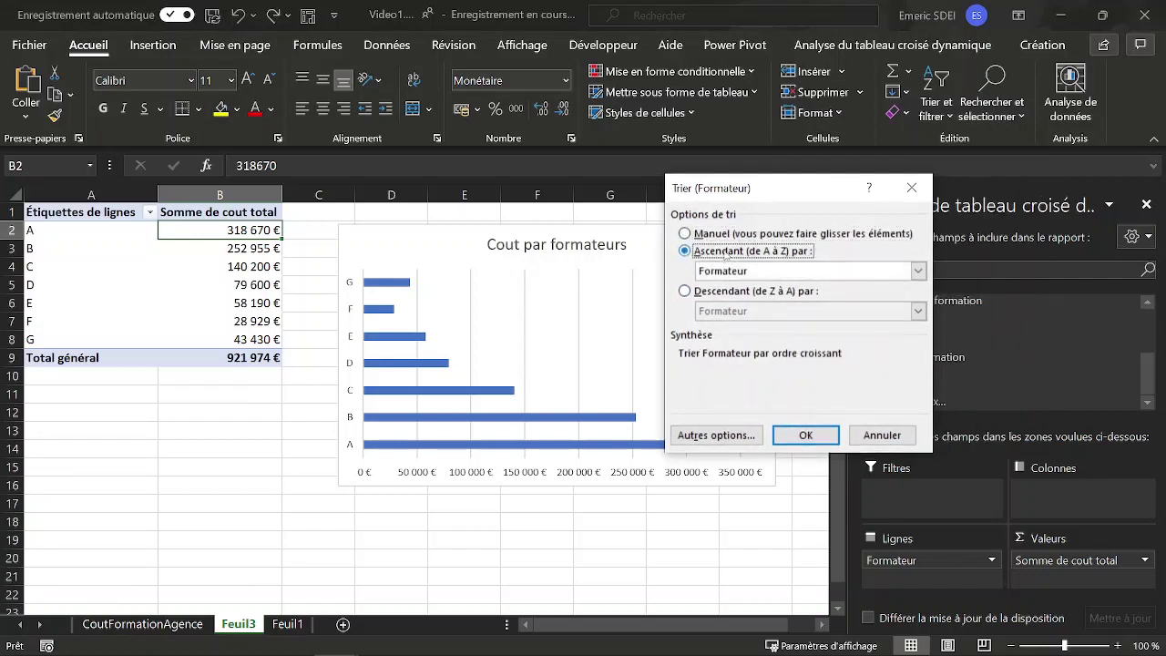
pyautogui.click(787, 271)
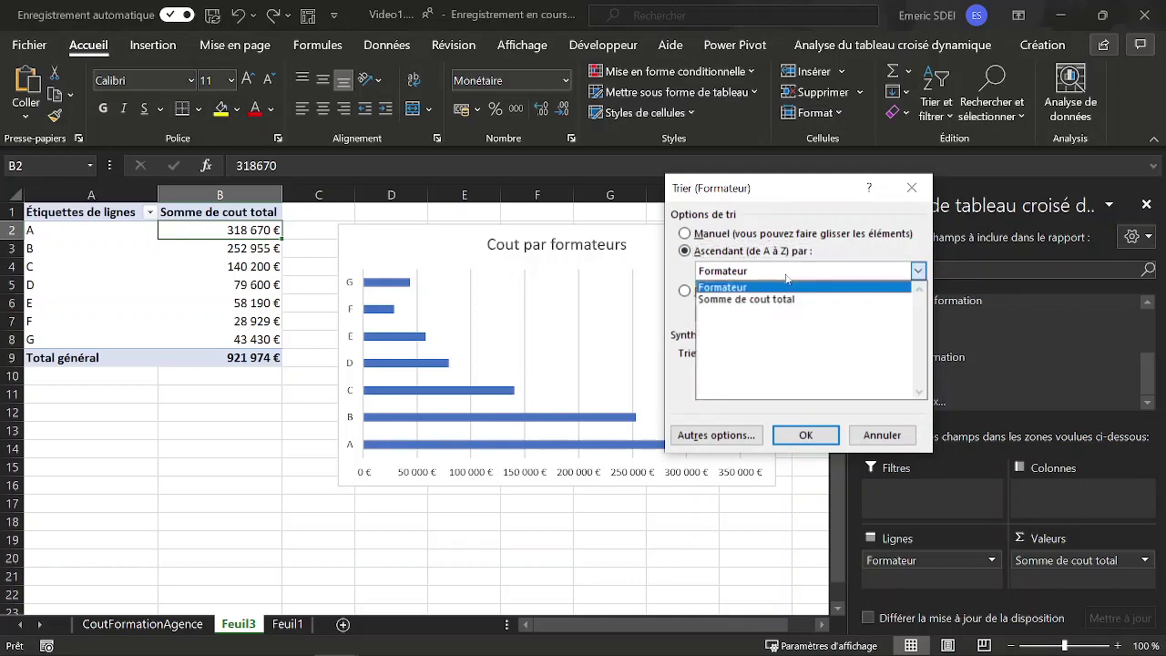
pyautogui.click(739, 300)
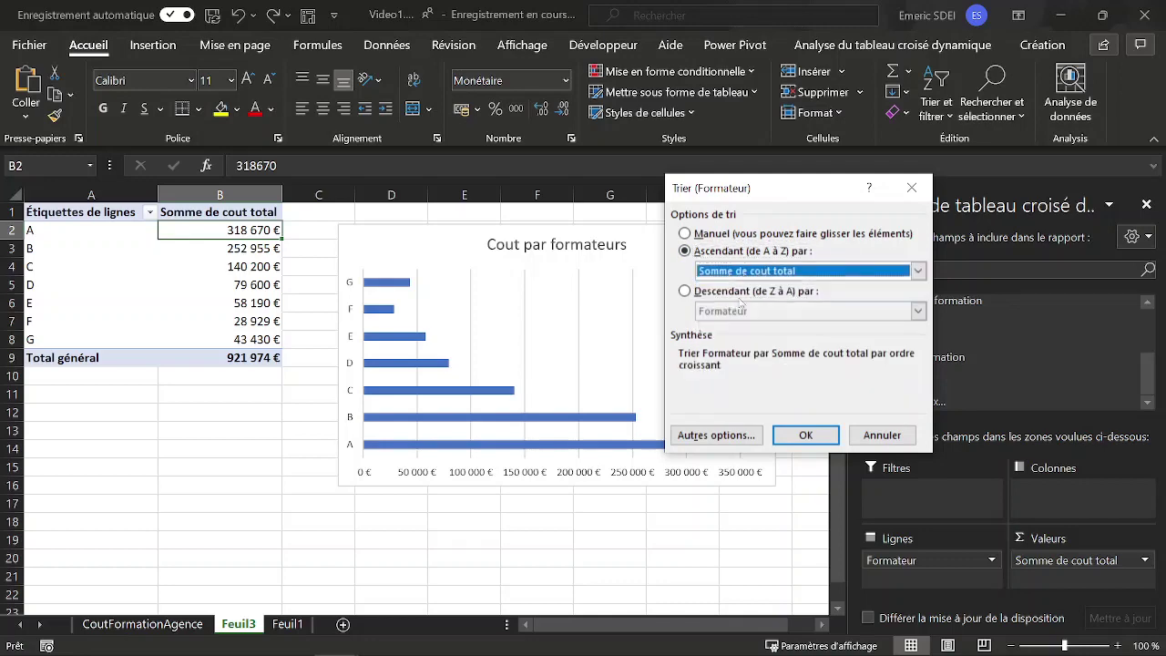
pyautogui.click(807, 435)
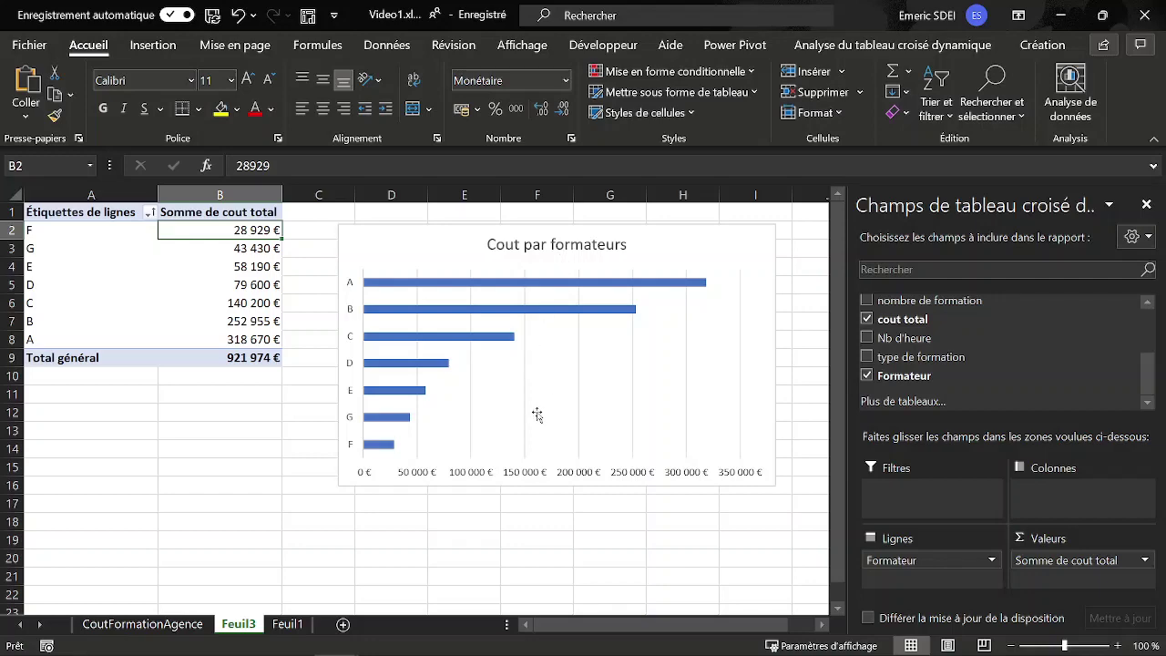
# Step: Add data labels to the bars of the Cout par formateurs chart and delete its horizontal value axis
pyautogui.rightClick(504, 342)
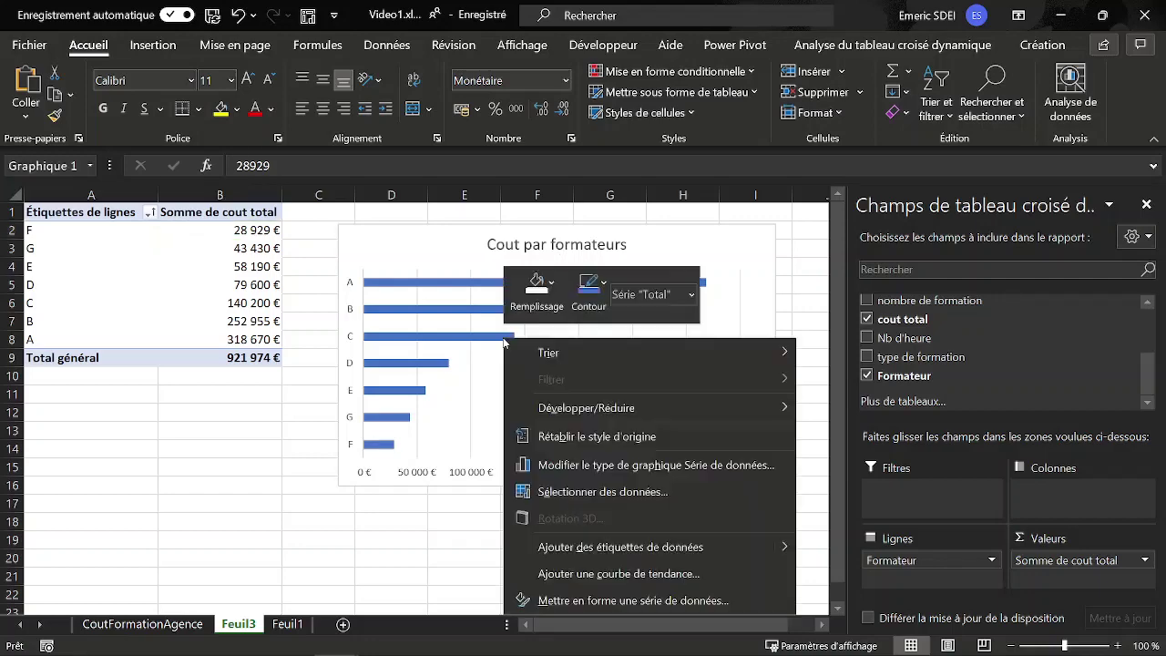
pyautogui.click(603, 549)
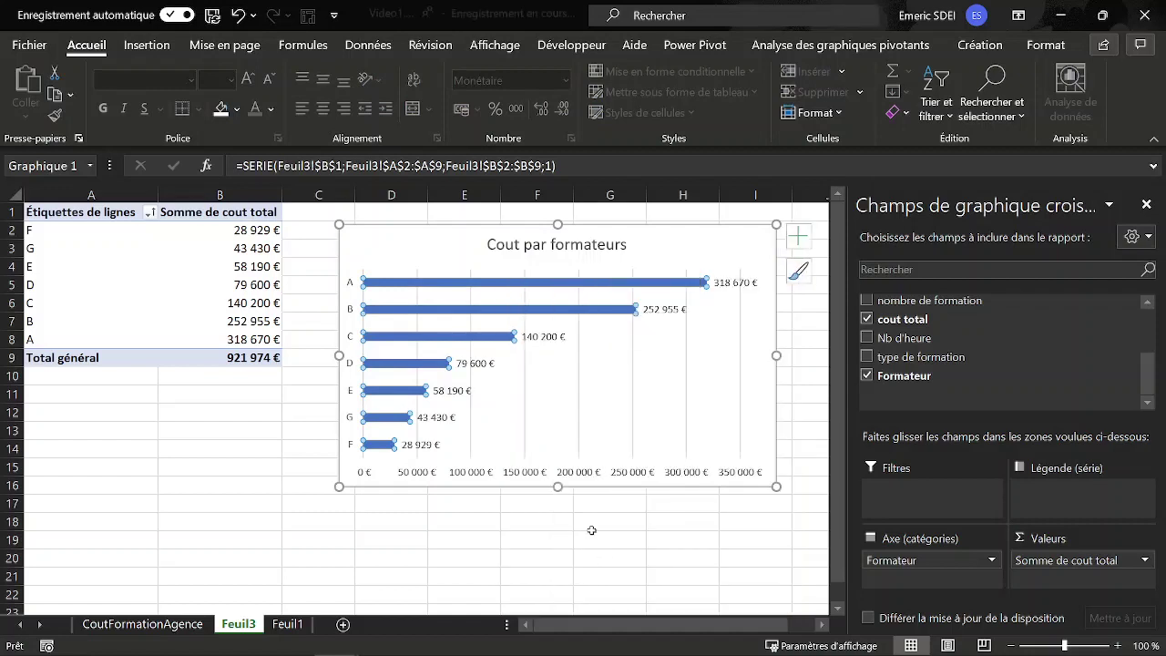
pyautogui.click(530, 474)
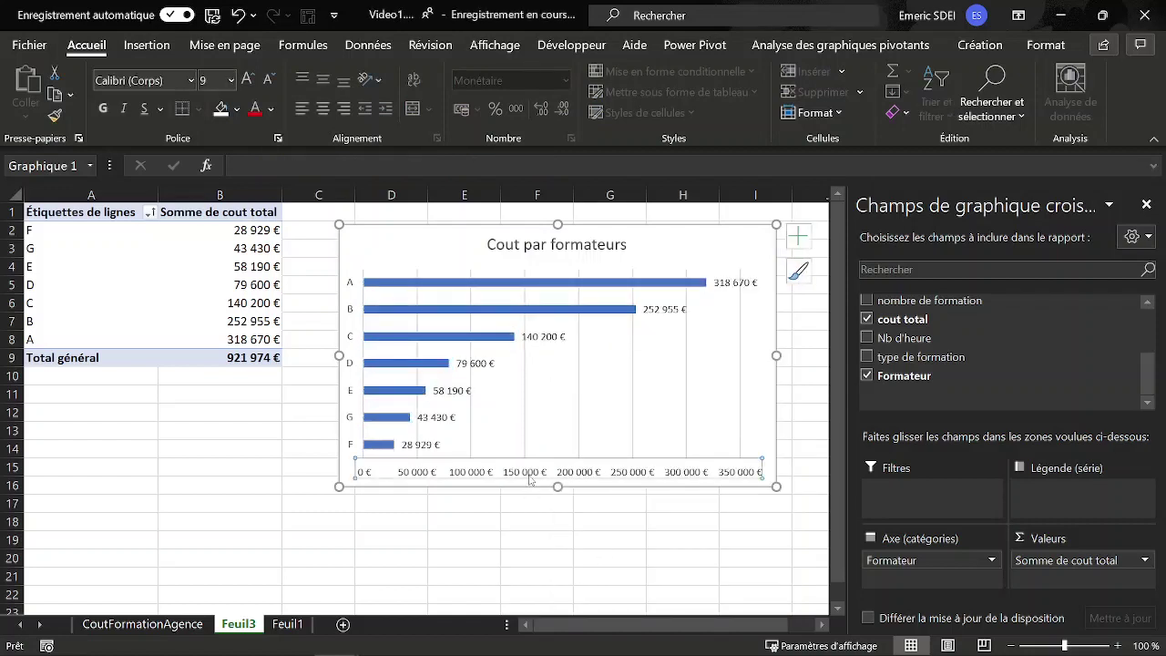
pyautogui.press('Delete')
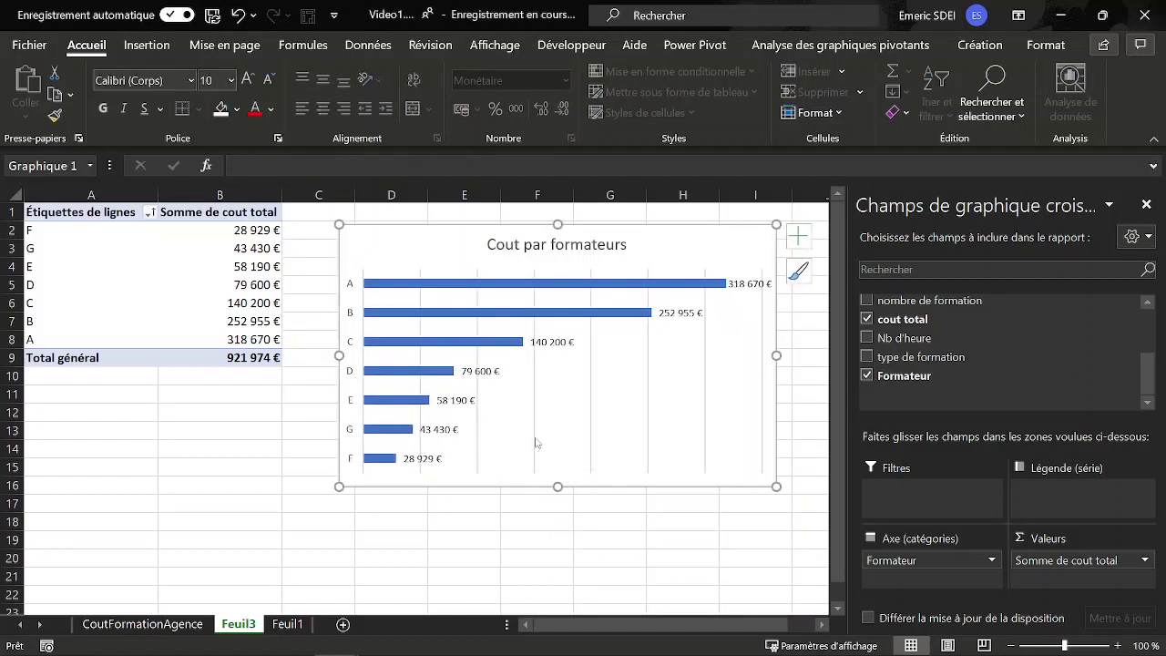
# Step: Delete the vertical gridlines from the Cout par formateurs chart and deselect the chart
pyautogui.click(536, 443)
pyautogui.press('Delete')
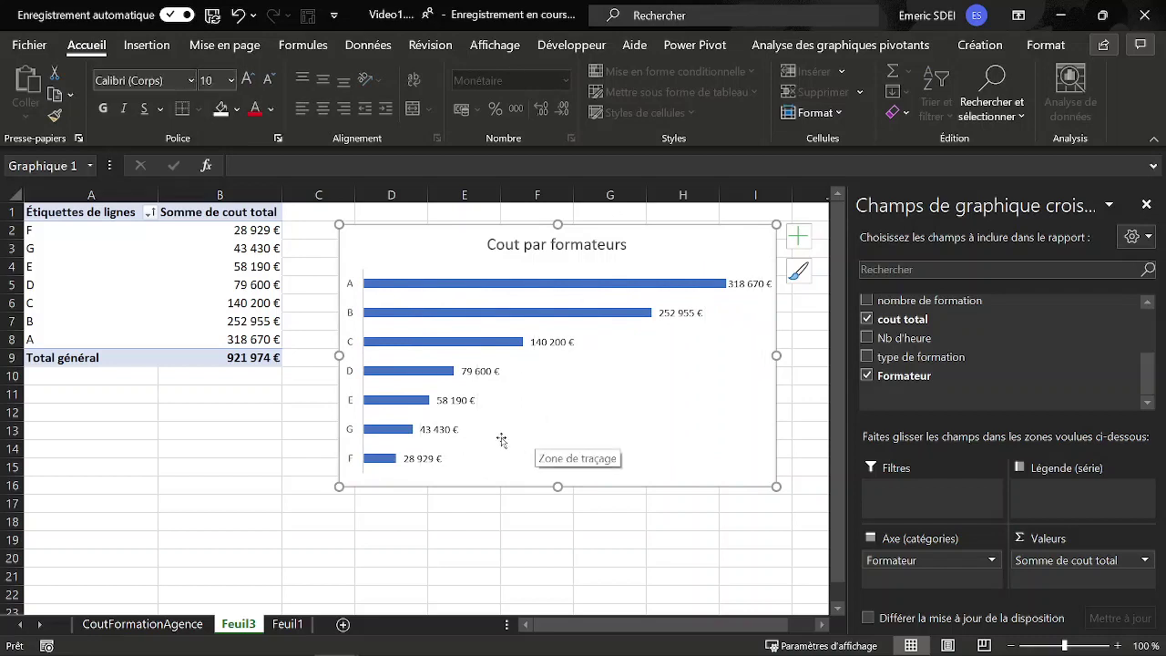
pyautogui.click(593, 522)
# Step: Insert a new PivotChart with its pivot table on a new sheet, based on the training table in Feuil1
pyautogui.moveTo(282, 629)
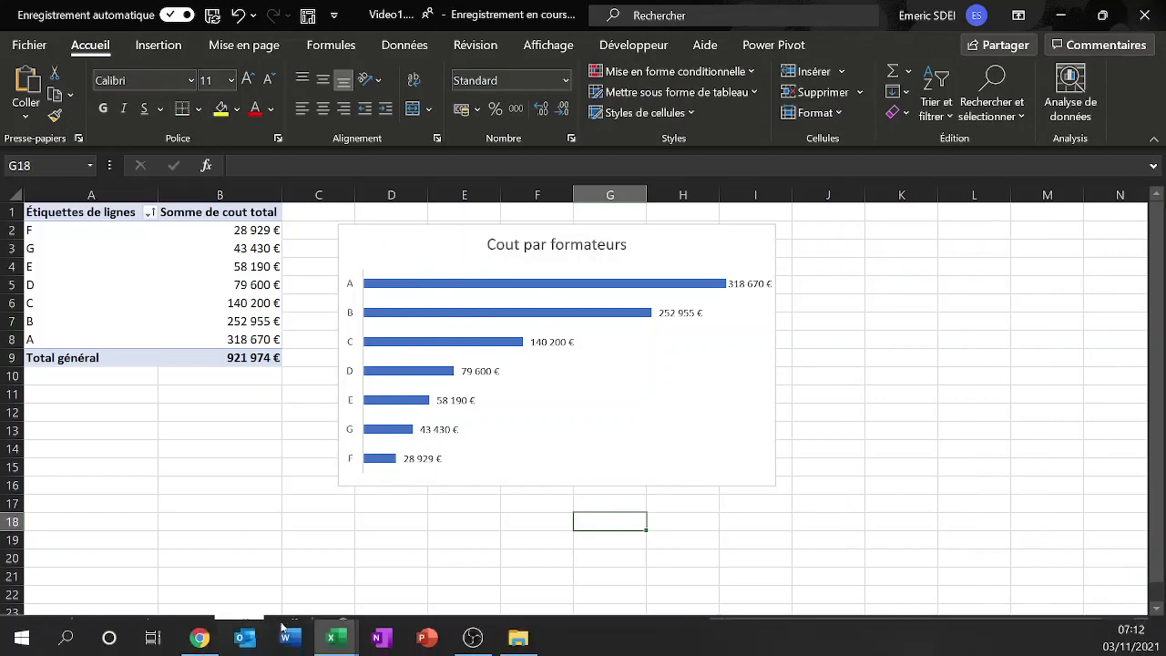
pyautogui.click(287, 624)
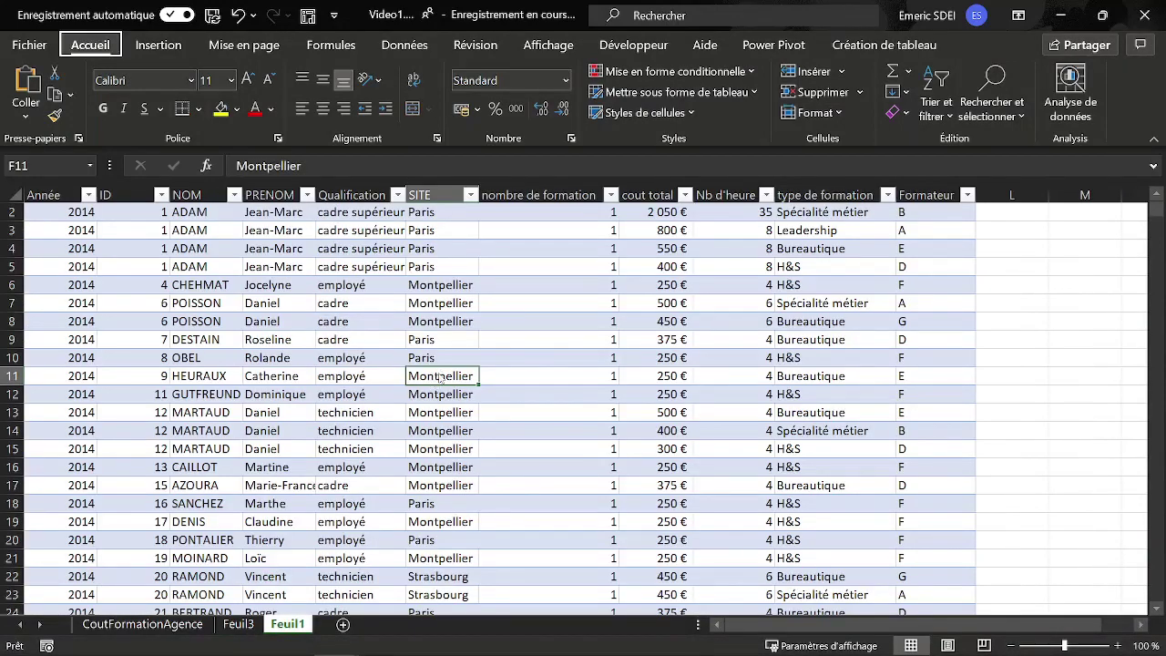
pyautogui.hotkey('alt', 'n')
pyautogui.press('s')
pyautogui.press('z')
pyautogui.press('c')
pyautogui.press('Return')
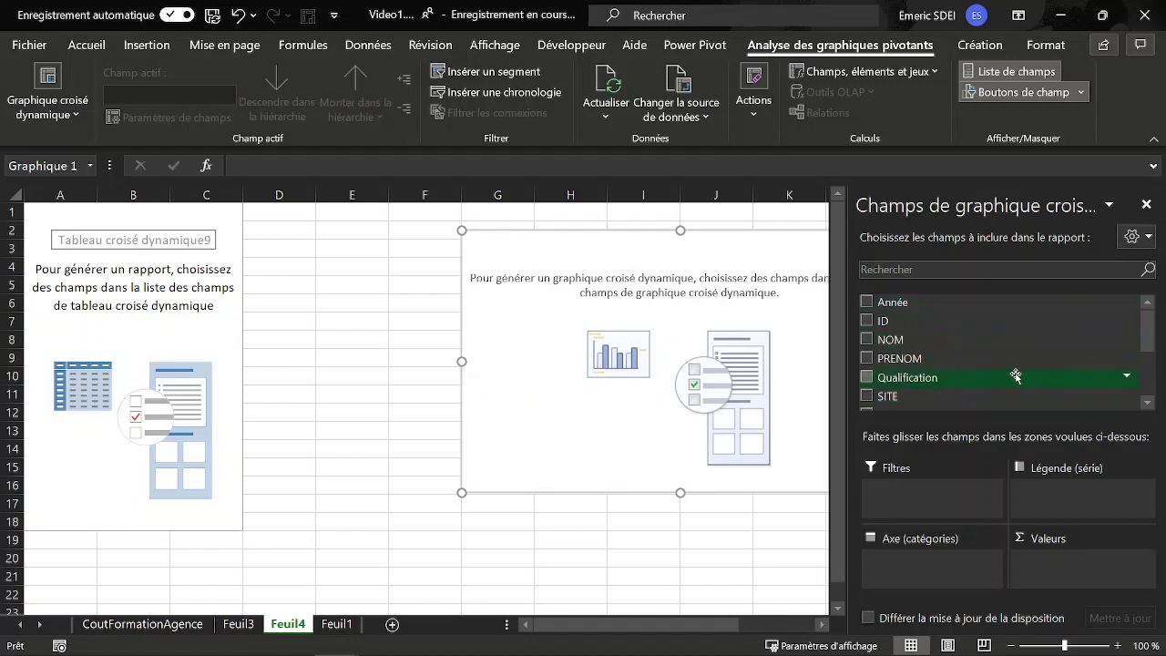
# Step: Add Nb d'heure to the chart's values and type de formation to its category axis
pyautogui.scroll(-1, 969, 362)
pyautogui.scroll(-1, 969, 362)
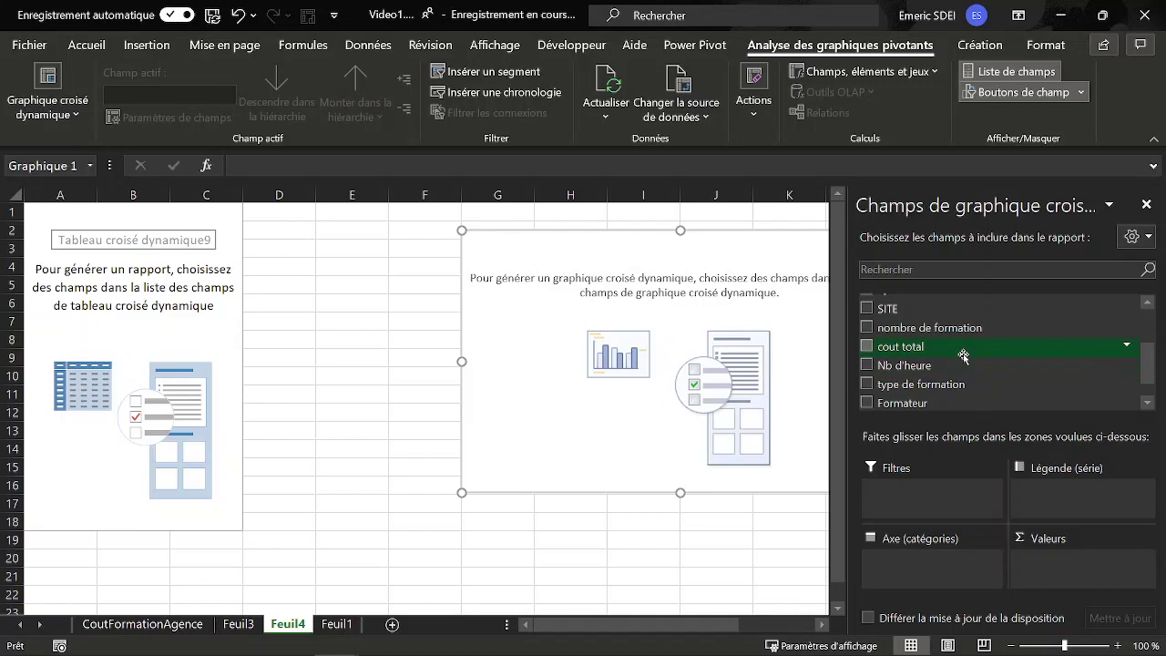
pyautogui.scroll(-1, 964, 364)
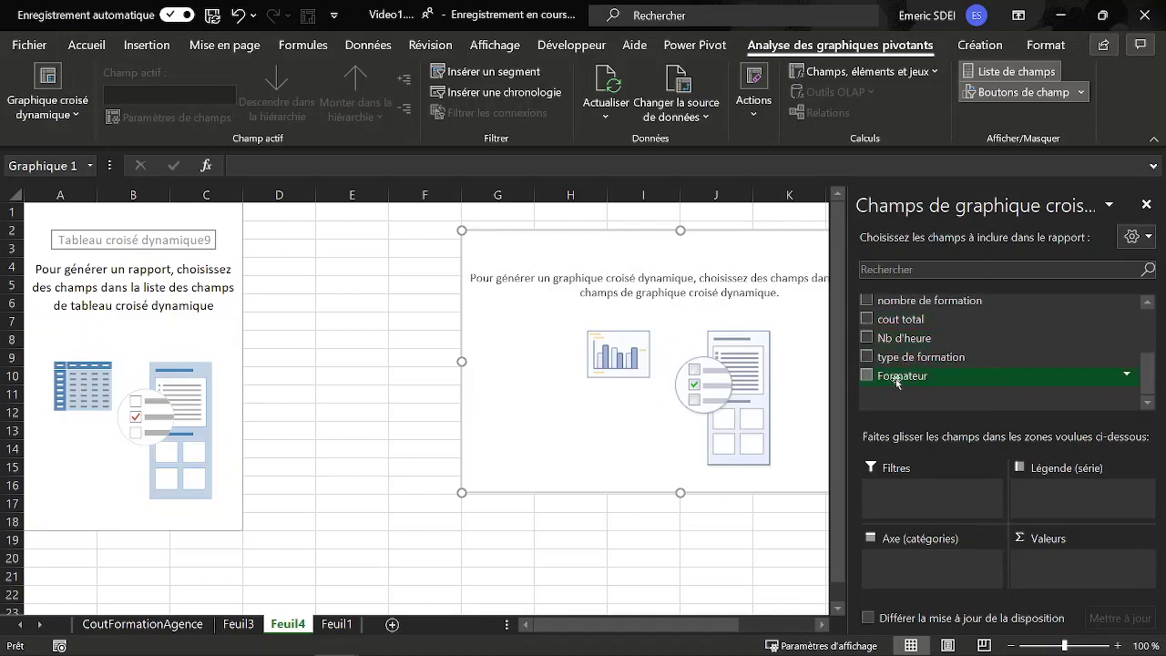
pyautogui.moveTo(907, 339); pyautogui.dragTo(1070, 570)
pyautogui.scroll(2, 912, 337)
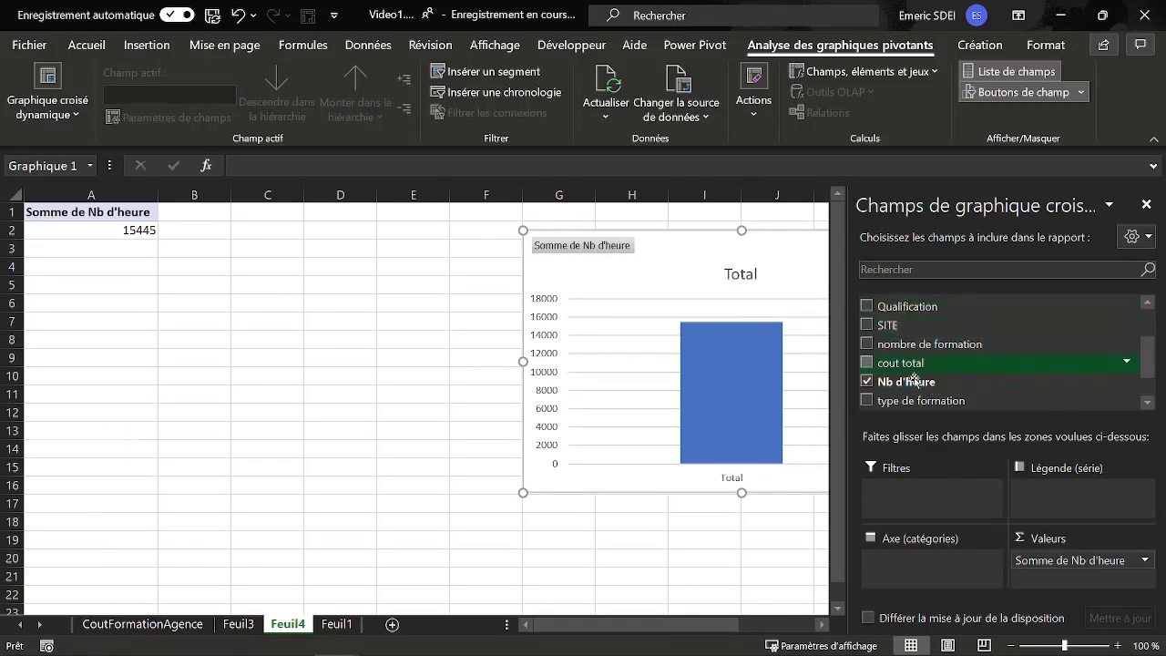
pyautogui.moveTo(916, 400); pyautogui.dragTo(990, 555)
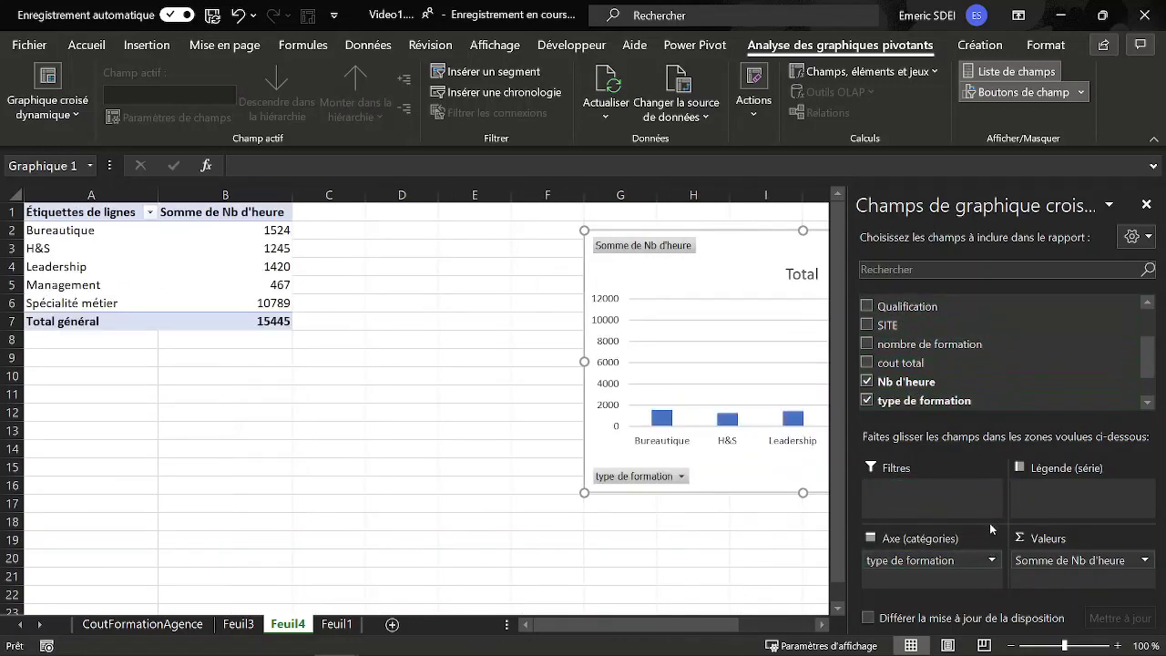
# Step: Move the new chart next to its pivot table and change its type to Radar
pyautogui.moveTo(734, 242); pyautogui.dragTo(459, 234)
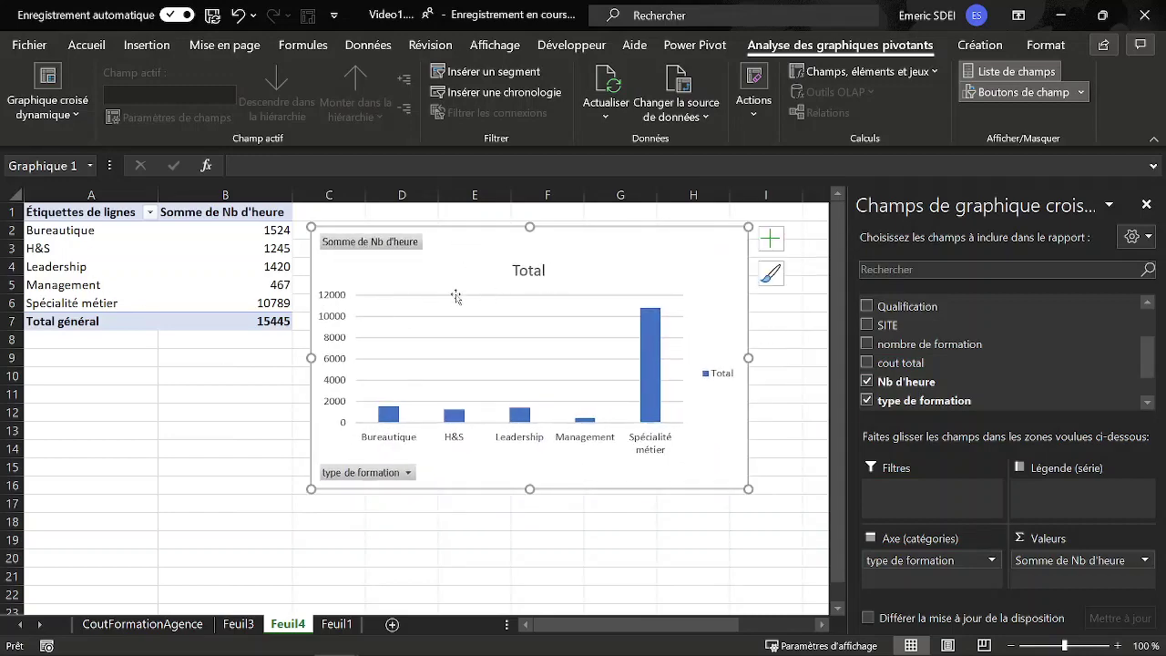
pyautogui.rightClick(453, 277)
pyautogui.click(542, 288)
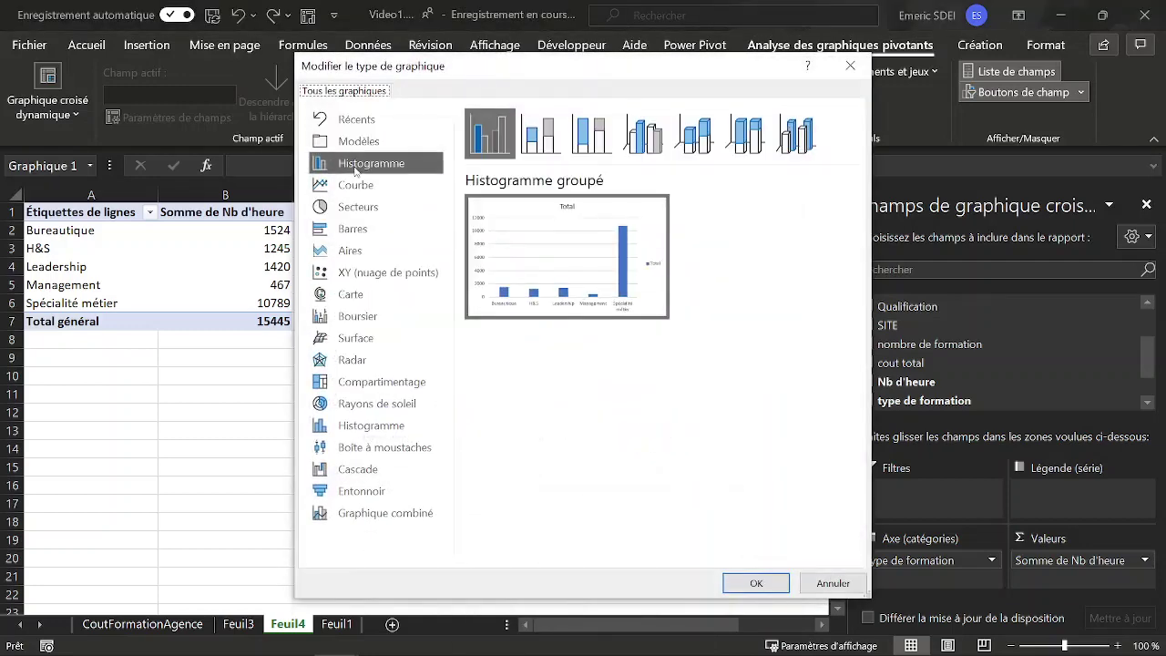
pyautogui.click(361, 360)
pyautogui.moveTo(574, 246)
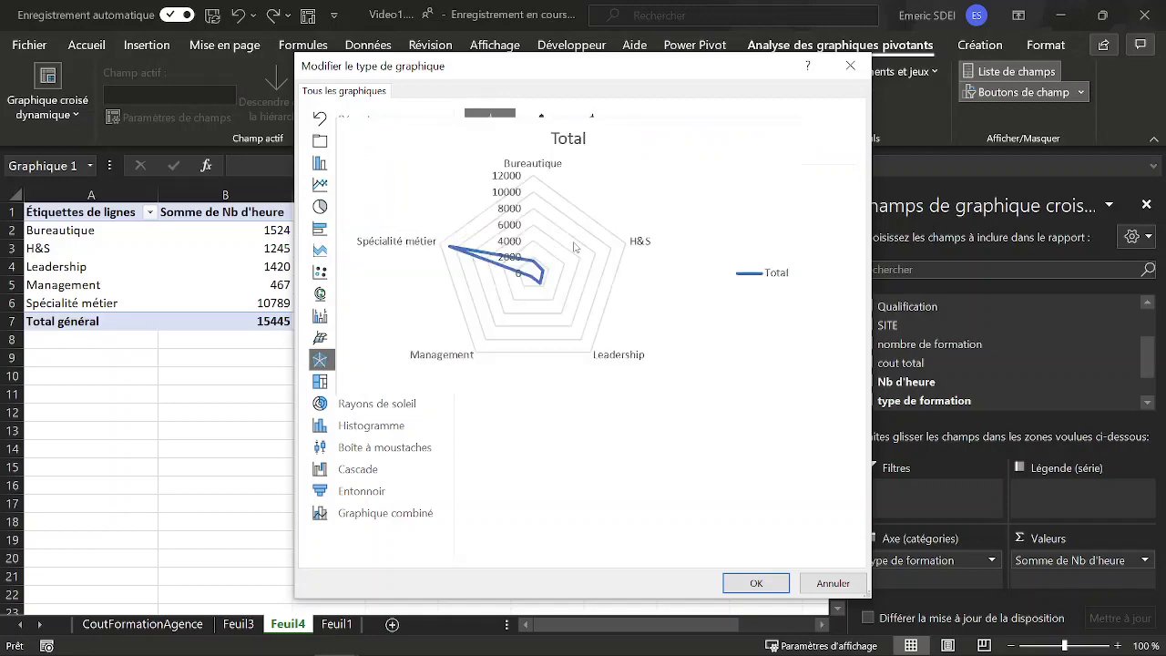
pyautogui.click(755, 583)
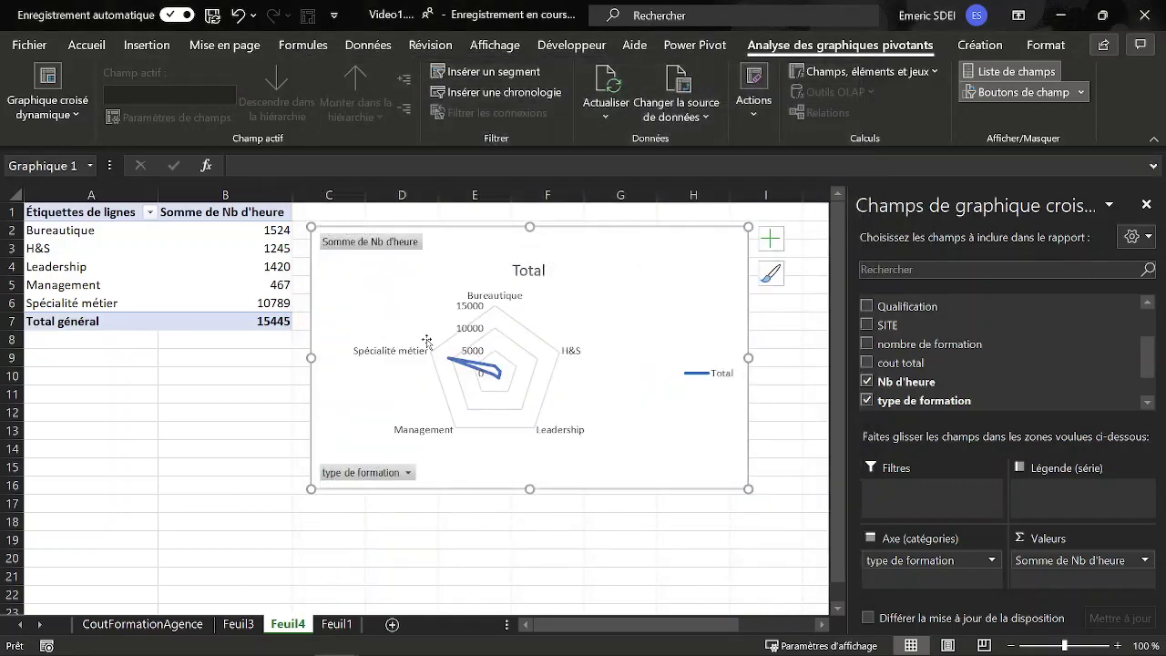
# Step: Delete the radar chart's legend and change the chart to the filled radar variant
pyautogui.click(714, 379)
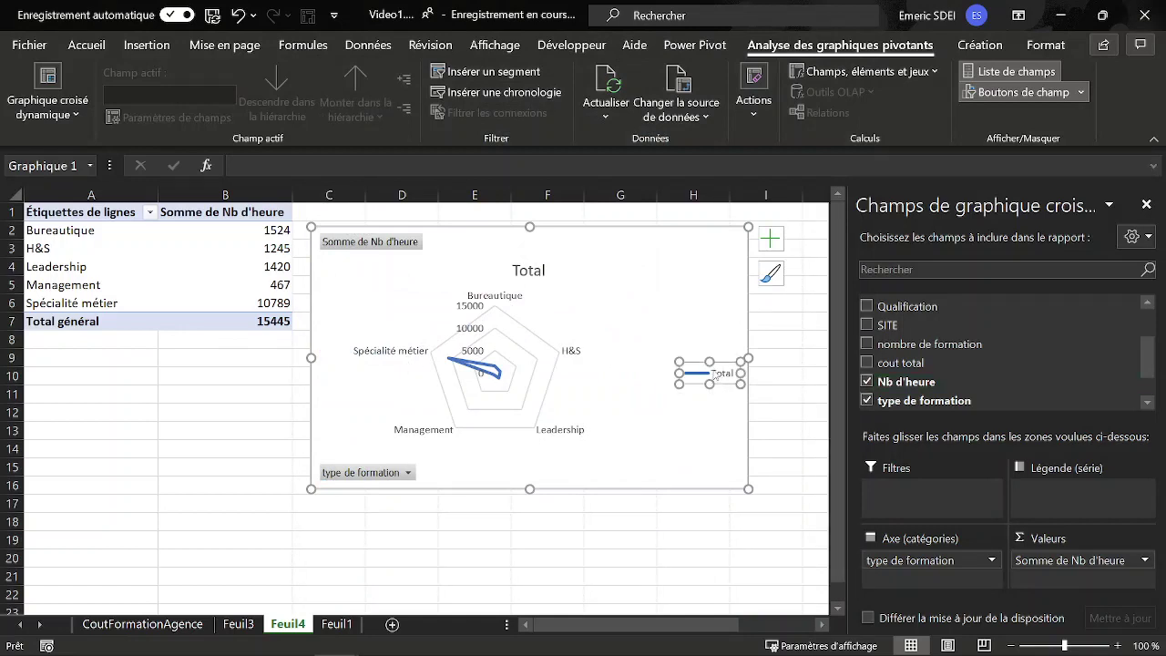
pyautogui.press('Delete')
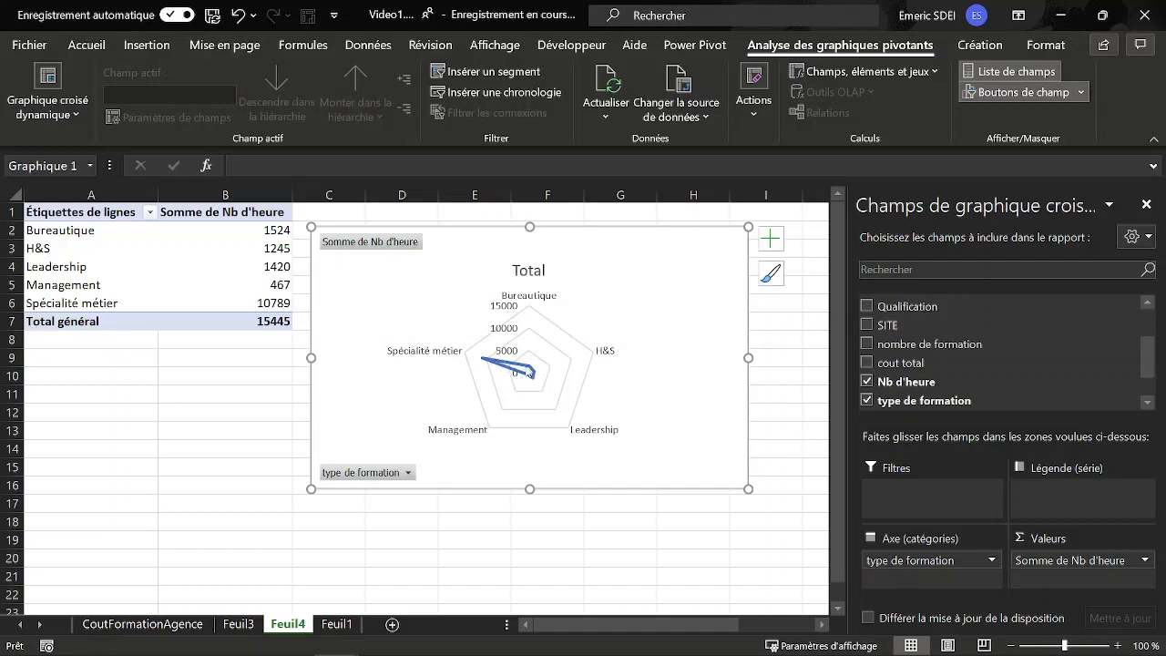
pyautogui.rightClick(581, 300)
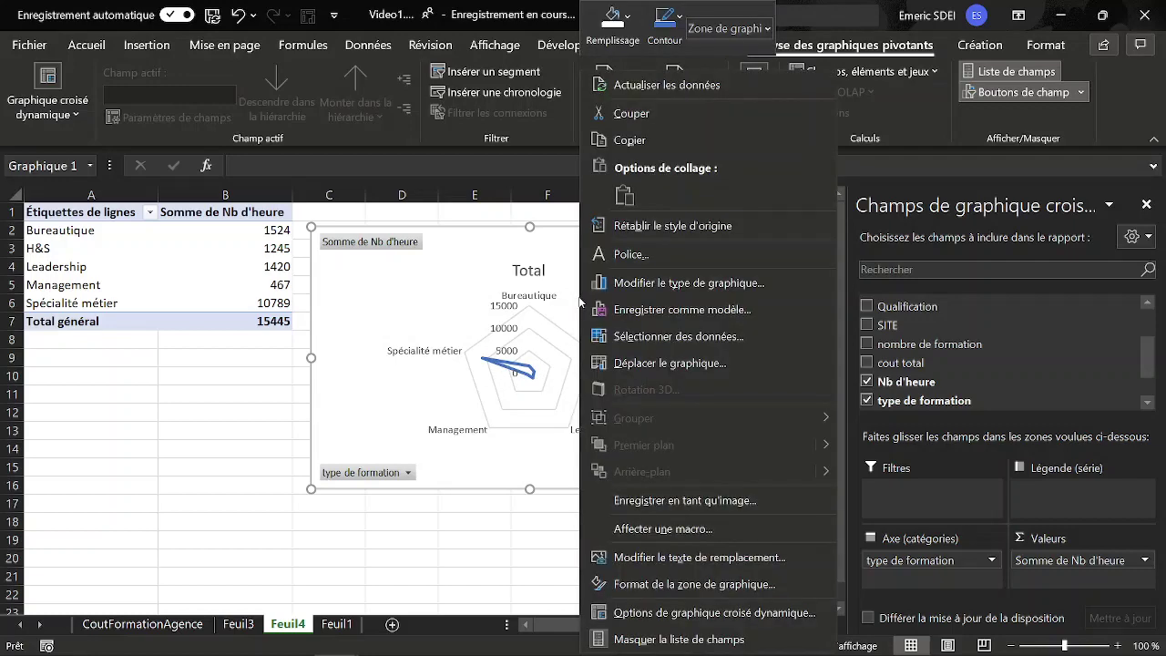
pyautogui.click(689, 282)
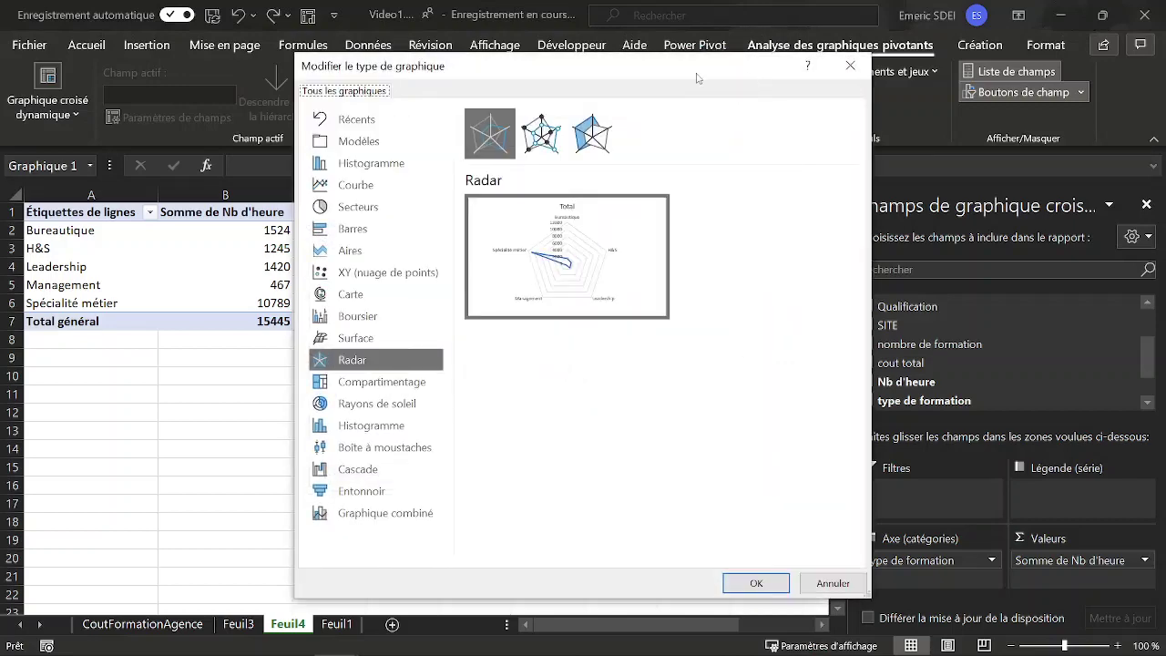
pyautogui.click(592, 134)
pyautogui.moveTo(532, 258)
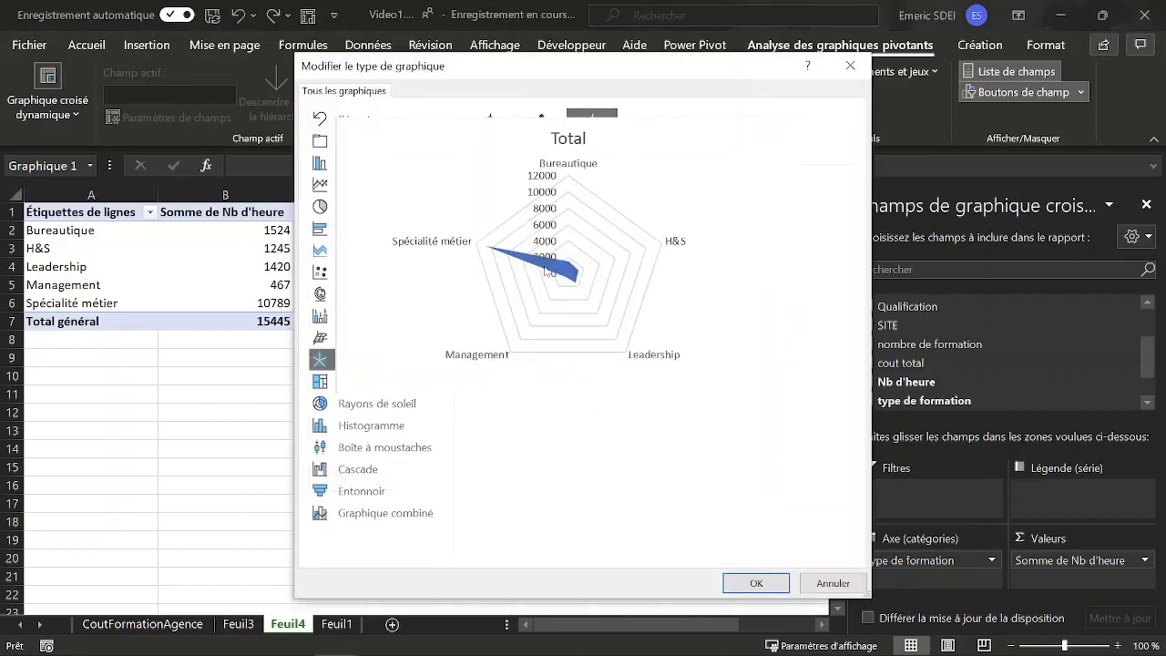
pyautogui.click(755, 583)
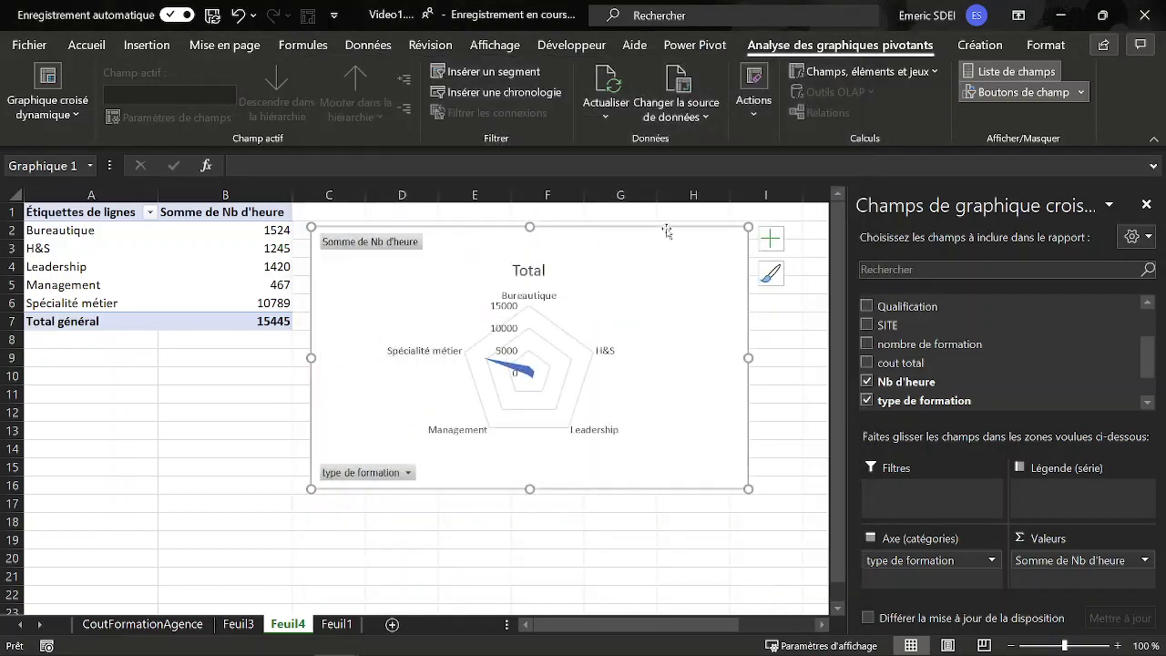
# Step: Hide all field buttons on the radar chart and change its title to "Répartition des heures de formation"
pyautogui.rightClick(371, 244)
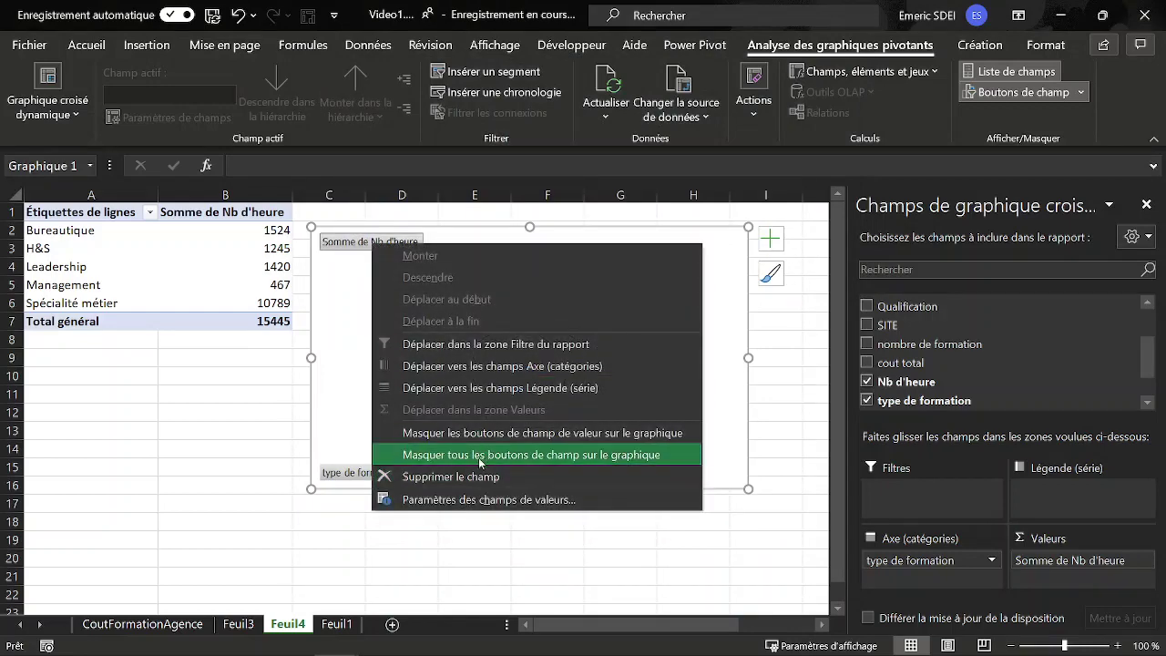
pyautogui.click(474, 456)
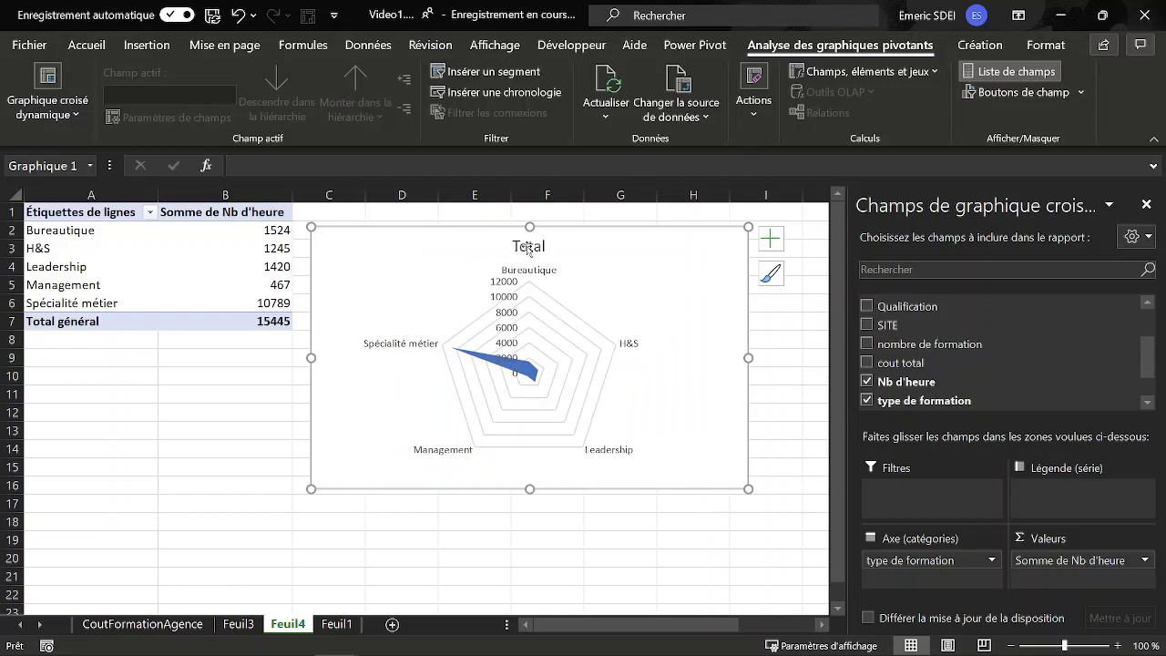
pyautogui.click(529, 247)
pyautogui.moveTo(512, 246); pyautogui.dragTo(553, 247)
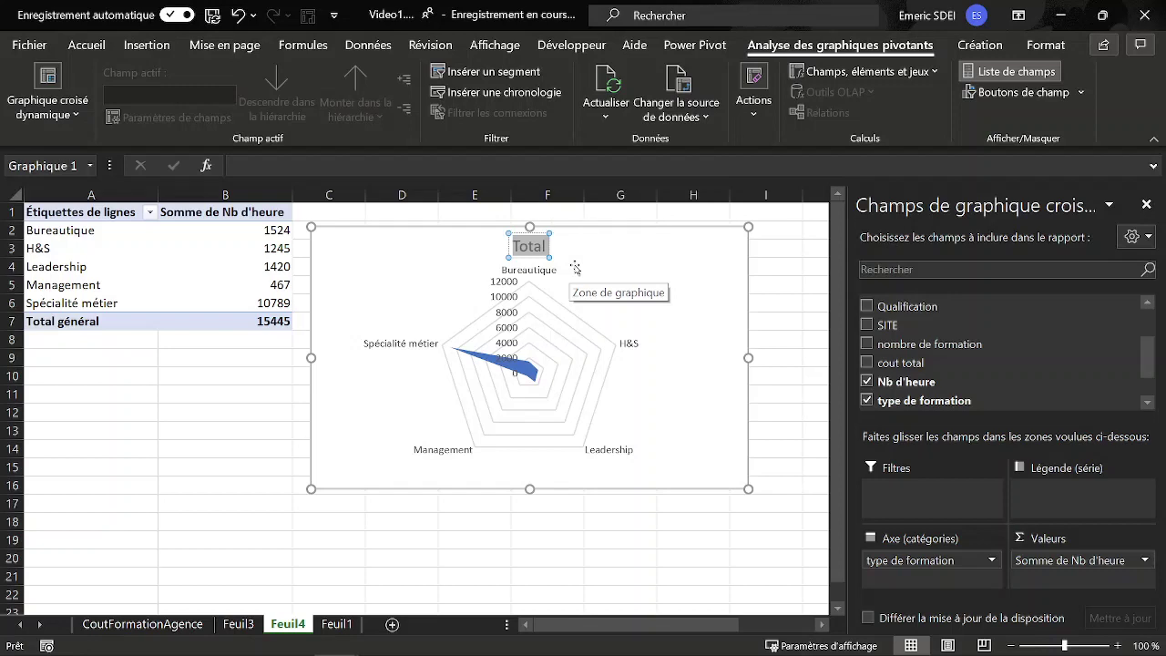
pyautogui.write('Répar')
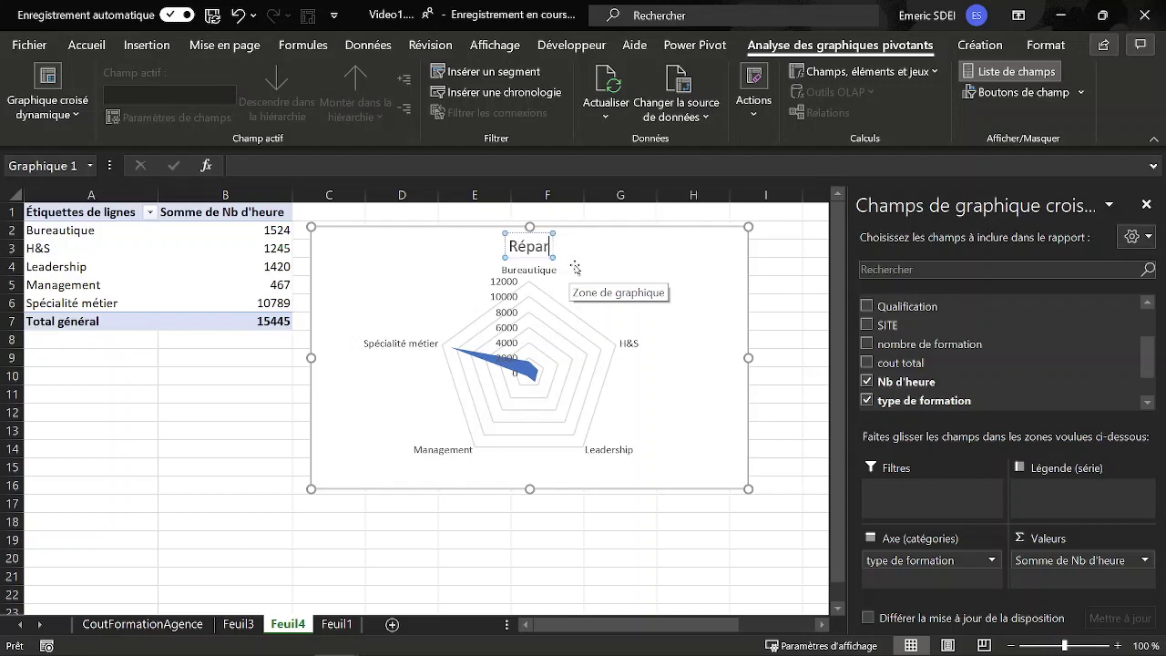
pyautogui.write('tition des')
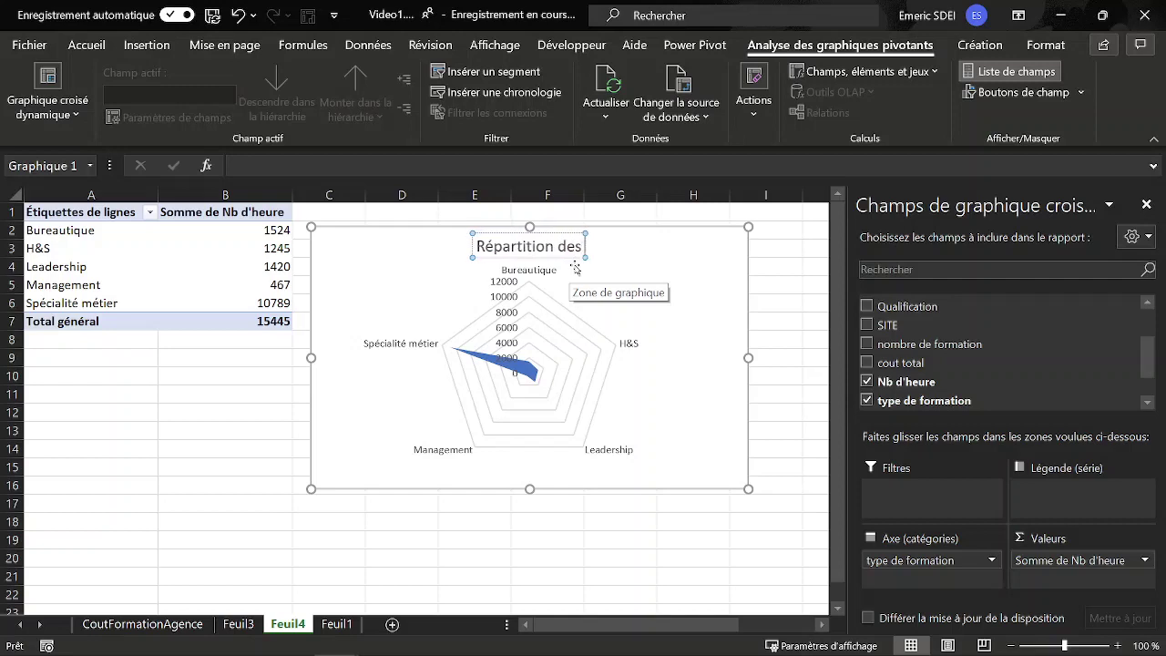
pyautogui.write(' heures de ')
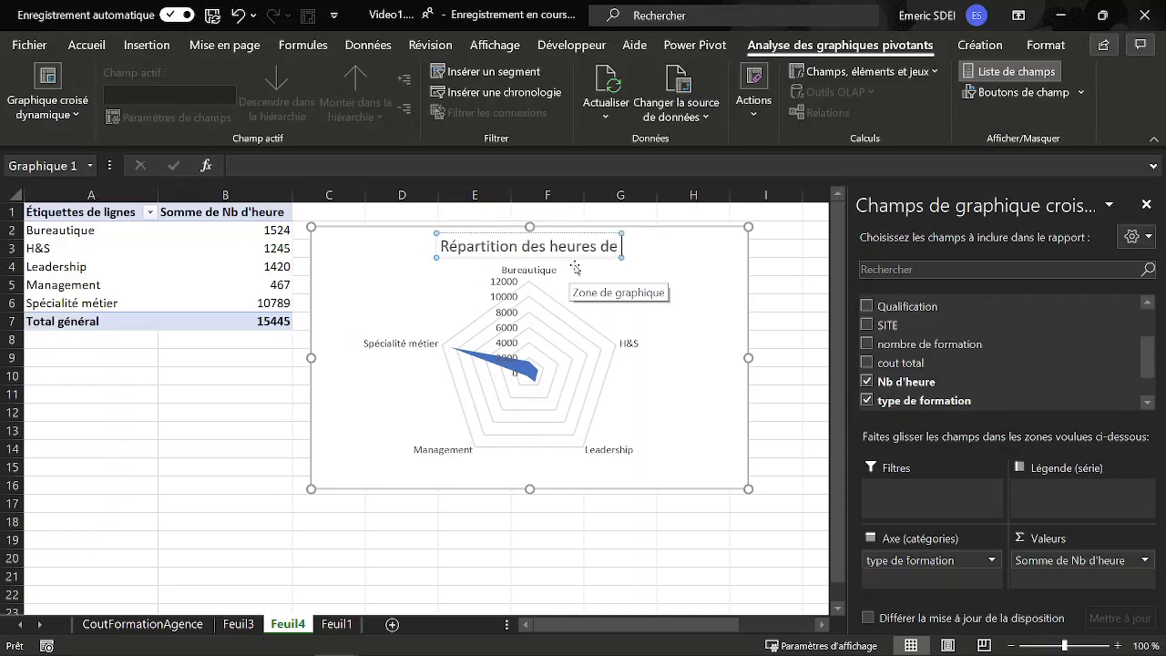
pyautogui.write('formation')
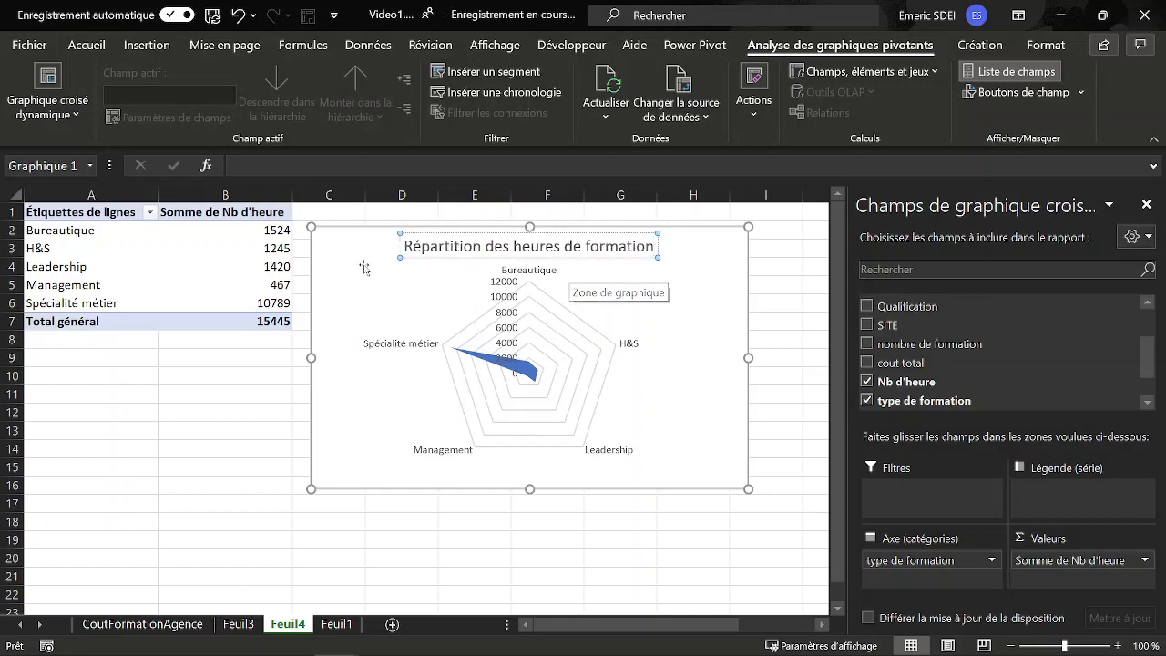
# Step: Name the pivot table of hours per training type RépartitionHeures
pyautogui.click(133, 253)
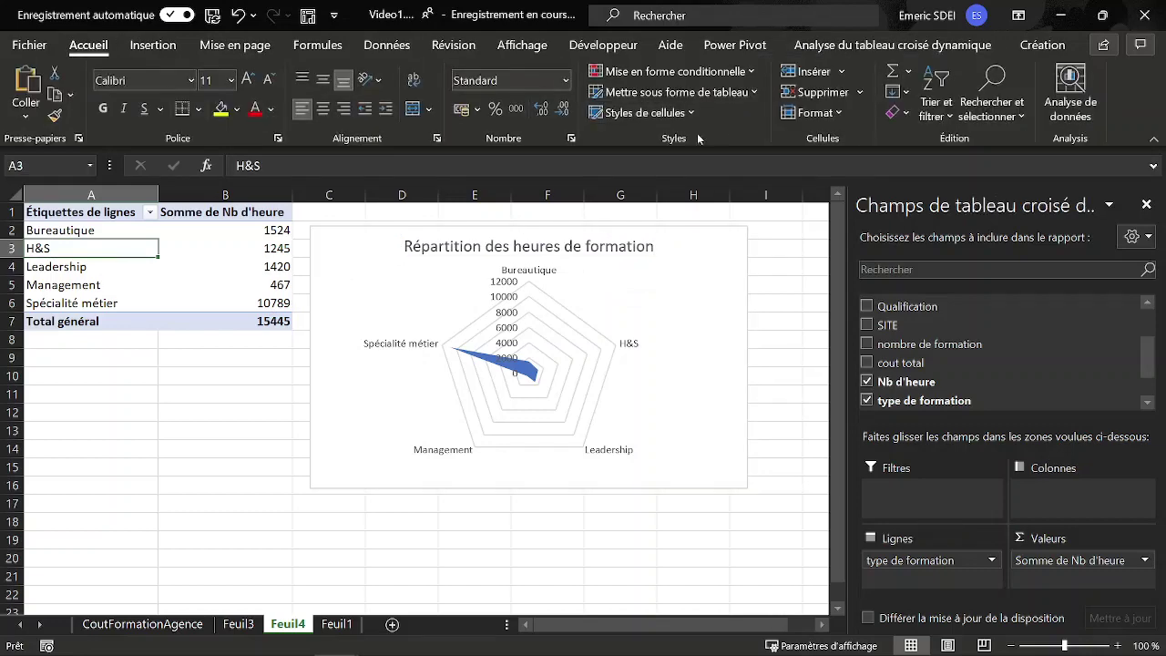
pyautogui.click(893, 45)
pyautogui.click(82, 121)
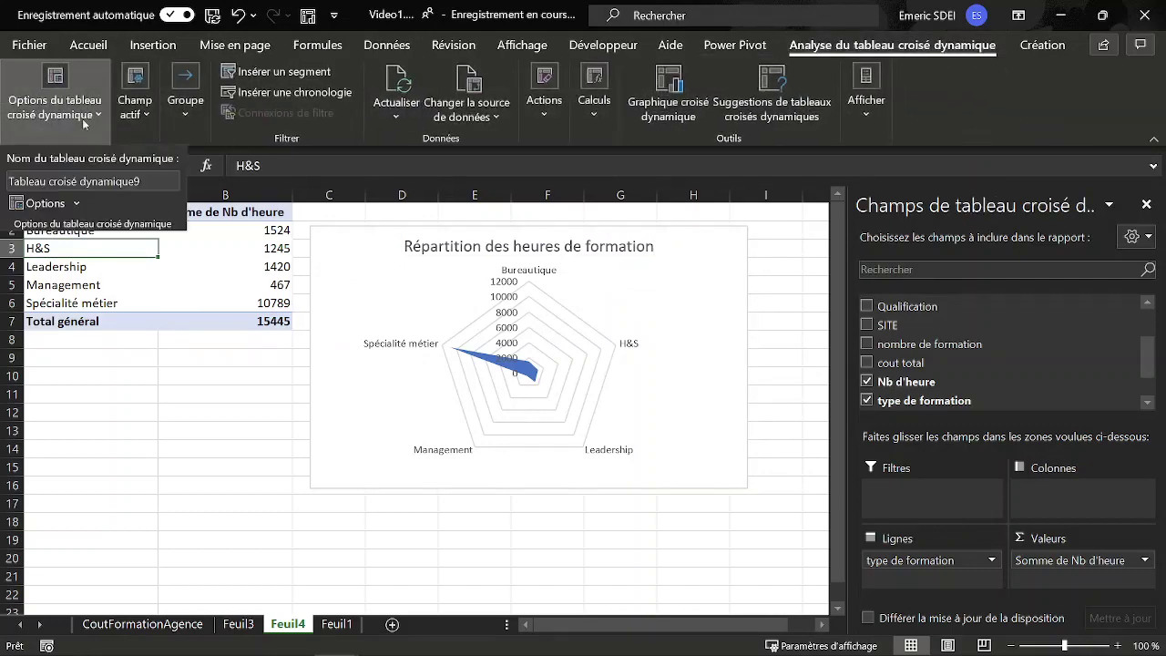
pyautogui.click(151, 182)
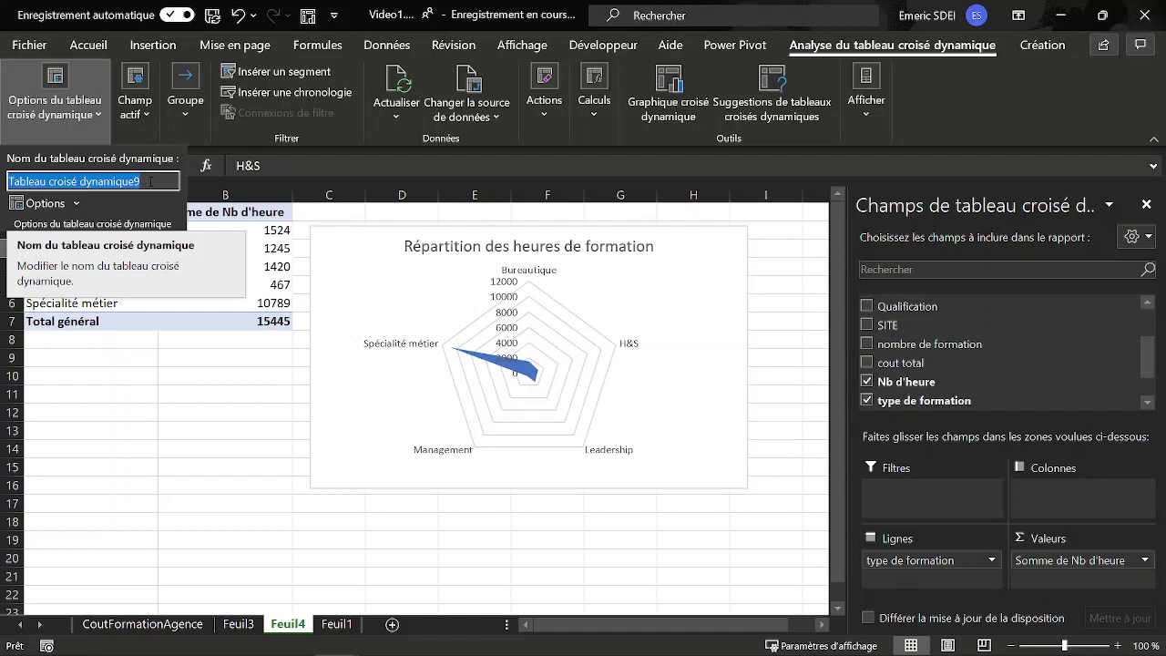
pyautogui.write('R')
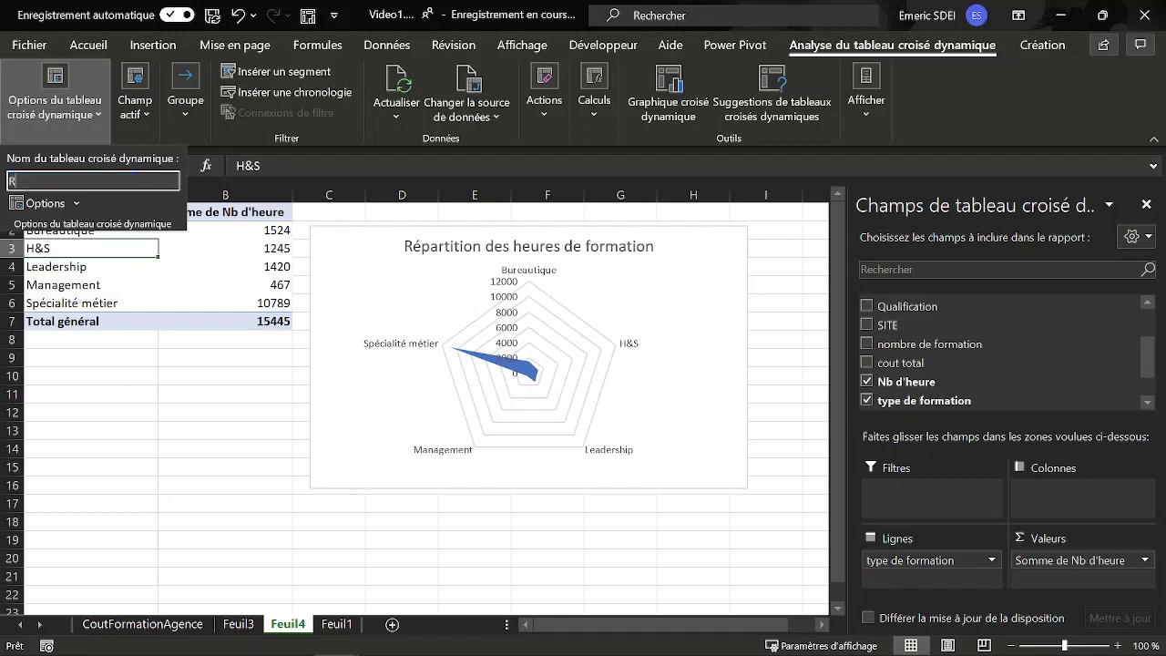
pyautogui.write('épartitionHeures')
pyautogui.press('Return')
# Step: Copy the pivot table's name and rename the sheet Feuil4 as RépartitionHeures
pyautogui.hotkey('ctrl', 'c')
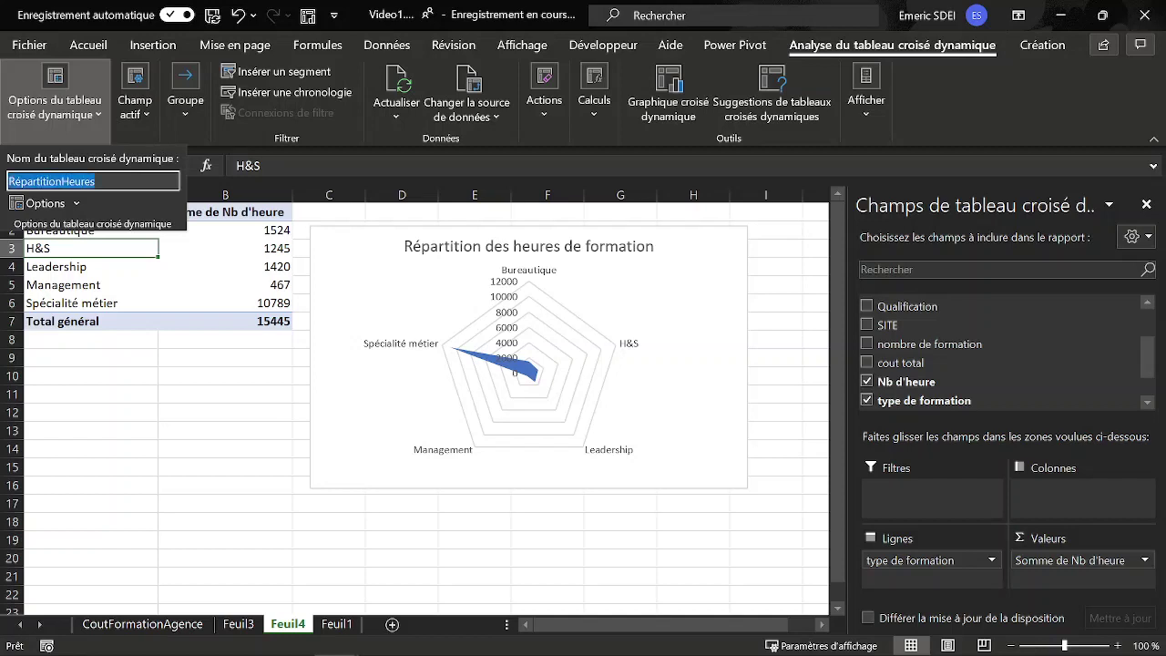
pyautogui.press('Escape')
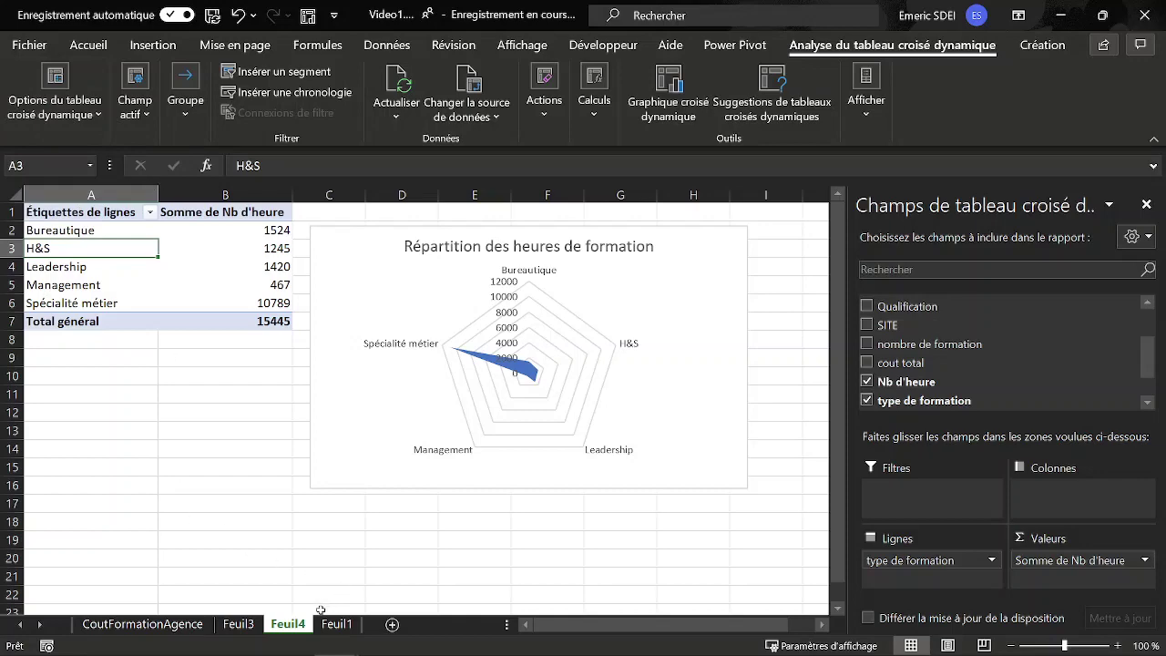
pyautogui.doubleClick(290, 625)
pyautogui.hotkey('ctrl', 'v')
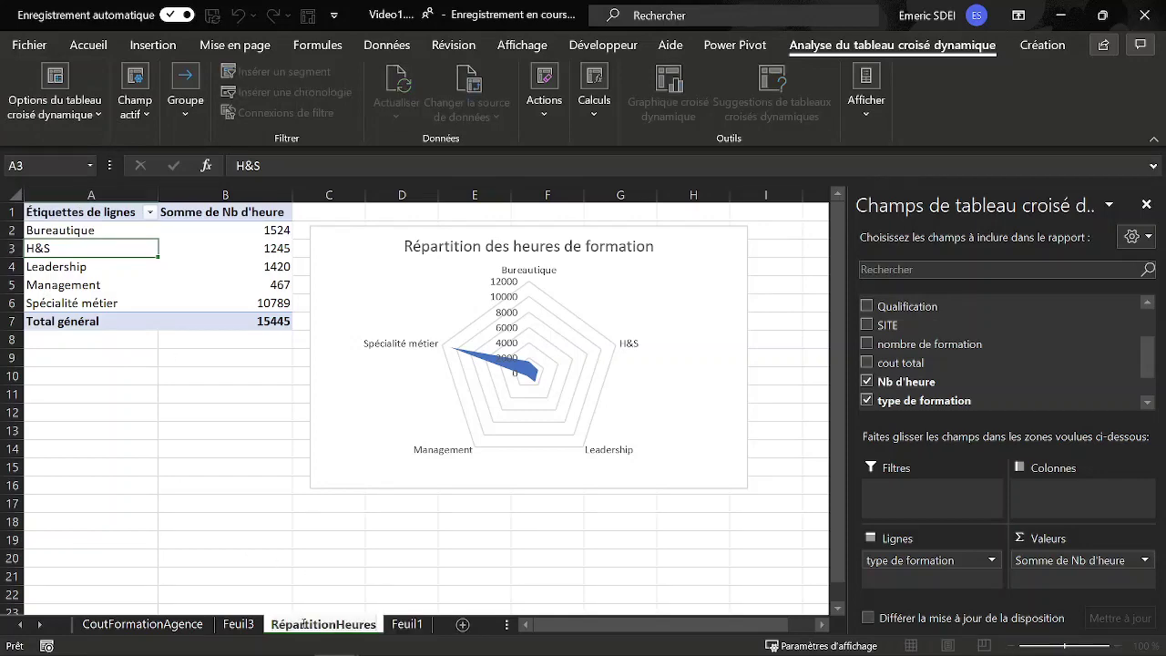
pyautogui.click(248, 557)
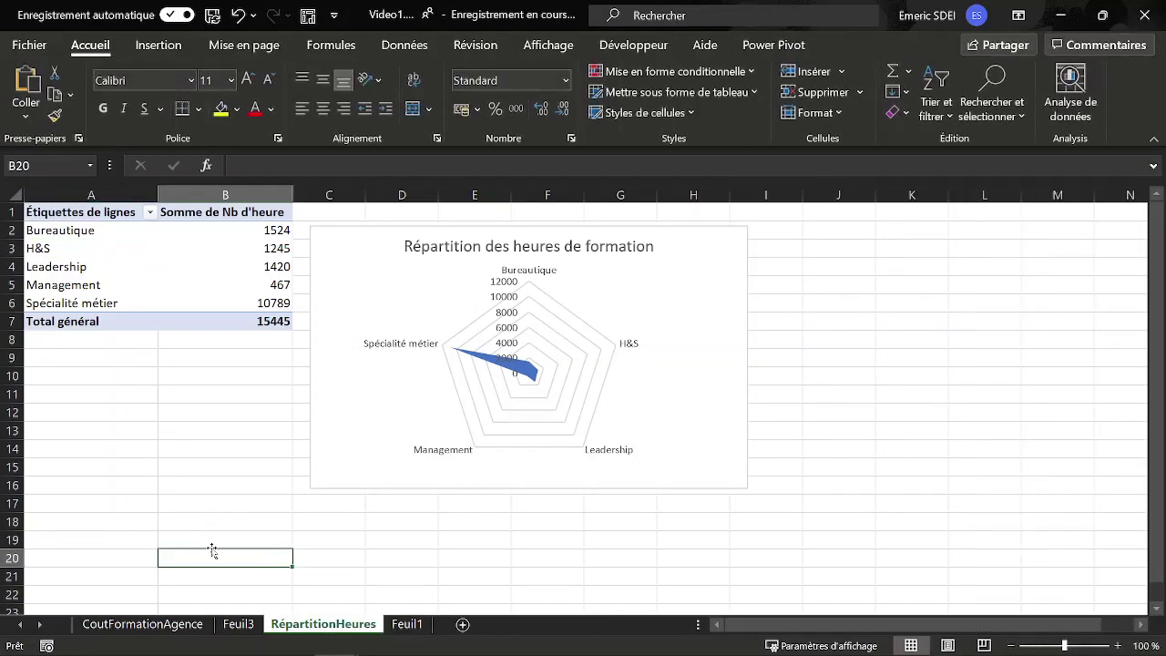
# Step: Name the pivot table of costs per trainer on Feuil3 CoutParFormateurs
pyautogui.click(254, 627)
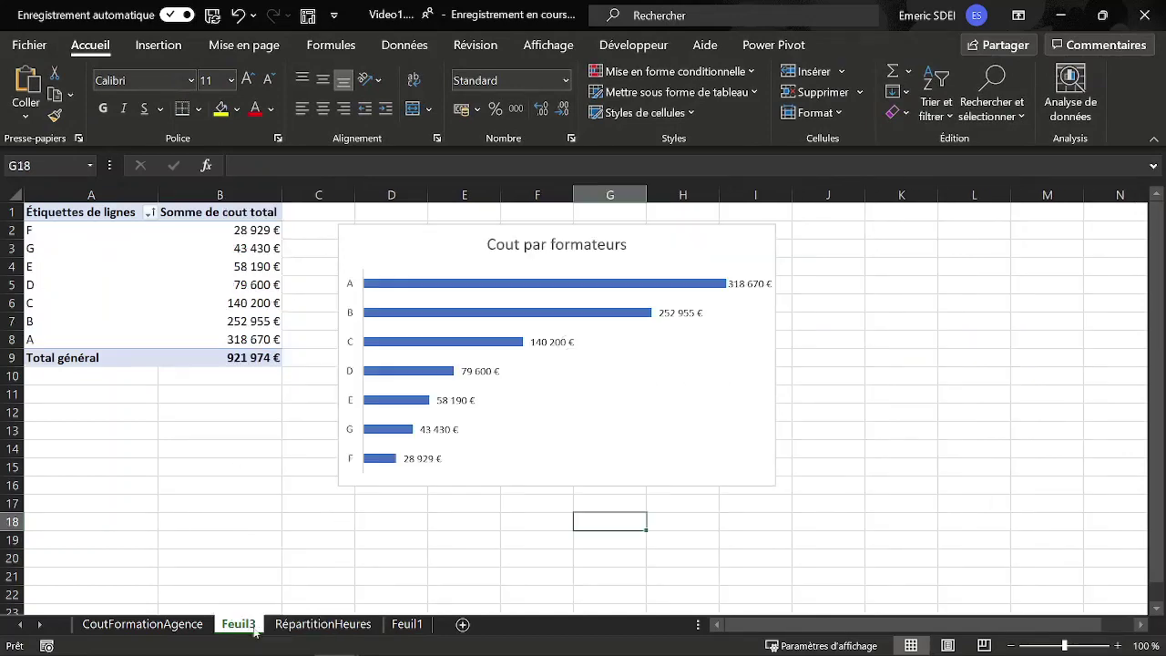
pyautogui.click(105, 291)
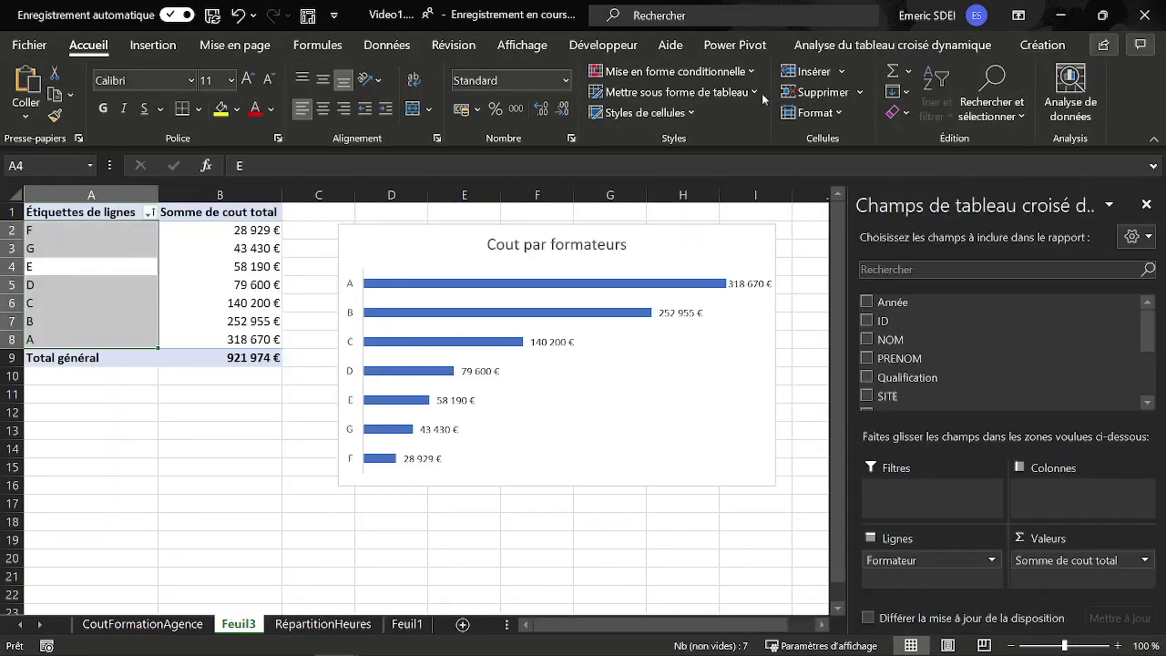
pyautogui.click(886, 47)
pyautogui.click(55, 100)
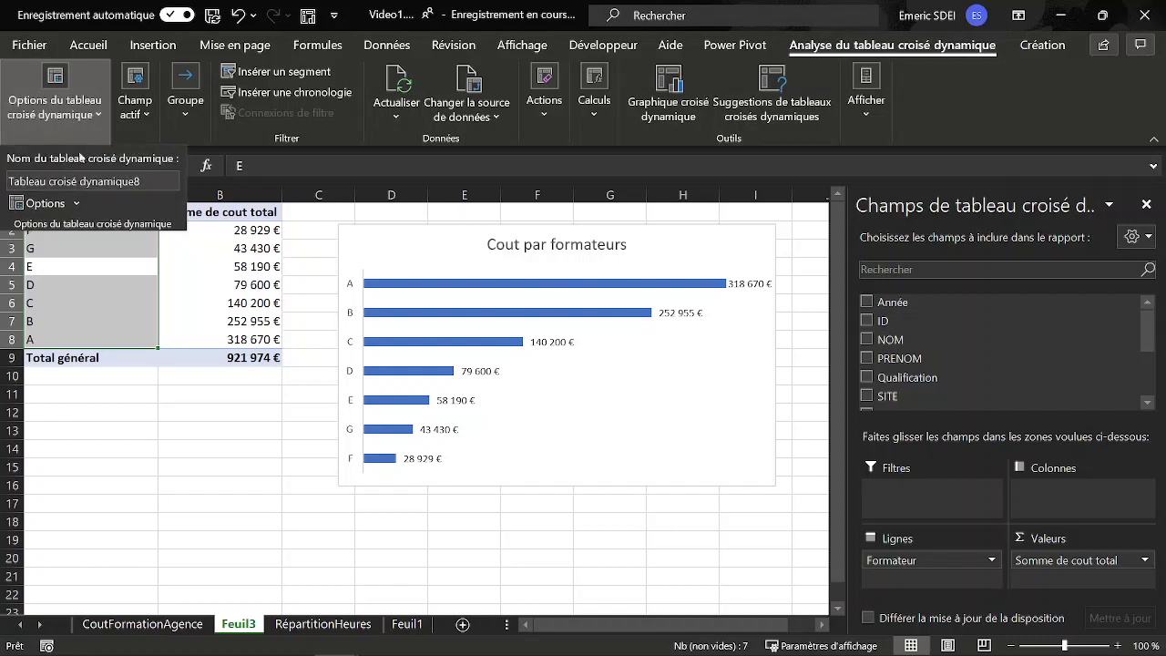
pyautogui.click(156, 182)
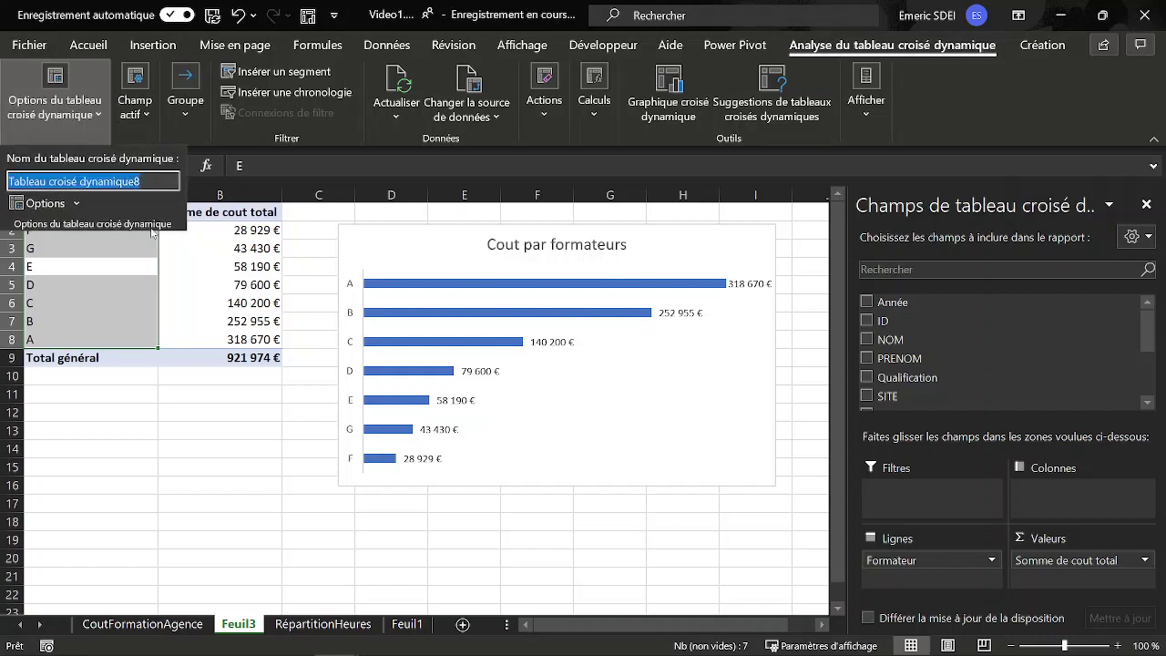
pyautogui.write('C')
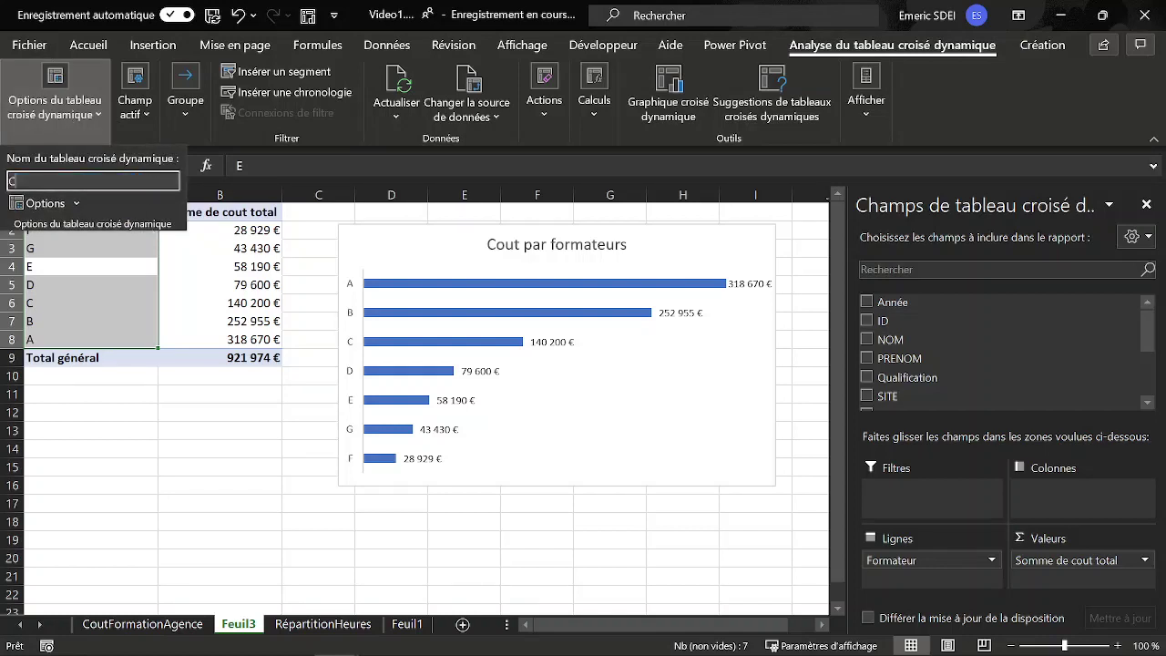
pyautogui.write('outParFormateurs')
pyautogui.press('Return')
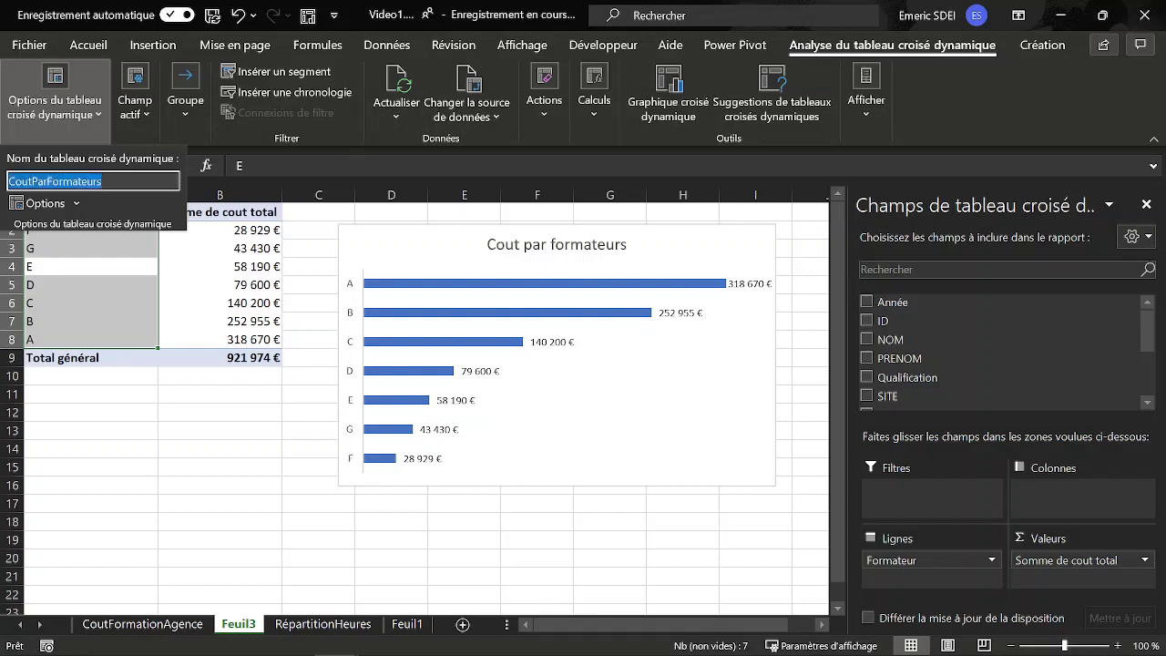
# Step: Rename the sheet Feuil3 as CoutParFormateurs
pyautogui.click(151, 226)
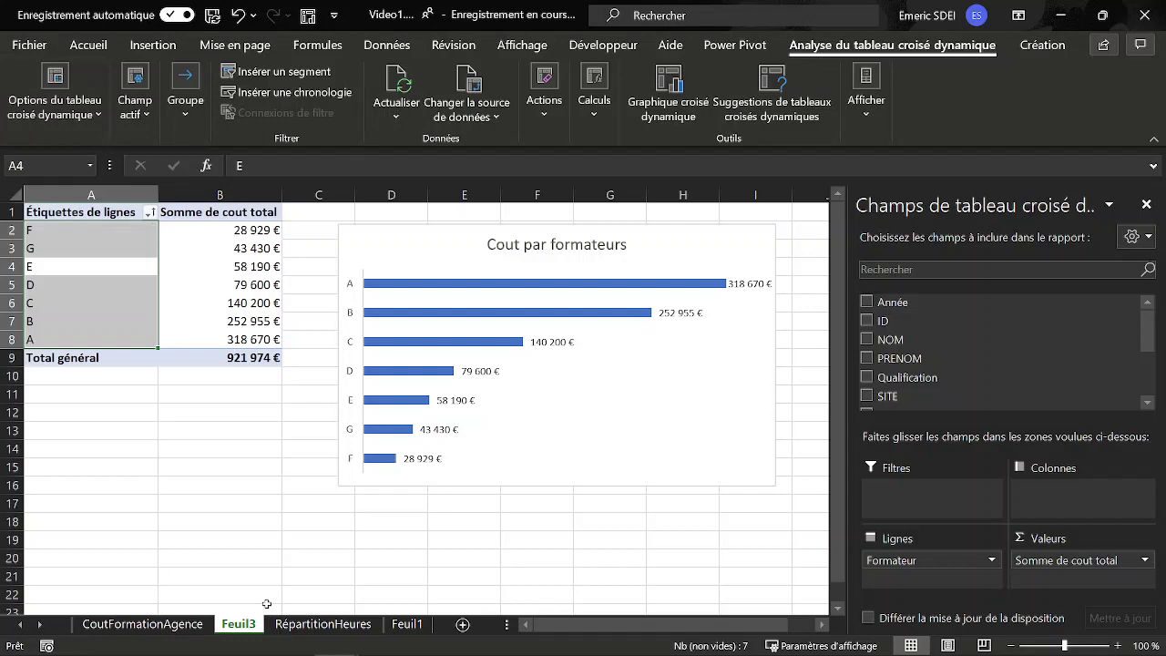
pyautogui.doubleClick(232, 625)
pyautogui.write('CoutParFormateurs')
pyautogui.press('Return')
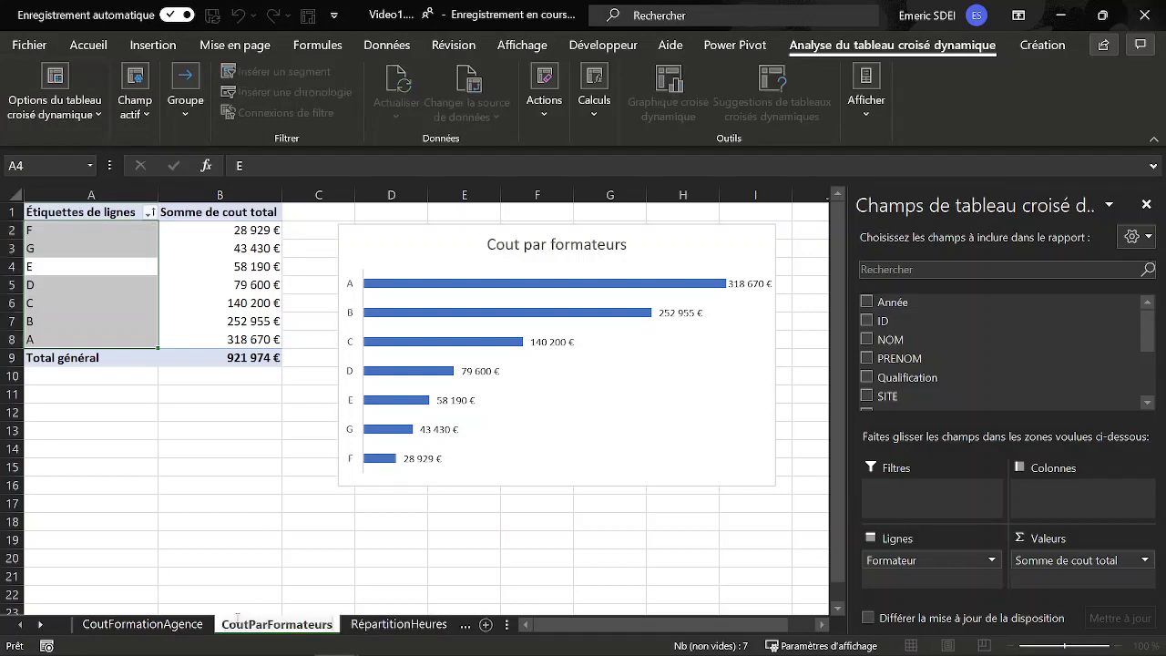
# Step: Create a new pivot table on a new worksheet from the ListFormations table in Feuil1
pyautogui.click(390, 621)
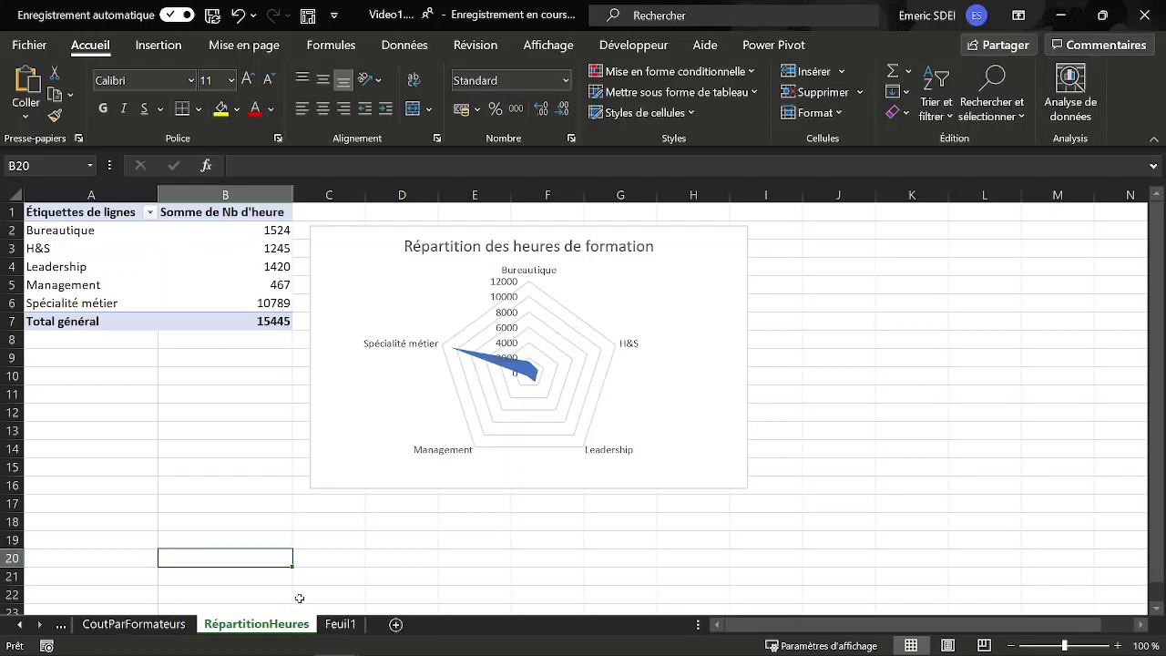
pyautogui.click(335, 624)
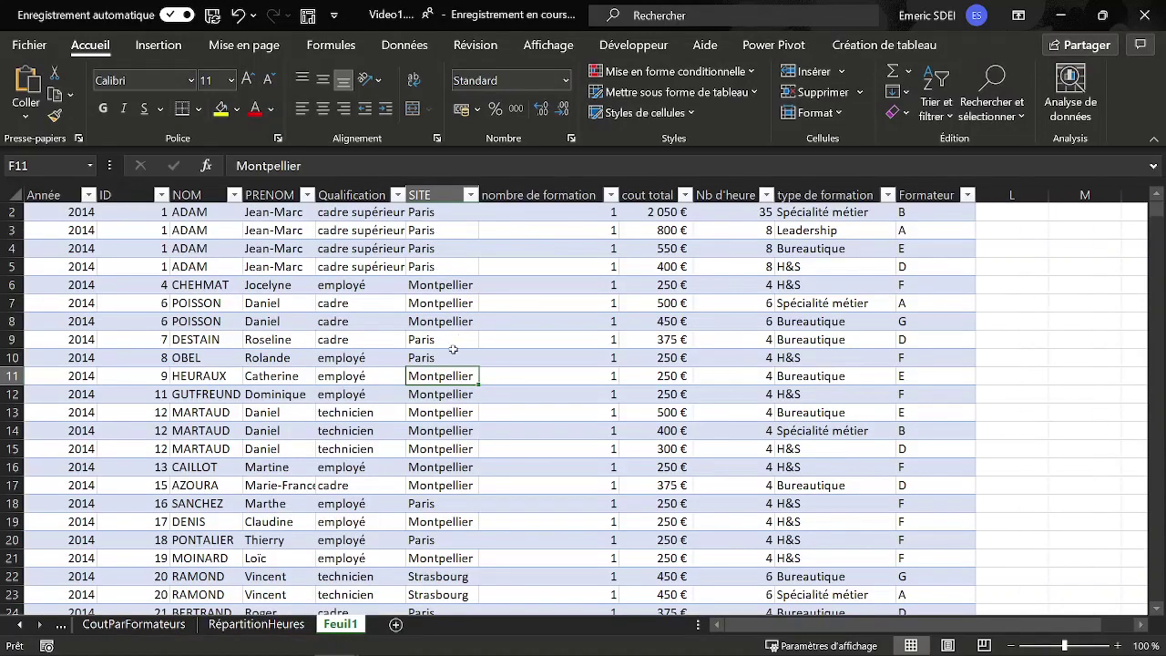
pyautogui.click(425, 452)
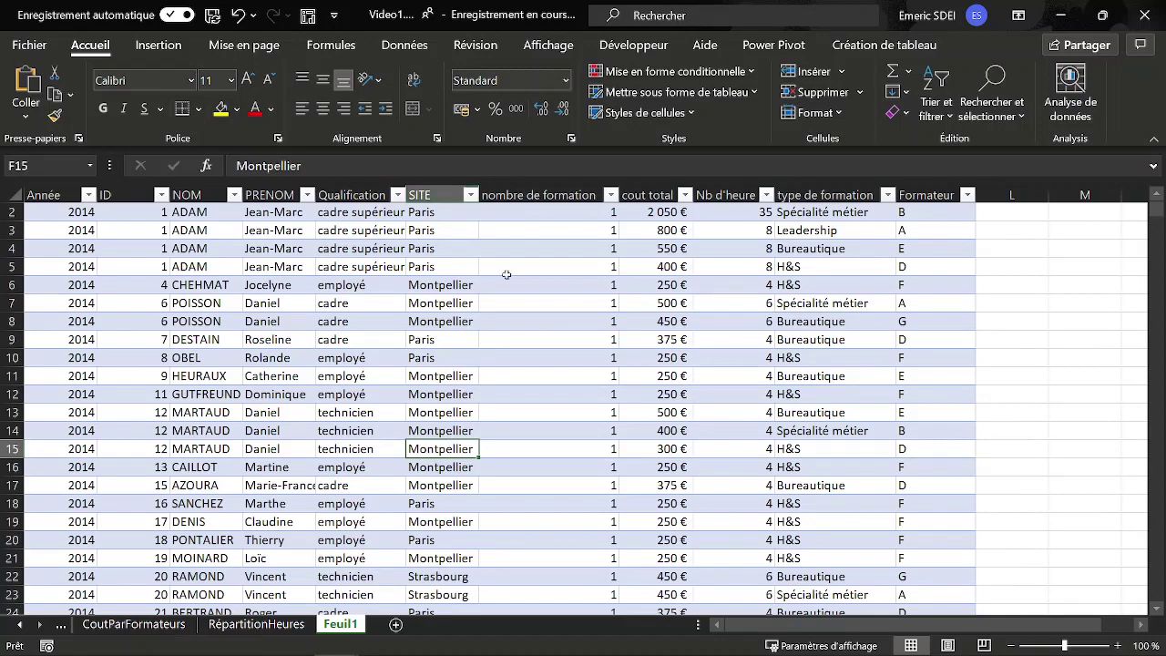
pyautogui.click(159, 44)
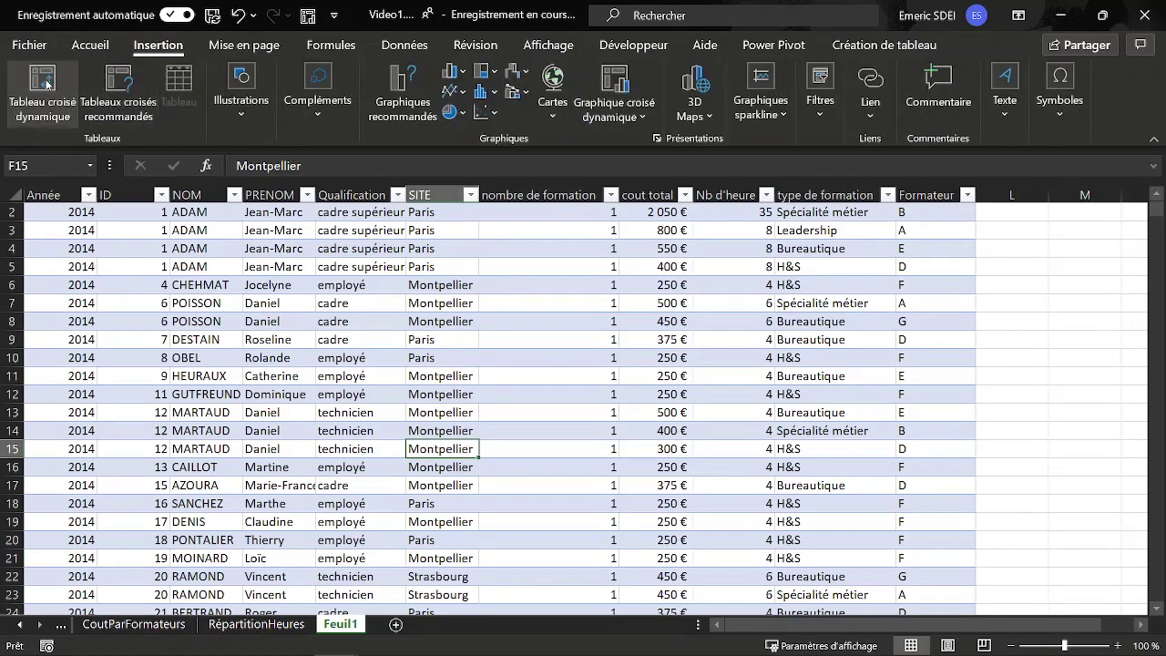
pyautogui.click(45, 82)
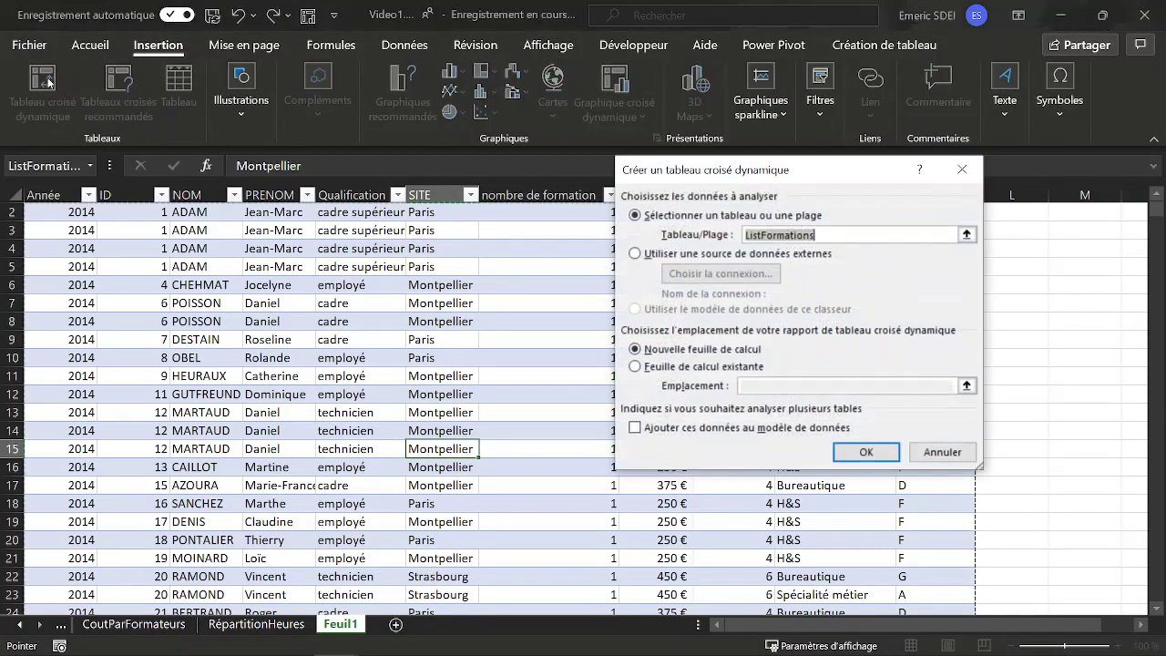
pyautogui.click(866, 453)
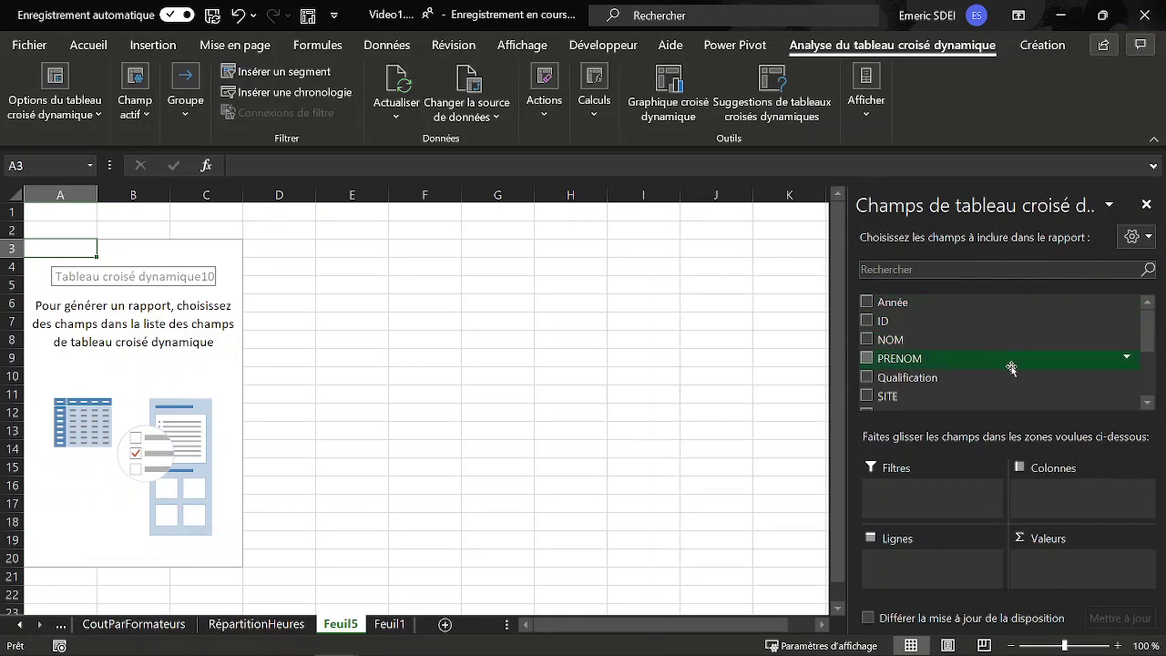
# Step: Add Année to the pivot table's rows and Nb d'heure to its values
pyautogui.moveTo(902, 302); pyautogui.dragTo(963, 567)
pyautogui.scroll(-1, 984, 365)
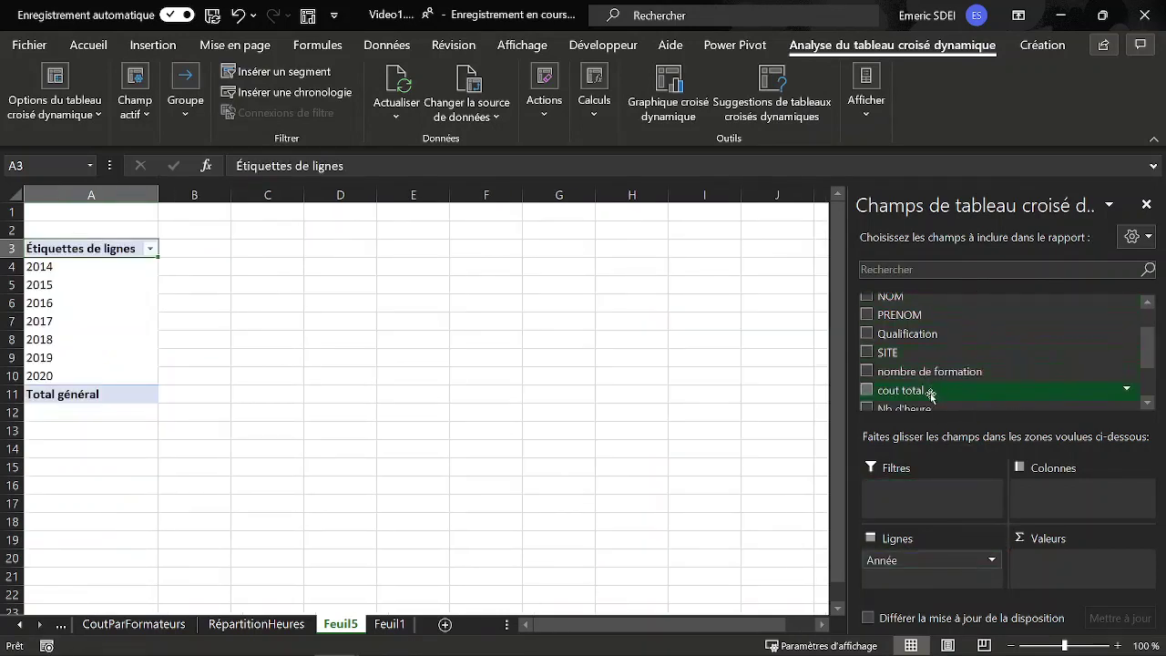
pyautogui.scroll(-1, 931, 394)
pyautogui.moveTo(914, 365); pyautogui.dragTo(1078, 562)
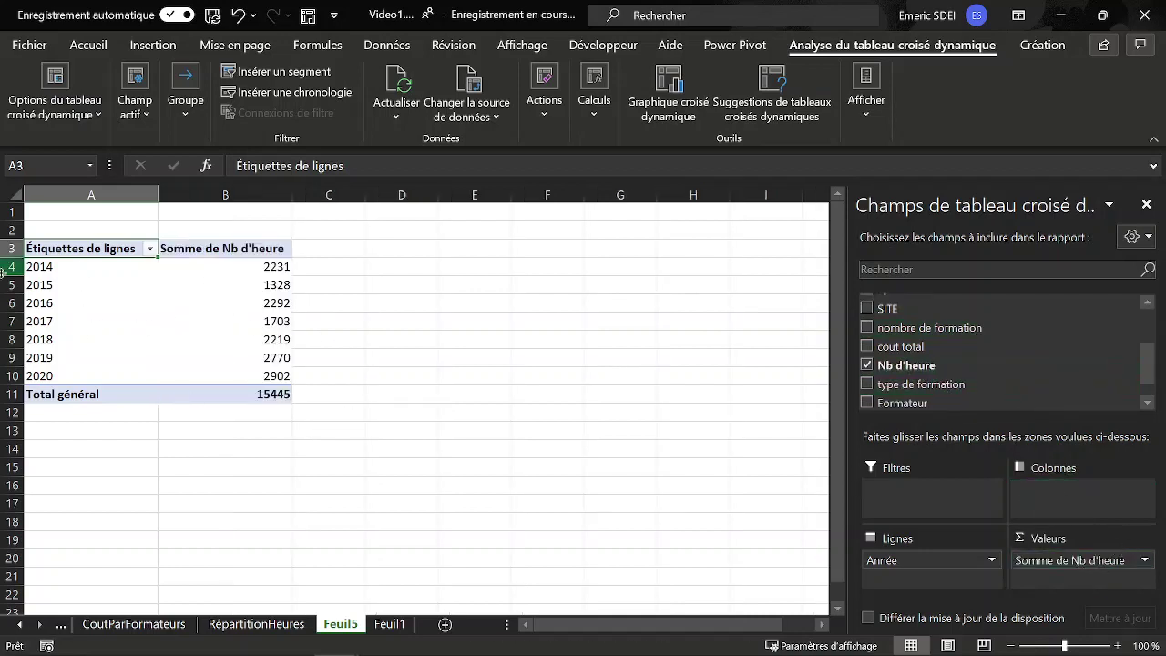
# Step: Insert a line PivotChart based on the pivot table of training hours per year
pyautogui.click(257, 336)
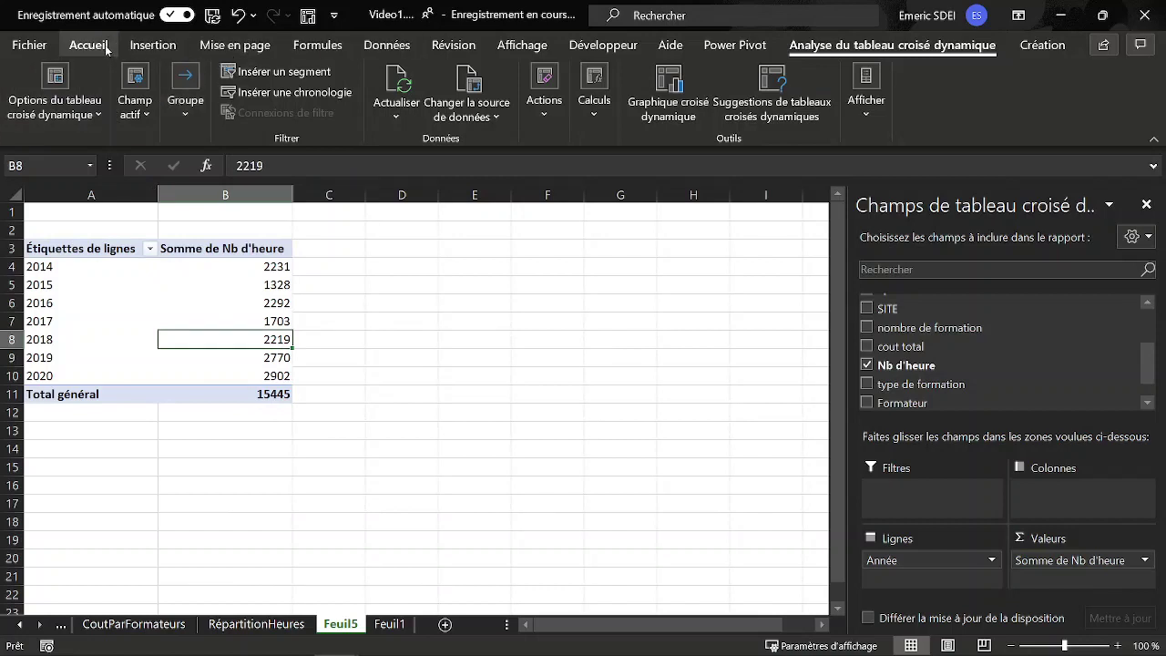
pyautogui.click(666, 85)
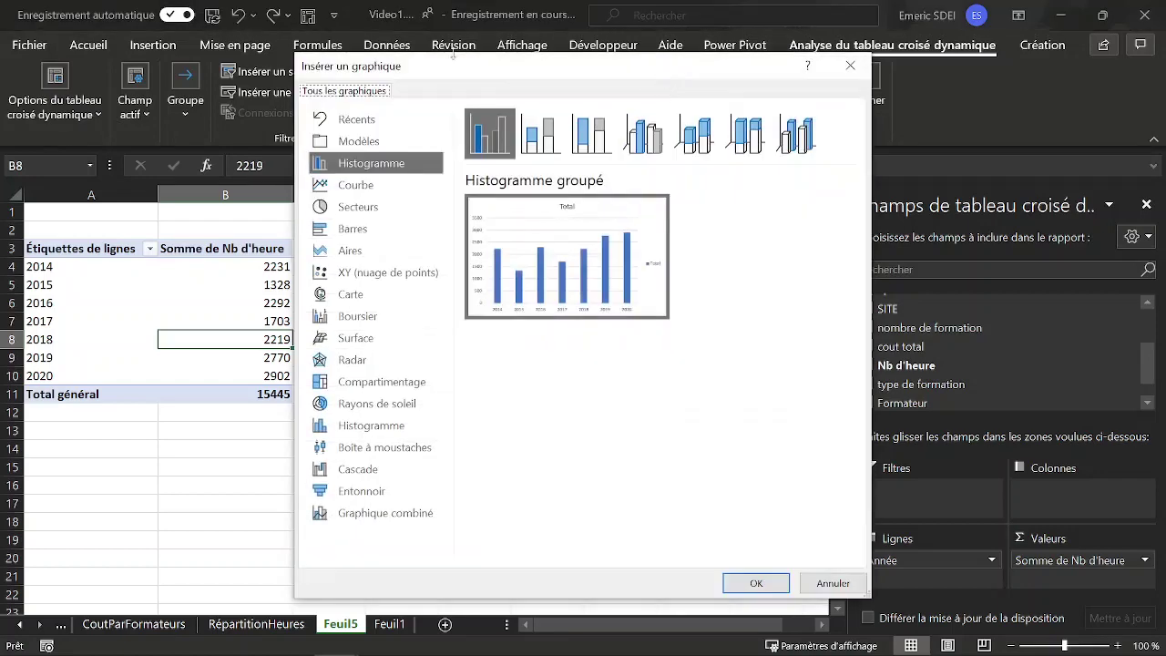
pyautogui.click(354, 187)
pyautogui.moveTo(610, 242)
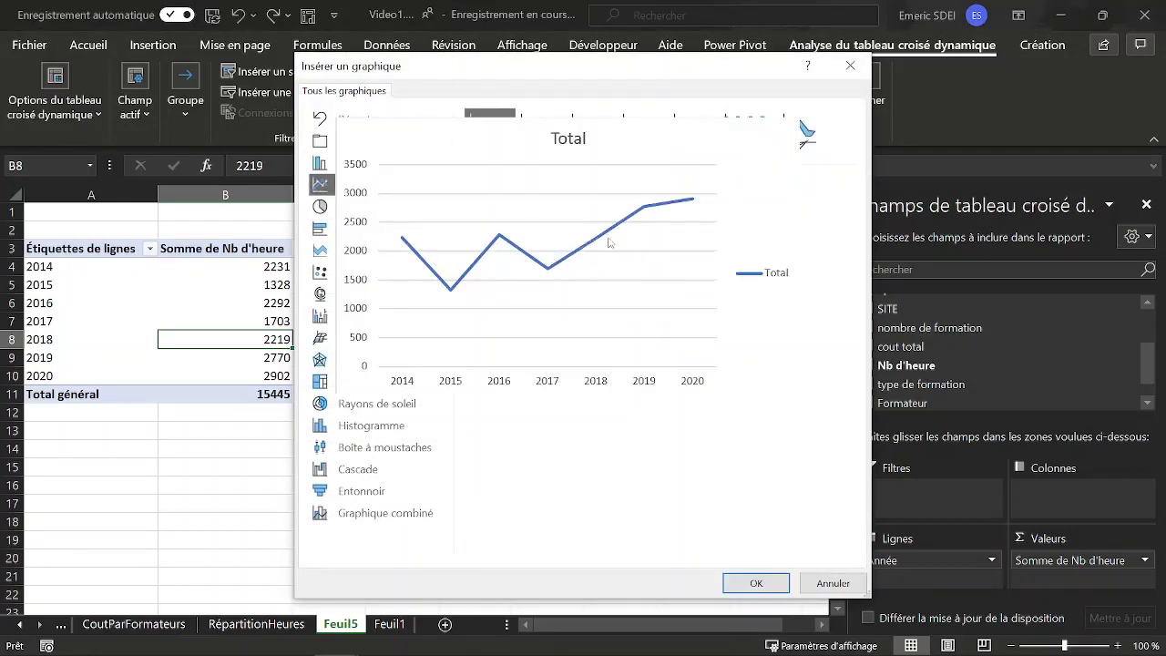
pyautogui.click(757, 583)
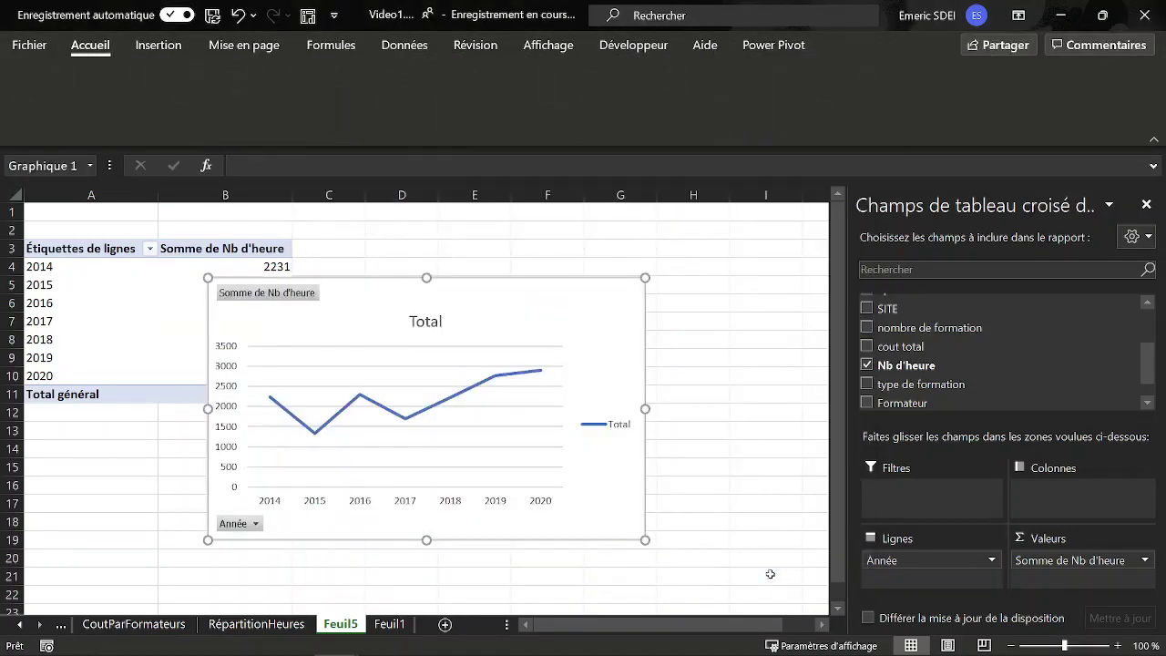
# Step: Place the line chart beside the pivot table and remove its legend and all field buttons
pyautogui.moveTo(481, 305); pyautogui.dragTo(585, 246)
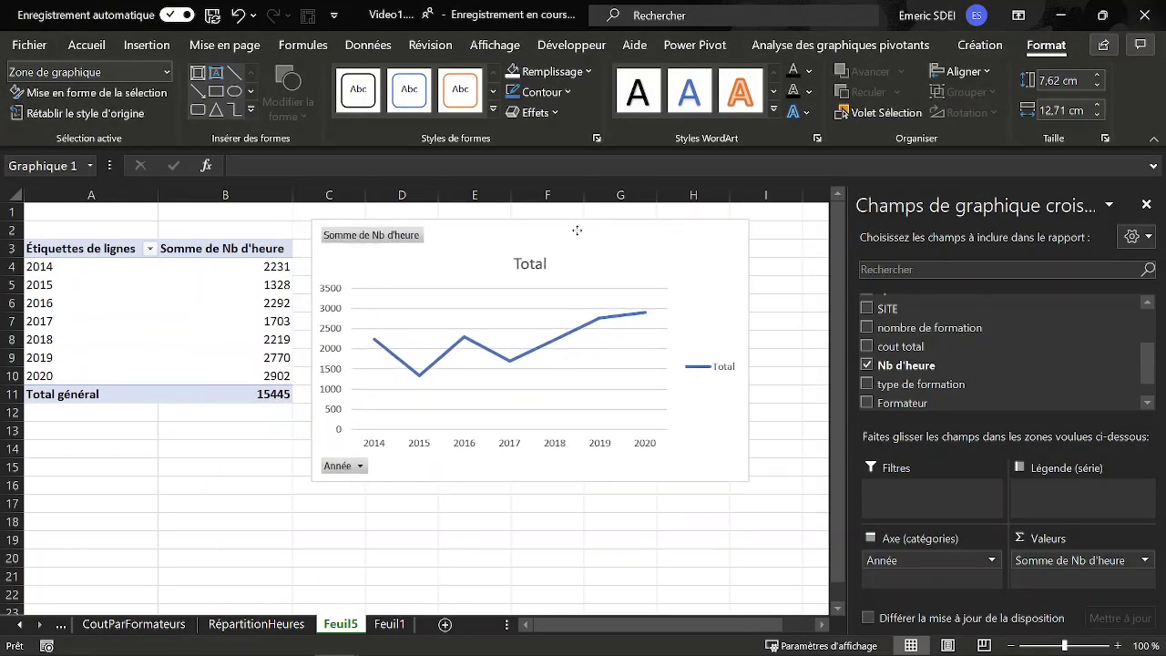
pyautogui.click(710, 374)
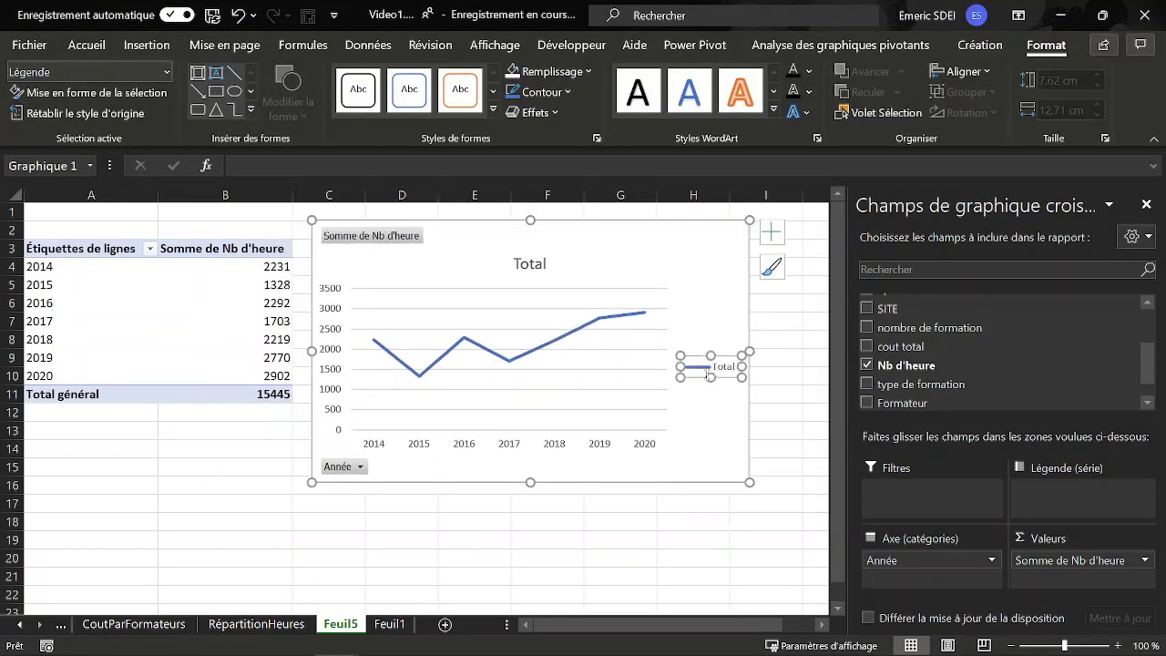
pyautogui.press('Delete')
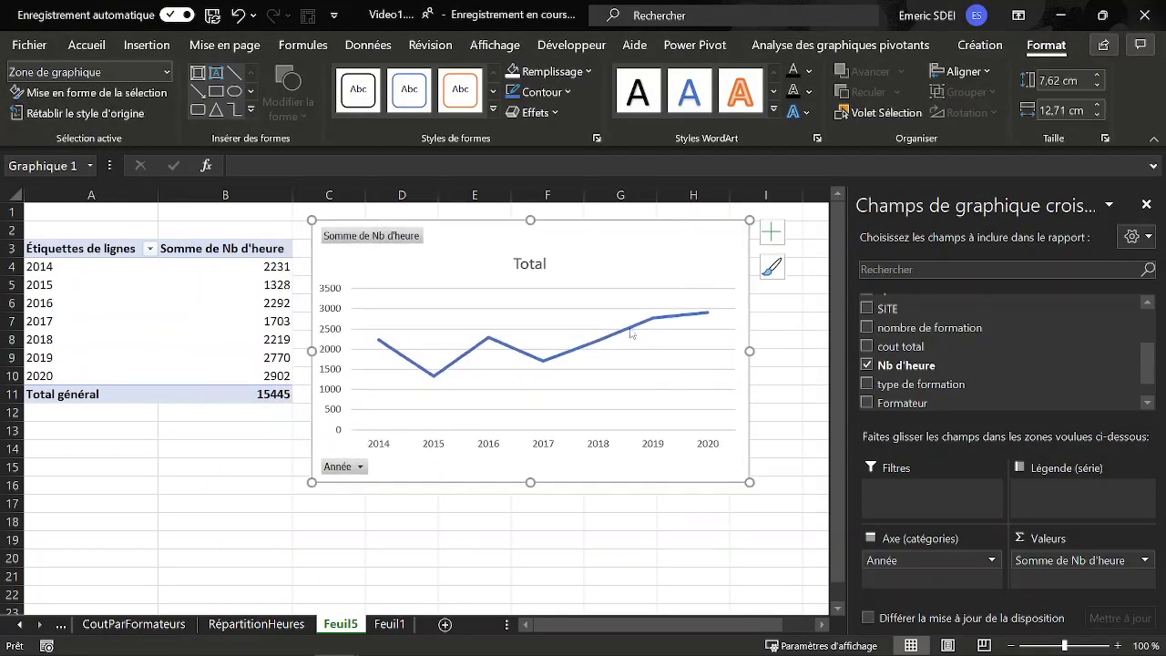
pyautogui.rightClick(372, 238)
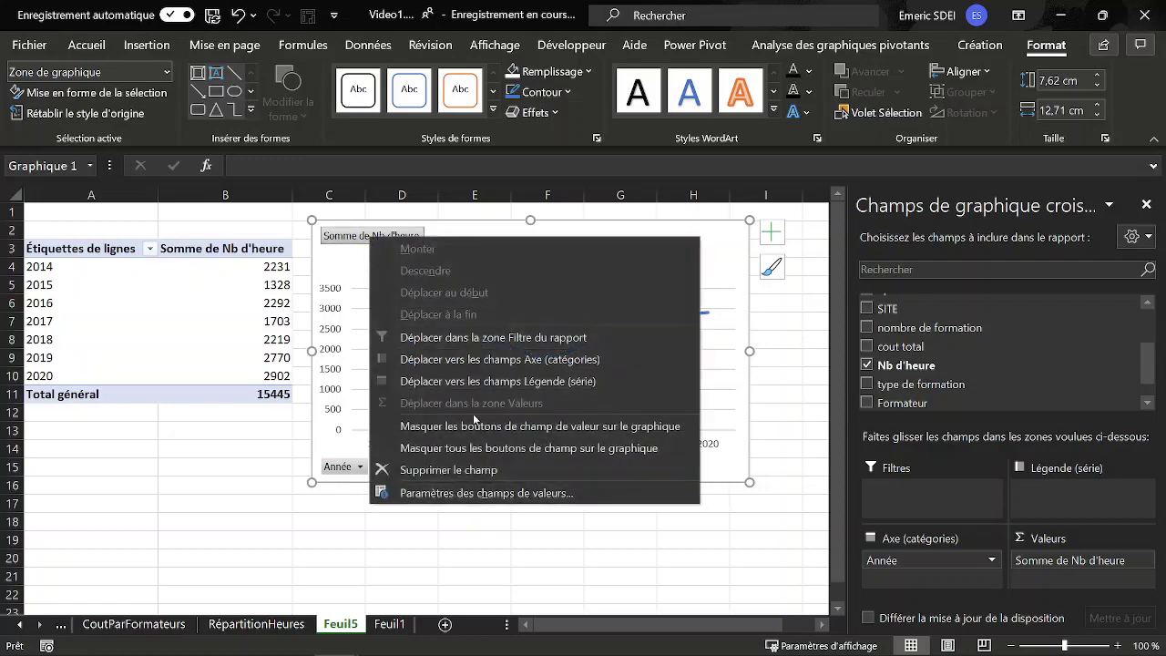
pyautogui.click(486, 448)
# Step: Change the line chart's title to "Nombre d'heure de formation"
pyautogui.click(531, 241)
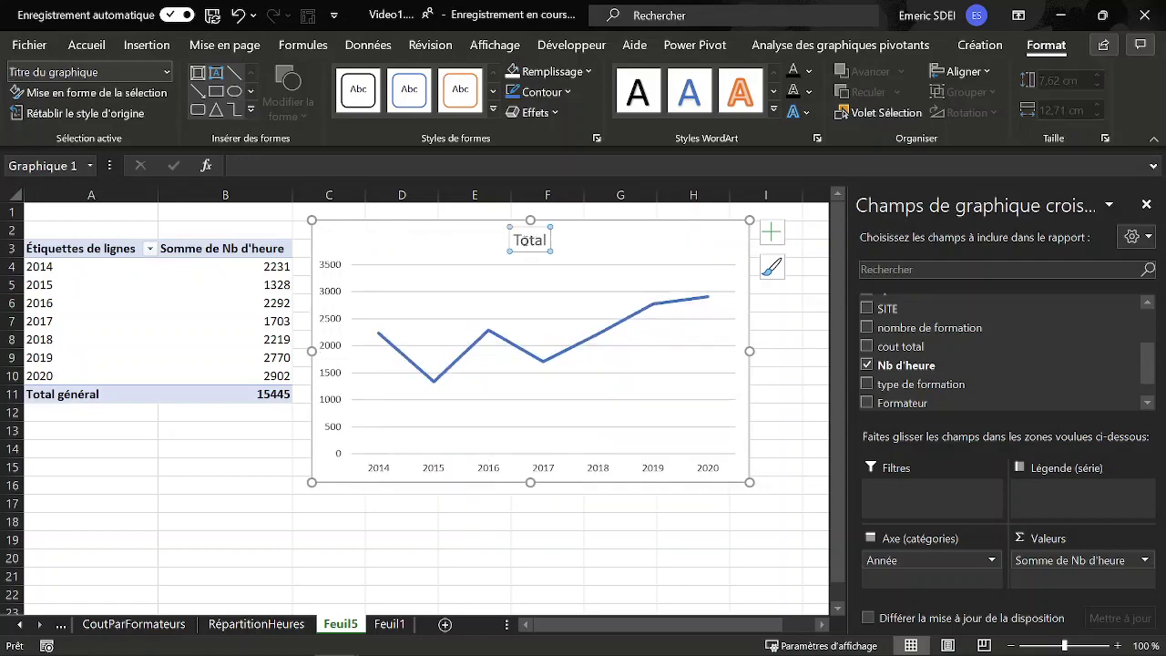
pyautogui.doubleClick(524, 241)
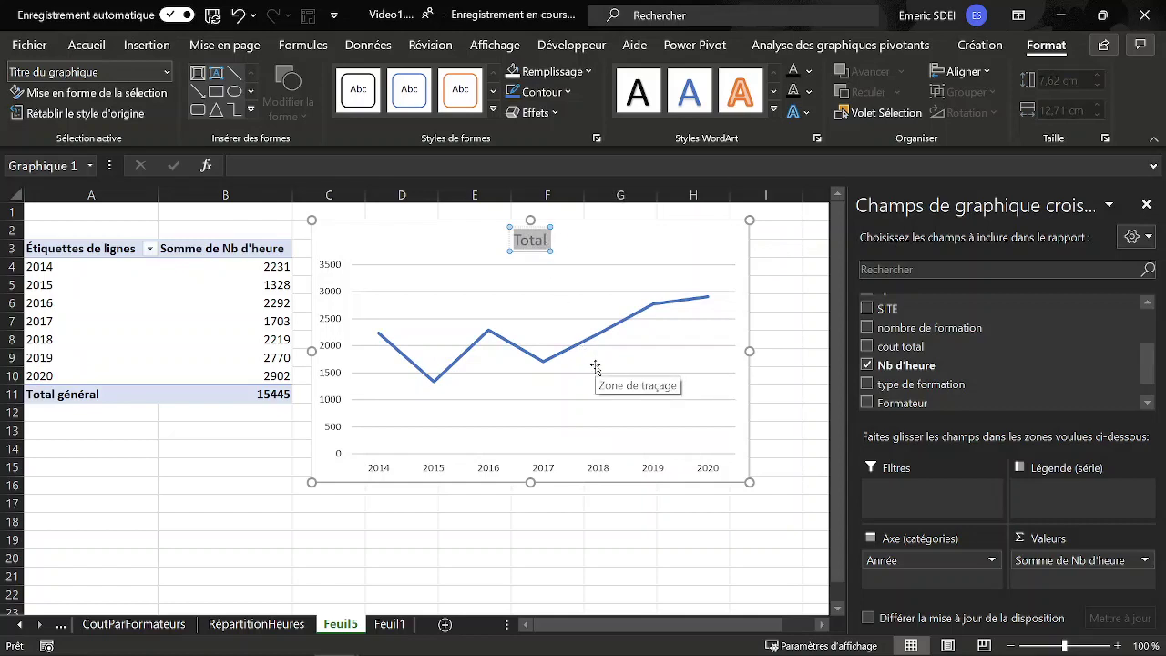
pyautogui.write('Nombre')
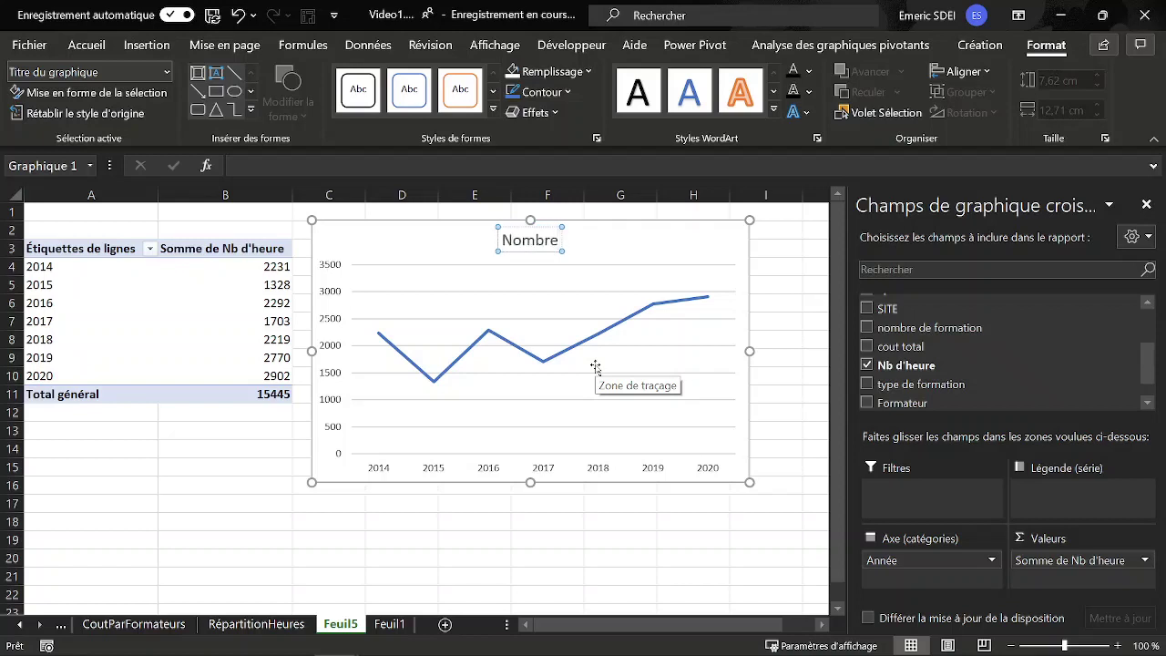
pyautogui.write(" d'heure")
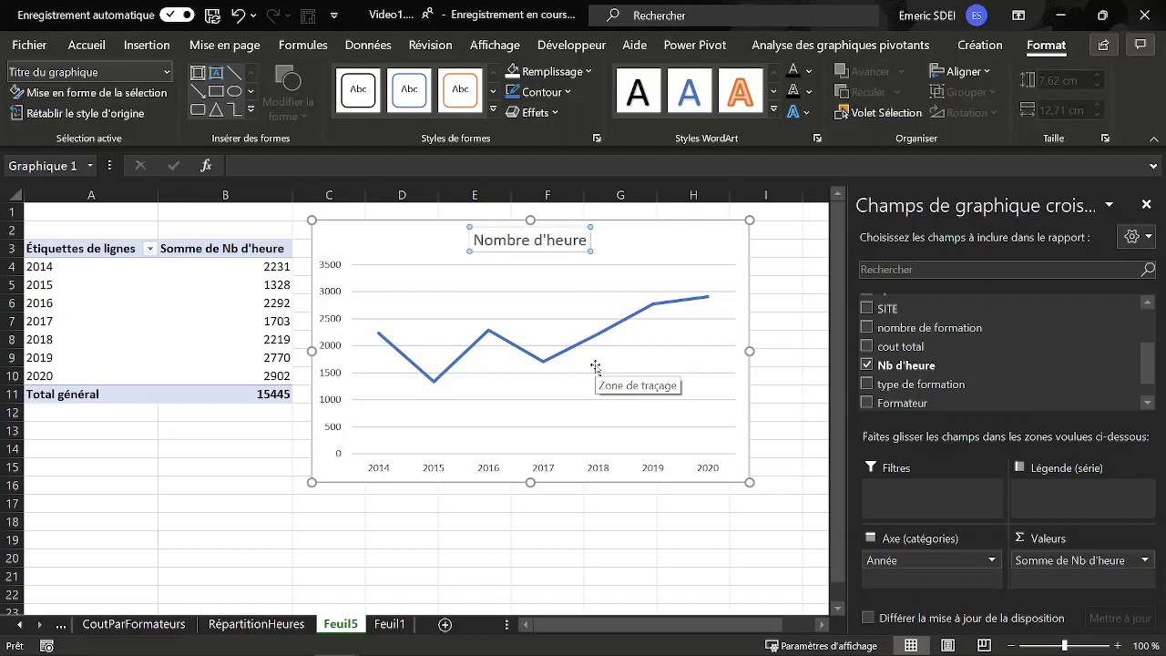
pyautogui.write(' de formation')
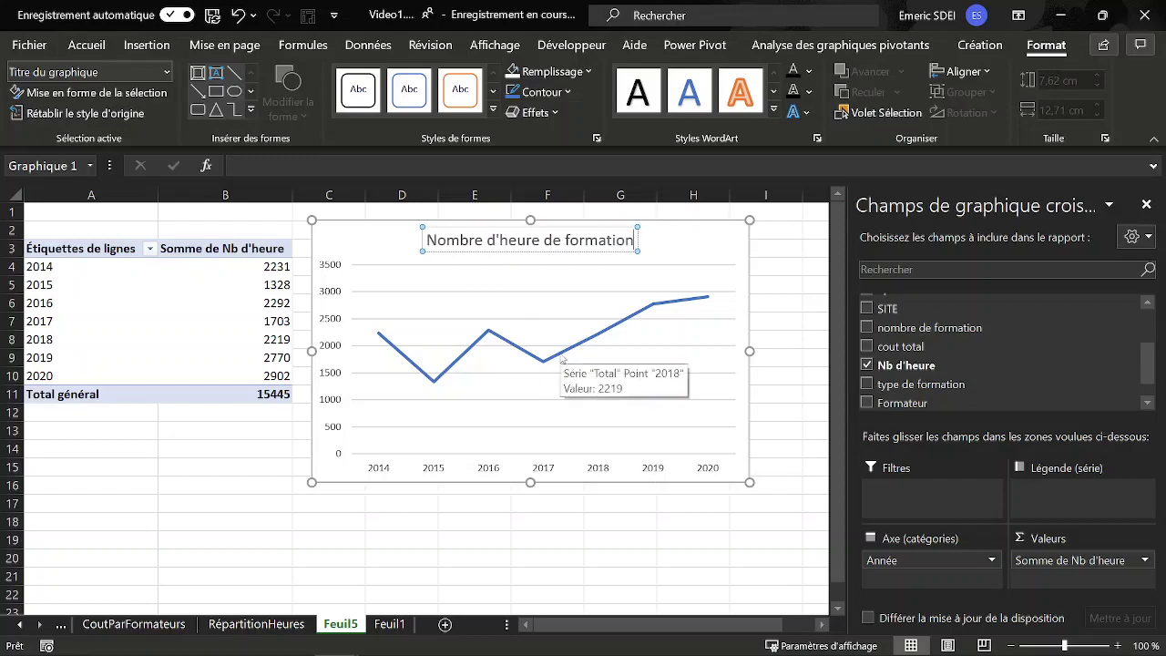
# Step: Add data labels to the chart's line and set their position to Au-dessus
pyautogui.rightClick(562, 361)
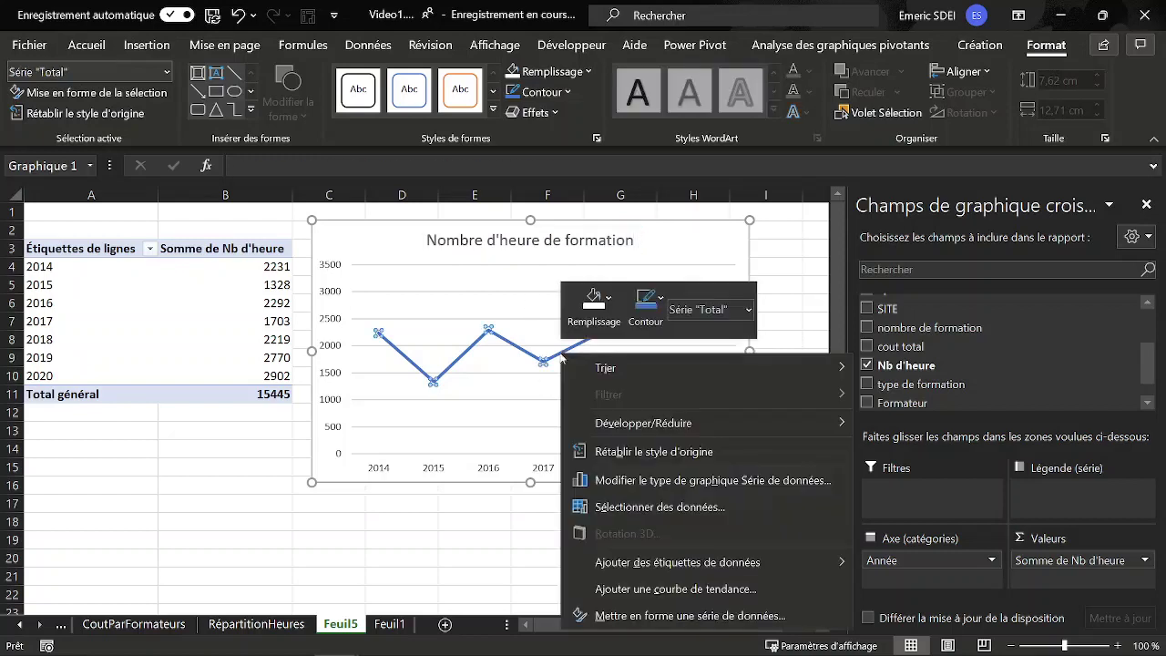
pyautogui.click(693, 564)
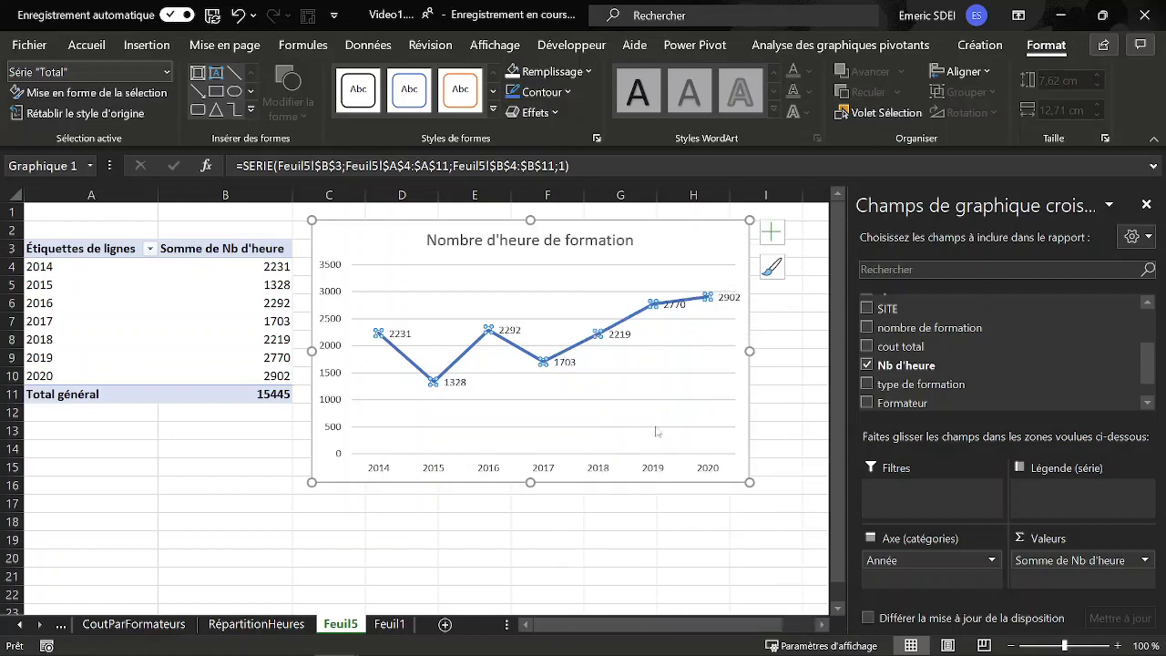
pyautogui.click(568, 365)
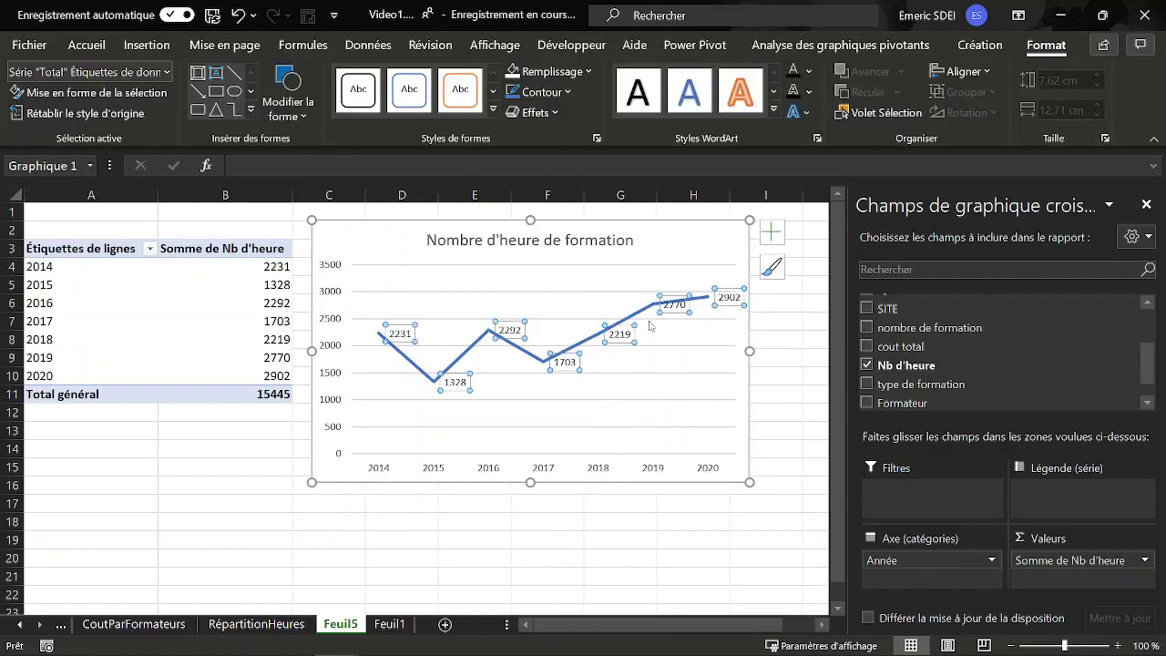
pyautogui.hotkey('ctrl', '1')
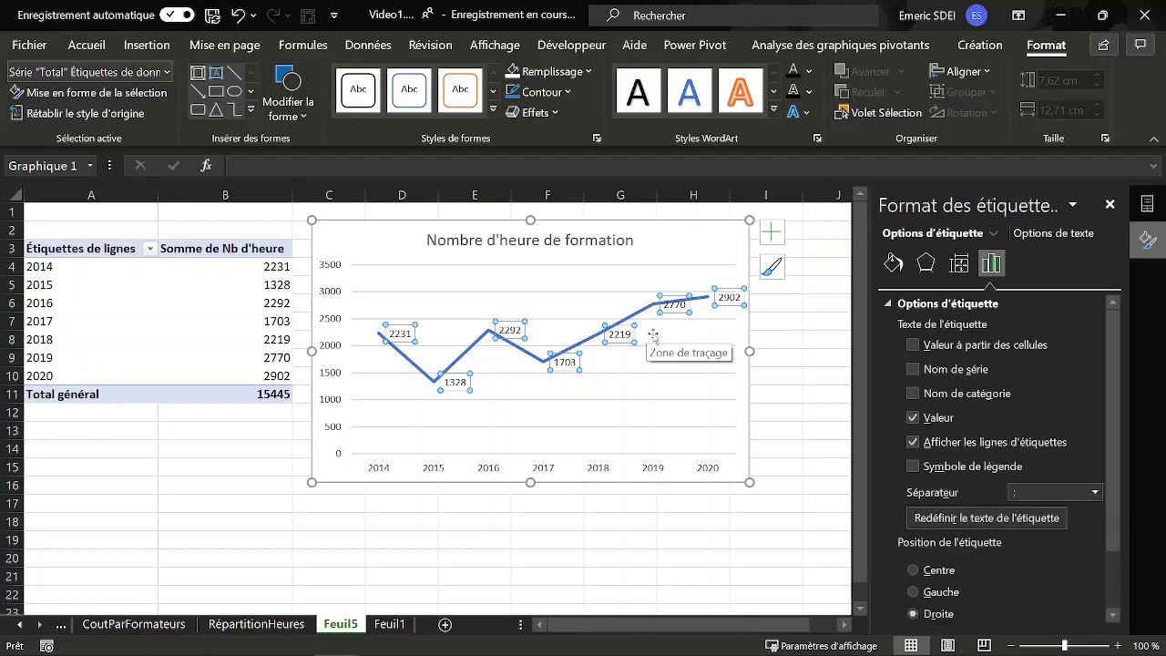
pyautogui.scroll(-2, 966, 498)
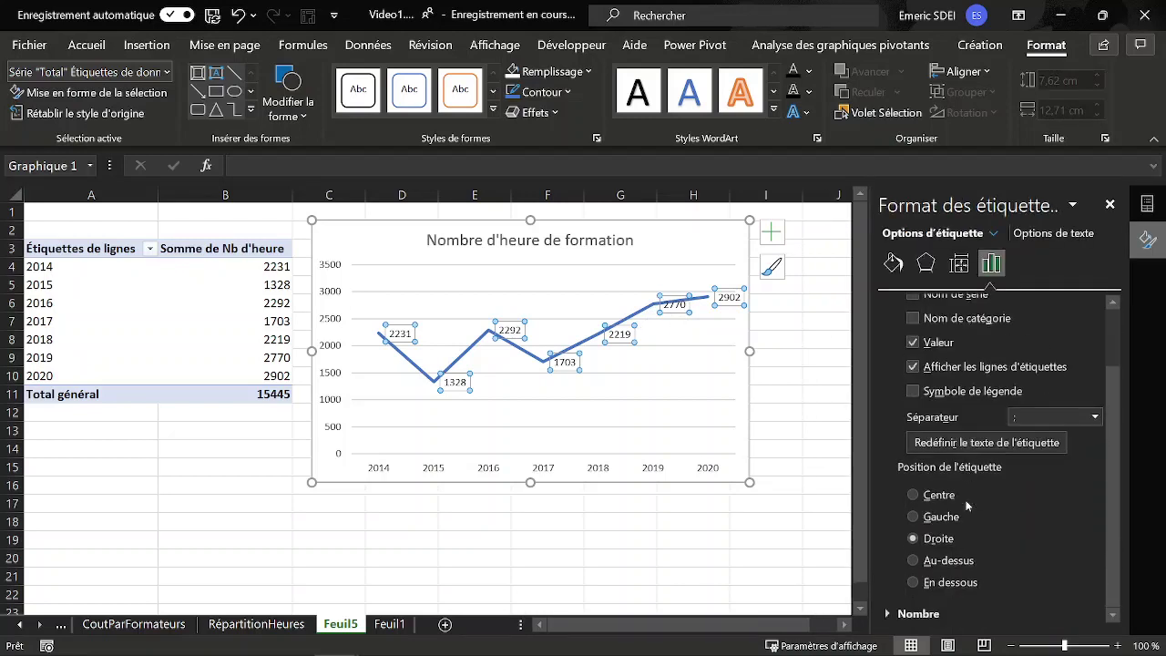
pyautogui.click(913, 560)
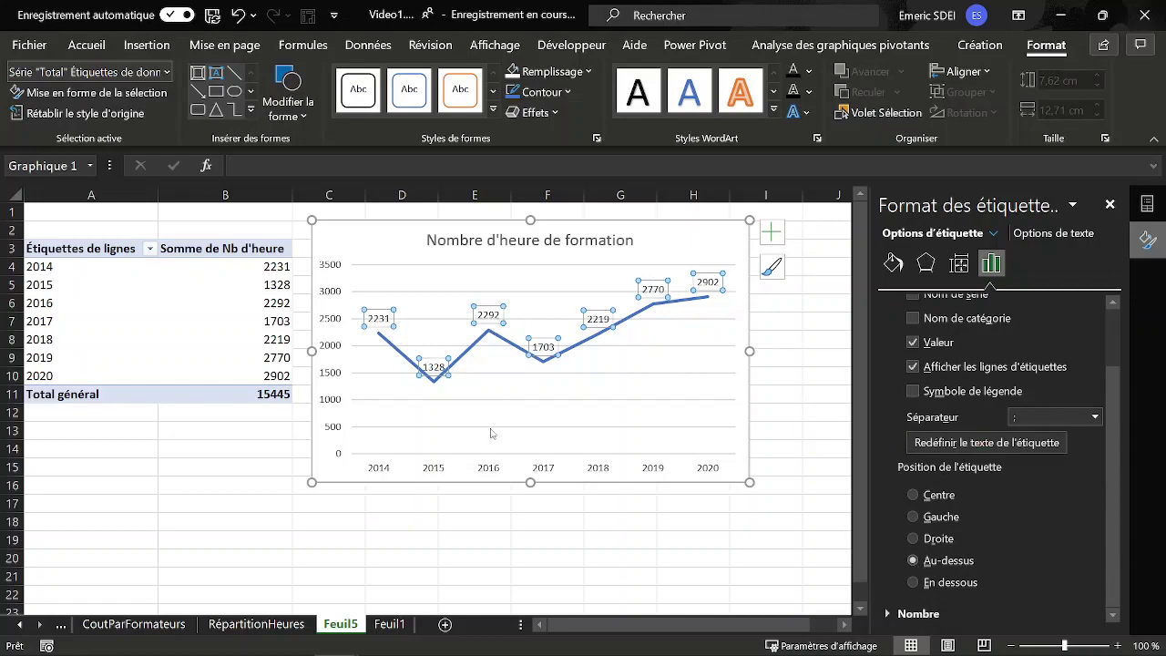
# Step: Delete the line chart's vertical axis and major gridlines, and close the formatting pane
pyautogui.click(333, 376)
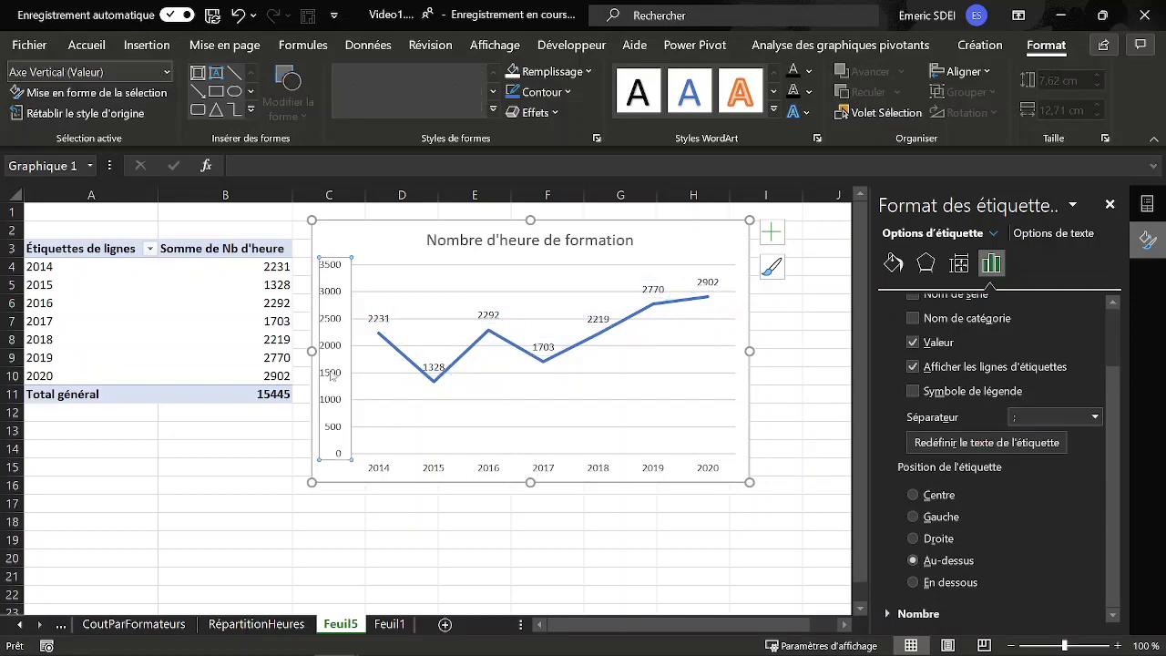
pyautogui.press('Delete')
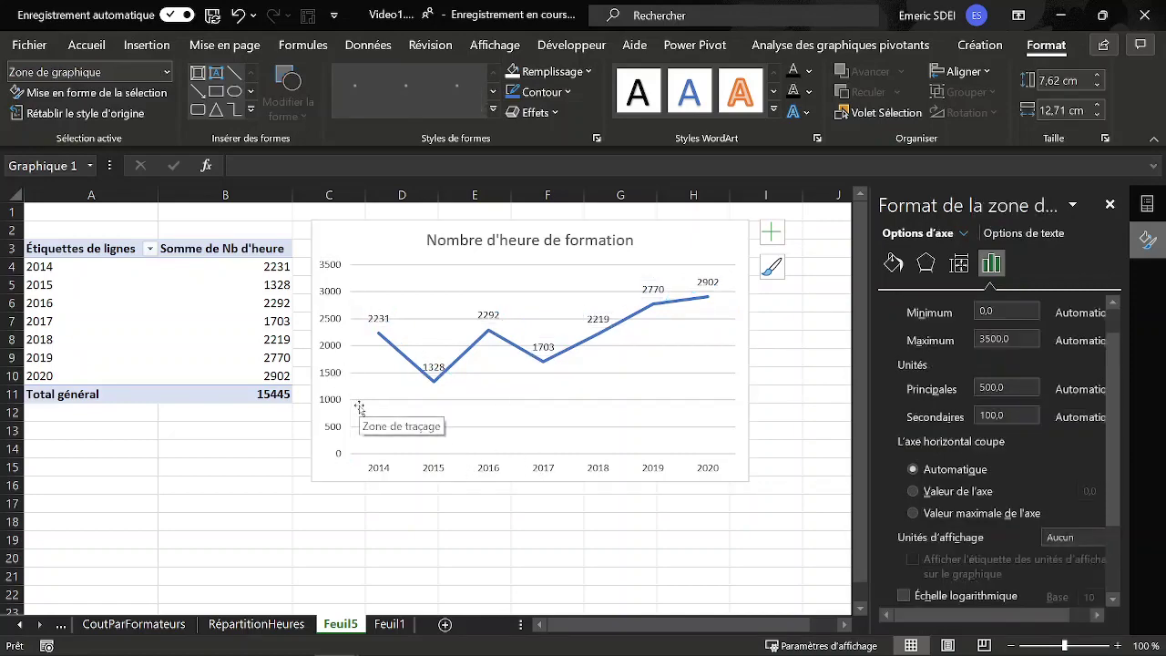
pyautogui.click(347, 374)
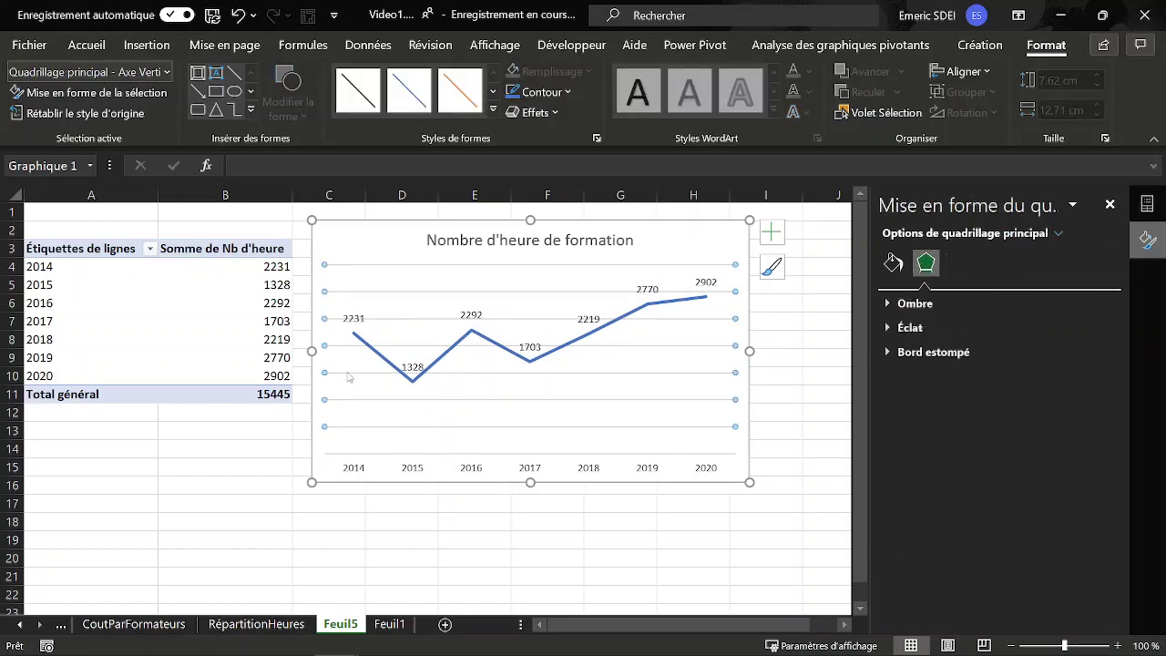
pyautogui.press('Delete')
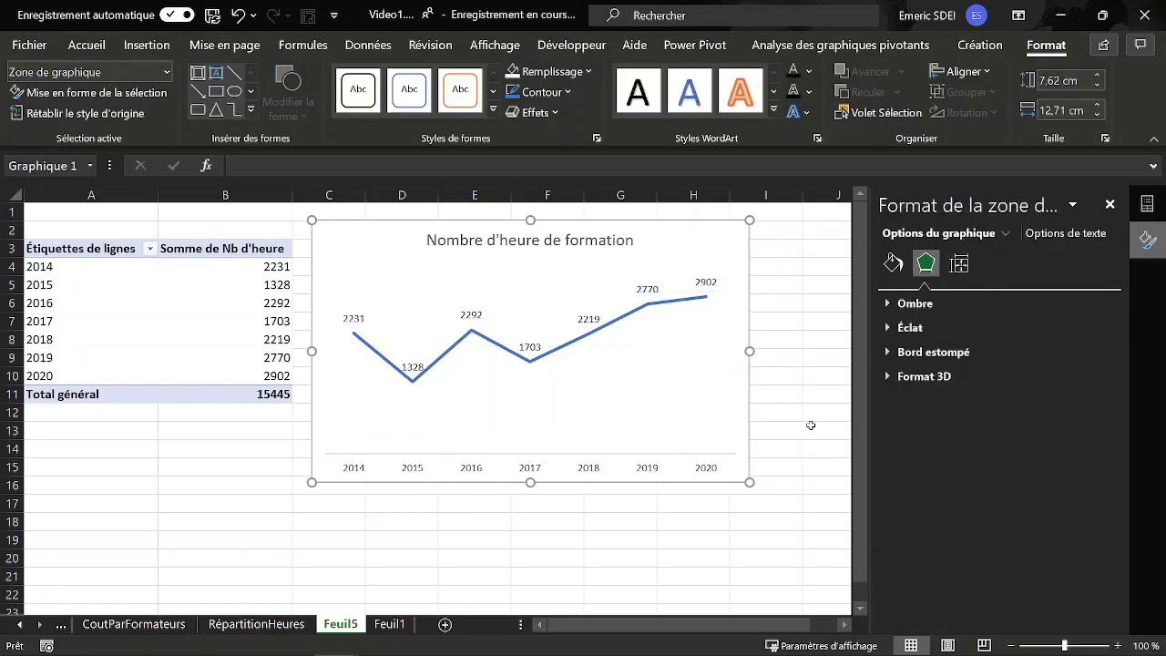
pyautogui.click(811, 426)
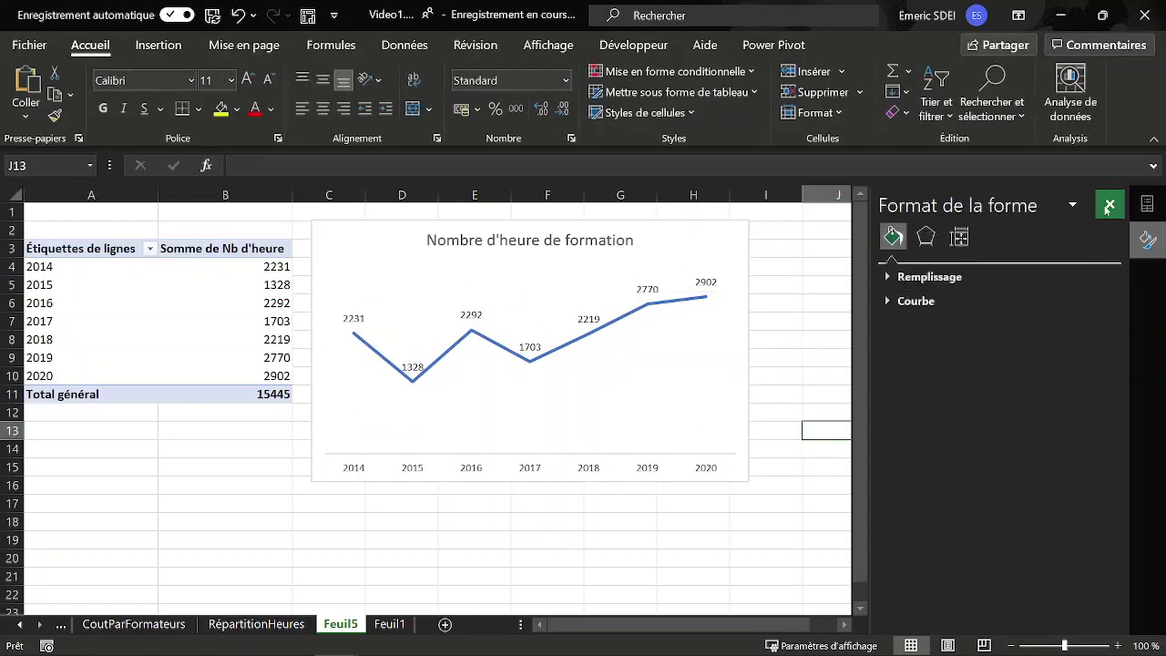
pyautogui.click(1109, 204)
pyautogui.click(860, 324)
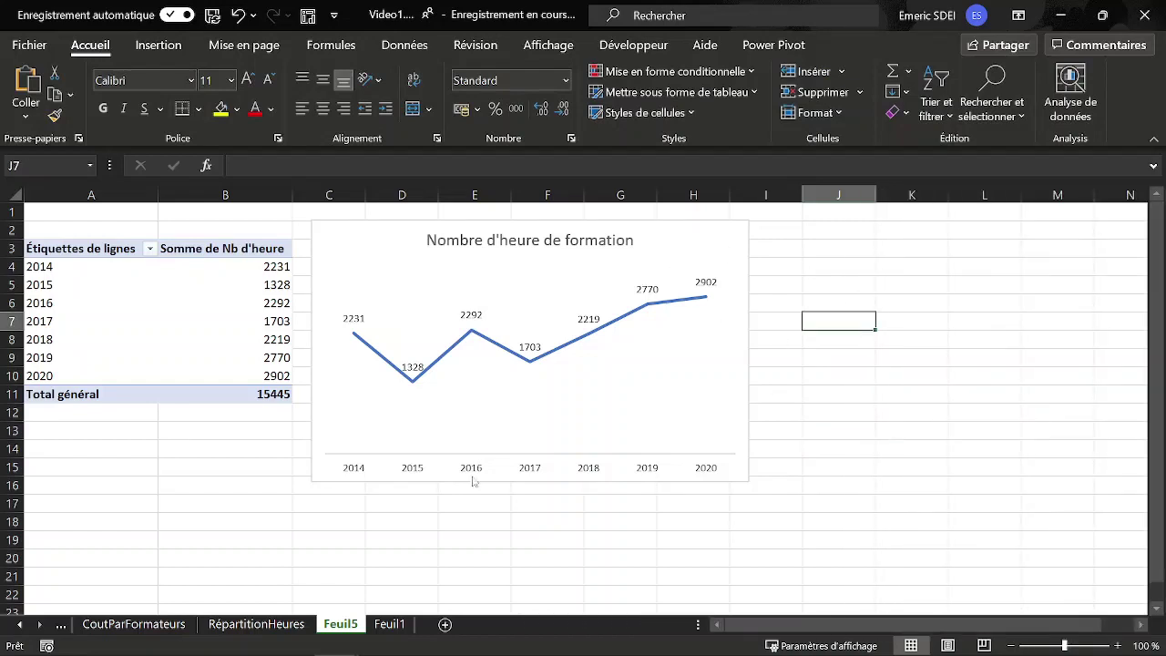
# Step: Name the pivot table of training hours per year NombreHAnnée and copy that name
pyautogui.click(190, 324)
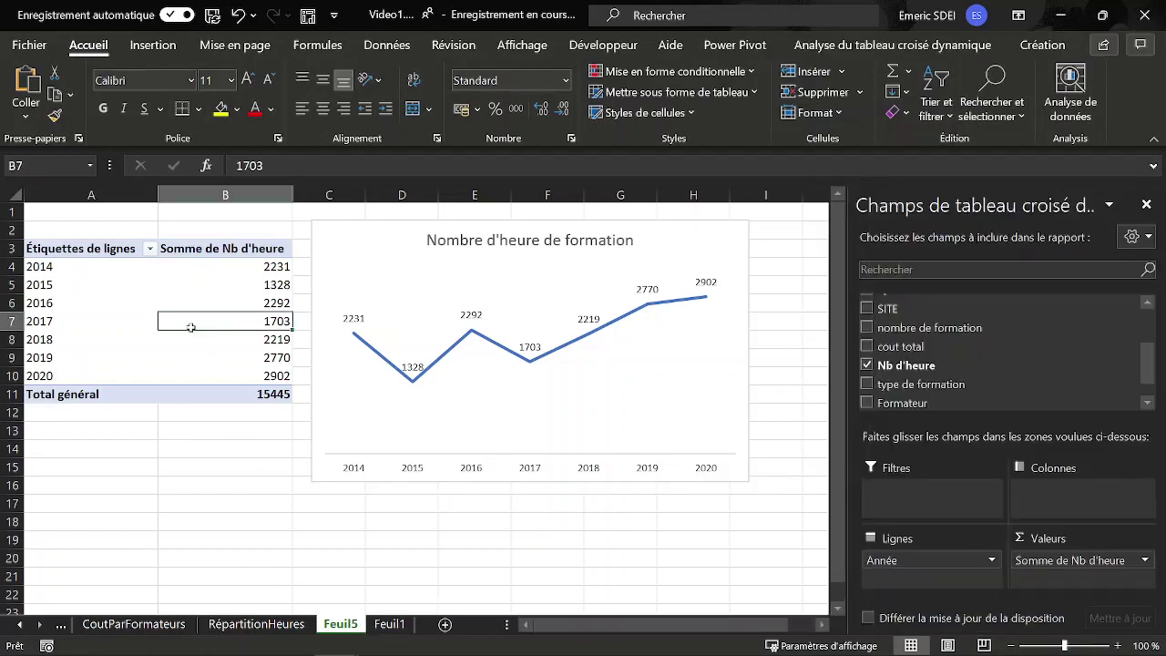
pyautogui.click(74, 304)
pyautogui.click(892, 44)
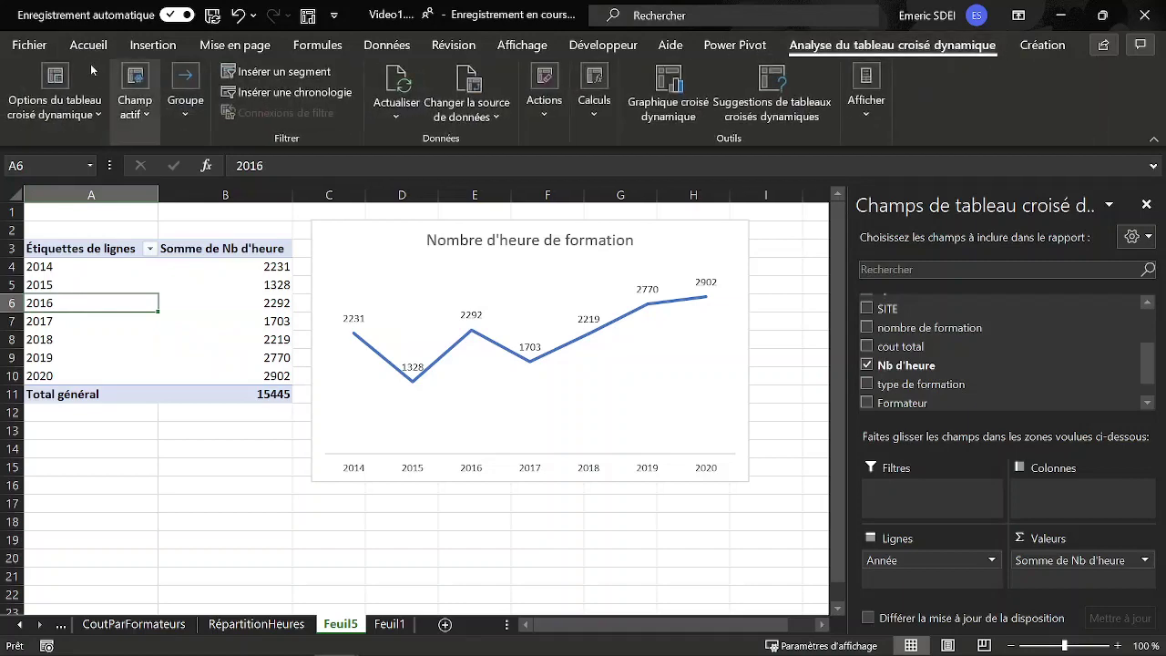
pyautogui.click(74, 114)
pyautogui.click(157, 180)
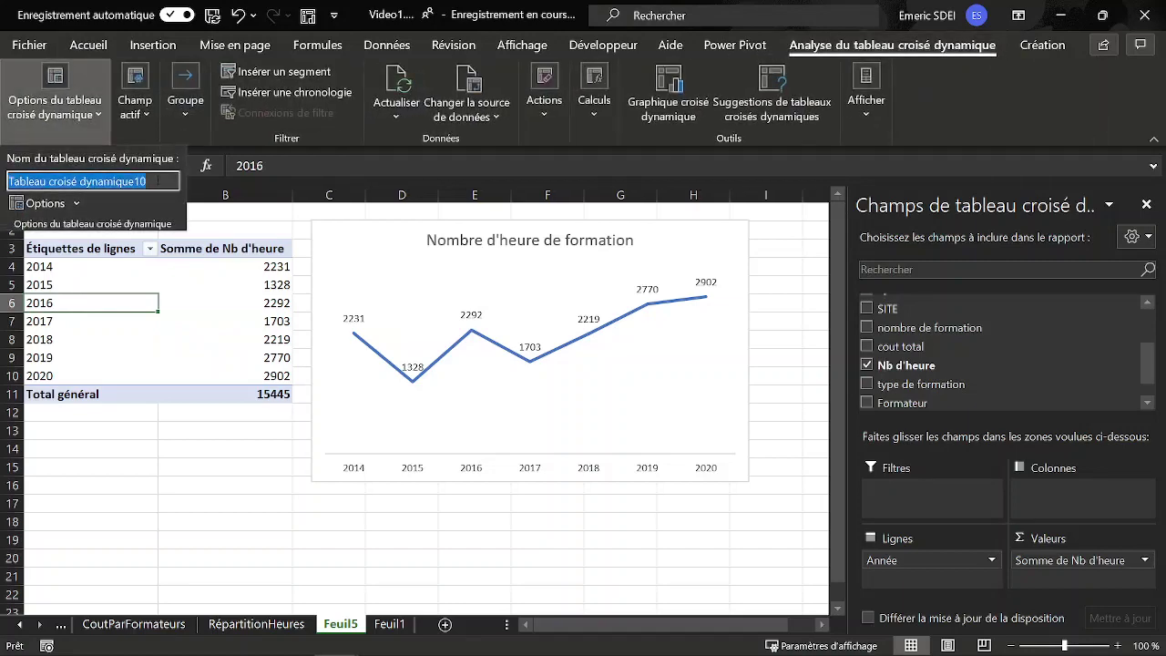
pyautogui.press('BackSpace')
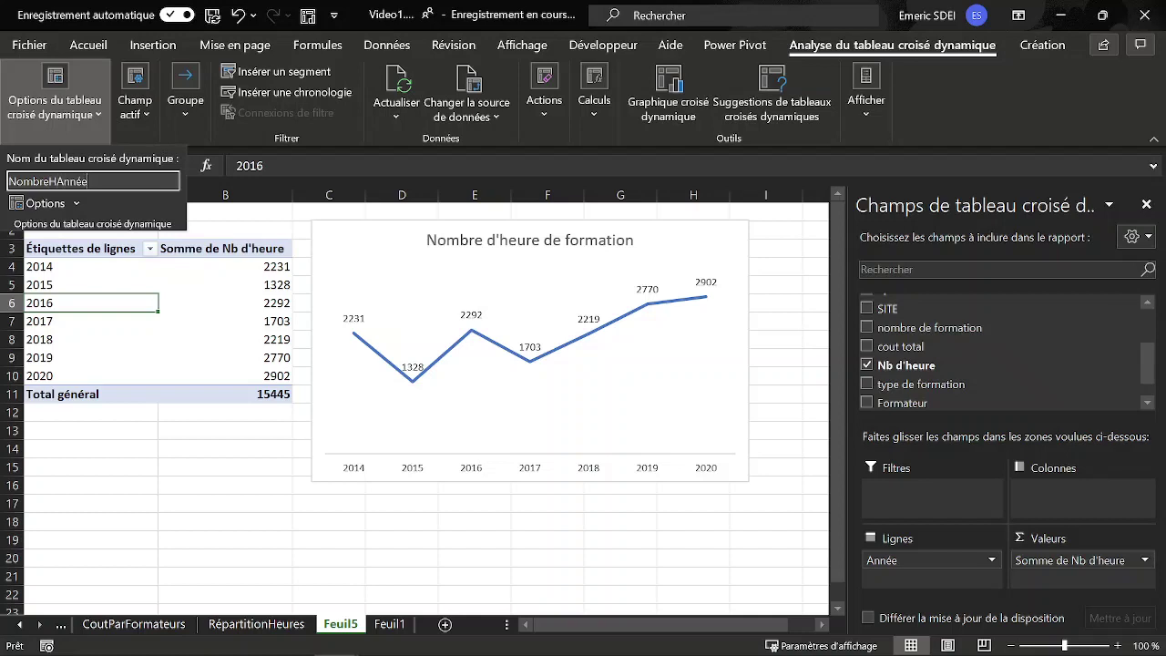
pyautogui.hotkey('ctrl', 'a')
pyautogui.hotkey('ctrl', 'c')
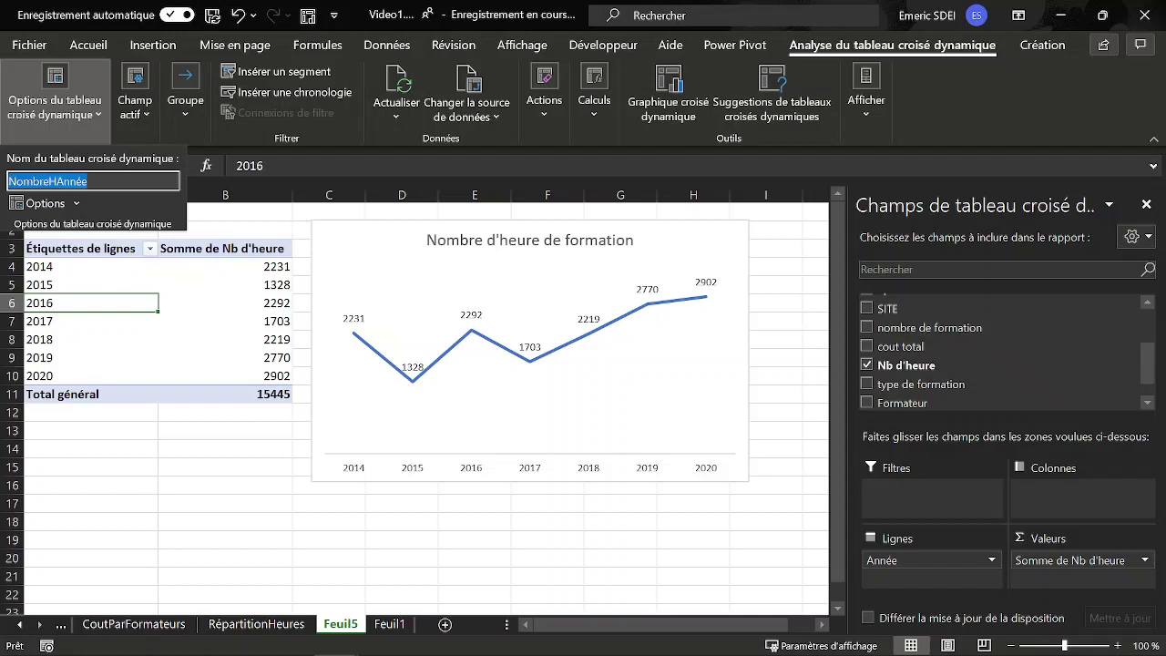
pyautogui.press('Return')
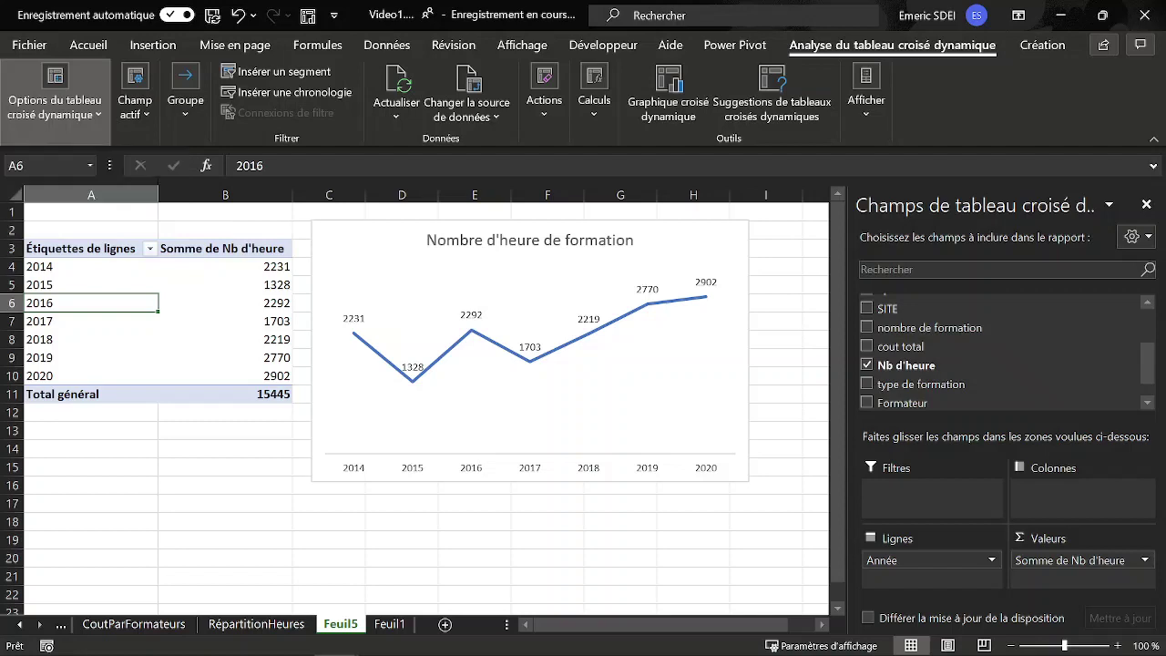
# Step: Rename the sheet Feuil5 with the copied name NombreHAnnée
pyautogui.doubleClick(342, 625)
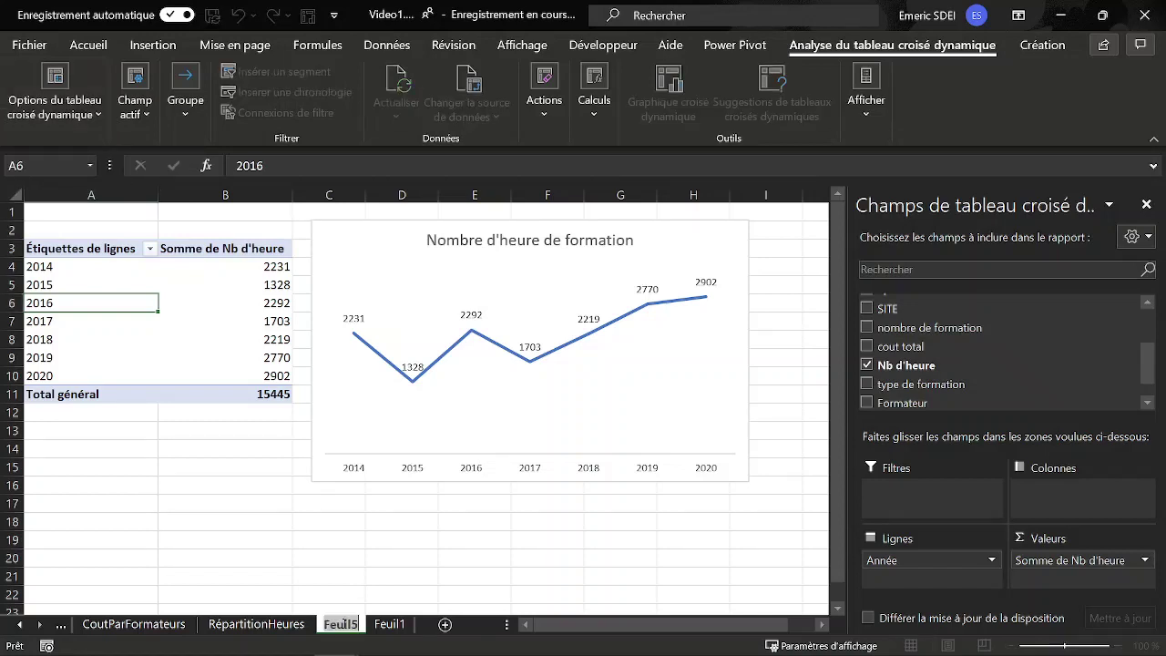
pyautogui.hotkey('ctrl', 'v')
pyautogui.click(354, 538)
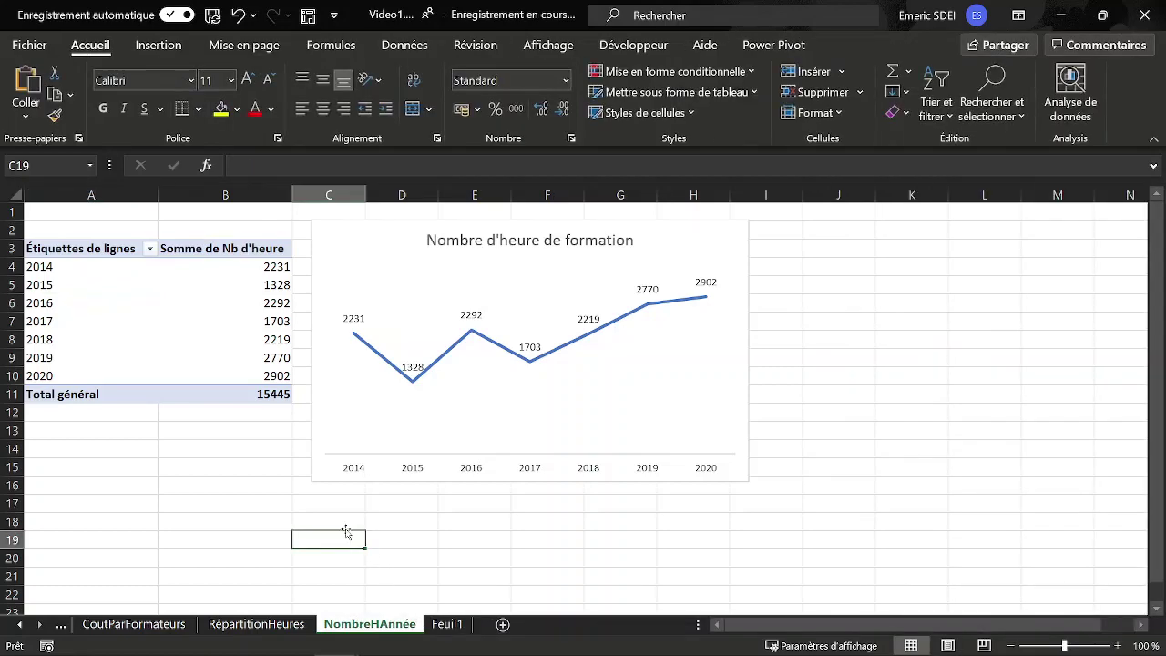
# Step: Add a new worksheet after Feuil1 and name it Indicateur
pyautogui.click(446, 624)
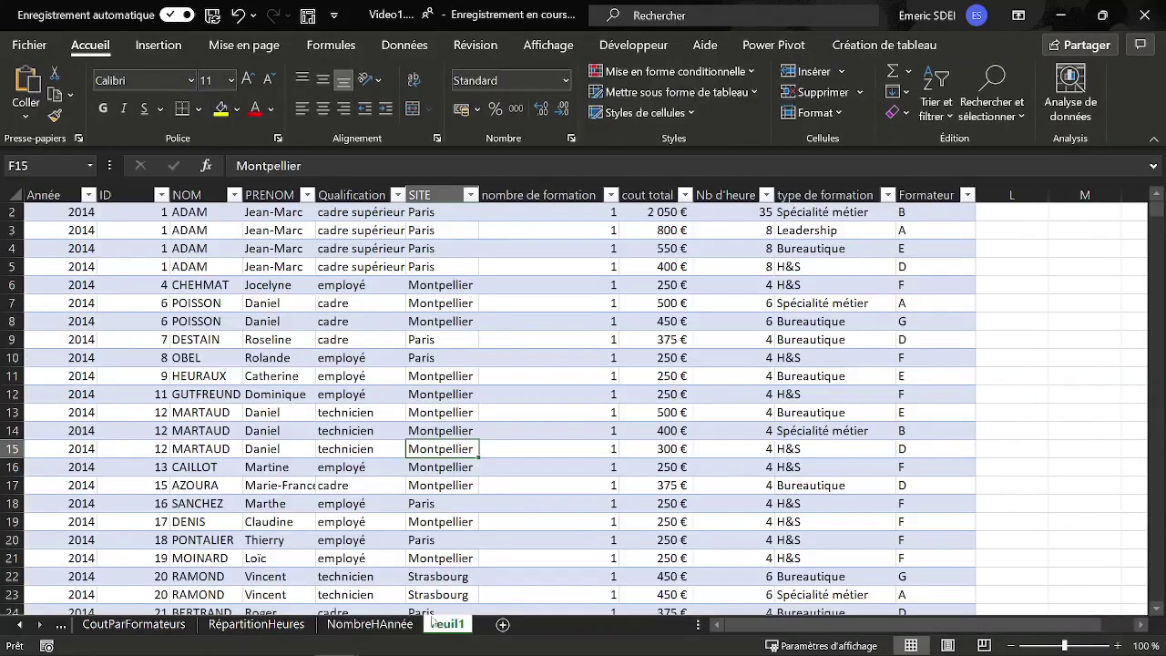
pyautogui.click(502, 625)
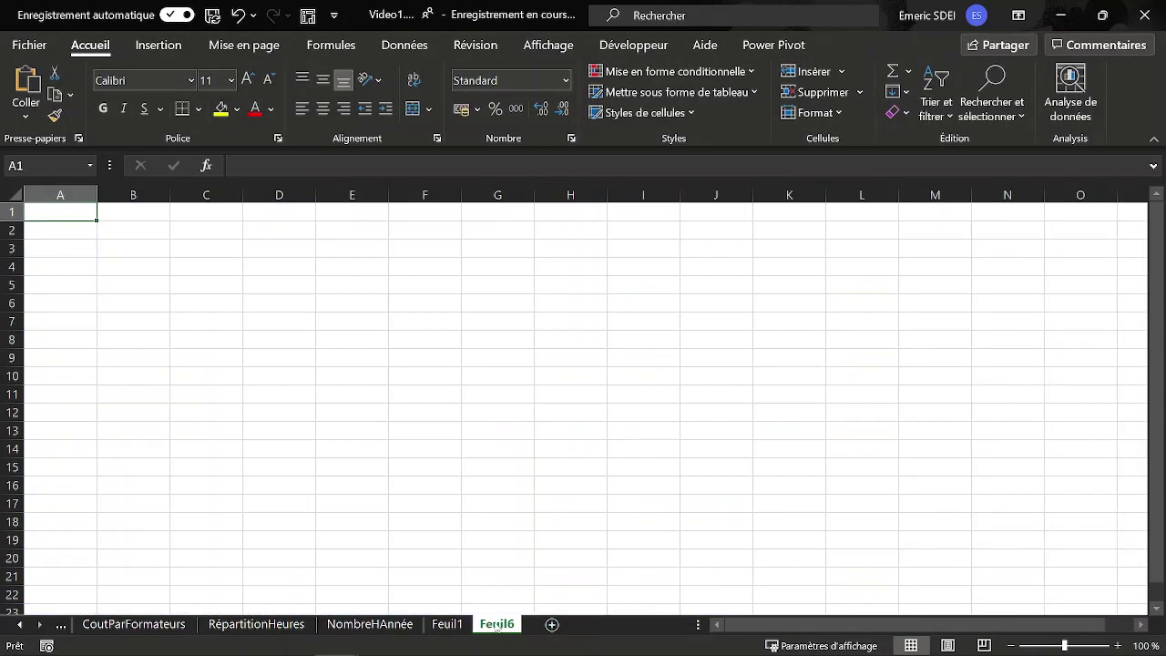
pyautogui.doubleClick(497, 625)
pyautogui.write('Indicateur')
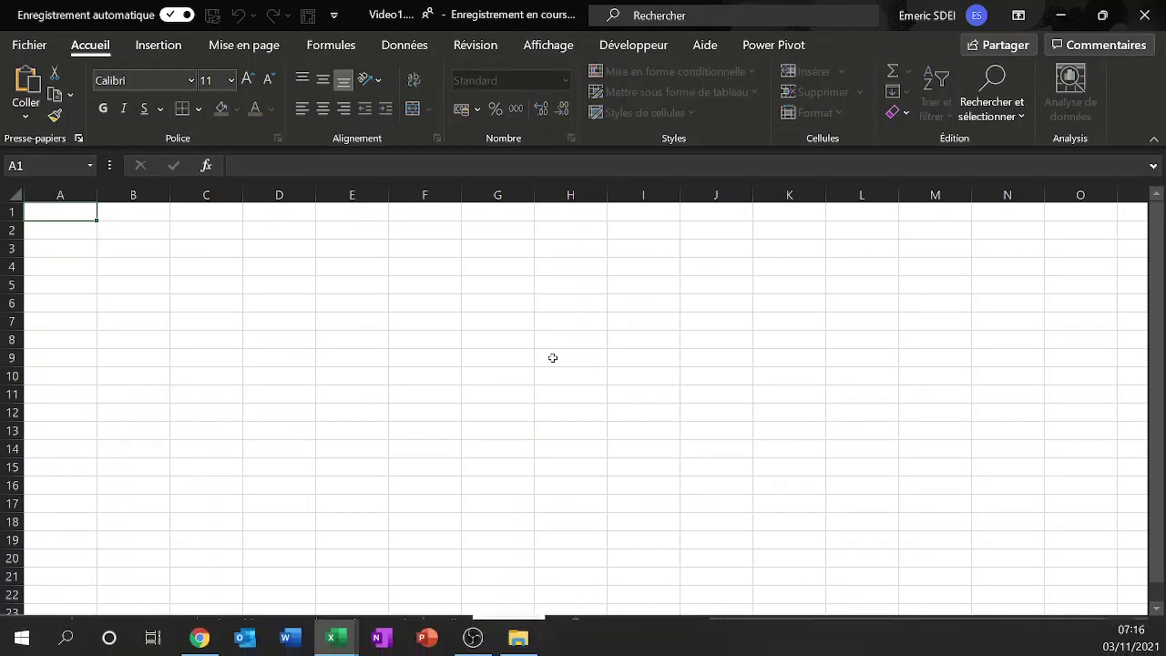
pyautogui.click(510, 410)
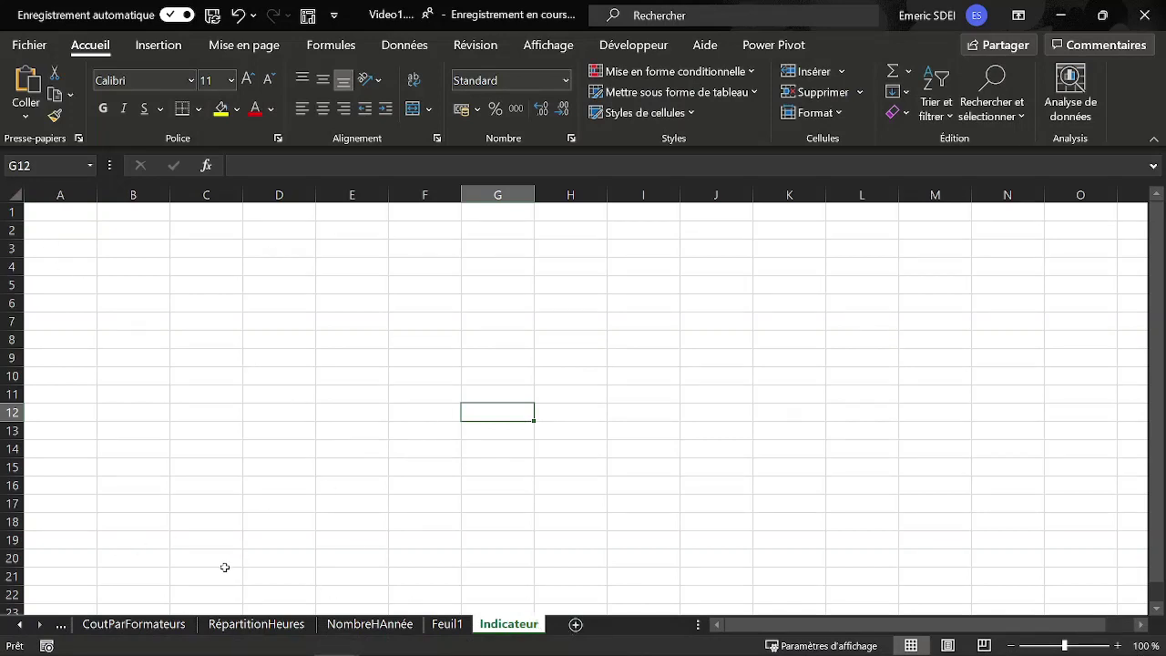
# Step: Show the Office clipboard and clear all its stored items
pyautogui.click(78, 138)
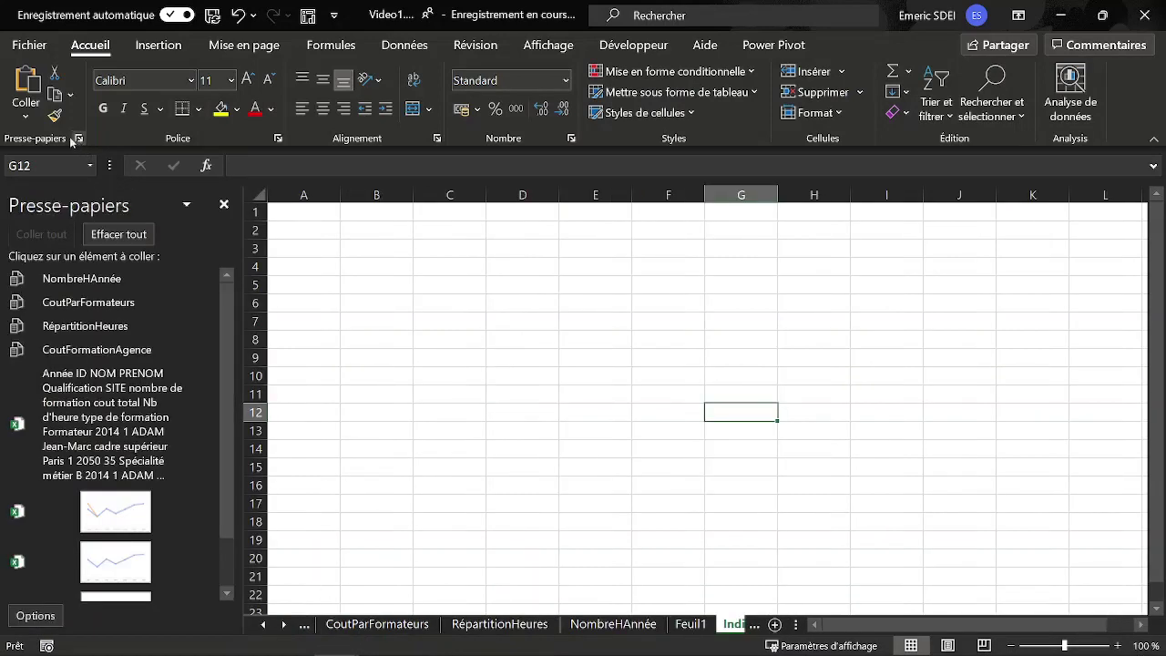
pyautogui.click(137, 236)
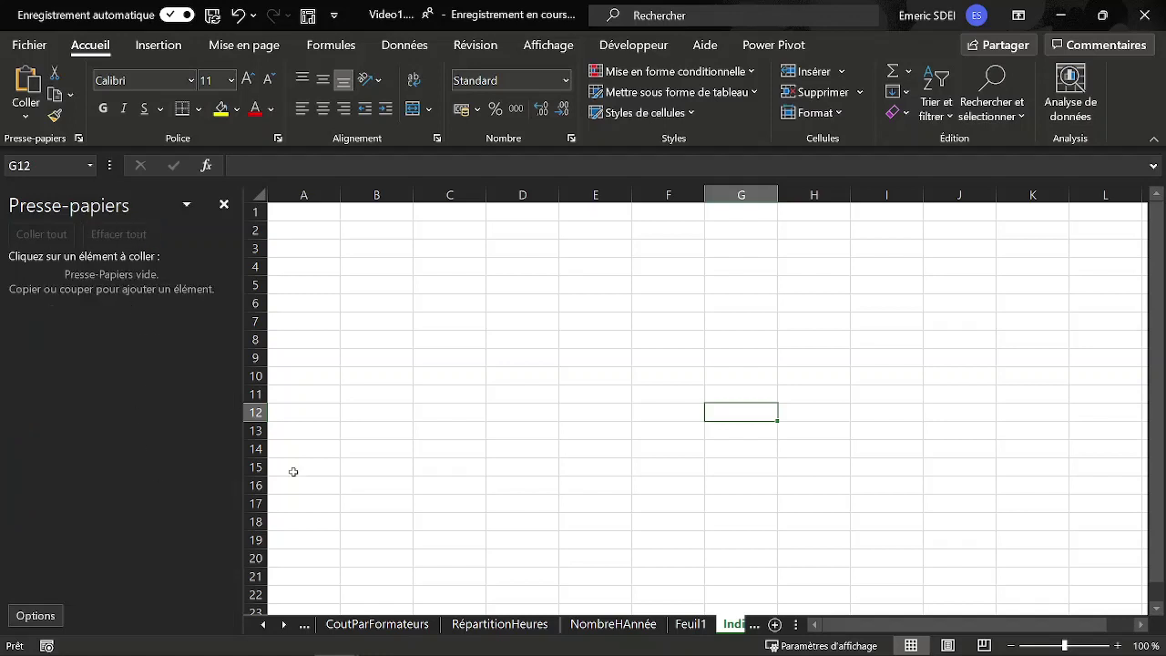
# Step: Cut the "Cout des formations par Agence" chart from the CoutFormationAgence sheet to the Office clipboard
pyautogui.click(458, 518)
pyautogui.click(266, 625)
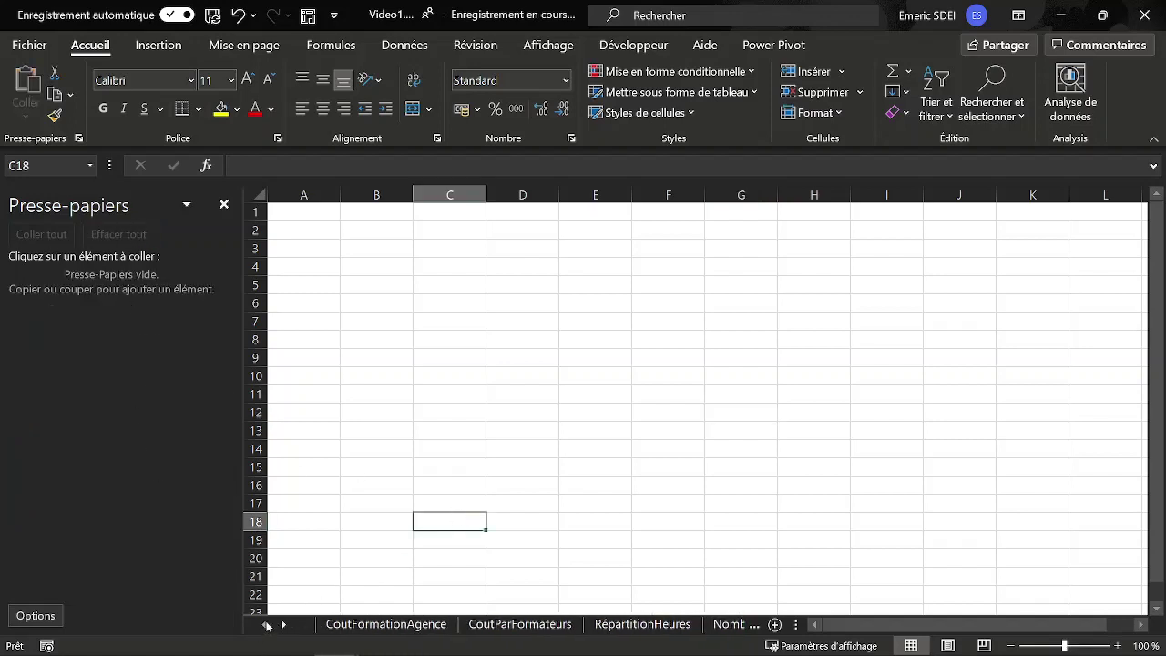
pyautogui.click(371, 625)
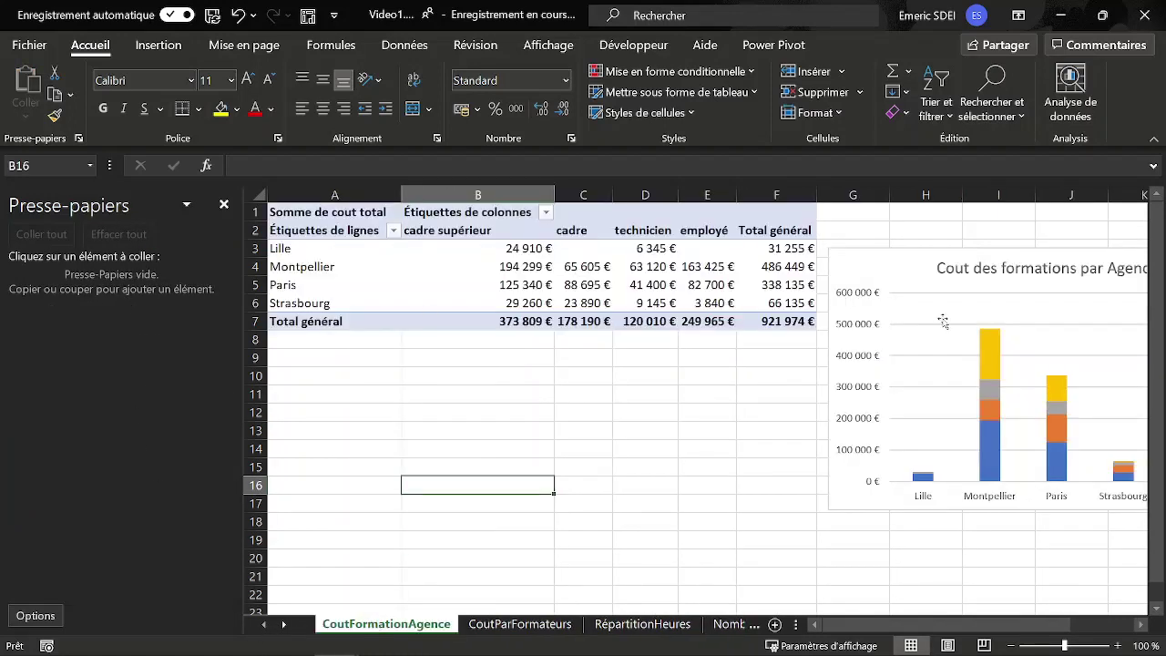
pyautogui.click(856, 270)
pyautogui.click(1145, 204)
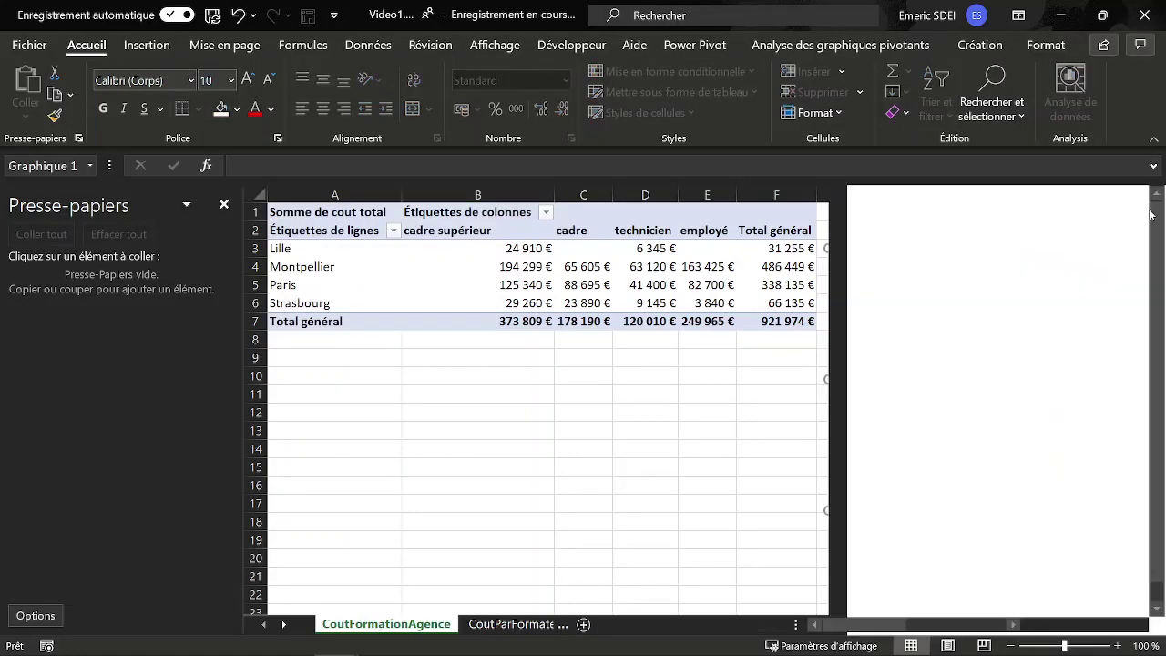
pyautogui.hotkey('ctrl', 'x')
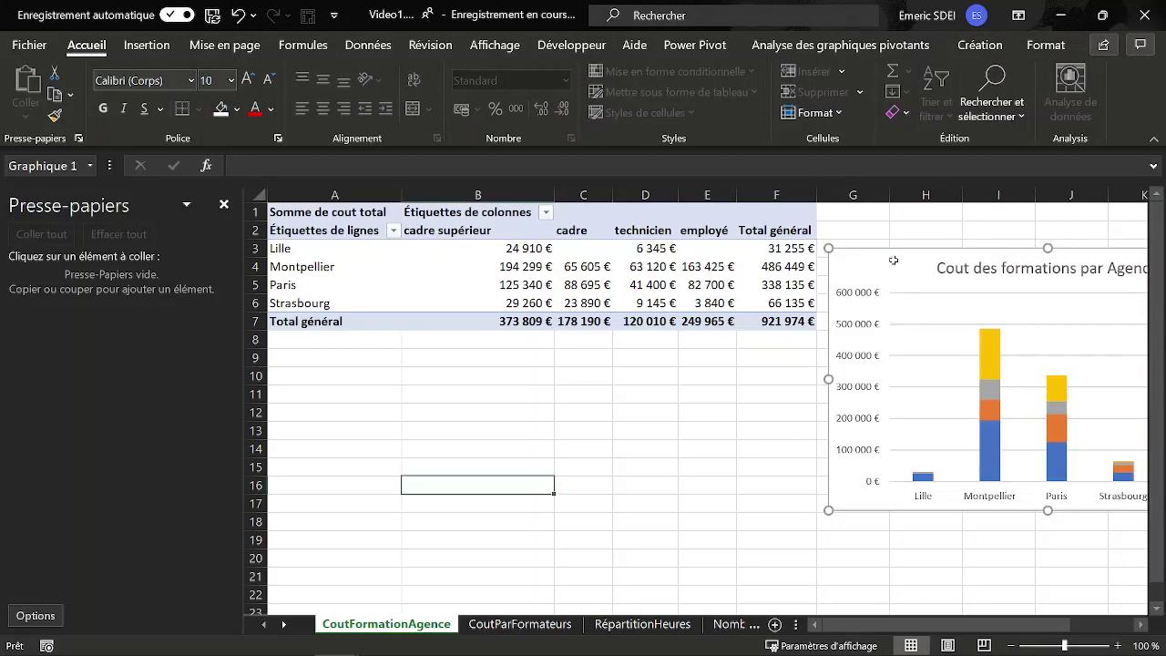
# Step: Cut the "Cout par formateurs" chart from CoutParFormateurs and the radar chart from RépartitionHeures to the Office clipboard
pyautogui.click(536, 625)
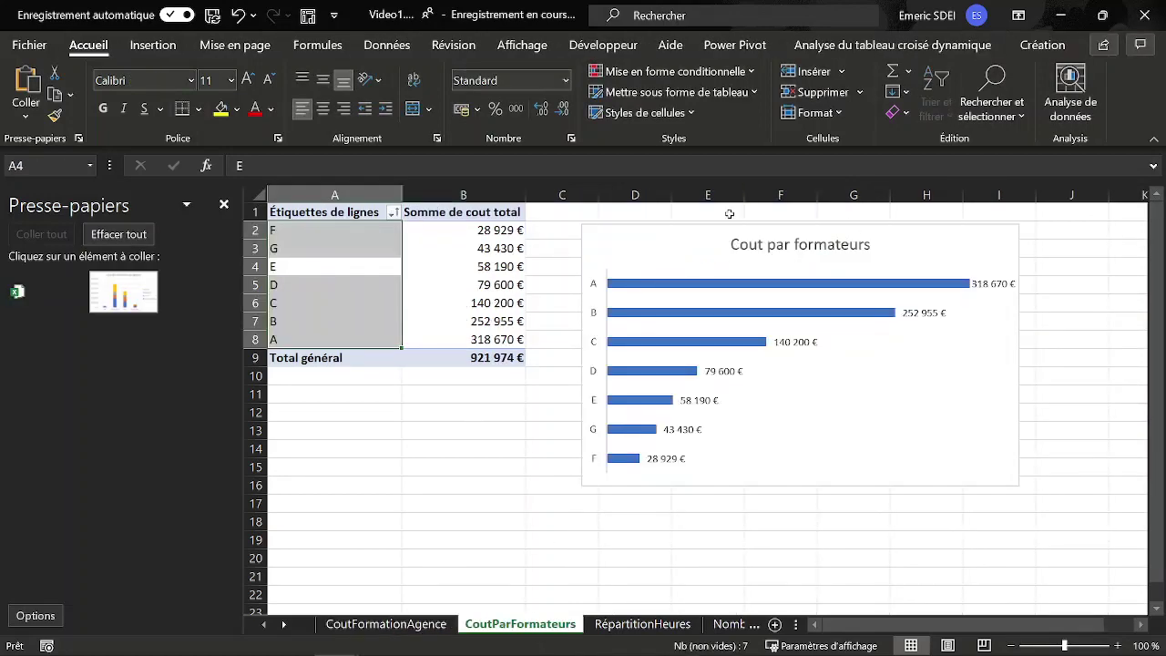
pyautogui.click(693, 488)
pyautogui.hotkey('ctrl', 'x')
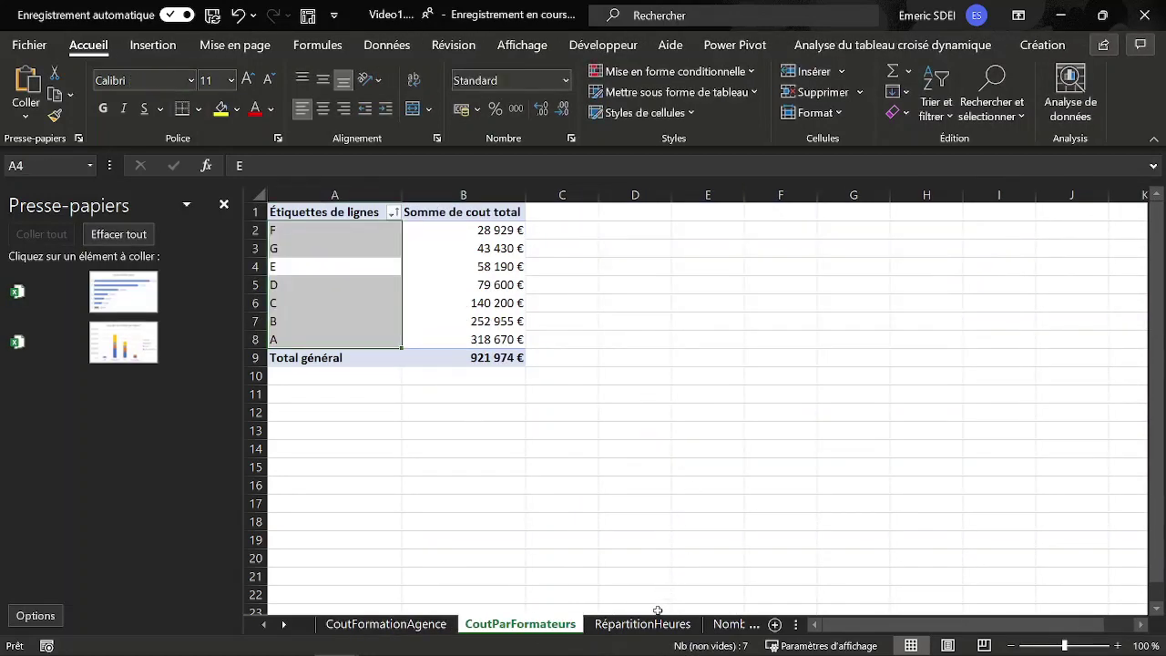
pyautogui.click(649, 624)
pyautogui.click(597, 238)
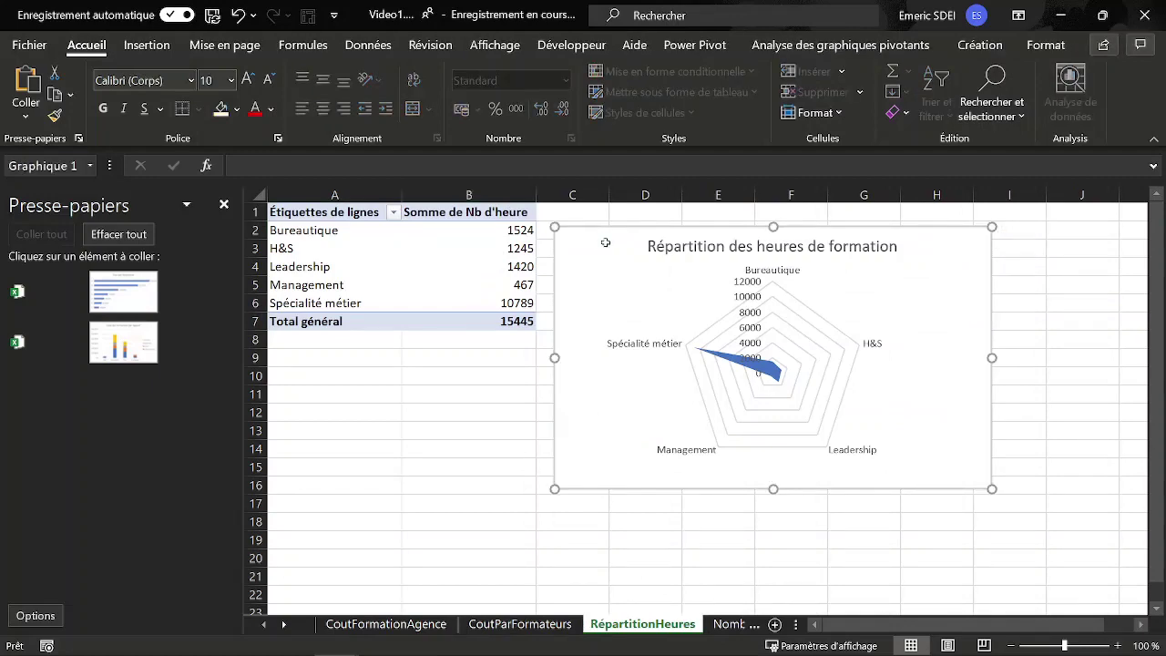
pyautogui.hotkey('ctrl', 'x')
# Step: Cut the "Nombre d'heure de formation" line chart from the NombreHAnnée sheet to the Office clipboard
pyautogui.click(728, 622)
pyautogui.click(591, 235)
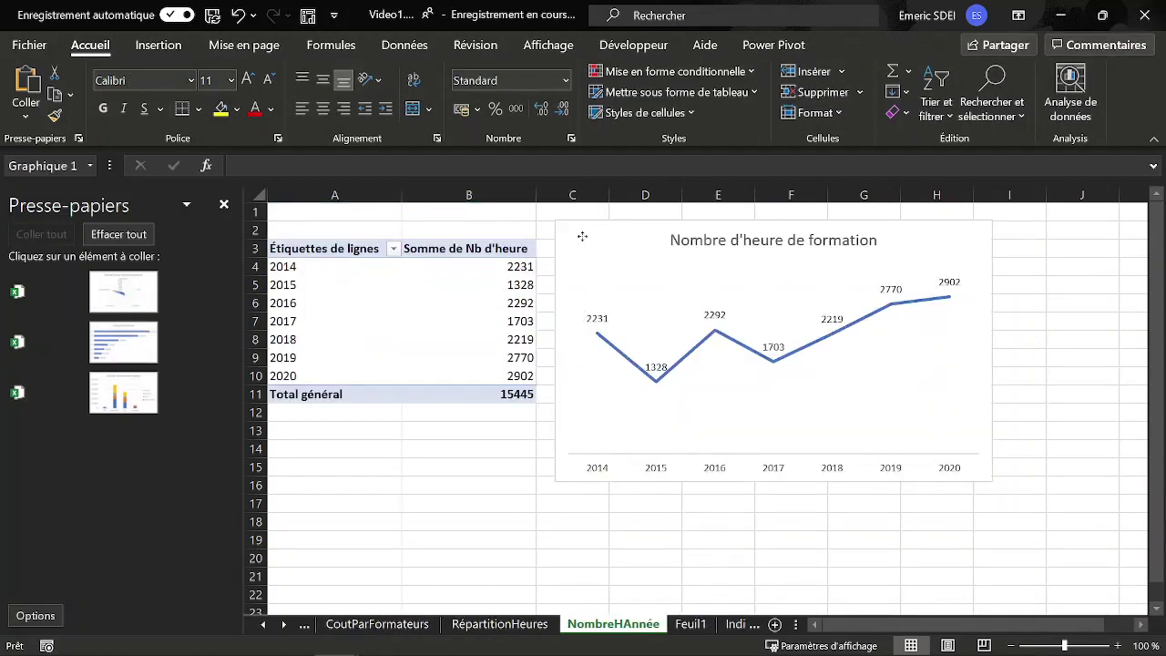
pyautogui.hotkey('ctrl', 'c')
pyautogui.hotkey('ctrl', 'x')
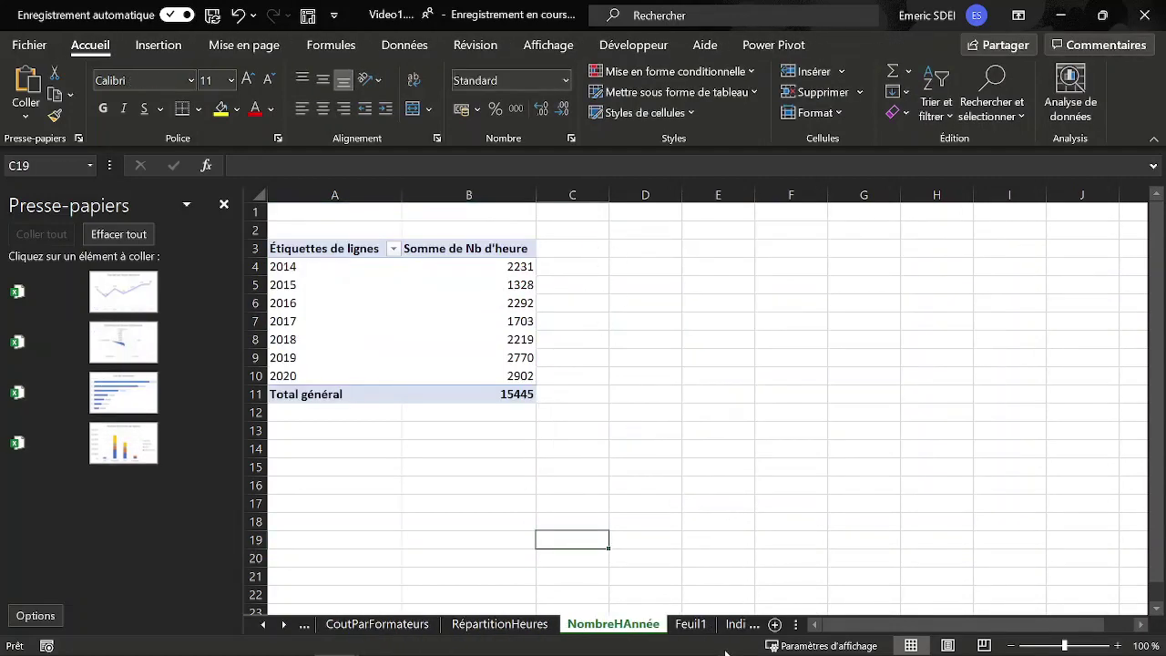
# Step: Paste the "Nombre d'heure de formation" chart at D2 of the Indicateur sheet and move it down to about C8
pyautogui.click(285, 625)
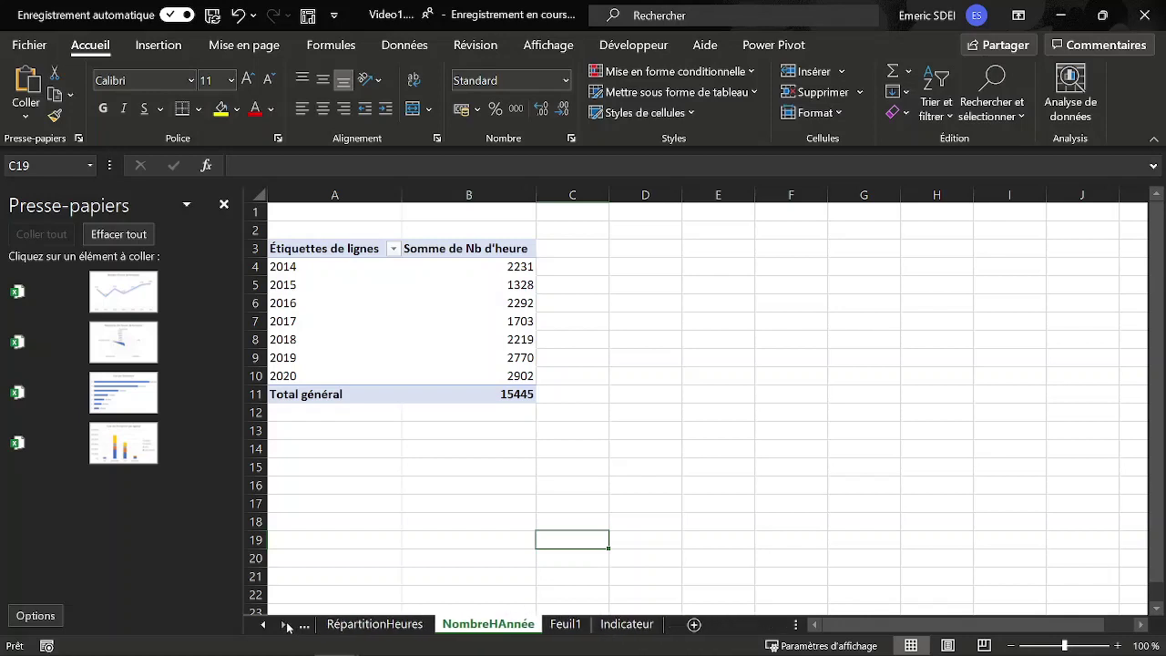
pyautogui.click(629, 626)
pyautogui.click(523, 232)
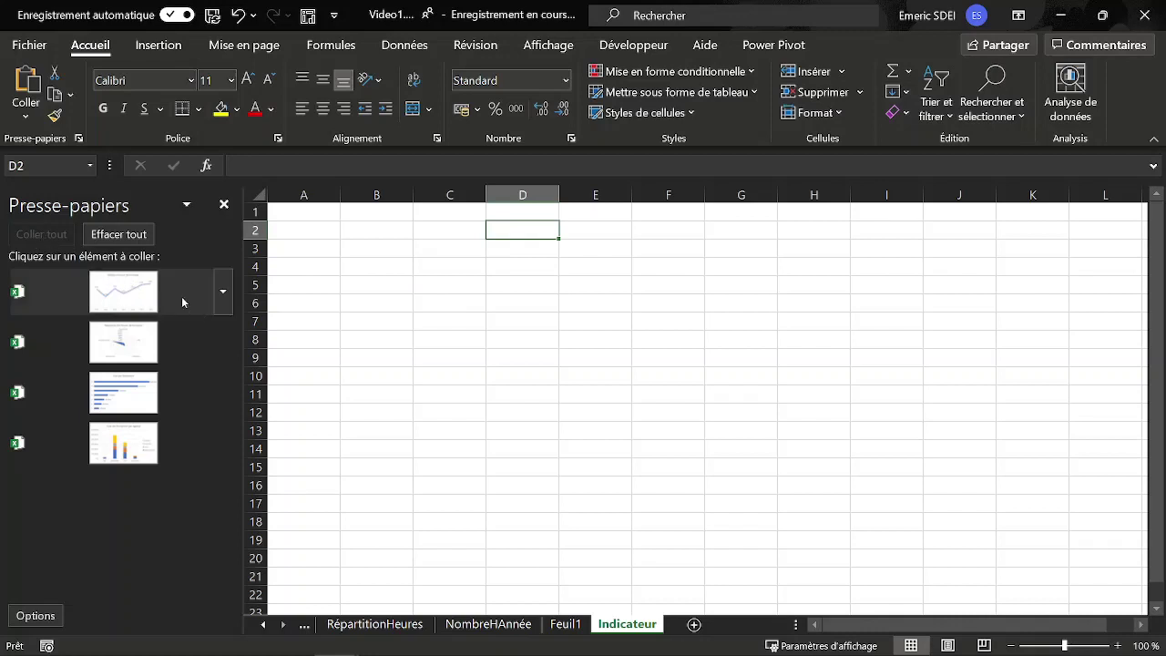
pyautogui.click(127, 294)
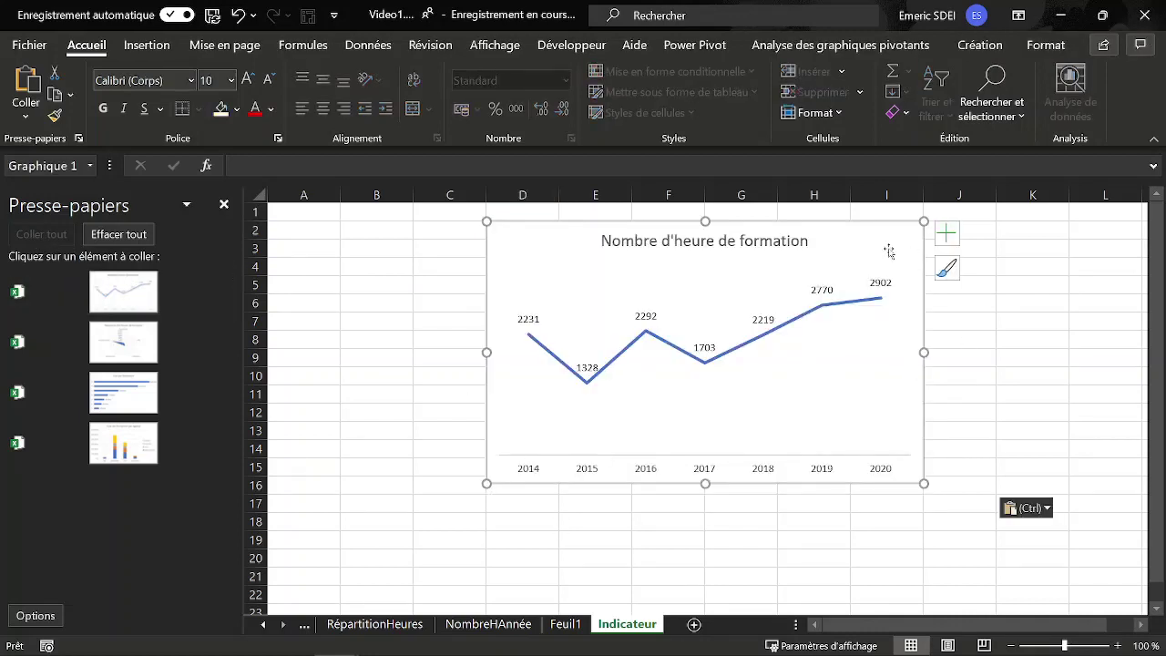
pyautogui.moveTo(545, 236); pyautogui.dragTo(466, 335)
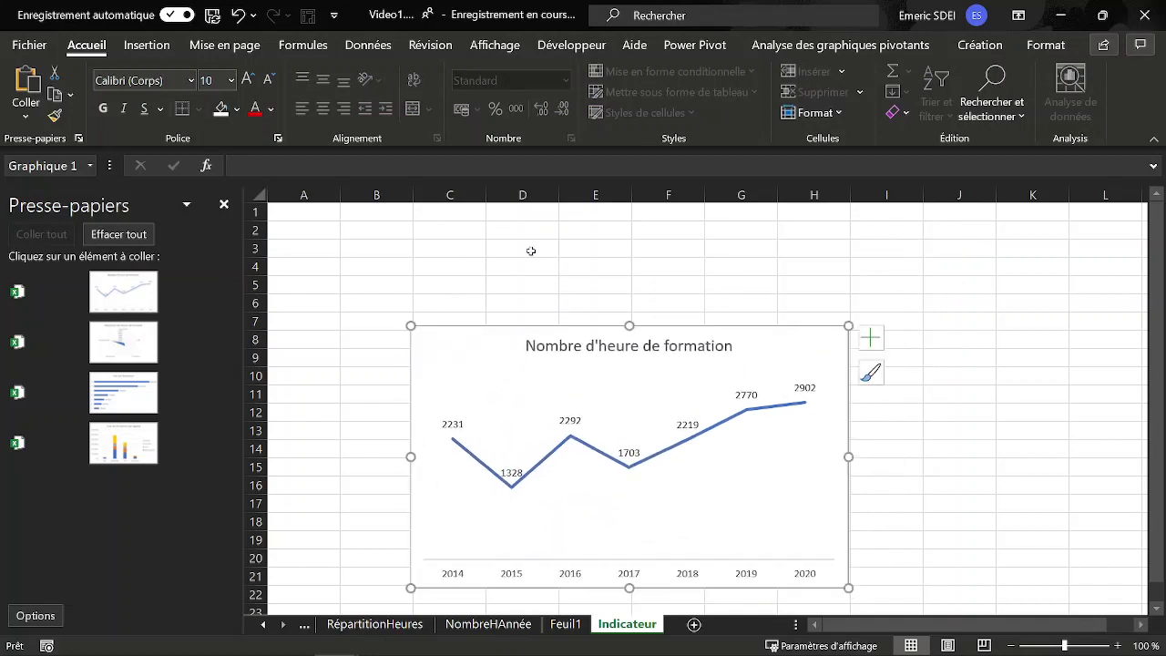
# Step: Paste the radar chart at D6, the trainer cost chart at E4 and the agency cost chart at G2, and close the clipboard pane
pyautogui.click(510, 305)
pyautogui.click(137, 355)
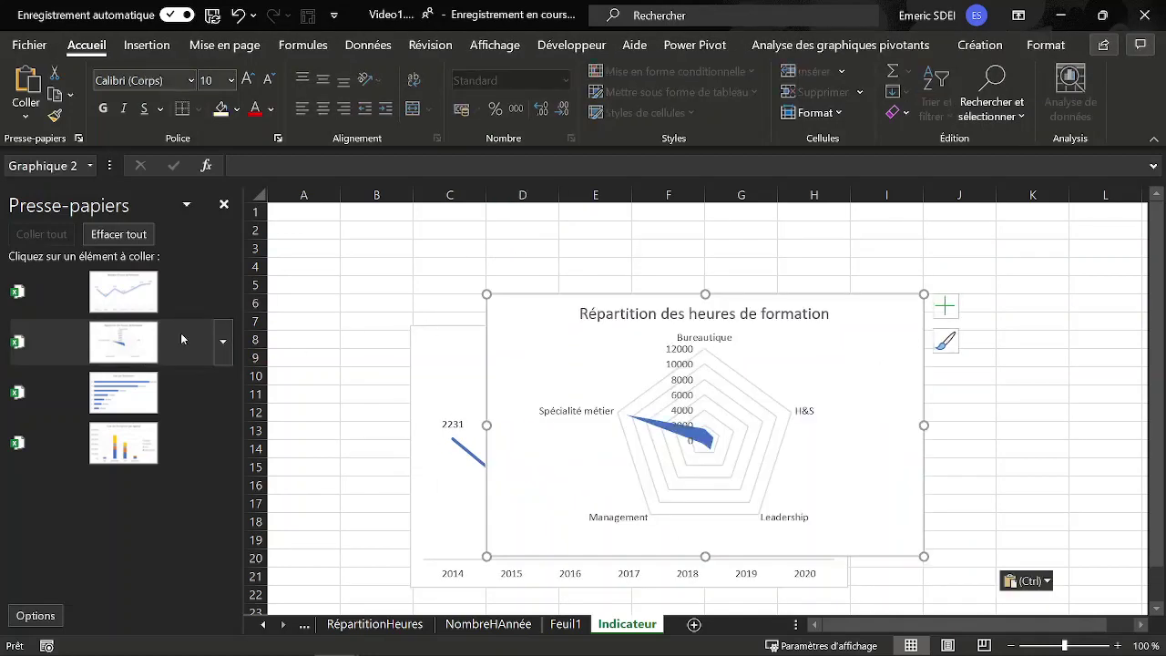
pyautogui.click(601, 261)
pyautogui.click(127, 394)
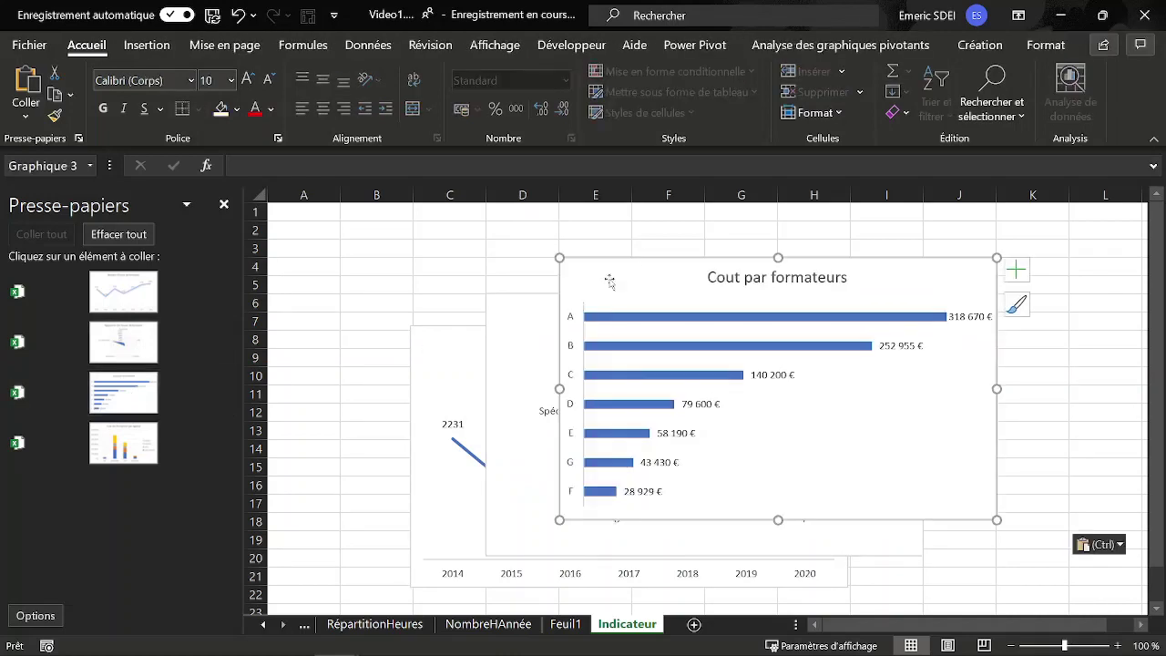
pyautogui.click(717, 232)
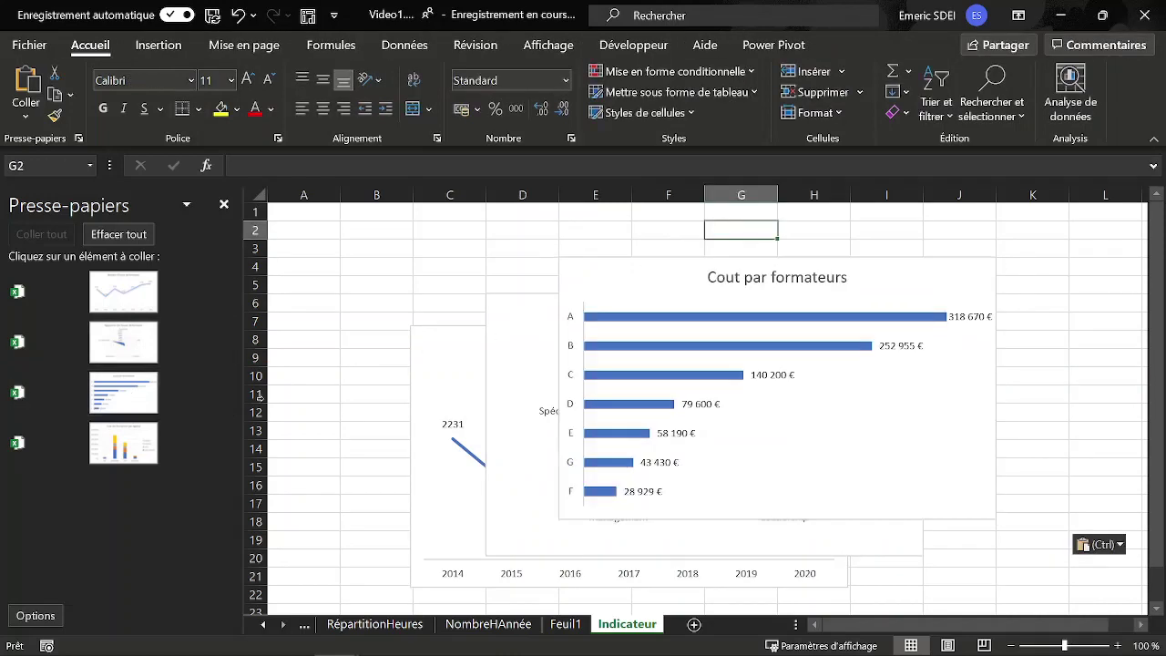
pyautogui.click(123, 444)
pyautogui.click(594, 237)
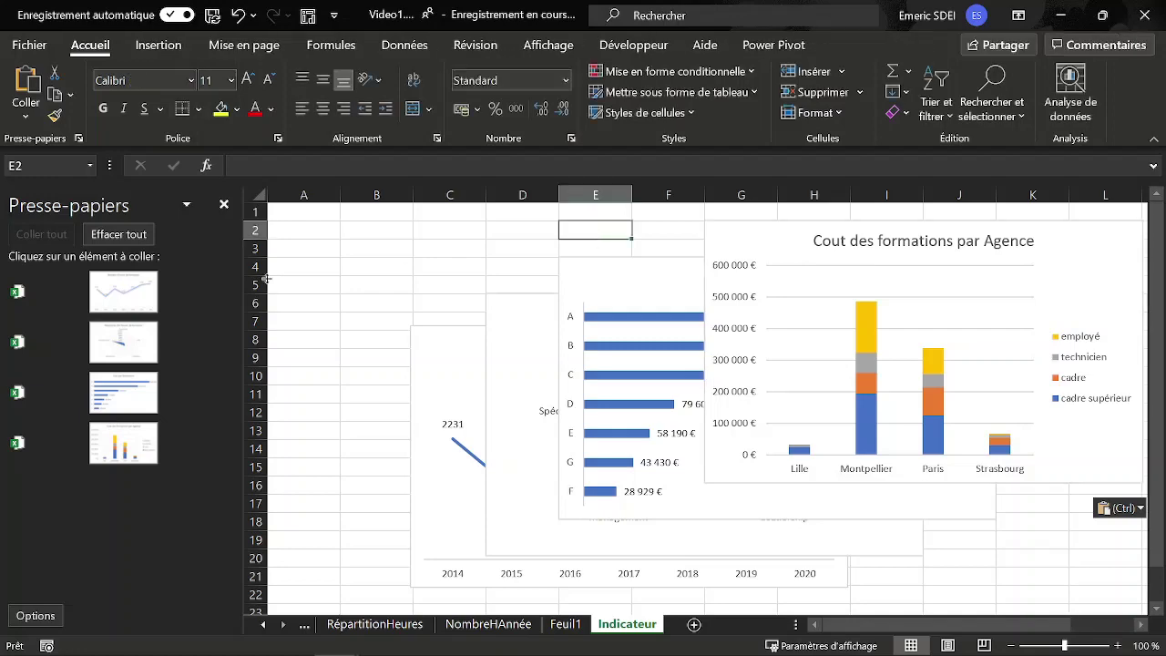
pyautogui.click(223, 204)
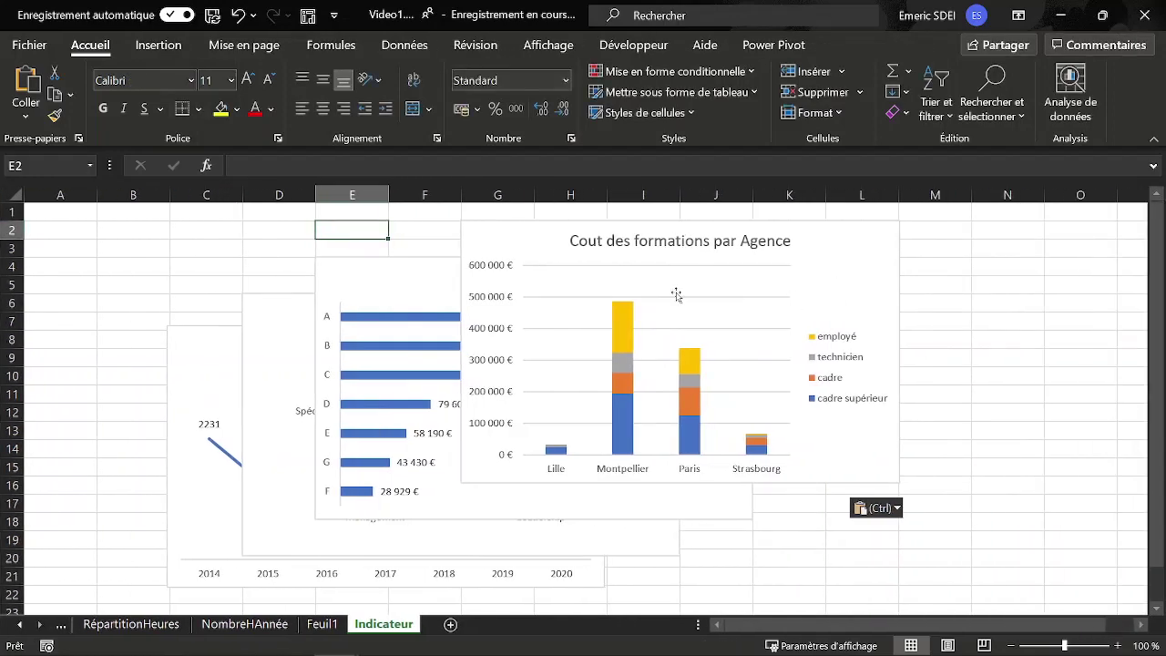
# Step: Move the "Cout des formations par Agence" chart to E1 and the "Cout par formateurs" chart beside it at about K1
pyautogui.moveTo(513, 237); pyautogui.dragTo(338, 215)
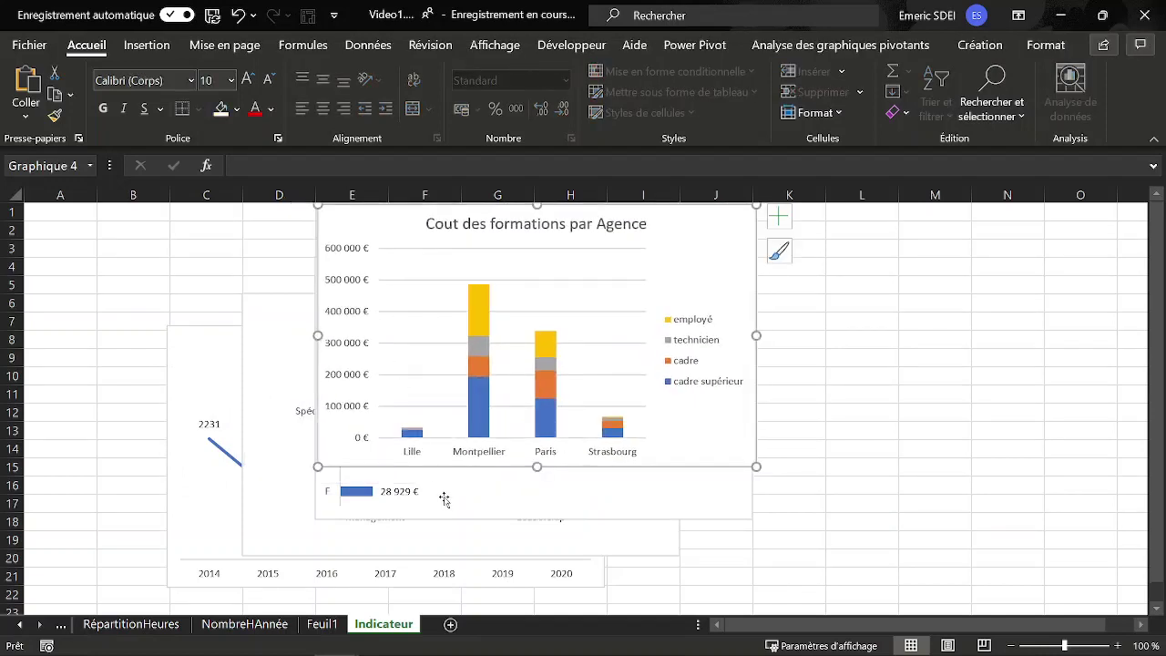
pyautogui.click(456, 524)
pyautogui.click(372, 516)
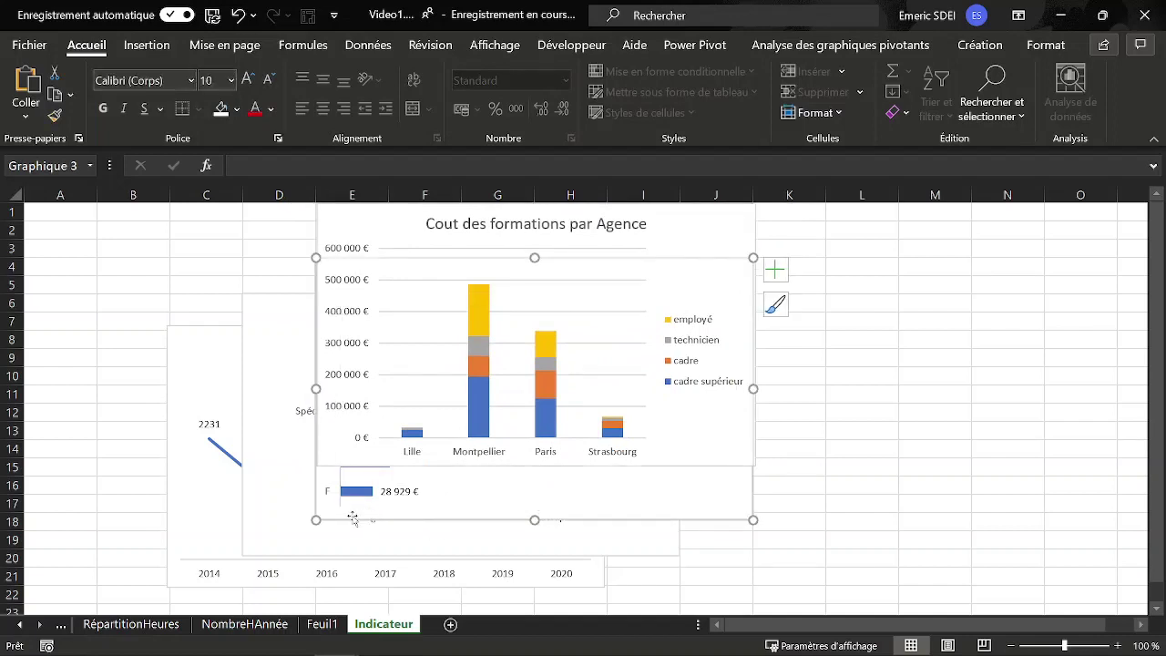
pyautogui.moveTo(383, 526); pyautogui.dragTo(793, 457)
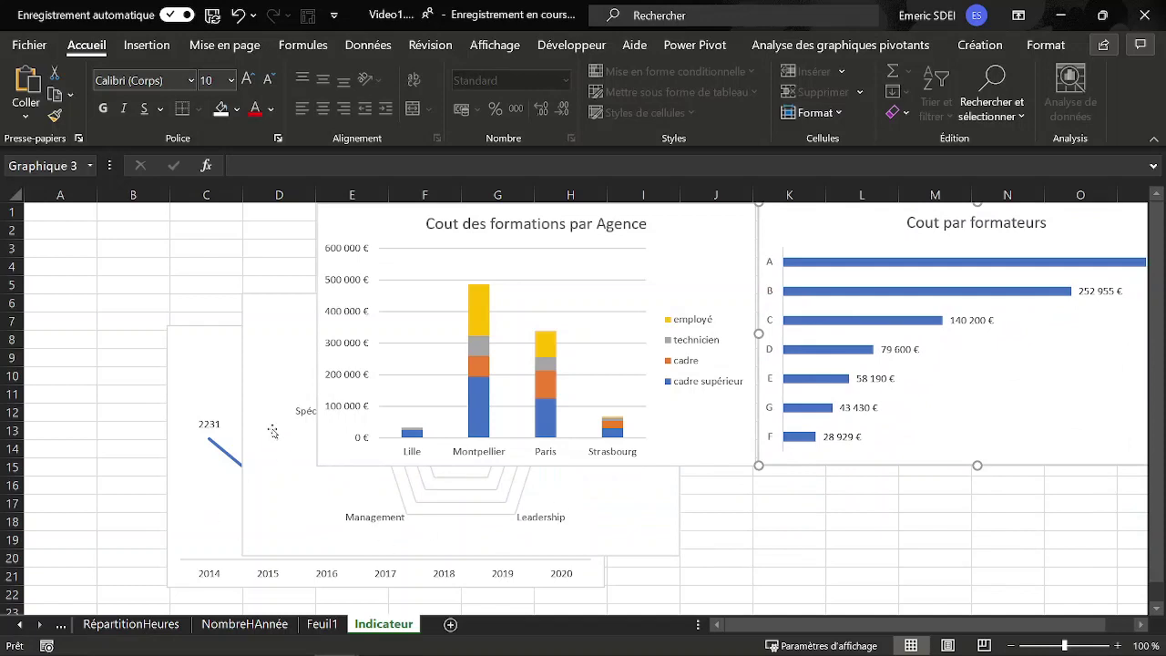
# Step: Reduce the height of both cost charts together so they end at the bottom of row 10
pyautogui.click(683, 449)
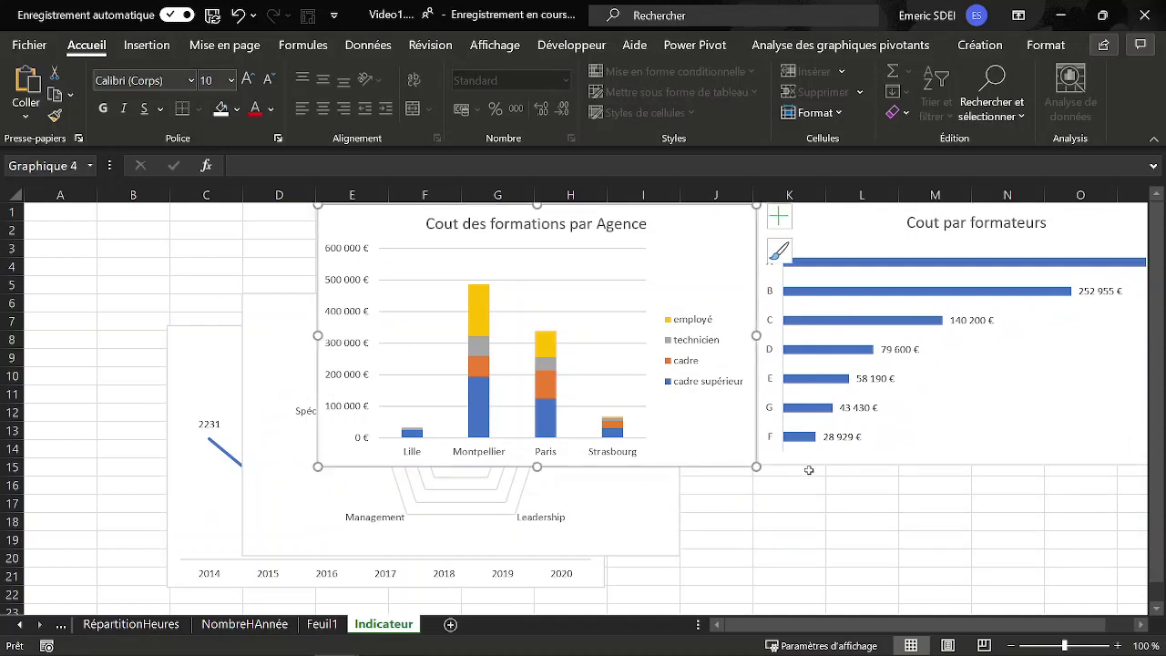
pyautogui.keyDown('ctrl'); pyautogui.click(1014, 459); pyautogui.keyUp('ctrl')
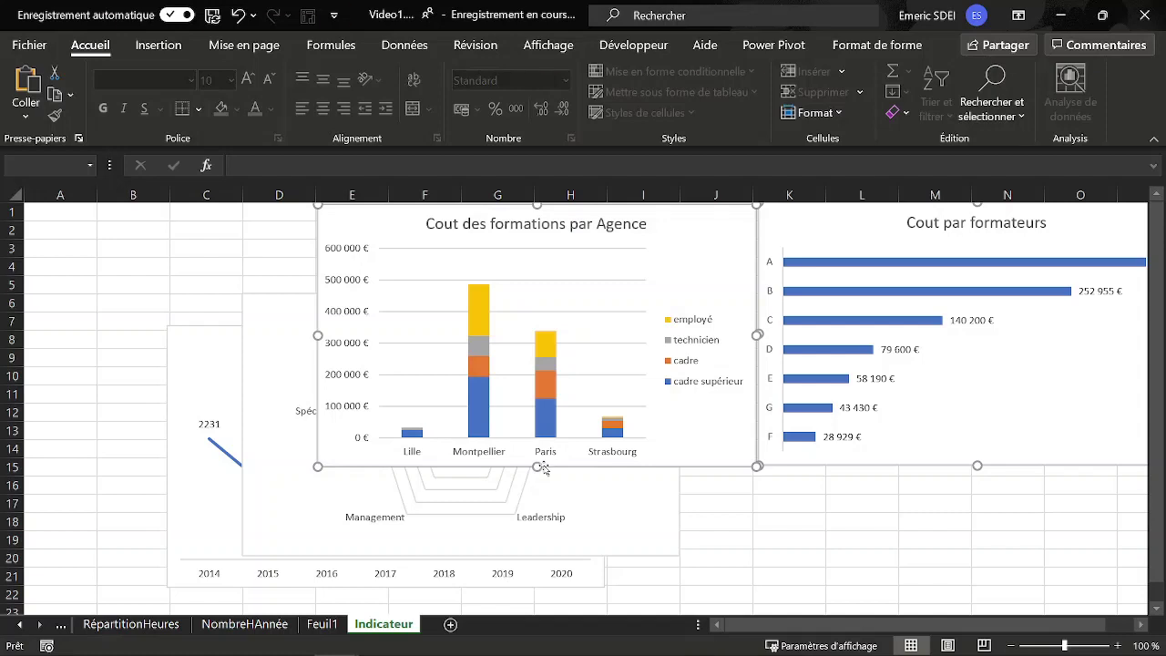
pyautogui.moveTo(541, 467); pyautogui.dragTo(529, 412)
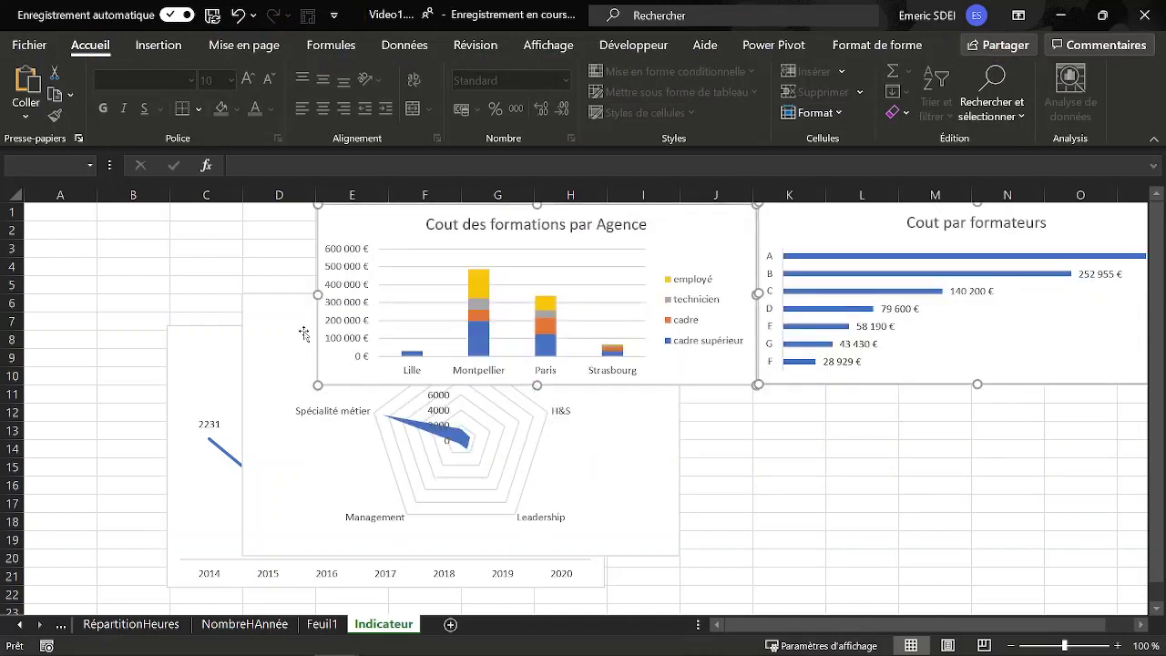
# Step: Place the radar chart under "Cout par formateurs" and the "Nombre d'heure de formation" chart at E11 under the agency cost chart
pyautogui.click(269, 308)
pyautogui.moveTo(269, 307); pyautogui.dragTo(774, 398)
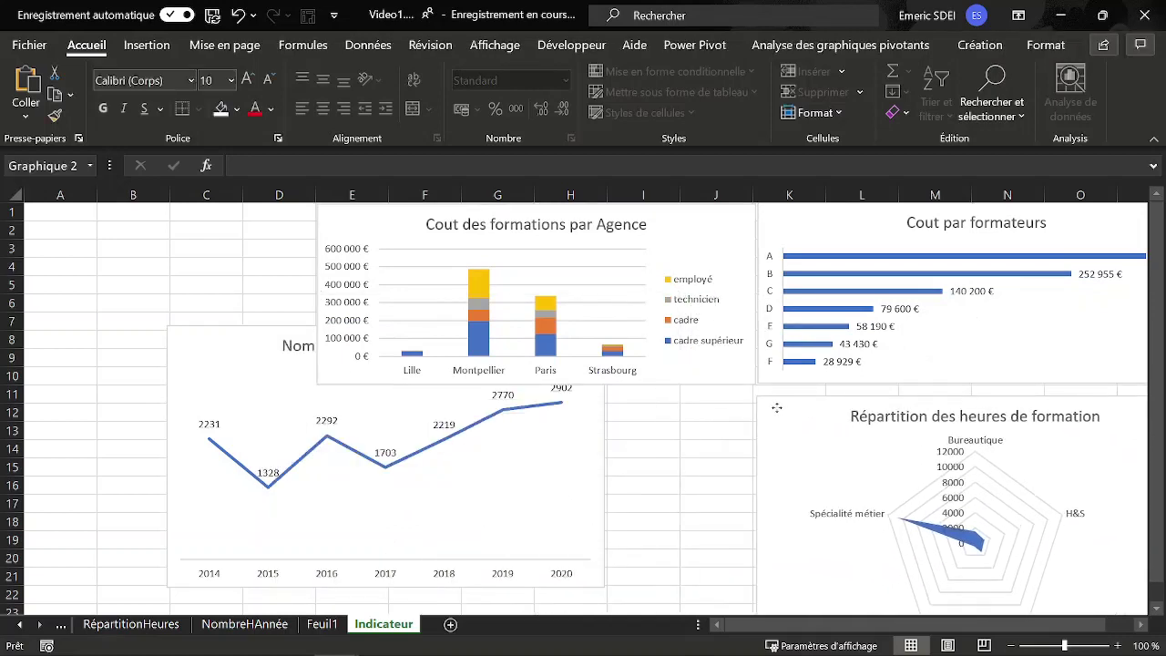
pyautogui.moveTo(206, 335); pyautogui.dragTo(355, 395)
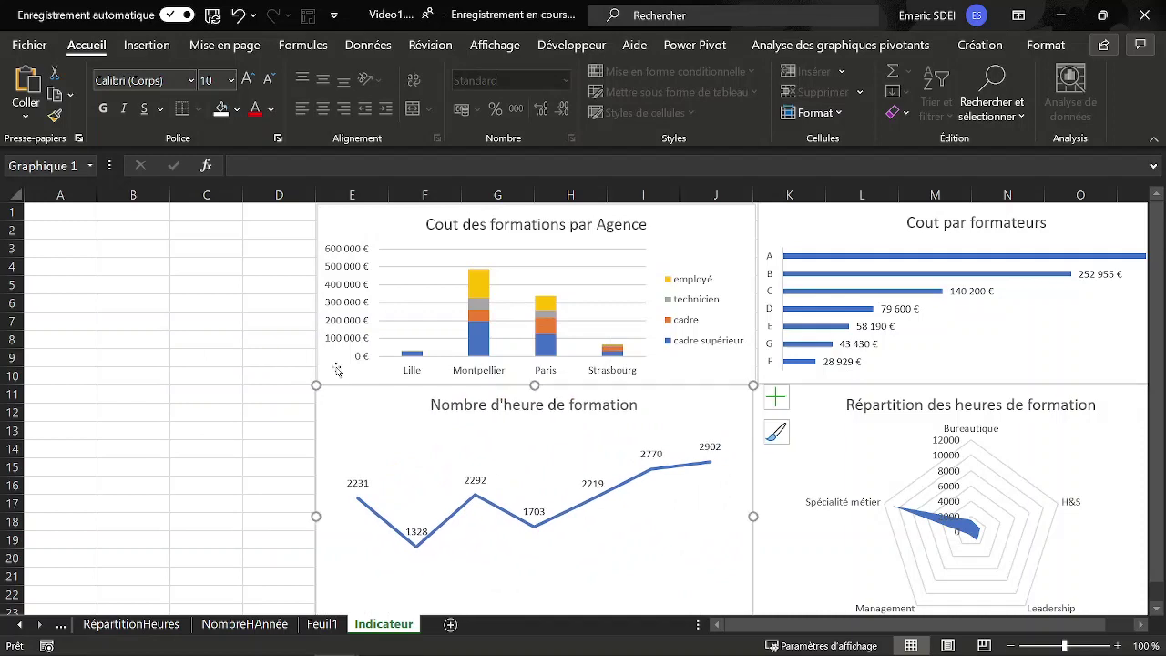
# Step: Align the side edges of the agency cost chart with columns E to J and start the trainer cost chart at column K
pyautogui.click(334, 372)
pyautogui.moveTo(318, 295); pyautogui.dragTo(316, 294)
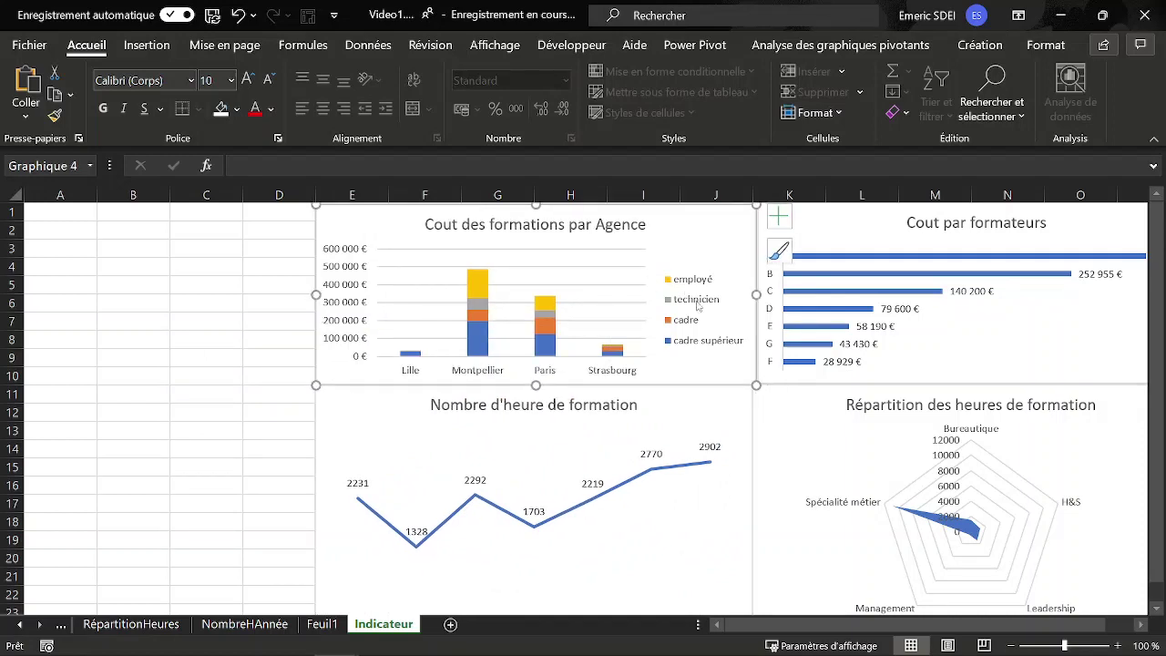
pyautogui.moveTo(755, 294); pyautogui.dragTo(751, 294)
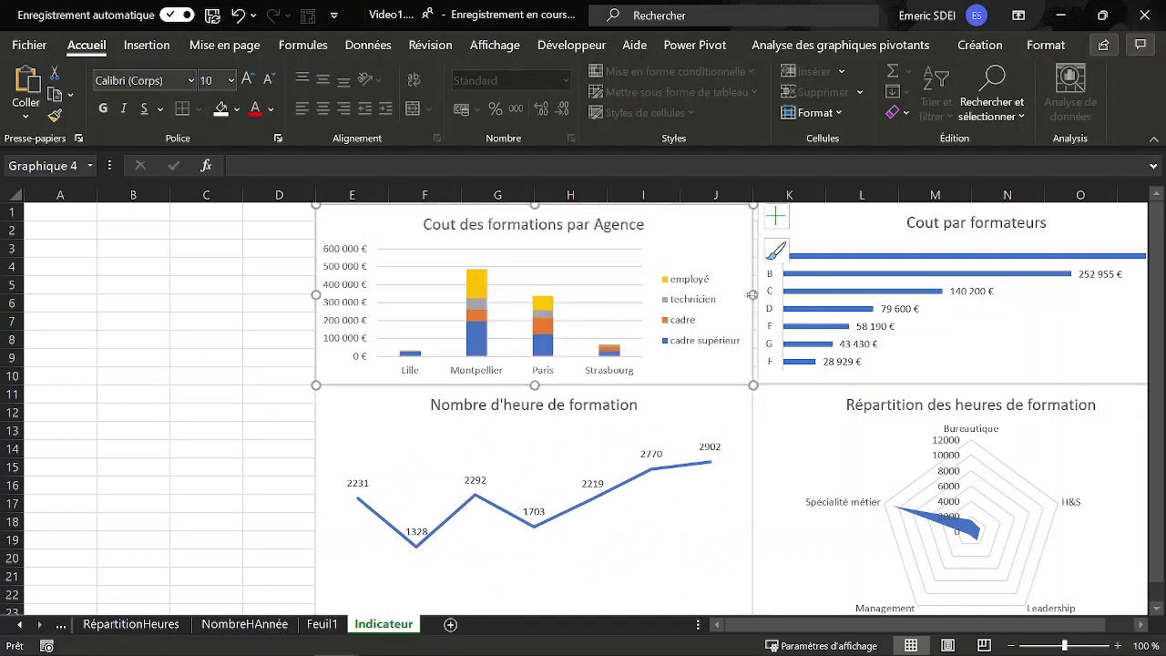
pyautogui.click(767, 279)
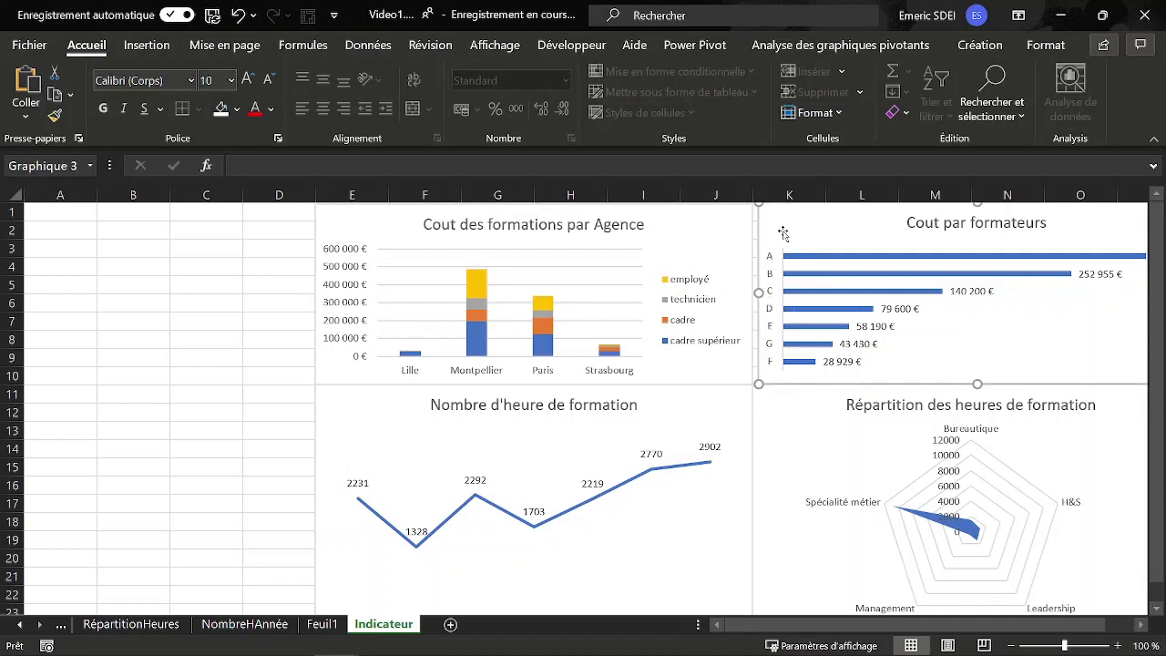
pyautogui.moveTo(759, 293); pyautogui.dragTo(754, 293)
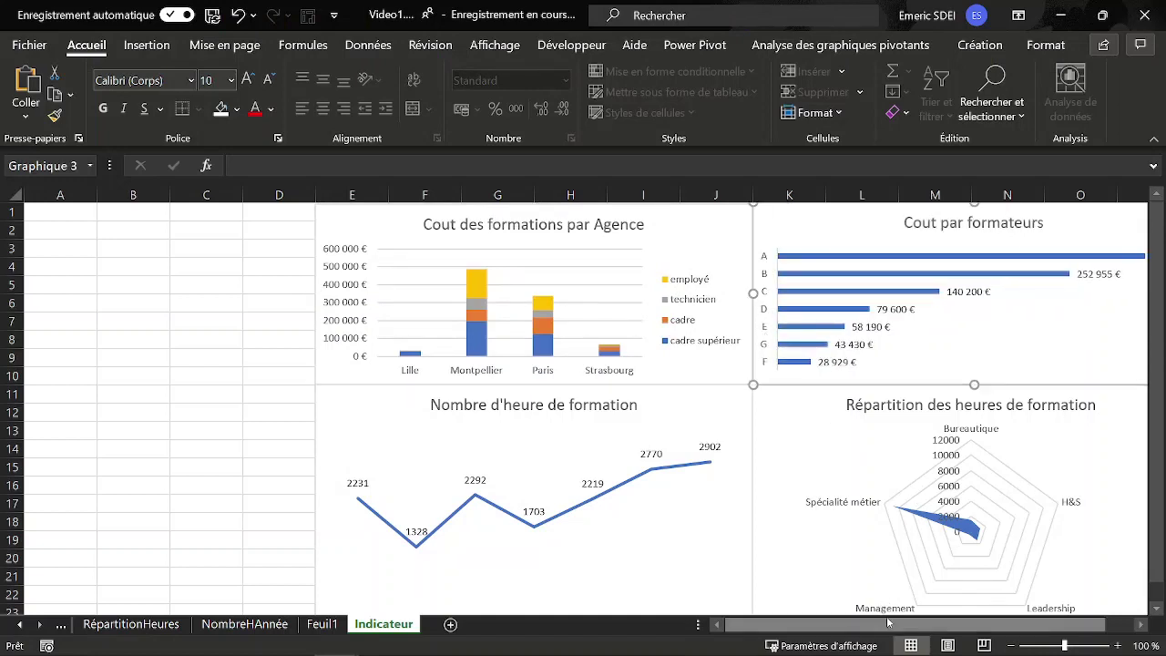
# Step: Narrow the "Cout par formateurs" and "Répartition des heures de formation" charts to end at the edge of column O, then deselect them
pyautogui.moveTo(898, 625); pyautogui.dragTo(954, 627)
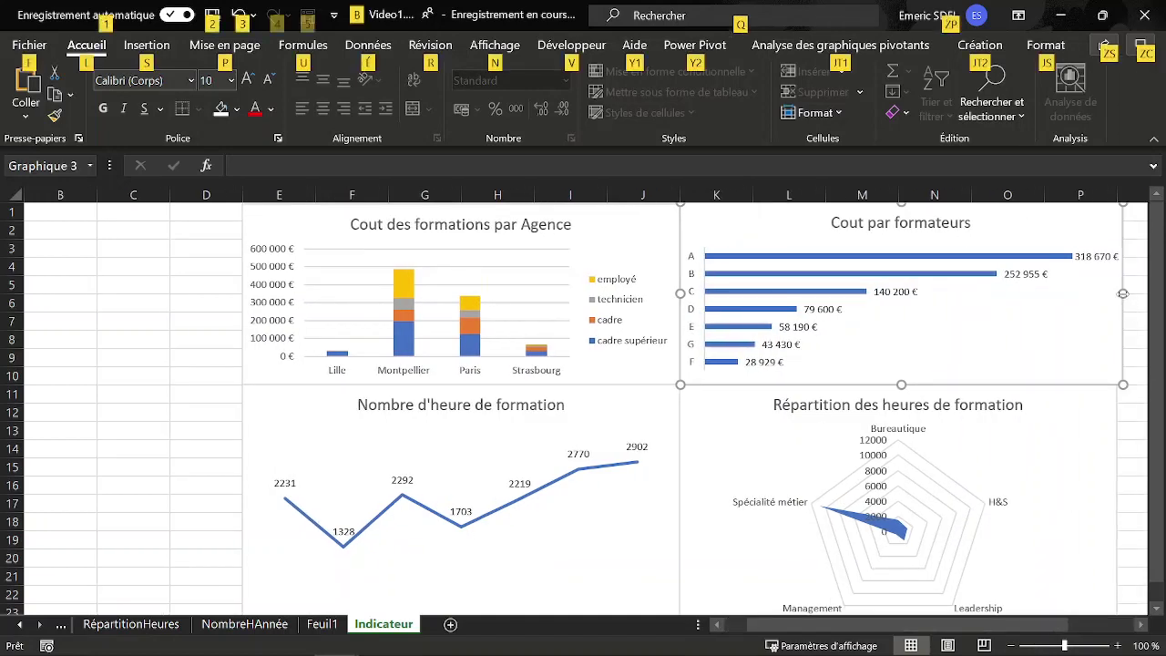
pyautogui.moveTo(1123, 296); pyautogui.dragTo(1045, 293)
pyautogui.click(1089, 398)
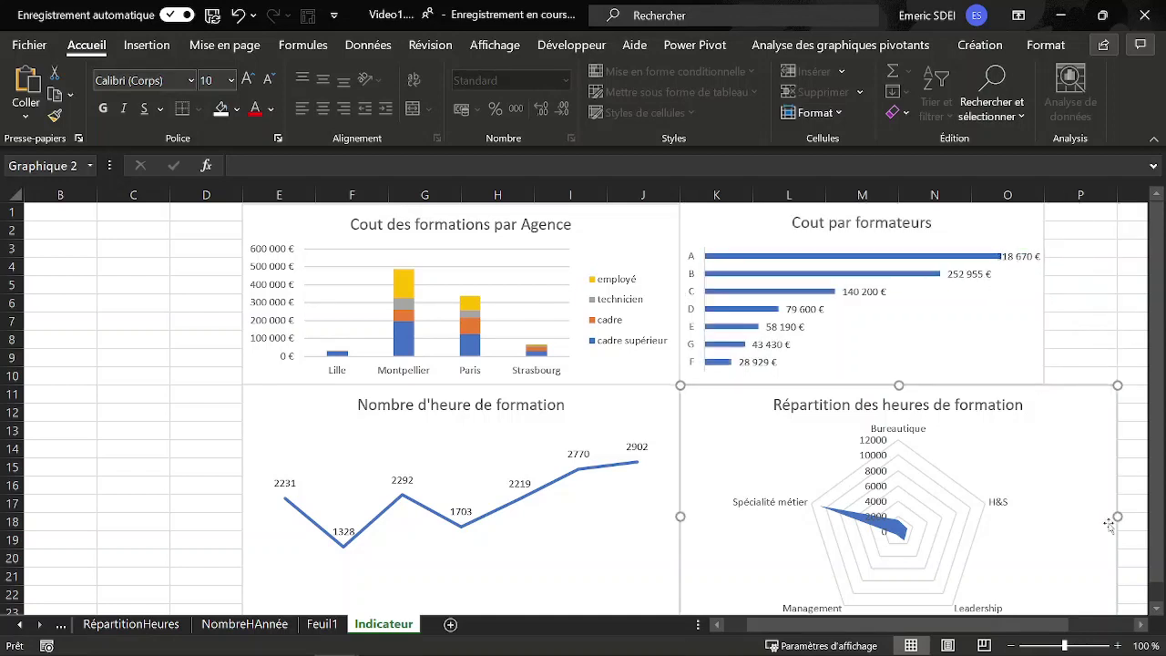
pyautogui.moveTo(1119, 516); pyautogui.dragTo(1046, 516)
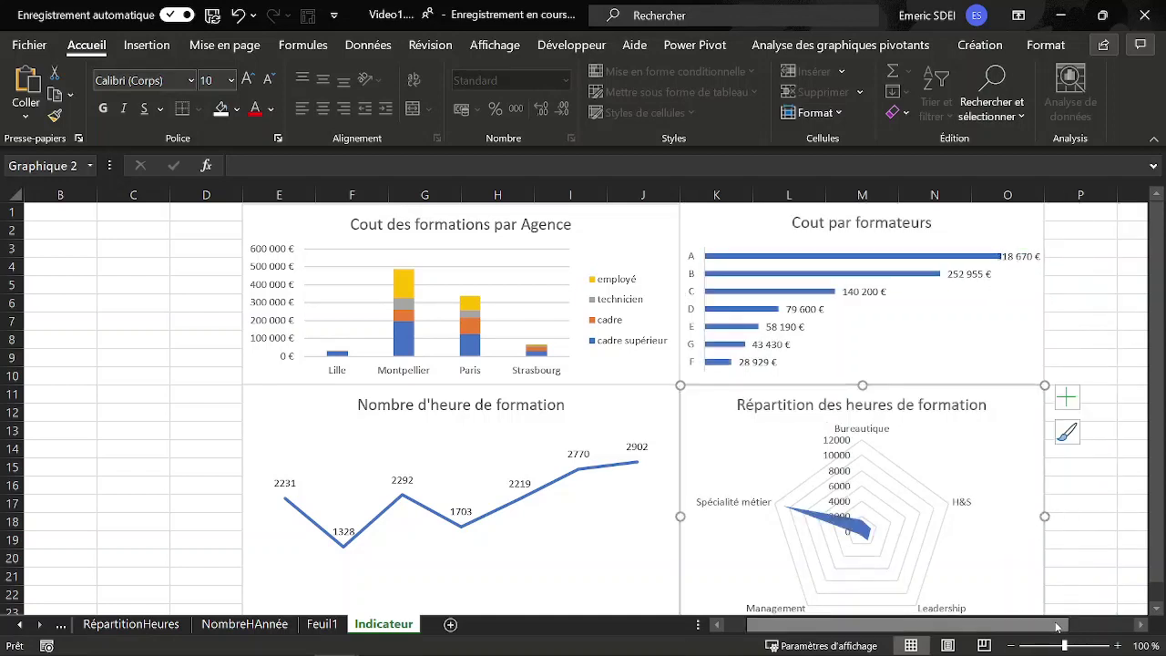
pyautogui.moveTo(1004, 629); pyautogui.dragTo(982, 629)
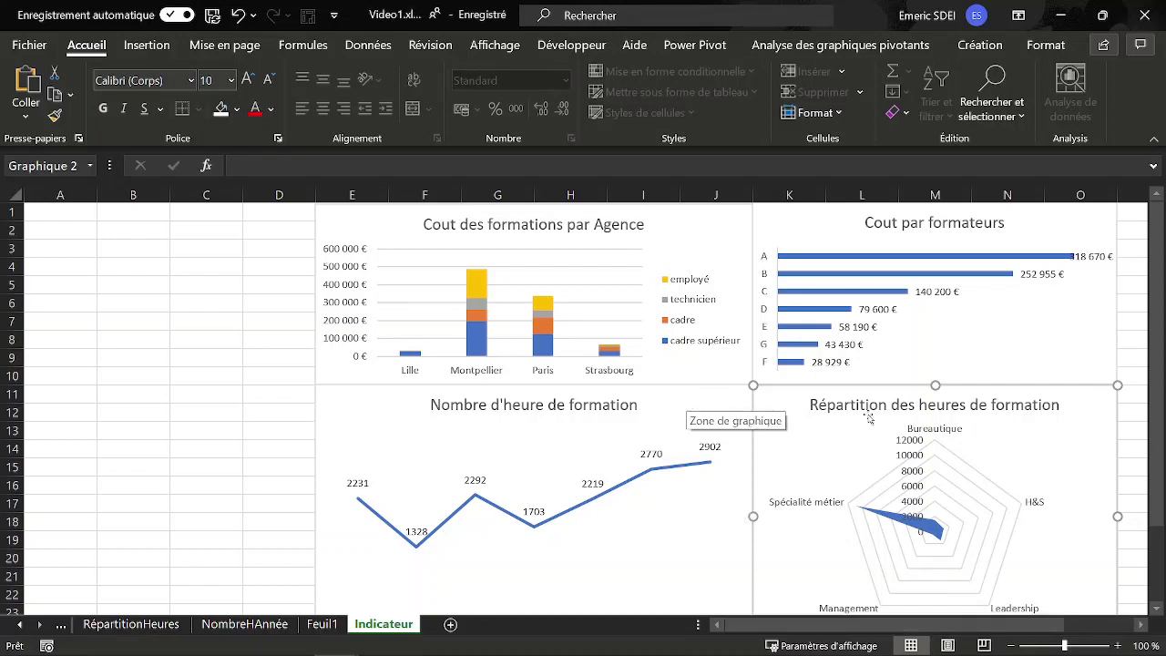
pyautogui.press('Escape')
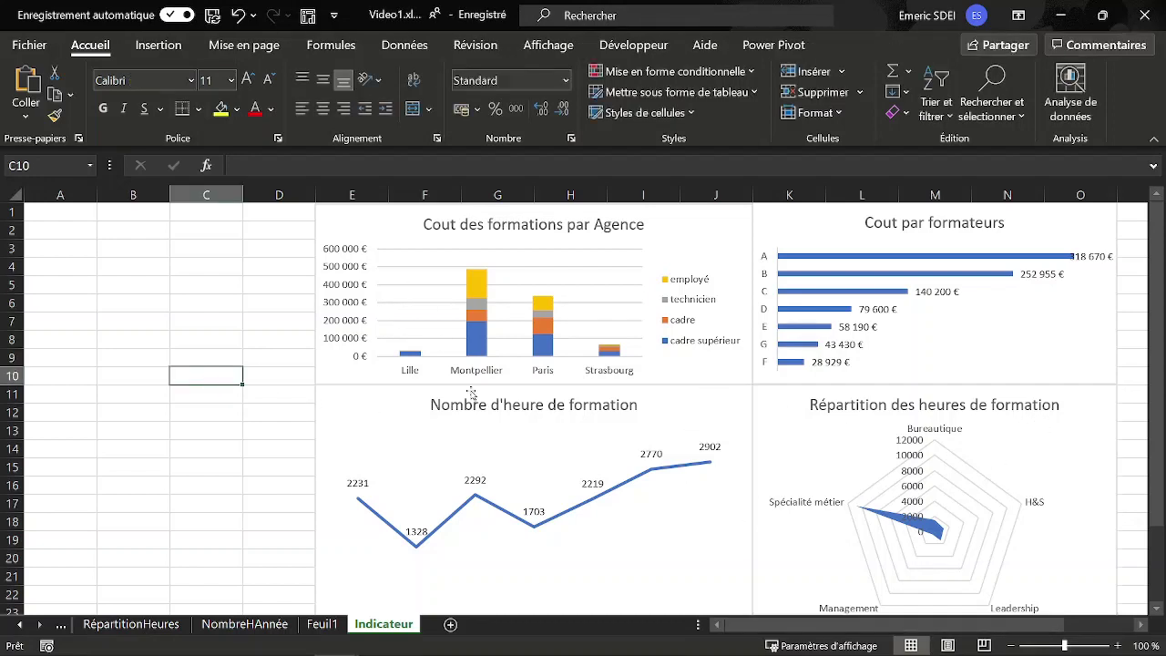
pyautogui.scroll(-2, 471, 393)
pyautogui.scroll(2, 521, 422)
pyautogui.click(238, 287)
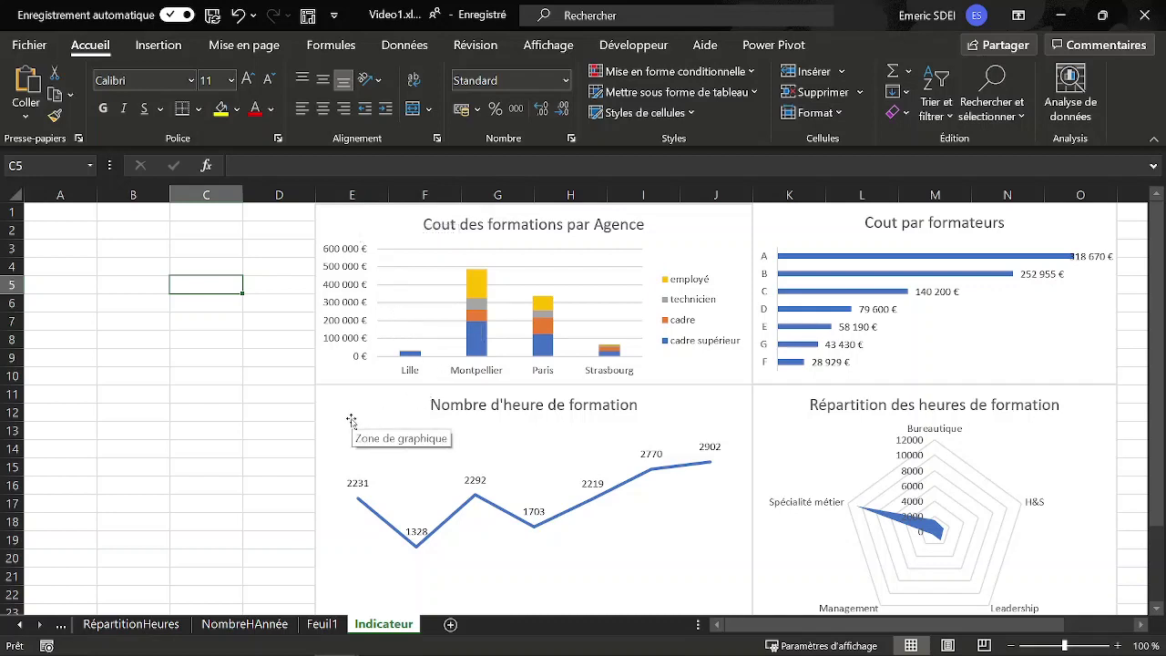
# Step: Insert slicers for Année, Qualification, SITE, type de formation and Formateur from the "Cout des formations par Agence" chart
pyautogui.rightClick(338, 373)
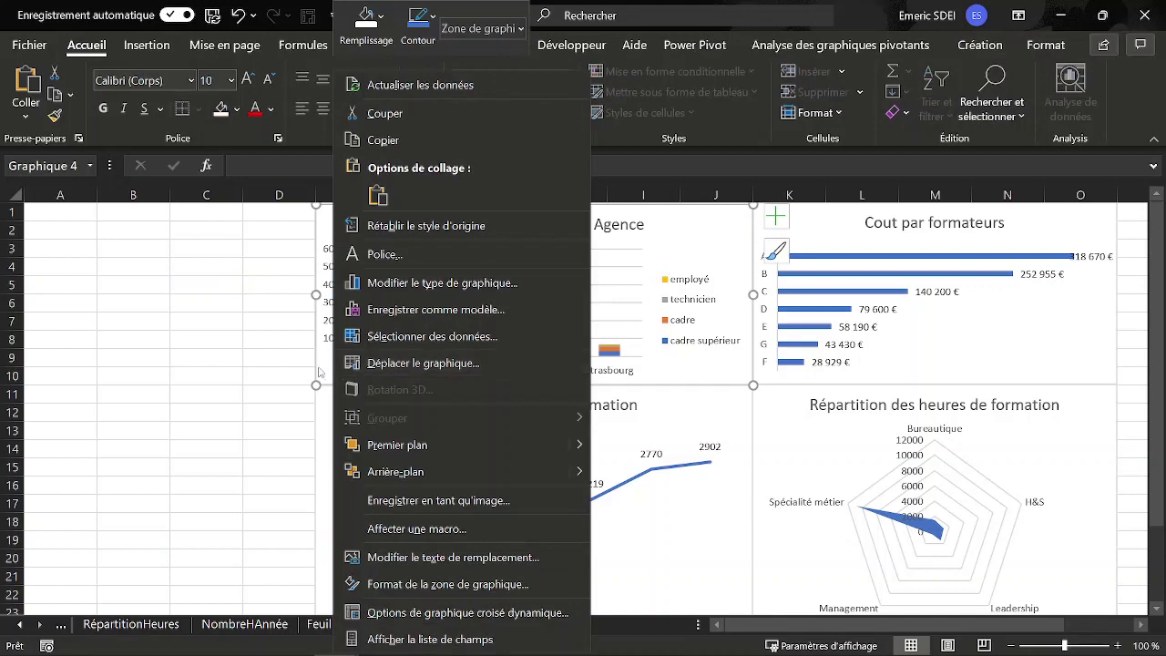
pyautogui.click(875, 13)
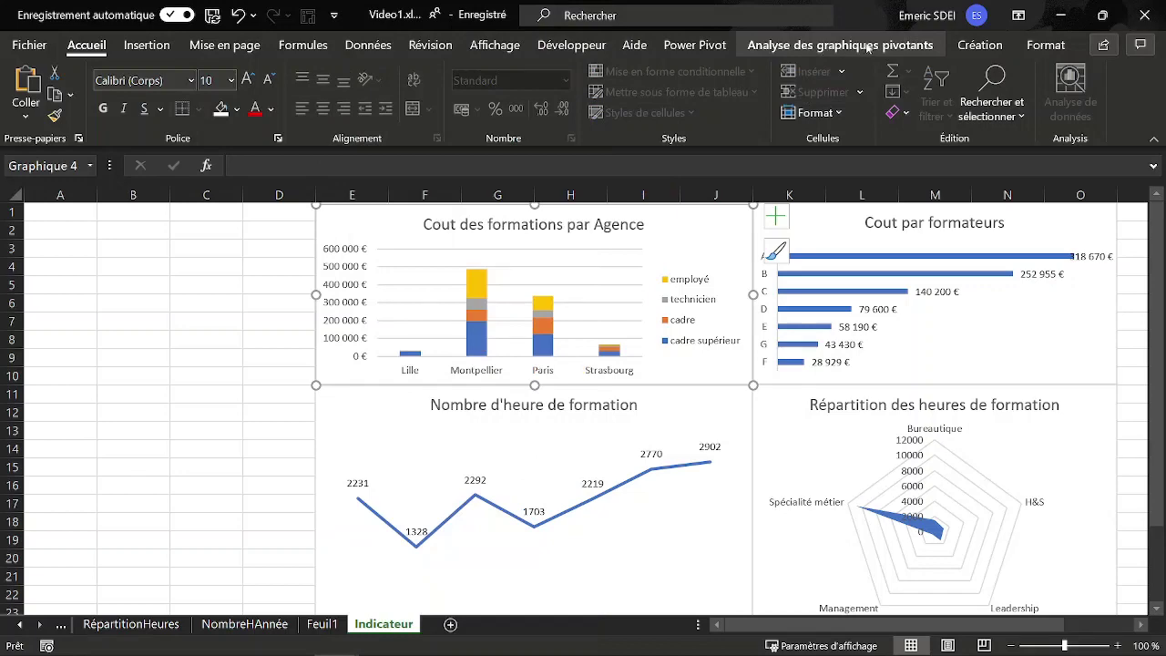
pyautogui.click(867, 46)
pyautogui.click(513, 73)
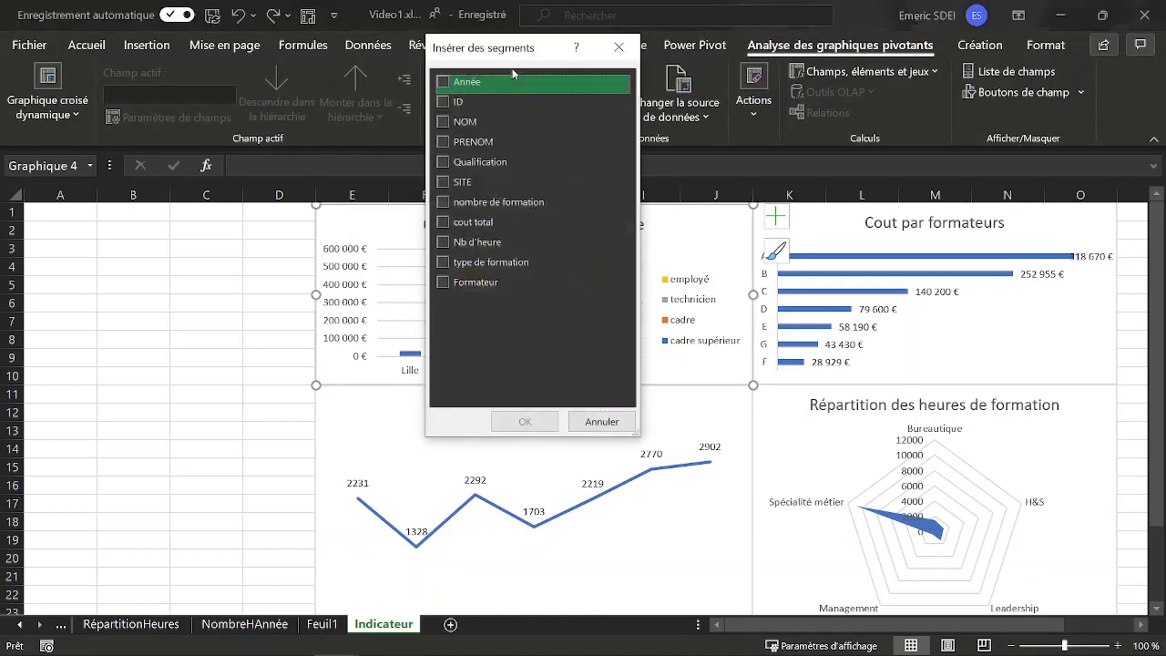
pyautogui.click(444, 83)
pyautogui.click(443, 164)
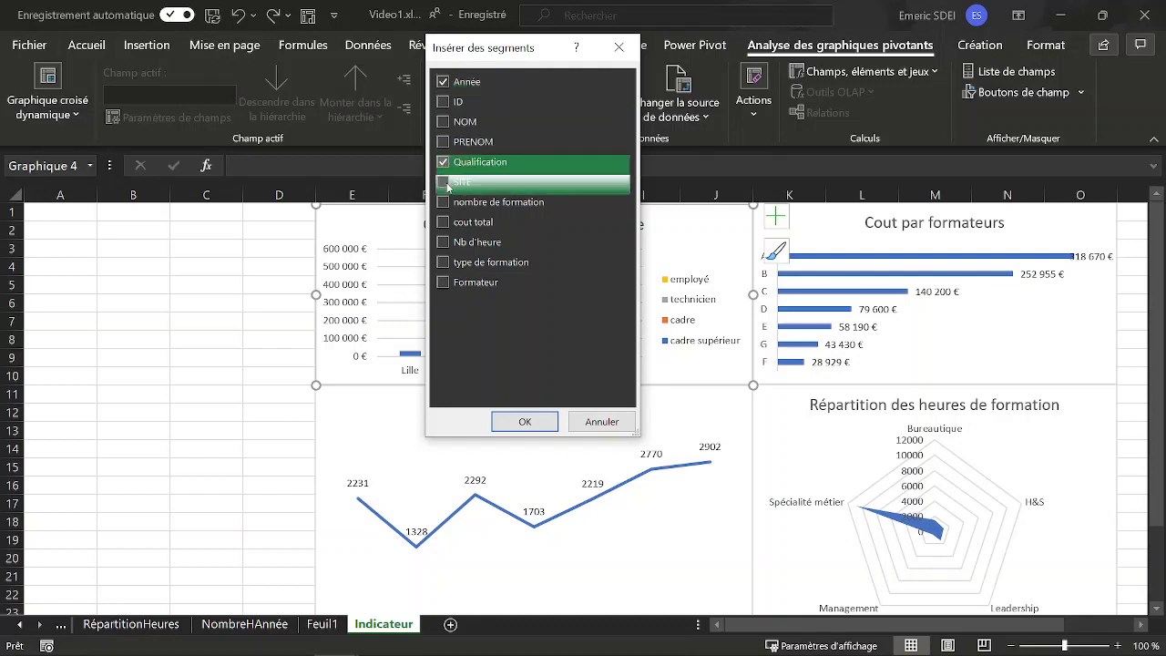
pyautogui.click(446, 185)
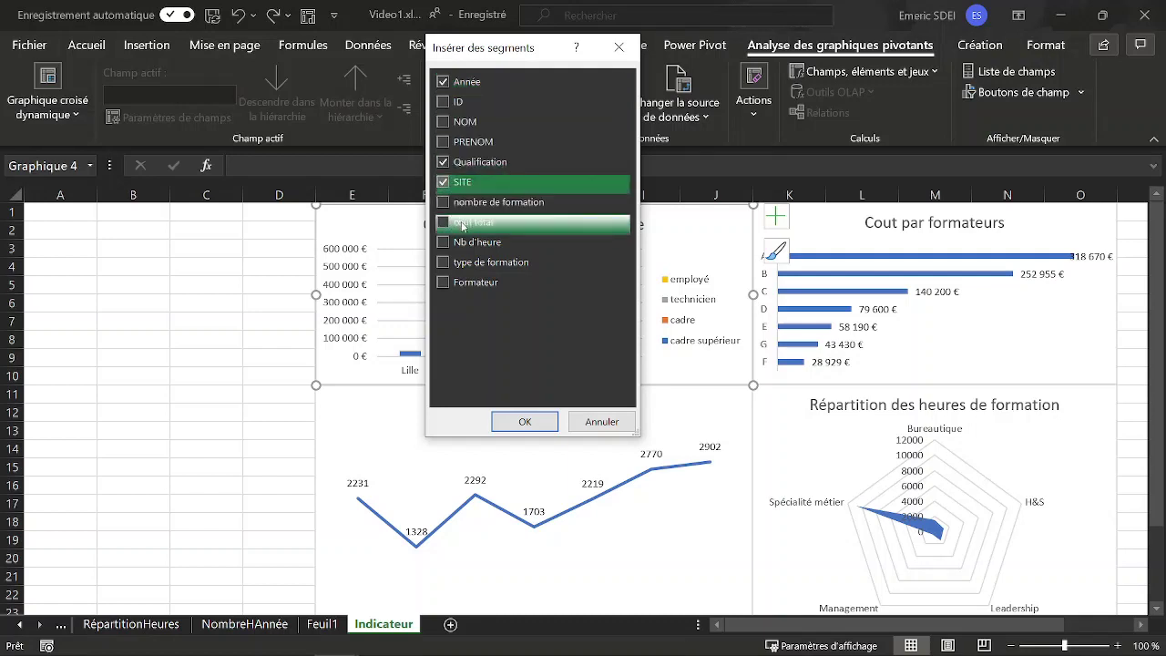
pyautogui.click(445, 263)
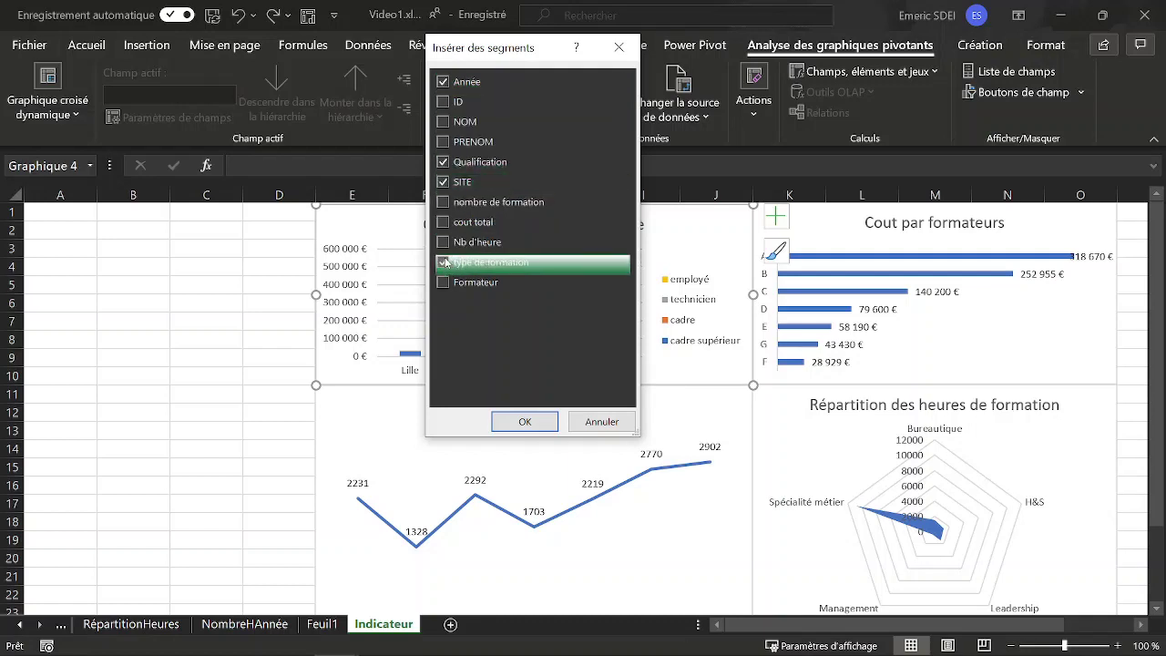
pyautogui.click(445, 285)
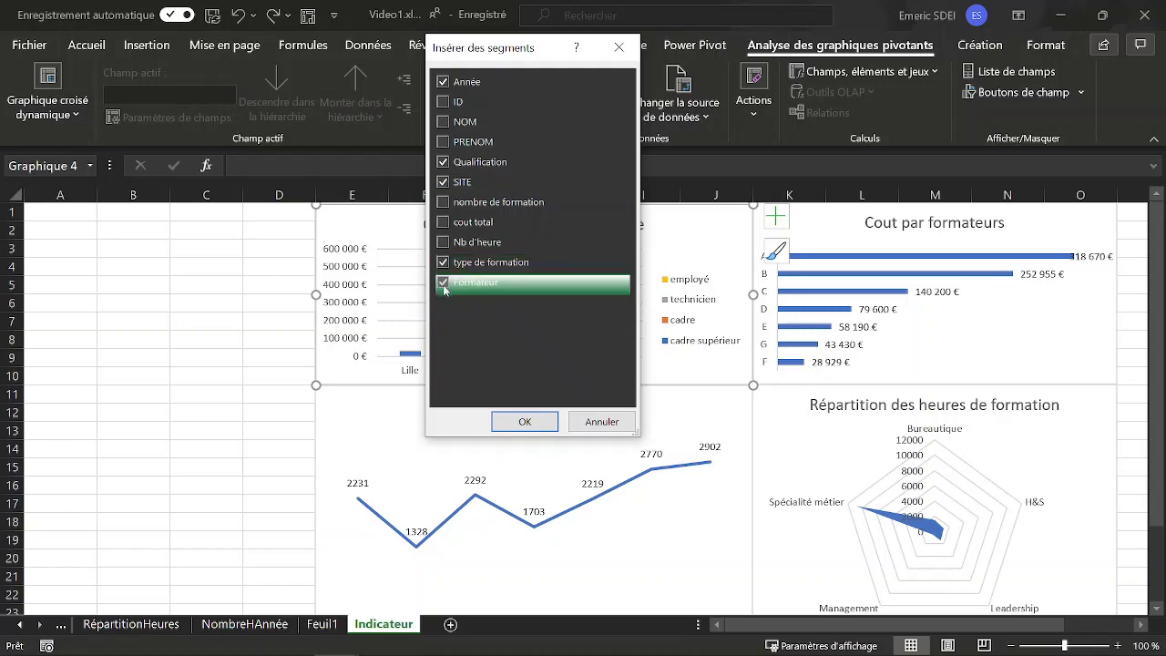
pyautogui.click(525, 421)
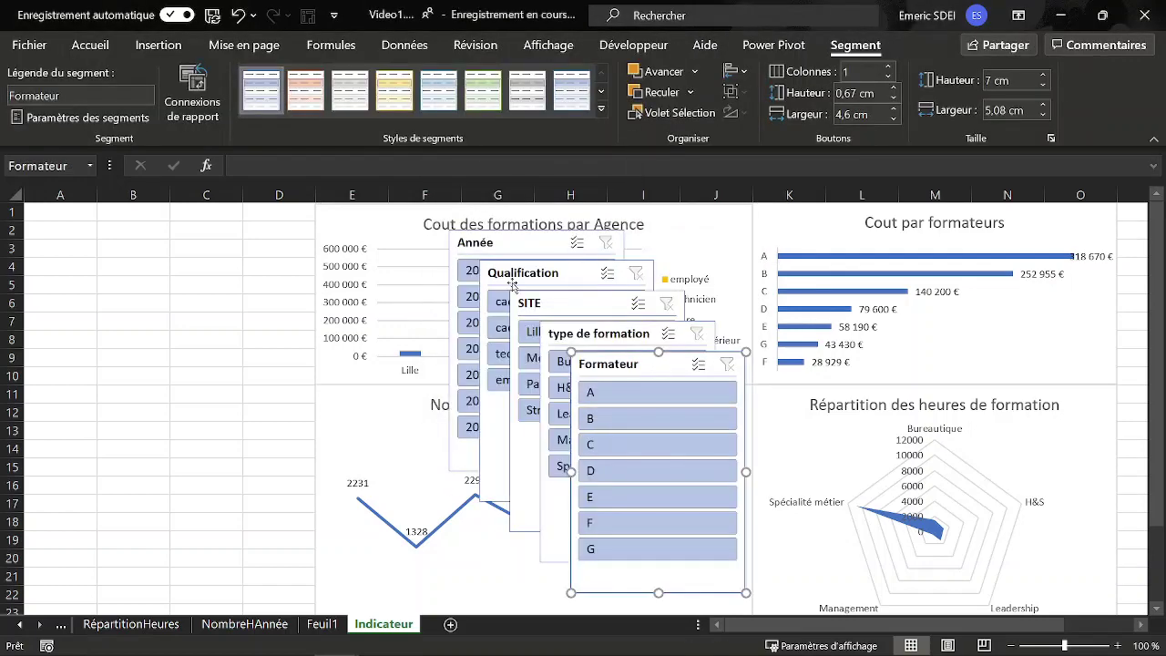
# Step: Move the Année slicer out of the stack to column A and reshape it to about 13.49 cm wide and 1.84 cm high
pyautogui.click(525, 248)
pyautogui.moveTo(519, 240); pyautogui.dragTo(123, 380)
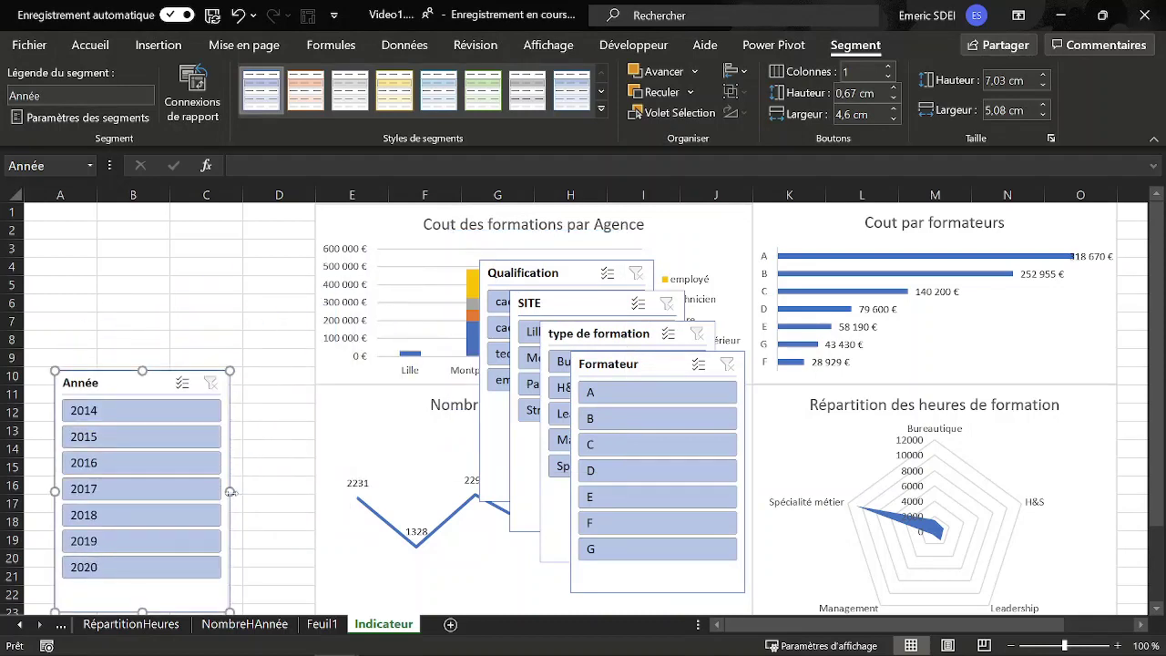
pyautogui.moveTo(231, 492); pyautogui.dragTo(519, 489)
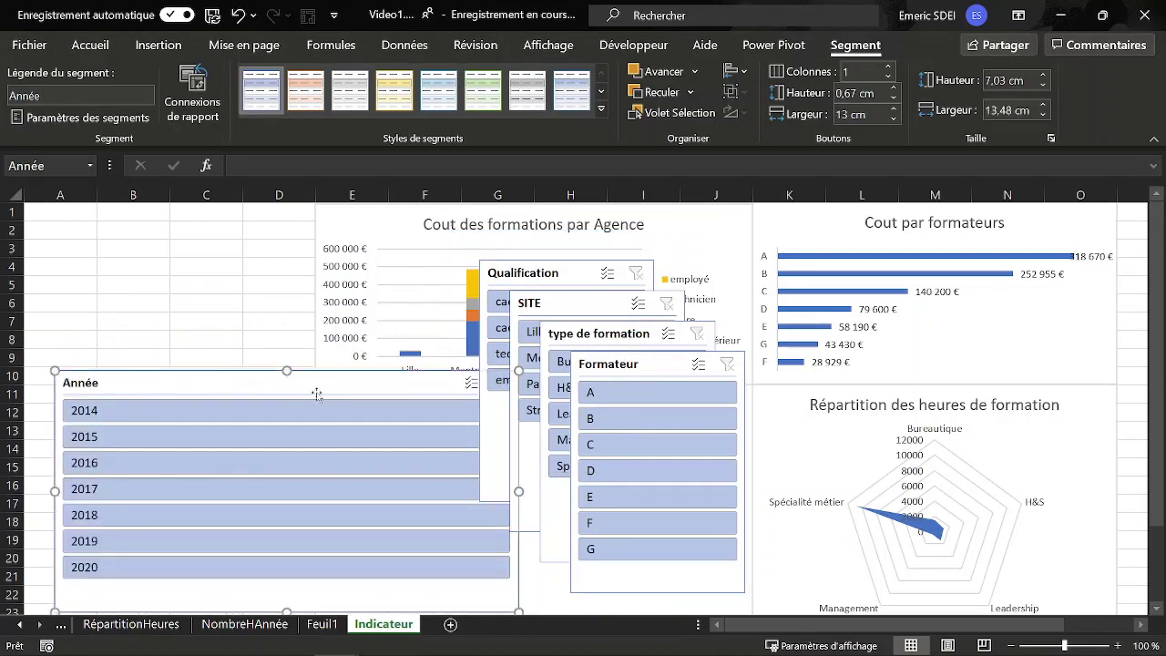
pyautogui.moveTo(287, 371); pyautogui.dragTo(302, 549)
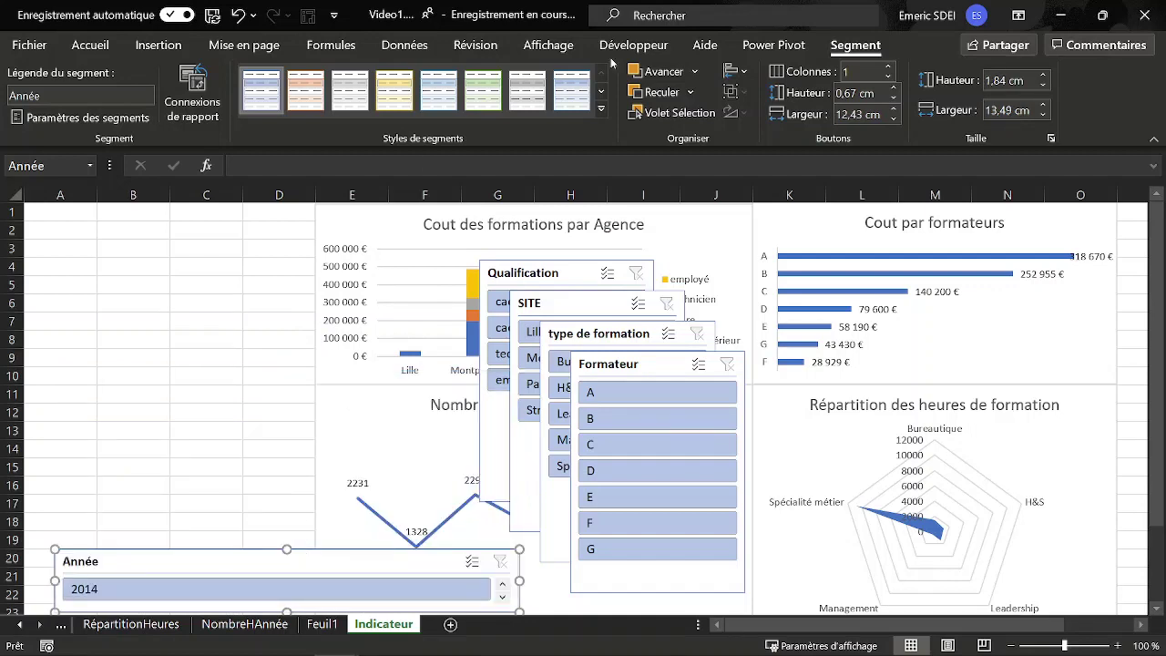
# Step: Set the Année slicer to 7 columns and fit it across columns E to J from row 21, about 12.71 cm wide
pyautogui.click(891, 67)
pyautogui.click(891, 66)
pyautogui.click(891, 67)
pyautogui.click(890, 67)
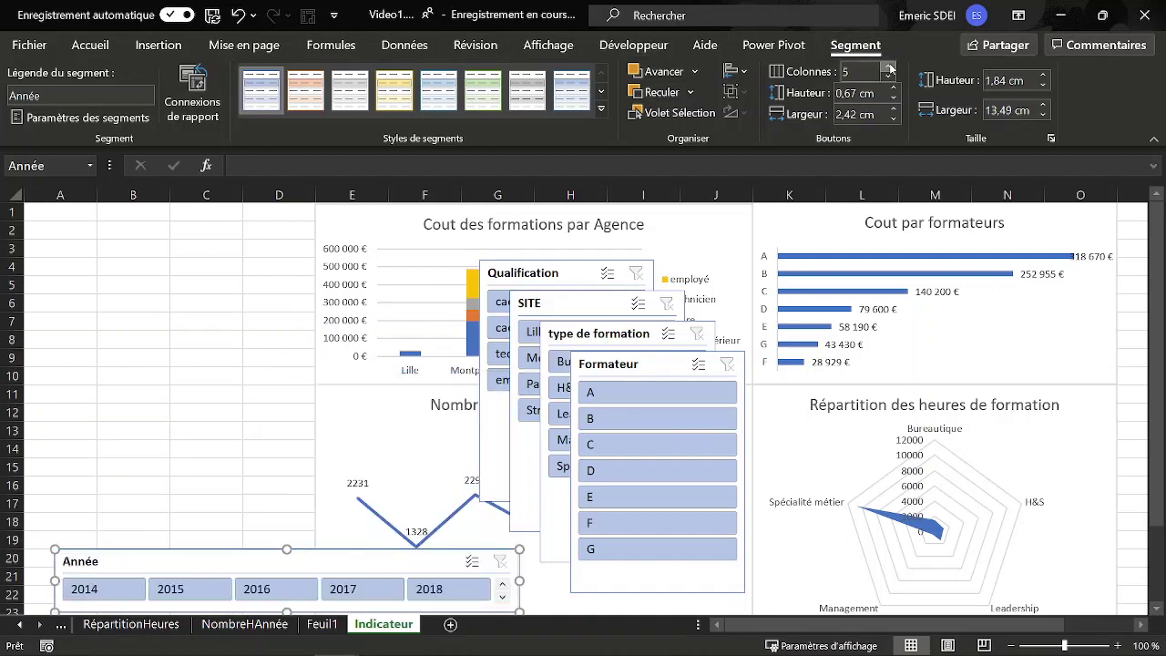
pyautogui.click(890, 66)
pyautogui.click(890, 67)
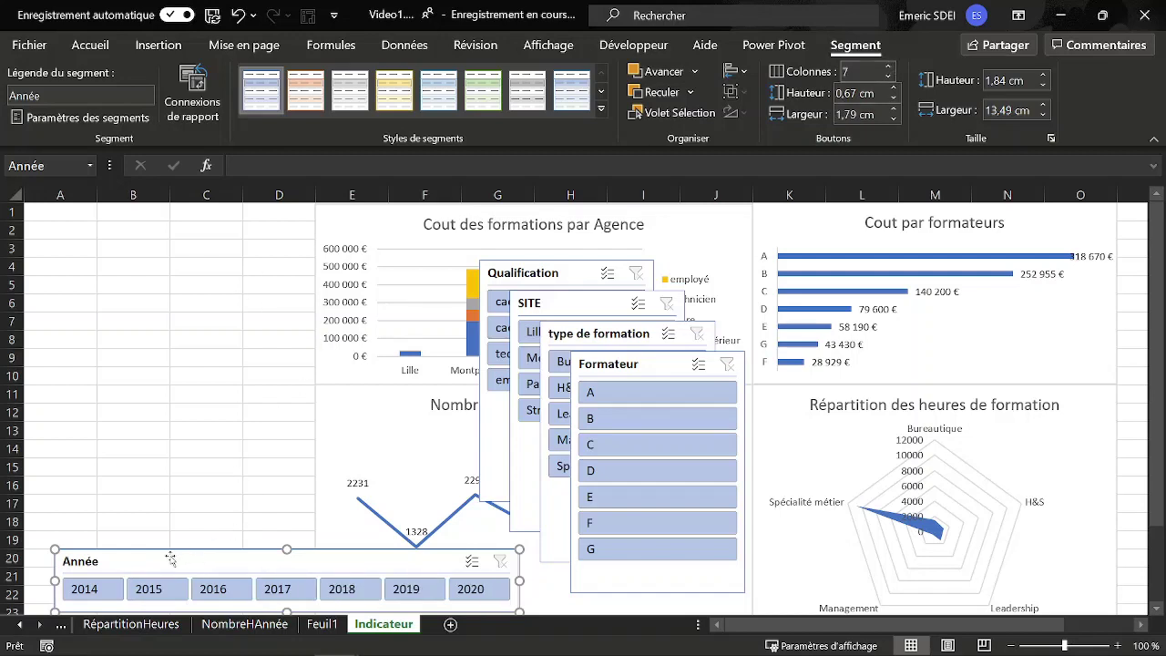
pyautogui.moveTo(170, 559); pyautogui.dragTo(425, 568)
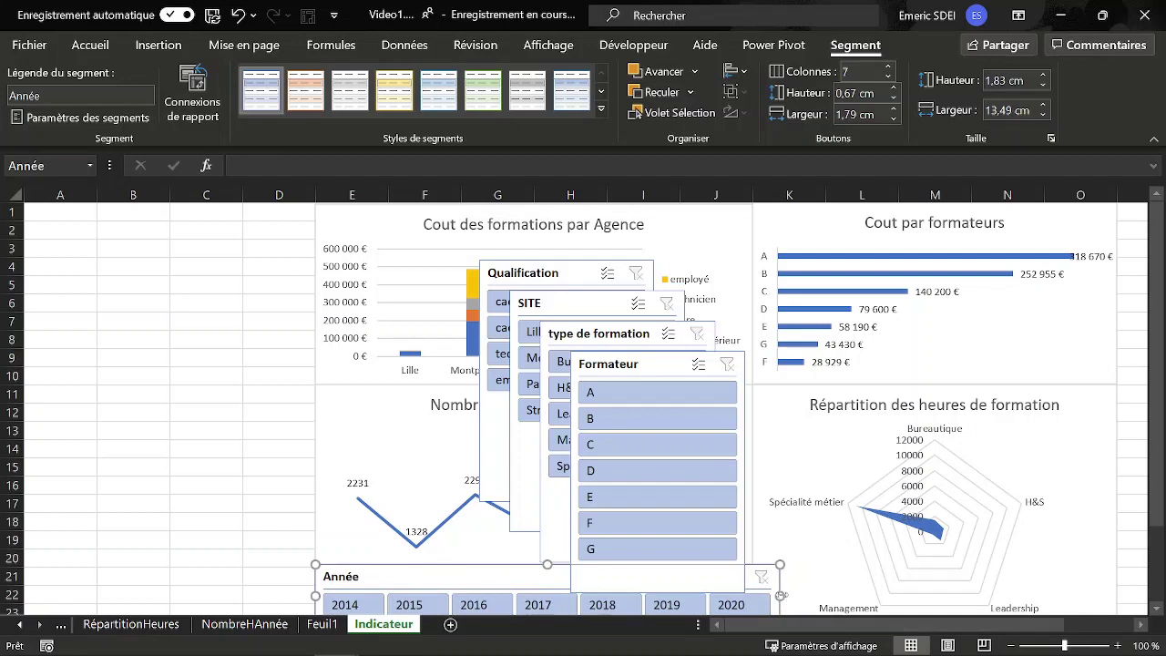
pyautogui.moveTo(780, 594); pyautogui.dragTo(753, 594)
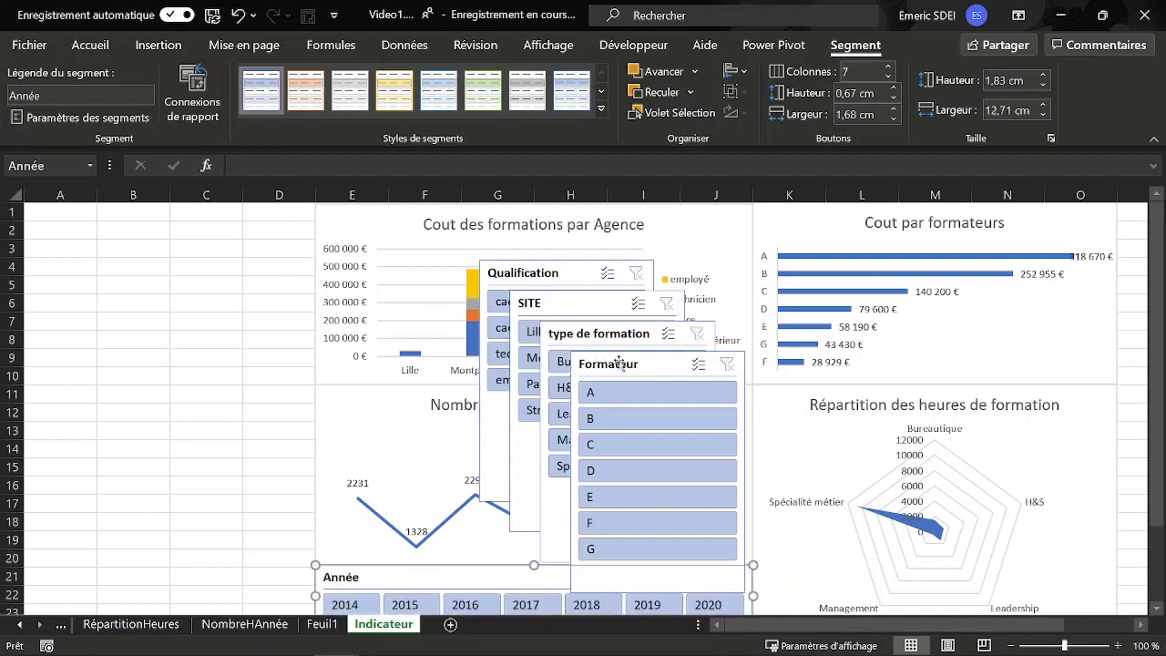
# Step: Move the Formateur slicer to column A and resize it to about 2.23 cm high and 8.47 cm wide, ending at column D
pyautogui.moveTo(627, 367); pyautogui.dragTo(90, 312)
pyautogui.press('alt')
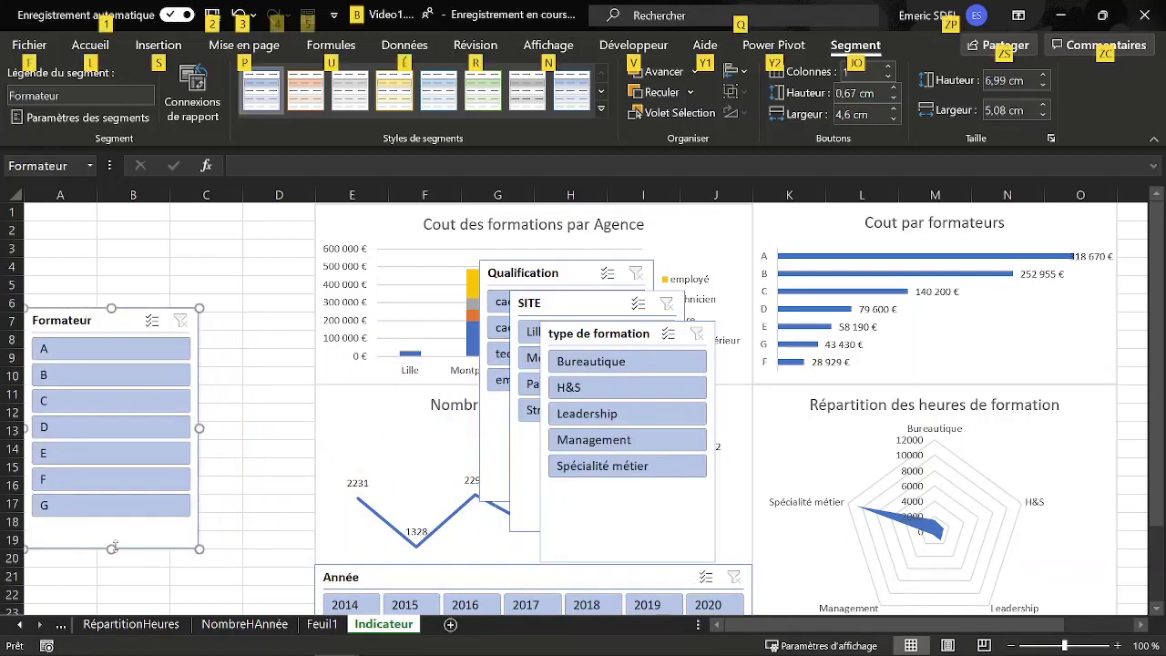
pyautogui.moveTo(112, 548); pyautogui.dragTo(111, 384)
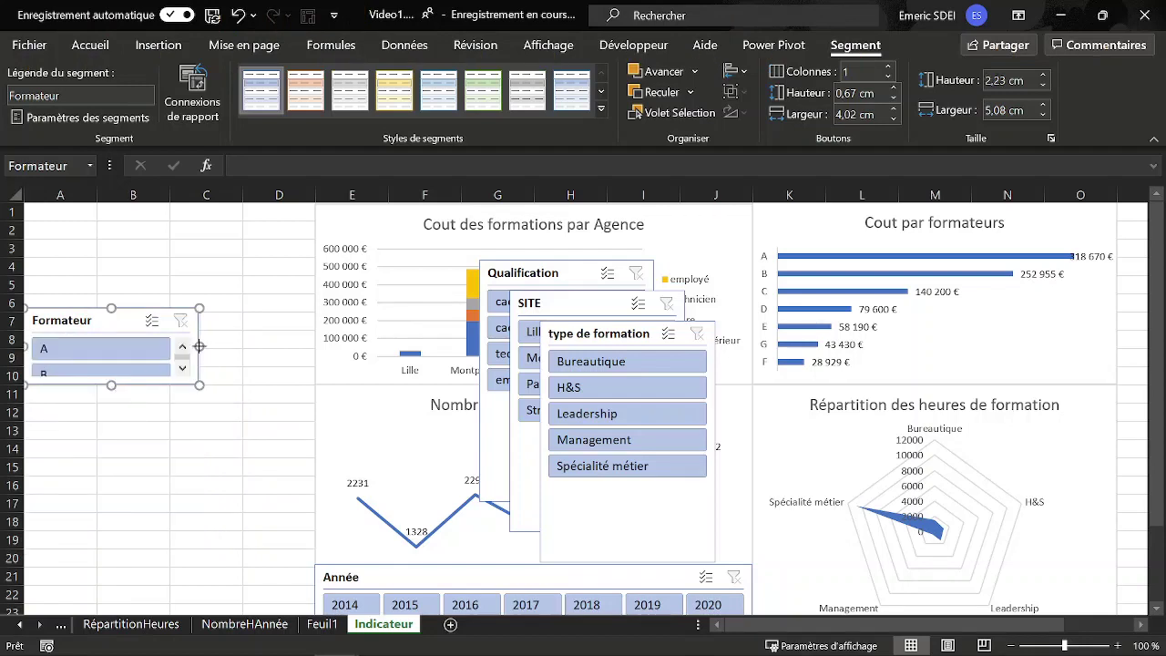
pyautogui.moveTo(200, 347); pyautogui.dragTo(315, 346)
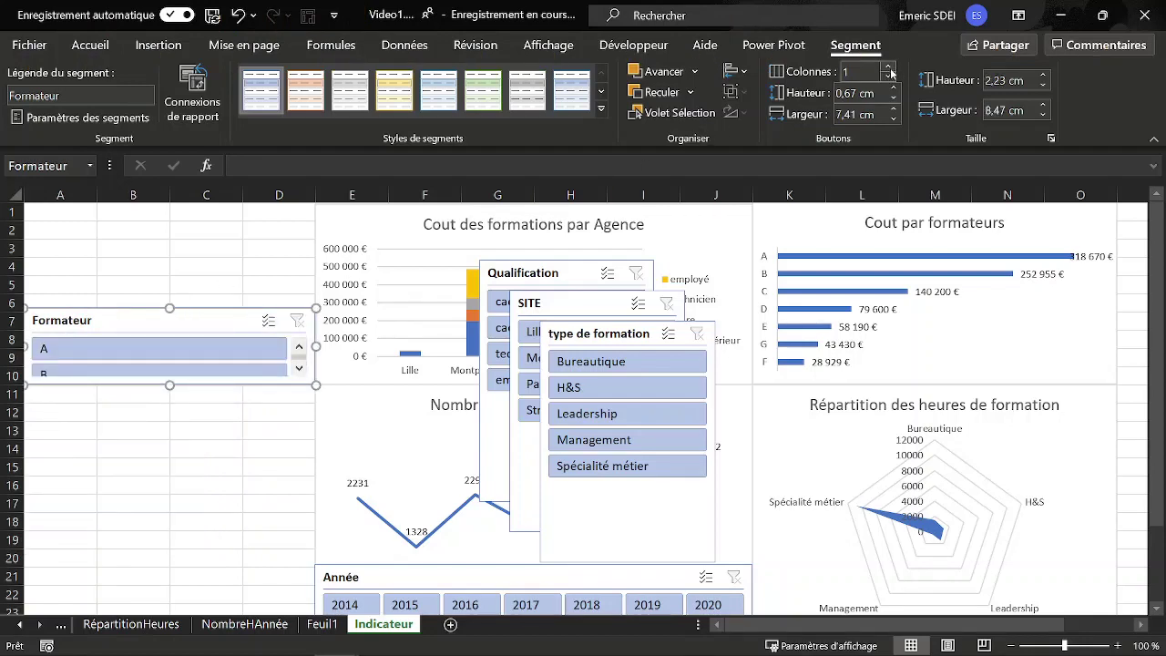
# Step: Set the Formateur slicer to 7 columns, reduce its height to about 1.7 cm and move it down to start at row 8
pyautogui.click(813, 78)
pyautogui.press('Return')
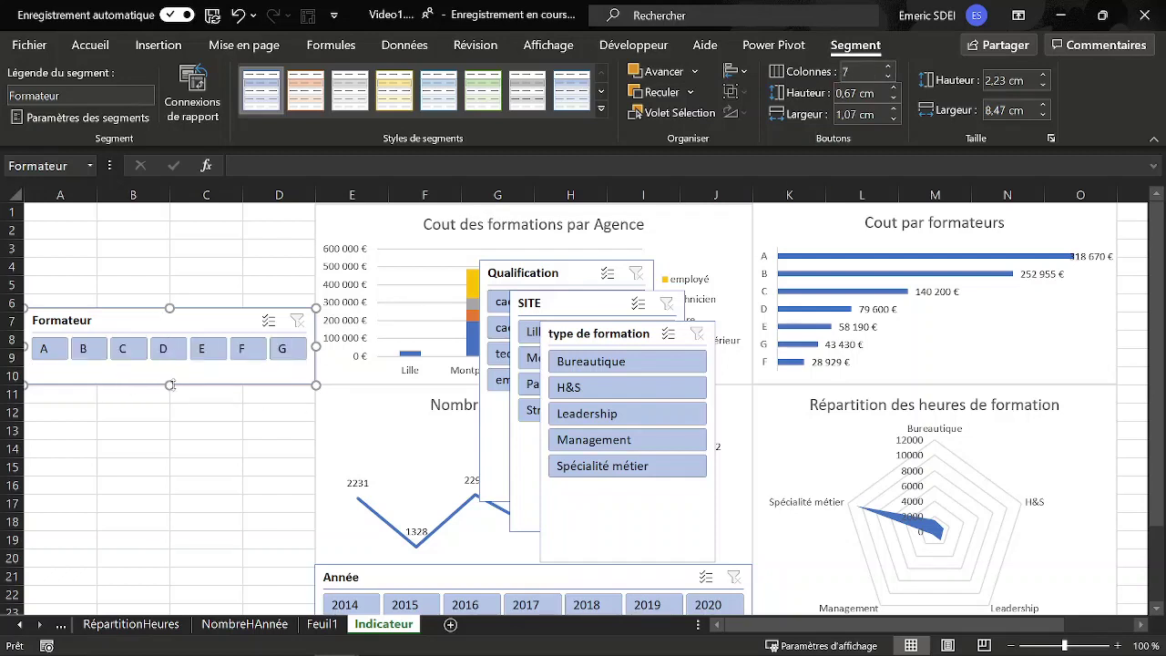
pyautogui.moveTo(169, 384); pyautogui.dragTo(170, 367)
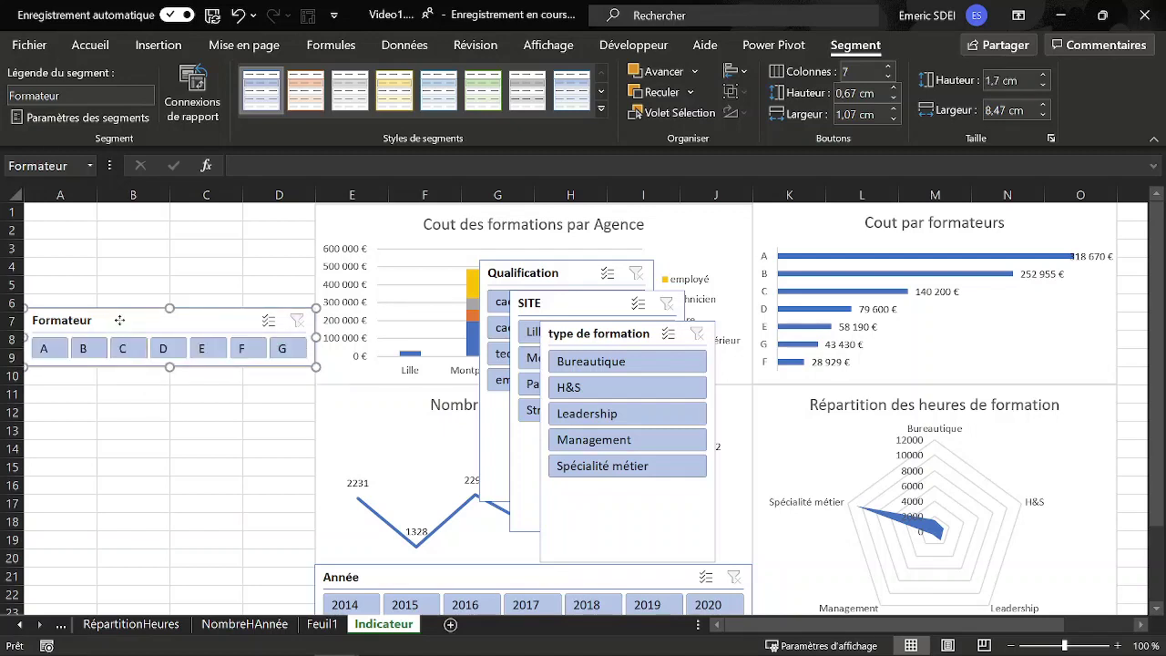
pyautogui.moveTo(119, 320); pyautogui.dragTo(207, 345)
pyautogui.press('alt')
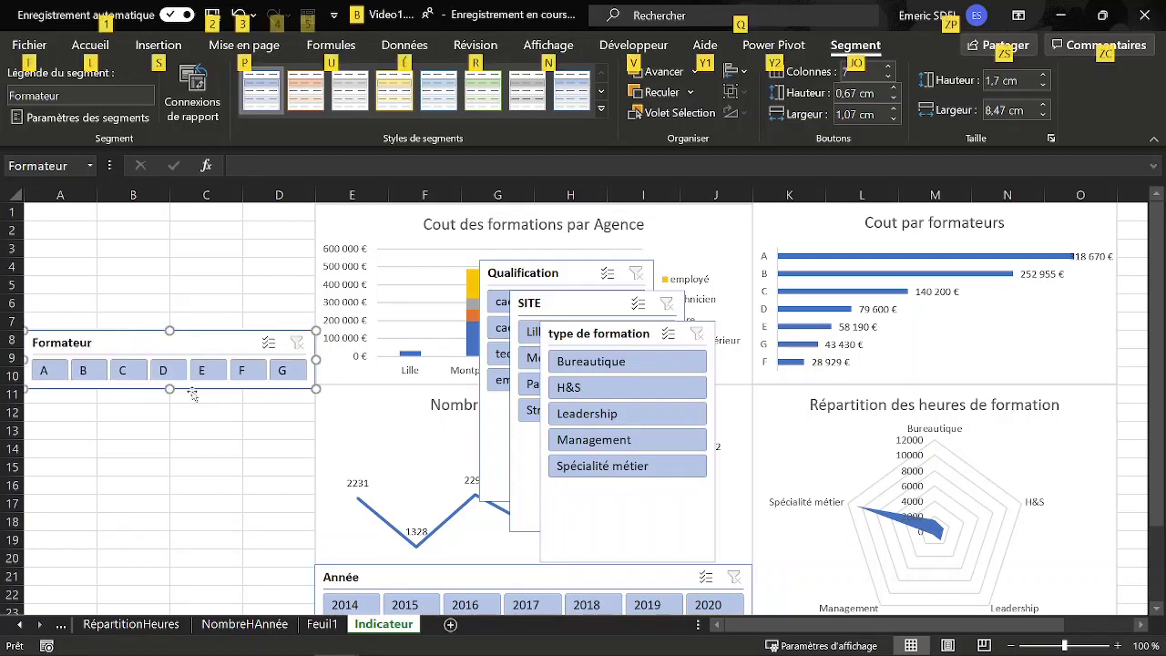
pyautogui.press('alt')
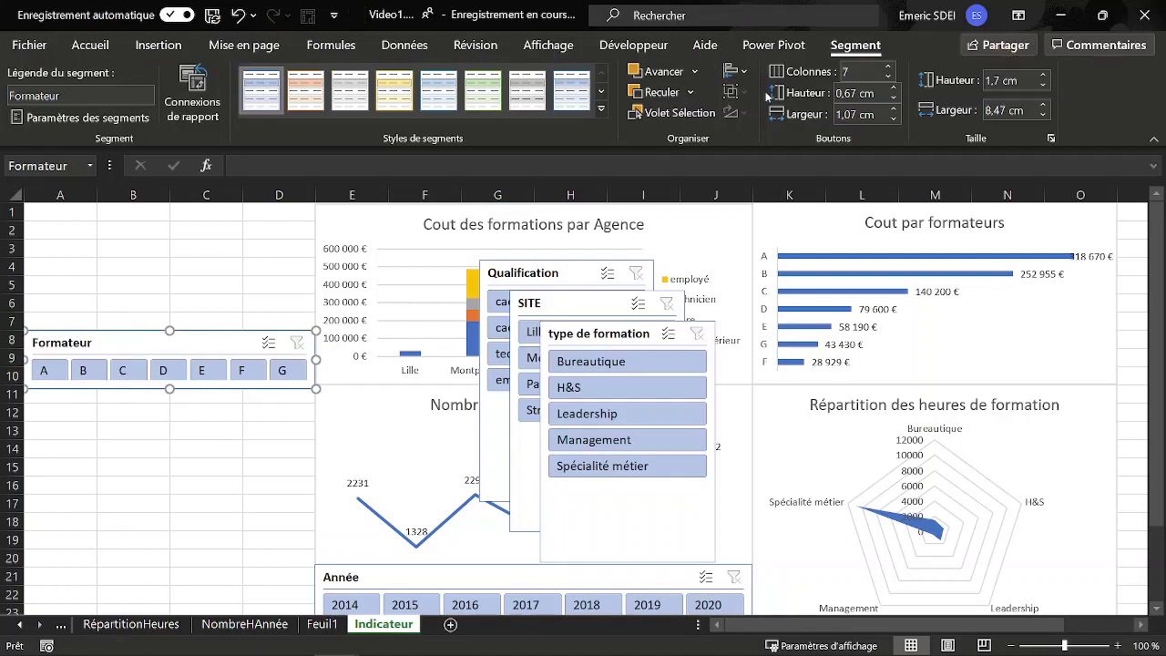
pyautogui.click(894, 99)
# Step: Place the "type de formation" slicer under the Formateur slicer at row 11, about 8.47 cm wide and 2.65 cm high
pyautogui.moveTo(599, 343); pyautogui.dragTo(80, 398)
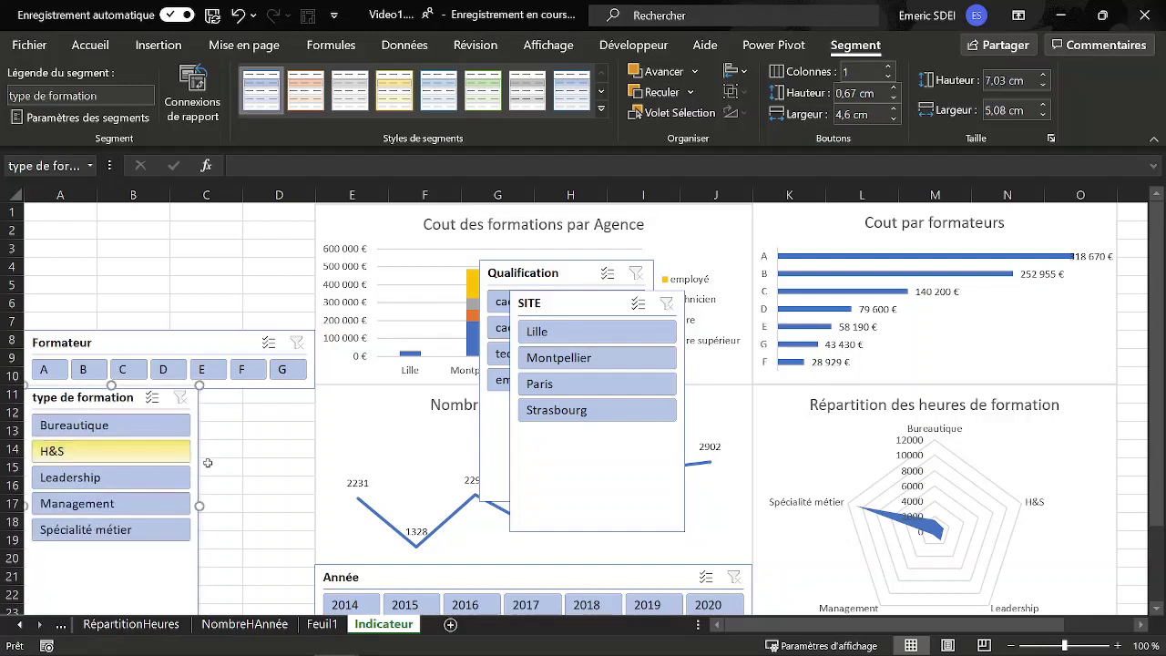
pyautogui.moveTo(200, 504); pyautogui.dragTo(315, 504)
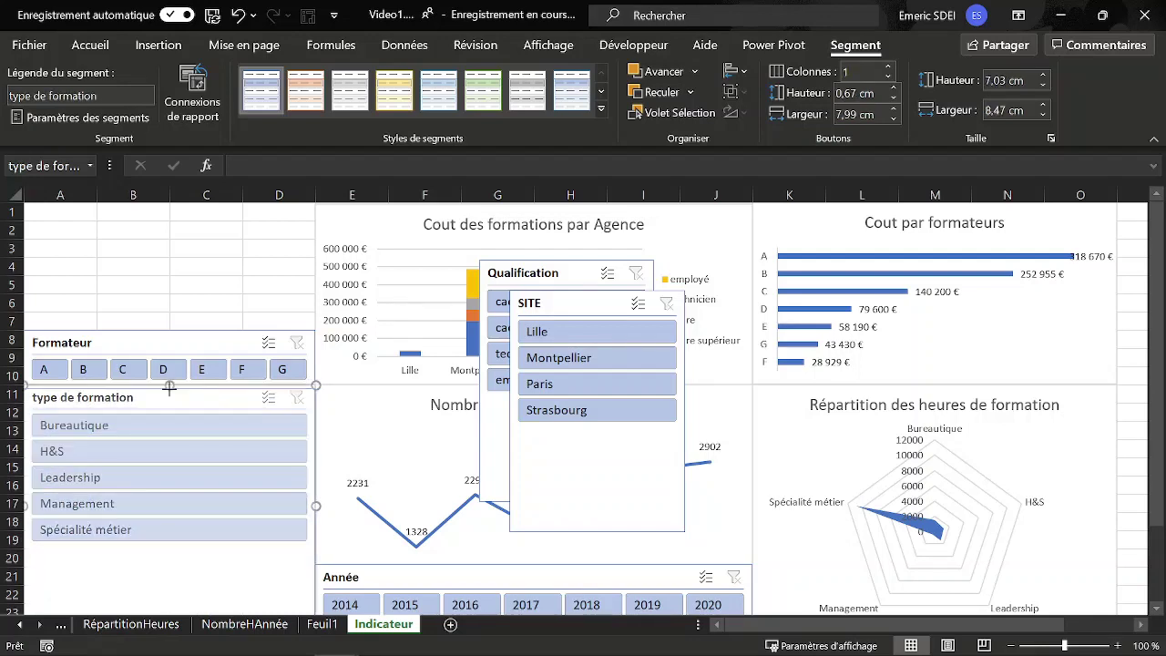
pyautogui.click(244, 301)
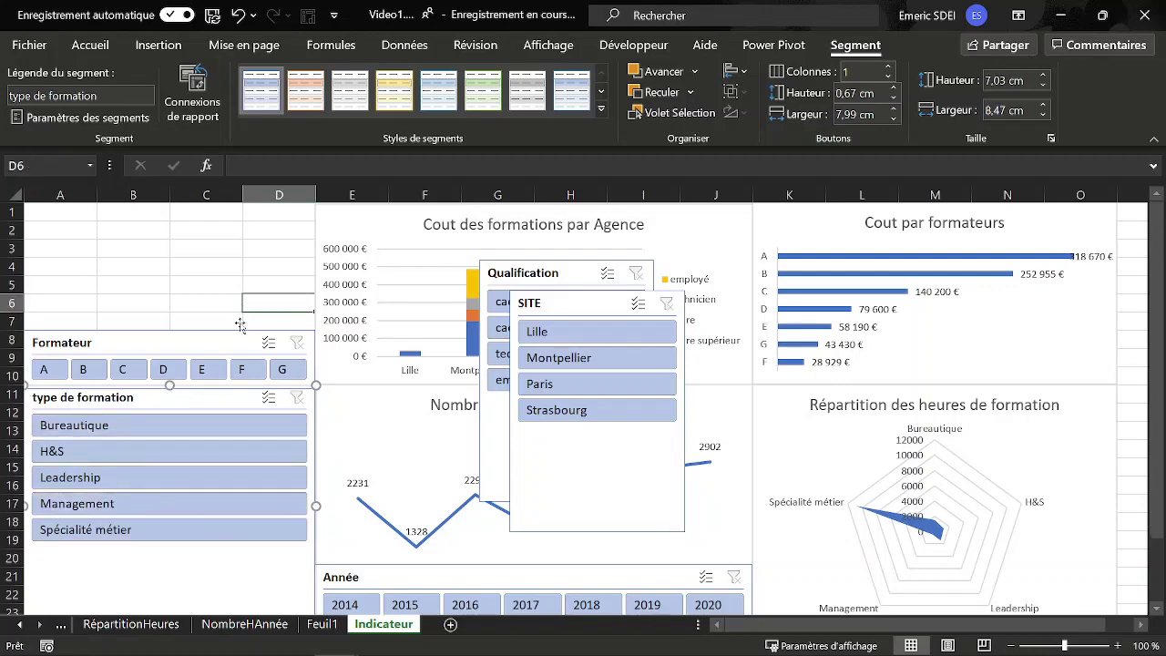
pyautogui.scroll(-7, 228, 350)
pyautogui.scroll(3, 207, 368)
pyautogui.scroll(1, 203, 368)
pyautogui.click(203, 368)
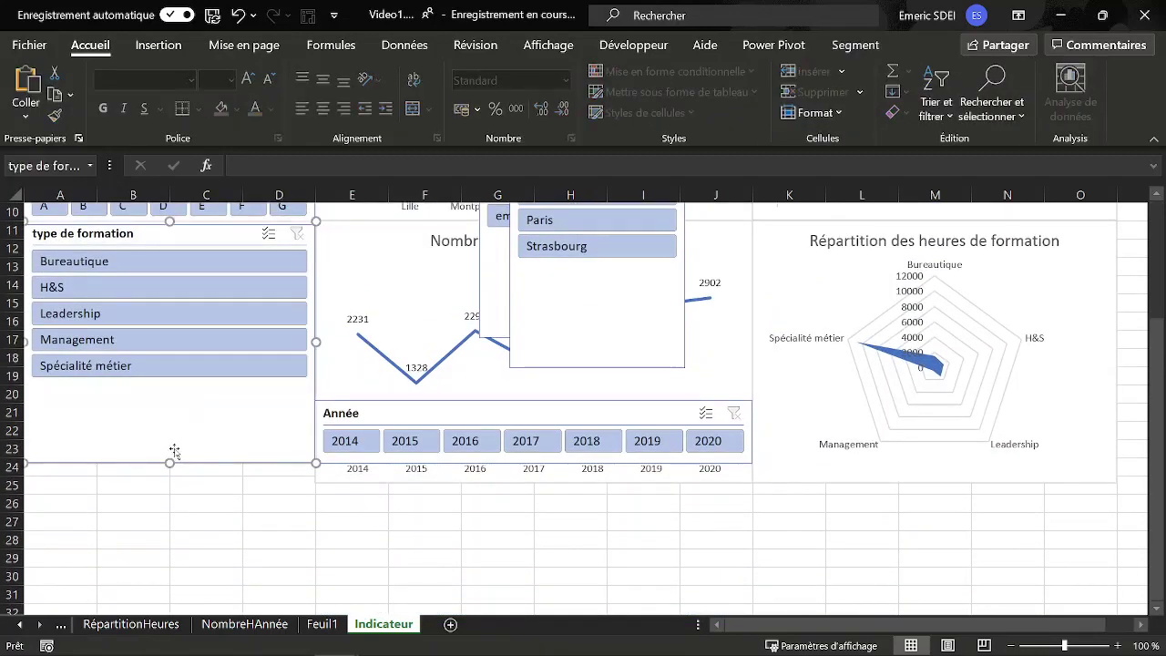
pyautogui.moveTo(197, 331); pyautogui.dragTo(173, 307)
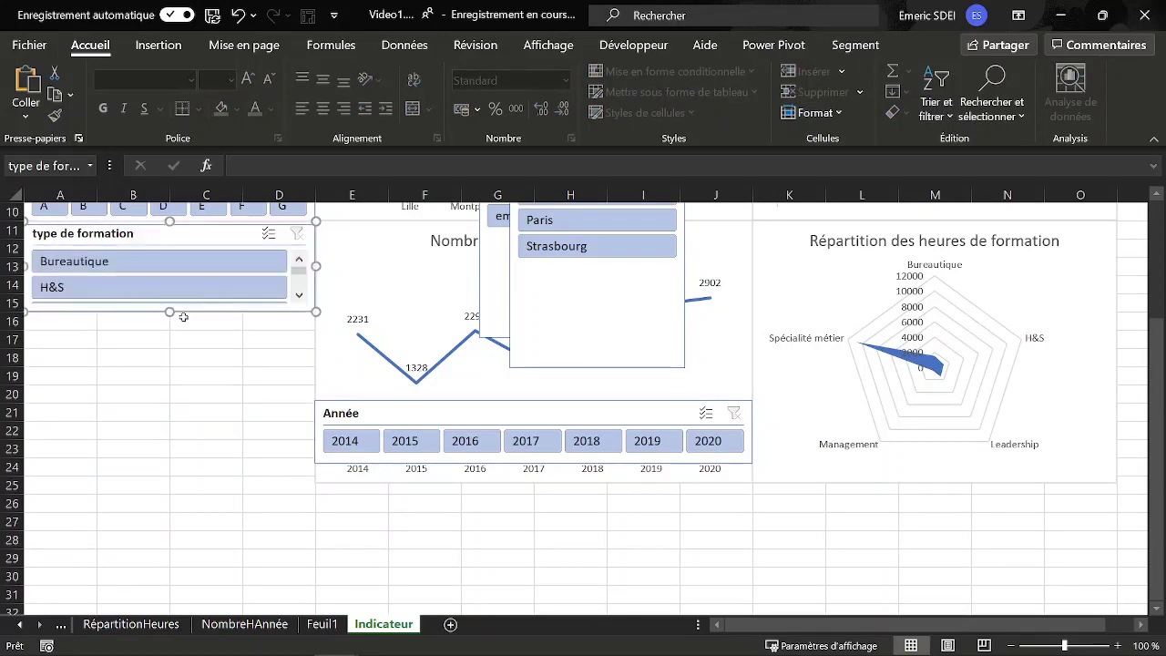
# Step: Arrange the "type de formation" slicer's buttons in 3 columns
pyautogui.click(218, 410)
pyautogui.scroll(3, 209, 401)
pyautogui.click(201, 398)
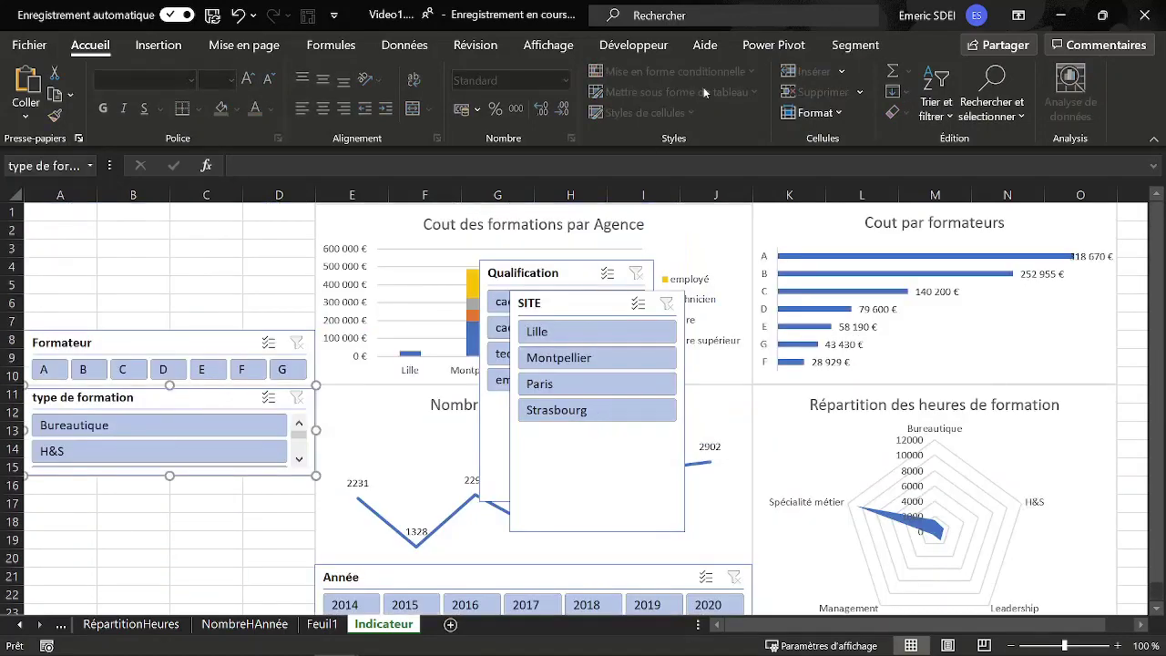
pyautogui.click(847, 48)
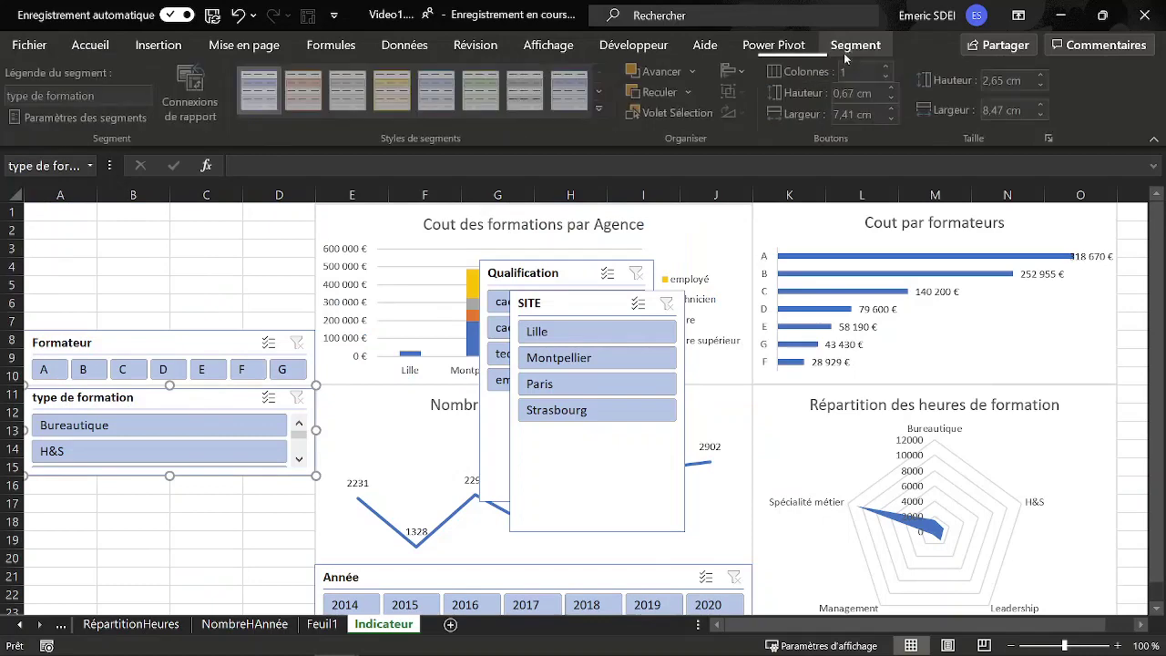
pyautogui.click(889, 70)
pyautogui.click(888, 70)
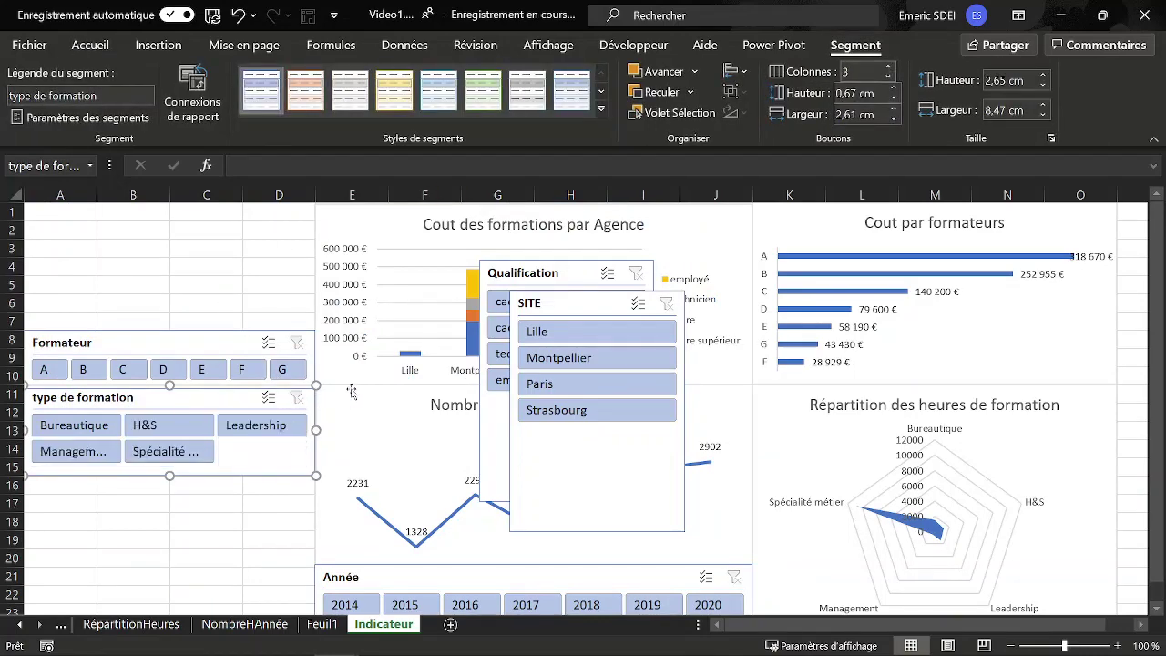
# Step: Move the SITE slicer aside, then shorten the Qualification slicer to about 2.28 cm and place it under the "type de formation" slicer at column A
pyautogui.click(569, 310)
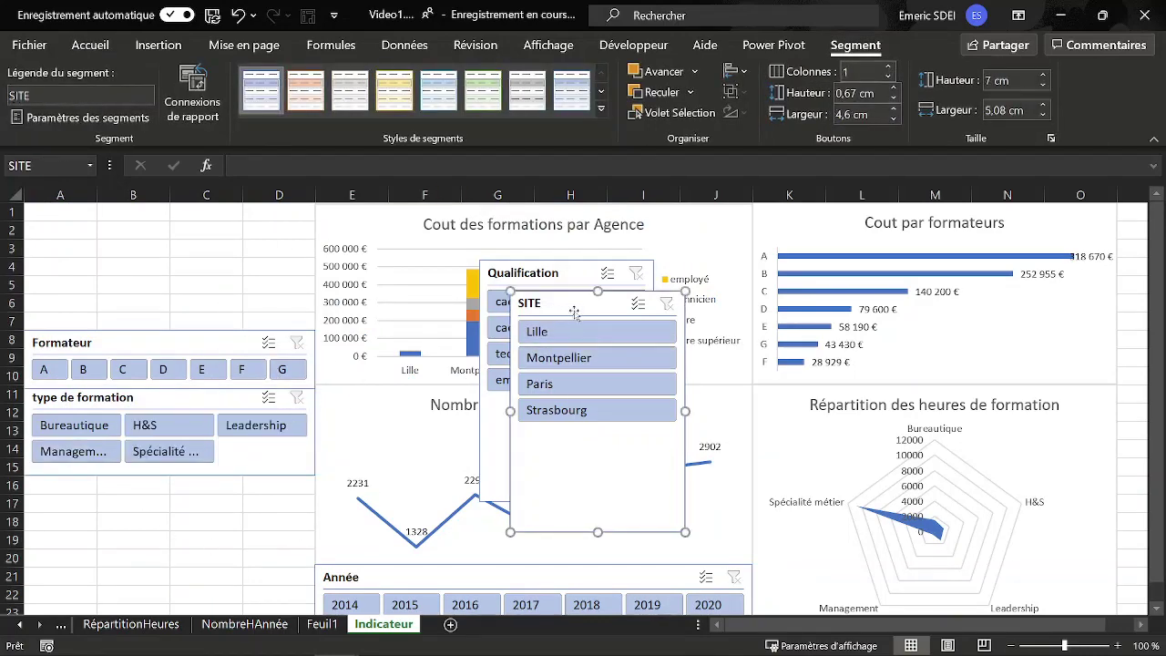
pyautogui.moveTo(594, 303); pyautogui.dragTo(693, 356)
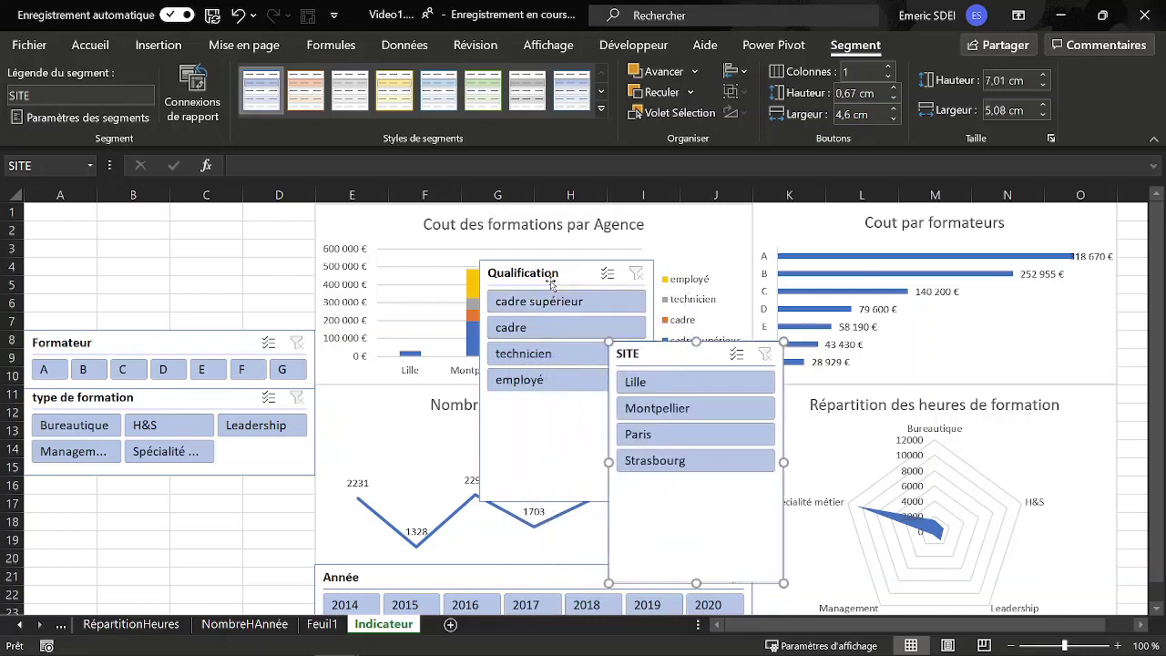
pyautogui.moveTo(538, 279); pyautogui.dragTo(337, 300)
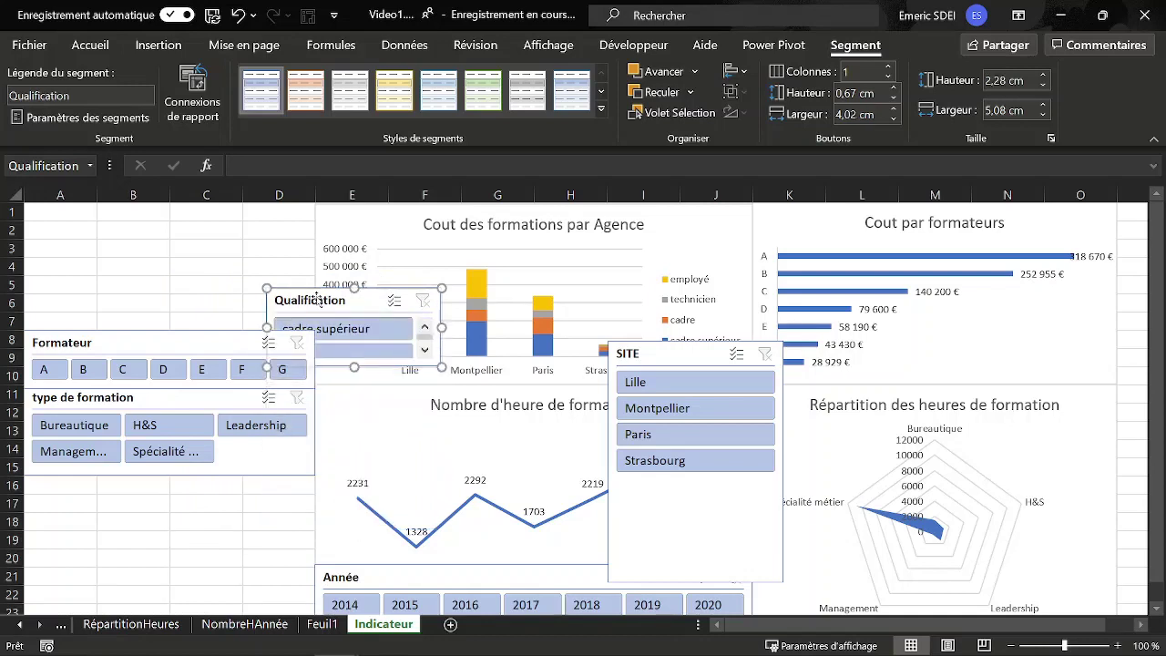
pyautogui.moveTo(316, 299); pyautogui.dragTo(70, 487)
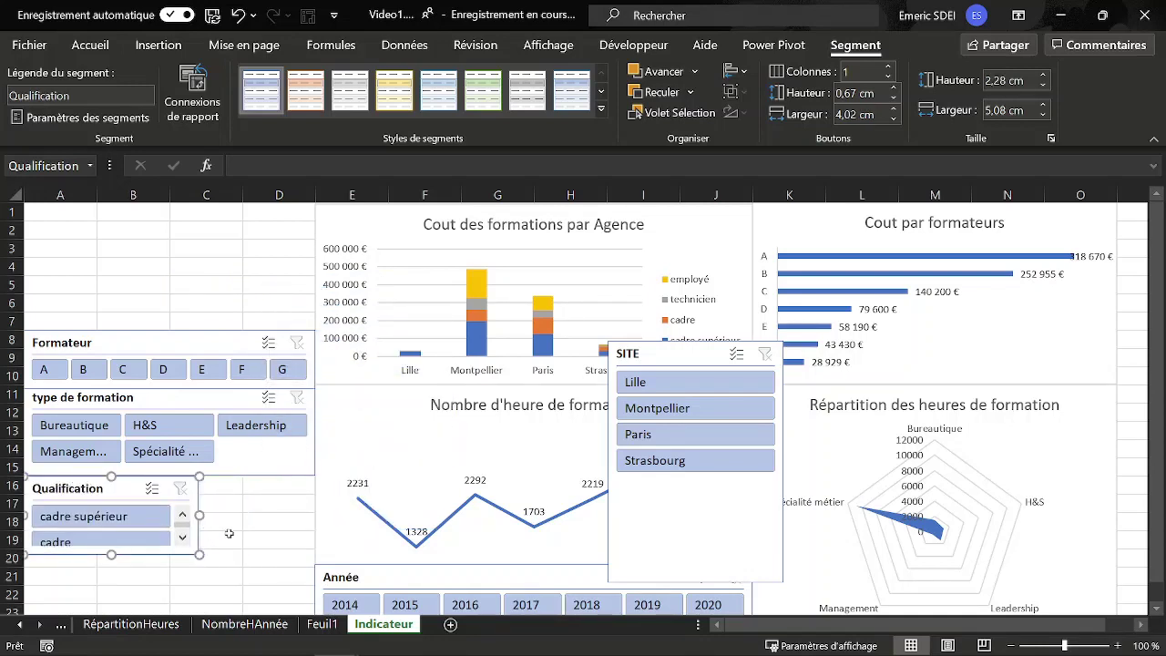
# Step: Widen the Qualification slicer to 8.47 cm, arrange its buttons in 2 columns and increase its height to 2.65 cm
pyautogui.moveTo(199, 516); pyautogui.dragTo(315, 517)
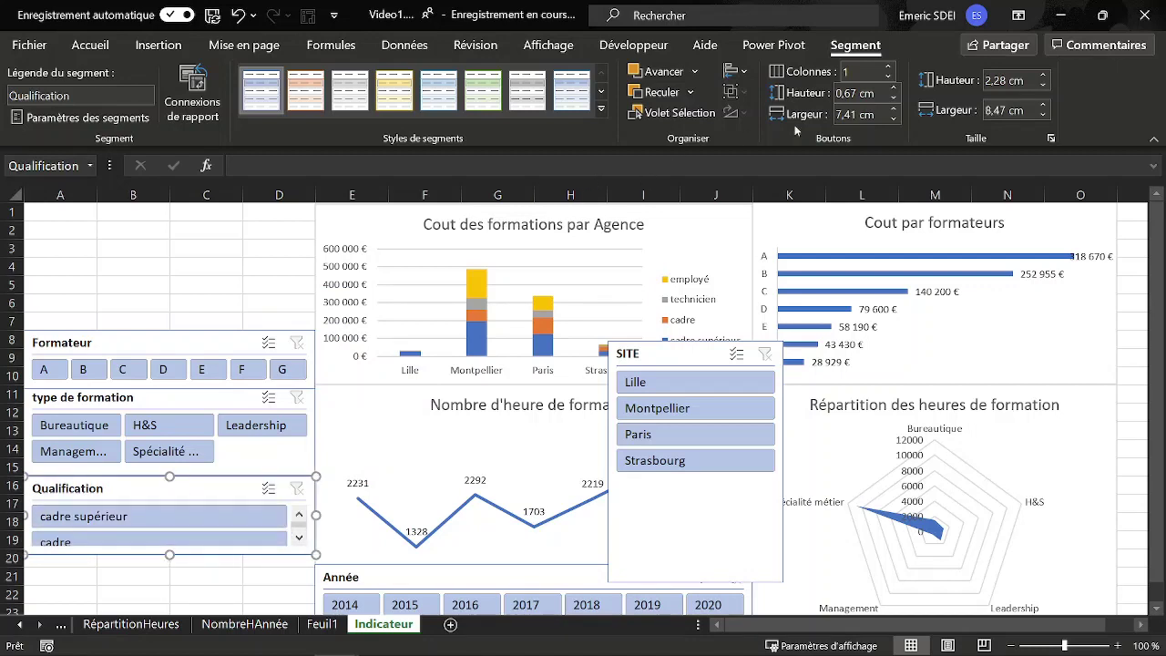
pyautogui.click(888, 66)
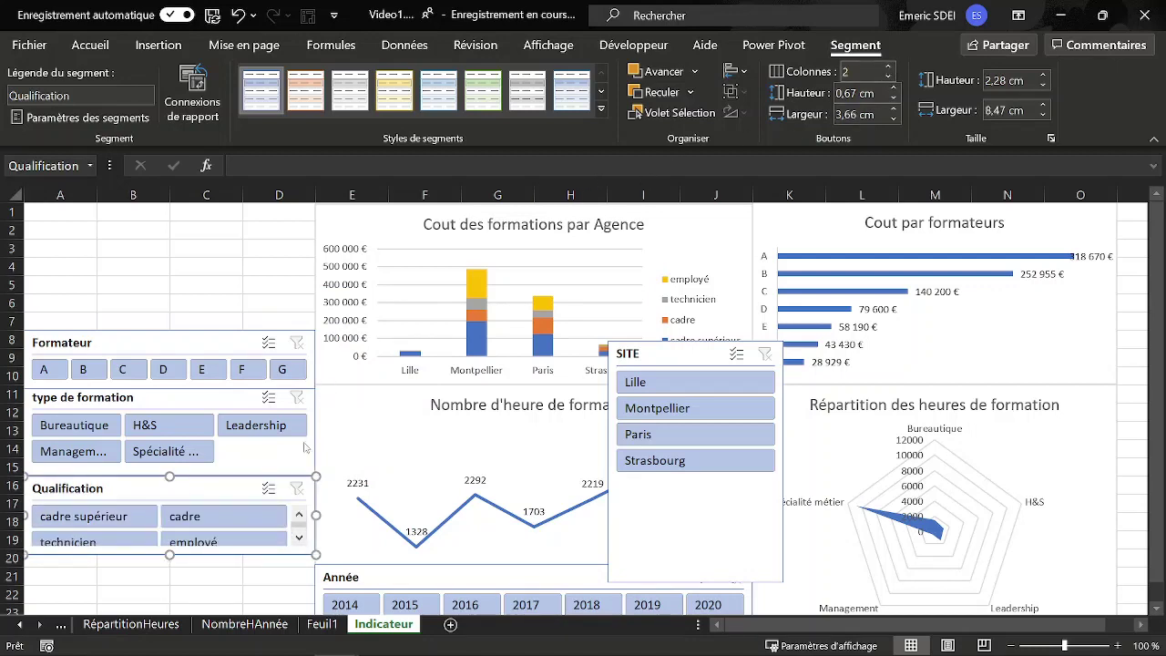
pyautogui.moveTo(170, 554); pyautogui.dragTo(173, 567)
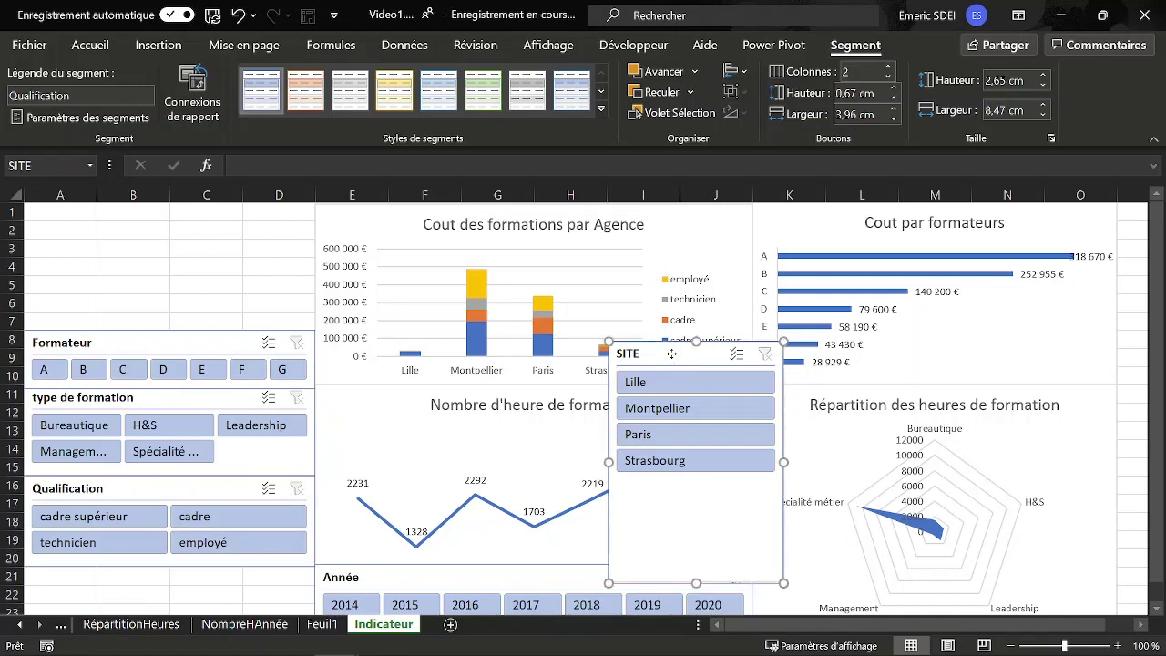
# Step: Widen the SITE slicer to about 9.36 cm and arrange its buttons in 4 columns
pyautogui.click(675, 358)
pyautogui.moveTo(608, 462); pyautogui.dragTo(462, 462)
pyautogui.click(848, 73)
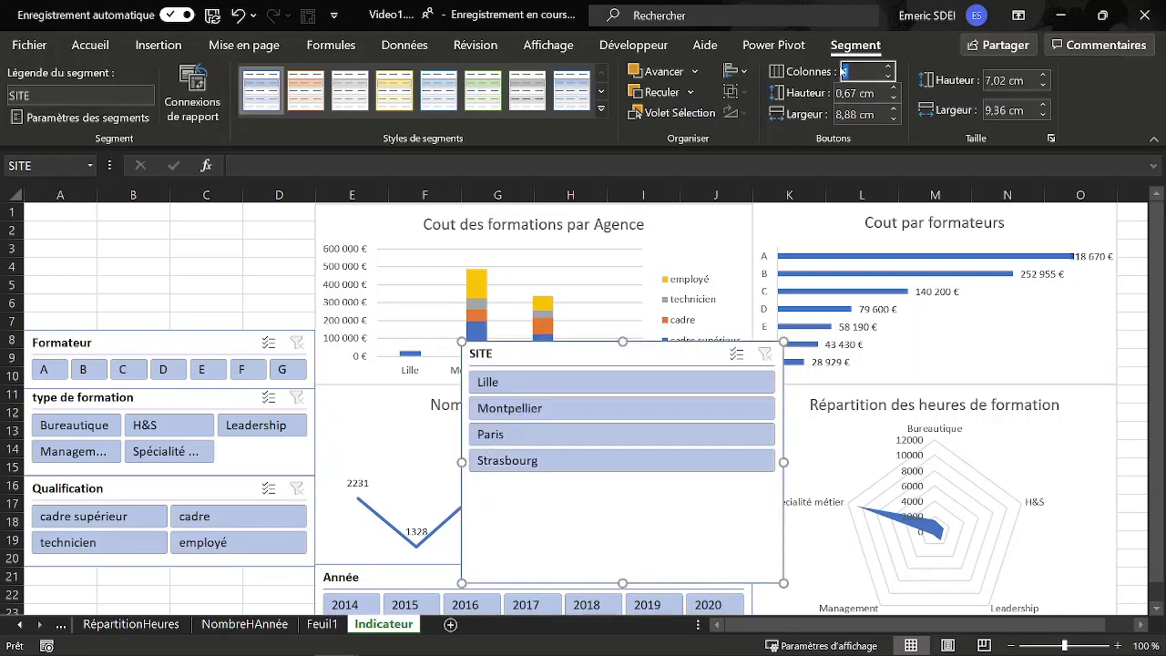
pyautogui.press('Return')
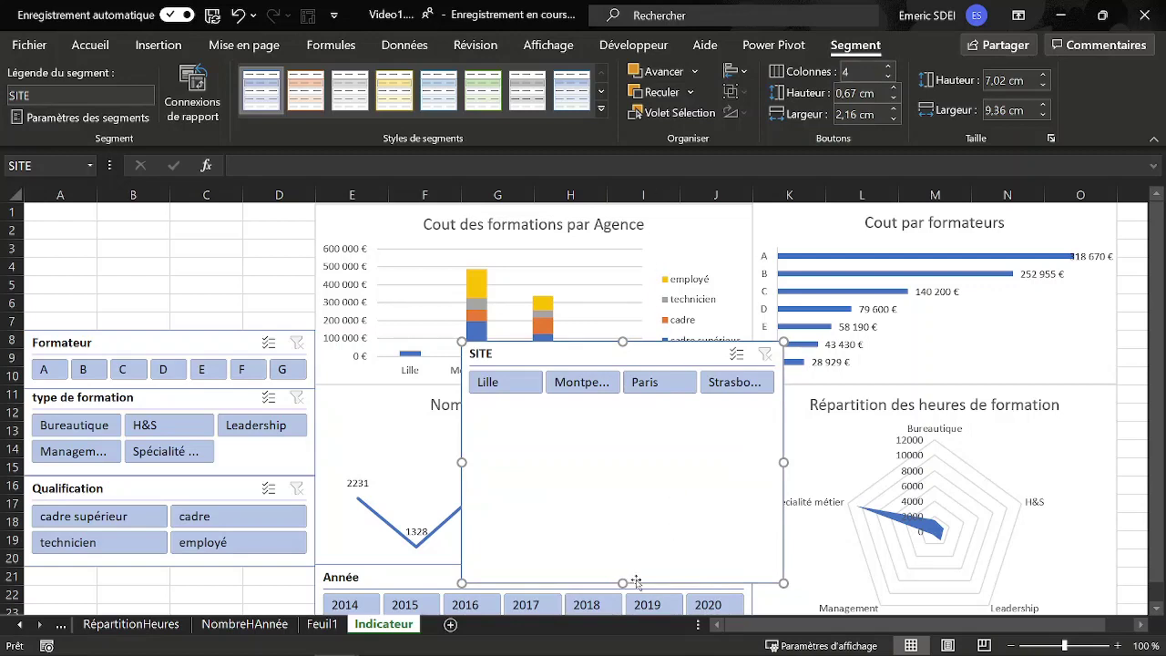
# Step: Resize the SITE slicer to about 1.79 cm high and 8.47 cm wide, placed under the Qualification slicer at column A
pyautogui.moveTo(619, 584); pyautogui.dragTo(656, 401)
pyautogui.moveTo(610, 353); pyautogui.dragTo(184, 572)
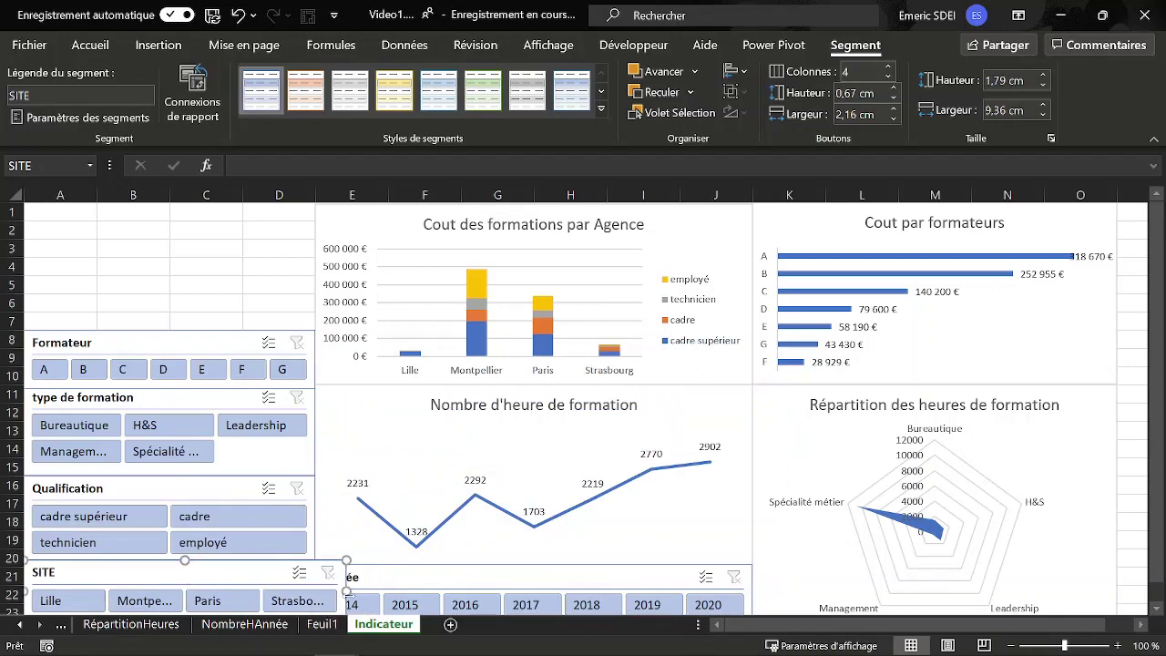
pyautogui.moveTo(347, 592); pyautogui.dragTo(316, 591)
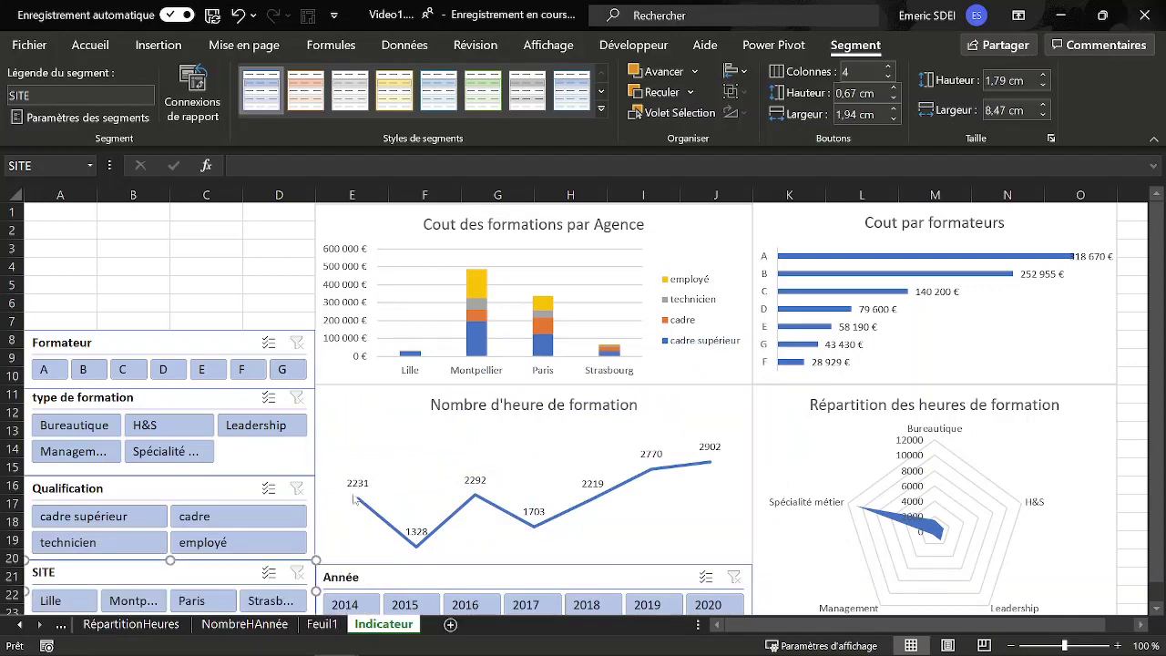
# Step: Lower the SITE slicer's upper edge to the bottom of the Qualification slicer, making it 1.59 cm high
pyautogui.click(182, 270)
pyautogui.scroll(-2, 141, 529)
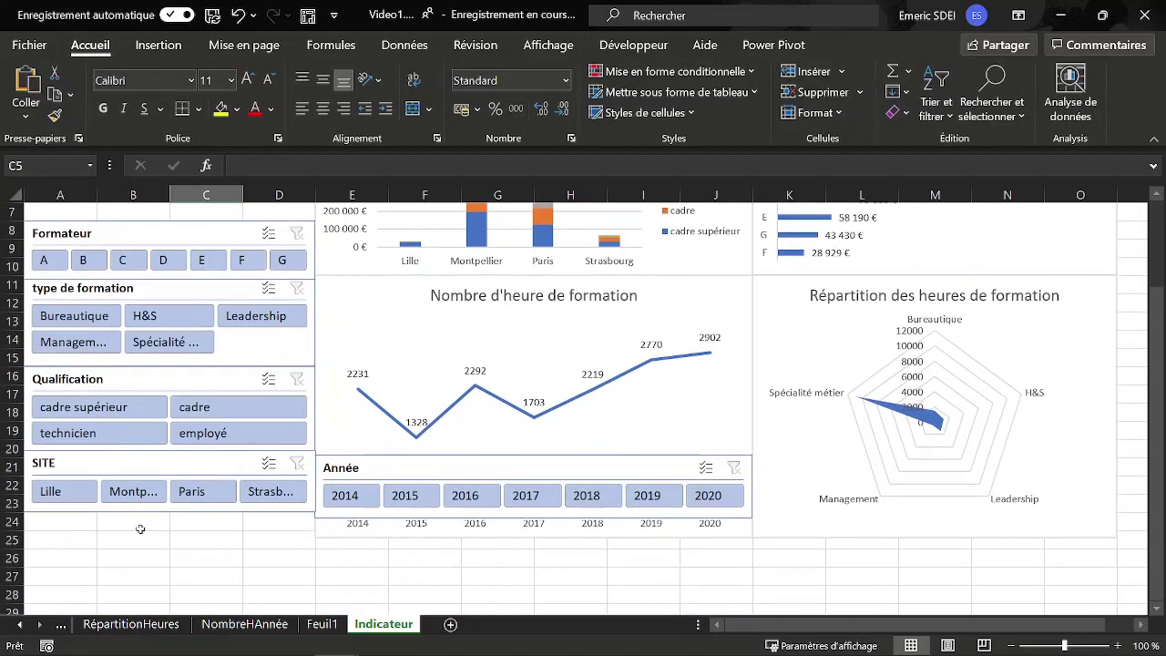
pyautogui.click(65, 513)
pyautogui.moveTo(171, 511); pyautogui.dragTo(170, 512)
pyautogui.moveTo(170, 450); pyautogui.dragTo(172, 457)
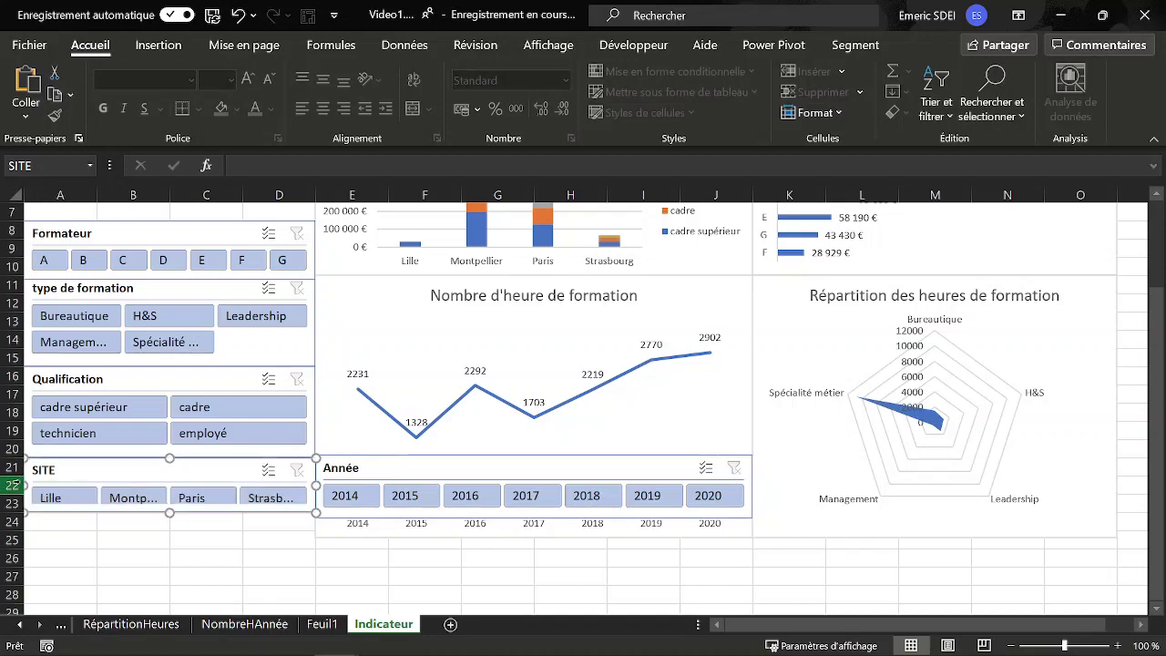
pyautogui.click(185, 376)
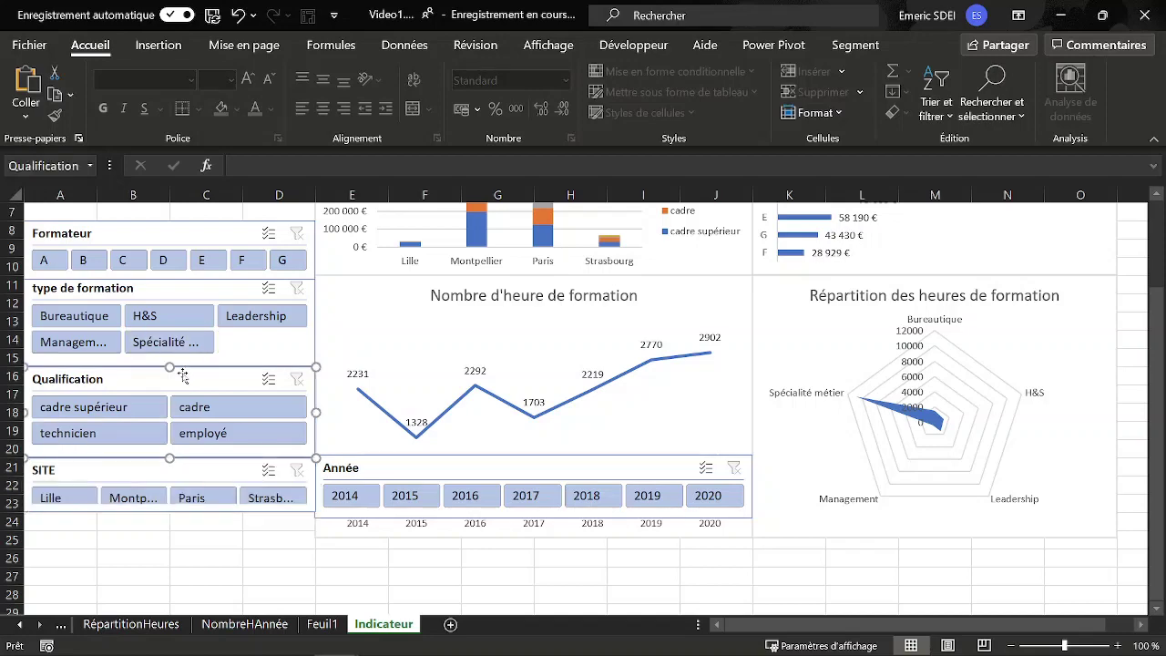
pyautogui.click(216, 219)
pyautogui.scroll(2, 330, 345)
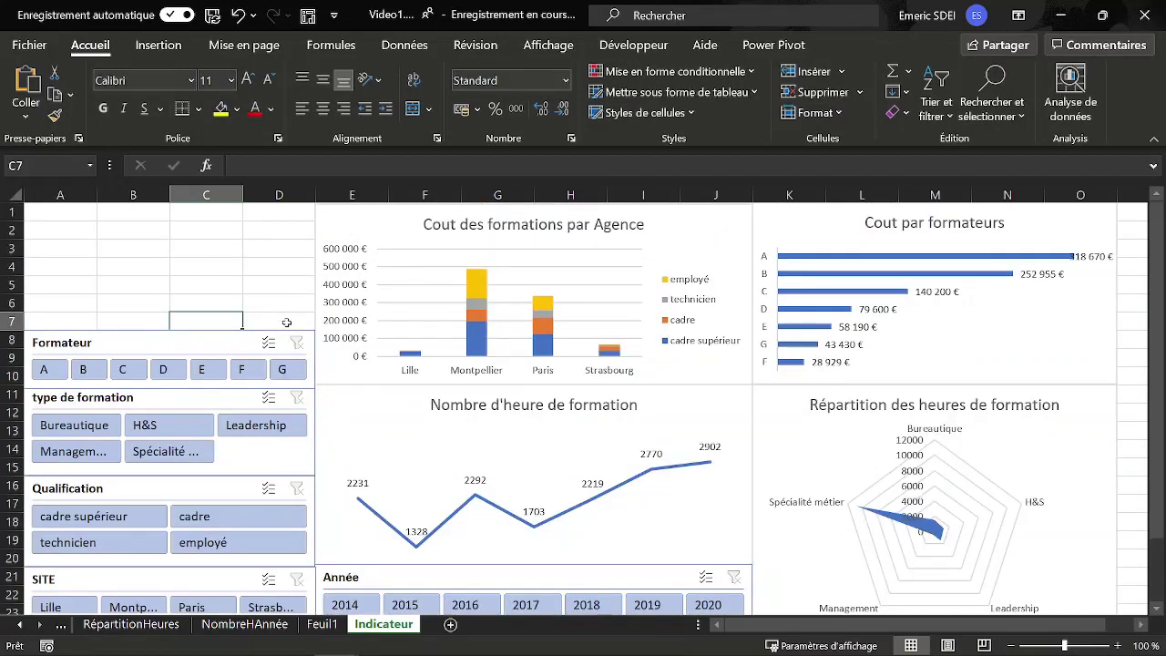
# Step: Test the SITE slicer by filtering on Paris, and clear the filter
pyautogui.click(208, 606)
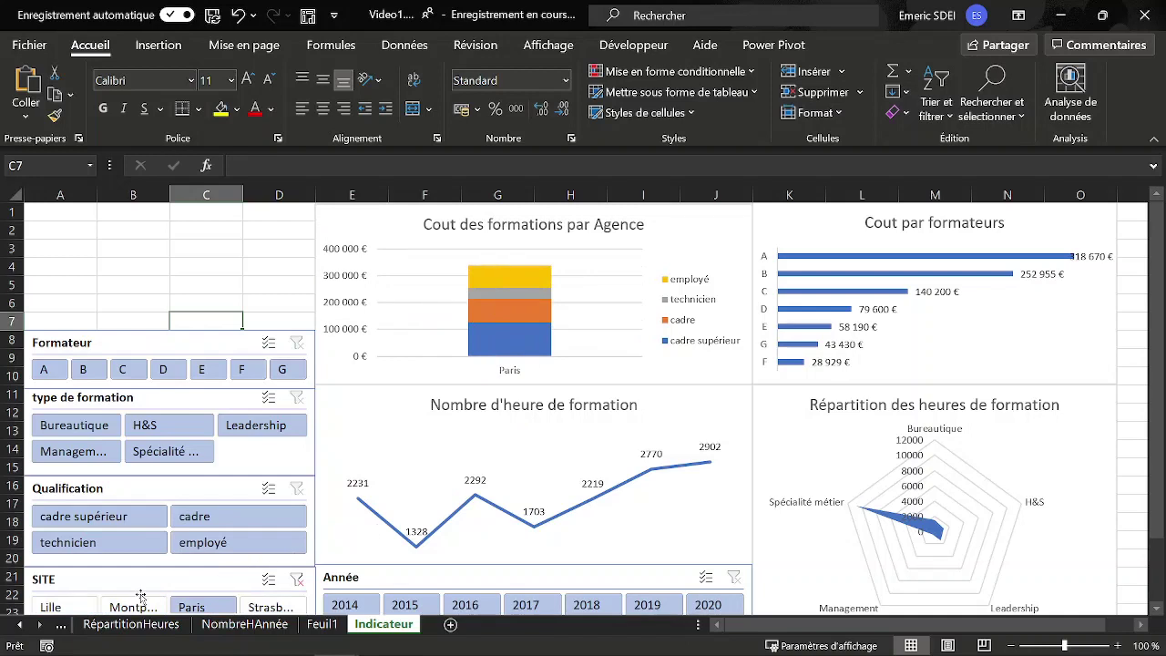
pyautogui.click(297, 580)
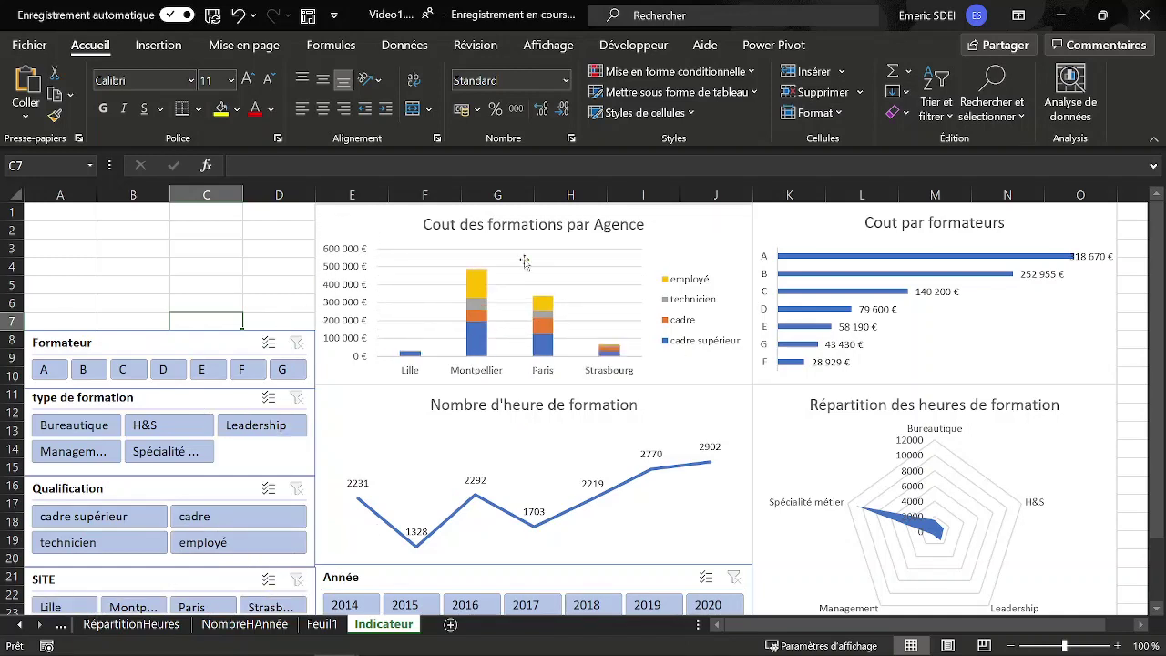
# Step: Connect the Formateur slicer to the NombreHAnnée and RépartitionHeures pivot tables, leaving CoutParFormateurs unconnected
pyautogui.click(195, 340)
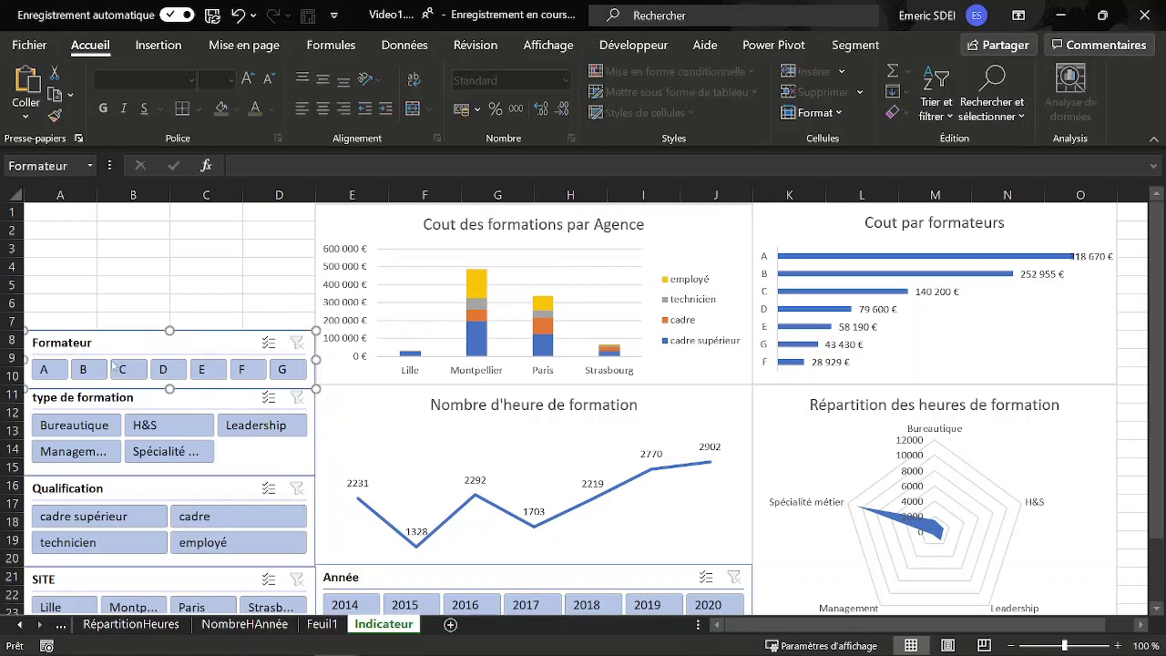
pyautogui.rightClick(188, 343)
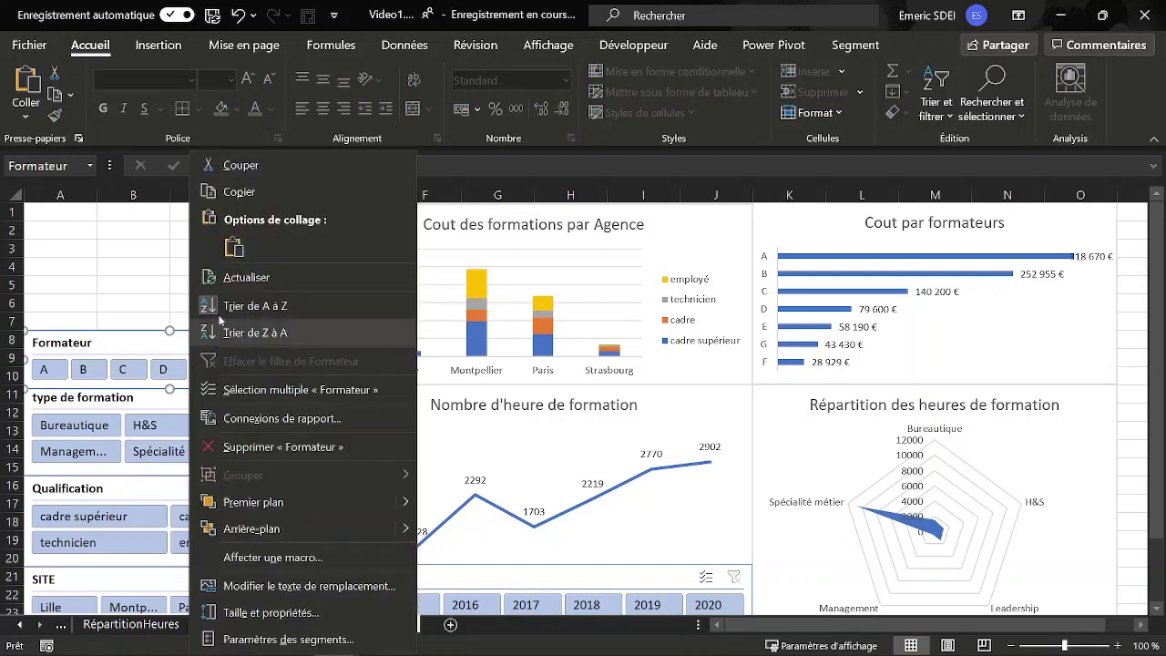
pyautogui.click(133, 343)
pyautogui.click(856, 46)
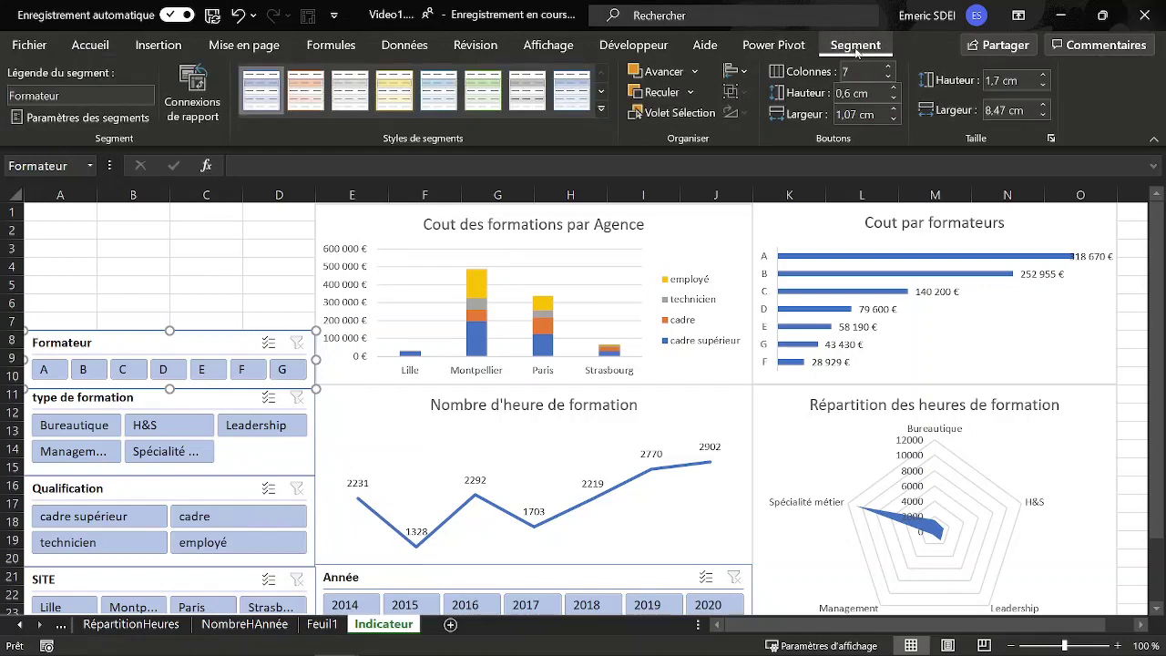
pyautogui.click(202, 110)
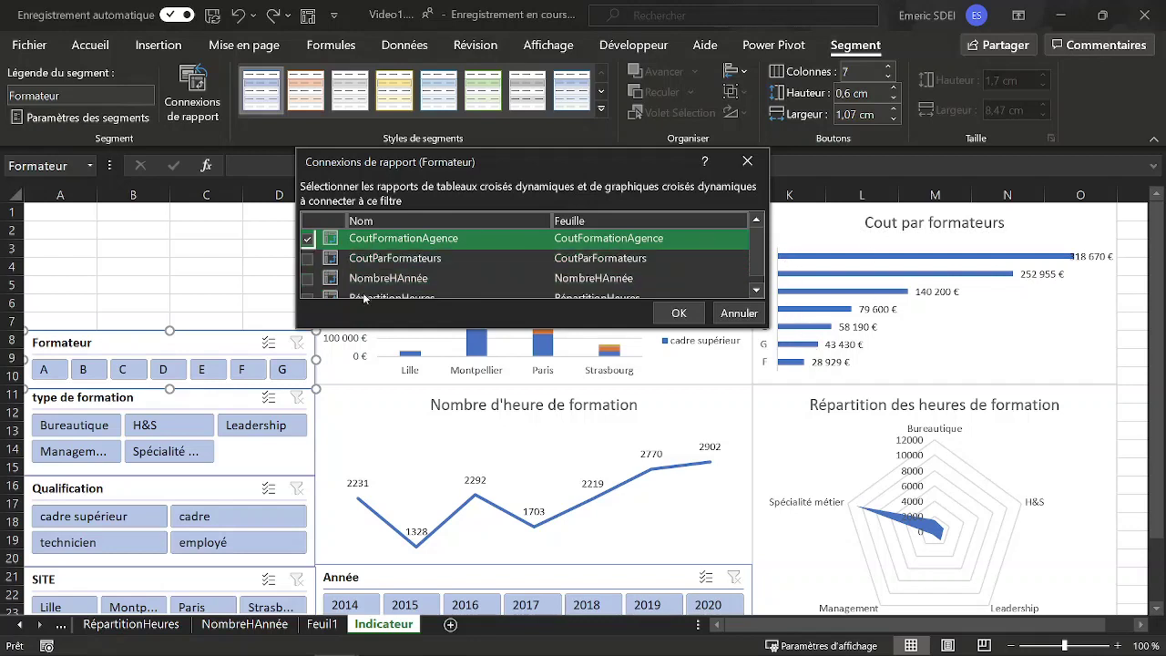
pyautogui.click(308, 278)
pyautogui.scroll(-1, 309, 287)
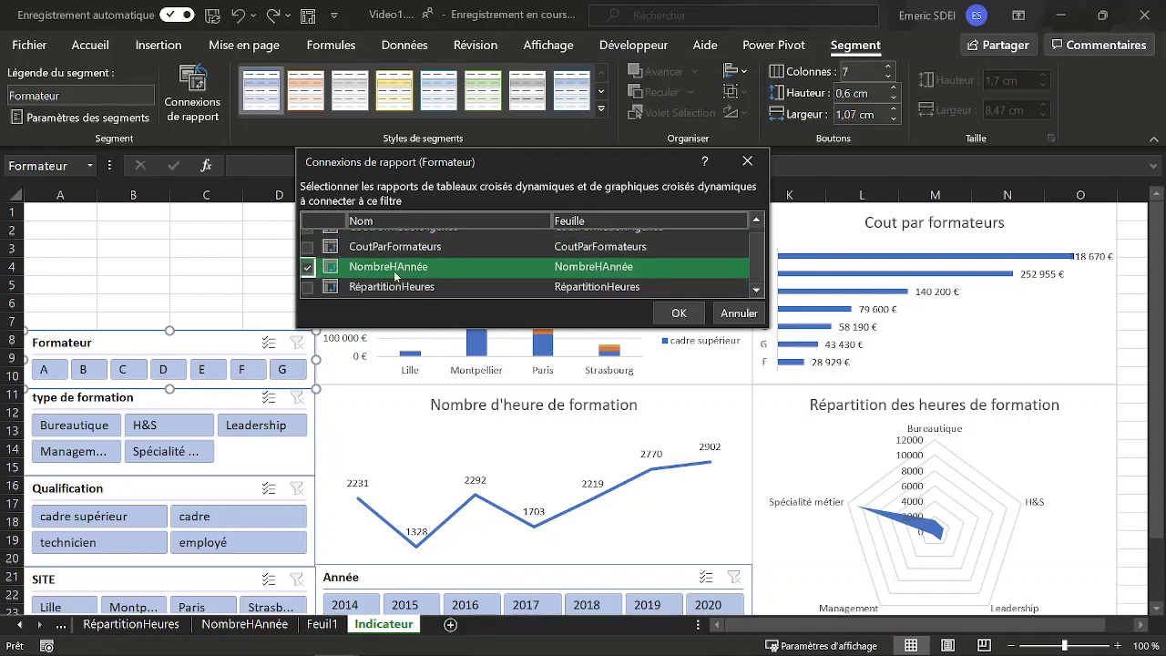
pyautogui.click(308, 288)
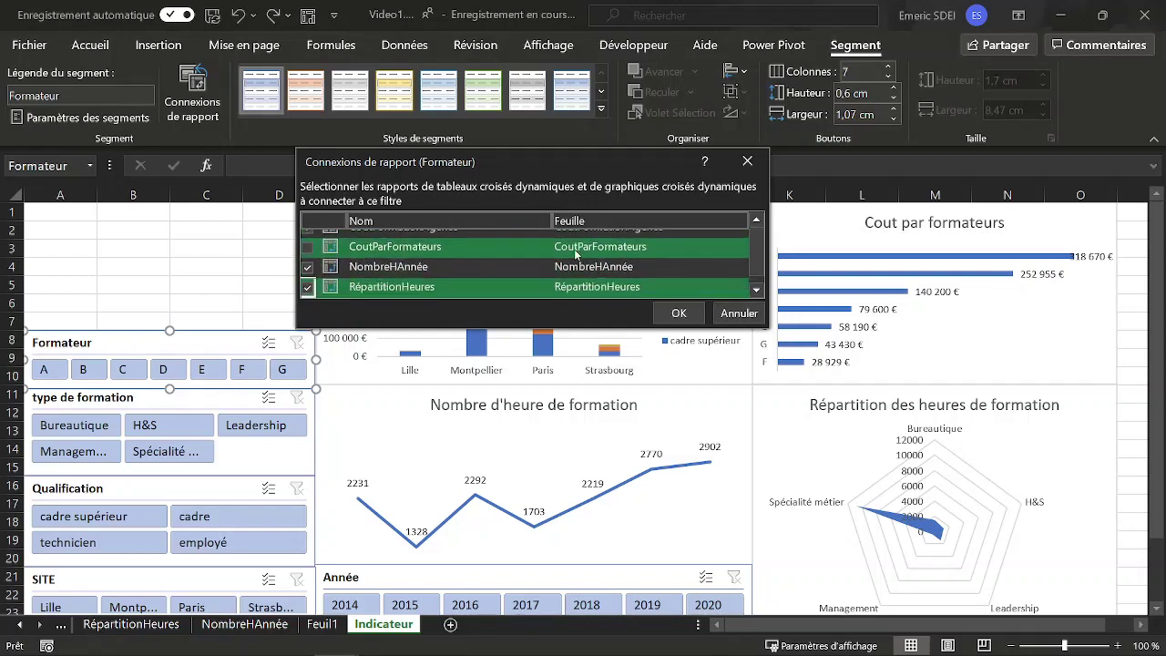
pyautogui.click(678, 313)
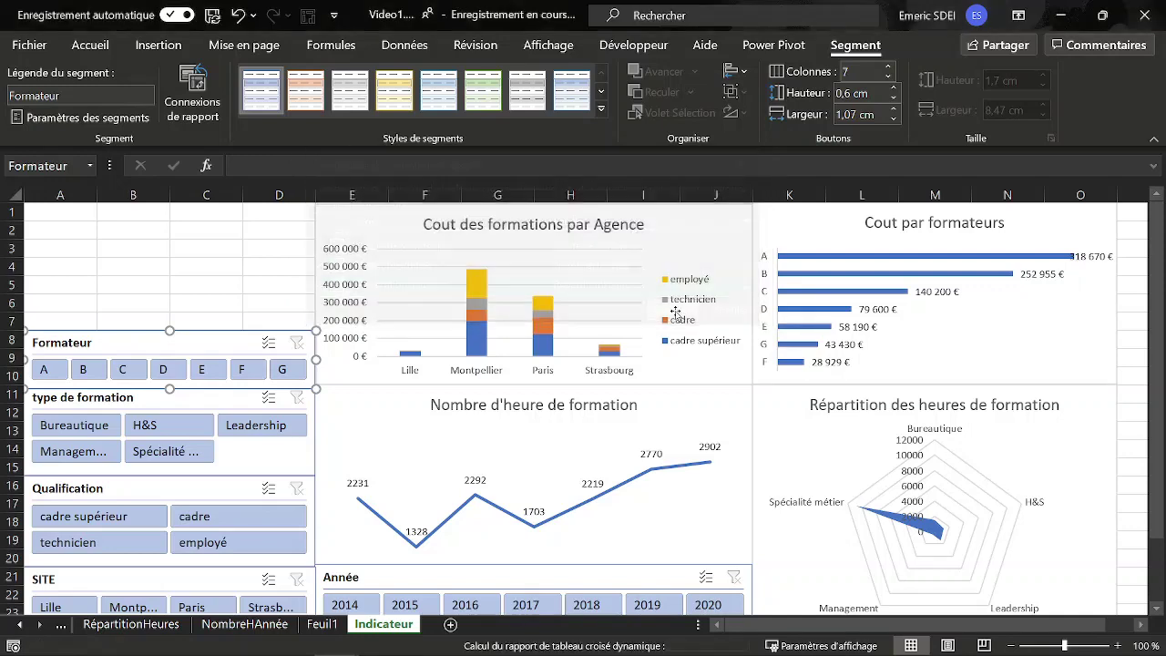
# Step: Connect the "type de formation" slicer to the CoutParFormateurs, NombreHAnnée and RépartitionHeures pivot tables
pyautogui.click(178, 401)
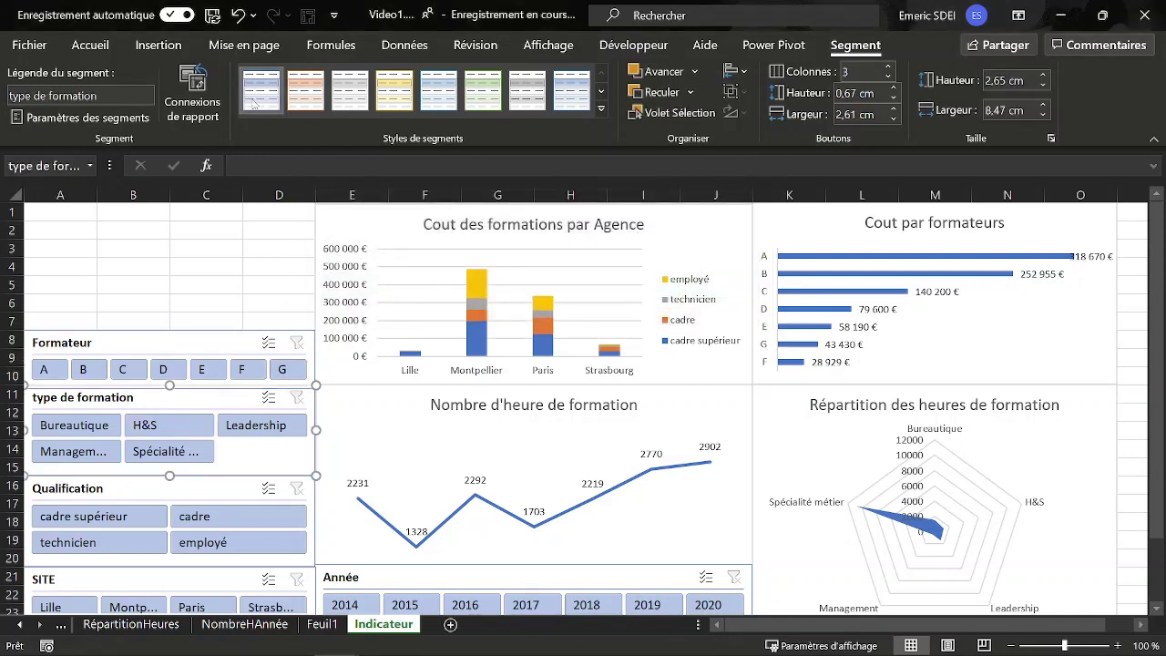
pyautogui.click(193, 102)
pyautogui.click(307, 258)
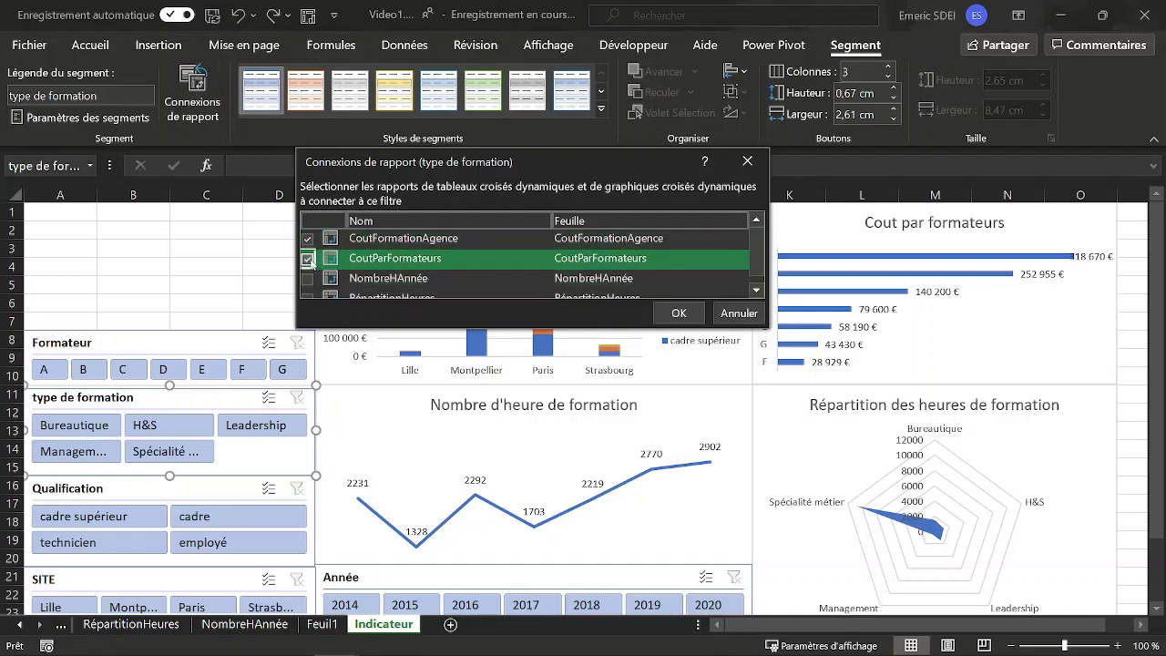
pyautogui.click(307, 278)
pyautogui.click(308, 295)
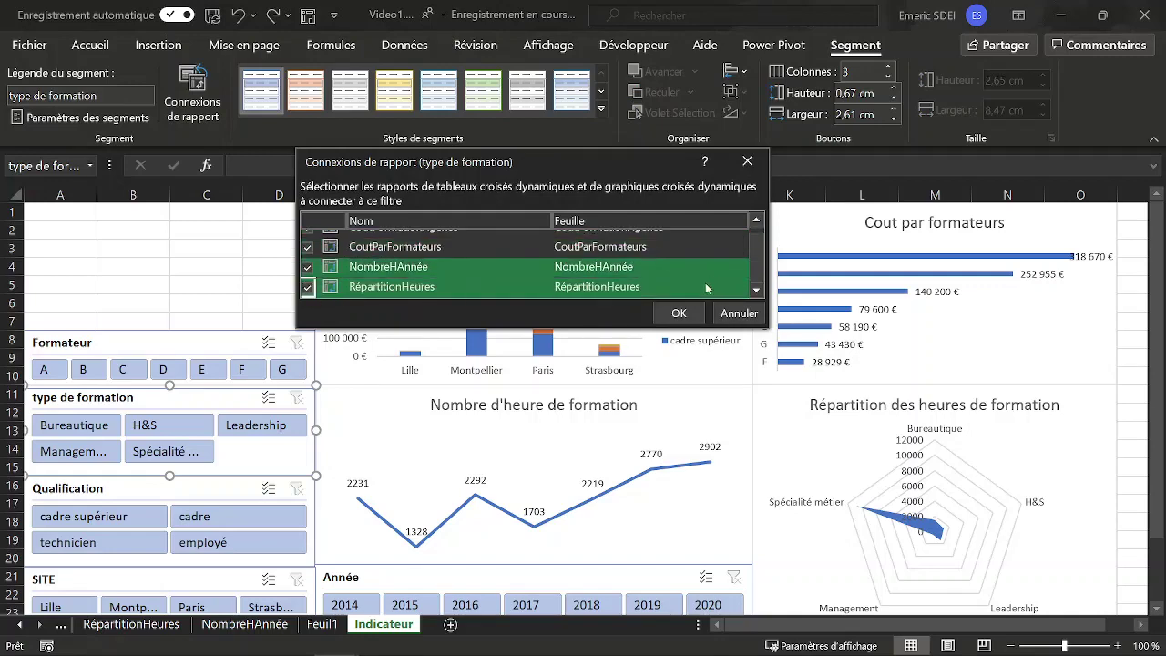
pyautogui.click(679, 314)
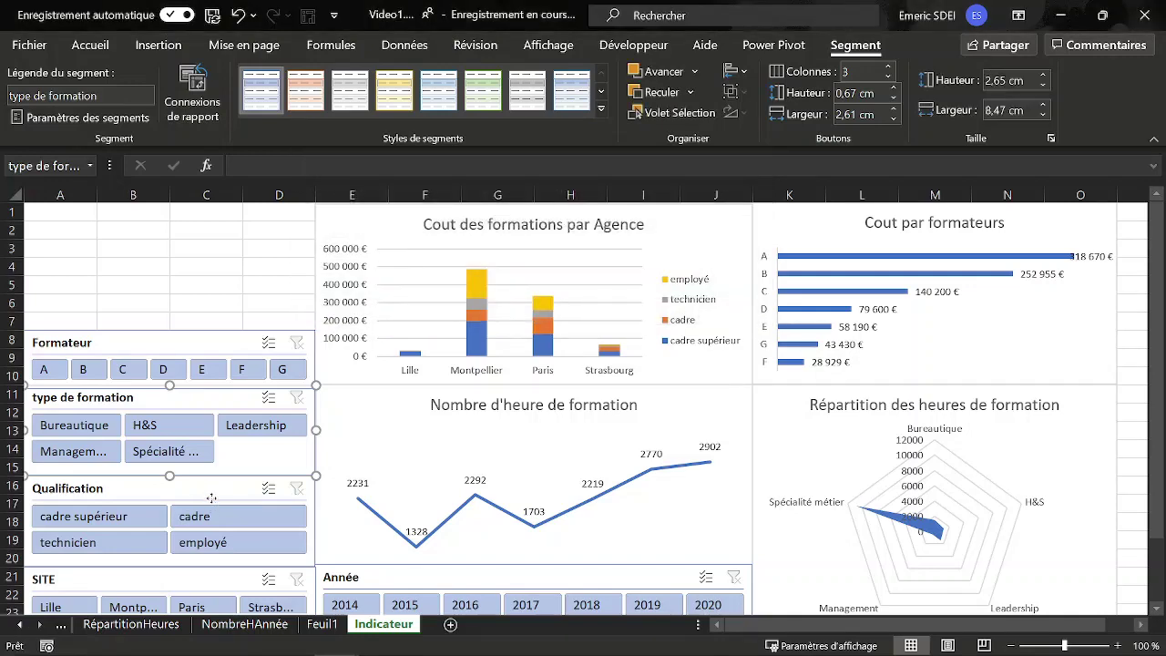
# Step: Connect the Qualification slicer to the CoutParFormateurs, NombreHAnnée and RépartitionHeures pivot tables
pyautogui.click(209, 499)
pyautogui.click(187, 100)
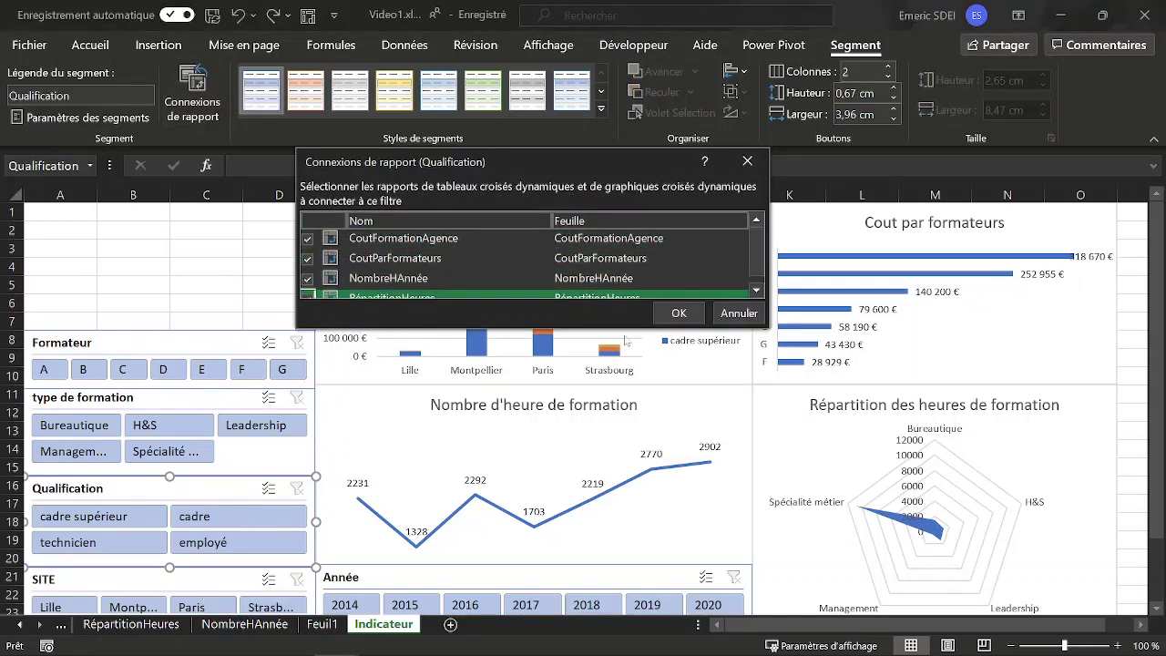
pyautogui.click(678, 314)
# Step: Connect the SITE slicer to the CoutParFormateurs, NombreHAnnée and RépartitionHeures pivot tables
pyautogui.click(182, 583)
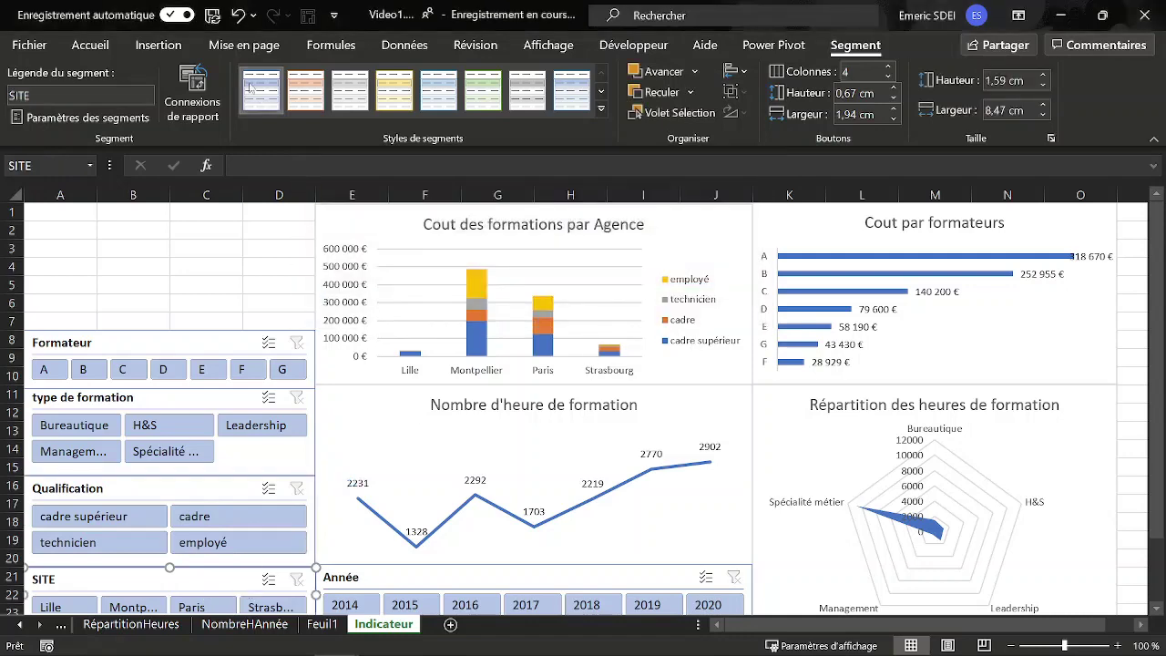
pyautogui.click(193, 100)
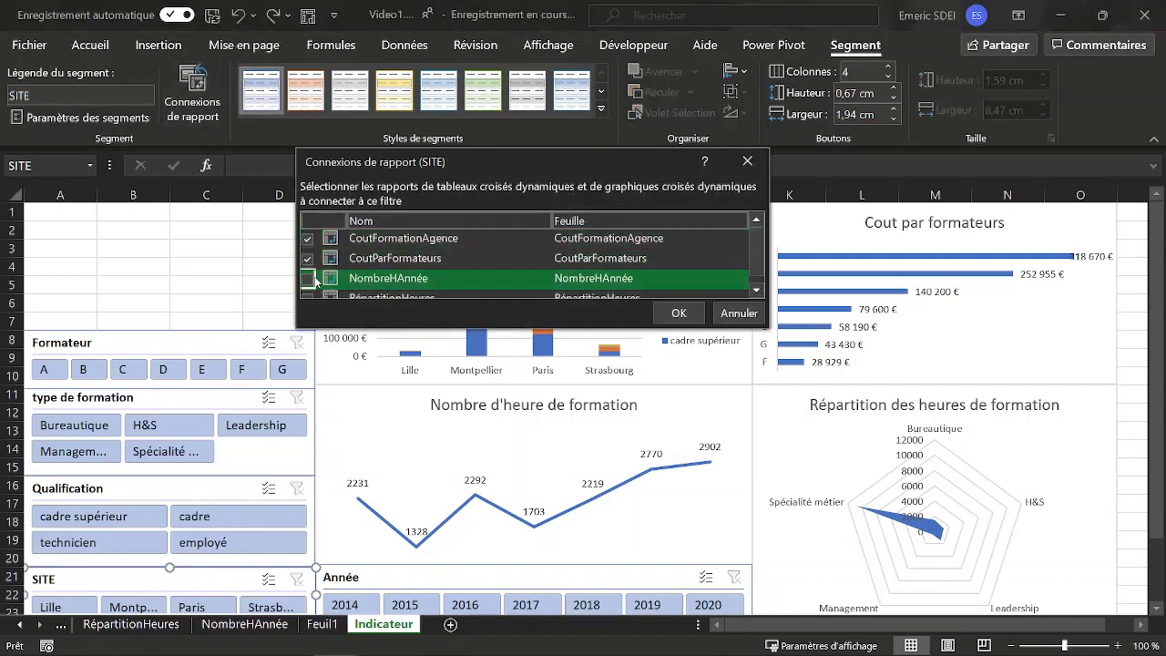
pyautogui.click(308, 278)
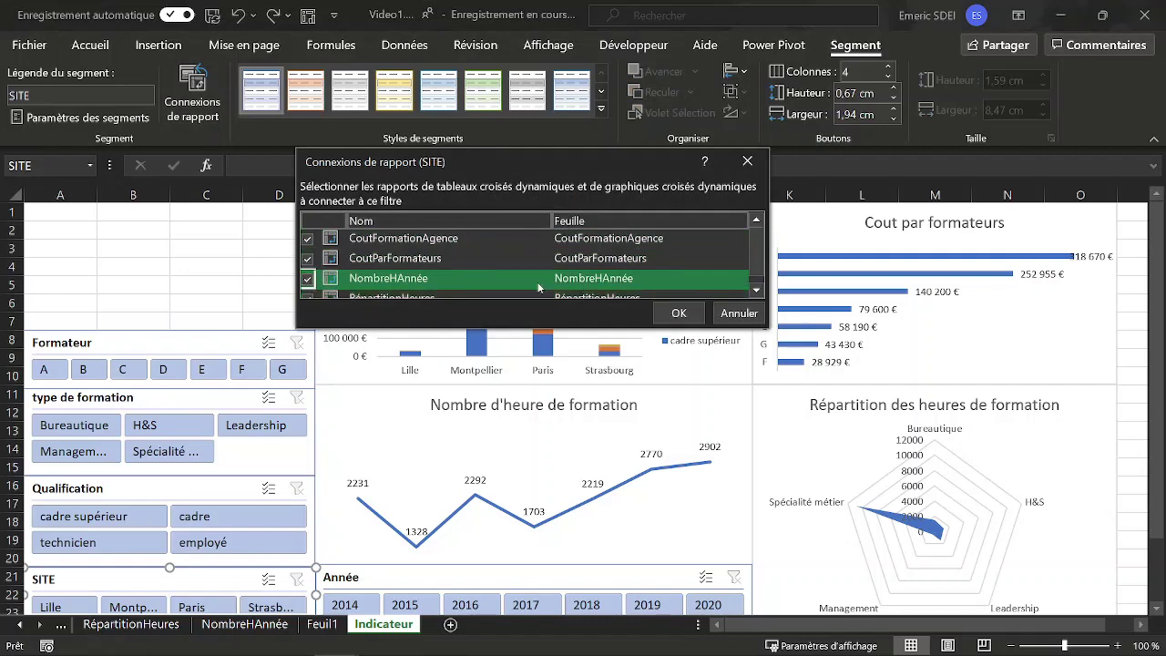
pyautogui.click(679, 313)
# Step: Connect the Année slicer to the CoutParFormateurs and RépartitionHeures pivot tables, leaving NombreHAnnée unconnected
pyautogui.click(342, 568)
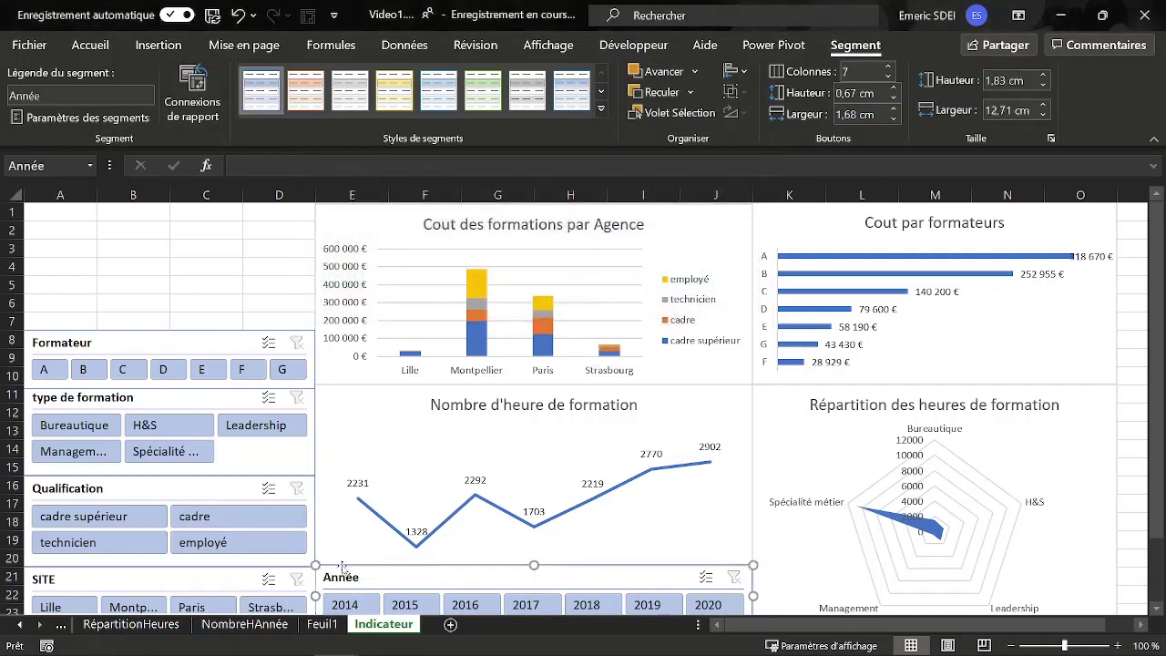
pyautogui.click(192, 91)
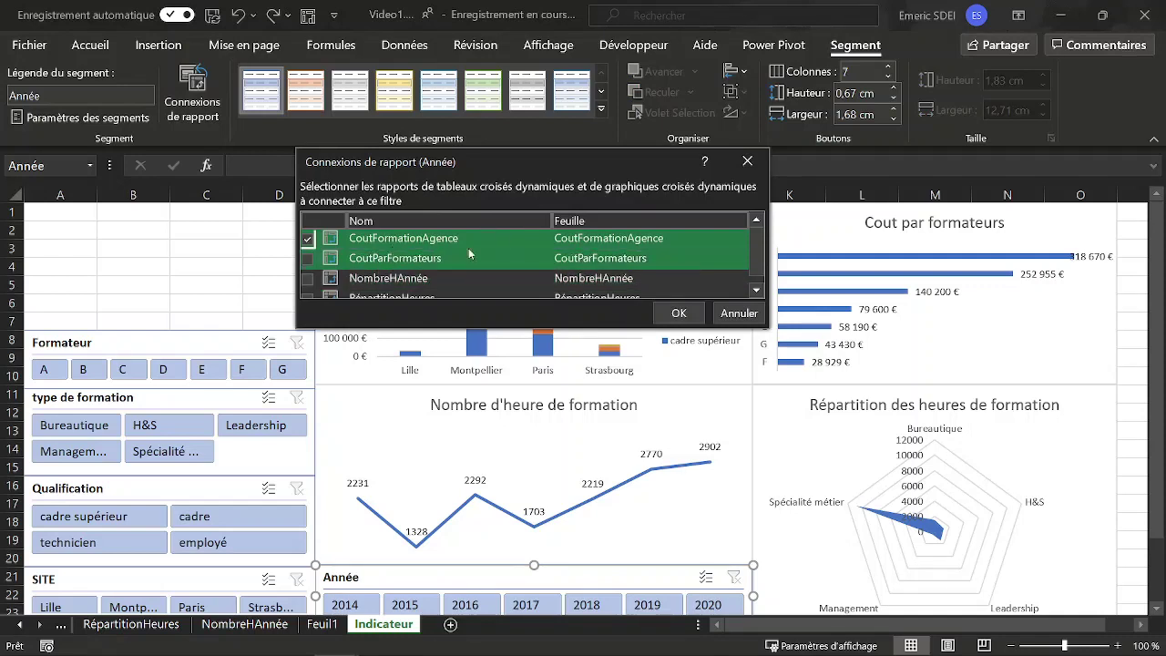
pyautogui.click(308, 258)
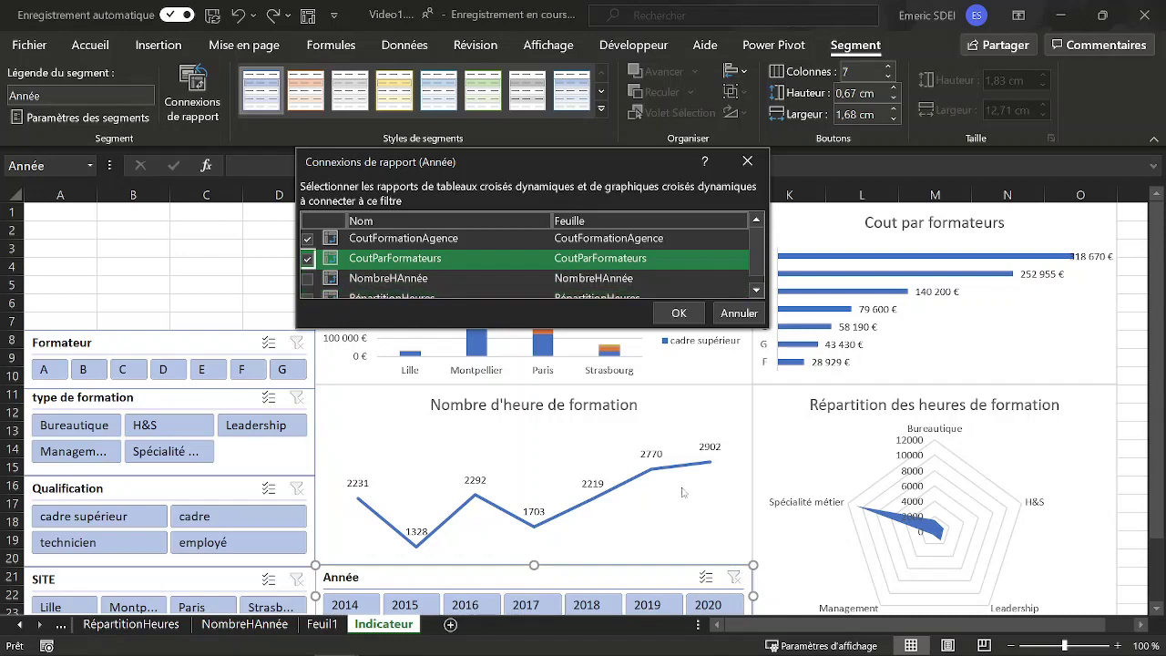
pyautogui.click(308, 298)
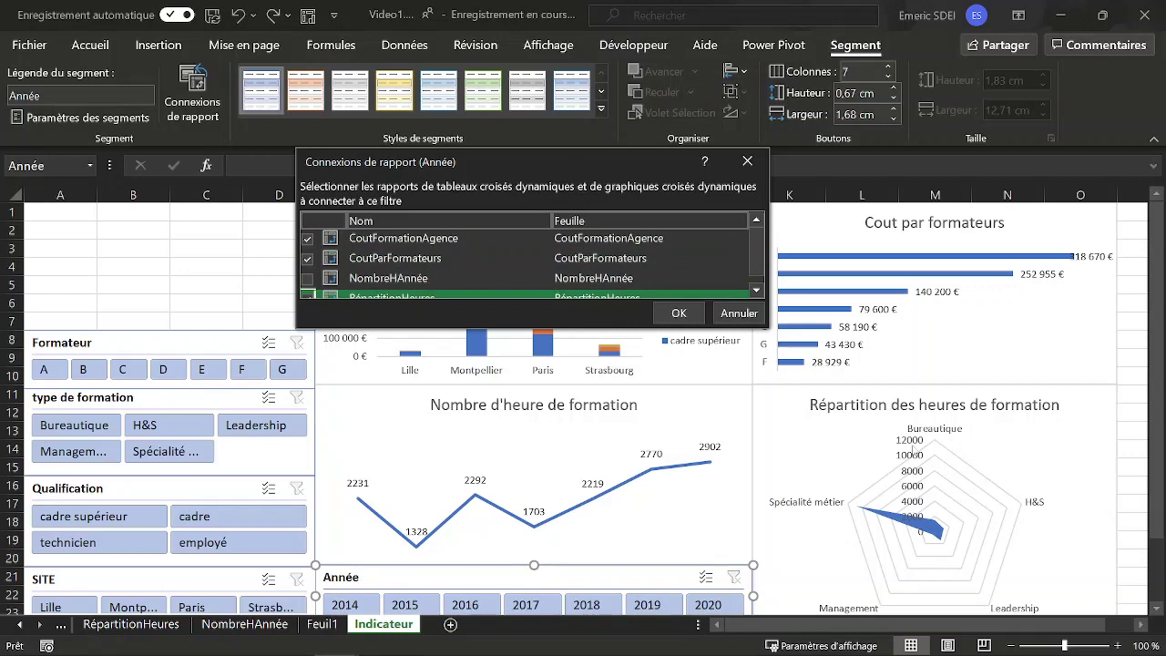
pyautogui.click(678, 313)
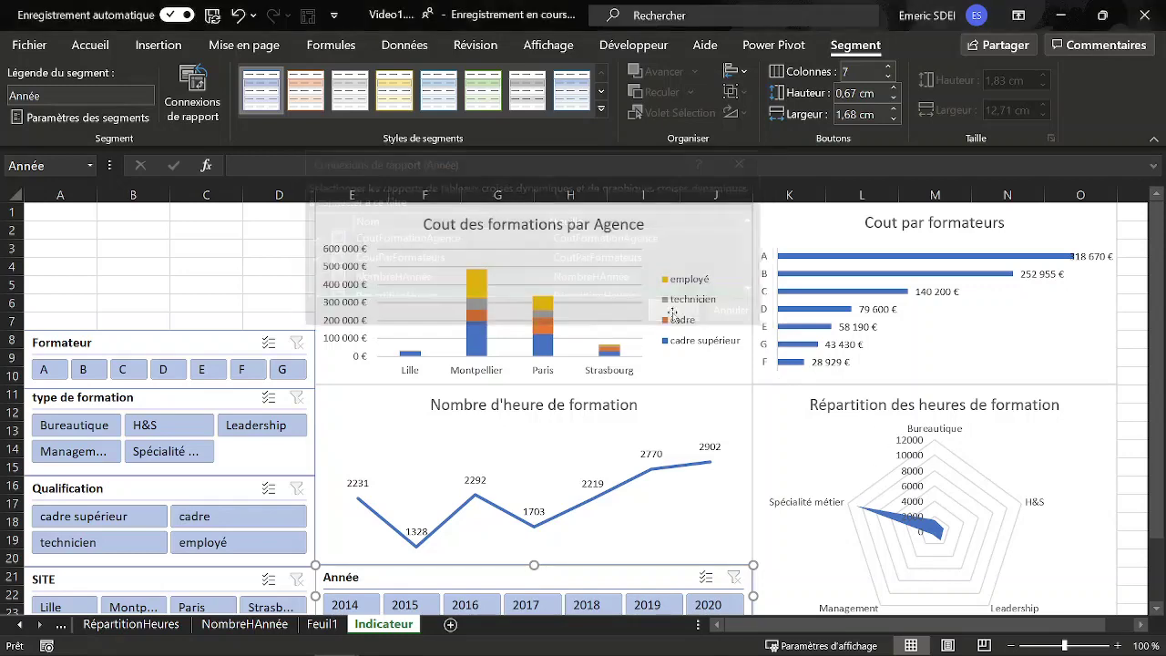
# Step: Deselect the Année slicer and use it to filter the dashboard on 2015
pyautogui.click(240, 287)
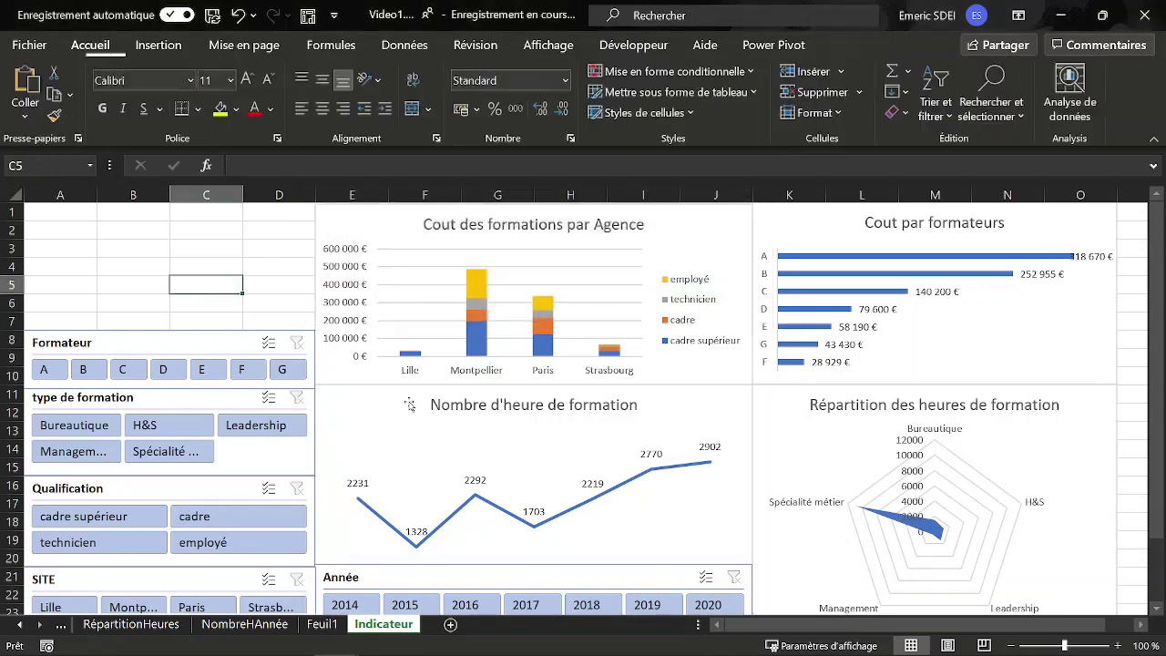
pyautogui.click(405, 605)
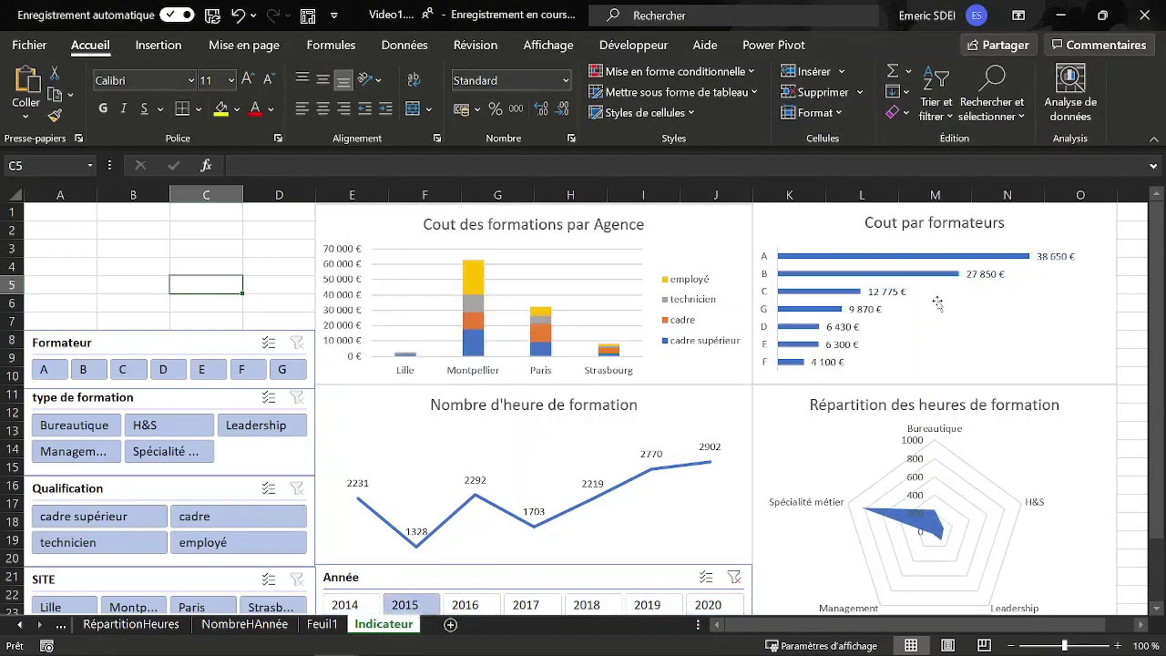
# Step: Filter the dashboard on 2017 and on 2018 with the Année slicer, and reselect all years from 2014 to 2020
pyautogui.click(549, 605)
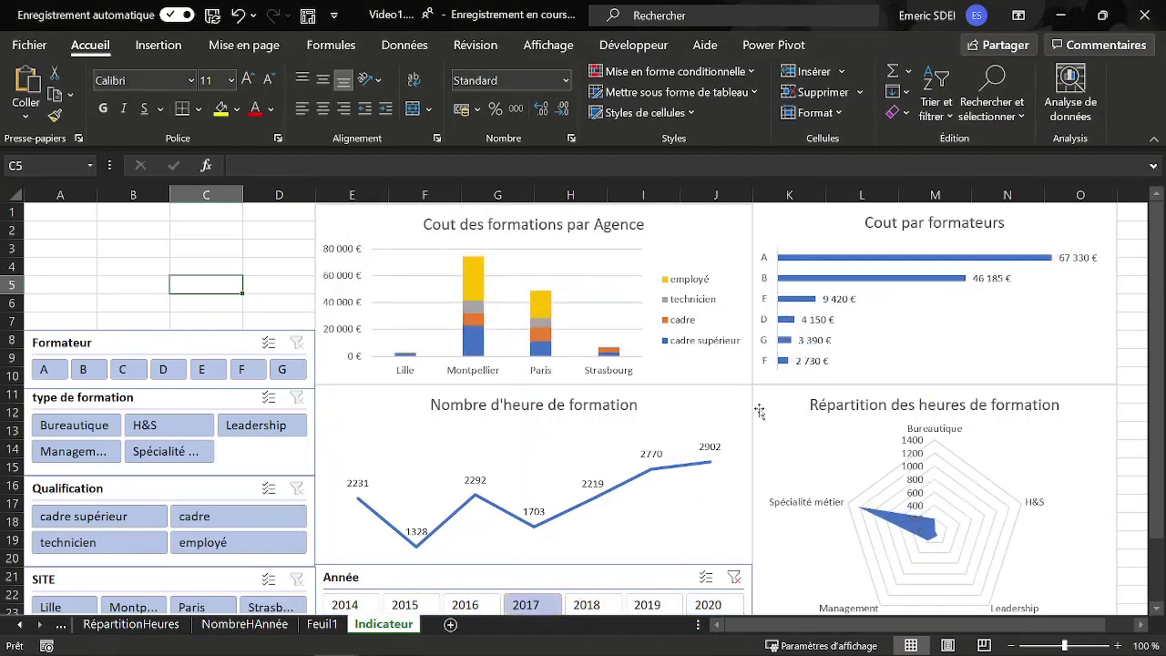
pyautogui.click(614, 606)
pyautogui.moveTo(379, 612); pyautogui.dragTo(715, 604)
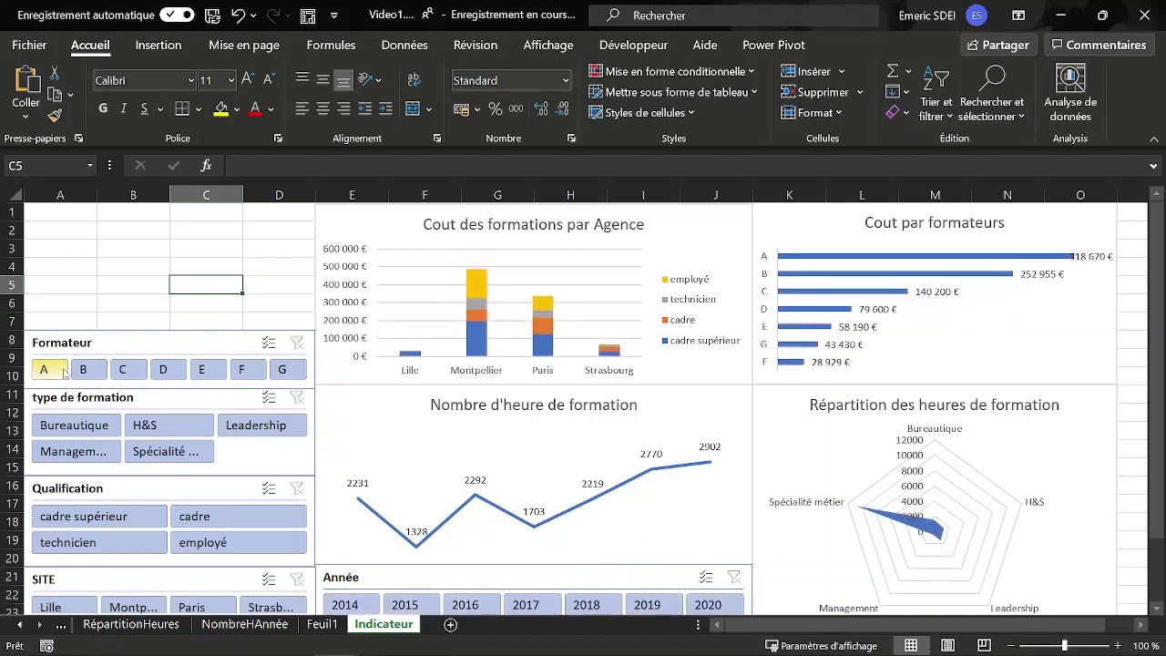
# Step: Test the Formateur slicer by filtering on trainers A to D, and clear its filter
pyautogui.moveTo(66, 373); pyautogui.dragTo(163, 375)
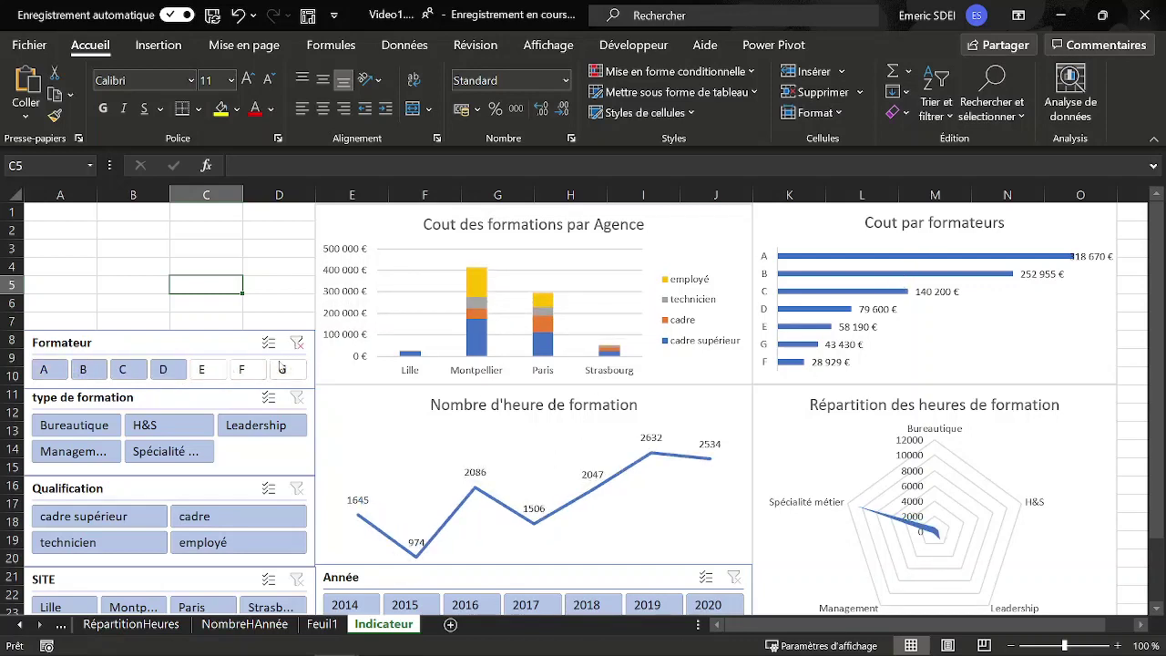
pyautogui.click(297, 343)
# Step: Test the type de formation slicer on Bureautique, H&S and Leadership, individually and combined, and clear its filter
pyautogui.click(86, 426)
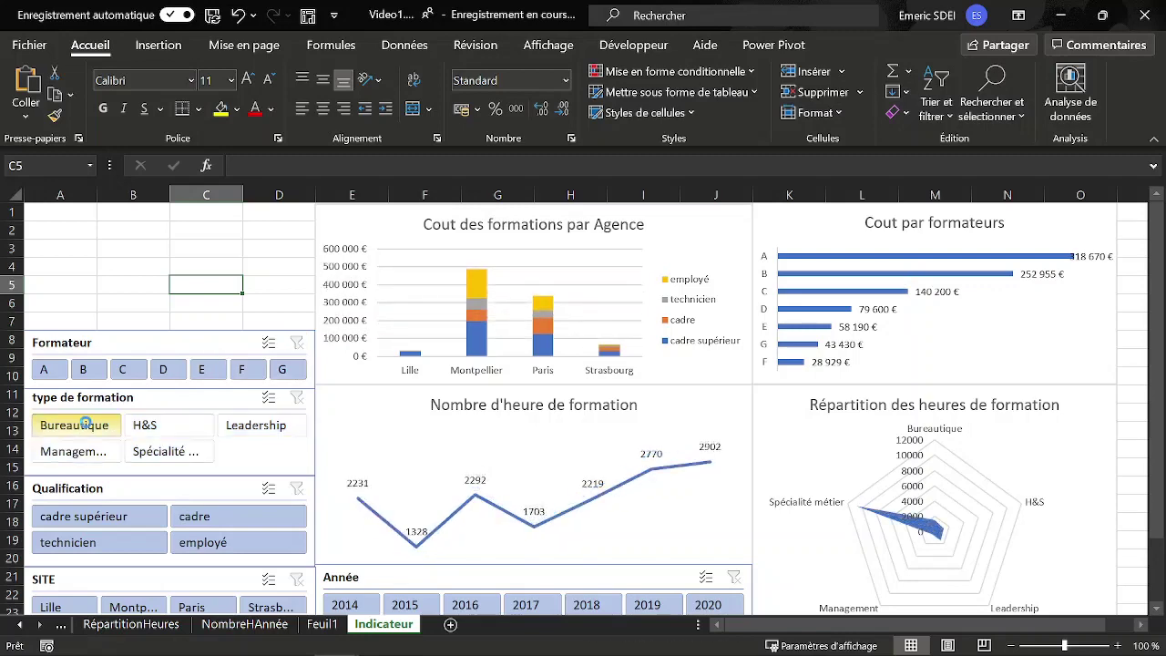
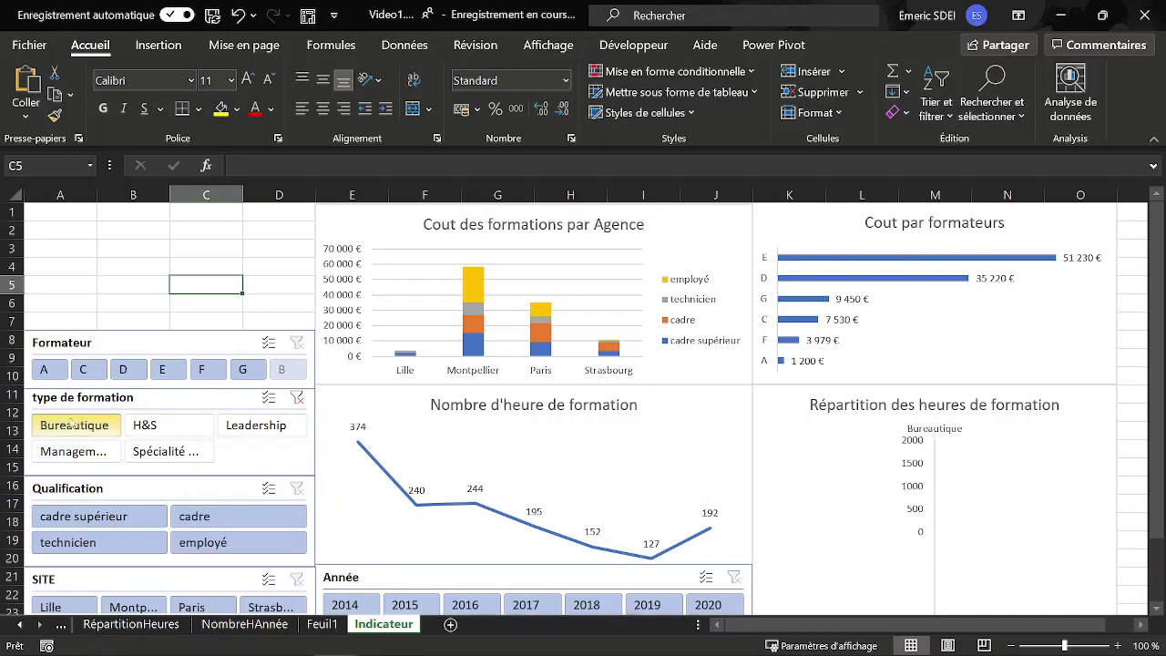
pyautogui.click(150, 425)
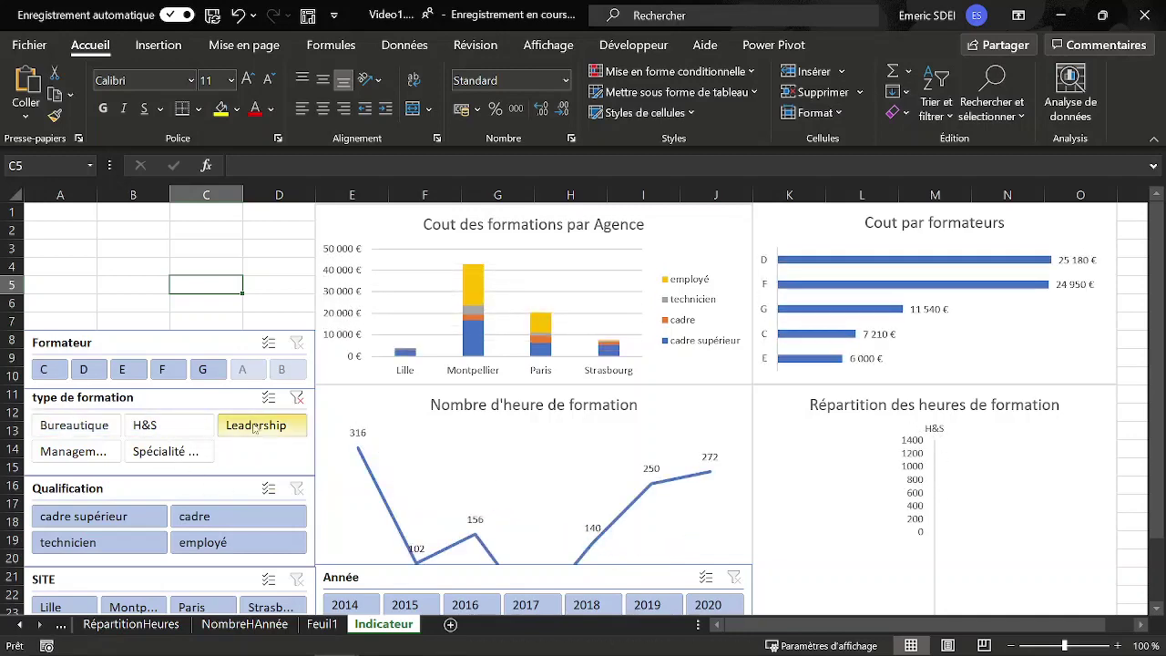
pyautogui.click(255, 426)
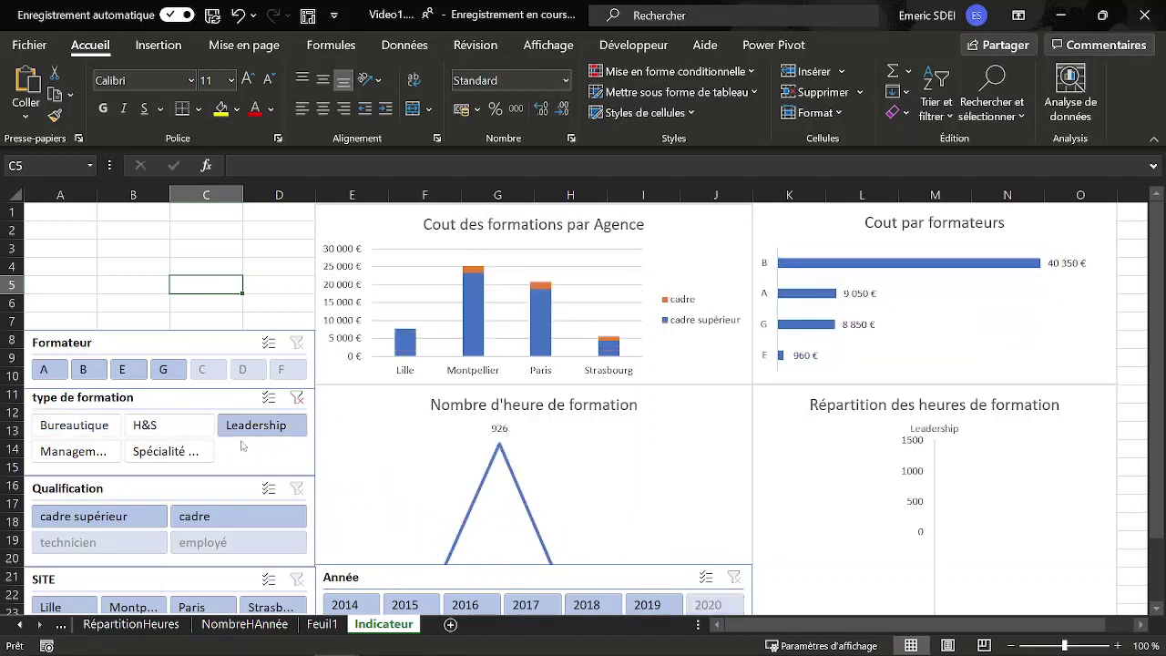
pyautogui.keyDown('ctrl'); pyautogui.click(160, 424); pyautogui.keyUp('ctrl')
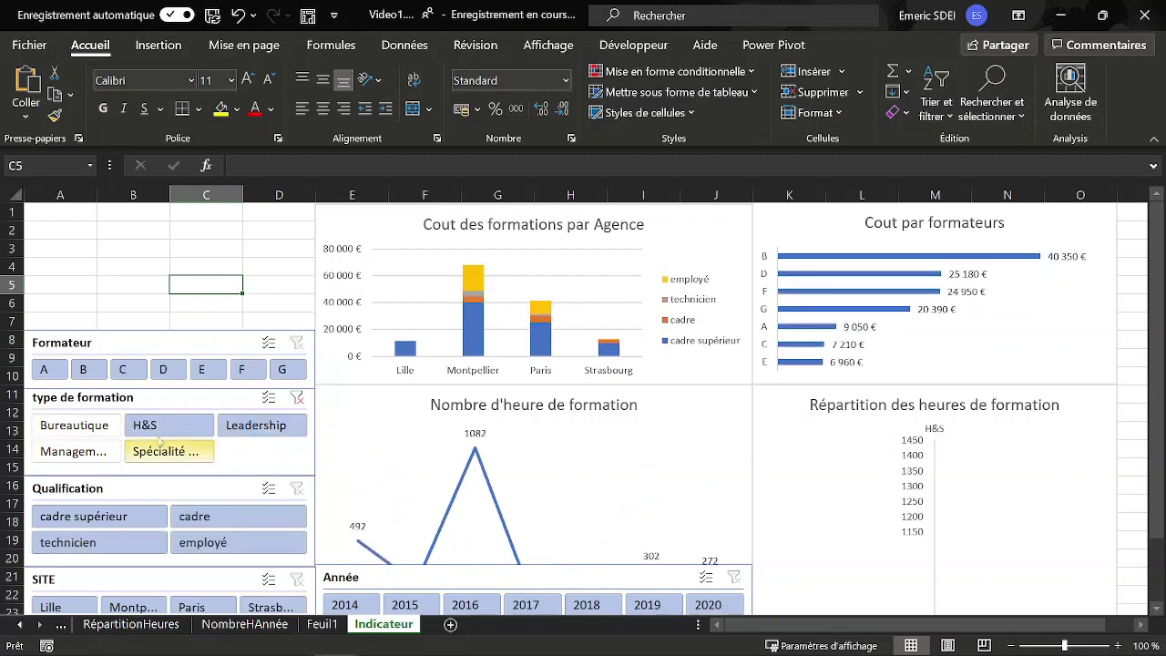
pyautogui.keyDown('ctrl'); pyautogui.click(73, 425); pyautogui.keyUp('ctrl')
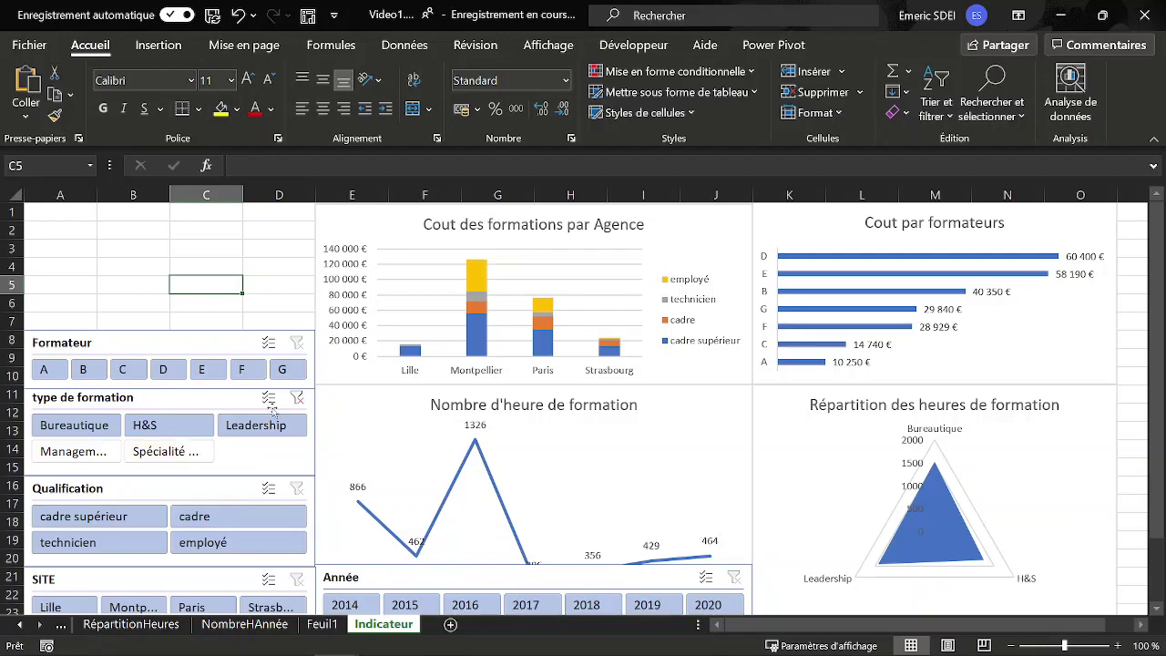
pyautogui.click(297, 398)
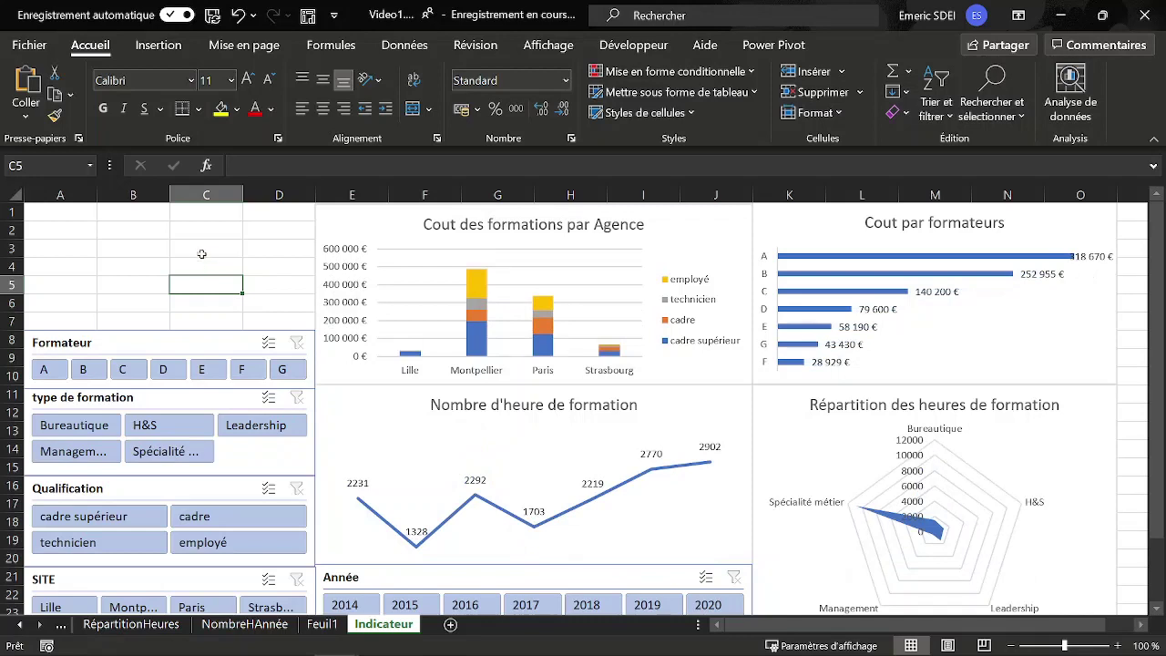
# Step: Enter the labels "Cout total" in cell B3 and "Nombre de formation total" in cell B4
pyautogui.click(149, 250)
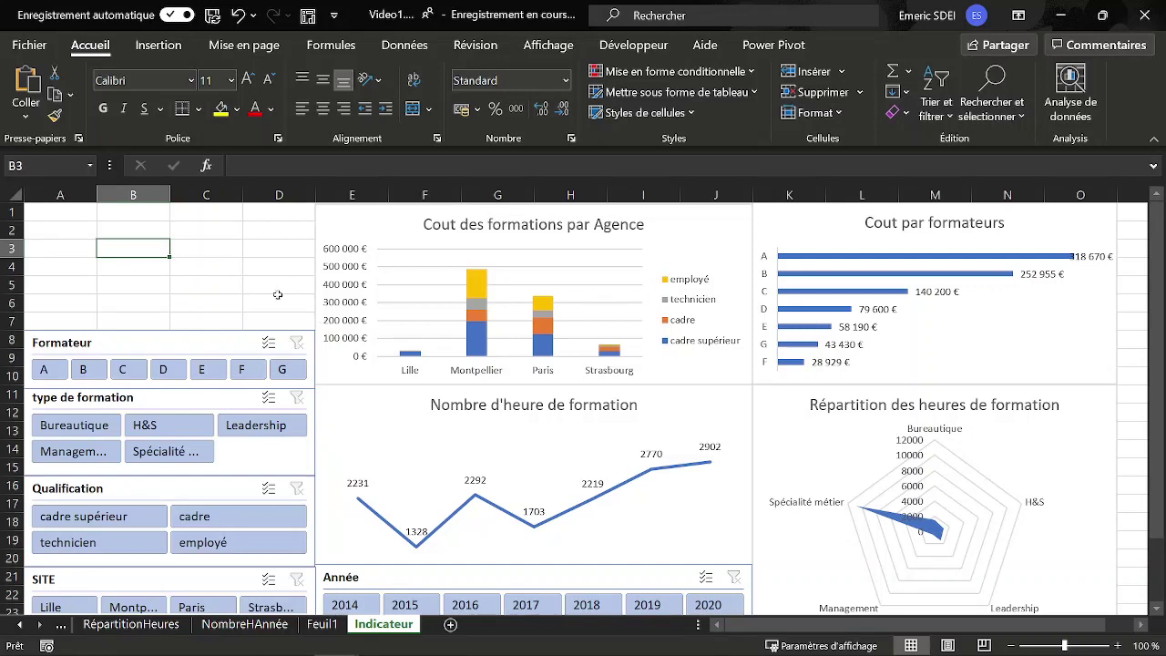
pyautogui.write('Cout to')
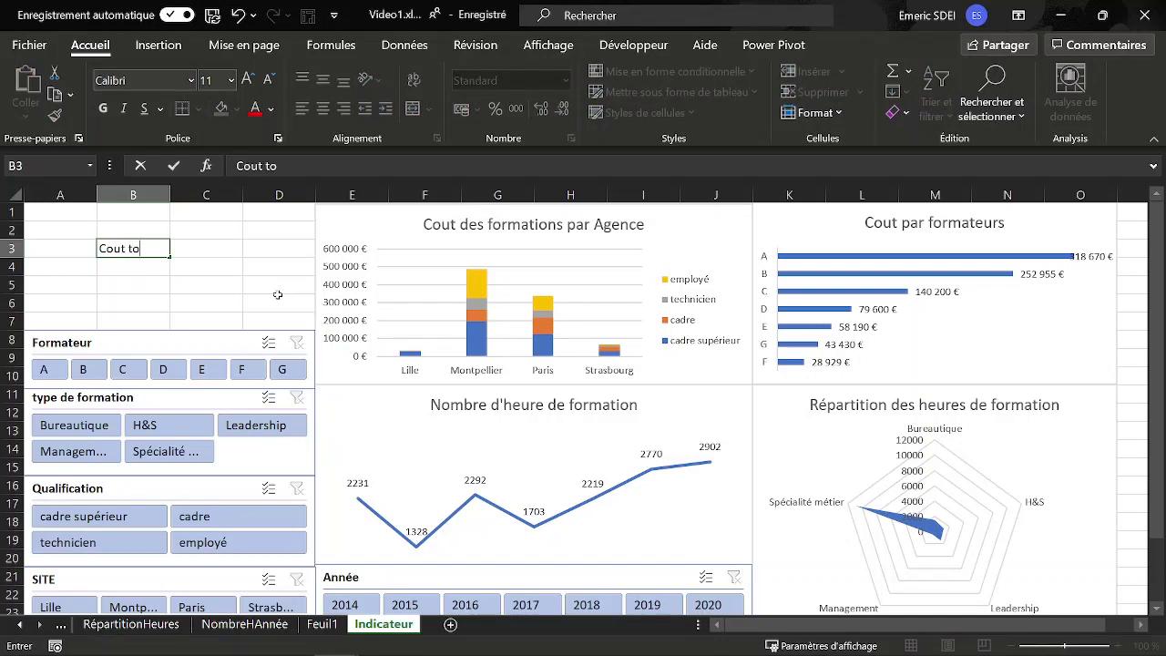
pyautogui.write('tal')
pyautogui.press('Return')
pyautogui.write('N')
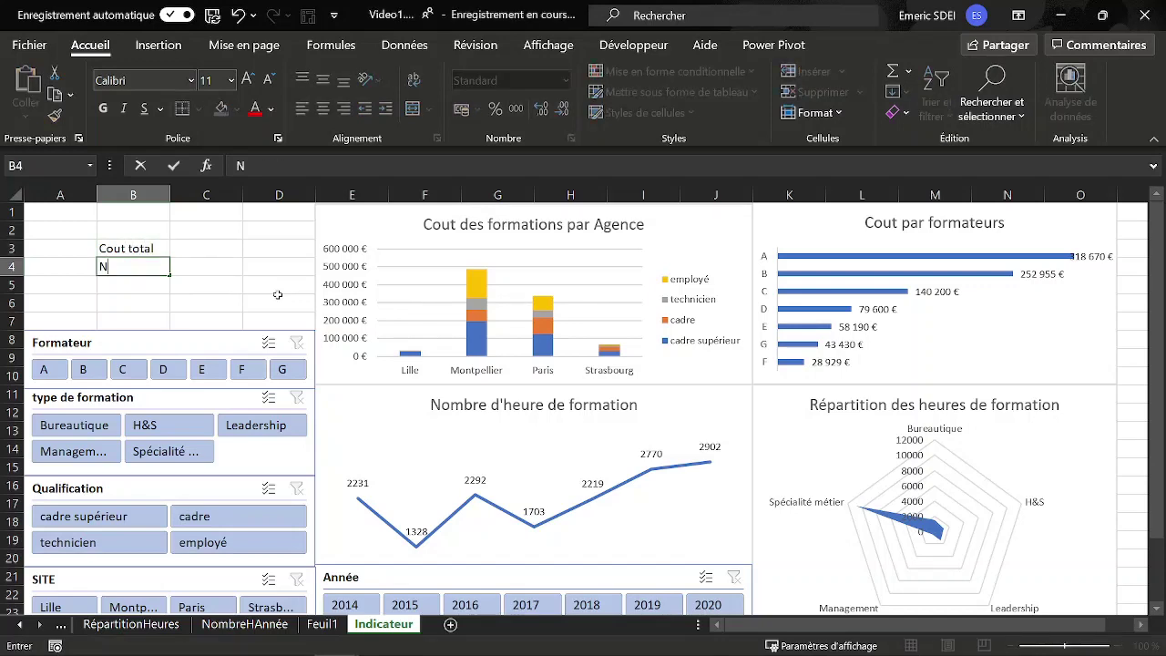
pyautogui.write('ombre de formation totale')
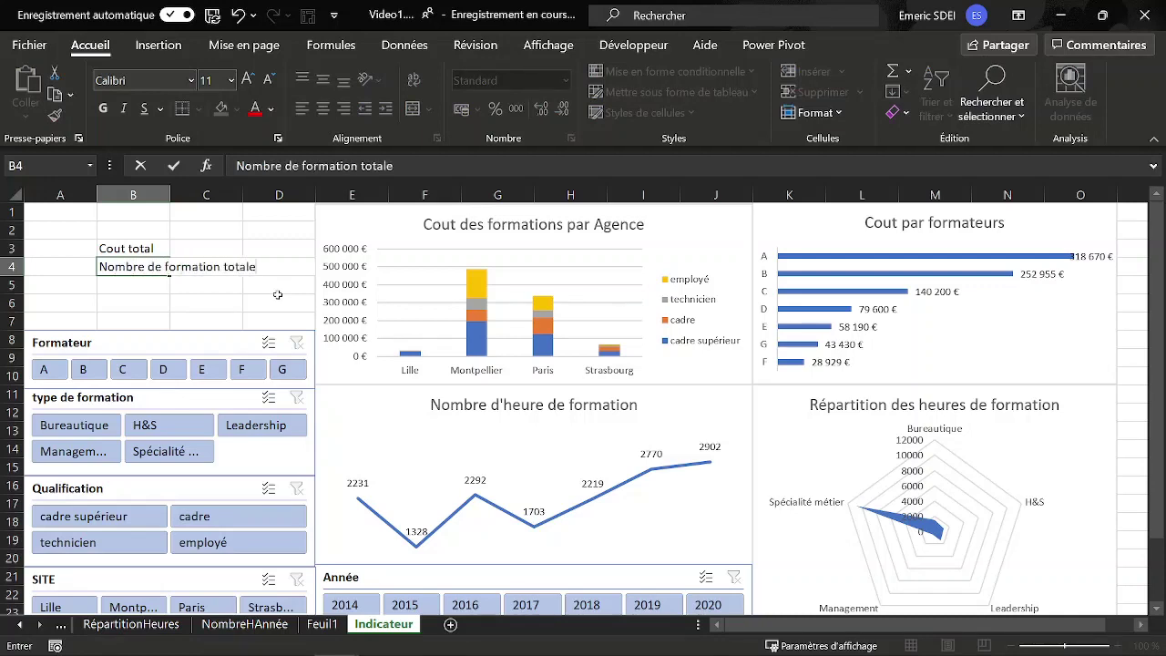
pyautogui.press('Return')
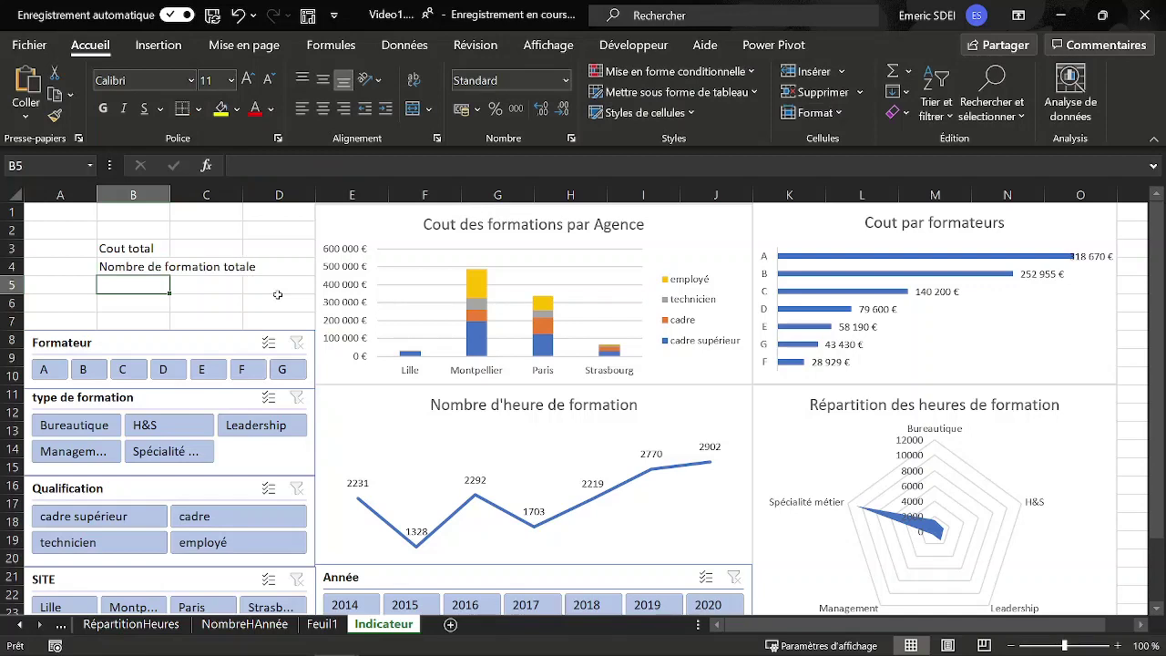
pyautogui.press('Up')
pyautogui.press('F2')
pyautogui.press('BackSpace')
pyautogui.press('Return')
# Step: Enter the label "Cout moyen d'une formation" in cell B5
pyautogui.write('Cout ')
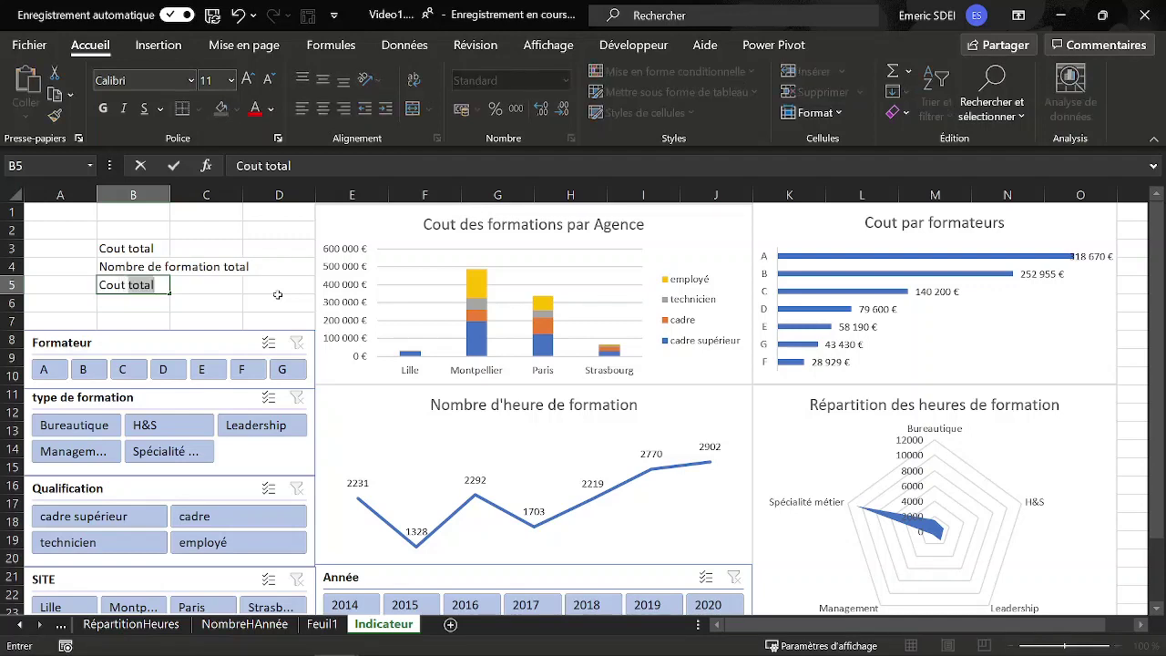
pyautogui.write('moyen')
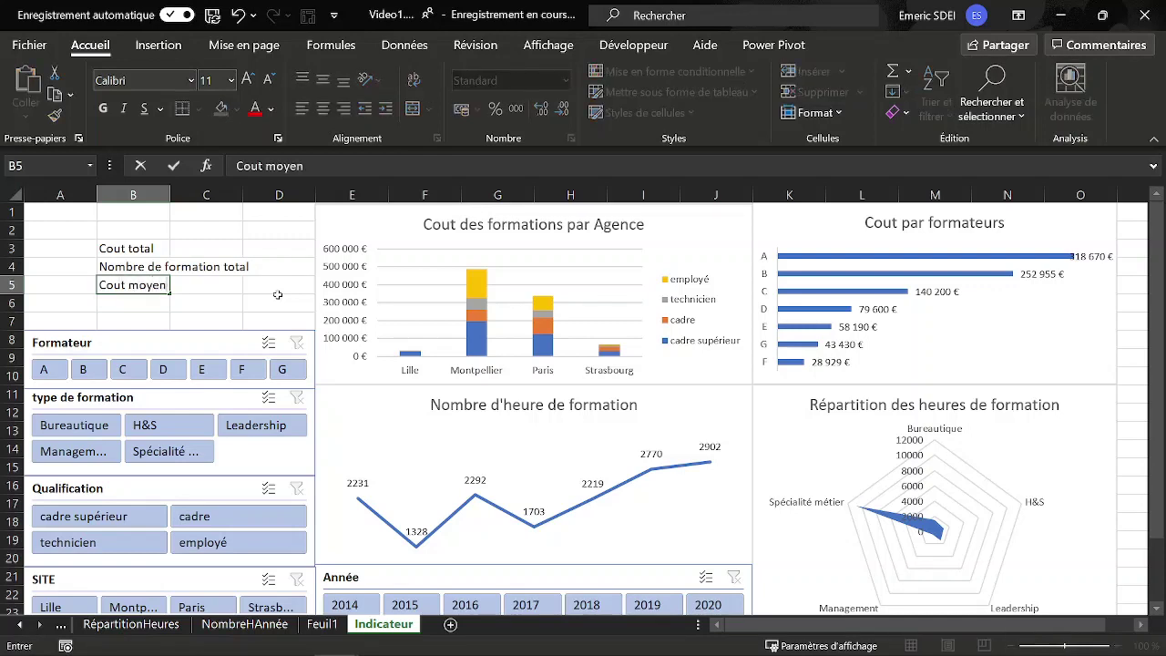
pyautogui.write(" d'une formation")
pyautogui.press('Return')
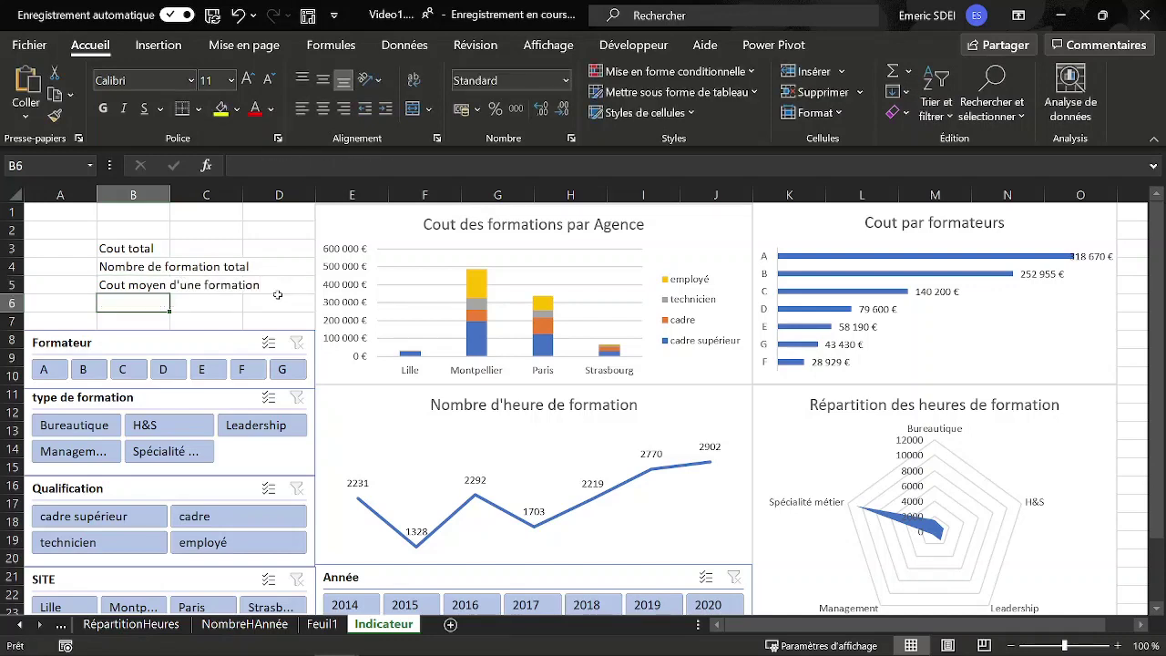
# Step: Right-align the labels in B3:B5 and widen column B so that their full text fits
pyautogui.press('Up')
pyautogui.press('Up')
pyautogui.press('Up')
pyautogui.hotkey('shift', 'Down')
pyautogui.hotkey('shift', 'Down')
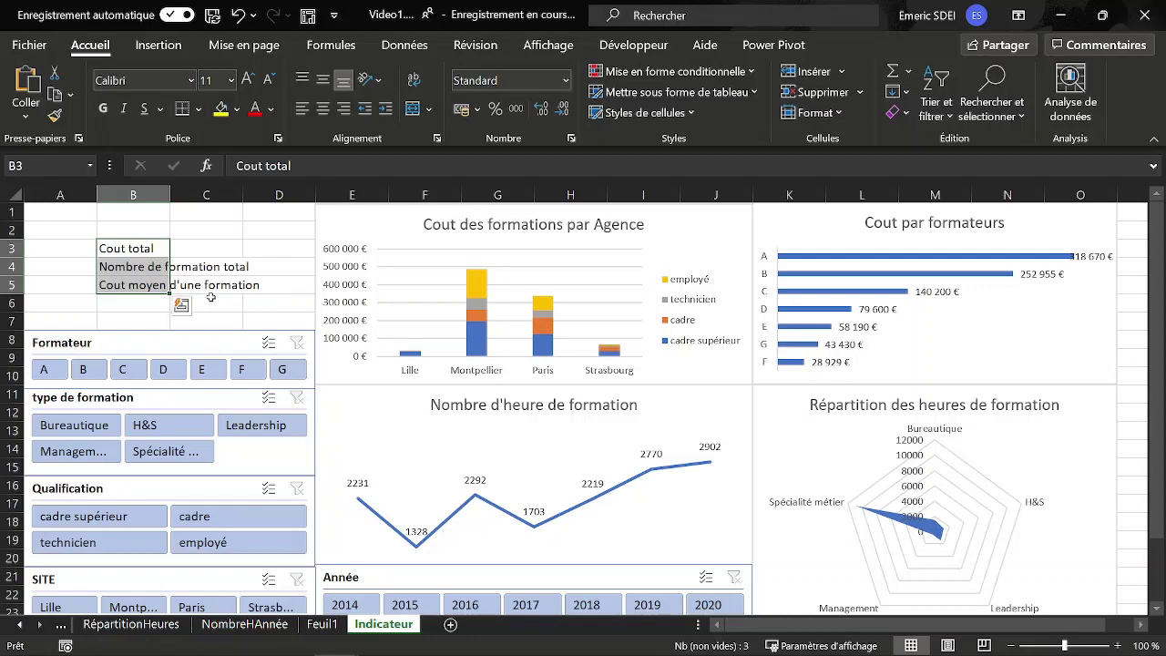
pyautogui.click(343, 108)
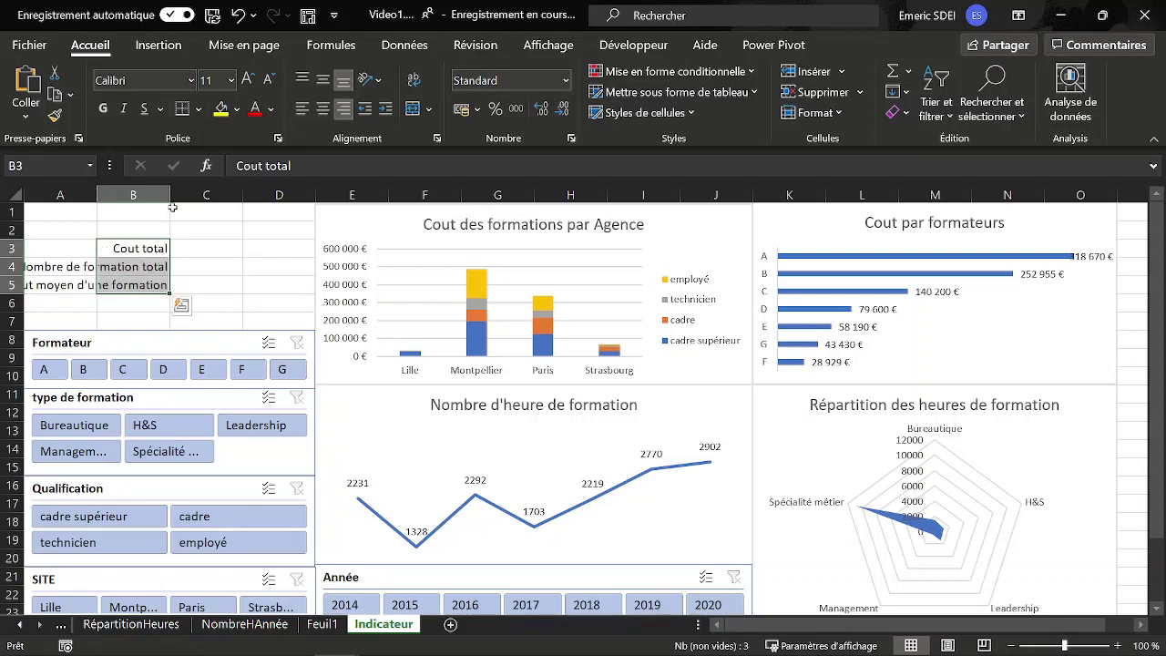
pyautogui.moveTo(172, 193); pyautogui.dragTo(194, 192)
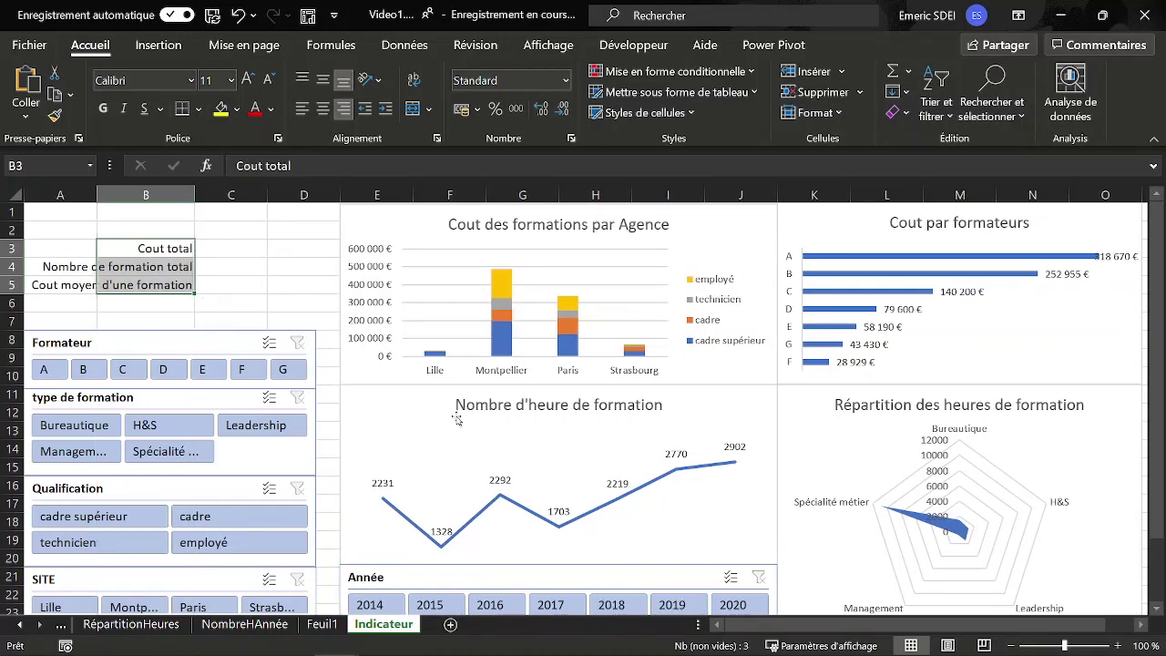
# Step: Select the Formateur slicer
pyautogui.click(243, 343)
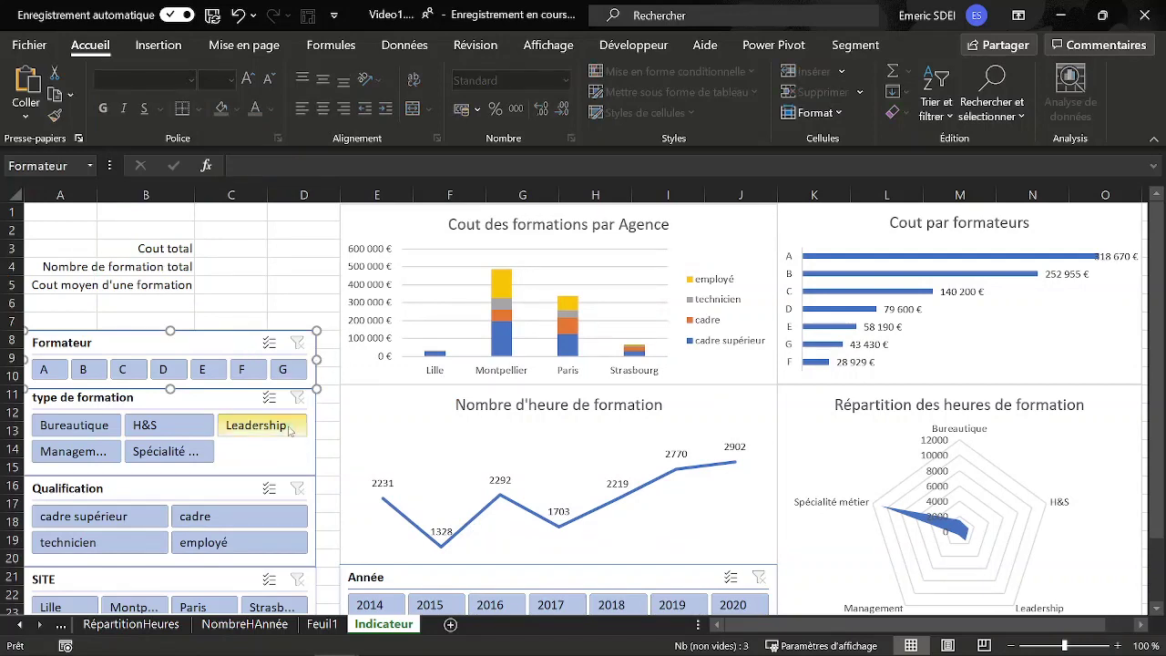
# Step: Widen the Formateur, type de formation, Qualification and SITE slicers together so they reach the edge of the charts at column E
pyautogui.keyDown('ctrl'); pyautogui.click(232, 400); pyautogui.keyUp('ctrl')
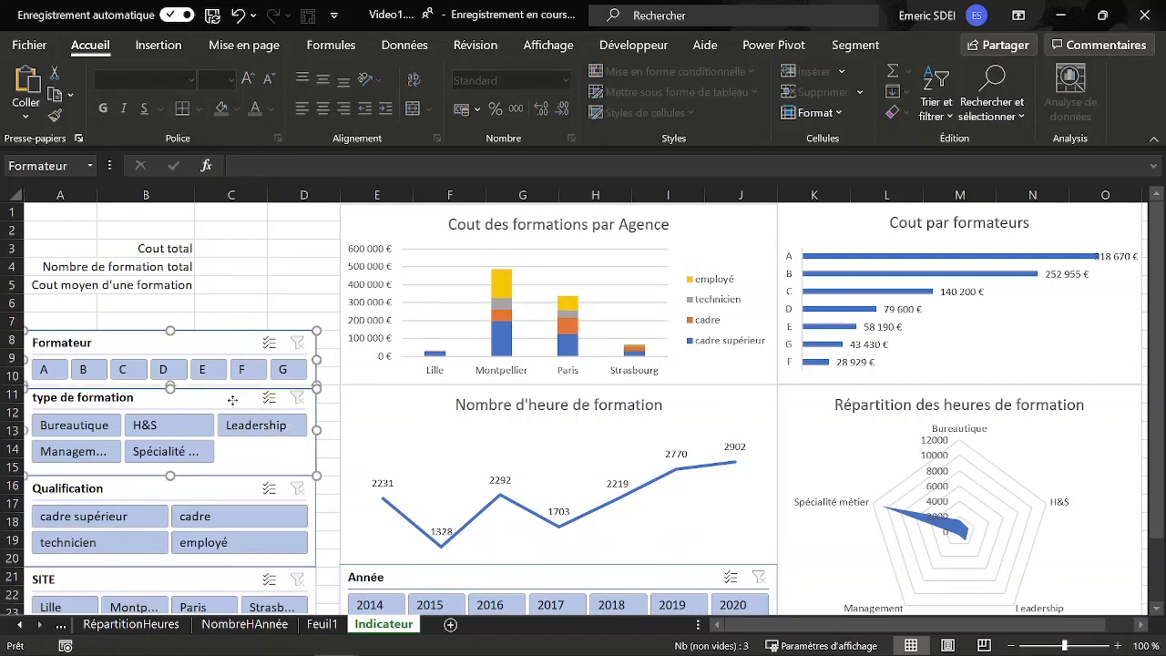
pyautogui.keyDown('ctrl'); pyautogui.click(250, 499); pyautogui.keyUp('ctrl')
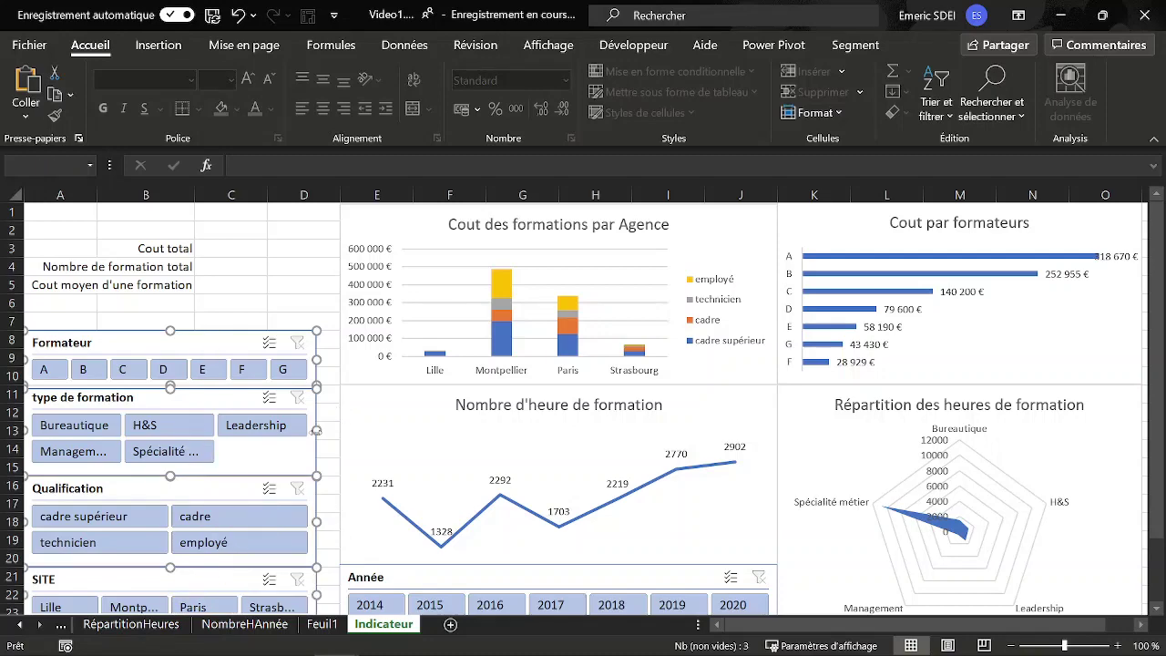
pyautogui.moveTo(316, 430); pyautogui.dragTo(340, 430)
pyautogui.click(303, 266)
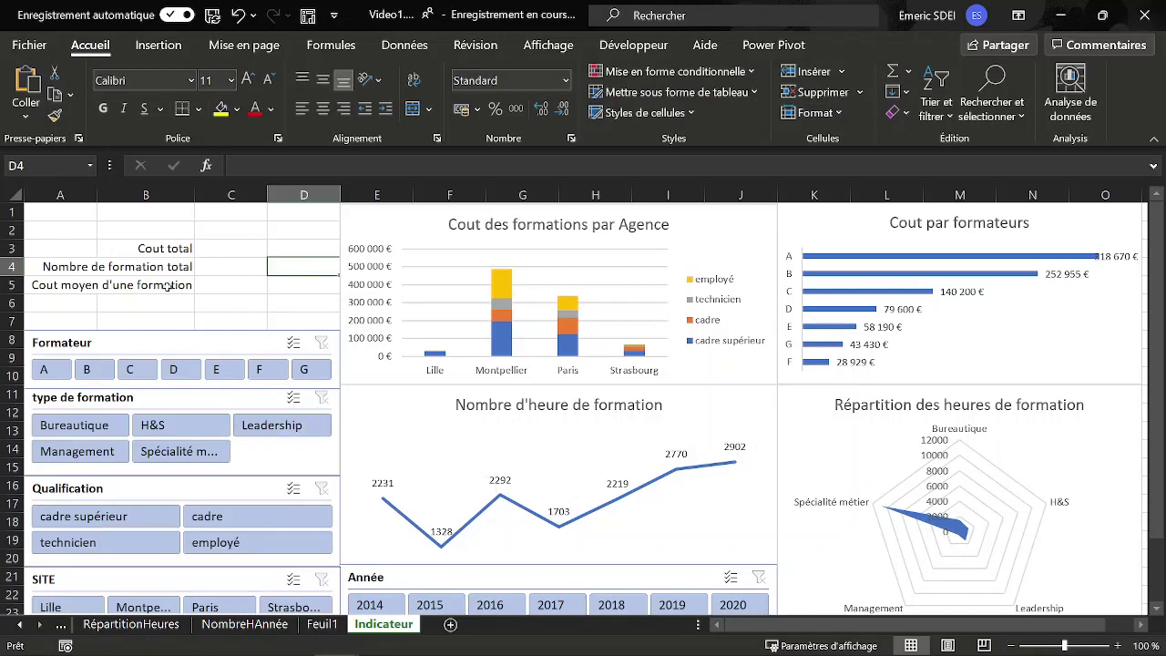
# Step: In C3, enter a formula that retrieves the overall "cout total" grand total from the pivot table on the CoutFormationAgence sheet
pyautogui.click(220, 246)
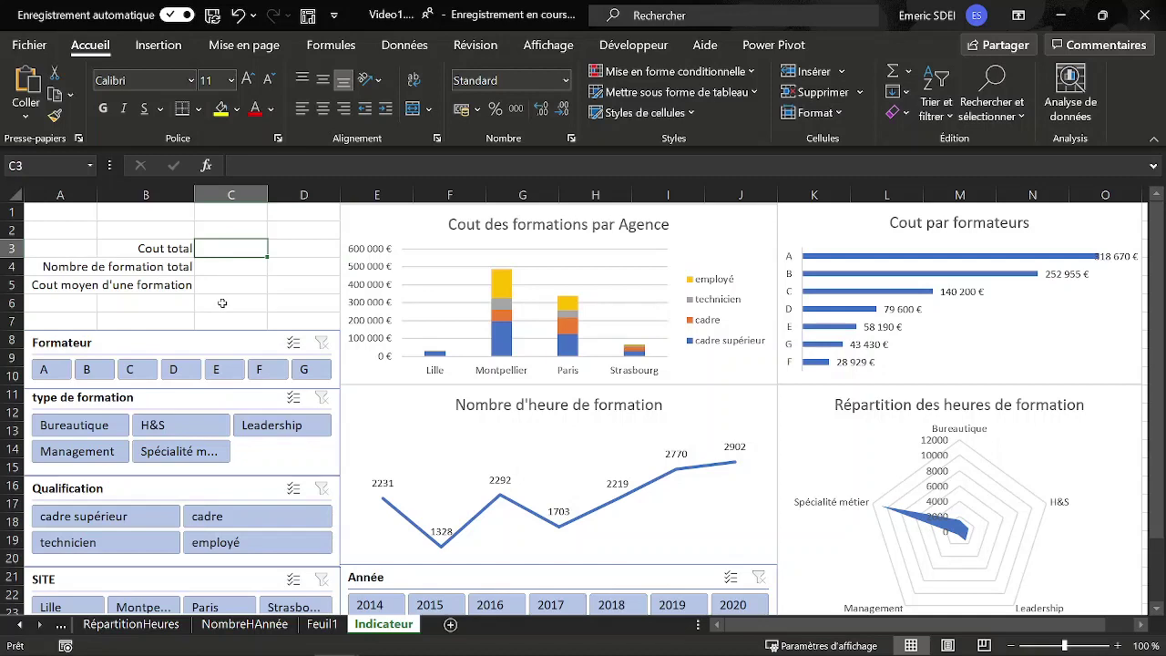
pyautogui.write('=')
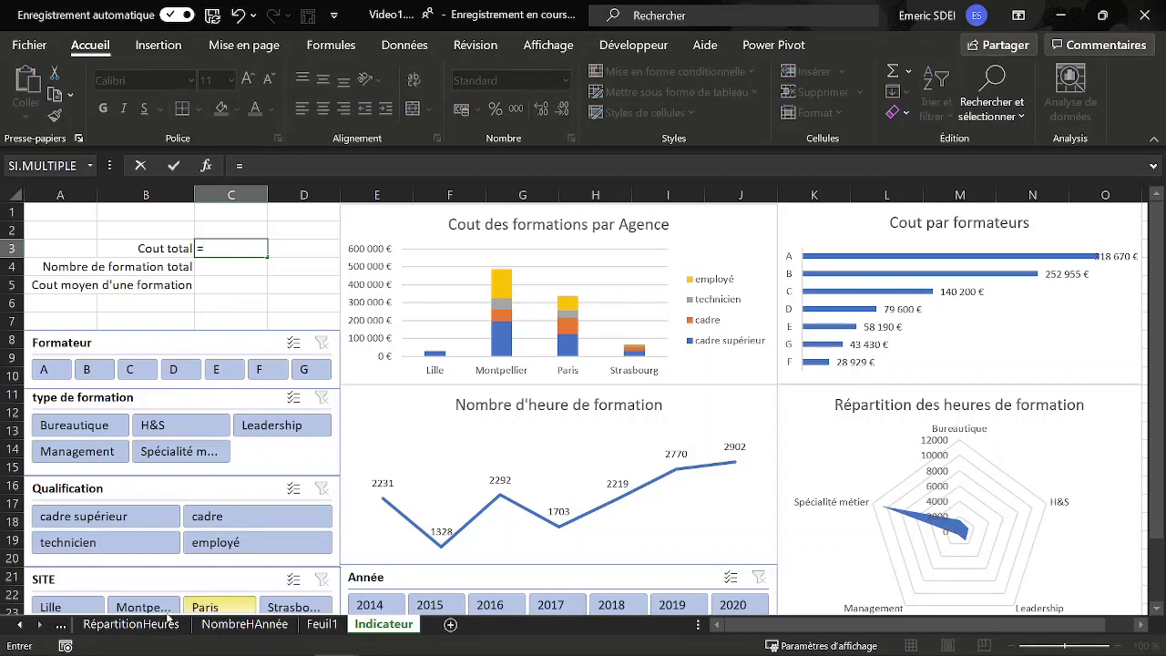
pyautogui.click(20, 627)
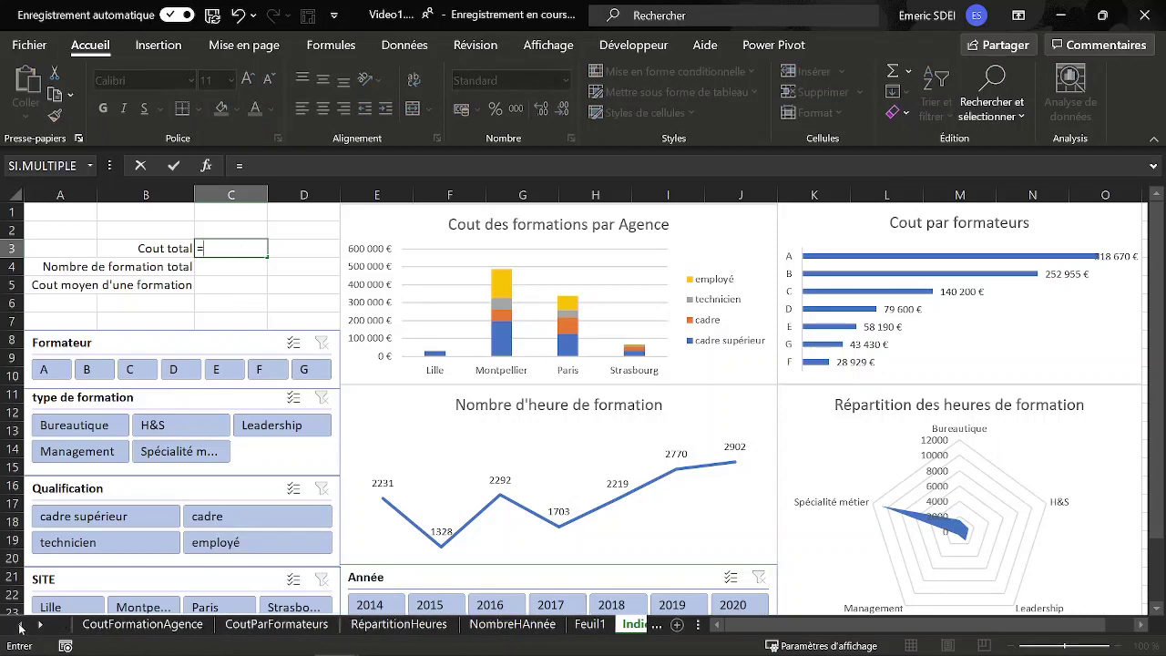
pyautogui.click(166, 626)
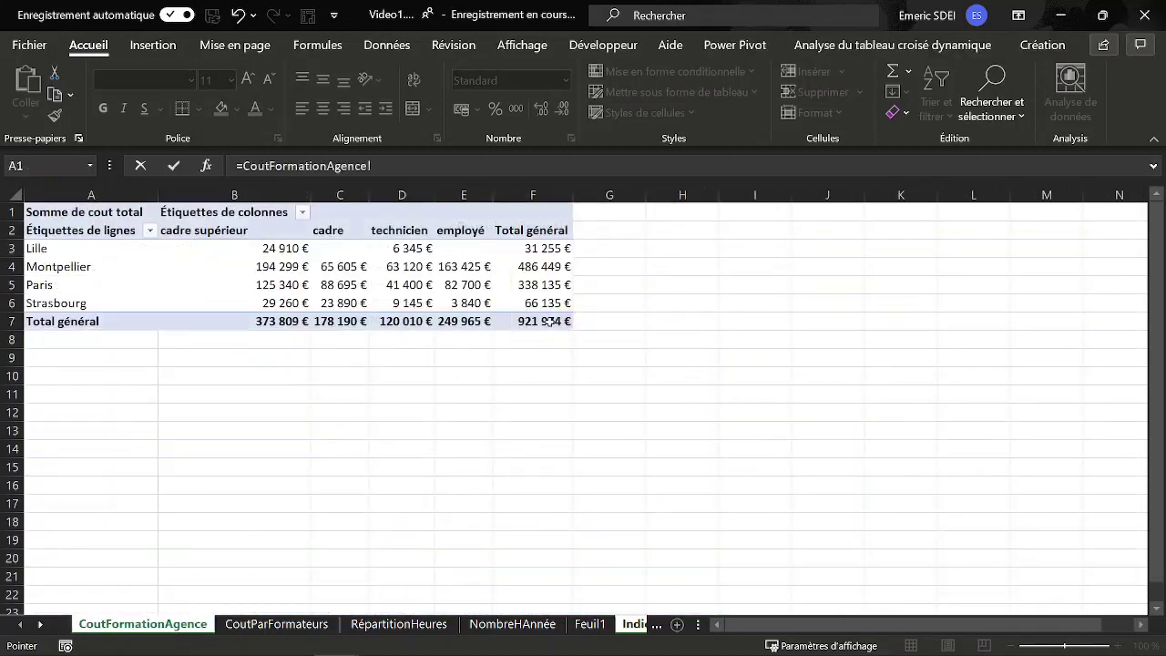
pyautogui.click(541, 321)
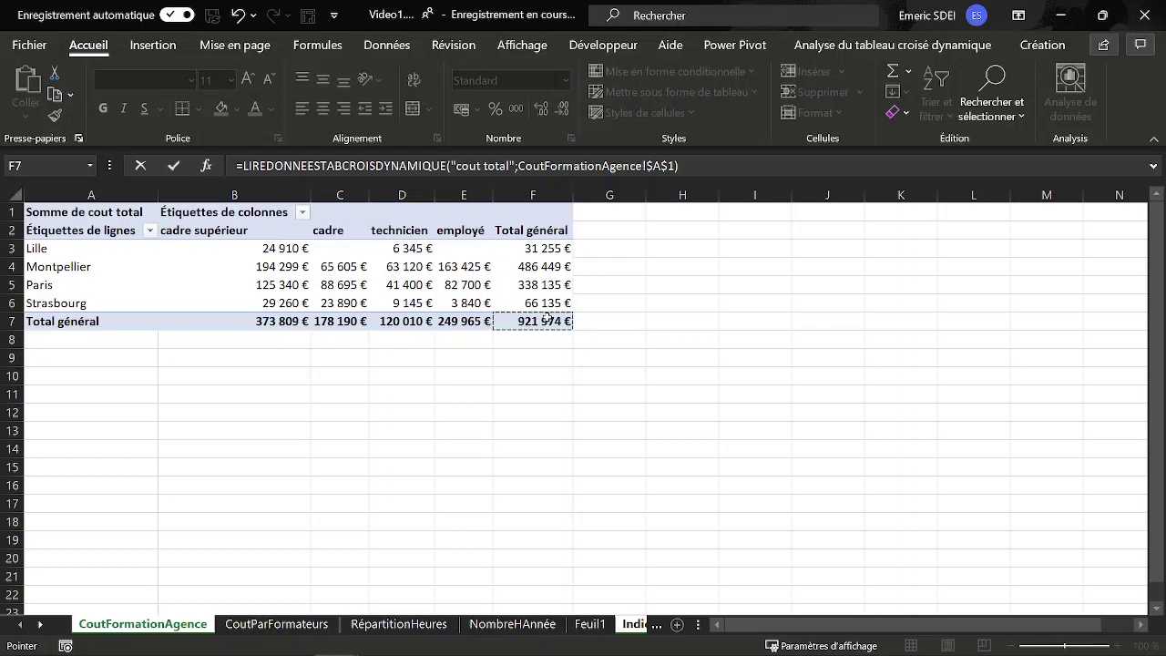
pyautogui.press('Return')
# Step: Format the Cout total value in C3 as euro accounting without decimals, and narrow column D to restore the charts' alignment with the slicers
pyautogui.click(257, 251)
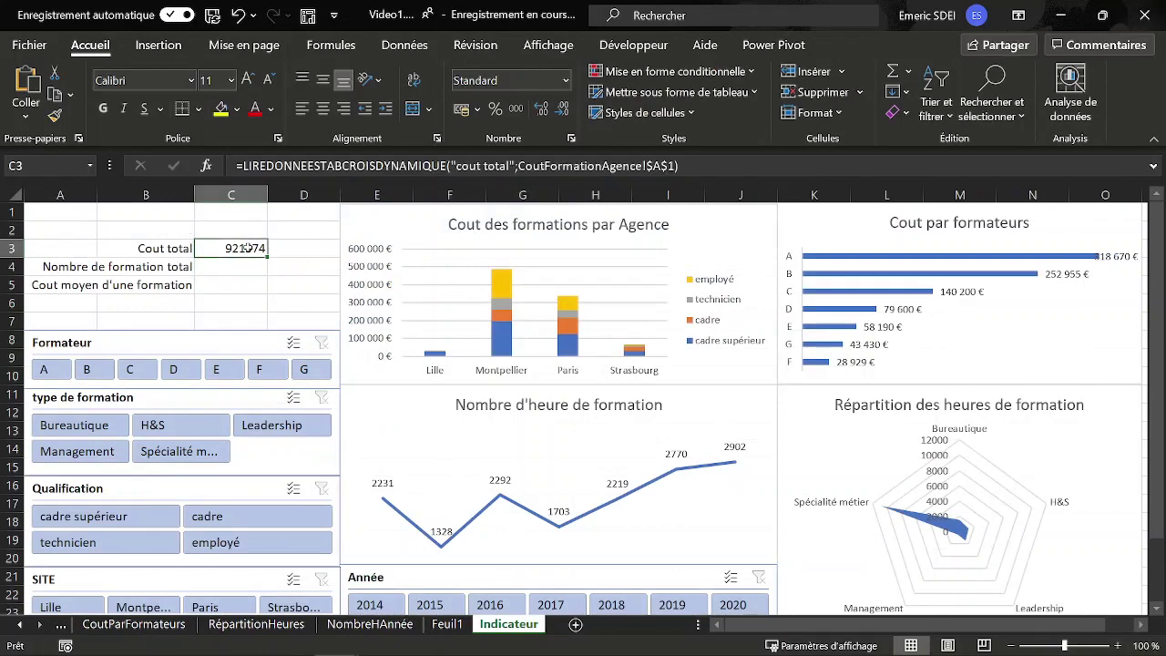
pyautogui.click(464, 108)
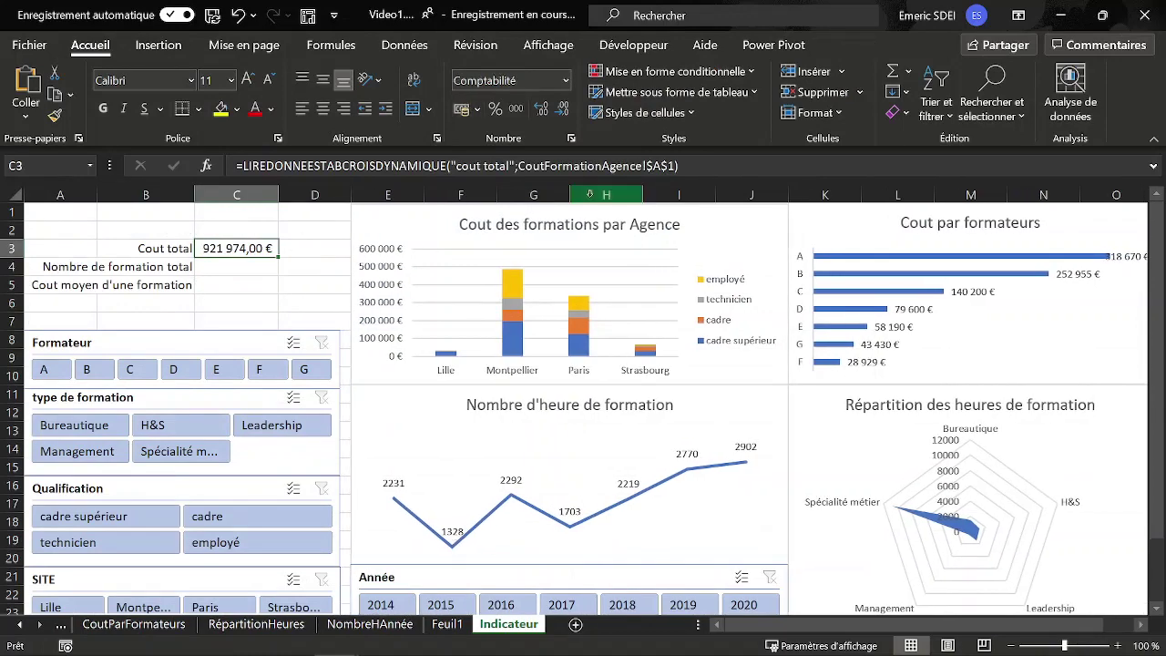
pyautogui.click(565, 110)
pyautogui.click(565, 110)
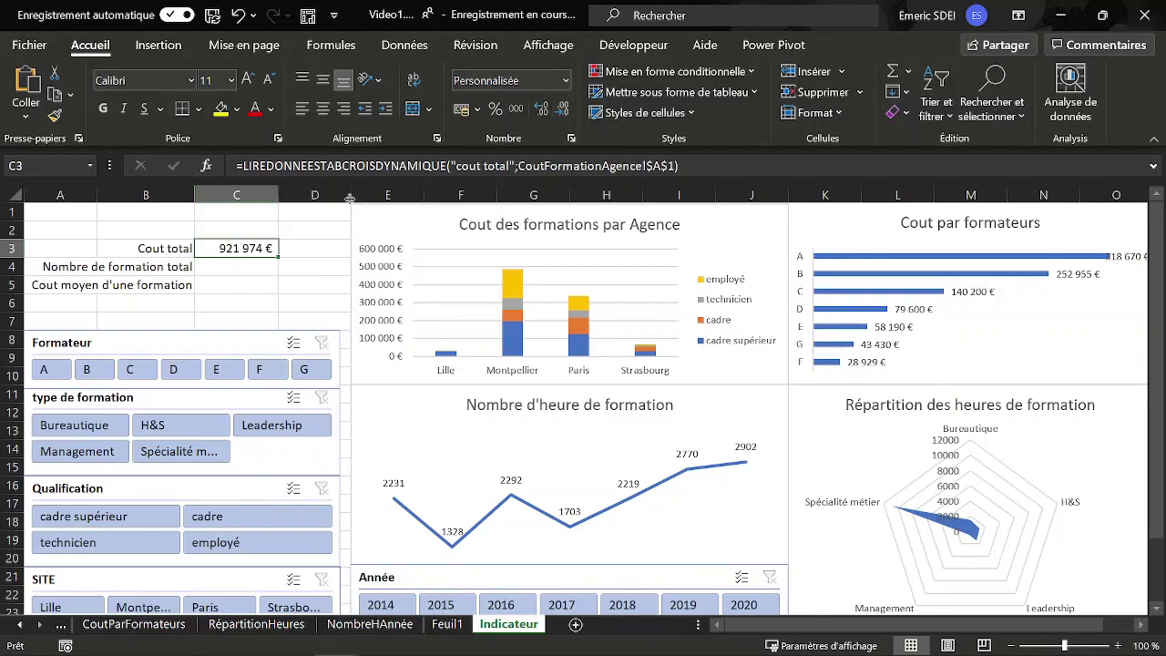
pyautogui.moveTo(351, 195); pyautogui.dragTo(340, 195)
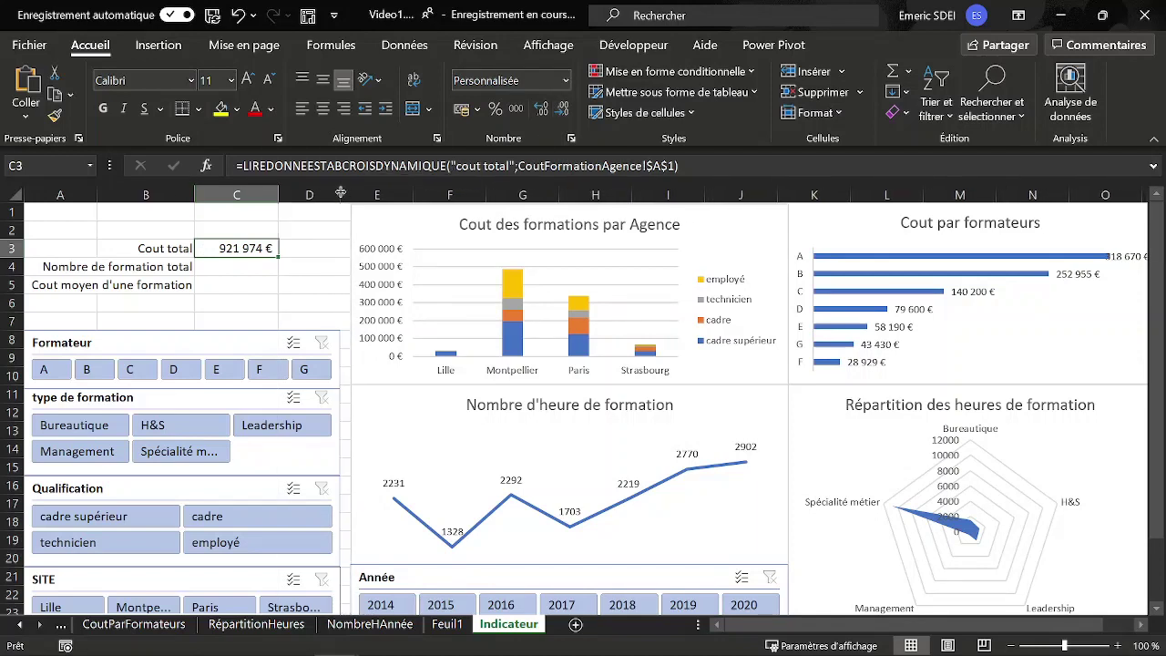
# Step: Calculate the Cout moyen d'une formation in C5 with the formula =C3/C4
pyautogui.click(240, 271)
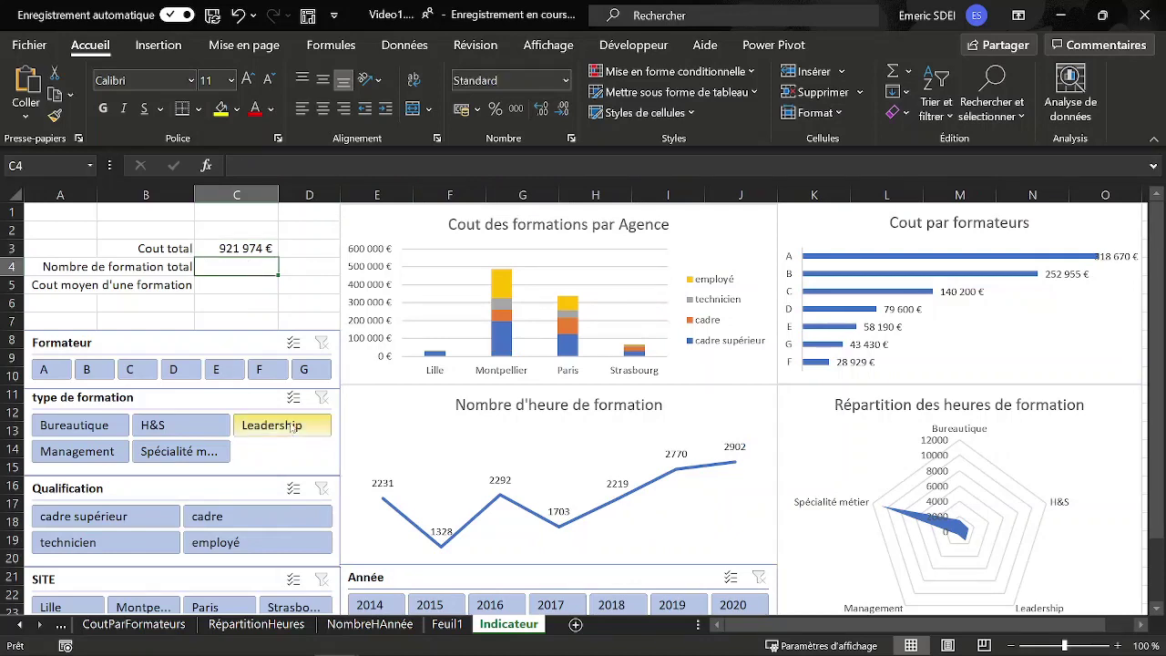
pyautogui.click(223, 286)
pyautogui.write('=')
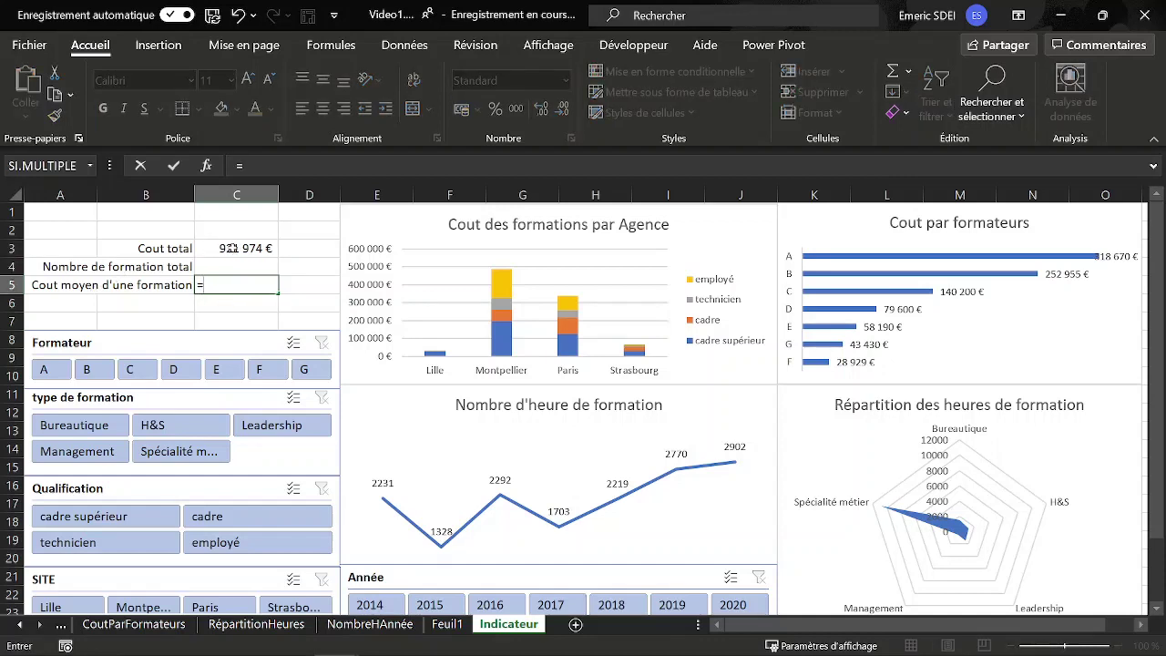
pyautogui.click(233, 249)
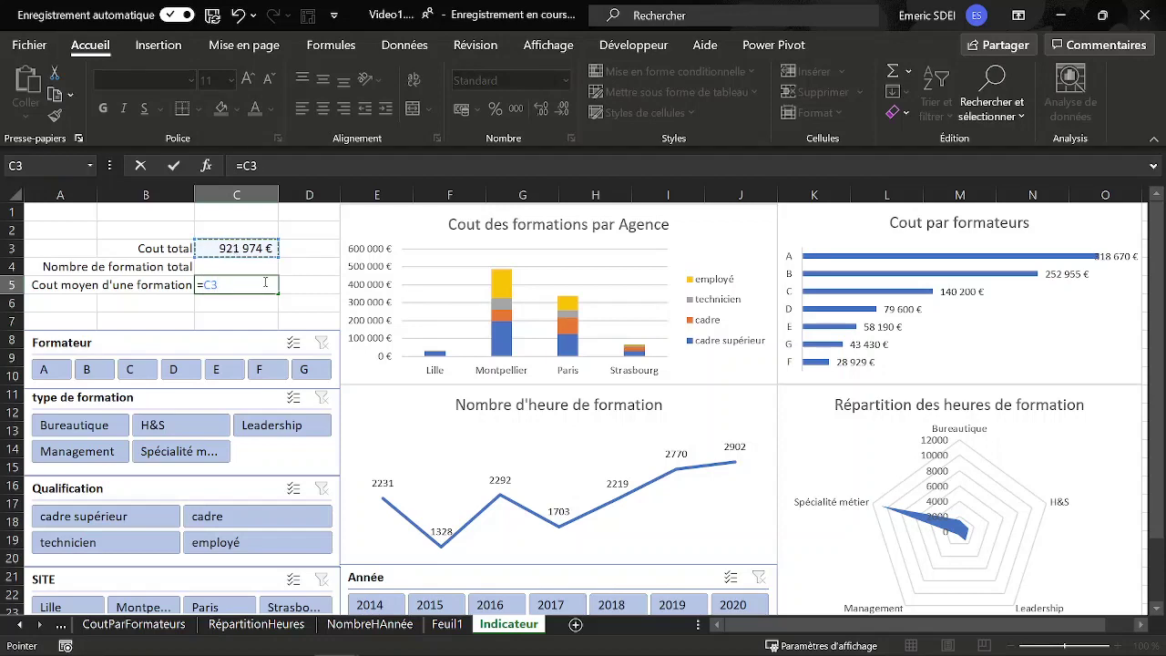
pyautogui.write('/')
pyautogui.click(261, 265)
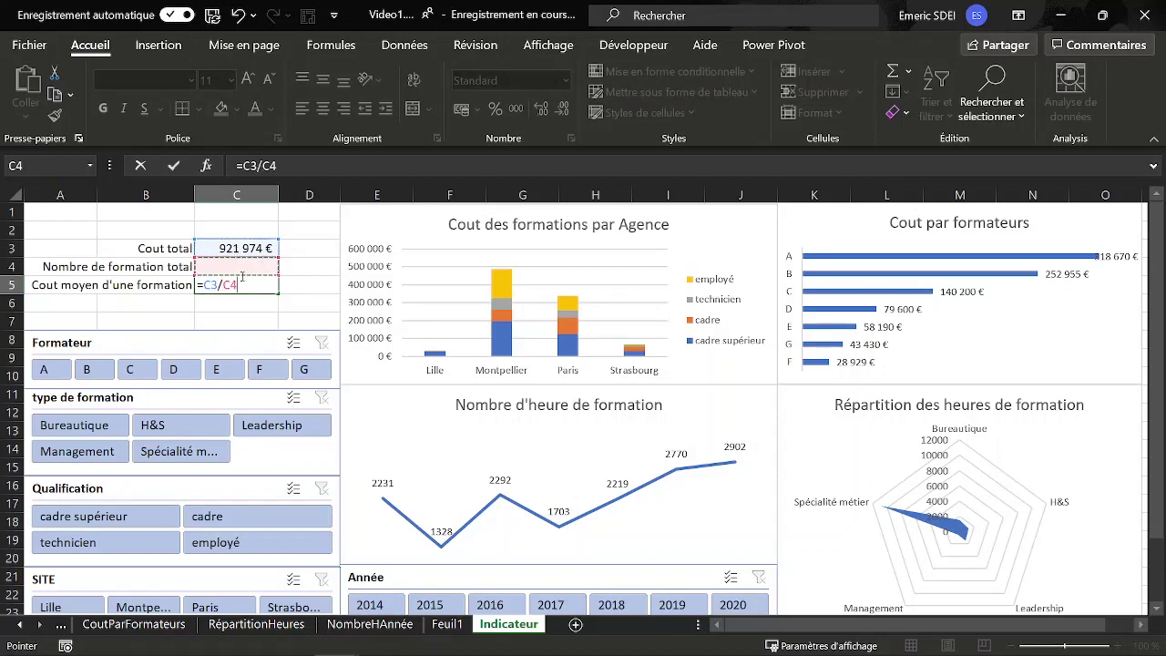
pyautogui.press('Return')
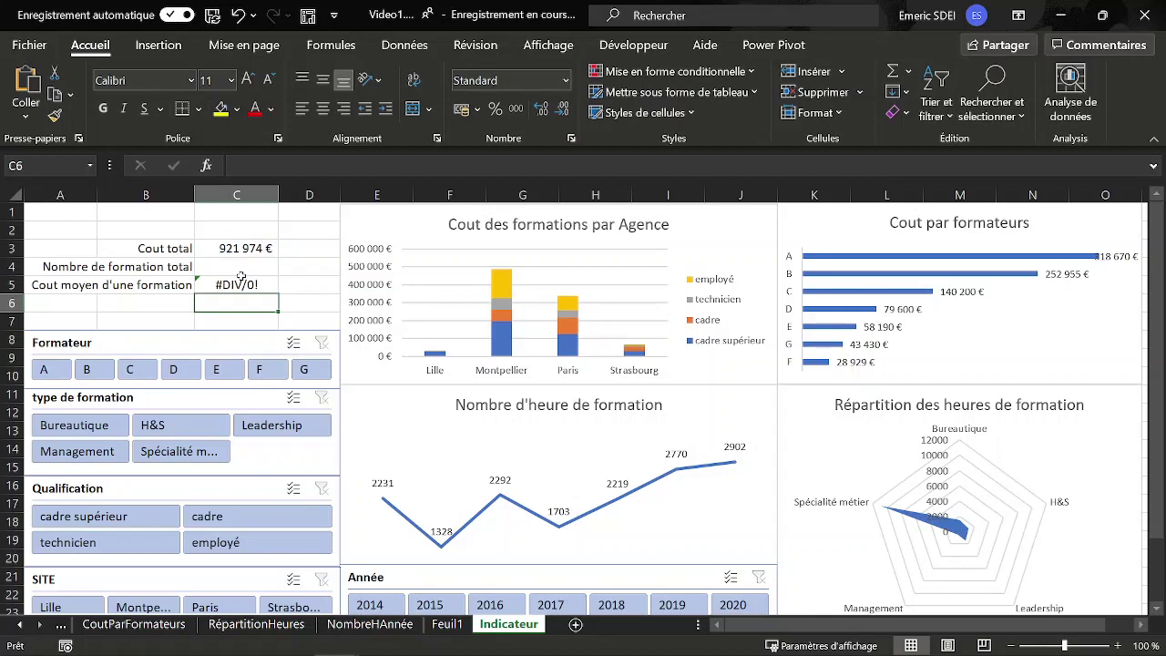
# Step: Wrap the division in C5 in an error check so the formula reads =SIERREUR(C3/C4;0)
pyautogui.press('Up')
pyautogui.press('Up')
pyautogui.press('Up')
pyautogui.press('Down')
pyautogui.press('Down')
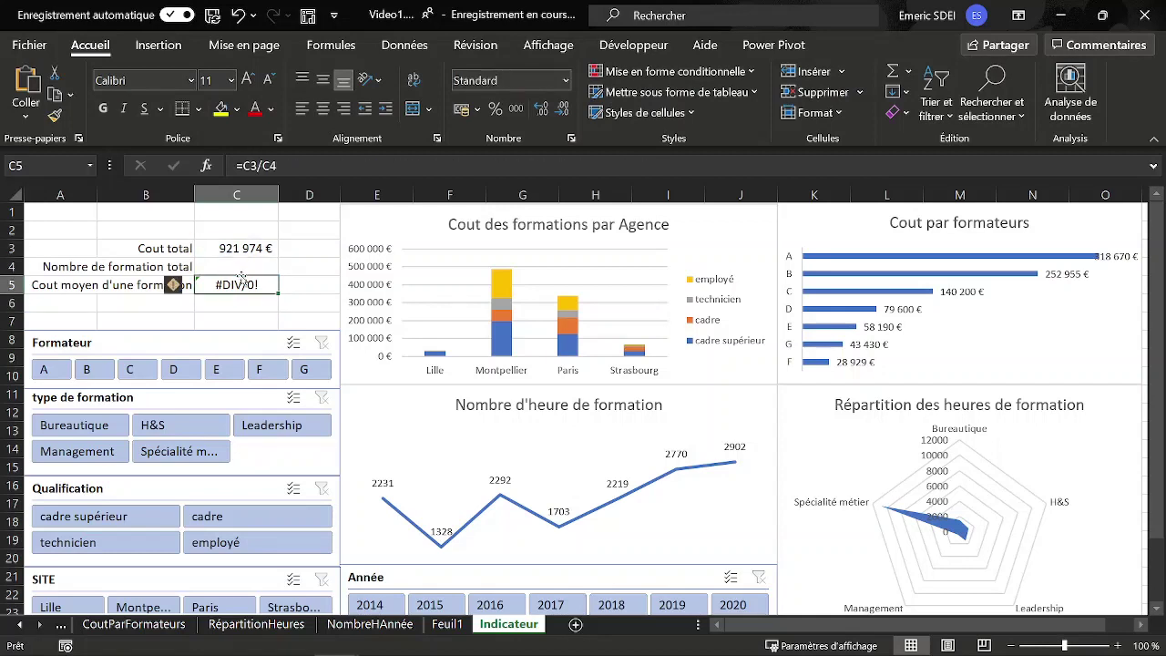
pyautogui.press('F2')
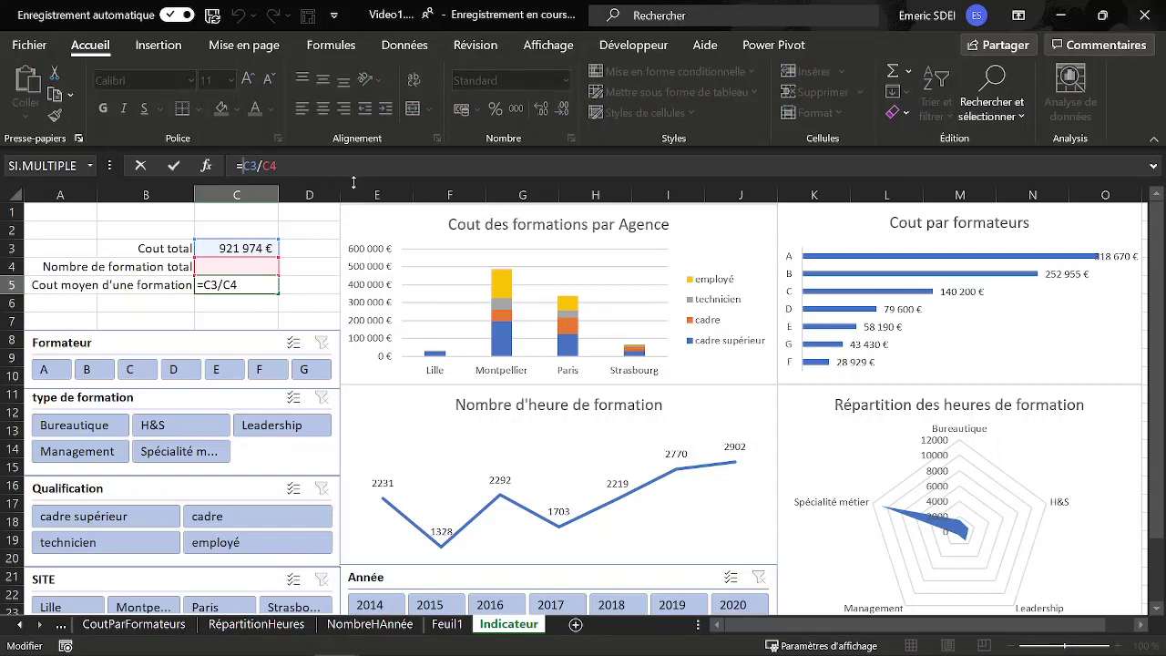
pyautogui.write('sie')
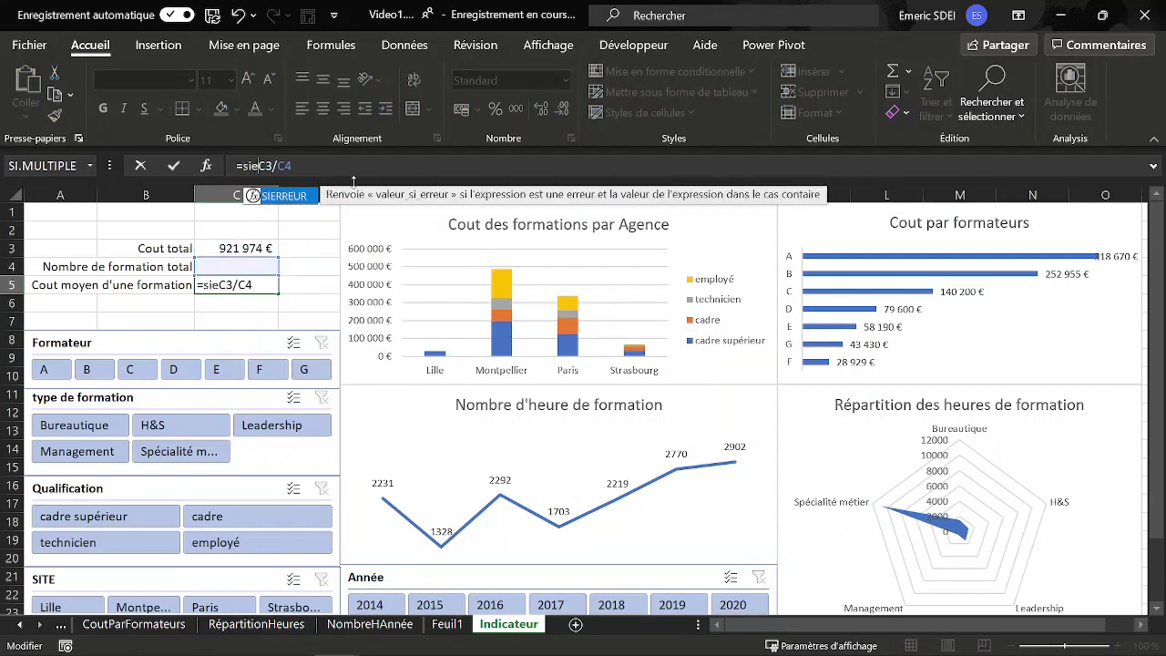
pyautogui.press('Tab')
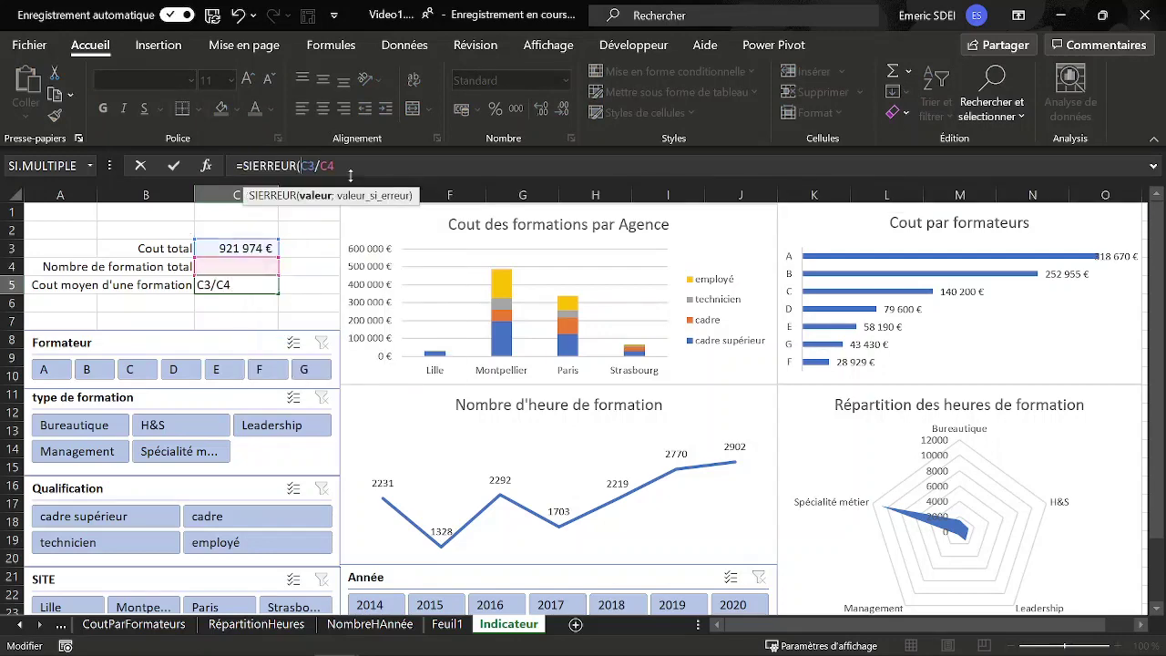
pyautogui.write(';')
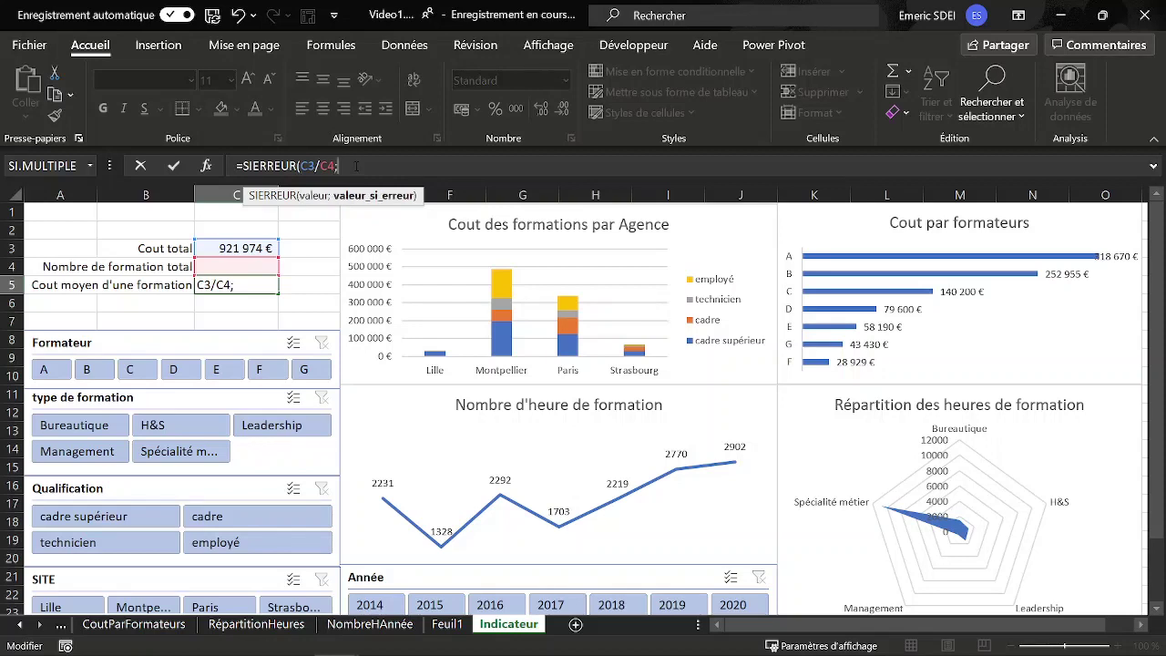
pyautogui.write('0)')
pyautogui.hotkey('ctrl', 'Return')
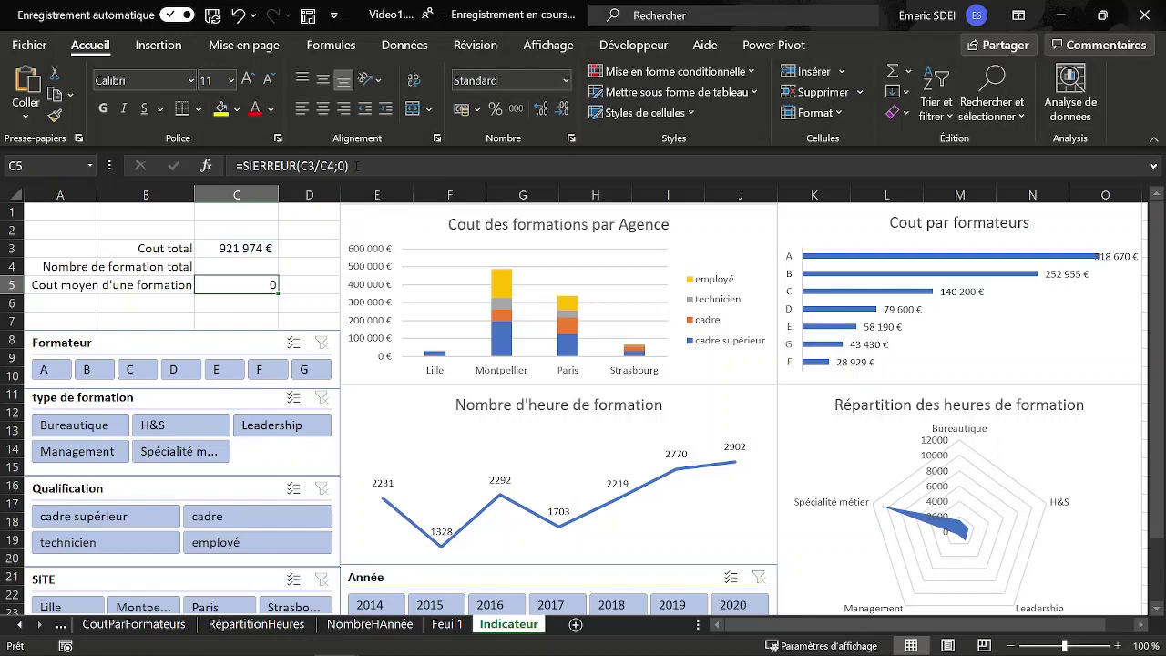
# Step: Format the average cost in C5 as euro accounting with fewer decimals, and return to cell C4
pyautogui.click(463, 108)
pyautogui.click(563, 108)
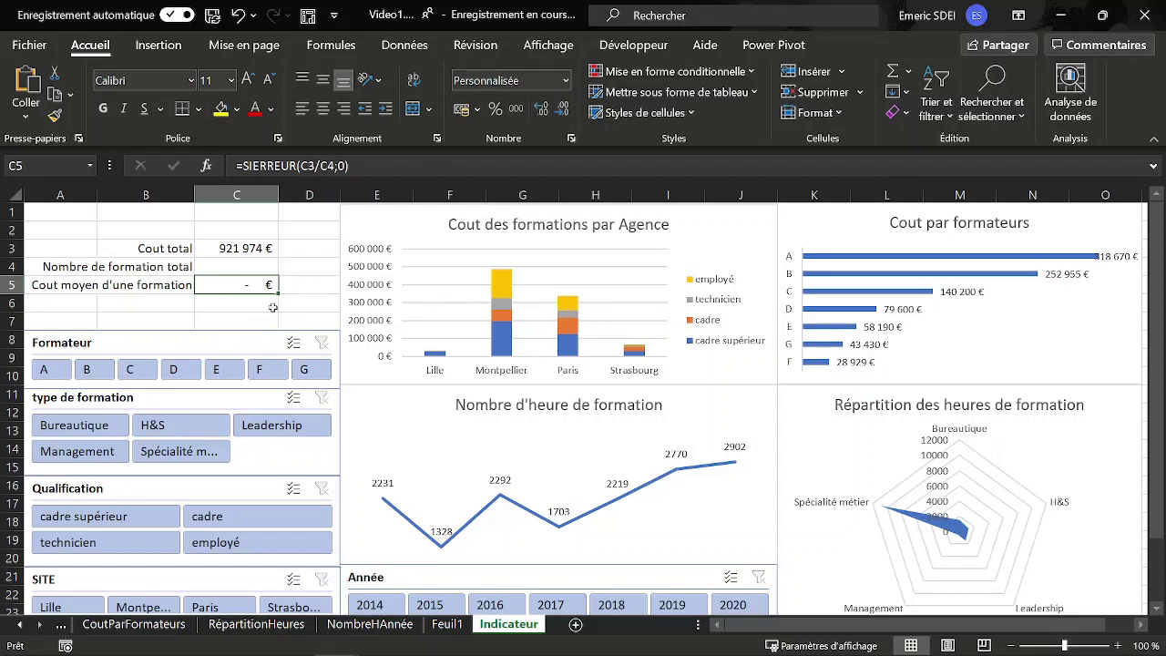
pyautogui.click(266, 265)
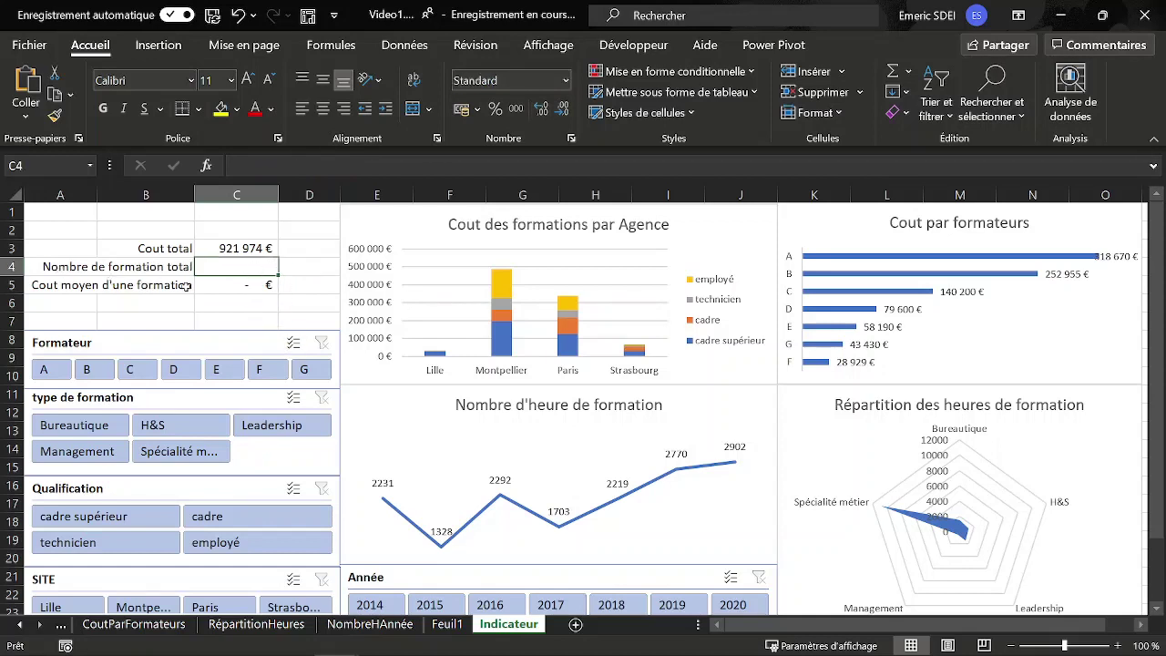
# Step: Create a pivot table on a new worksheet from the ListFormations table on the Feuil1 sheet
pyautogui.click(447, 625)
pyautogui.click(351, 415)
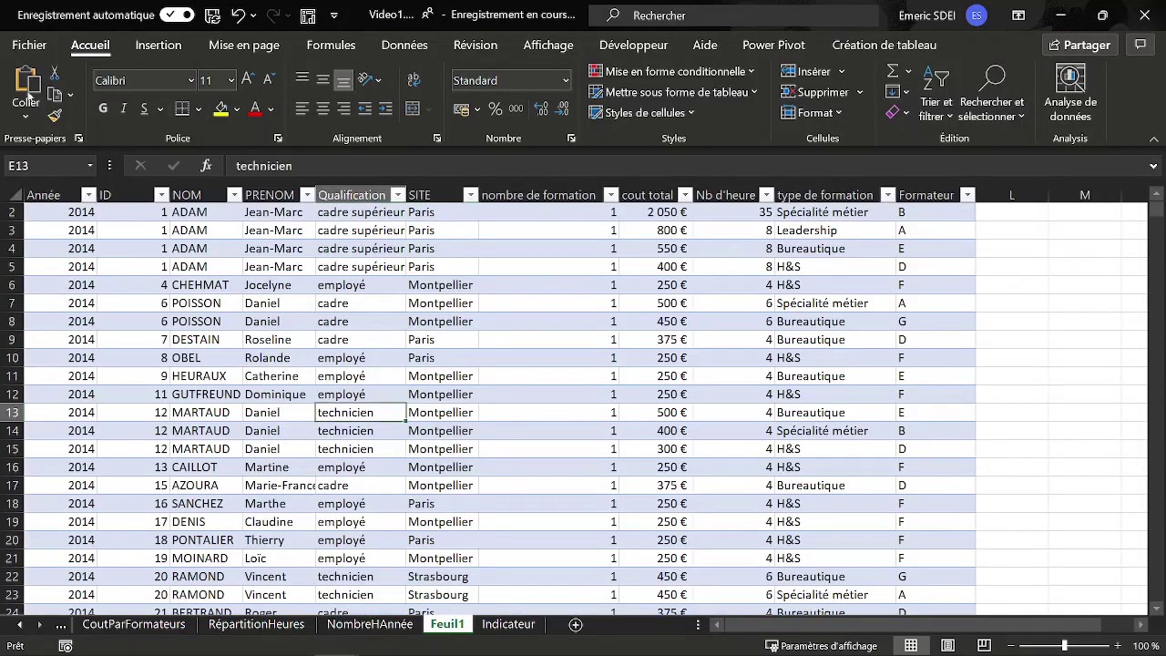
pyautogui.click(171, 50)
pyautogui.click(41, 90)
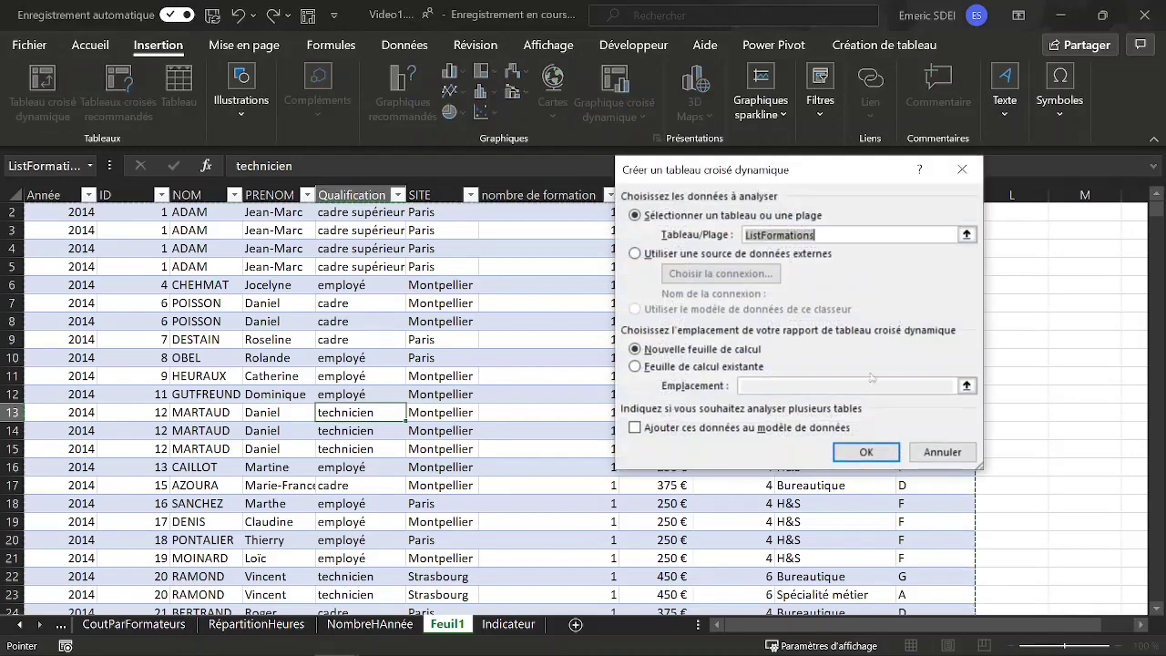
pyautogui.click(866, 453)
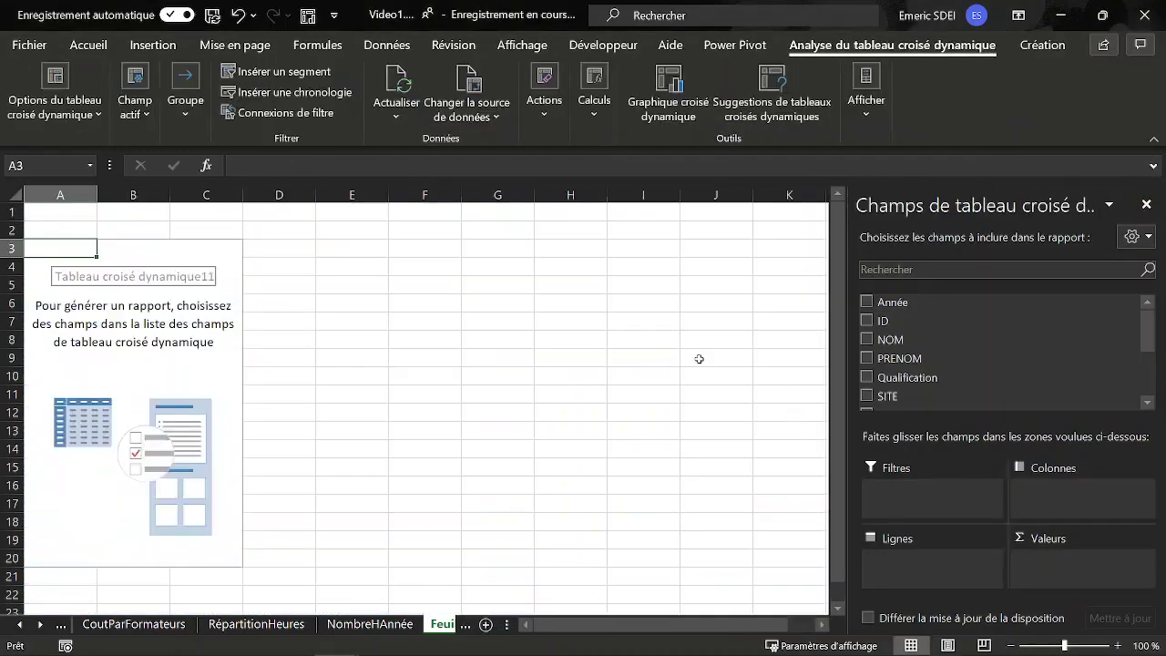
# Step: Lay out the pivot table with Année as rows and the sum of nombre de formation as values
pyautogui.moveTo(891, 302); pyautogui.dragTo(956, 560)
pyautogui.scroll(-1, 1009, 352)
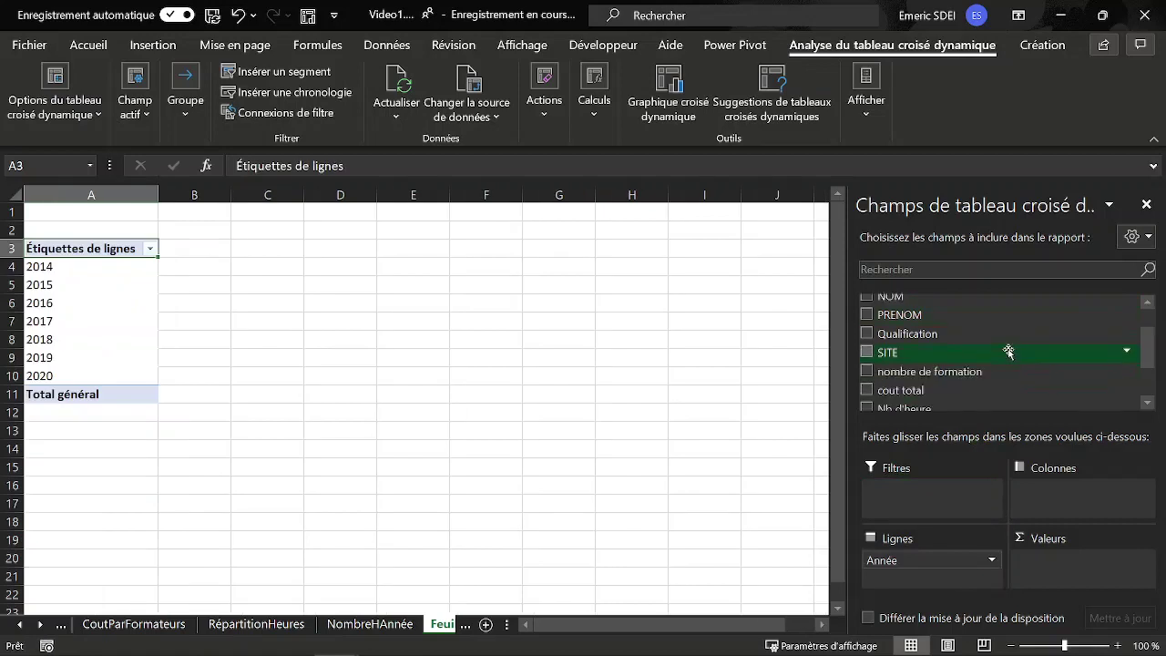
pyautogui.scroll(-1, 1009, 352)
pyautogui.moveTo(961, 327); pyautogui.dragTo(1093, 562)
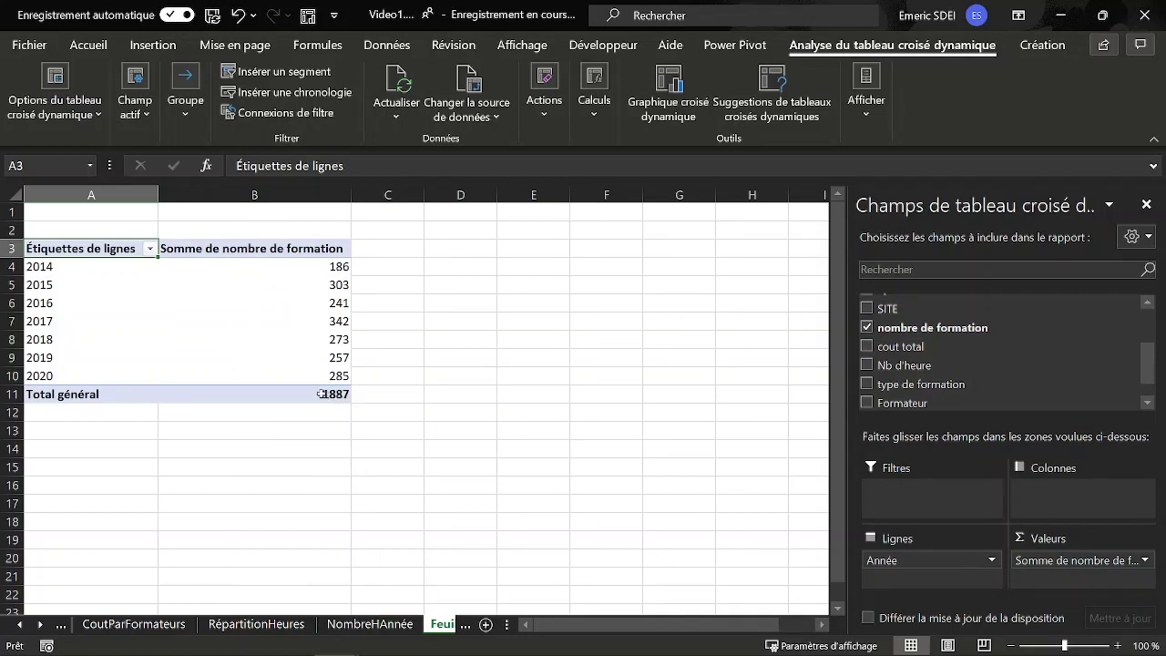
# Step: Rename the new pivot table as NbFormation and copy that name
pyautogui.click(199, 326)
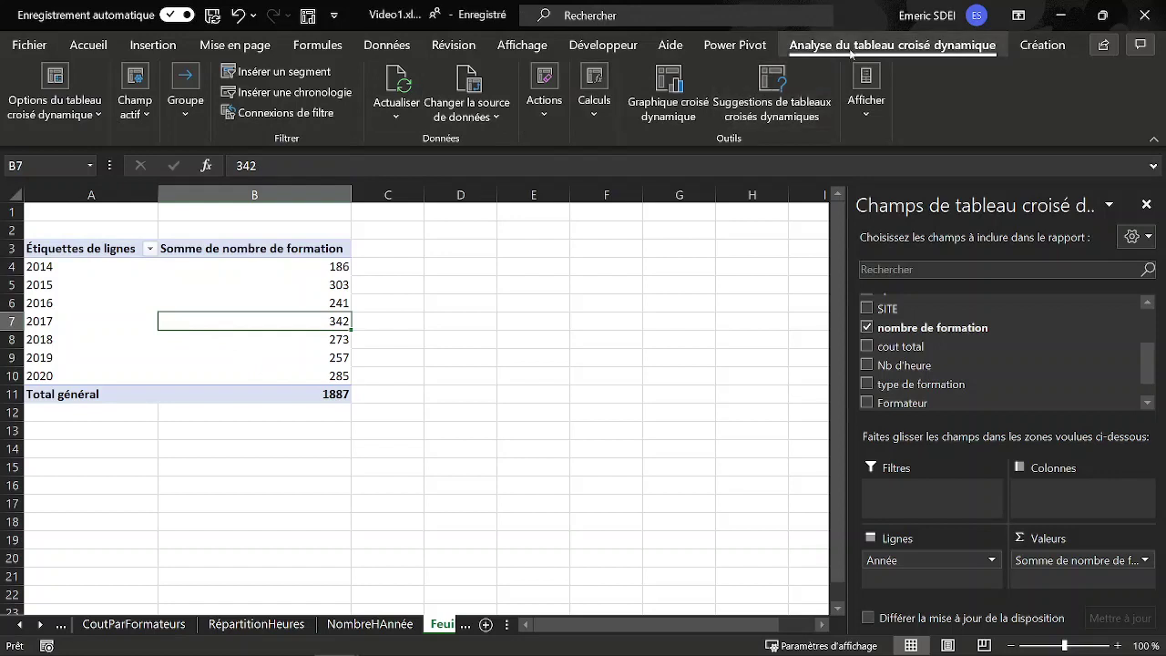
pyautogui.click(54, 96)
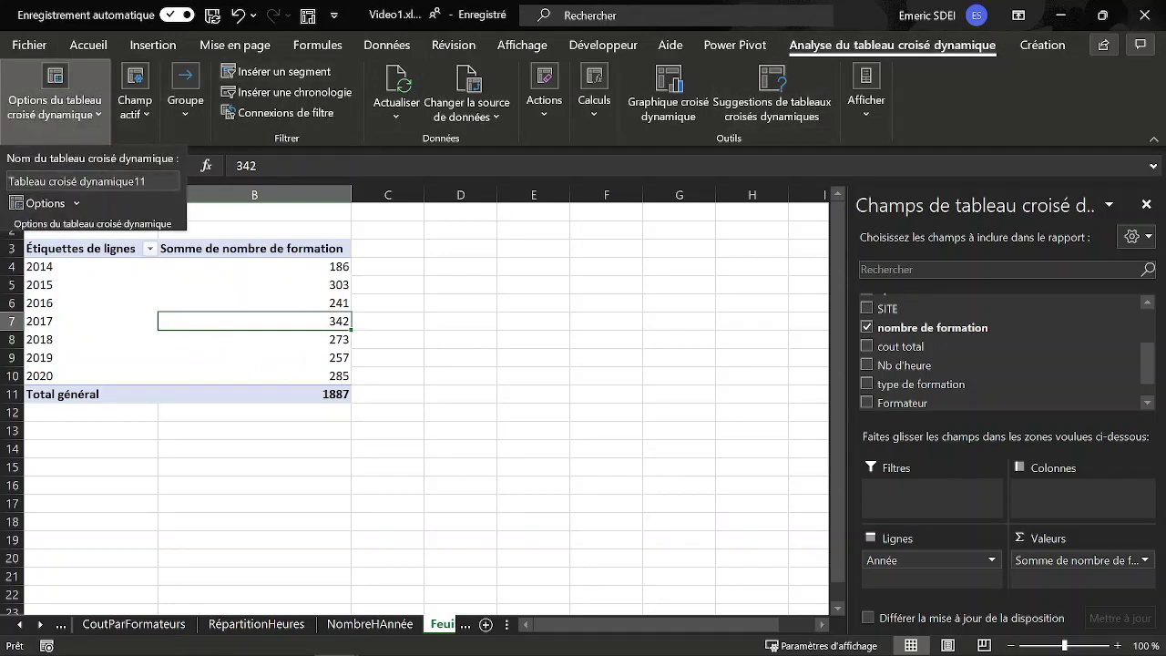
pyautogui.click(153, 181)
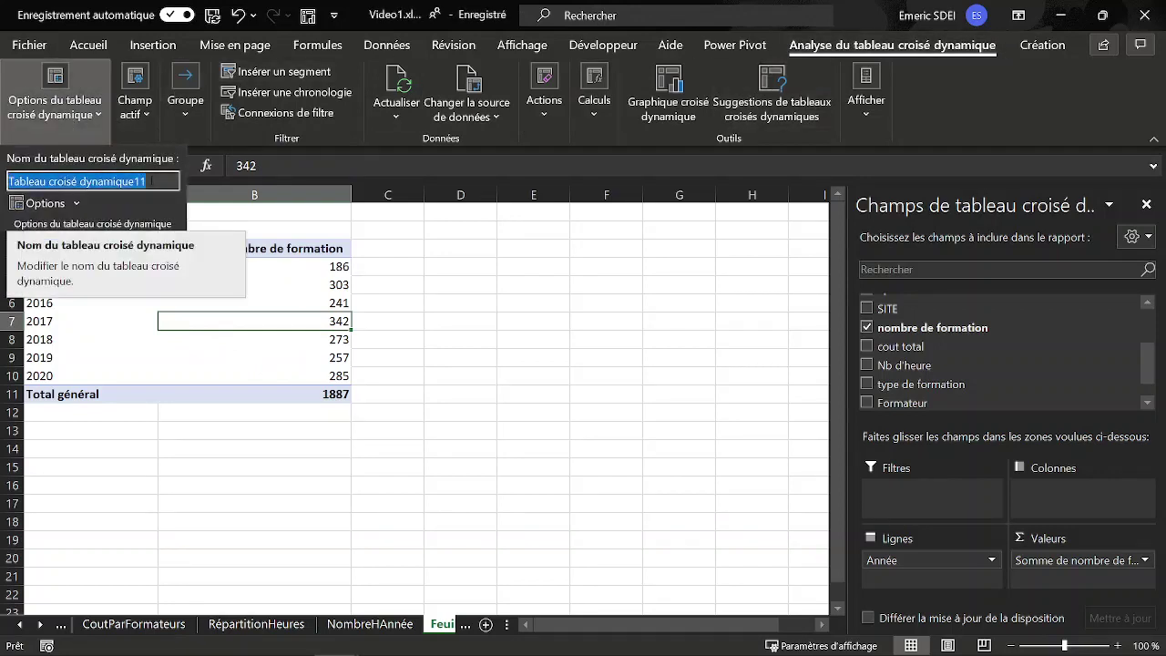
pyautogui.write('Nb')
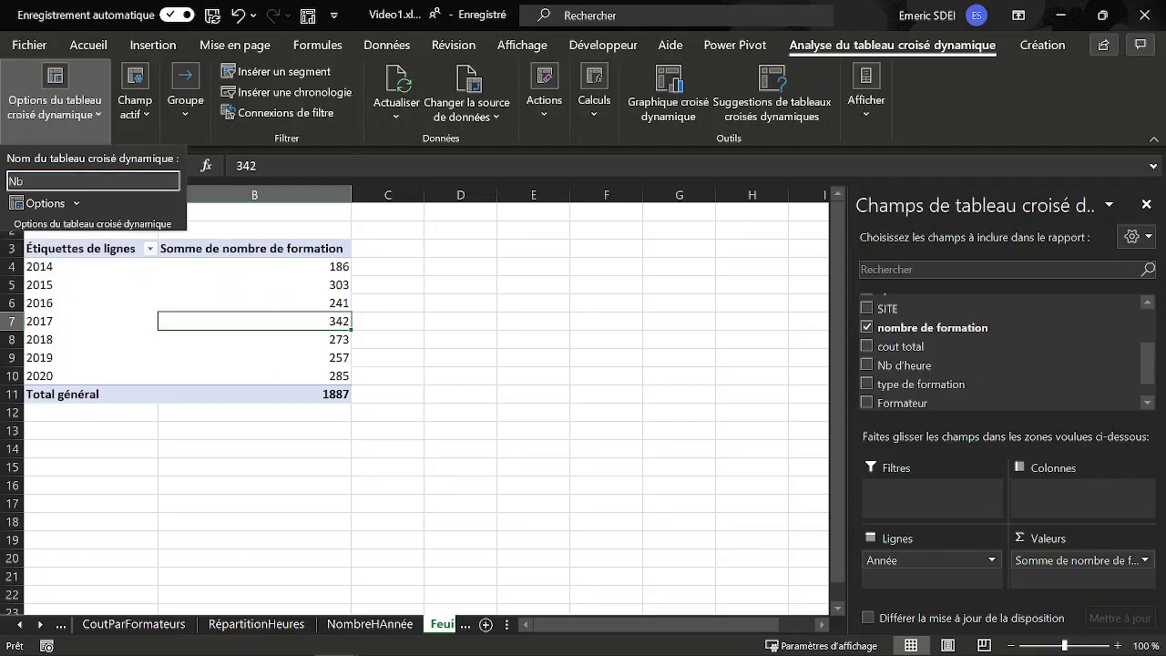
pyautogui.write('Formation')
pyautogui.press('Return')
pyautogui.hotkey('ctrl', 'c')
pyautogui.click(151, 180)
pyautogui.press('Escape')
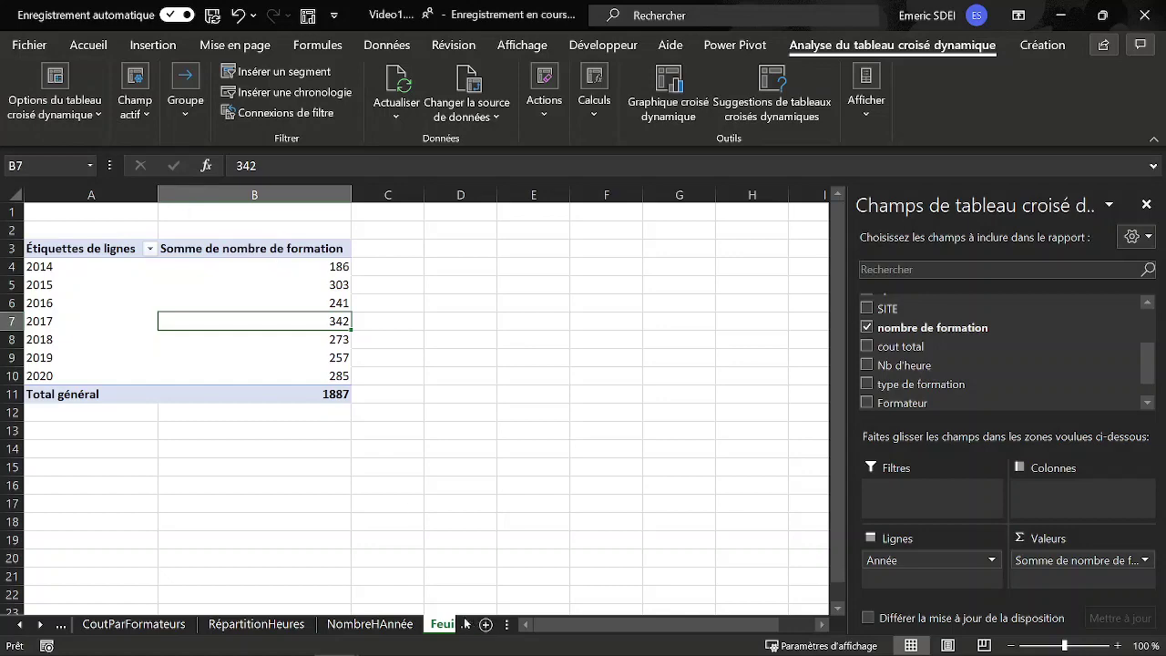
# Step: Rename the worksheet holding the new pivot table as NbFormation by pasting the copied name
pyautogui.click(465, 625)
pyautogui.click(312, 625)
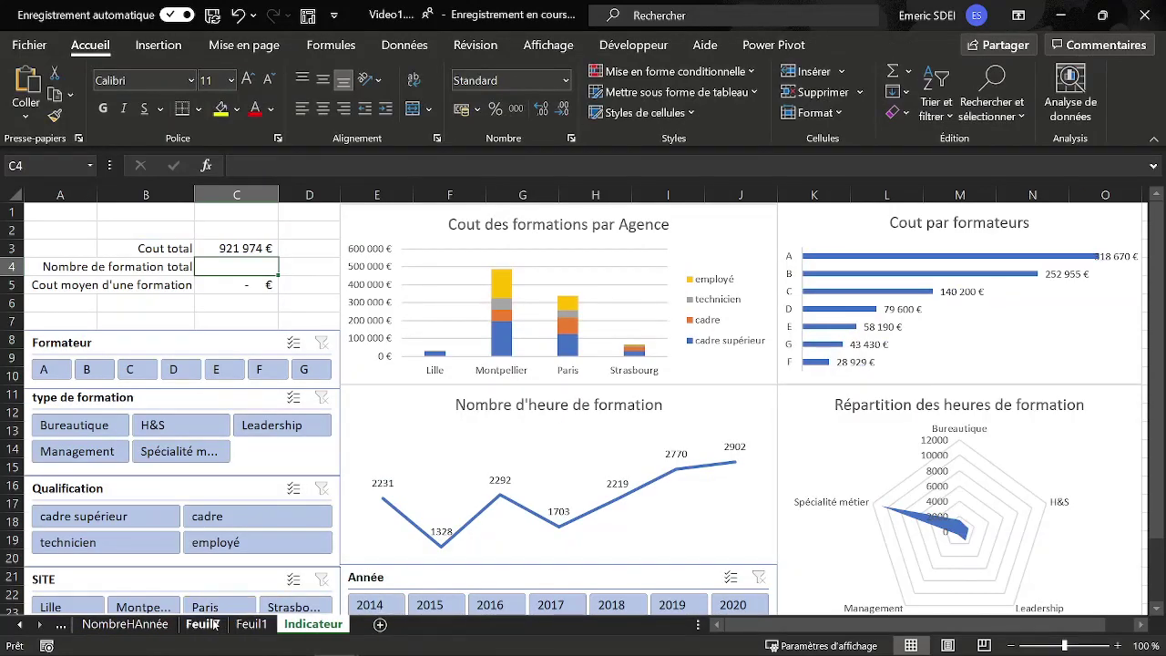
pyautogui.click(203, 626)
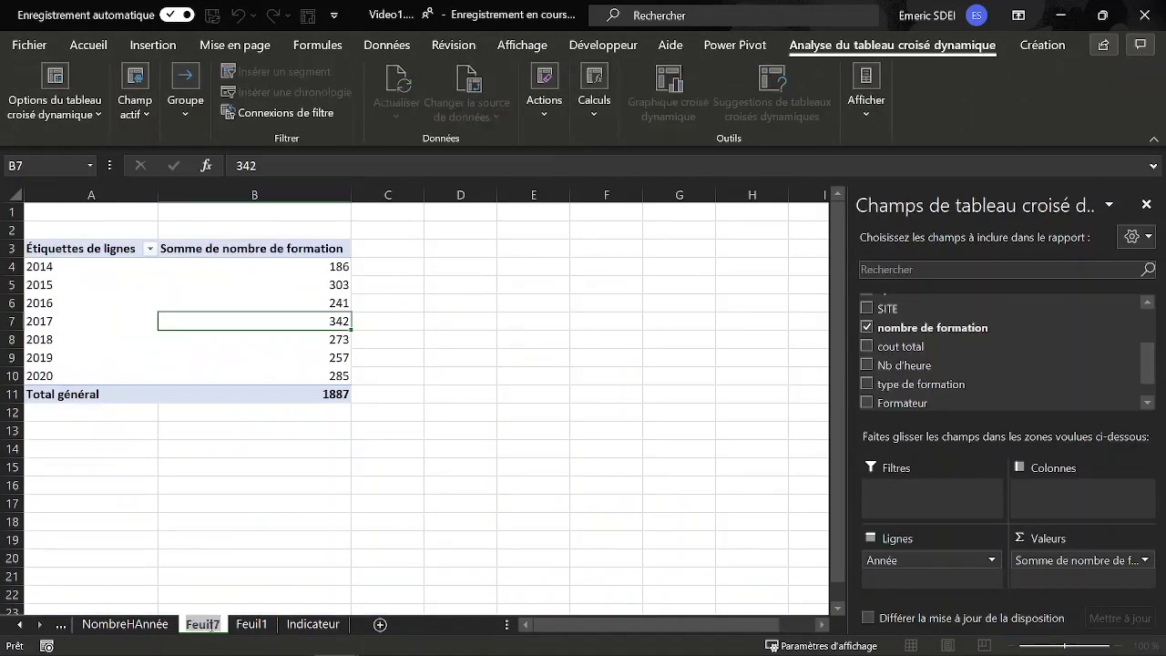
pyautogui.hotkey('ctrl', 'v')
pyautogui.click(272, 504)
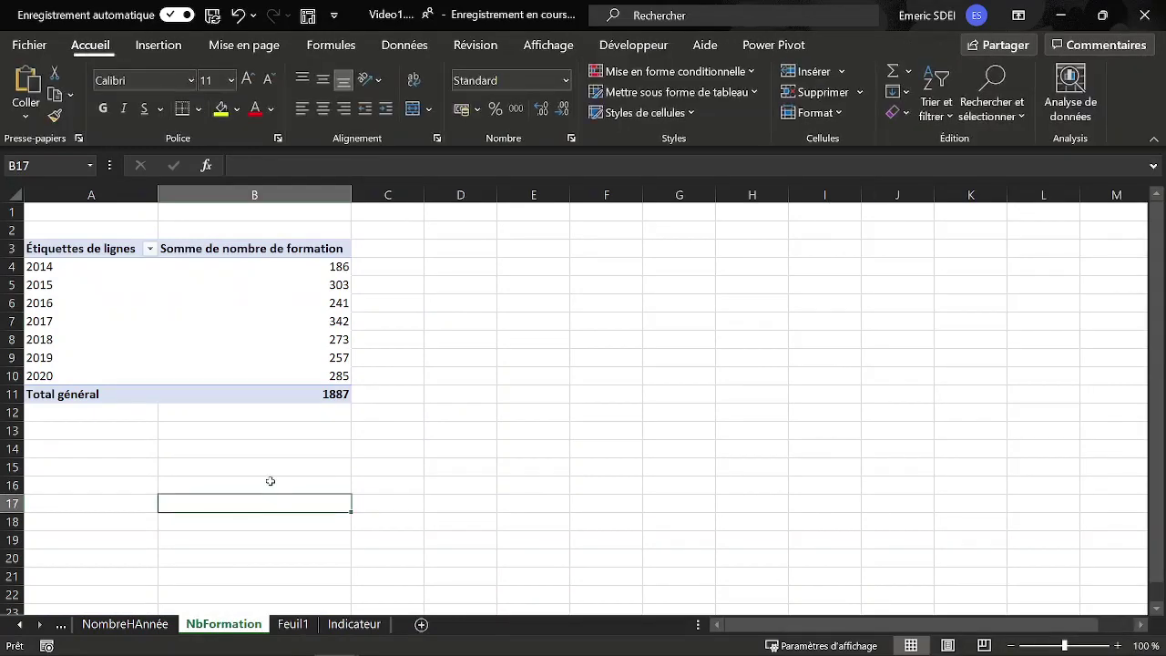
pyautogui.click(199, 347)
# Step: Link cell C4 of the Indicateur sheet to the grand total in B11 of the NbFormation sheet
pyautogui.click(354, 624)
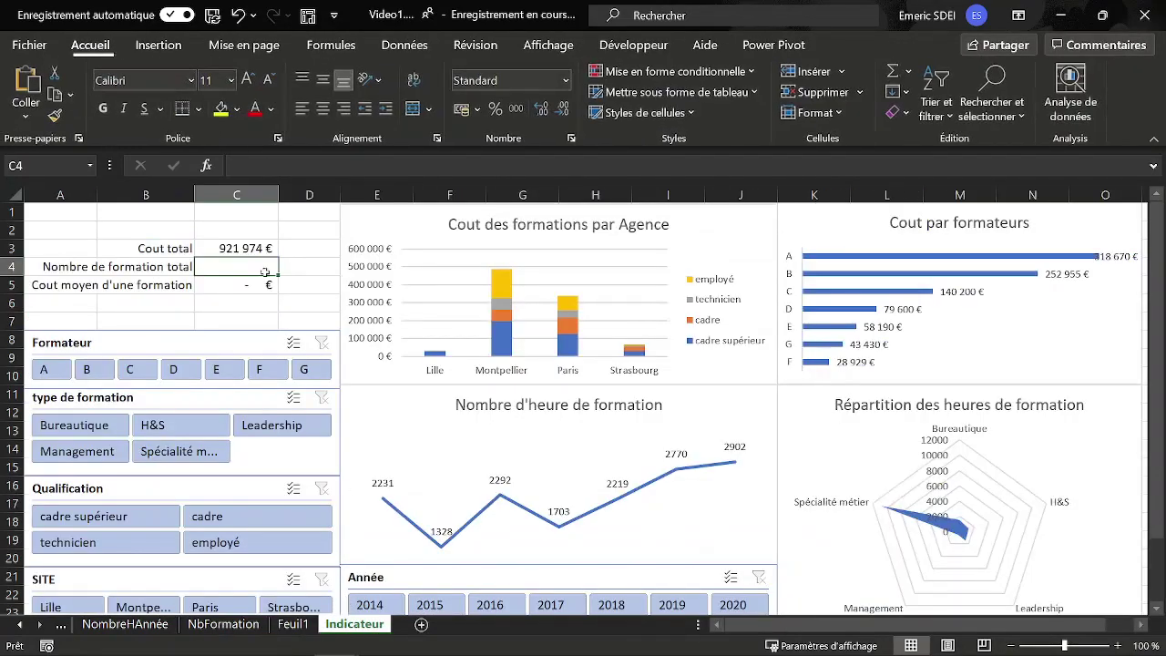
pyautogui.write('=')
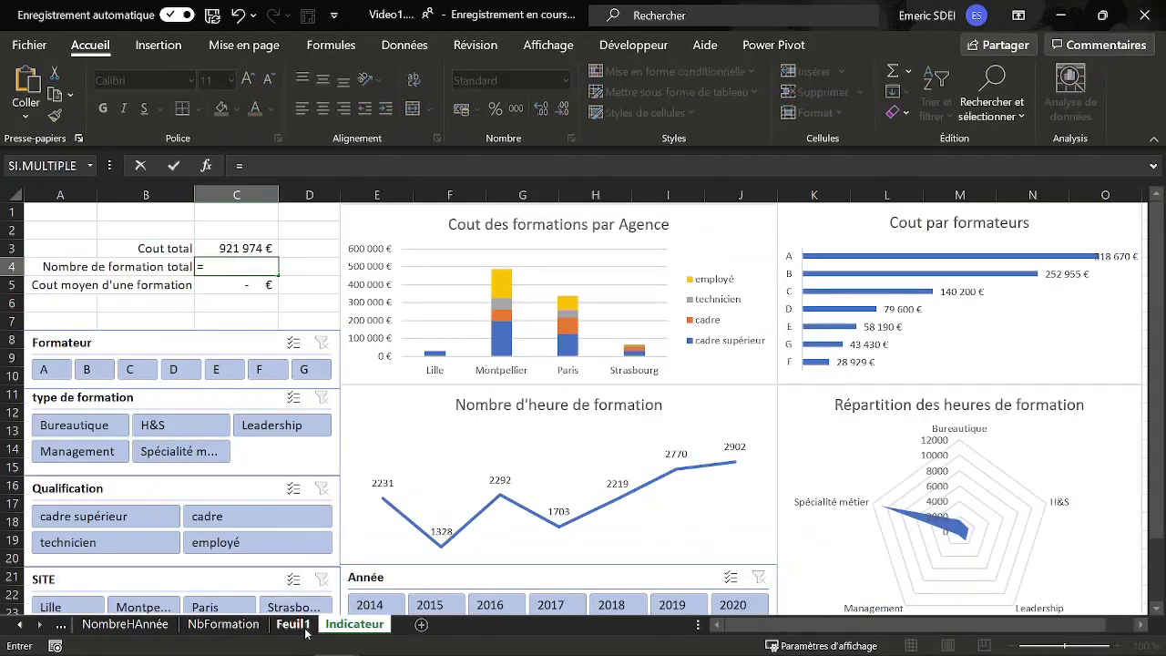
pyautogui.click(223, 624)
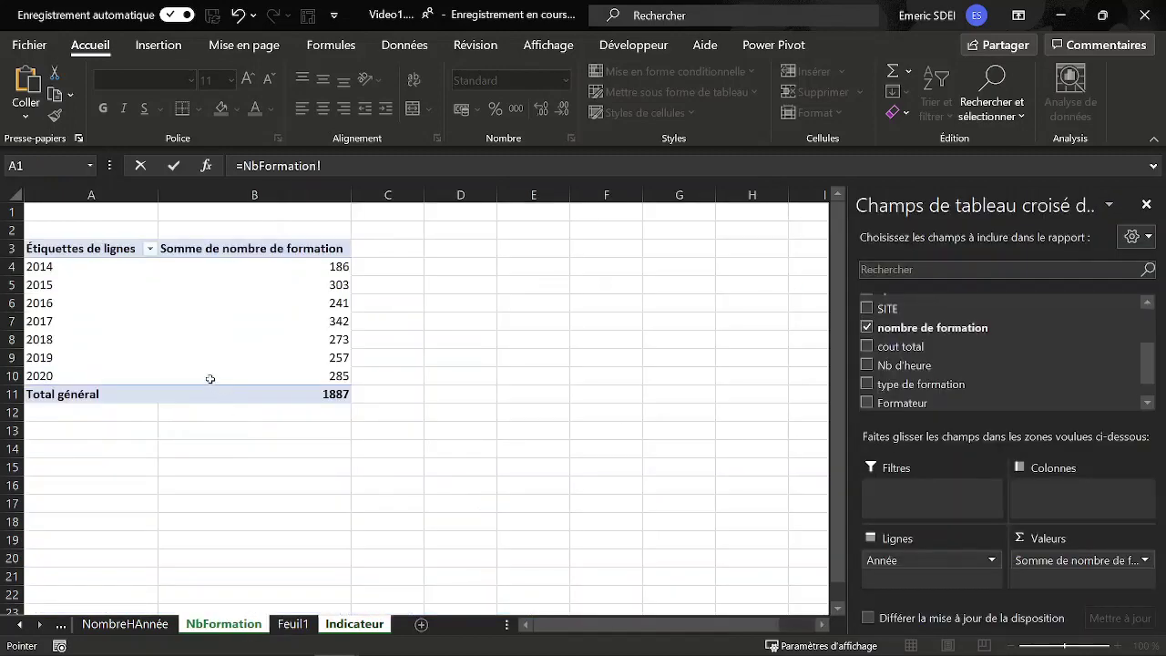
pyautogui.click(324, 395)
pyautogui.press('Return')
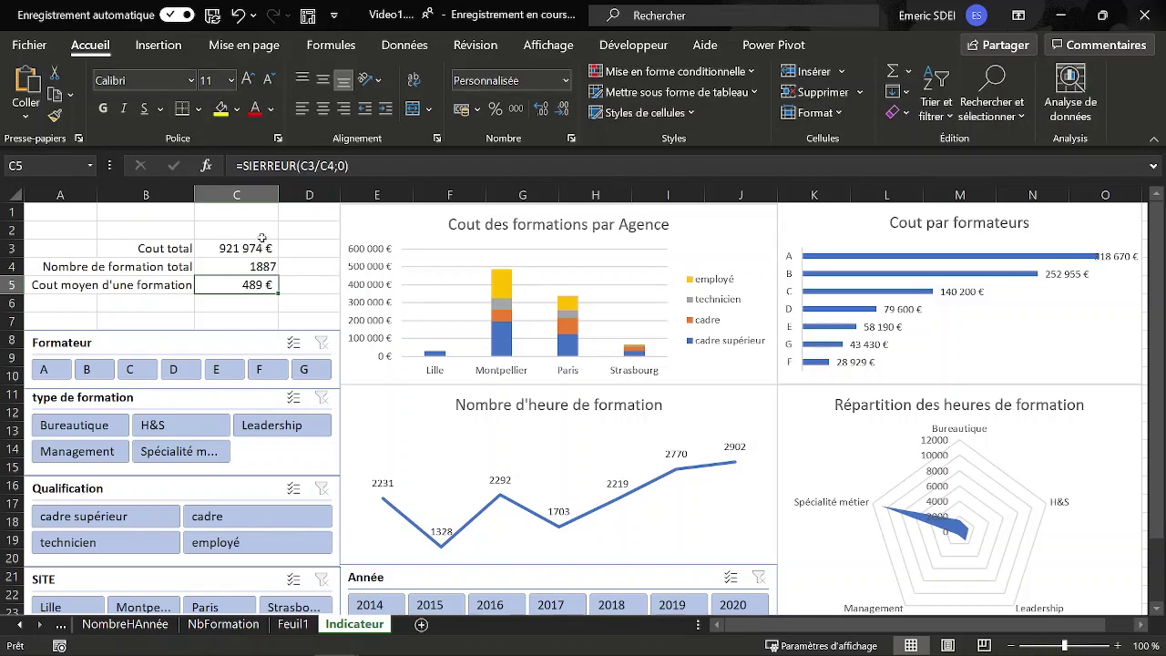
# Step: Filter the dashboard by Formateur F, E and D in turn to check how the three key figures respond
pyautogui.click(270, 376)
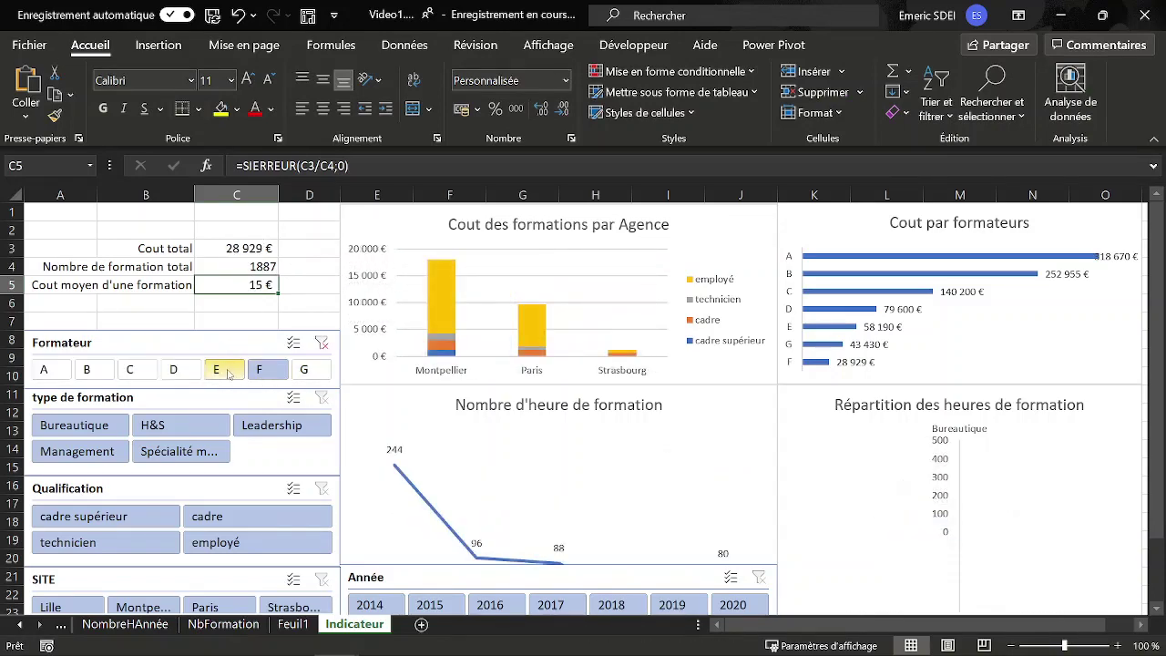
pyautogui.click(226, 372)
pyautogui.click(173, 369)
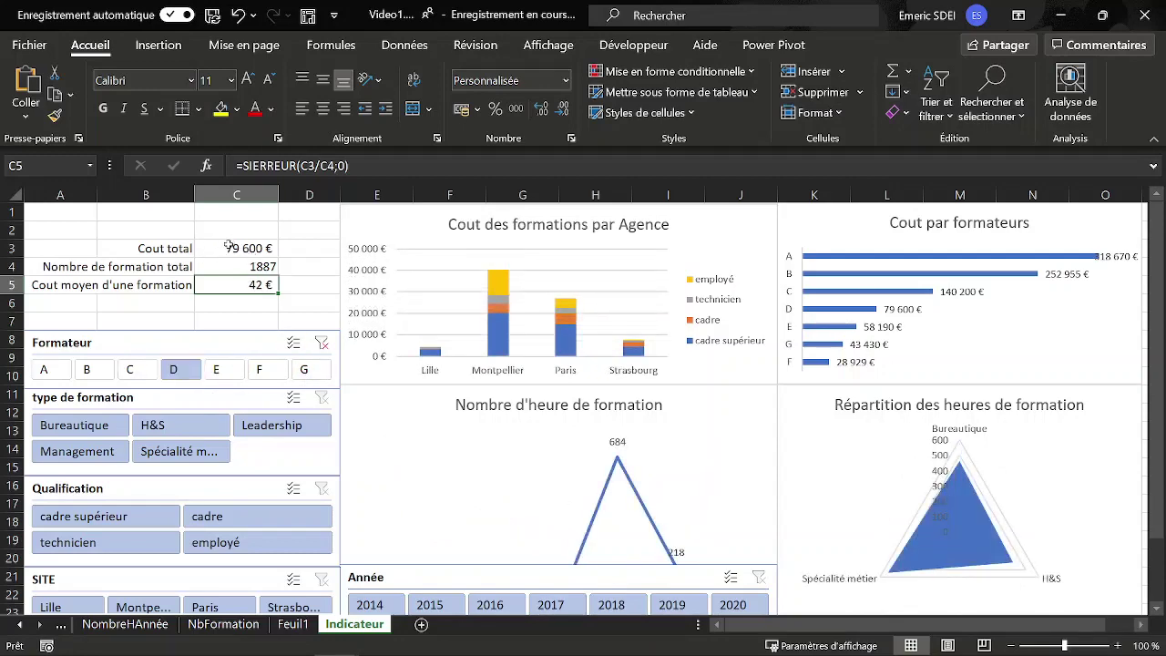
# Step: Connect the Formateur slicer to the NbFormation pivot table through its report connections
pyautogui.click(258, 344)
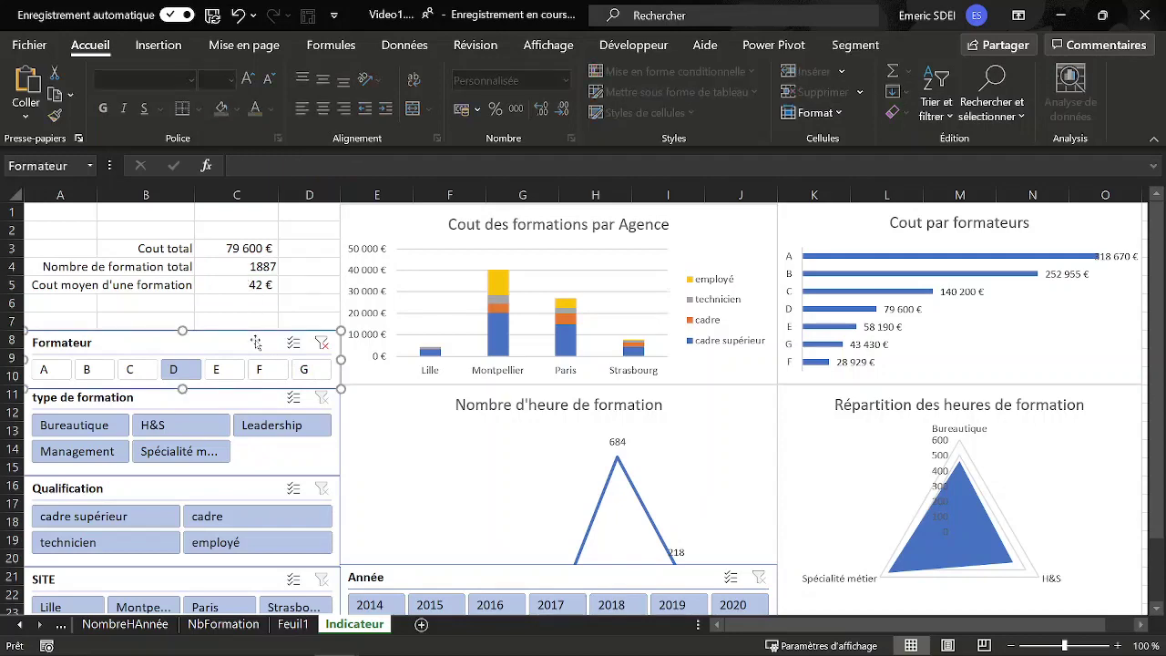
pyautogui.click(842, 50)
pyautogui.click(199, 93)
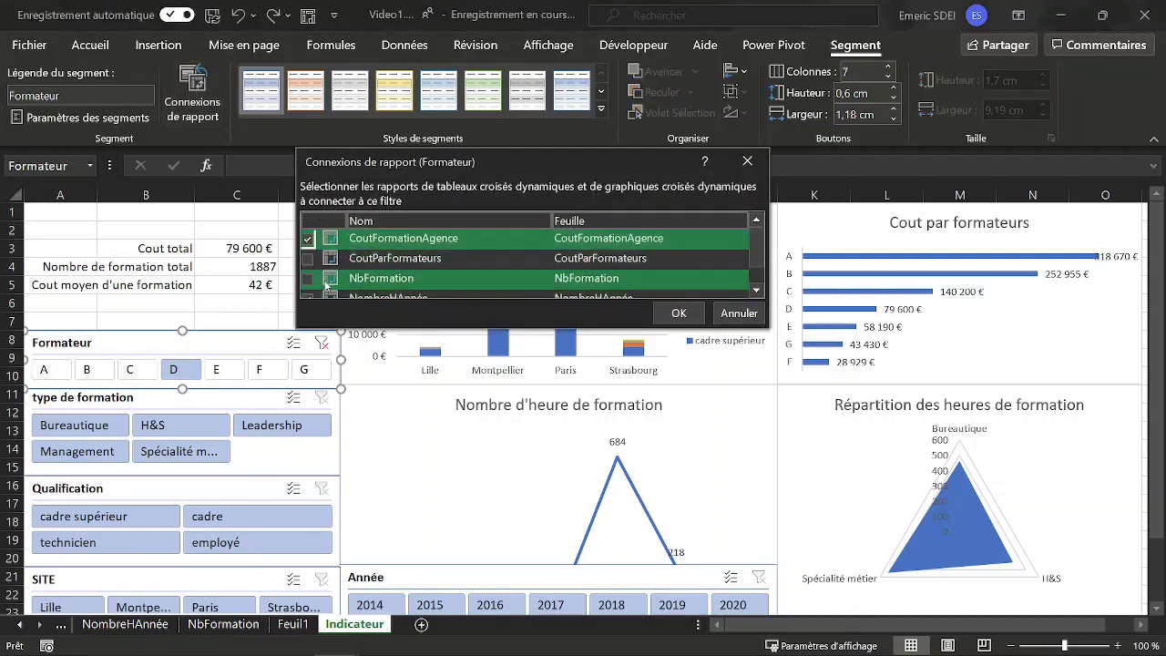
pyautogui.click(308, 278)
pyautogui.click(679, 312)
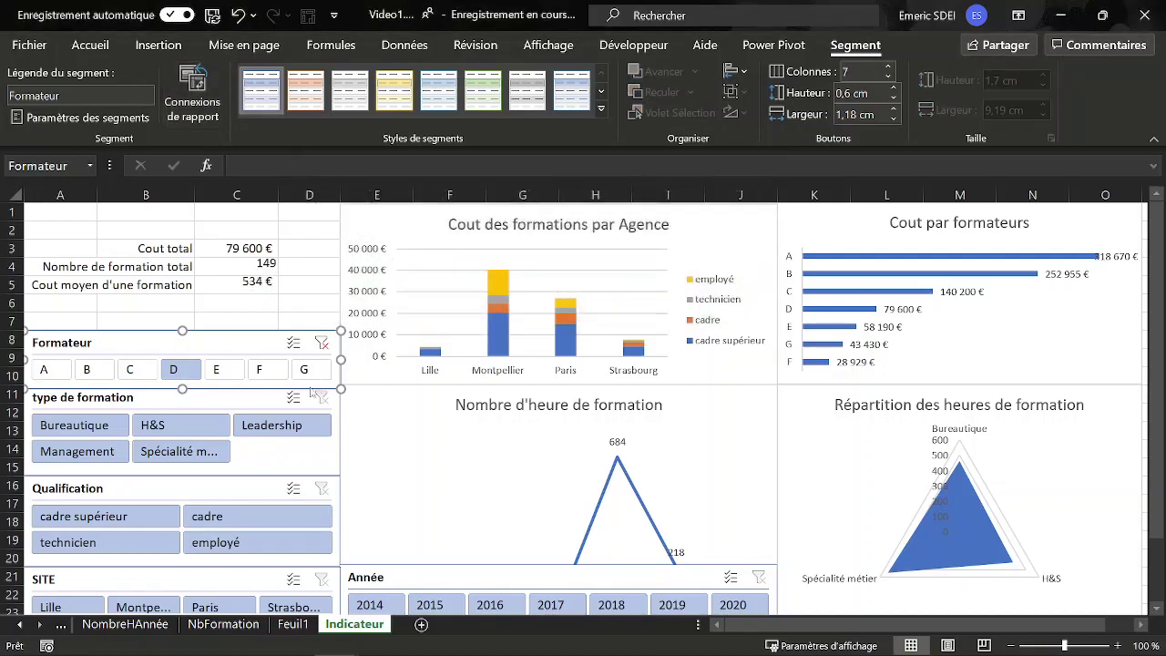
# Step: Connect the type de formation slicer to the NbFormation pivot table
pyautogui.click(247, 398)
pyautogui.click(199, 93)
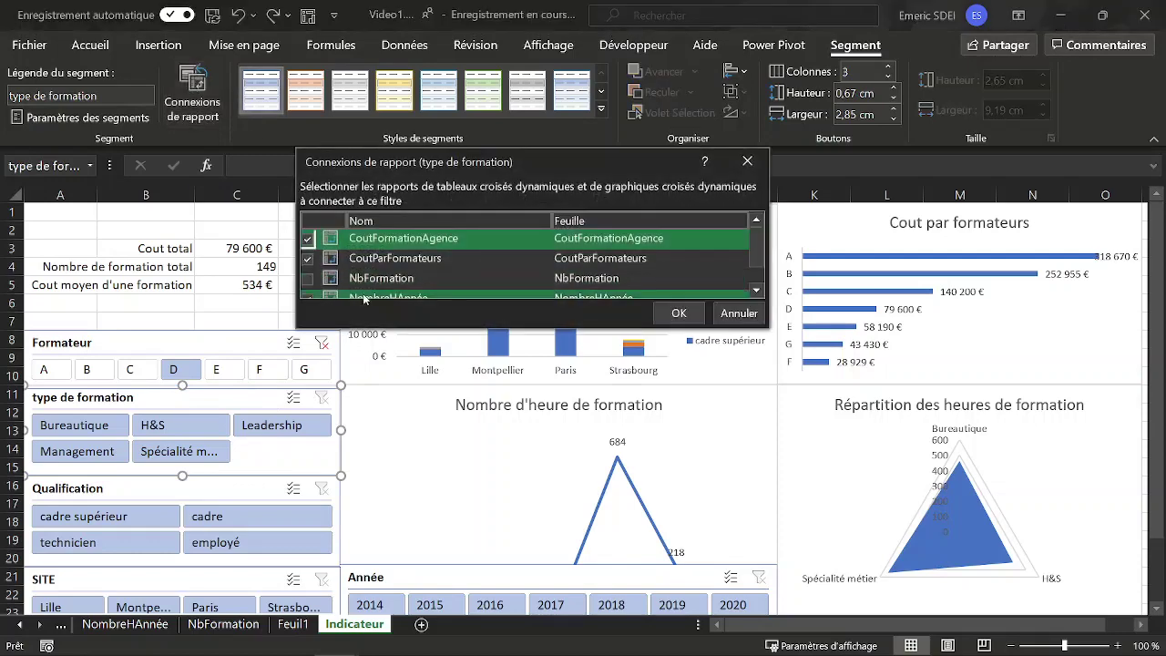
pyautogui.click(308, 278)
pyautogui.click(679, 312)
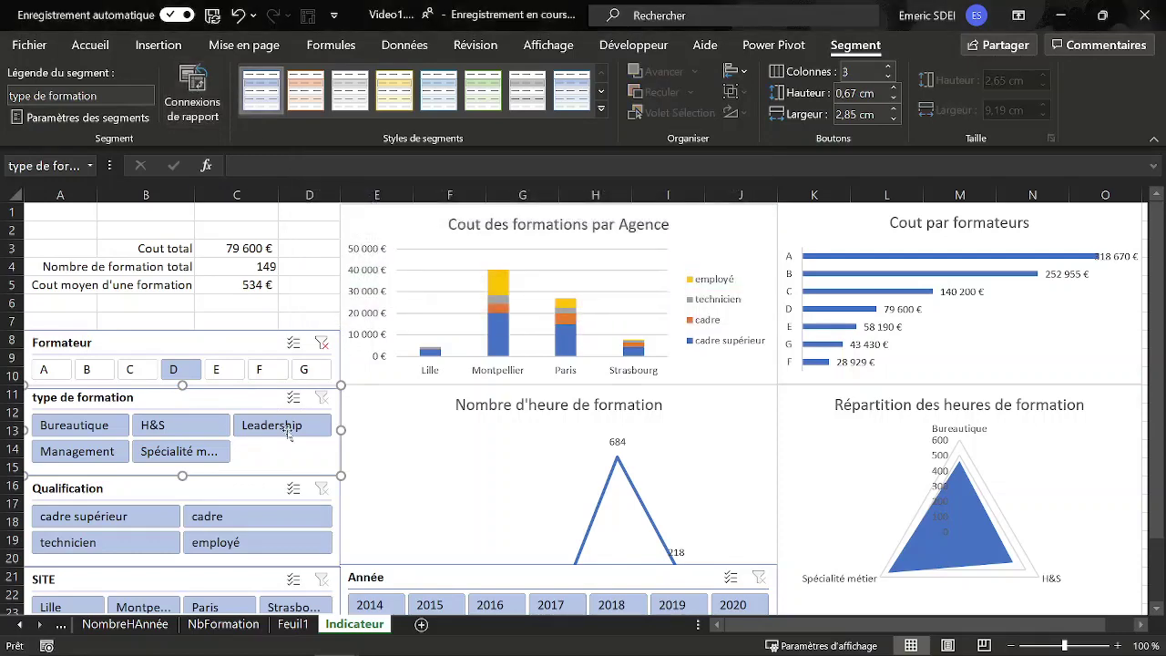
# Step: Connect the Qualification slicer to the NbFormation pivot table
pyautogui.click(251, 490)
pyautogui.click(198, 93)
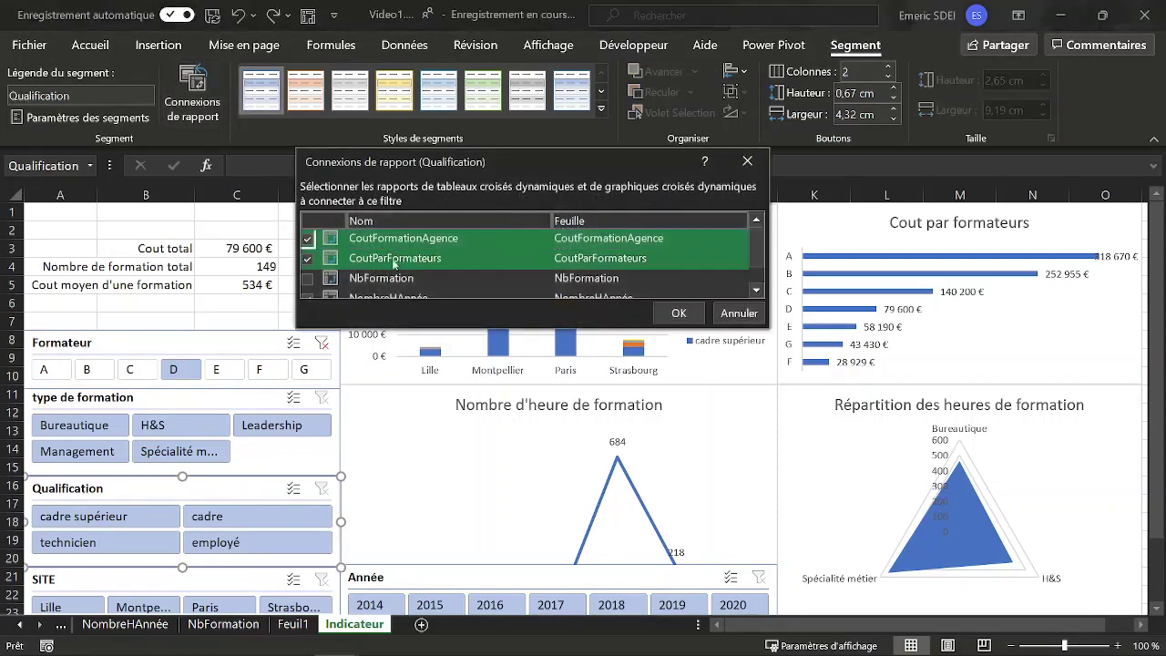
pyautogui.click(308, 278)
pyautogui.click(308, 279)
pyautogui.click(679, 312)
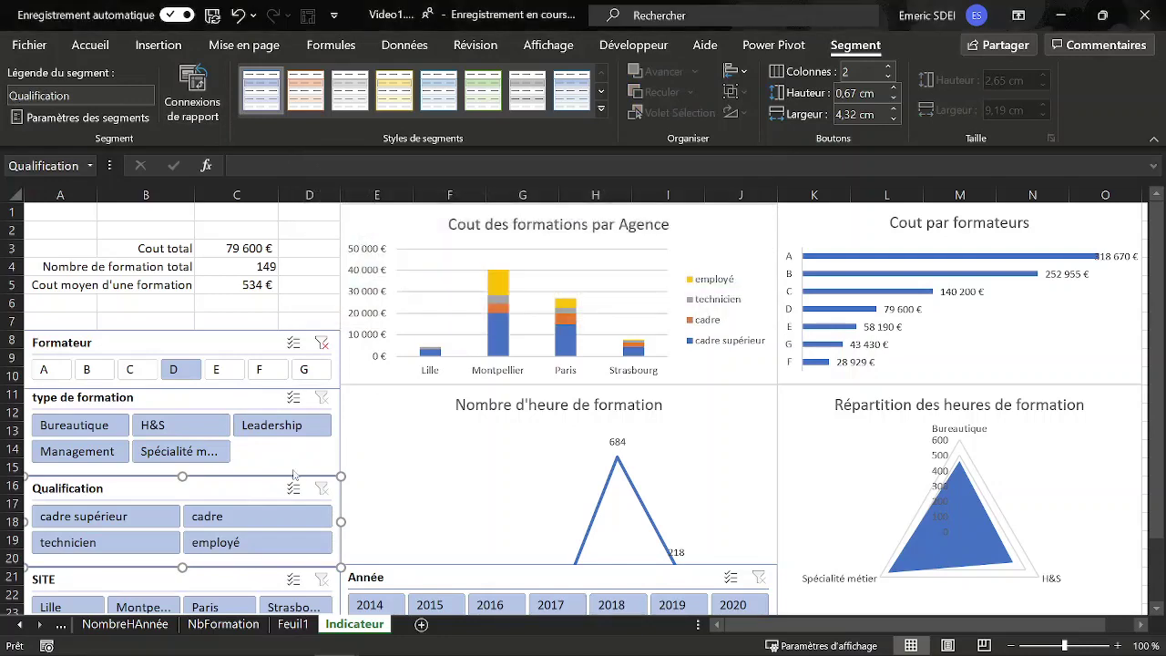
# Step: Connect the SITE slicer to the NbFormation pivot table
pyautogui.click(263, 584)
pyautogui.click(198, 93)
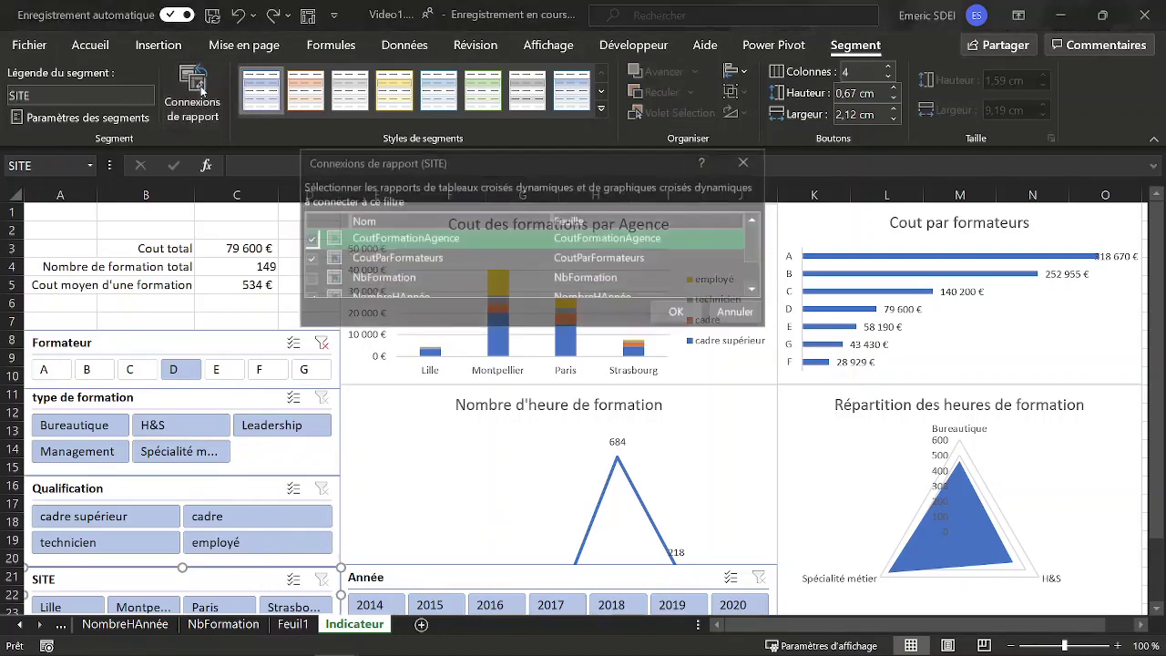
pyautogui.click(308, 278)
pyautogui.click(679, 313)
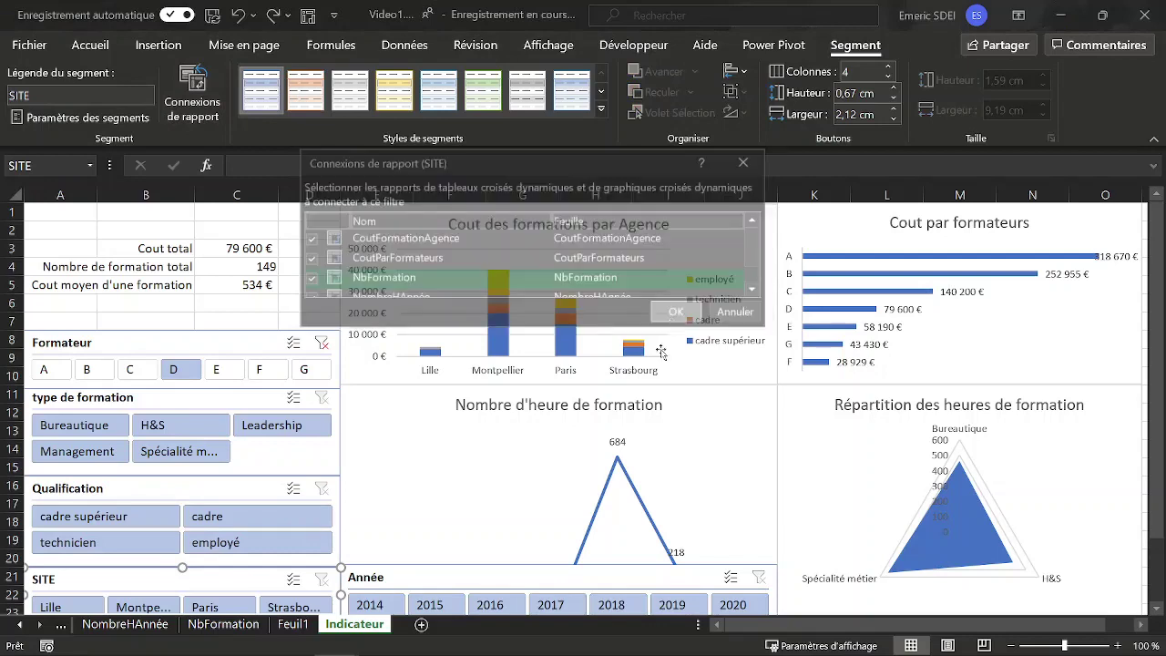
# Step: Connect the Année slicer to the NbFormation pivot table
pyautogui.click(555, 574)
pyautogui.click(193, 95)
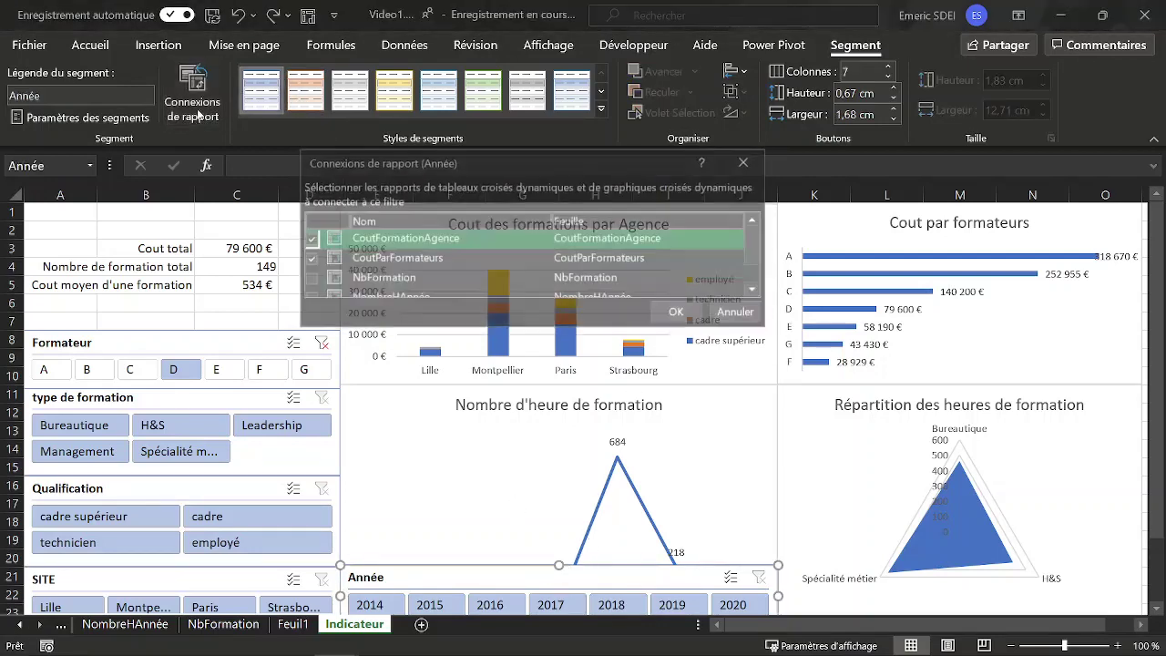
pyautogui.click(308, 259)
pyautogui.click(308, 278)
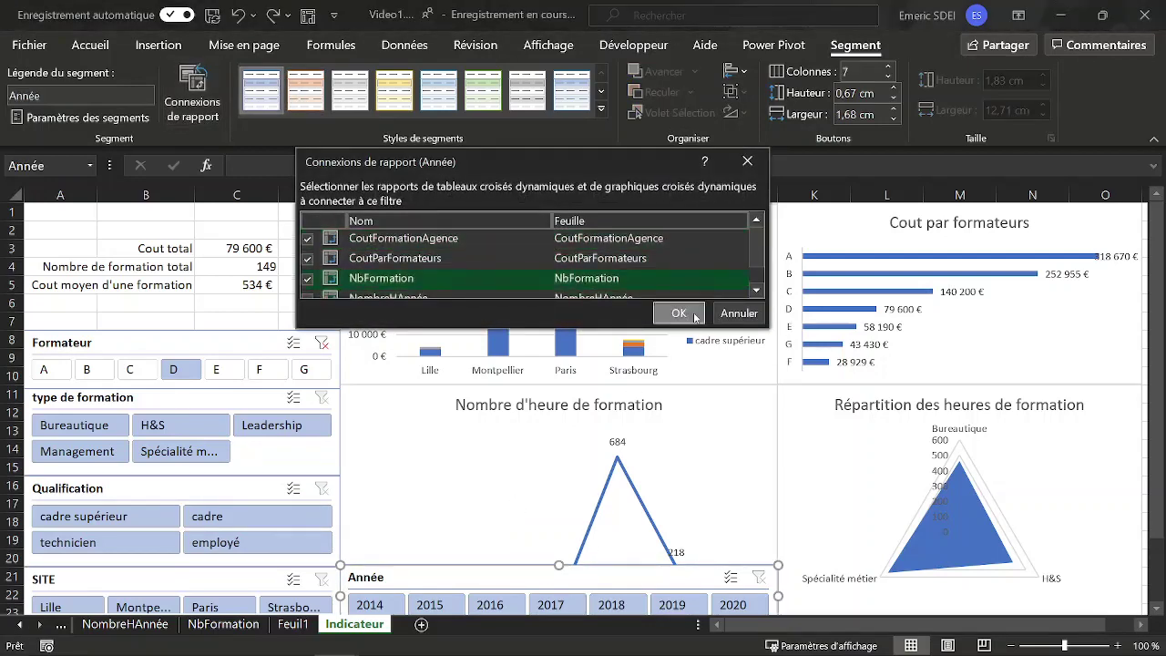
pyautogui.click(679, 312)
# Step: Check the key figures with Formateur filtered to B through E, and clear that filter
pyautogui.click(219, 303)
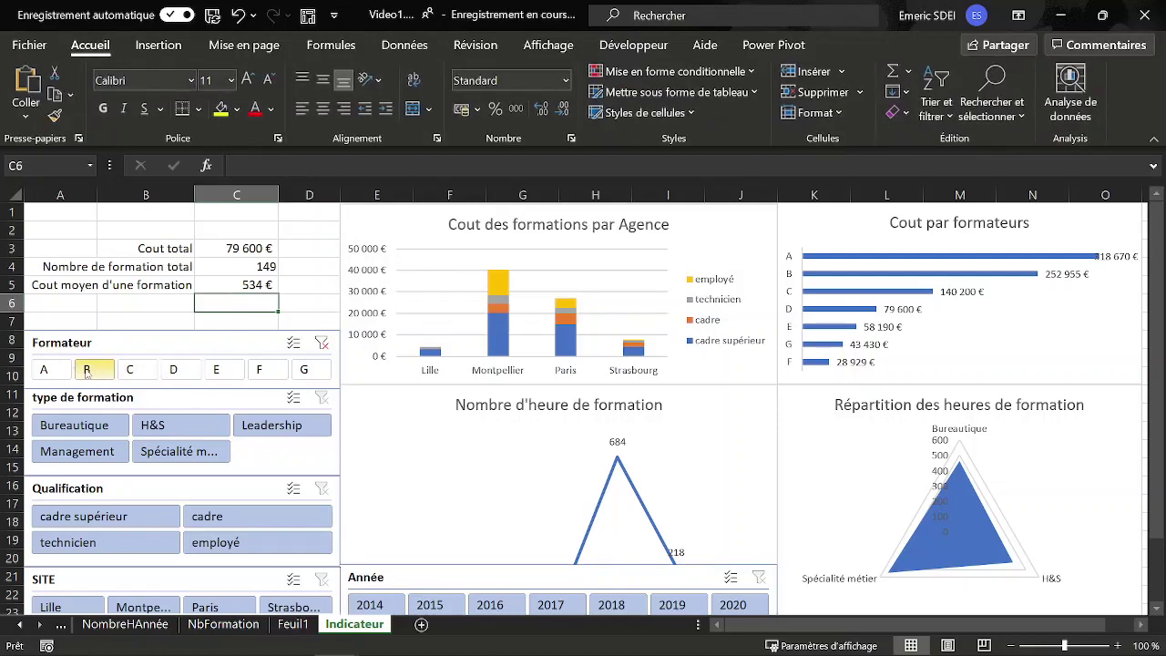
pyautogui.keyDown('shift'); pyautogui.click(228, 369); pyautogui.keyUp('shift')
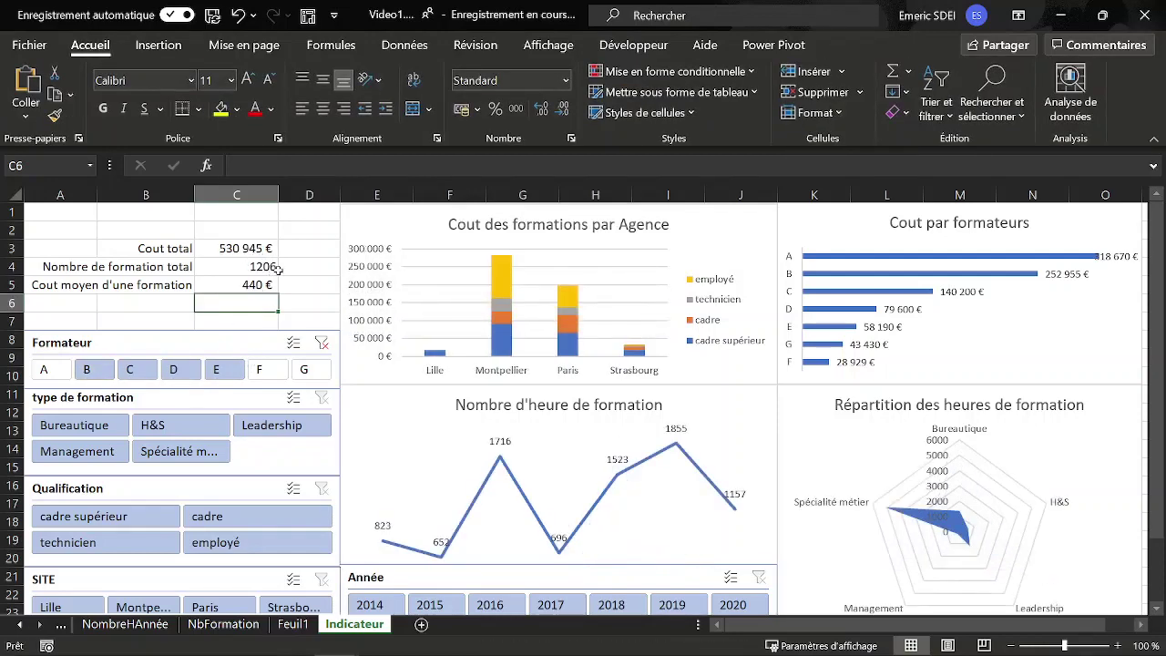
pyautogui.click(321, 343)
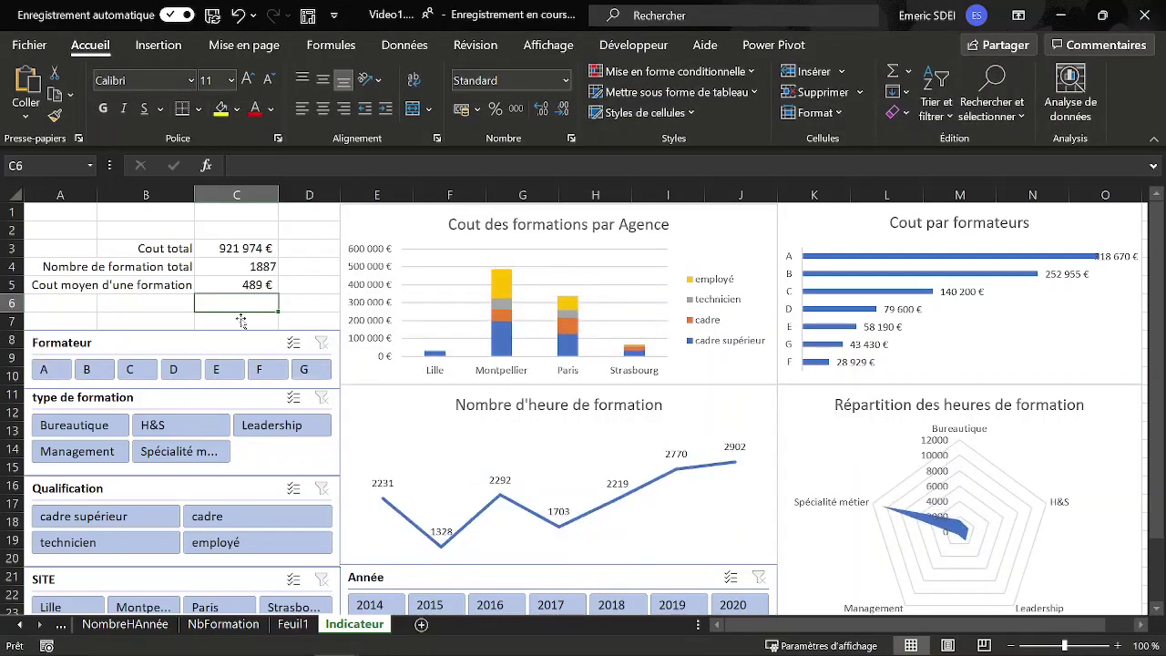
# Step: Check the key figures for Bureautique and H&S in 2015 and across 2014 to 2020, and clear the training type filter
pyautogui.click(443, 606)
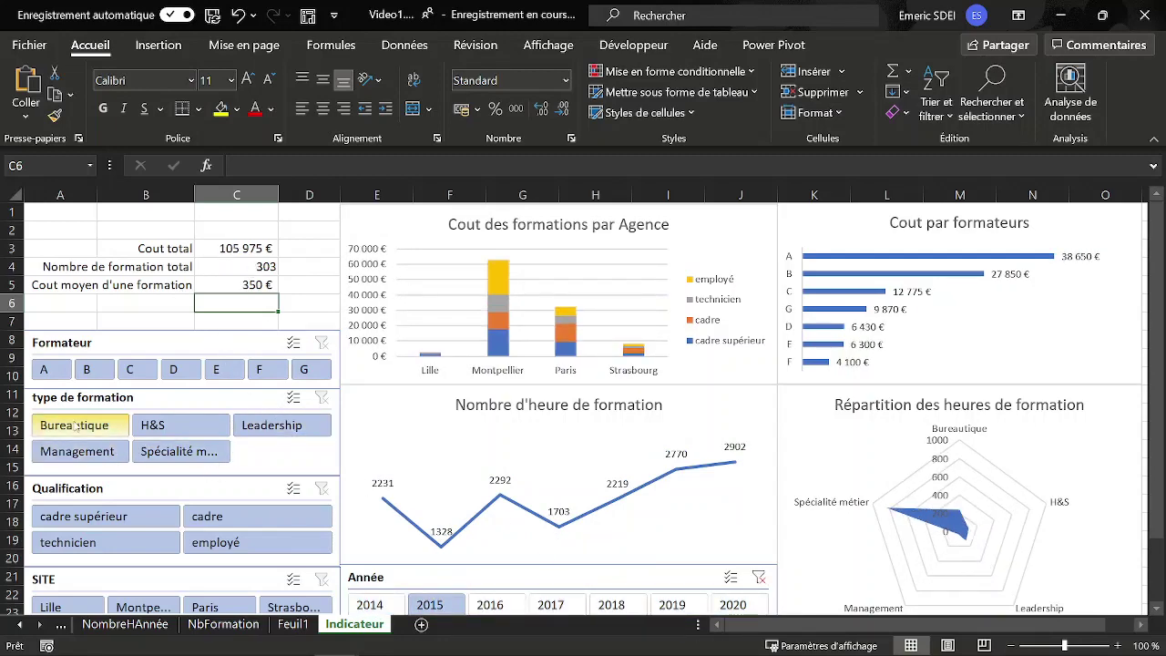
pyautogui.moveTo(76, 428); pyautogui.dragTo(161, 424)
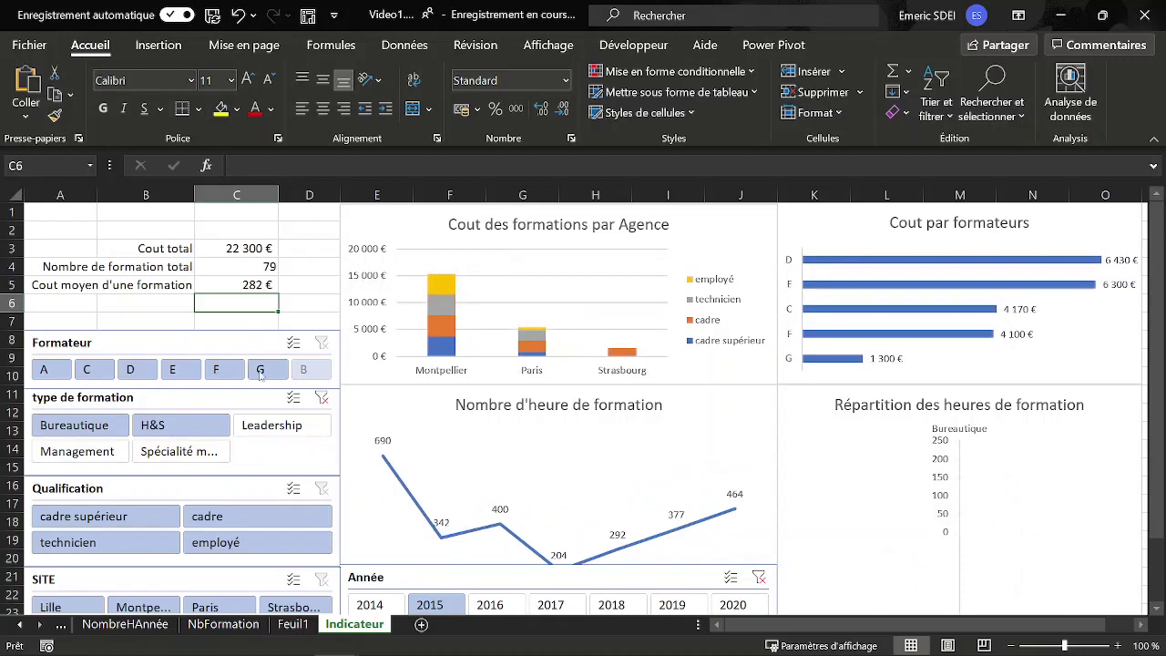
pyautogui.moveTo(369, 605); pyautogui.dragTo(733, 605)
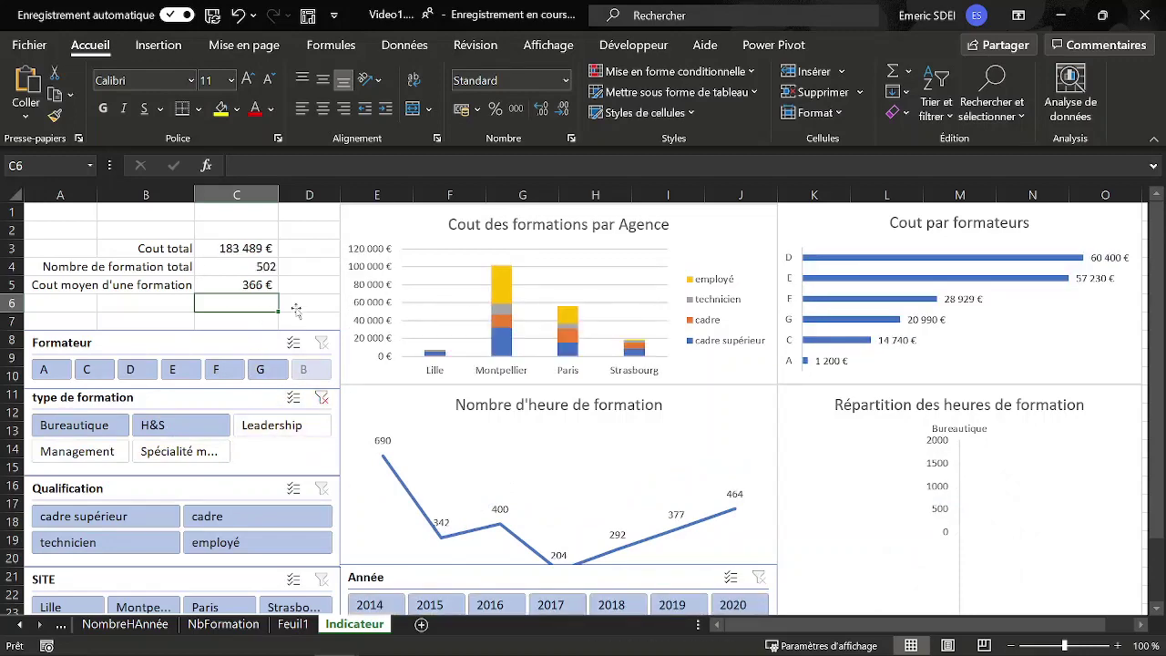
pyautogui.hotkey('alt', 'c')
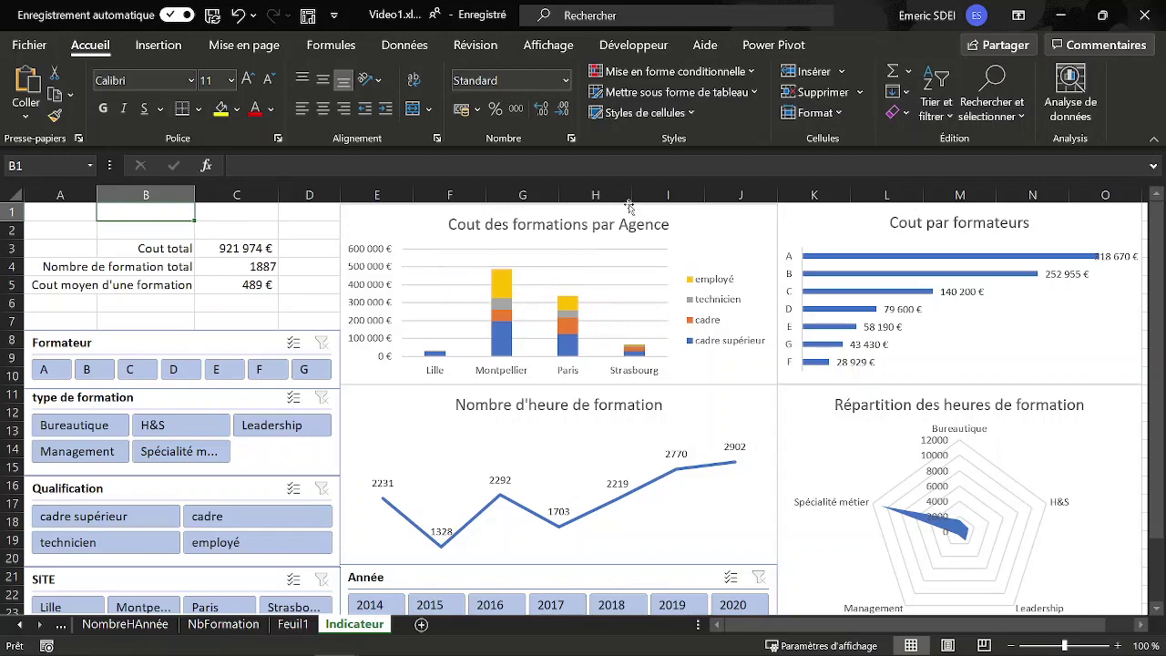
# Step: Stretch the Cout des formations par Agence chart slightly upward to meet the top edge of row 1
pyautogui.click(554, 212)
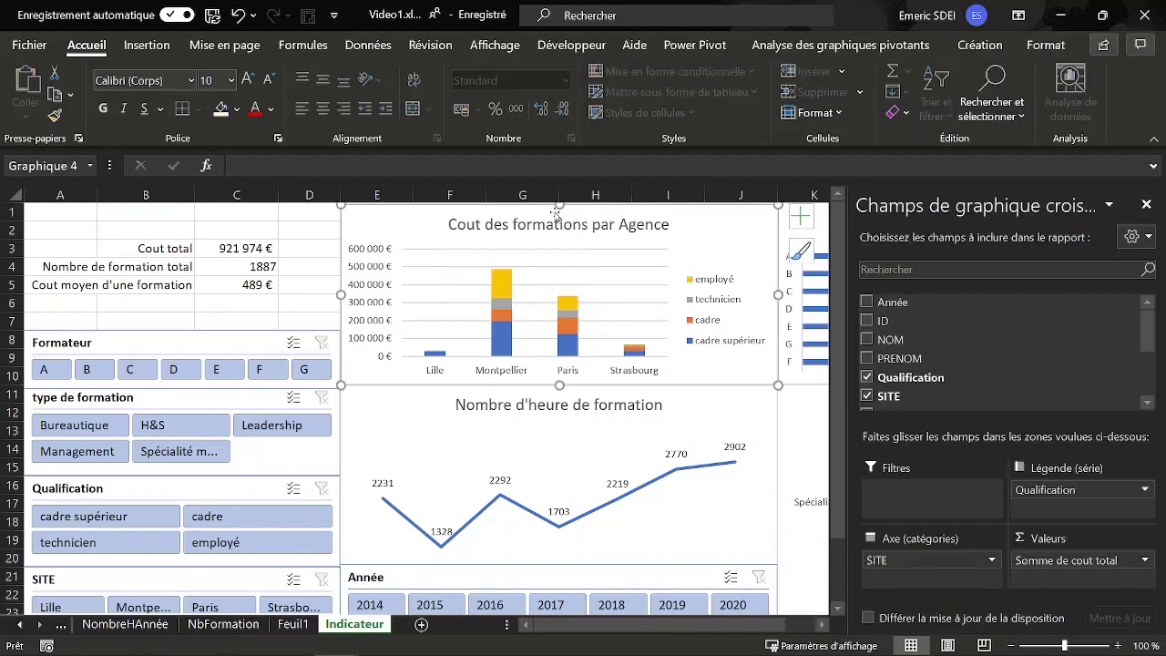
pyautogui.moveTo(559, 206); pyautogui.dragTo(559, 205)
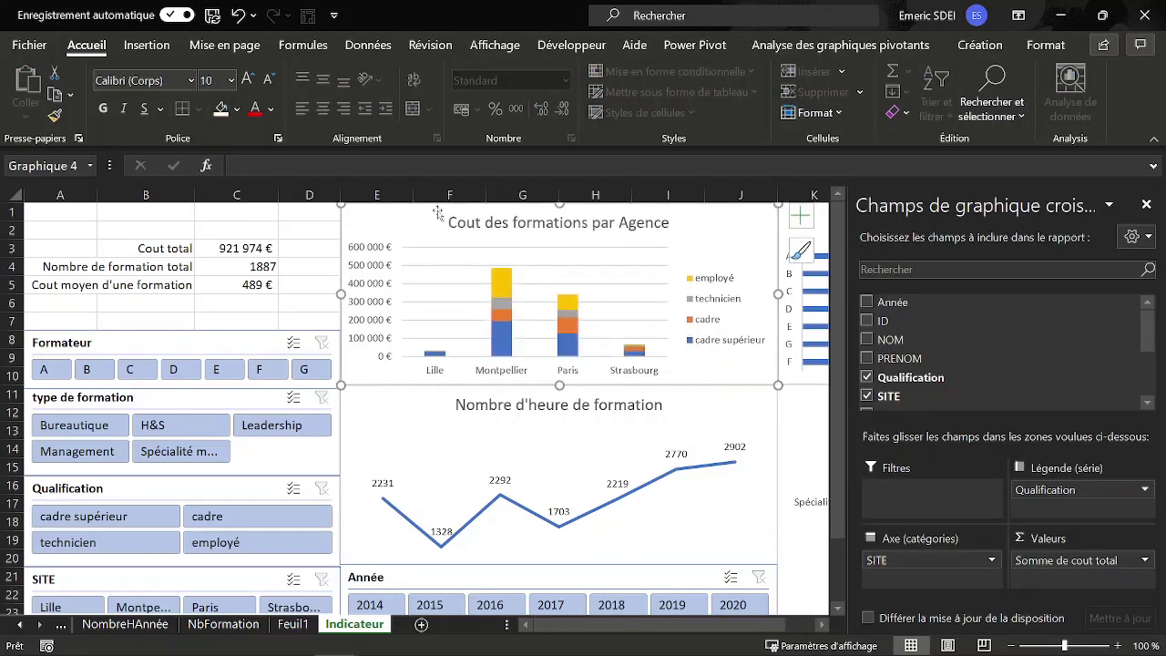
pyautogui.click(287, 218)
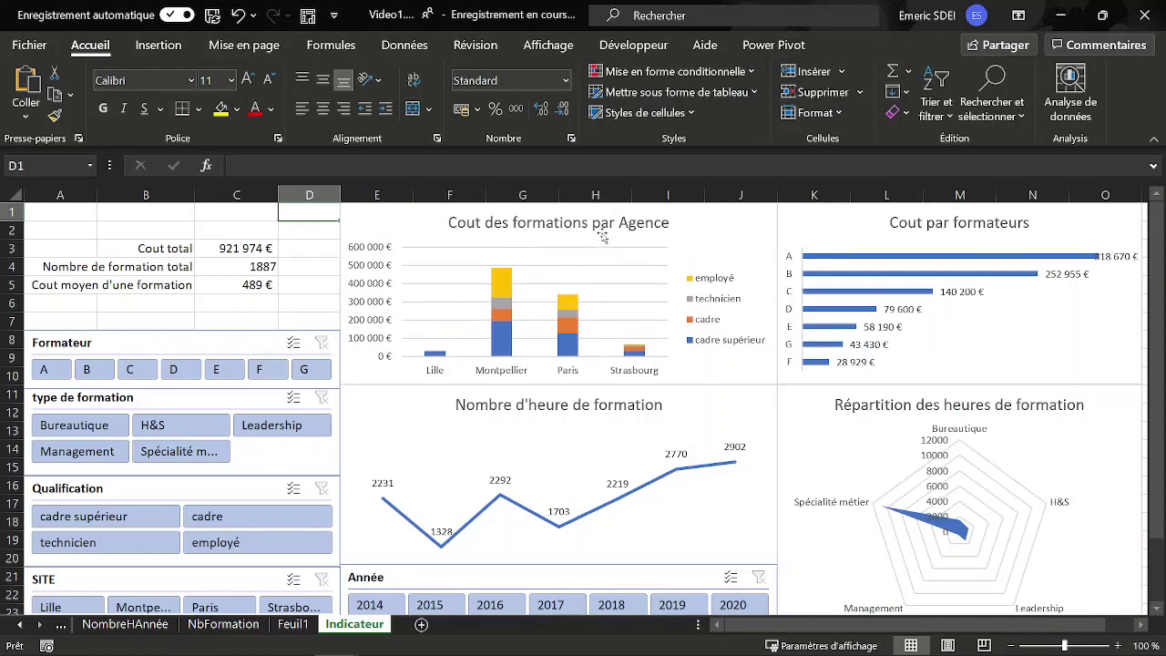
# Step: Draw a bevelled rectangle about 9.19 cm wide and 1.06 cm high over A1:D2, with the text Indicateur Formations
pyautogui.click(67, 214)
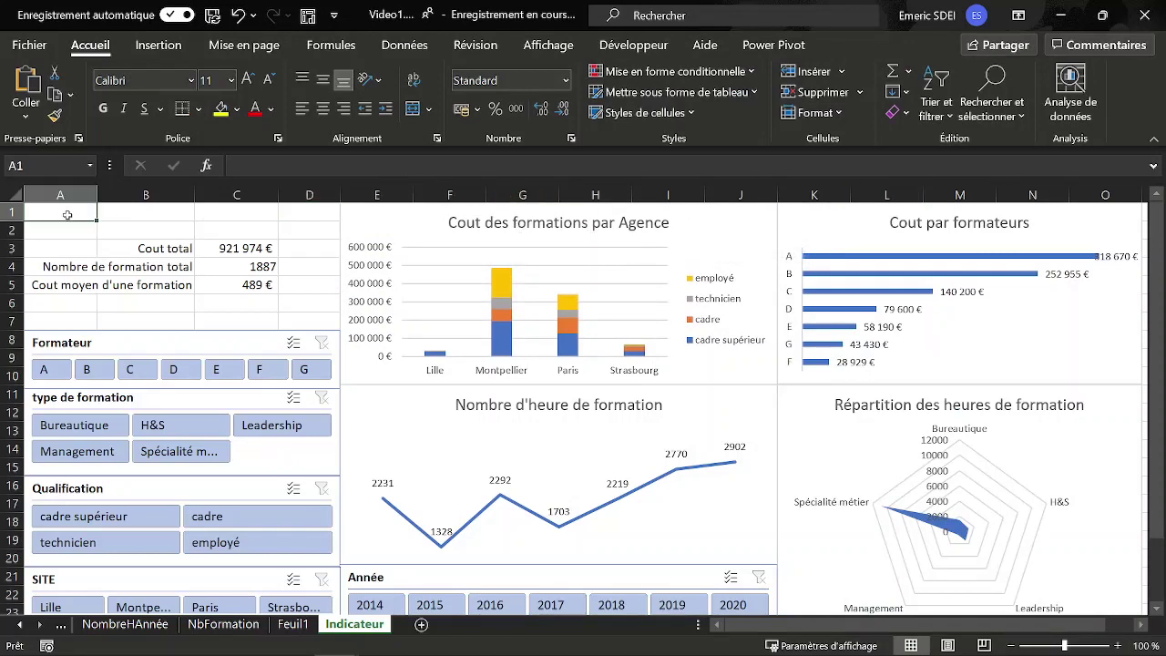
pyautogui.click(157, 46)
pyautogui.click(239, 118)
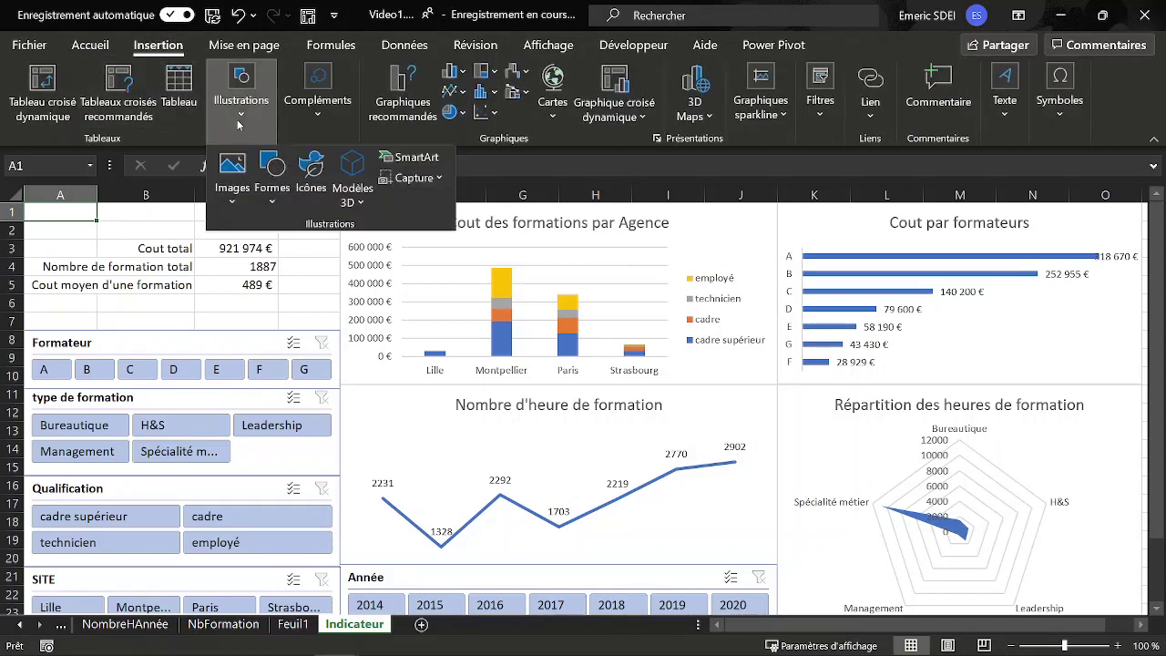
pyautogui.click(271, 189)
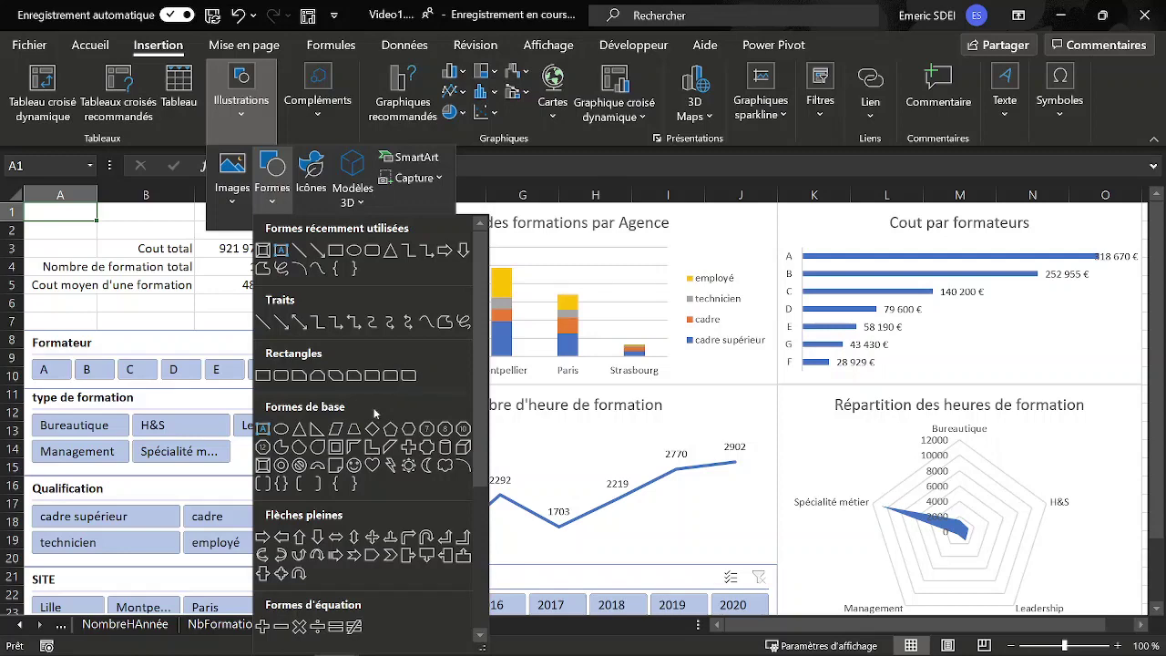
pyautogui.click(265, 465)
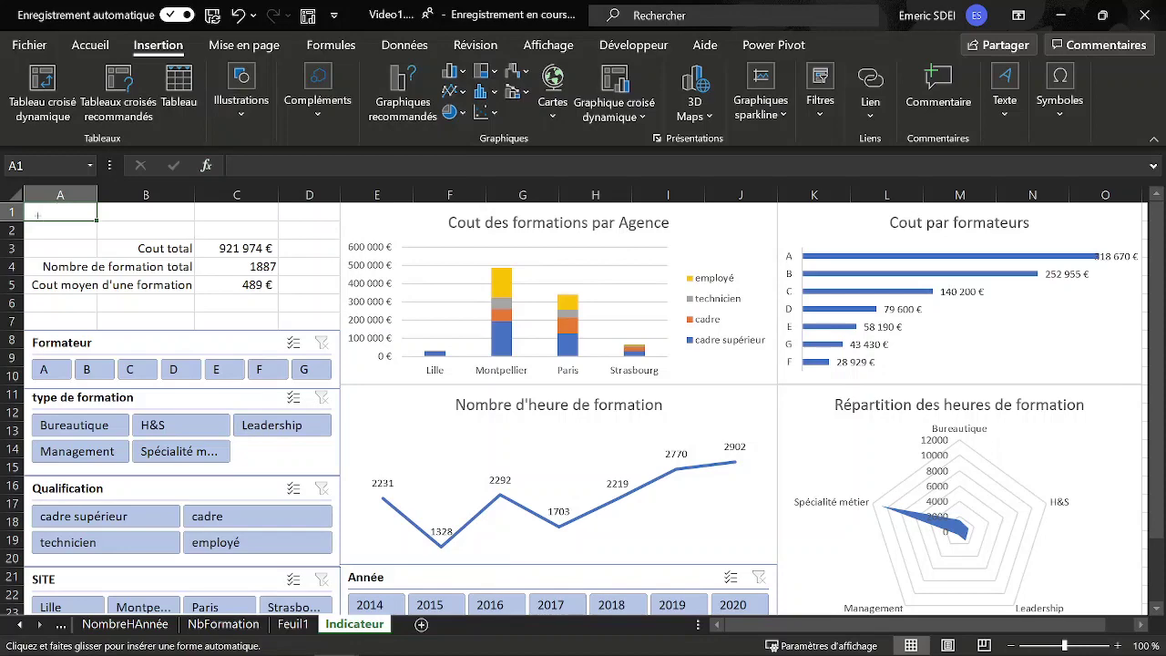
pyautogui.moveTo(38, 214); pyautogui.dragTo(339, 238)
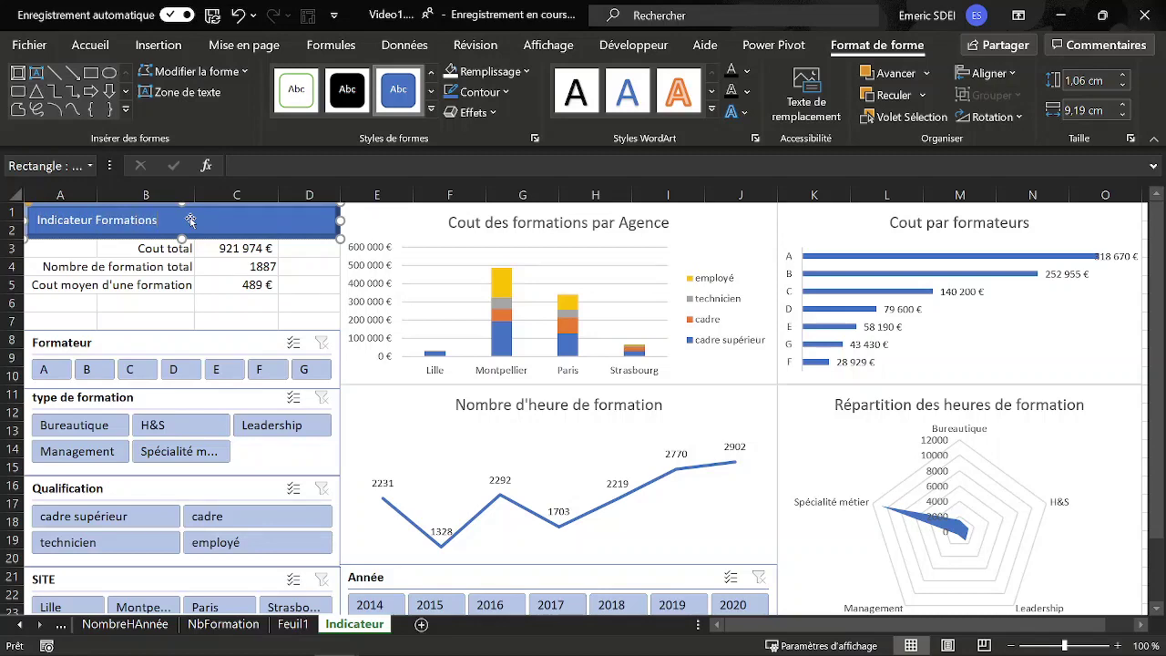
# Step: Centre the banner text Indicateur Formations horizontally and vertically, and make it bold at size 18
pyautogui.click(63, 253)
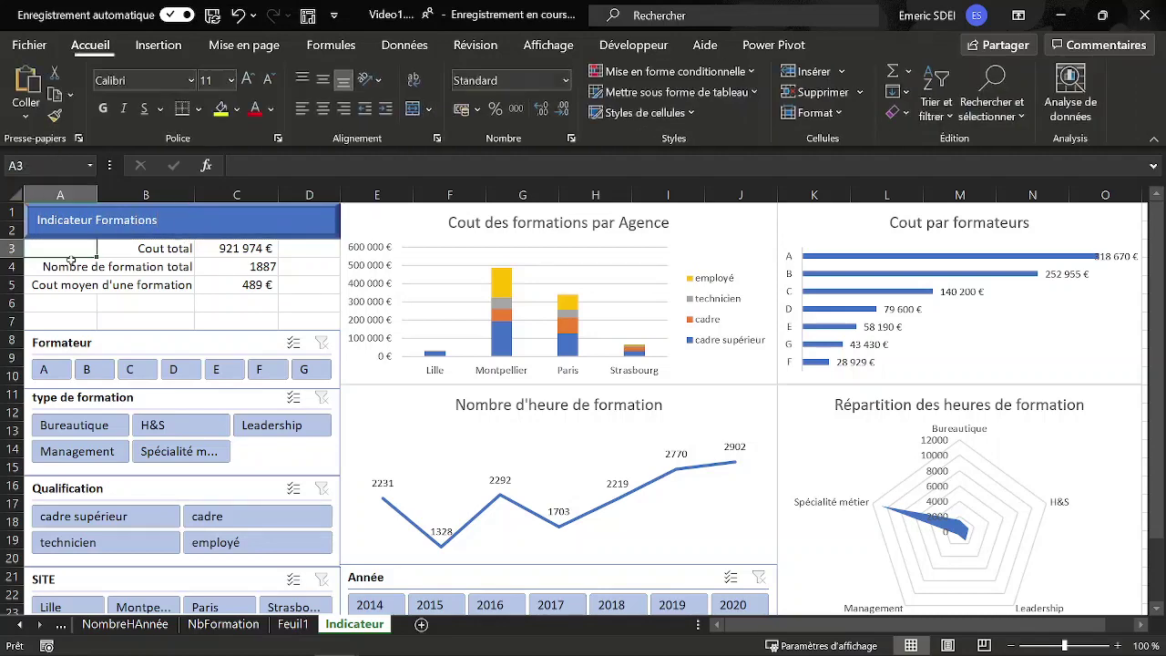
pyautogui.click(126, 220)
pyautogui.tripleClick(125, 221)
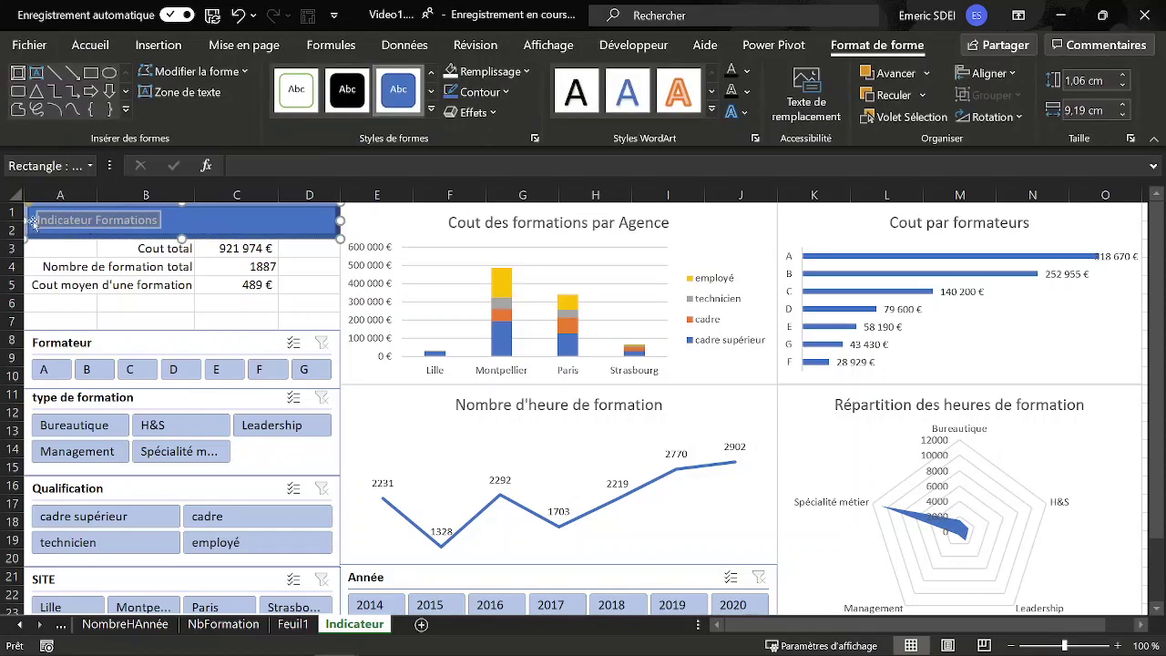
pyautogui.click(90, 45)
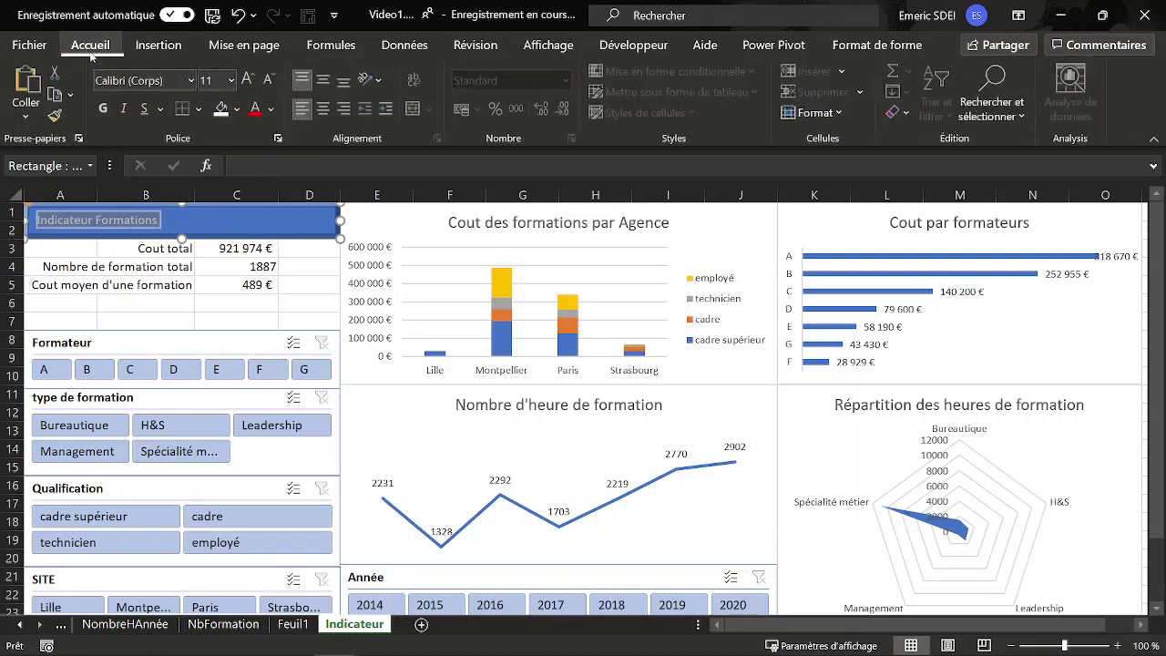
pyautogui.click(323, 109)
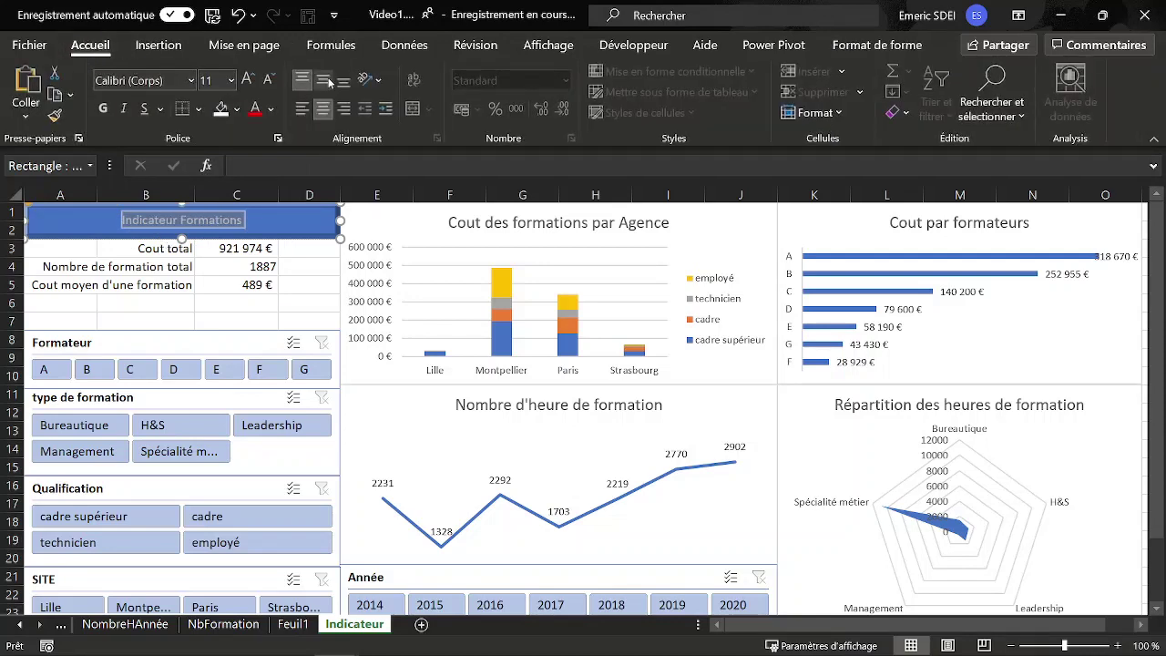
pyautogui.click(323, 80)
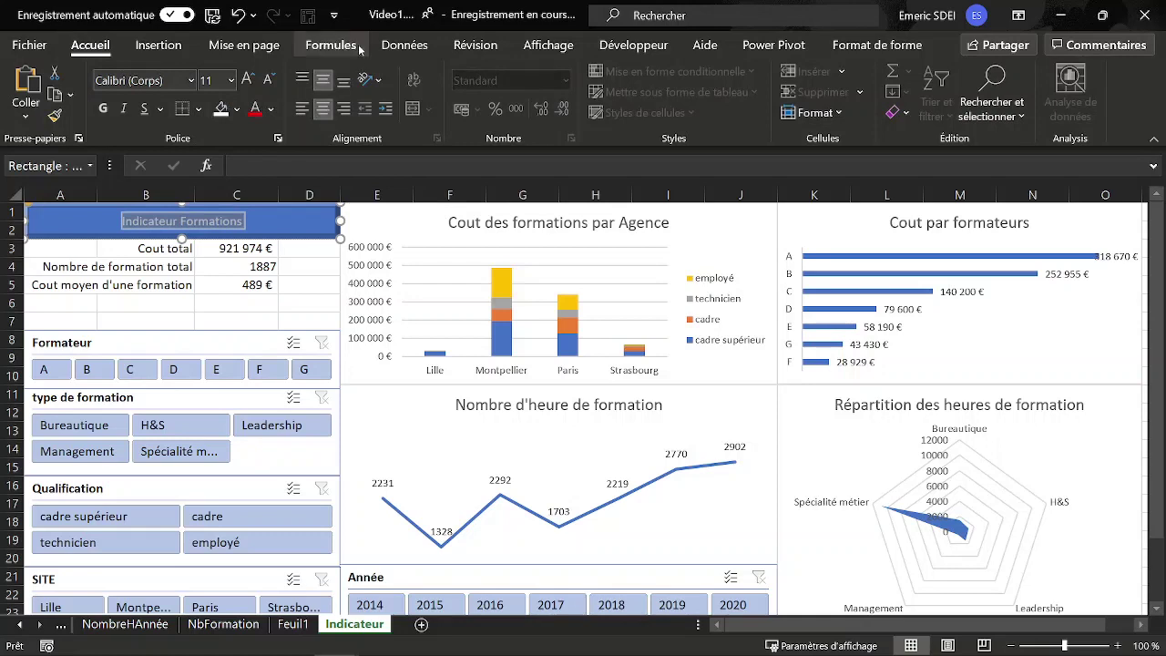
pyautogui.click(246, 80)
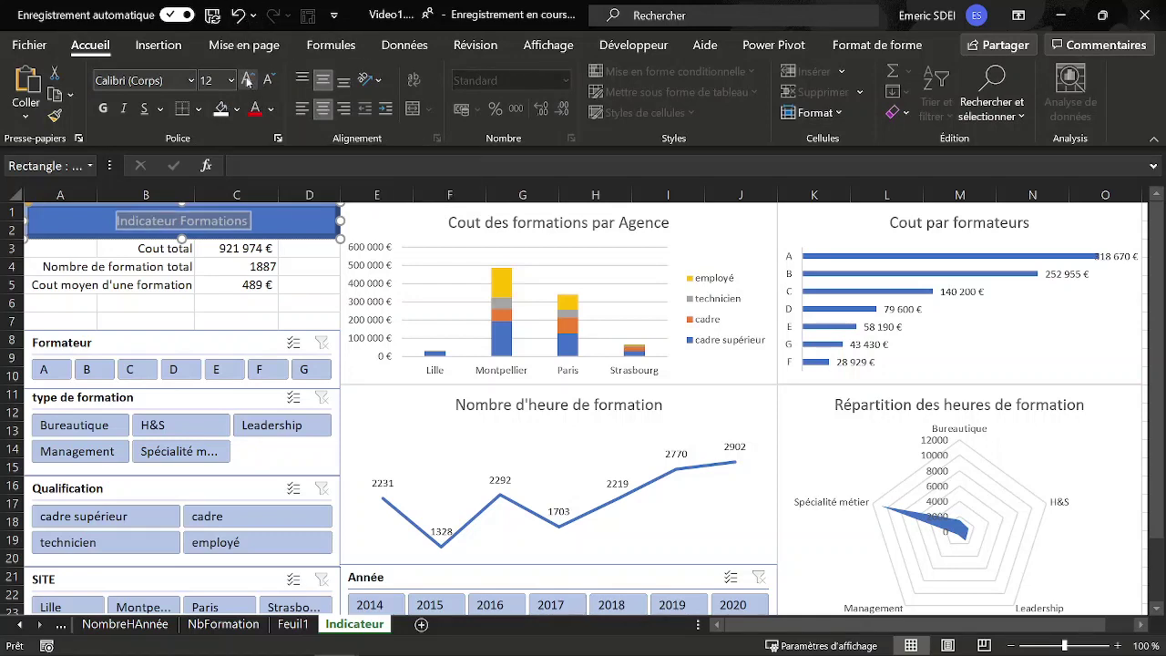
pyautogui.click(246, 80)
pyautogui.click(246, 80)
pyautogui.click(247, 81)
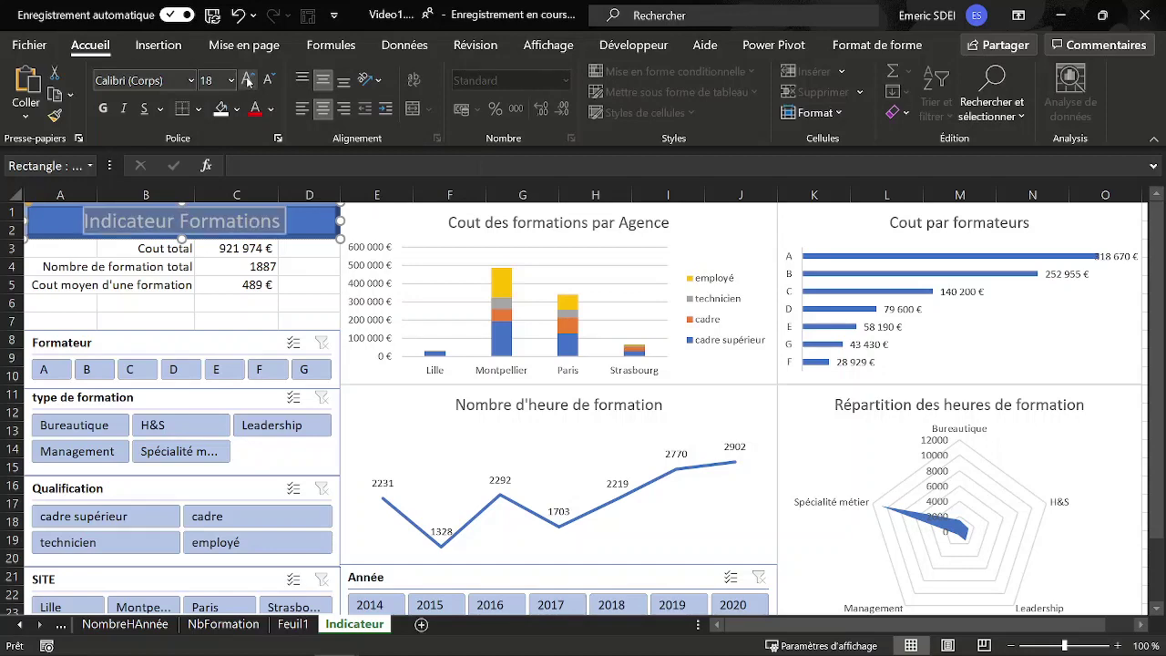
pyautogui.click(107, 109)
pyautogui.press('Escape')
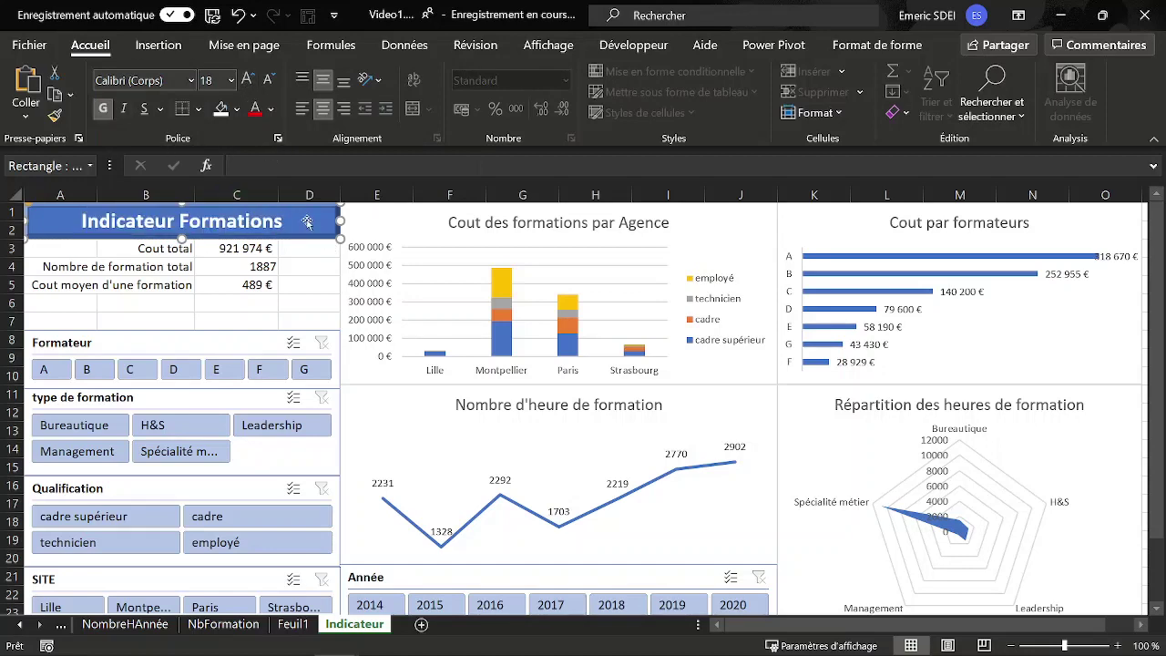
# Step: Search the icon library for formation and insert the solid icon of a trainer presenting to an audience
pyautogui.click(158, 45)
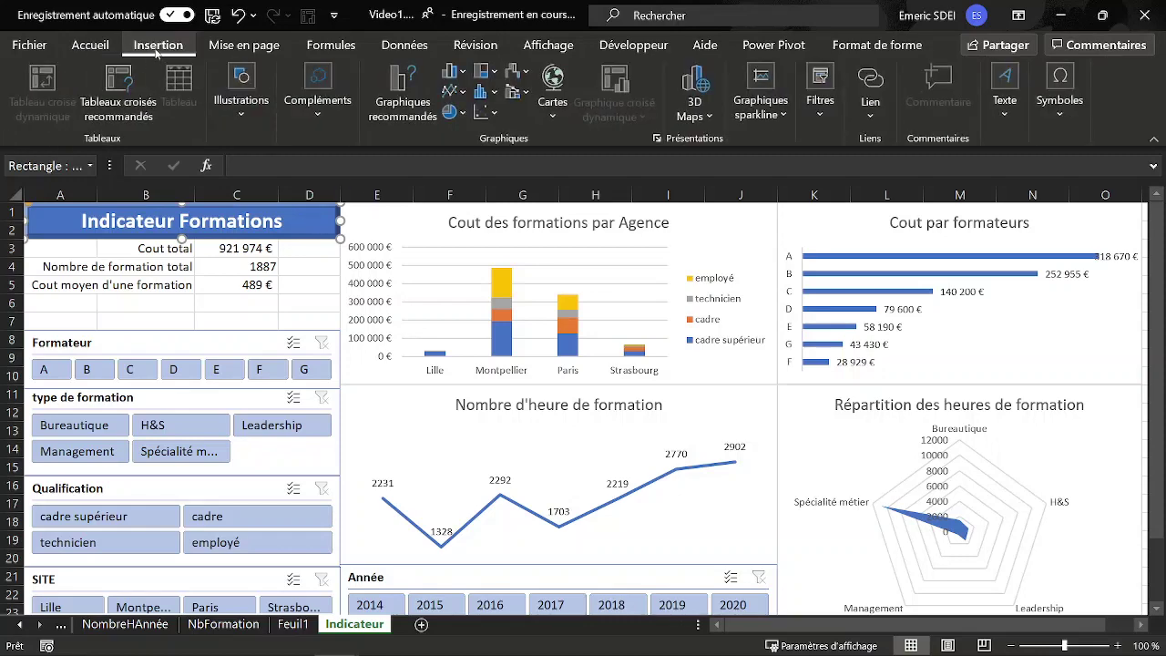
pyautogui.click(242, 105)
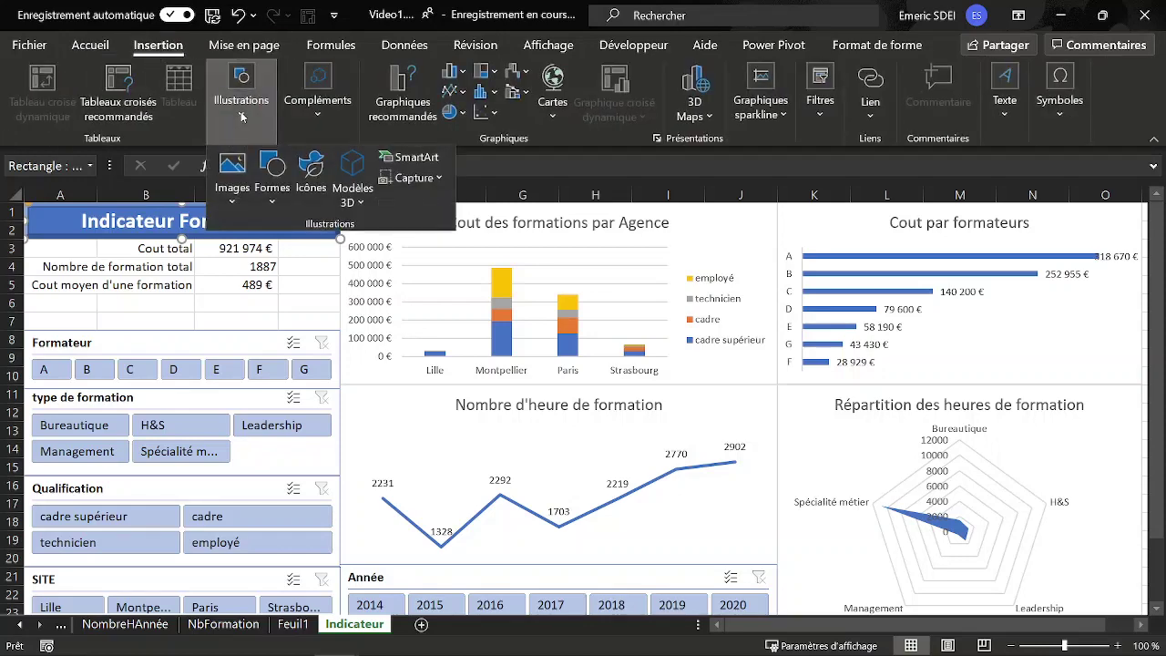
pyautogui.click(309, 165)
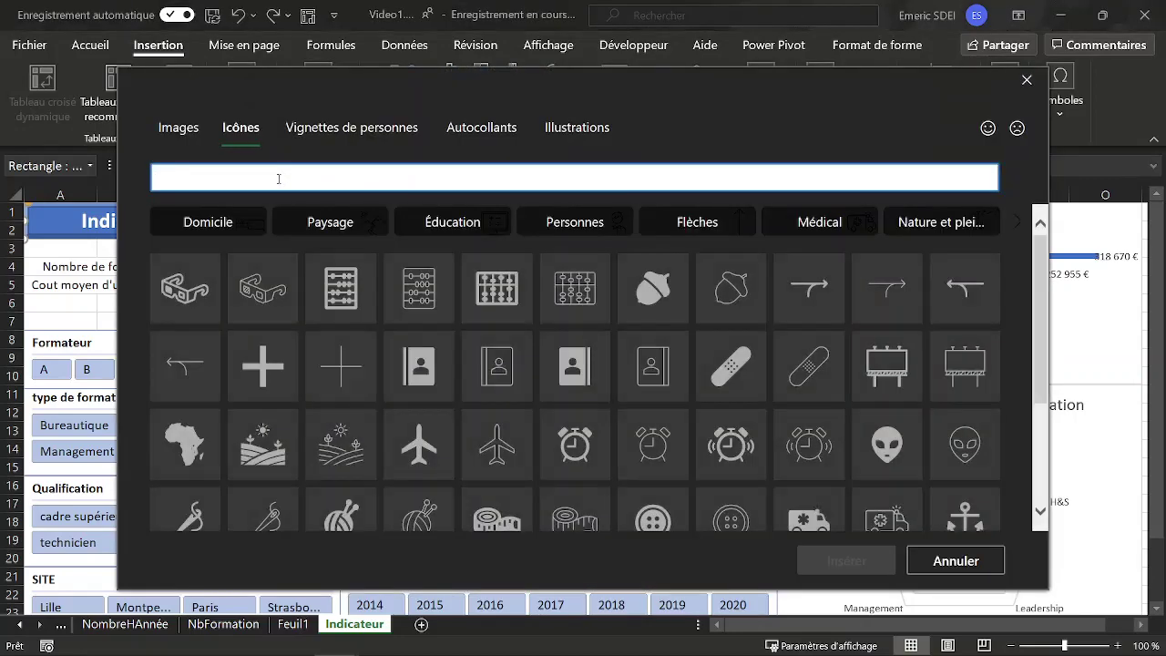
pyautogui.write('formation')
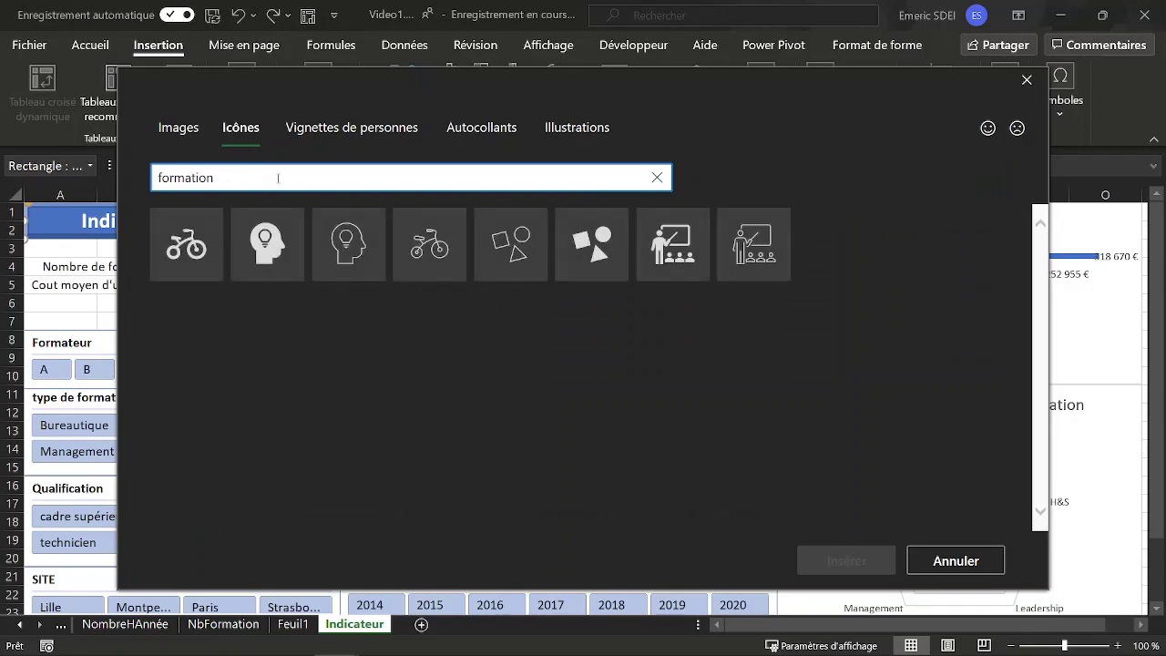
pyautogui.click(673, 245)
pyautogui.click(877, 560)
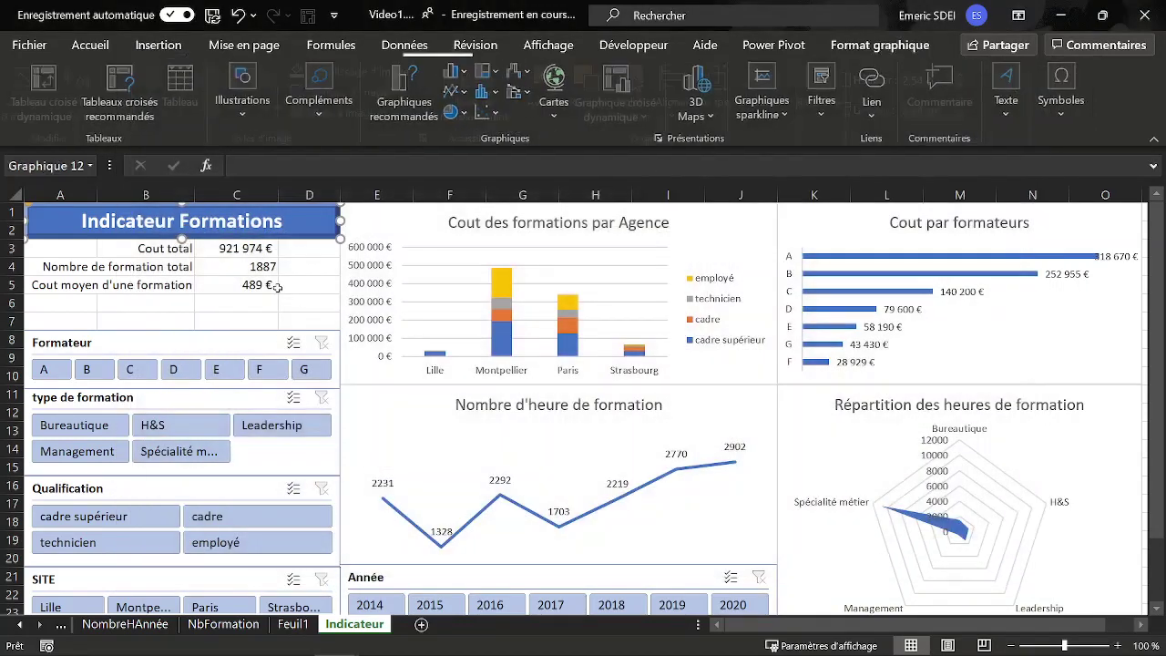
# Step: Shrink the trainer icon to about 1 cm high by 0.96 cm wide, place it at the banner's right end, and fill it white
pyautogui.moveTo(66, 282); pyautogui.dragTo(274, 264)
pyautogui.moveTo(232, 309); pyautogui.dragTo(322, 219)
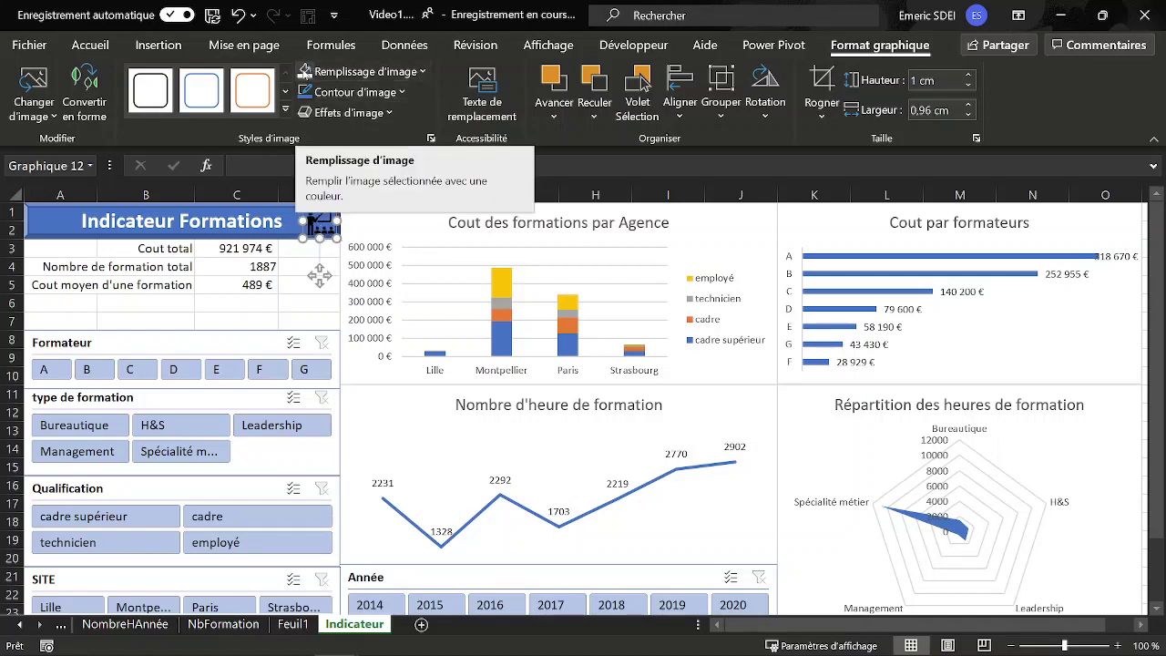
pyautogui.click(299, 304)
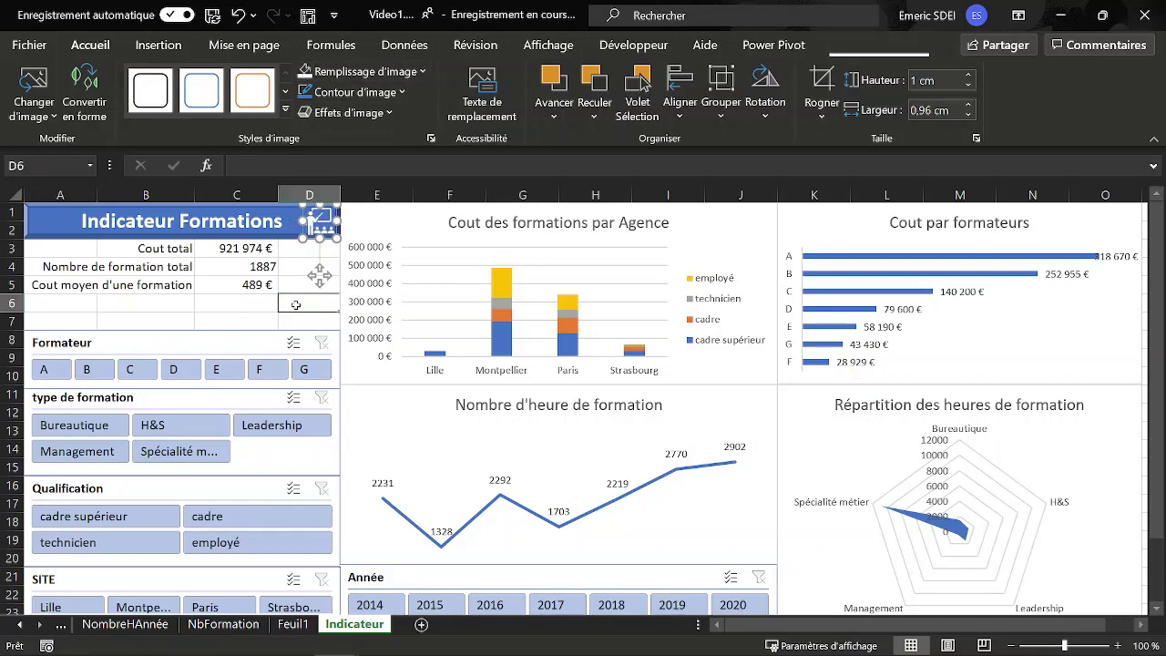
pyautogui.click(323, 269)
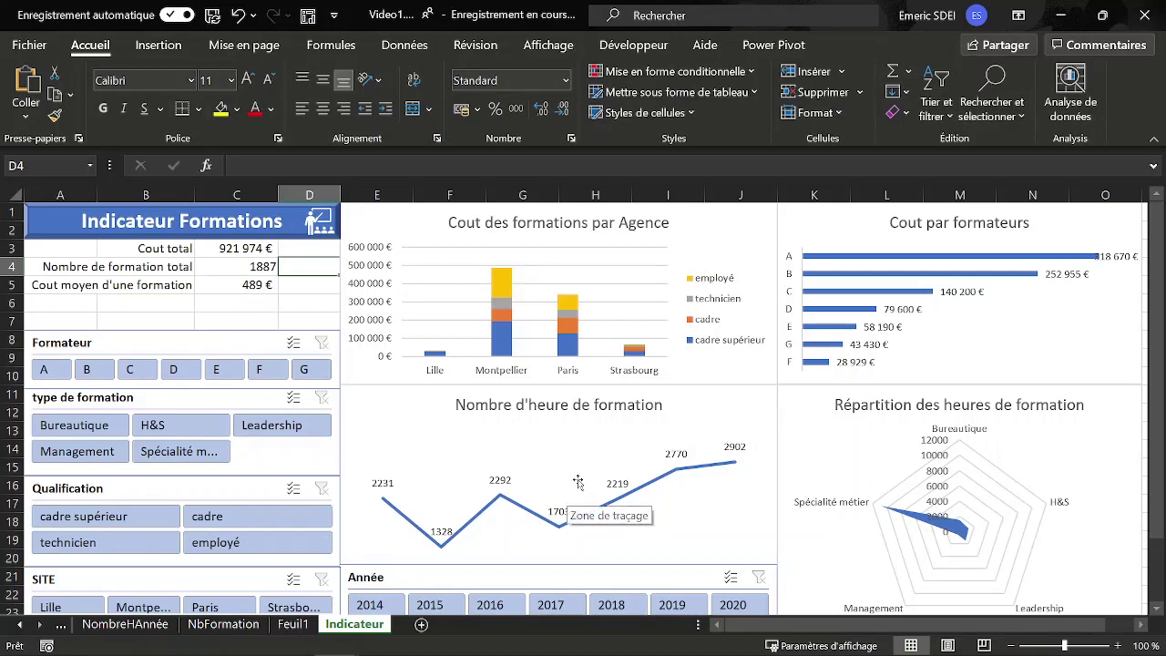
# Step: Apply the Bleu vert theme colours to the workbook
pyautogui.click(230, 307)
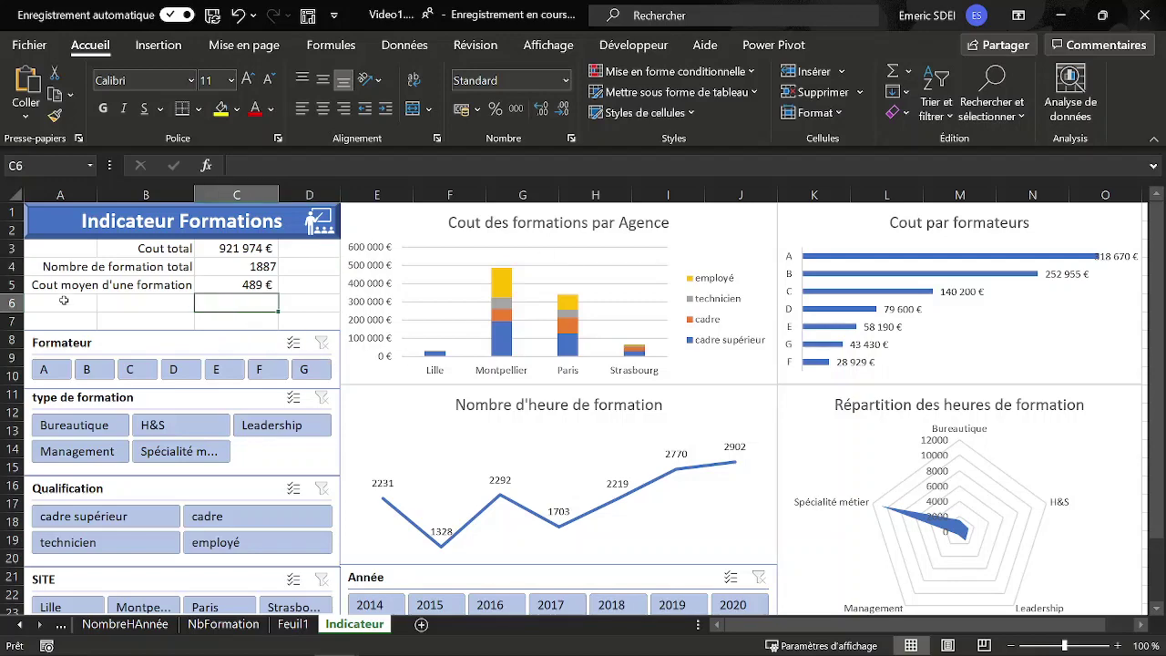
pyautogui.click(102, 308)
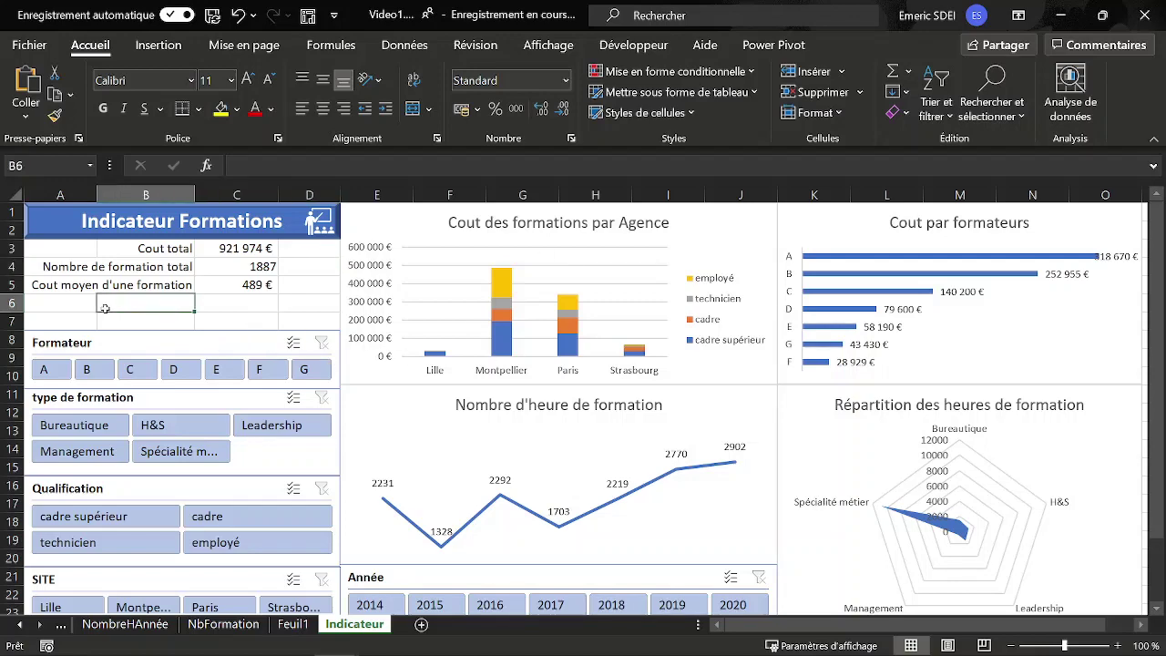
pyautogui.click(220, 46)
pyautogui.click(117, 74)
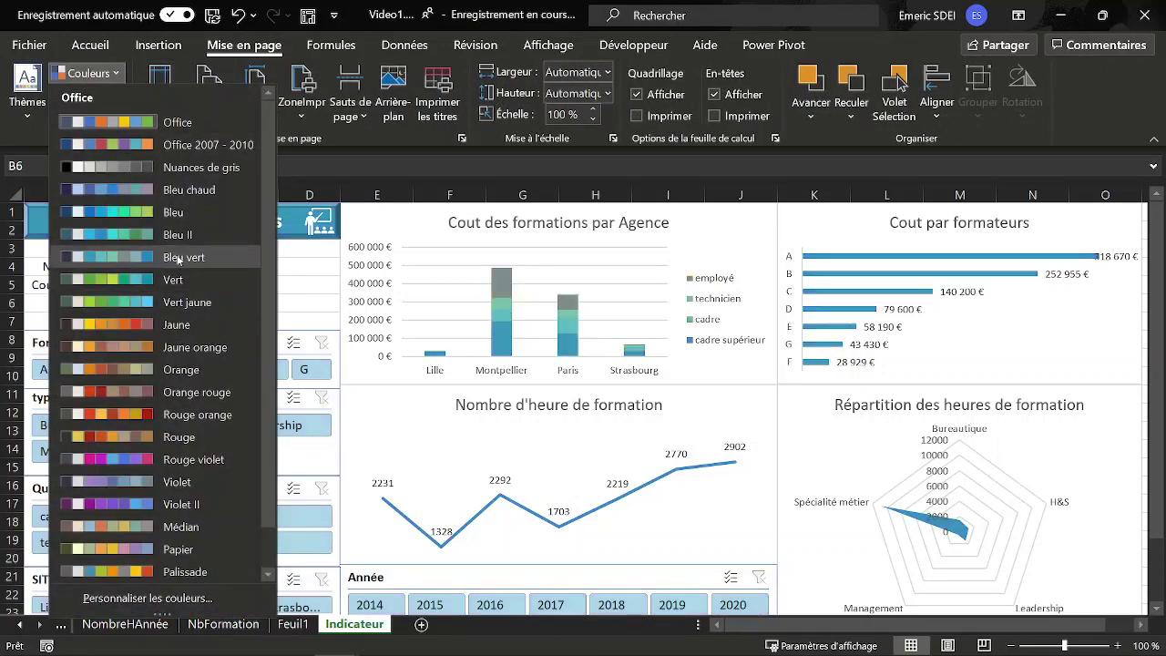
pyautogui.click(179, 259)
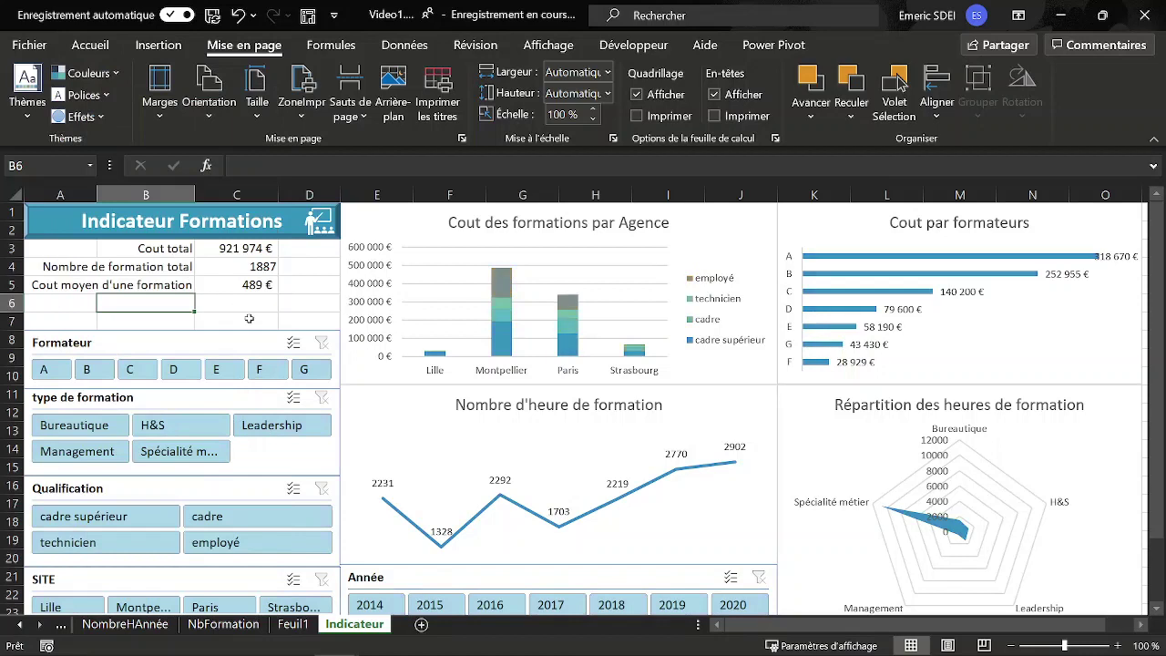
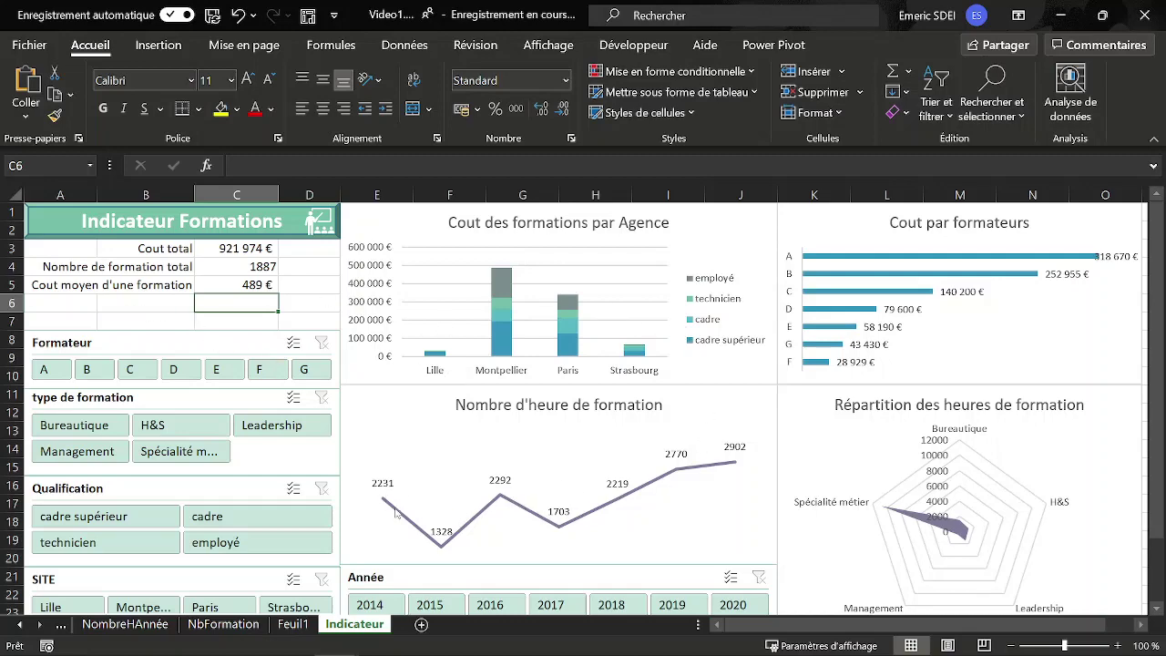
# Step: Filter the dashboard to 2015 with the Année slicer, and move the NombreHAnnée sheet to just before Indicateur
pyautogui.click(444, 606)
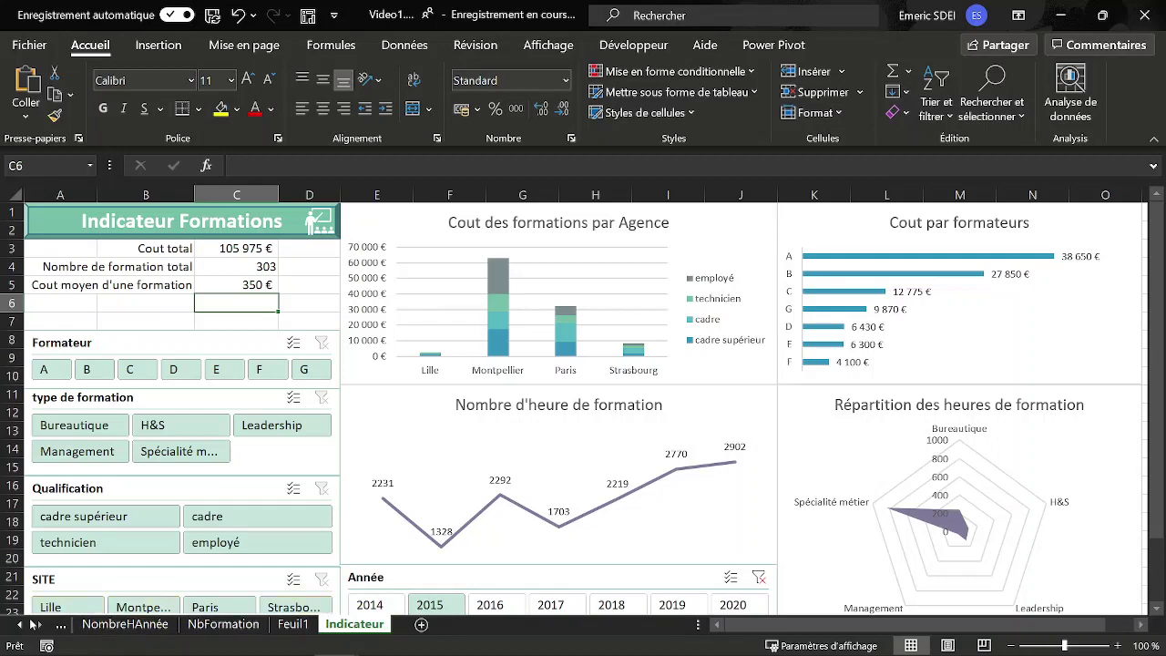
pyautogui.click(139, 627)
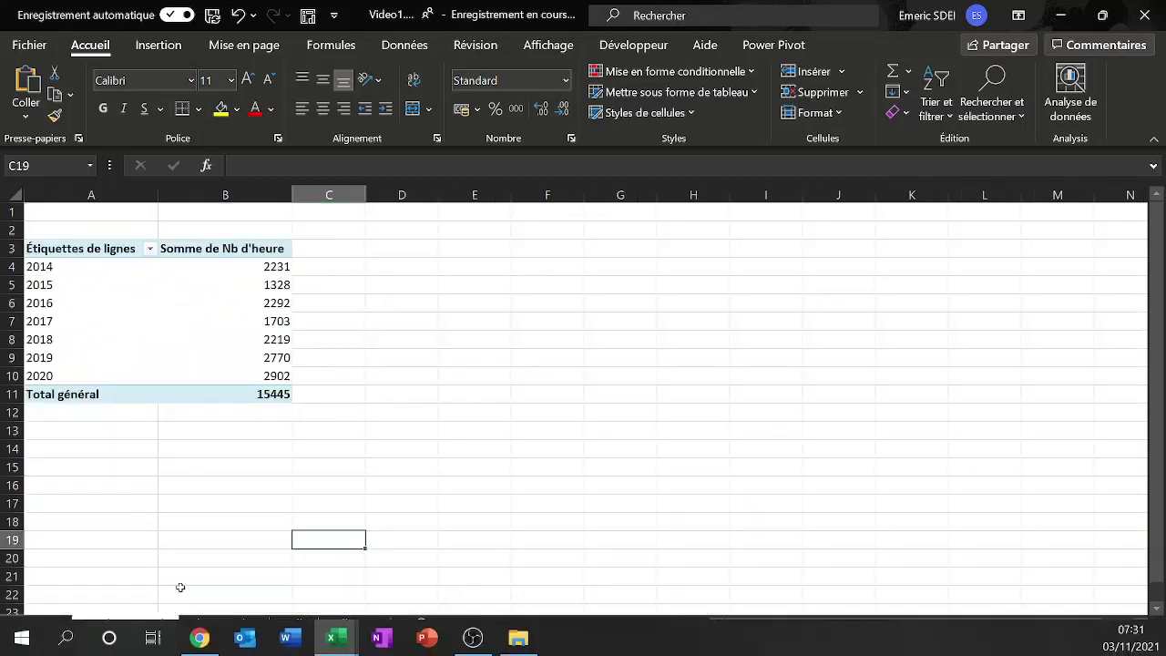
pyautogui.moveTo(132, 621); pyautogui.dragTo(319, 625)
pyautogui.click(296, 629)
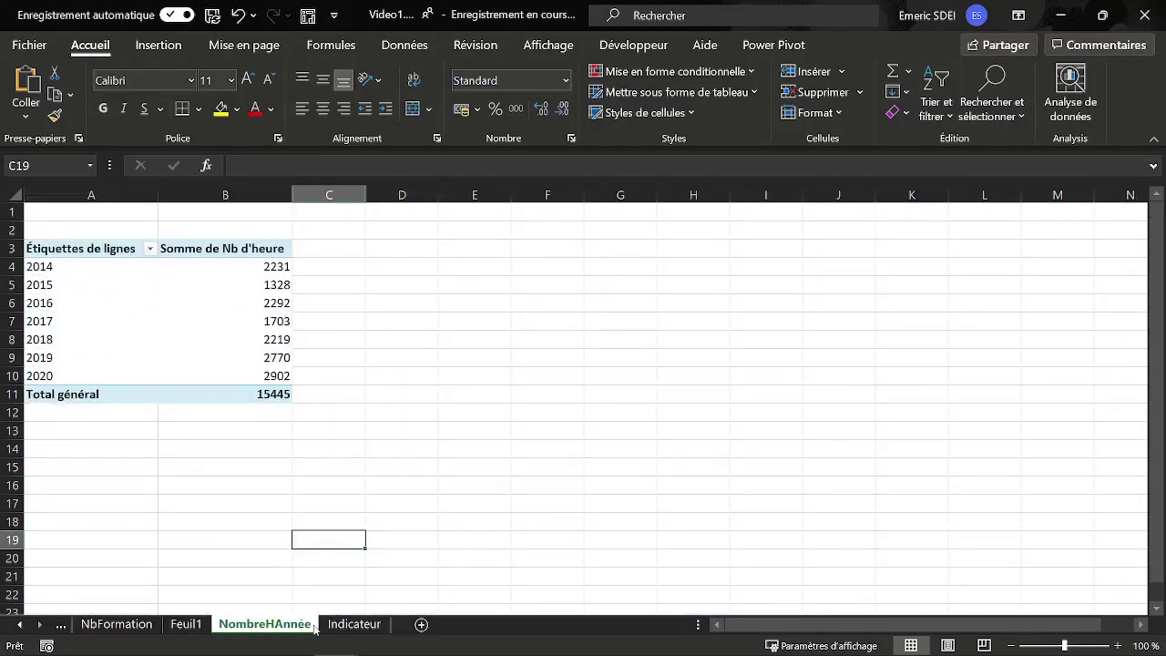
# Step: Copy the hours-per-year pivot table from A3:B11 to G3 on the NombreHAnnée sheet, and autofit column H
pyautogui.moveTo(90, 254); pyautogui.dragTo(259, 397)
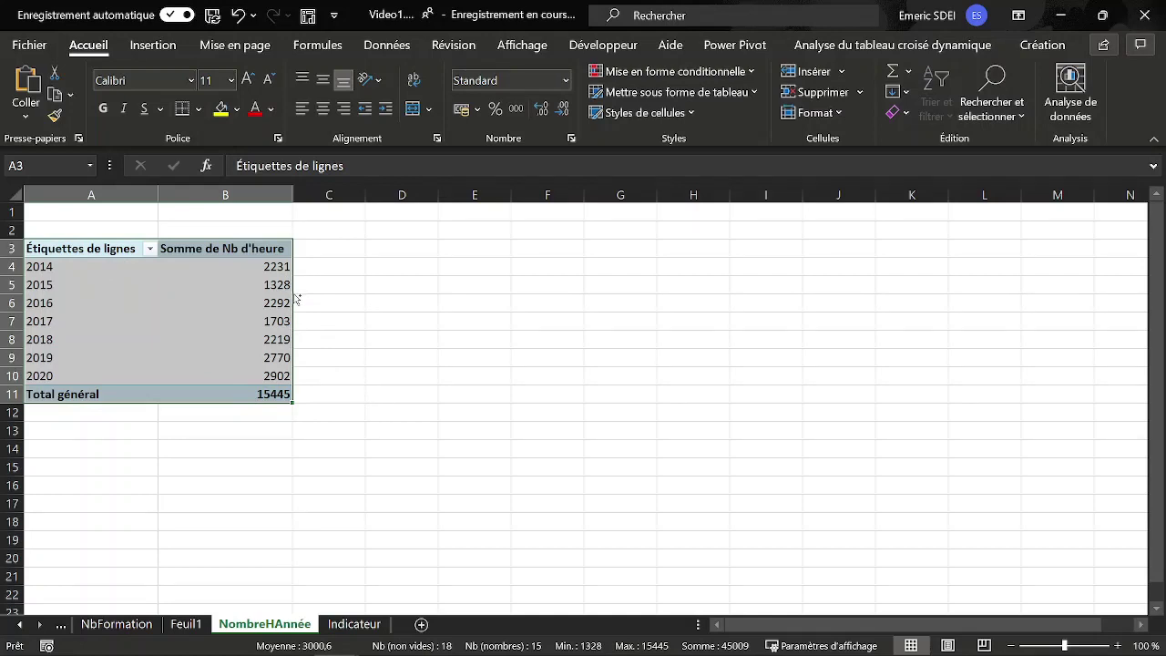
pyautogui.moveTo(297, 301); pyautogui.dragTo(704, 301)
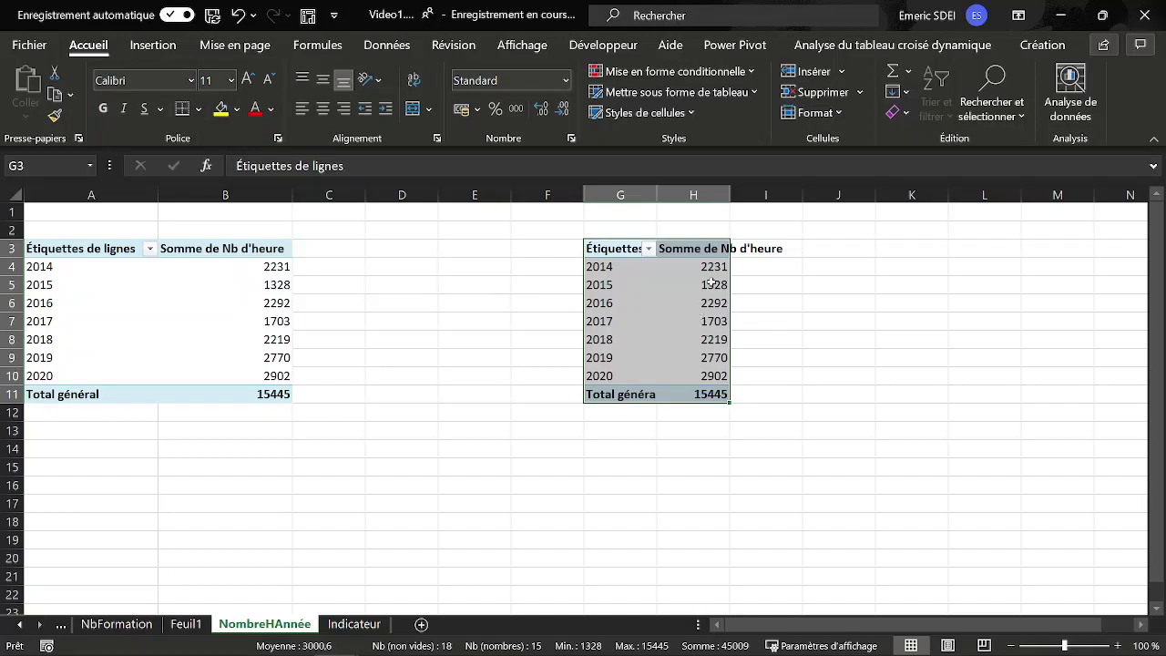
pyautogui.doubleClick(730, 195)
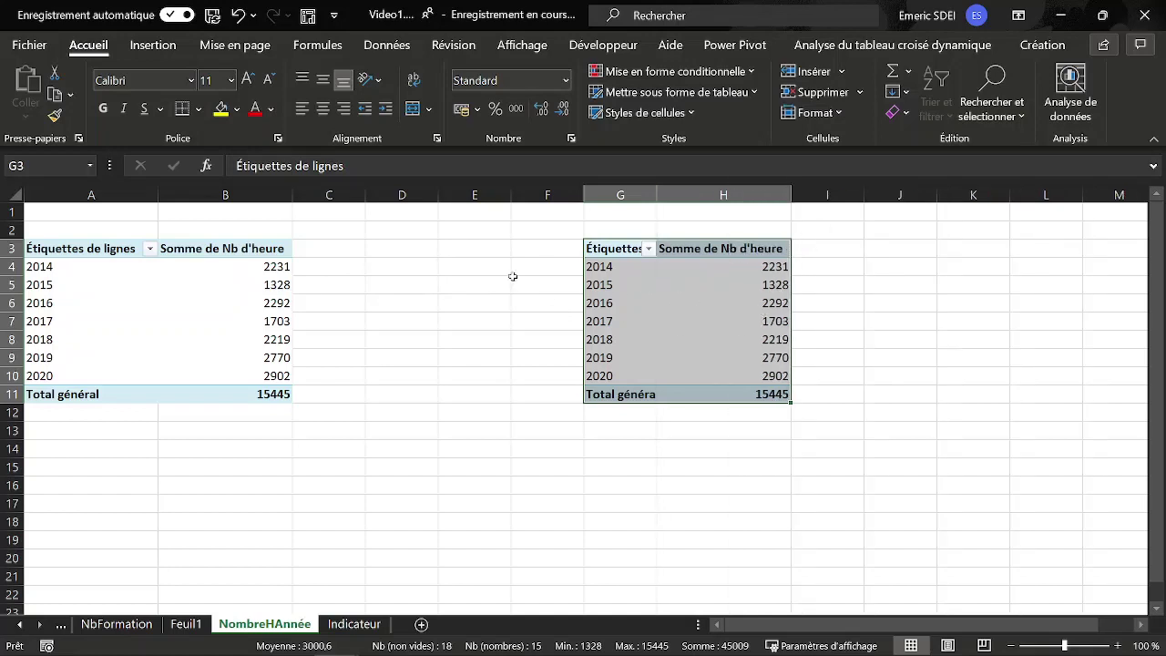
# Step: Rename the copied pivot table at G3 as IndicateurA
pyautogui.click(720, 302)
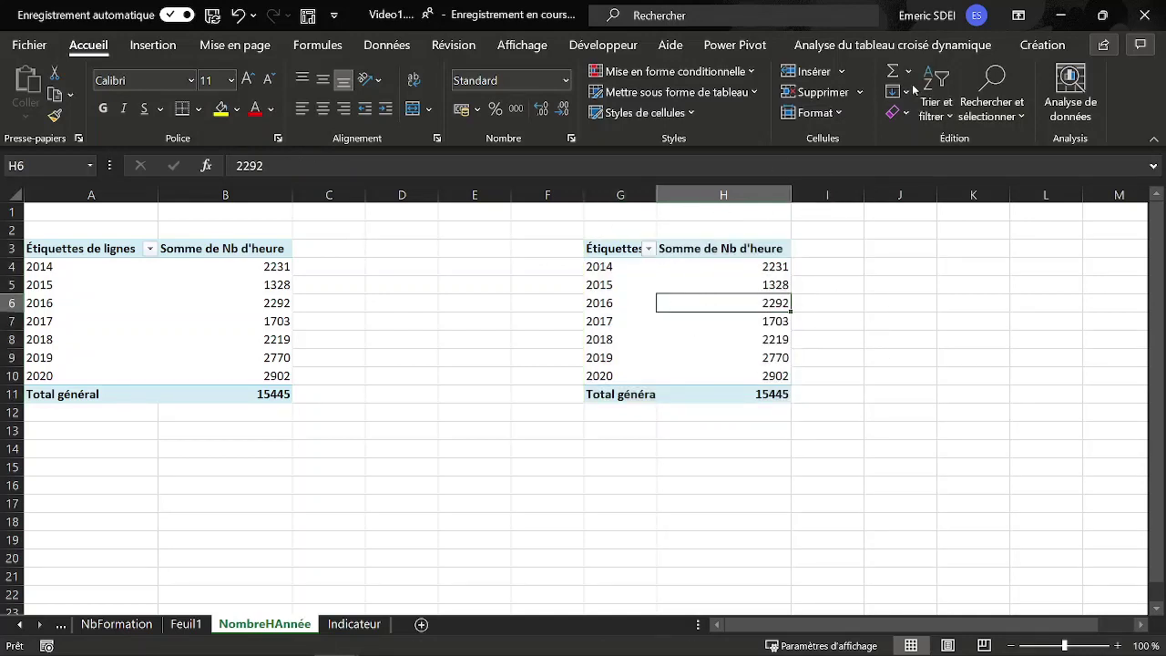
pyautogui.click(866, 46)
pyautogui.click(55, 100)
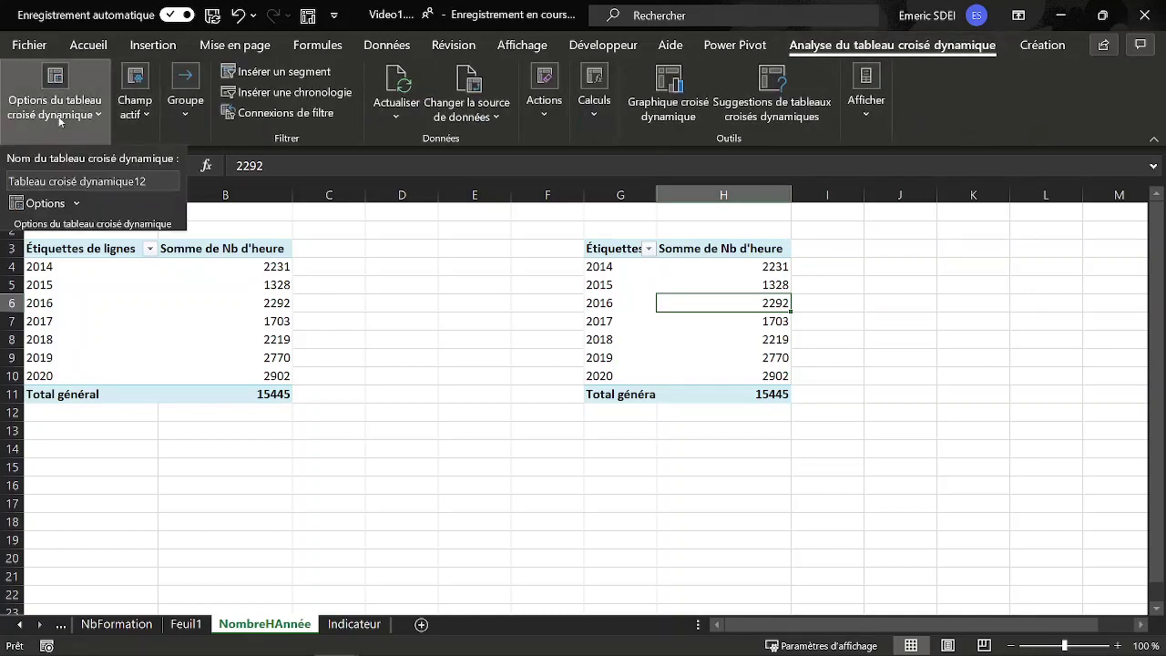
pyautogui.click(77, 180)
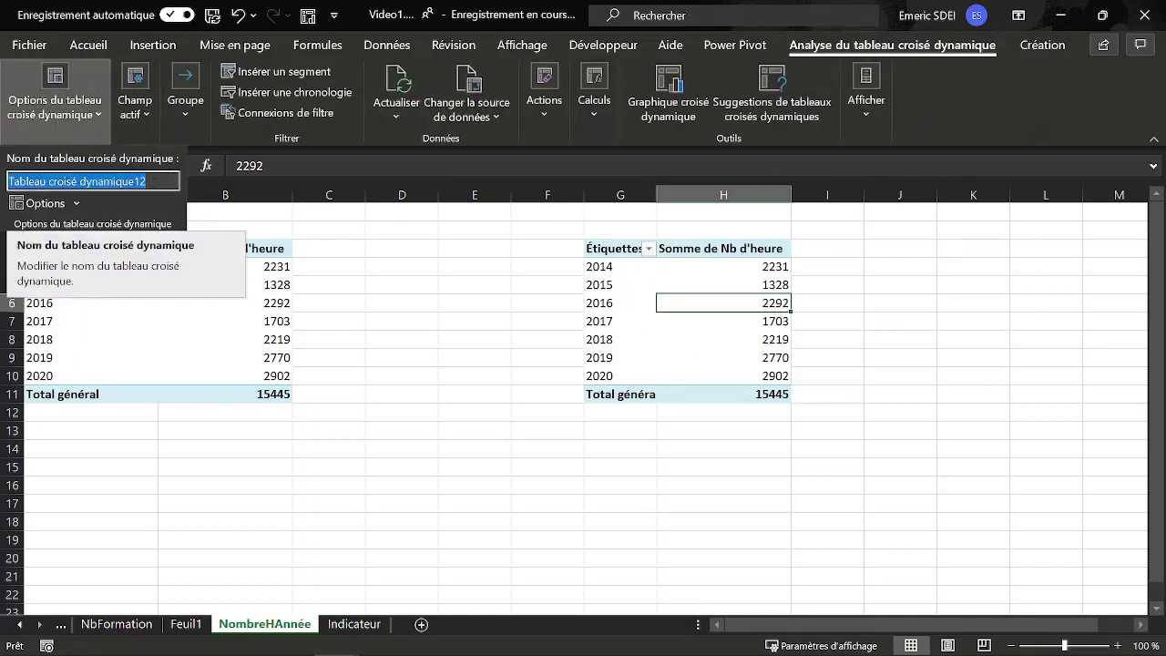
pyautogui.write('Indica')
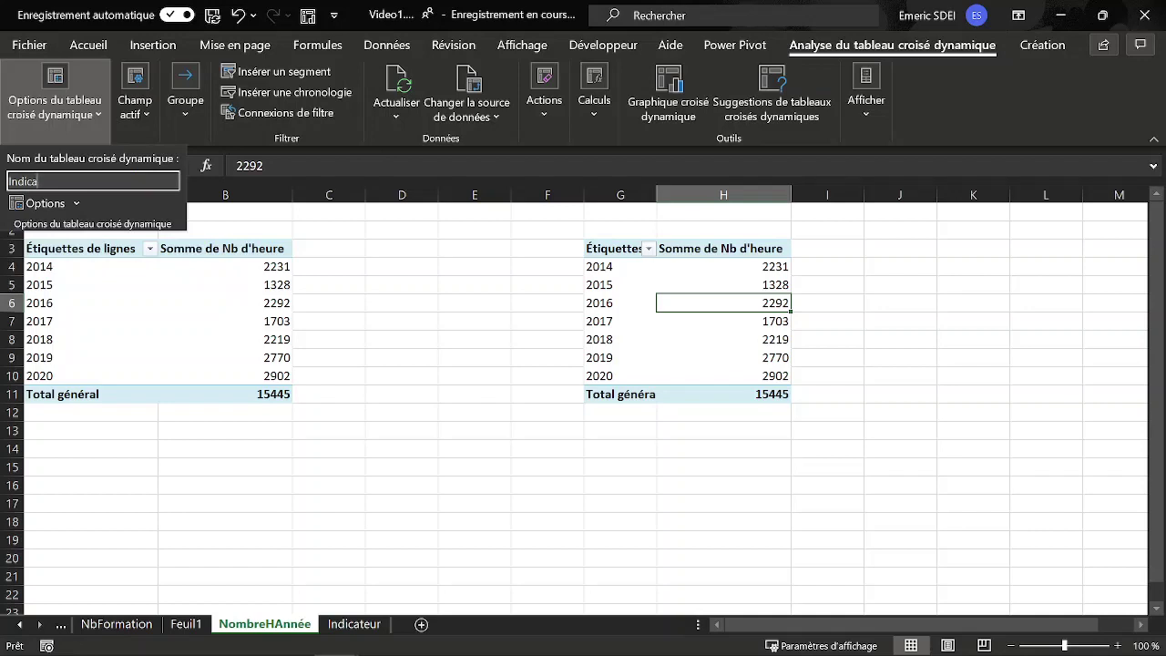
pyautogui.write('teurA')
pyautogui.press('Return')
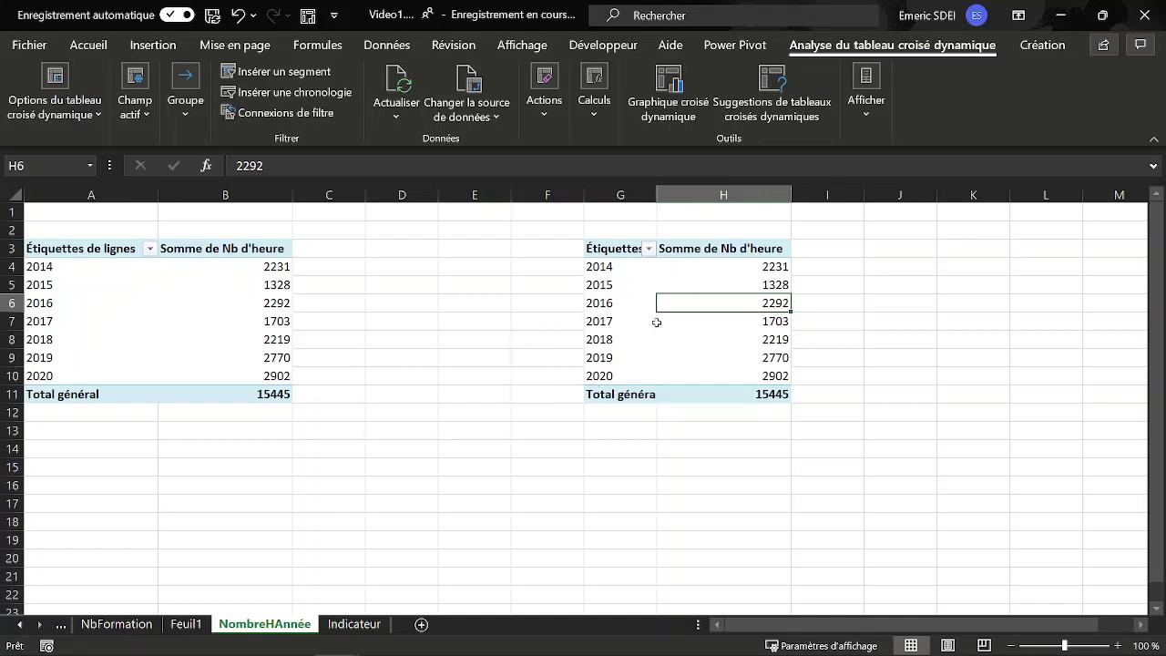
# Step: Connect the Année slicer on the Indicateur sheet to the IndicateurA pivot table through its report connections
pyautogui.click(354, 624)
pyautogui.scroll(-1, 492, 415)
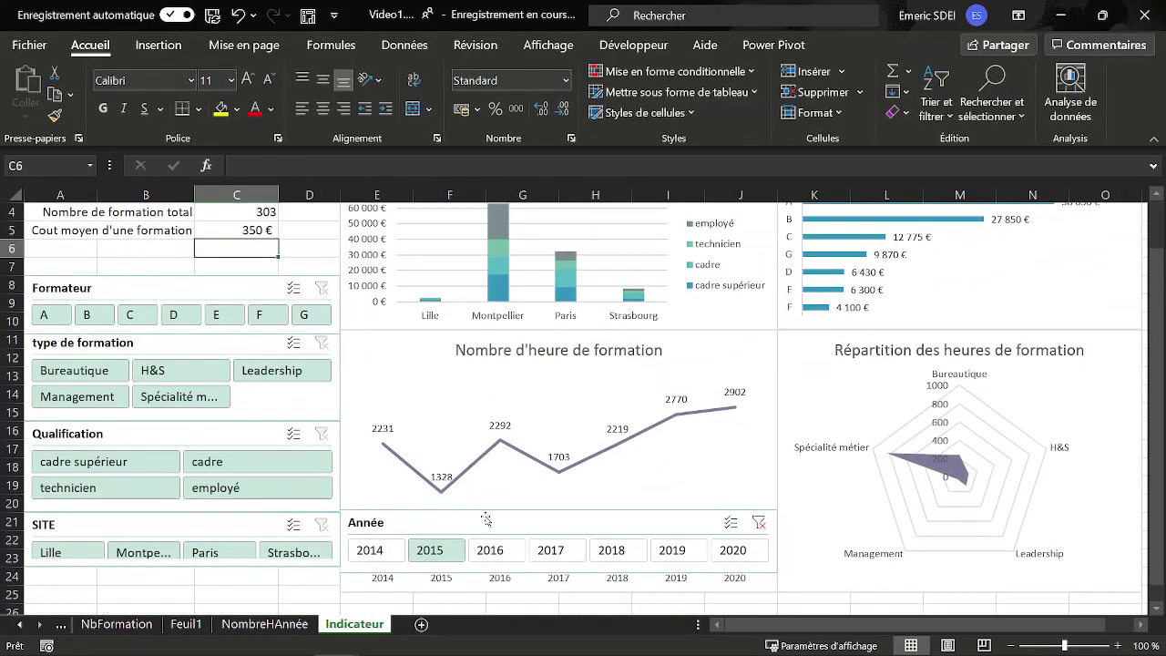
pyautogui.rightClick(391, 532)
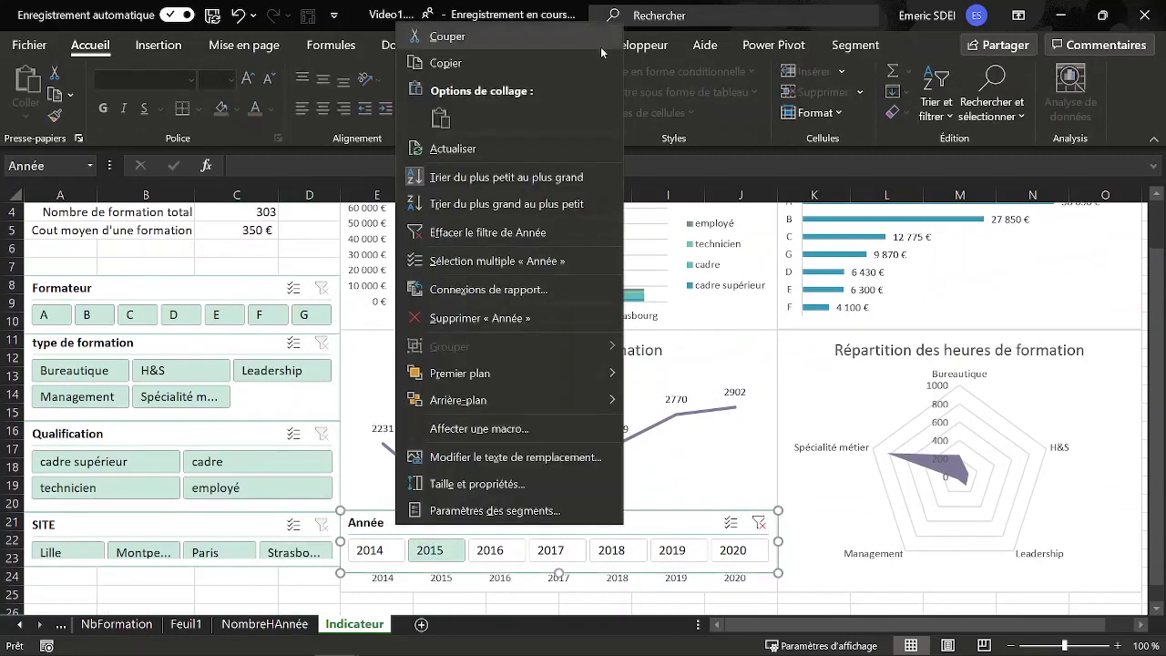
pyautogui.click(511, 292)
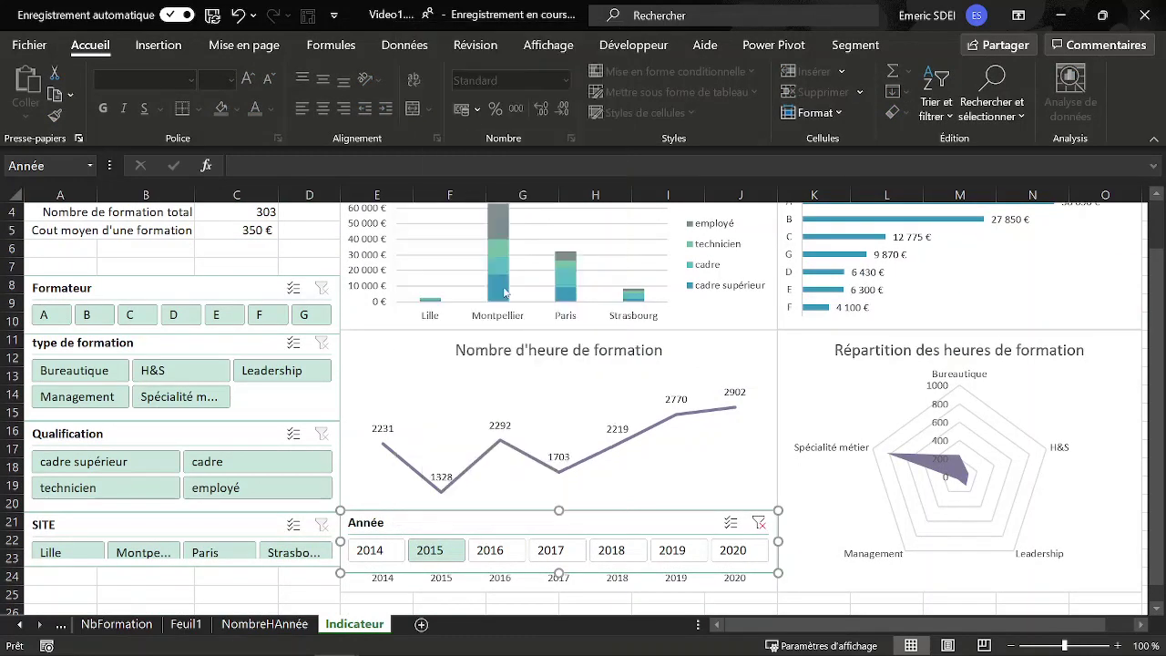
pyautogui.scroll(-1, 406, 342)
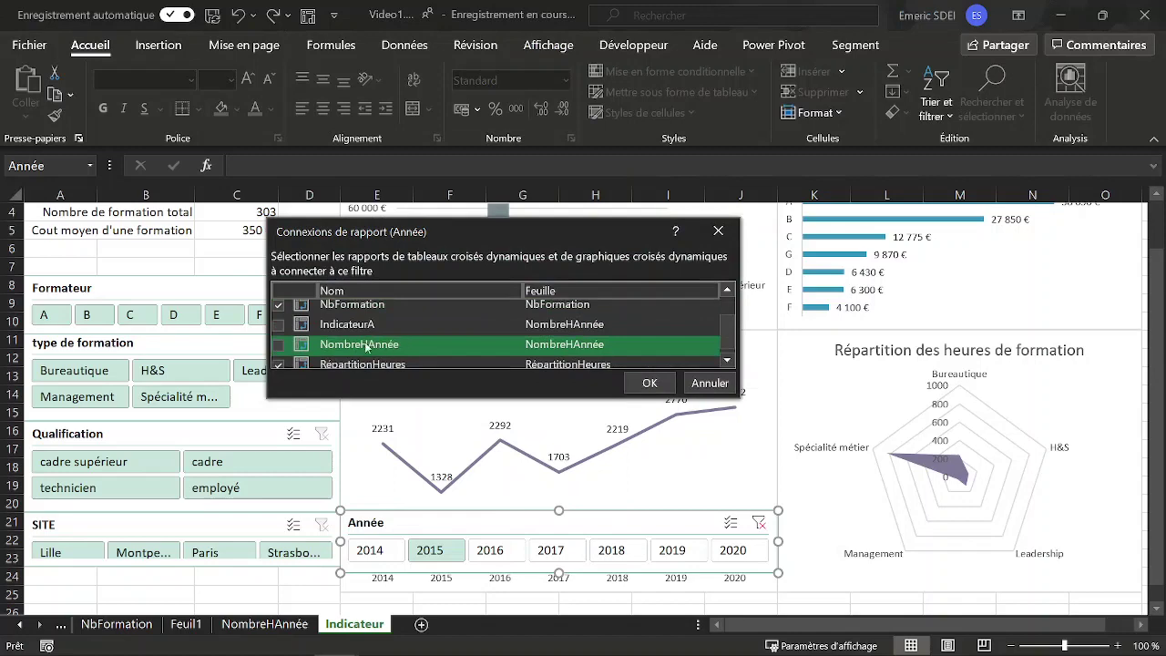
pyautogui.click(279, 326)
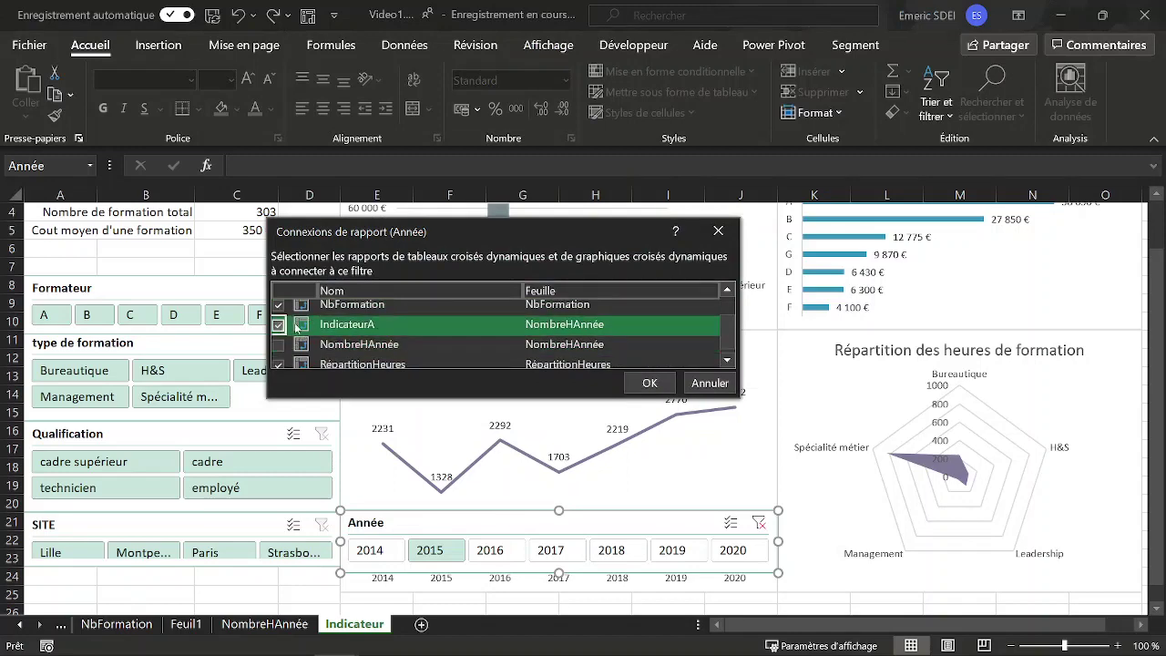
pyautogui.click(650, 383)
# Step: Check the Formateur slicer's report connections, including the one to the IndicateurA pivot table
pyautogui.click(210, 284)
pyautogui.rightClick(210, 285)
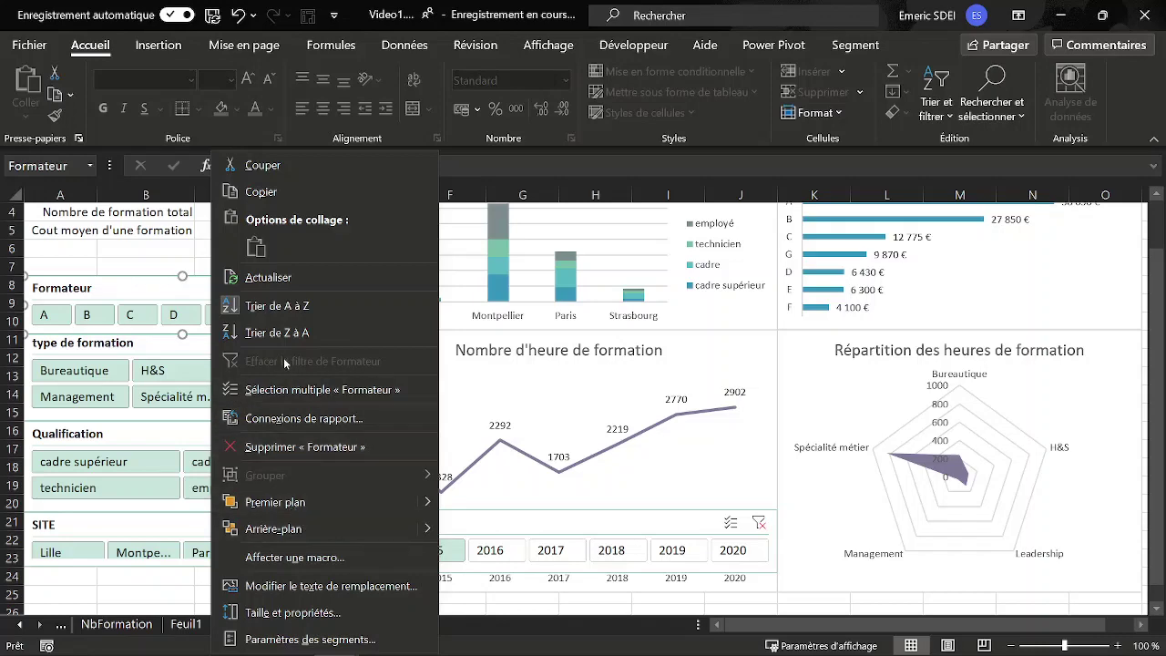
pyautogui.click(275, 417)
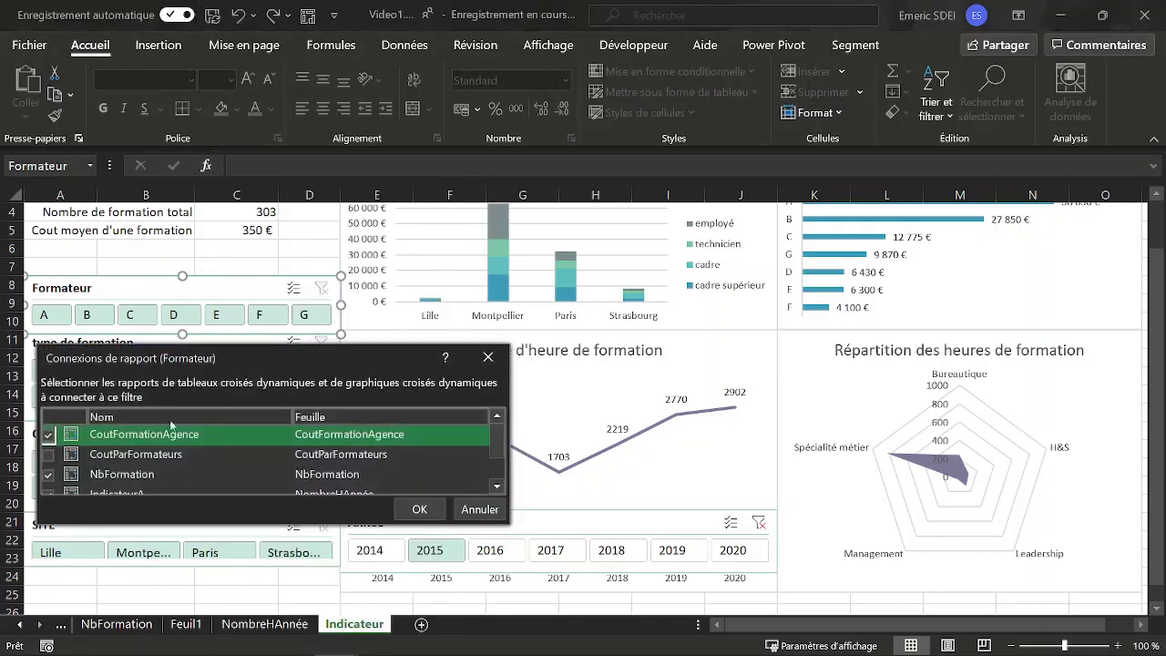
pyautogui.scroll(-3, 157, 464)
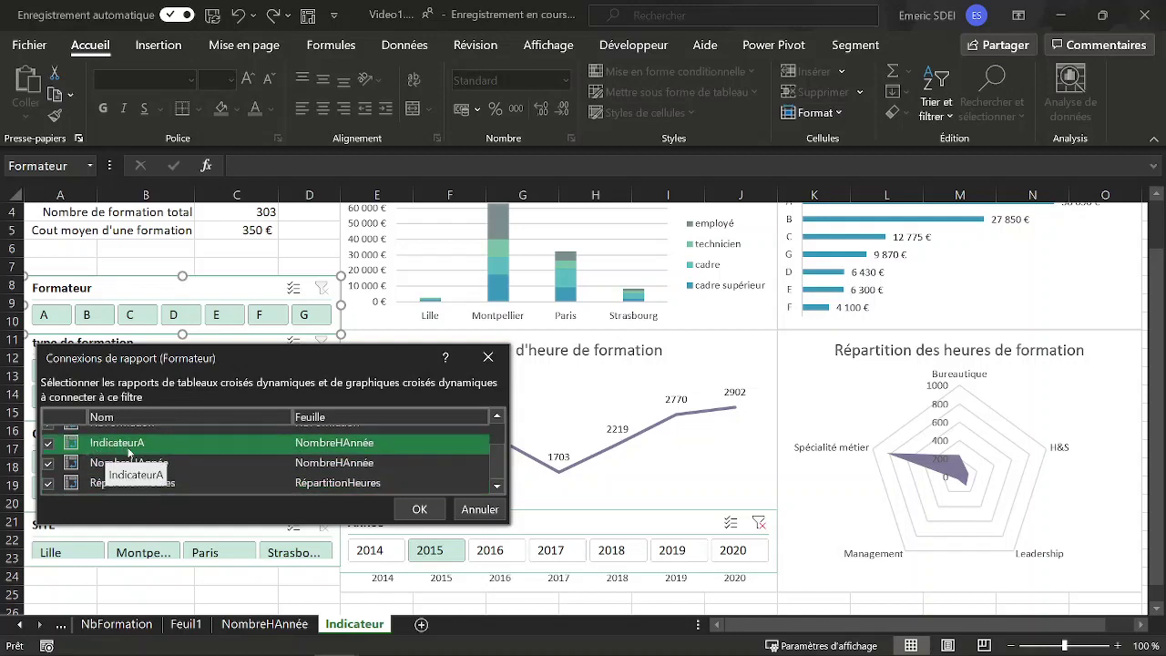
pyautogui.scroll(2, 129, 453)
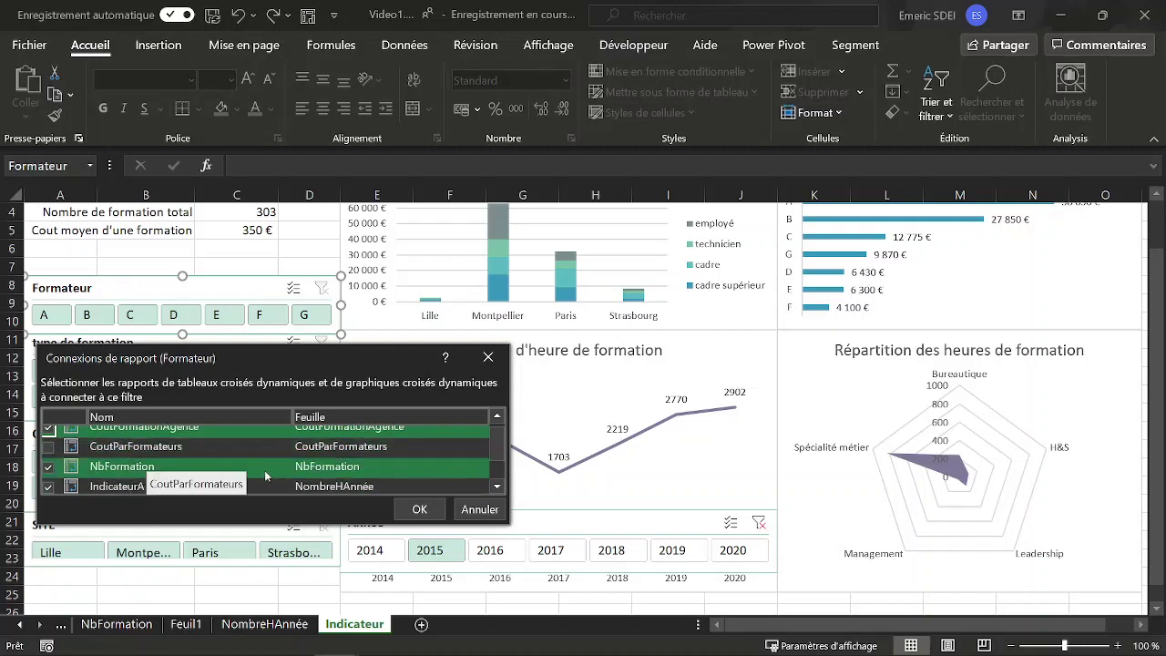
pyautogui.click(417, 509)
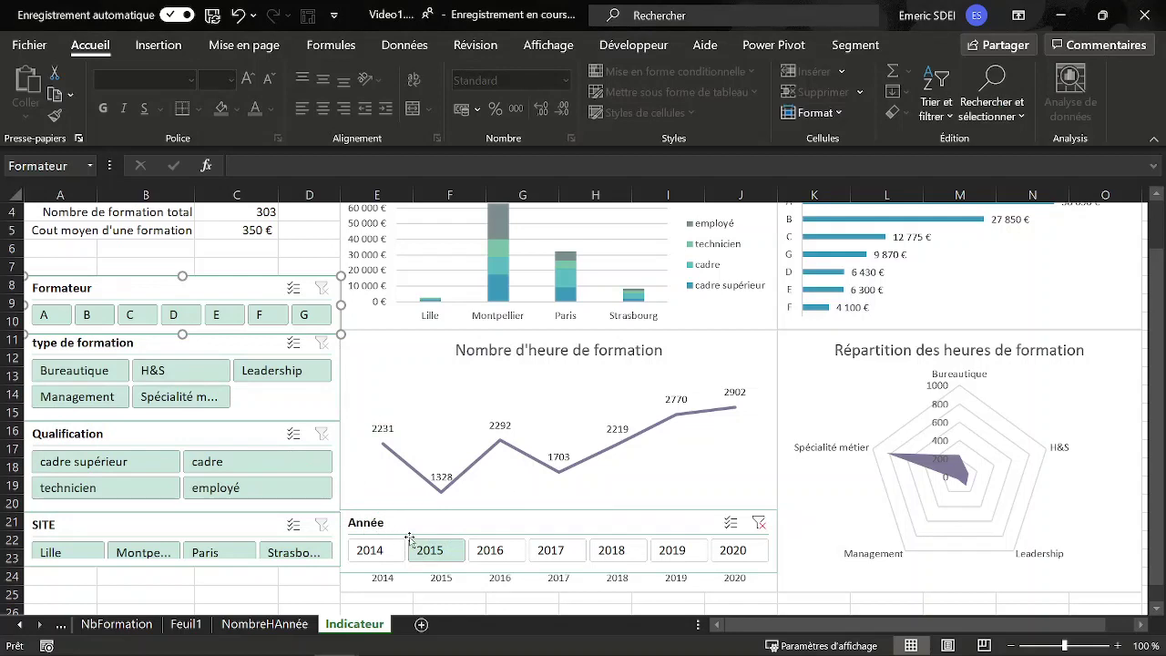
# Step: Hide the Année slicer's header, reduce its height and place it just below the year labels of the training hours chart
pyautogui.click(515, 529)
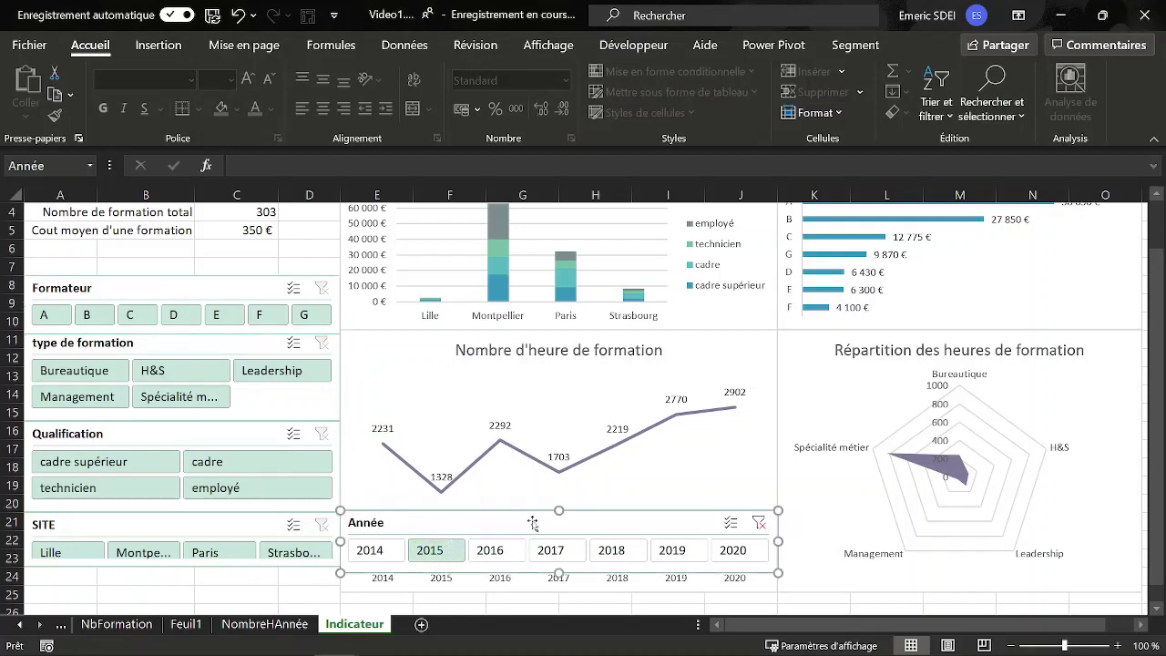
pyautogui.moveTo(530, 527); pyautogui.dragTo(502, 542)
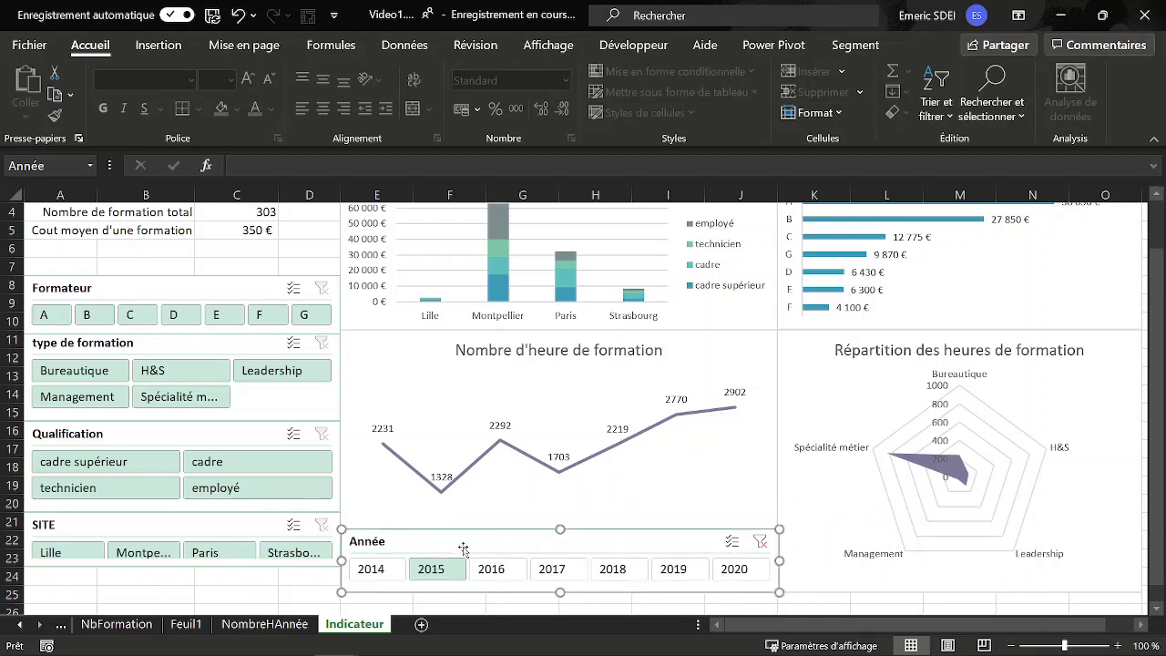
pyautogui.rightClick(430, 548)
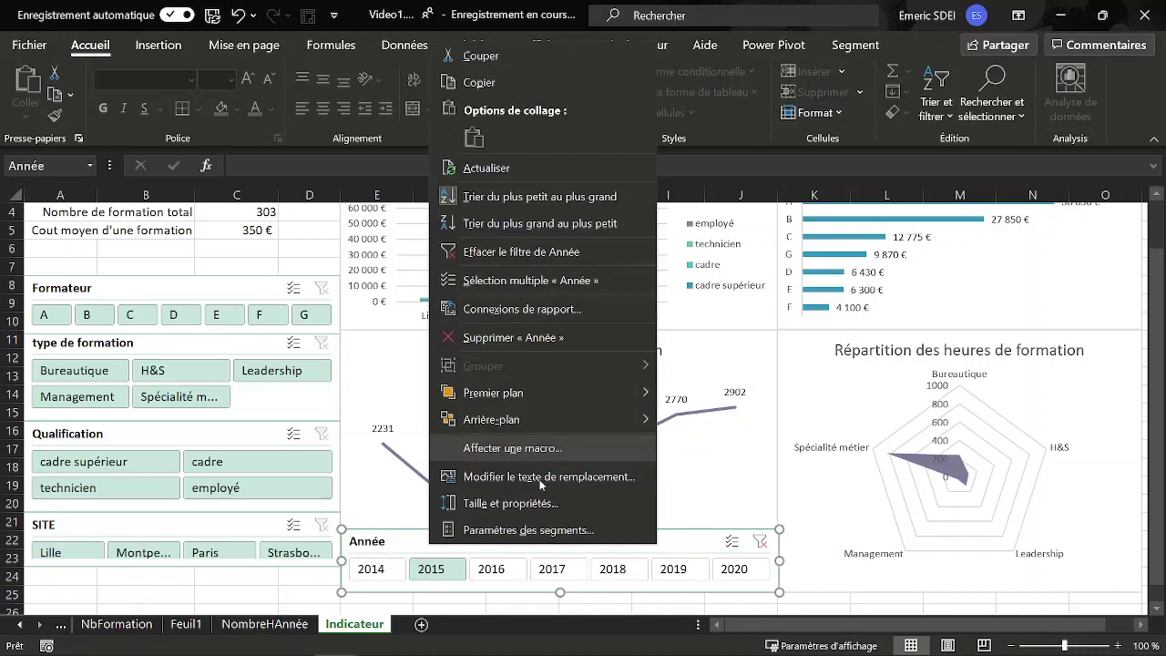
pyautogui.click(496, 532)
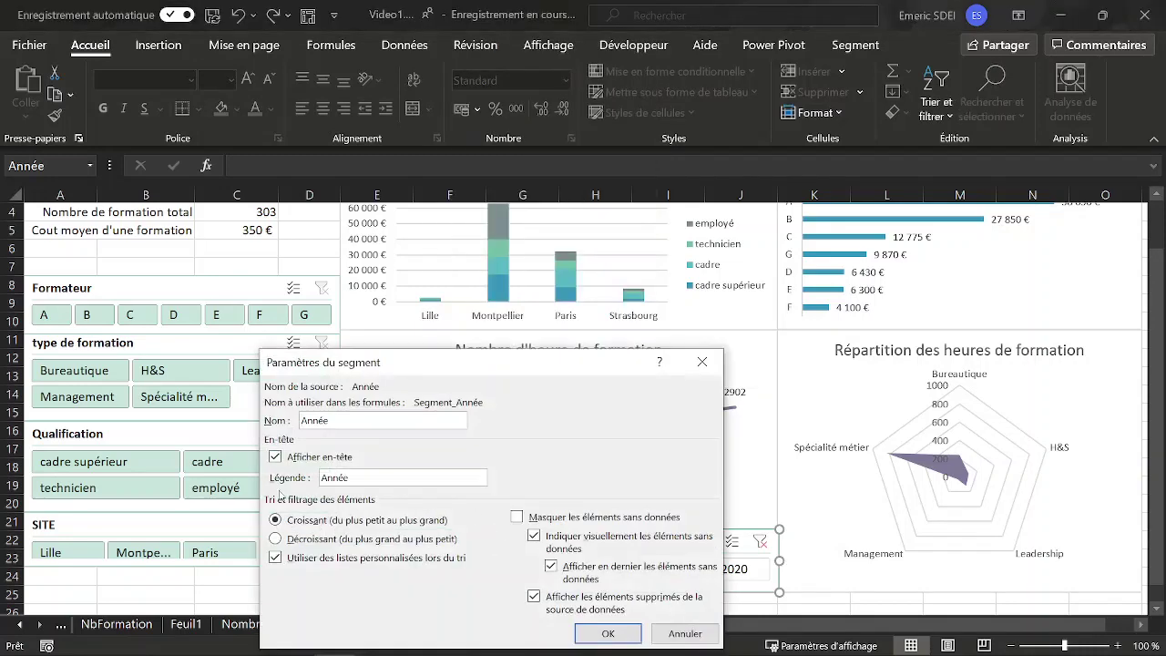
pyautogui.click(608, 633)
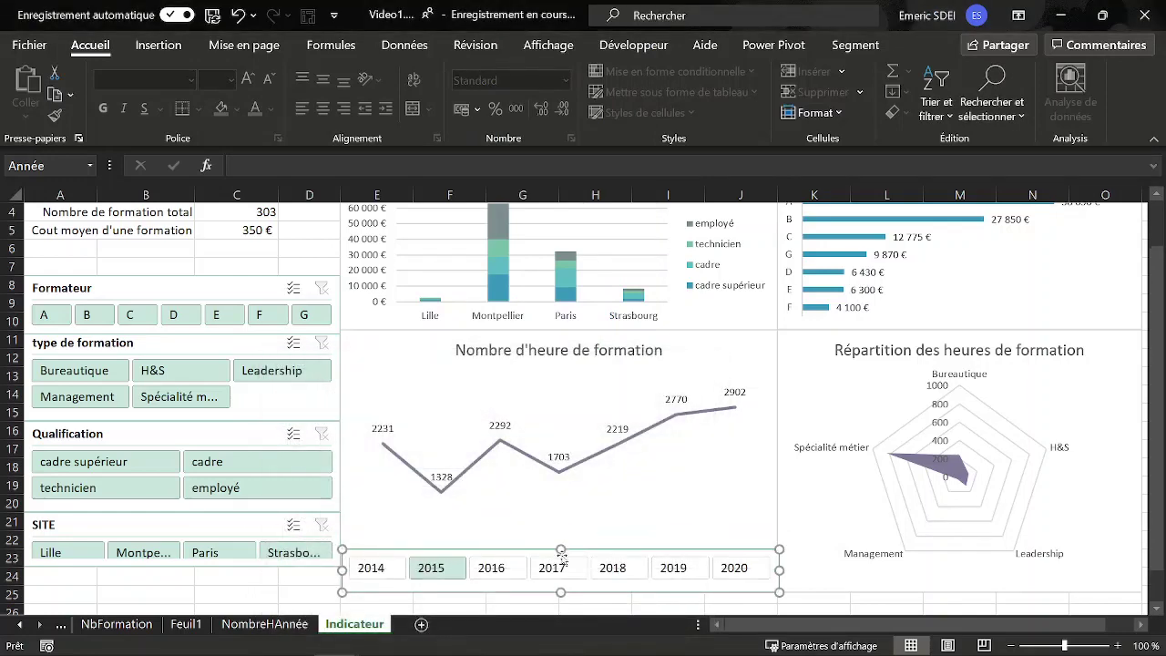
pyautogui.moveTo(524, 549)
pyautogui.mouseDown()
pyautogui.moveTo(521, 578)
pyautogui.moveTo(521, 564)
pyautogui.mouseUp()
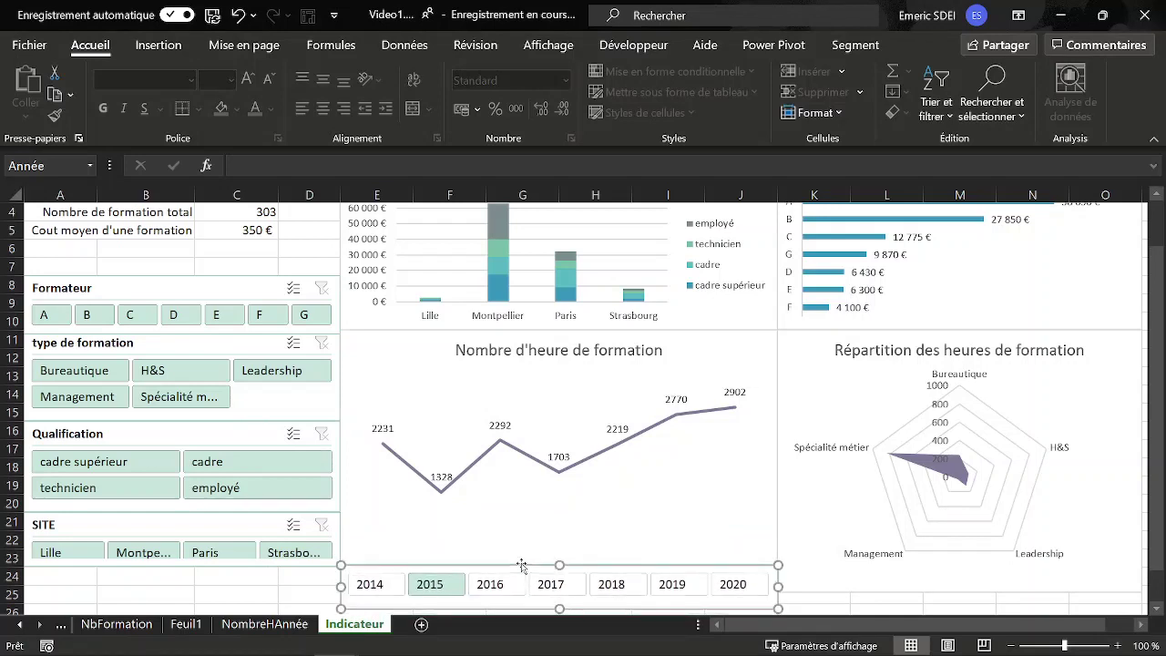
pyautogui.click(261, 575)
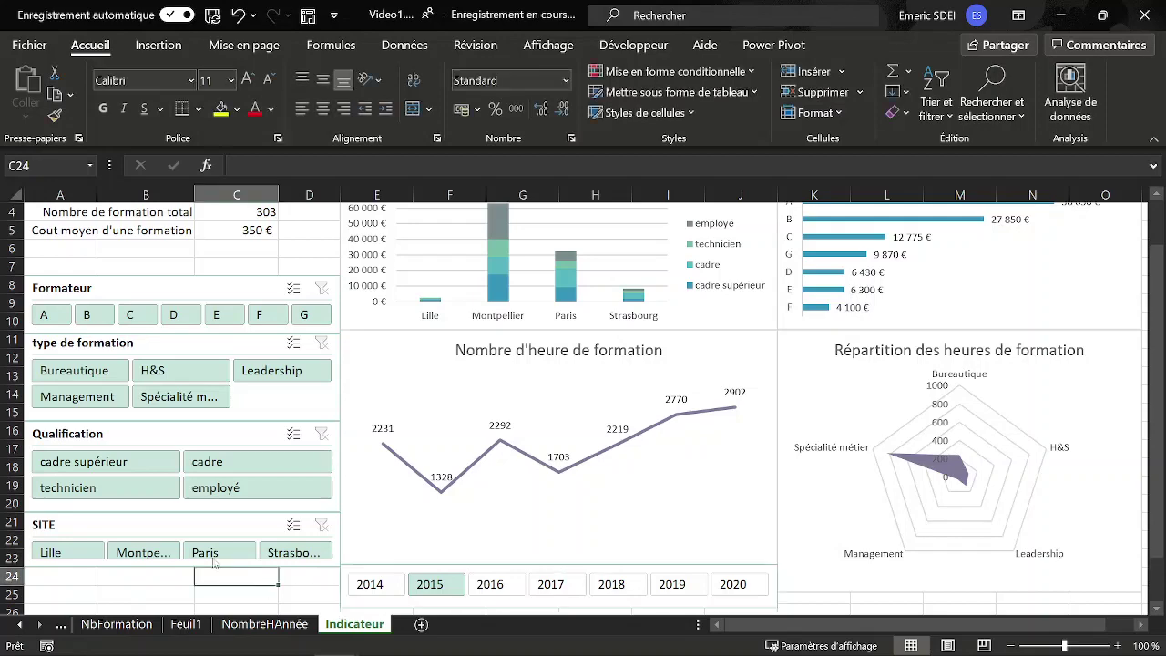
# Step: Filter the dashboard to the years 2014 through 2017 with the Année slicer, and show the NombreHAnnée sheet
pyautogui.click(374, 584)
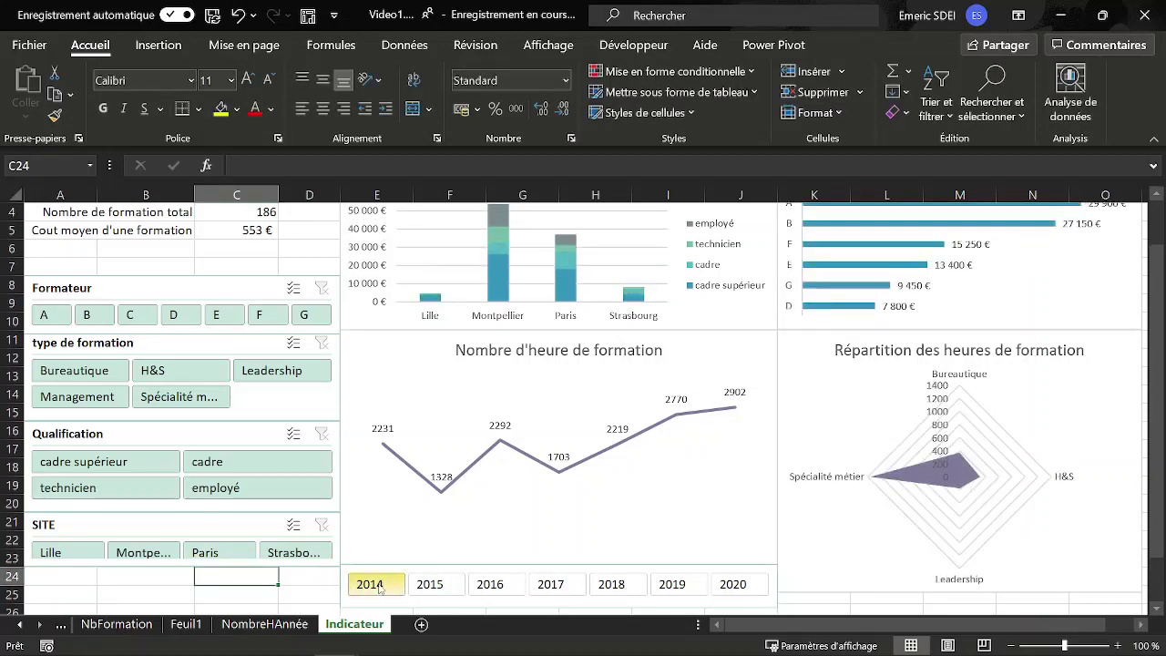
pyautogui.moveTo(375, 588); pyautogui.dragTo(572, 590)
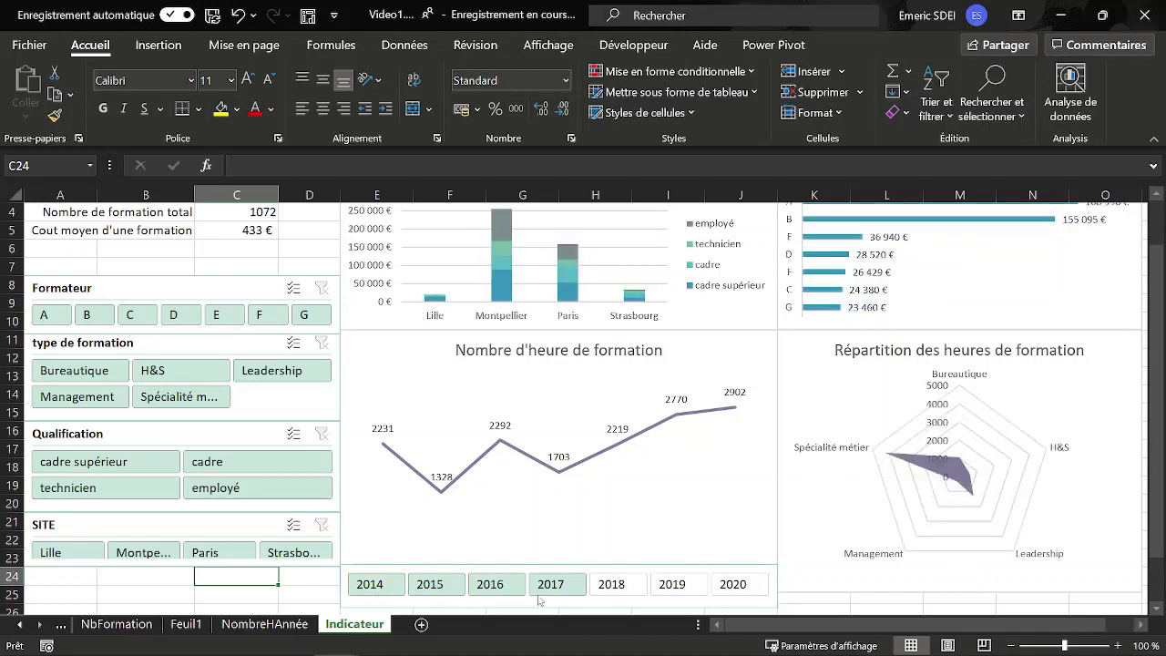
pyautogui.click(262, 625)
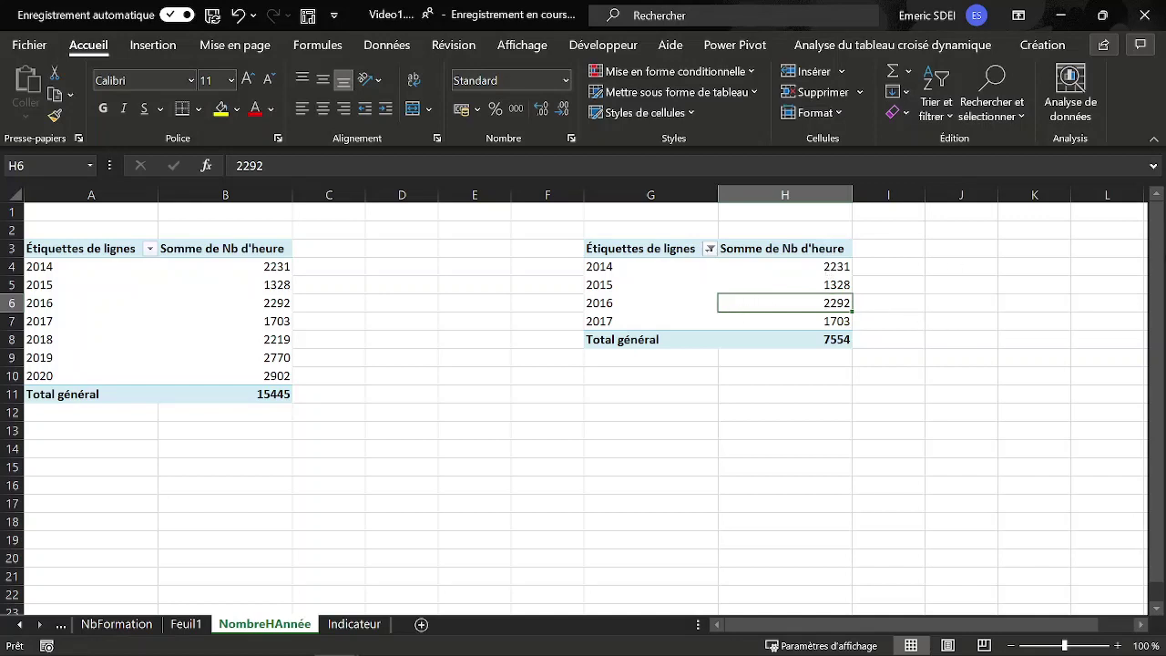
# Step: Enter 2014 in J4 of the NombreHAnnée sheet and fill the year series down to 2025 in J15
pyautogui.click(994, 261)
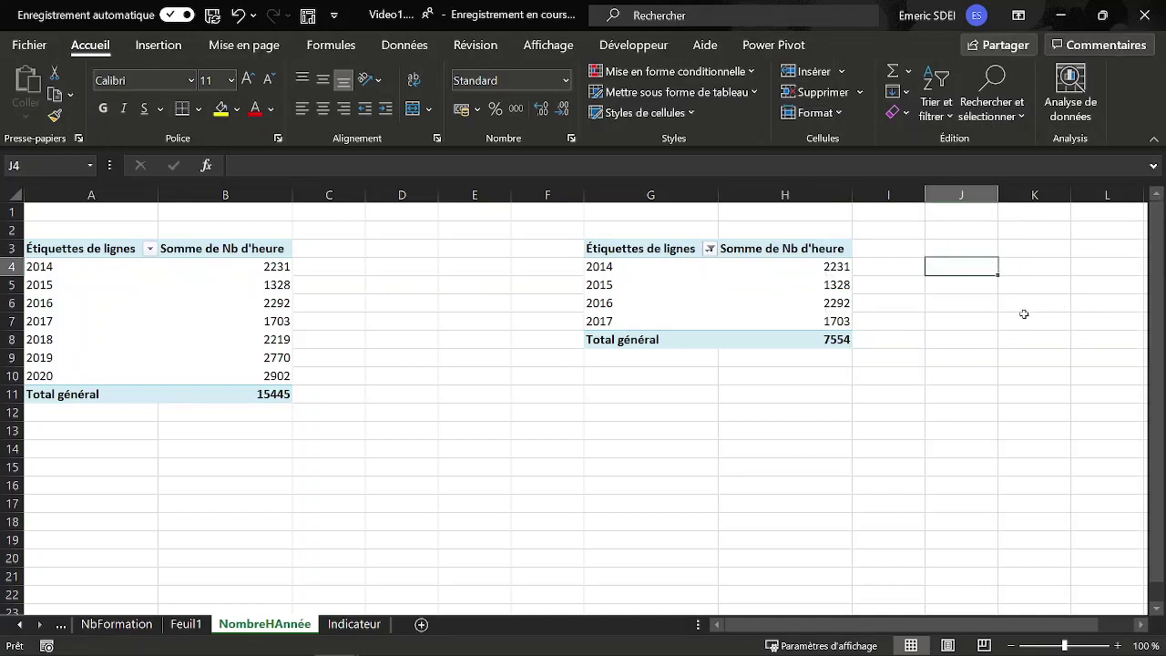
pyautogui.write('2014')
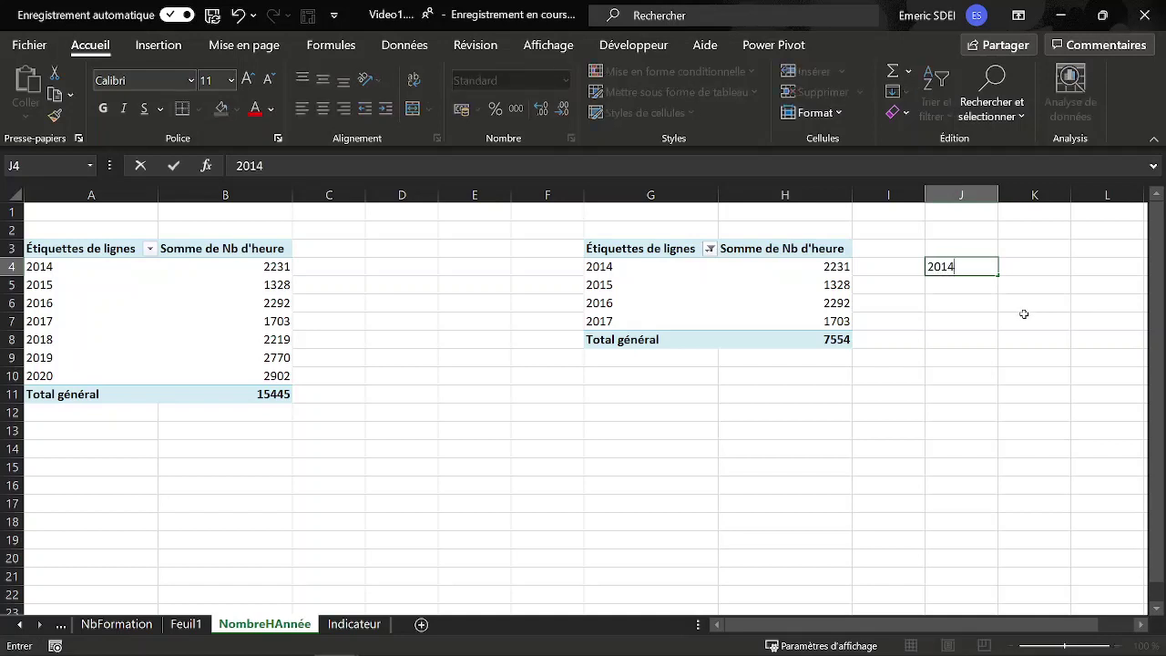
pyautogui.press('Return')
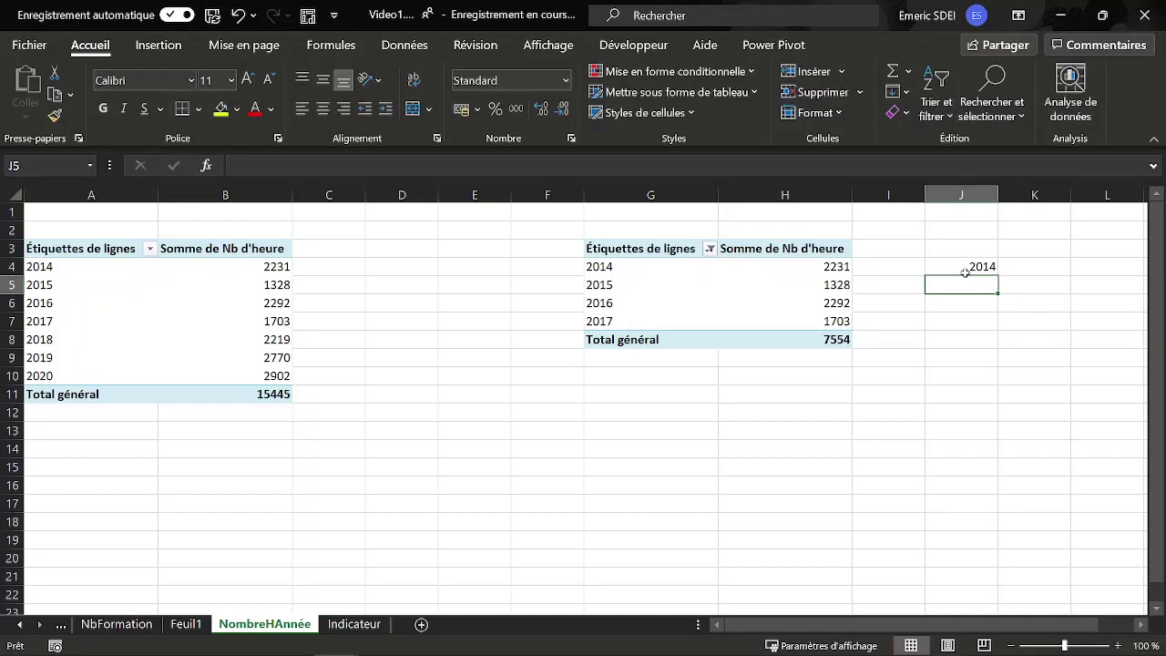
pyautogui.click(965, 271)
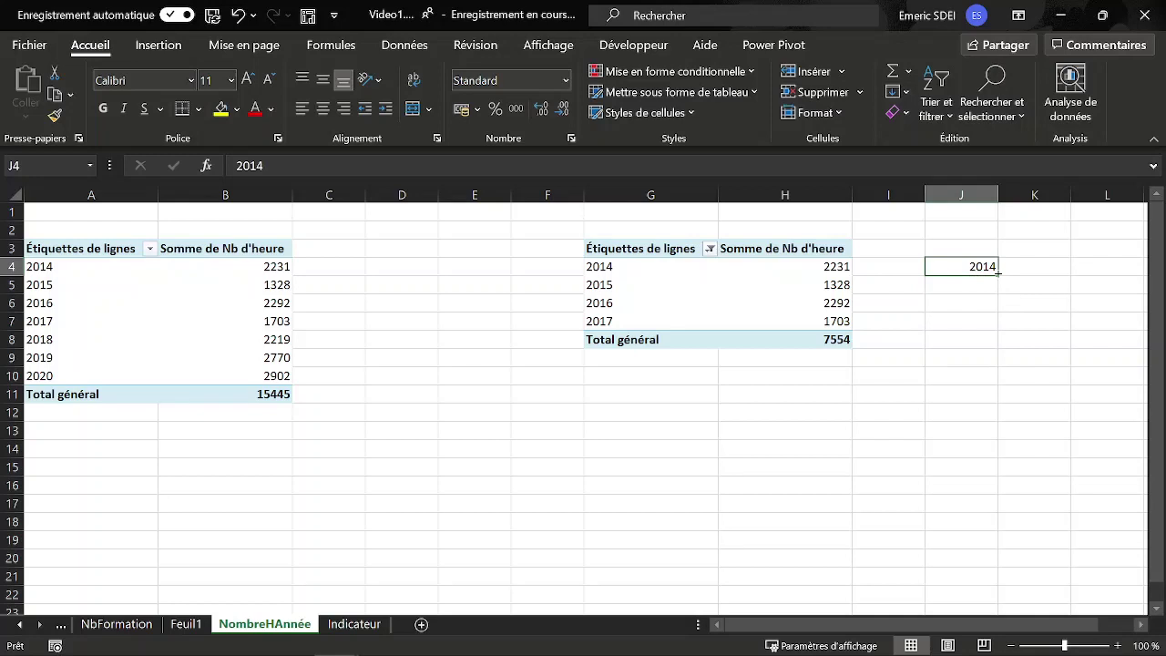
pyautogui.moveTo(997, 271); pyautogui.dragTo(997, 475)
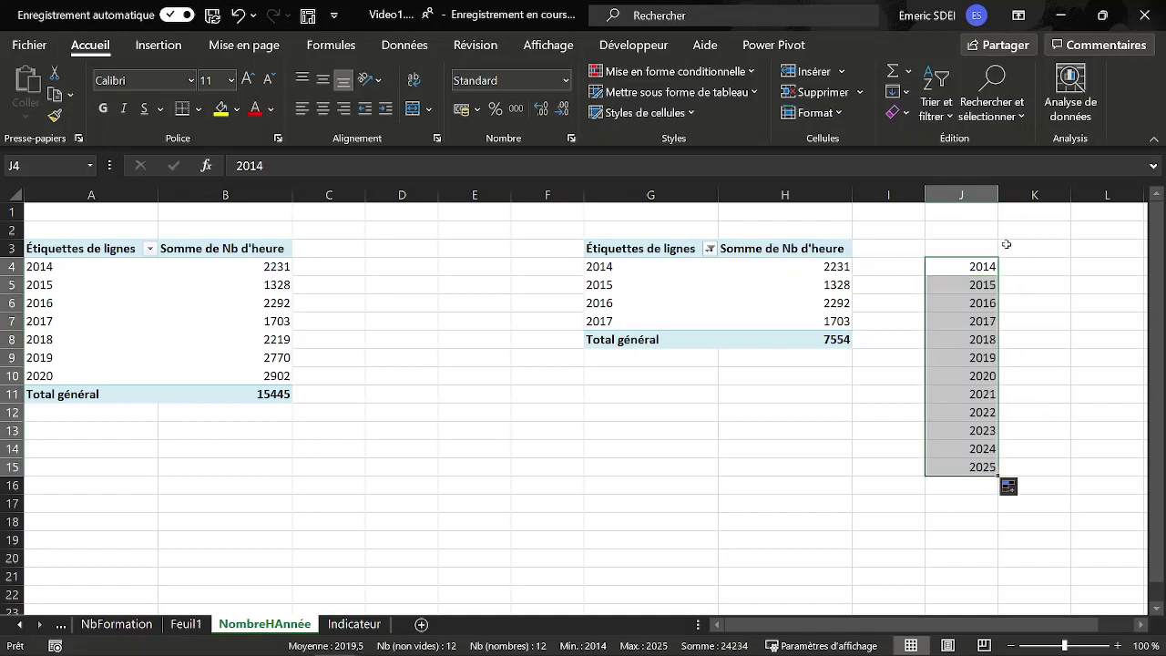
# Step: Enter =RECHERCHEX(J4;G:G;H:H;NA()) in K4 and fill the formula down to K15
pyautogui.click(1031, 272)
pyautogui.write('=')
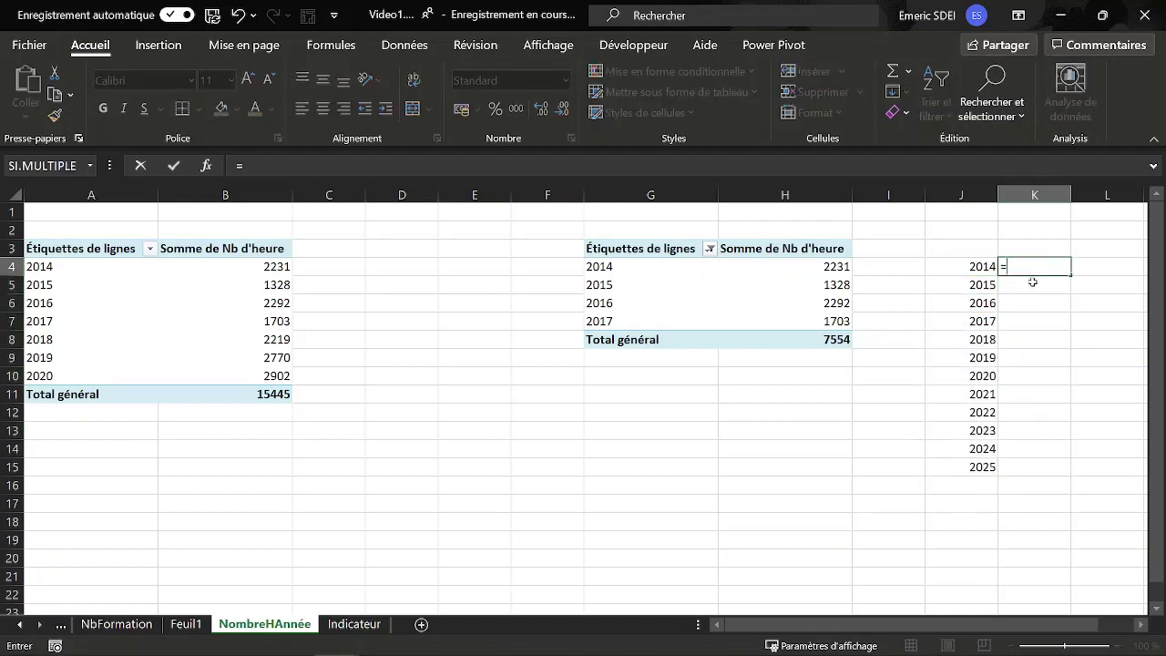
pyautogui.write('recher')
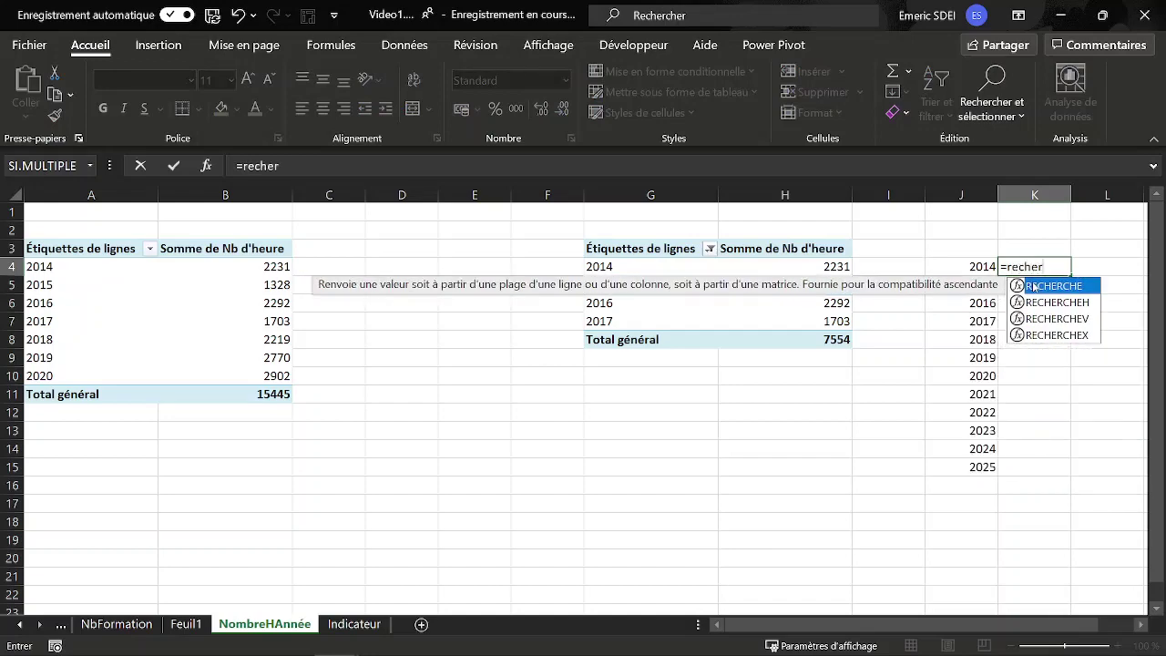
pyautogui.press('Down')
pyautogui.press('Down')
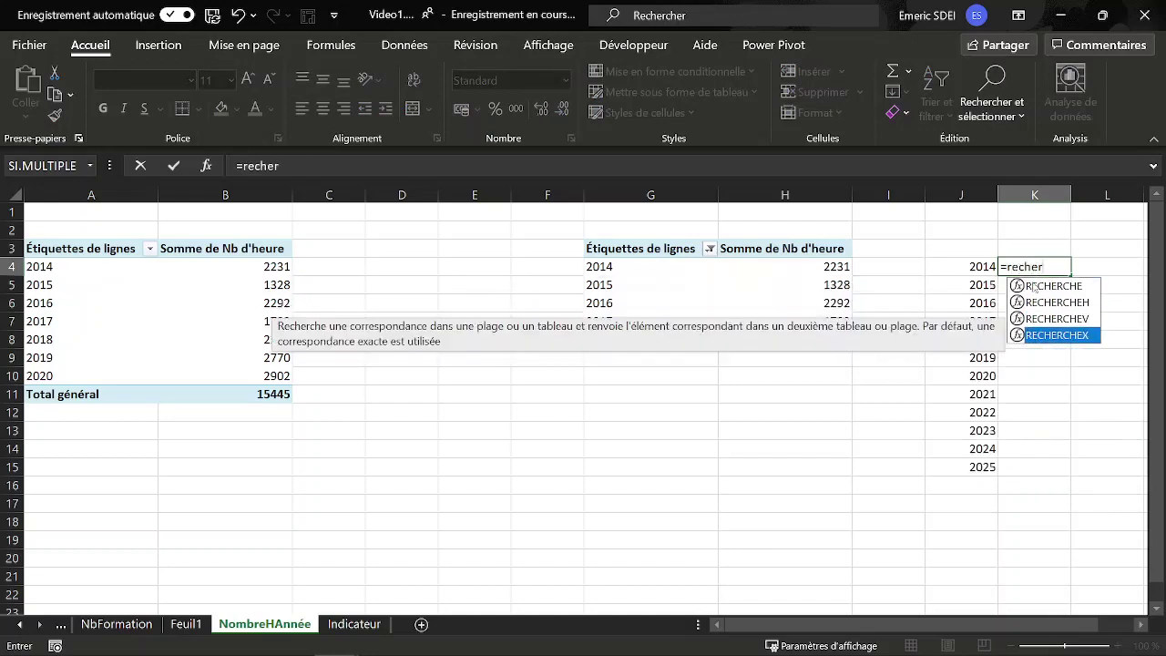
pyautogui.press('Tab')
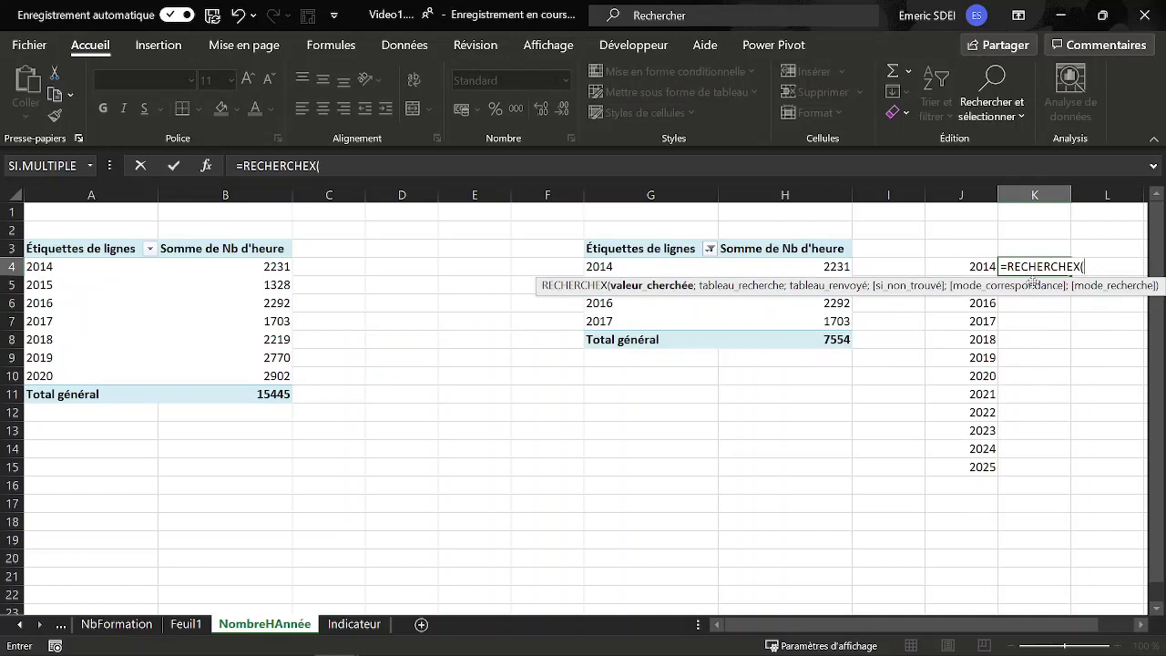
pyautogui.click(975, 267)
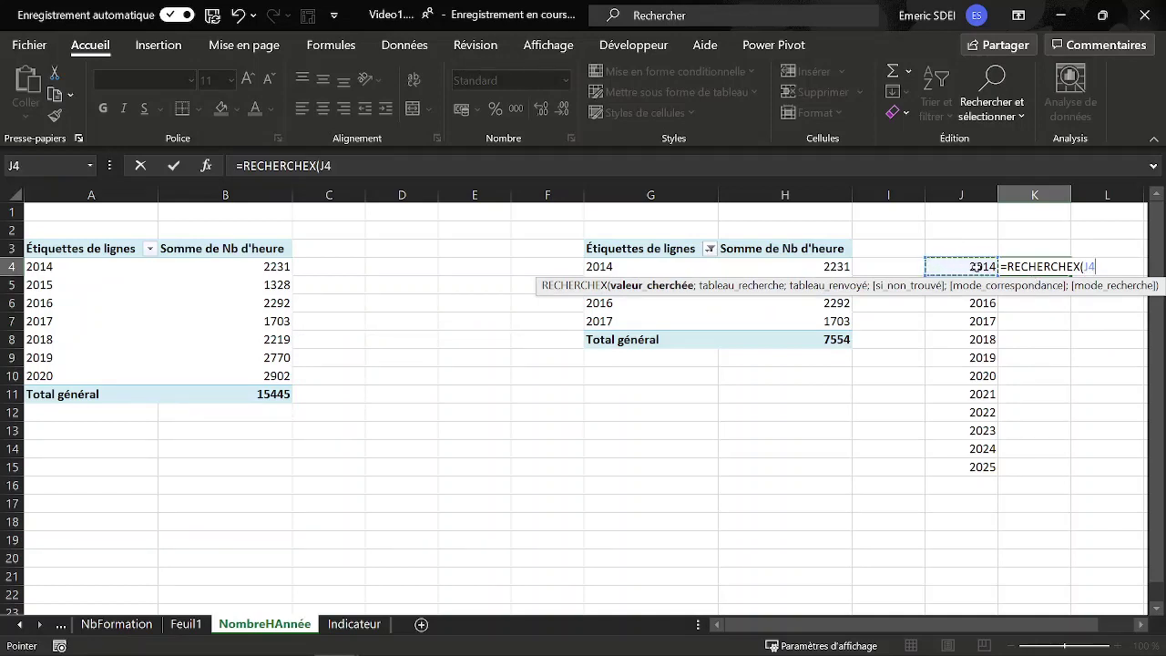
pyautogui.write(';')
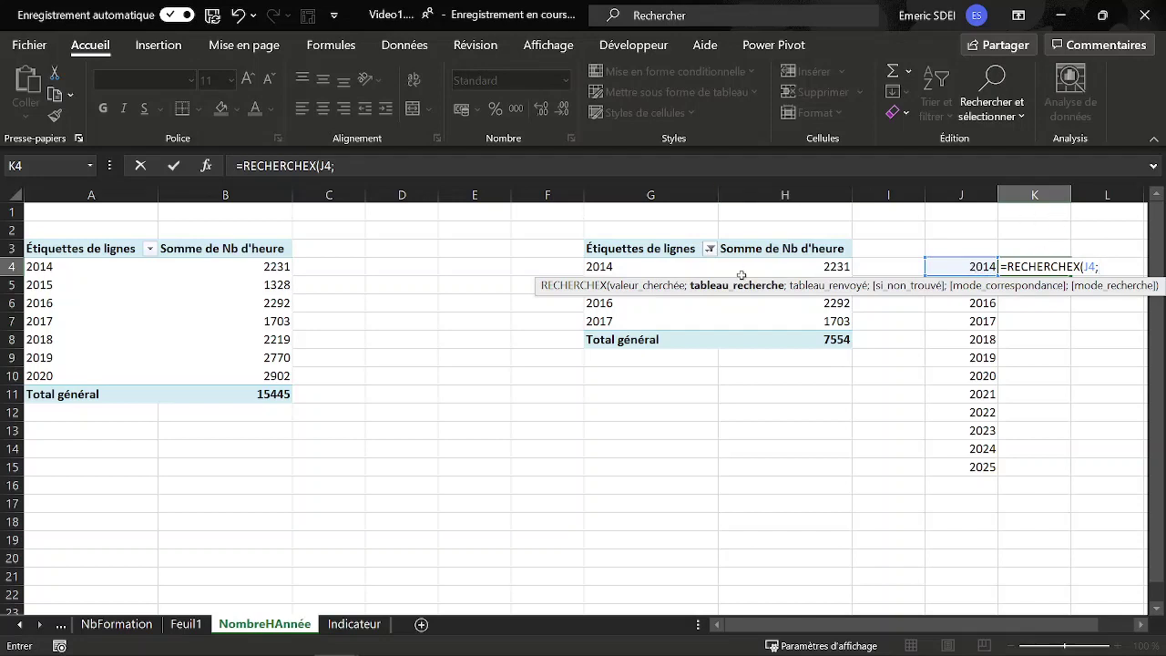
pyautogui.click(649, 196)
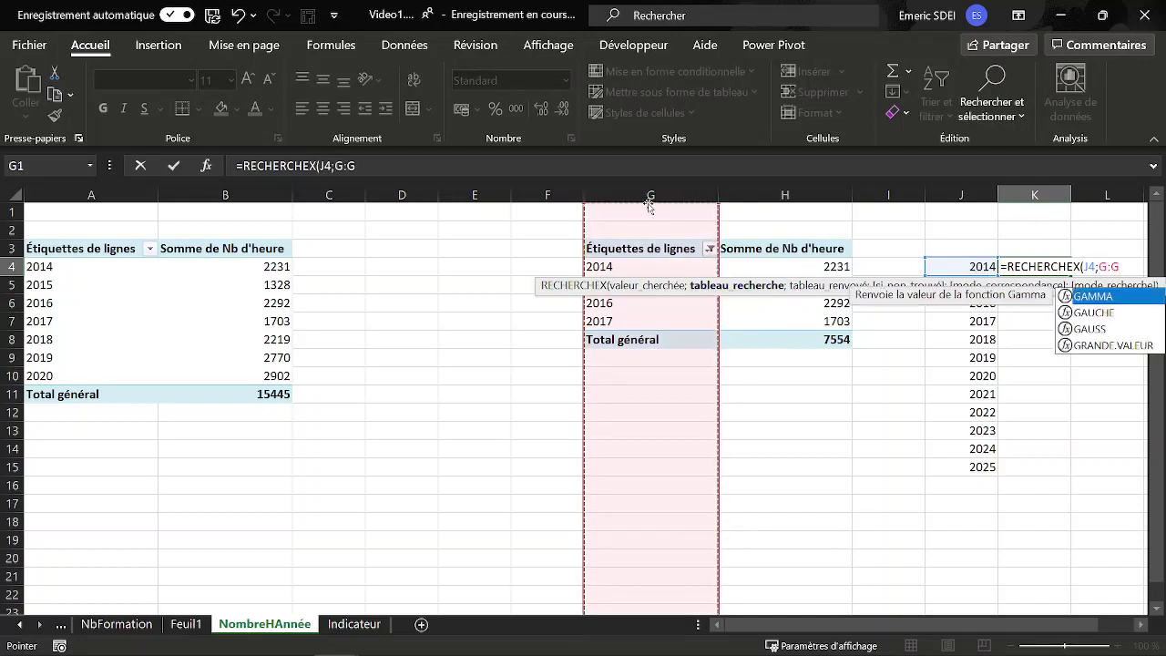
pyautogui.write(';')
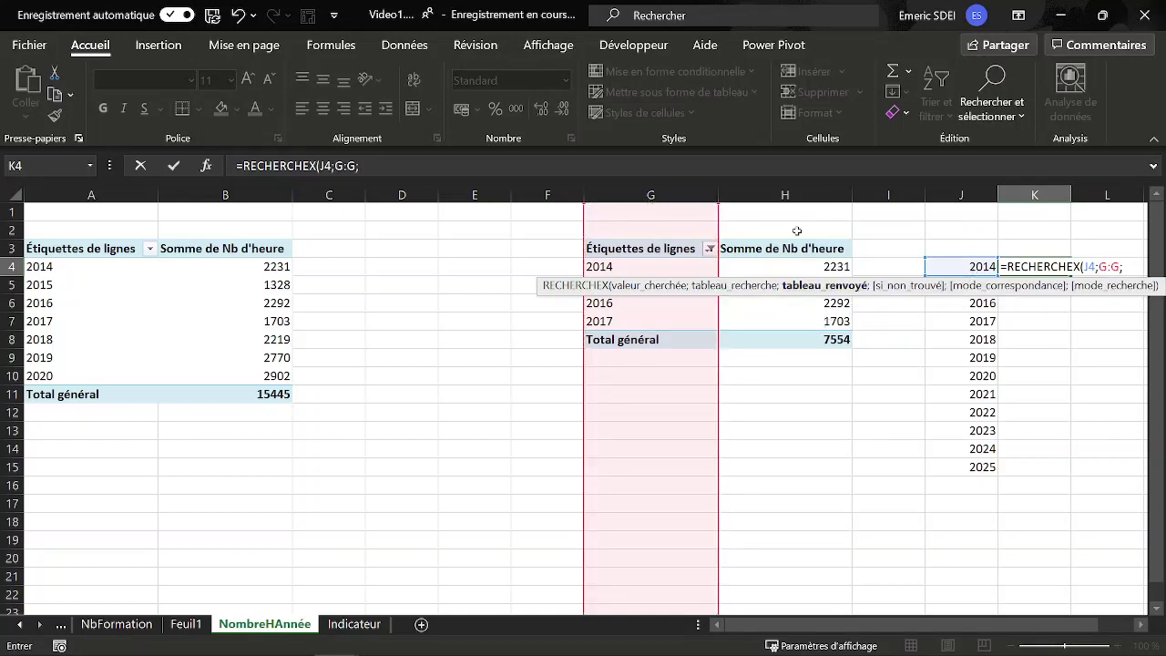
pyautogui.click(787, 193)
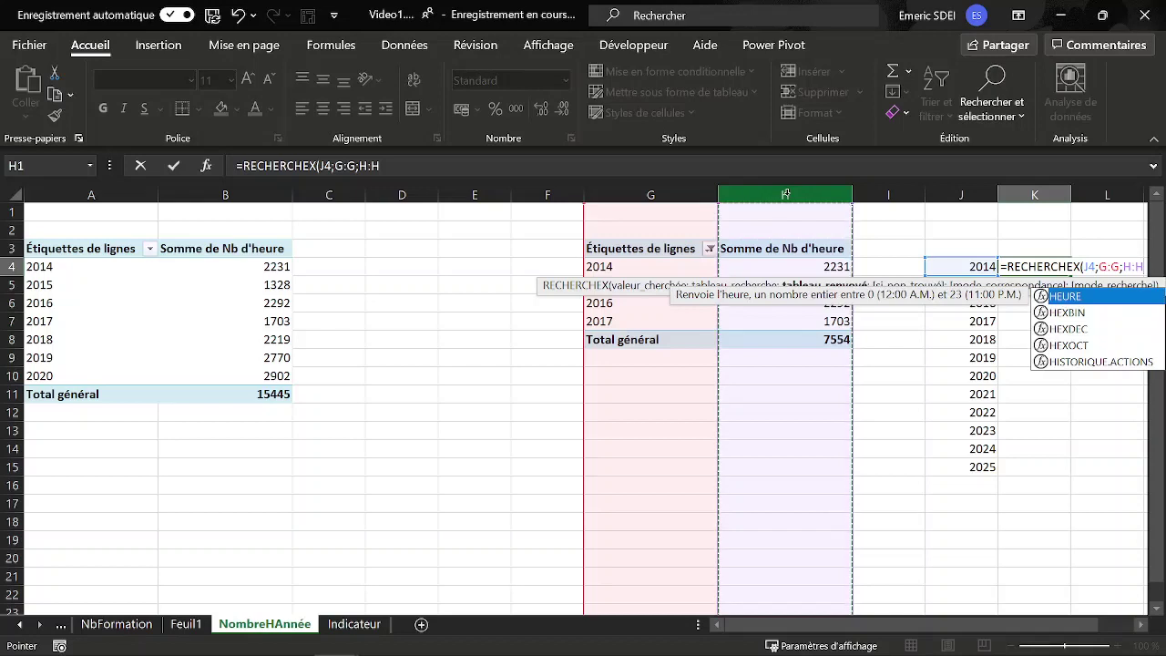
pyautogui.write(';')
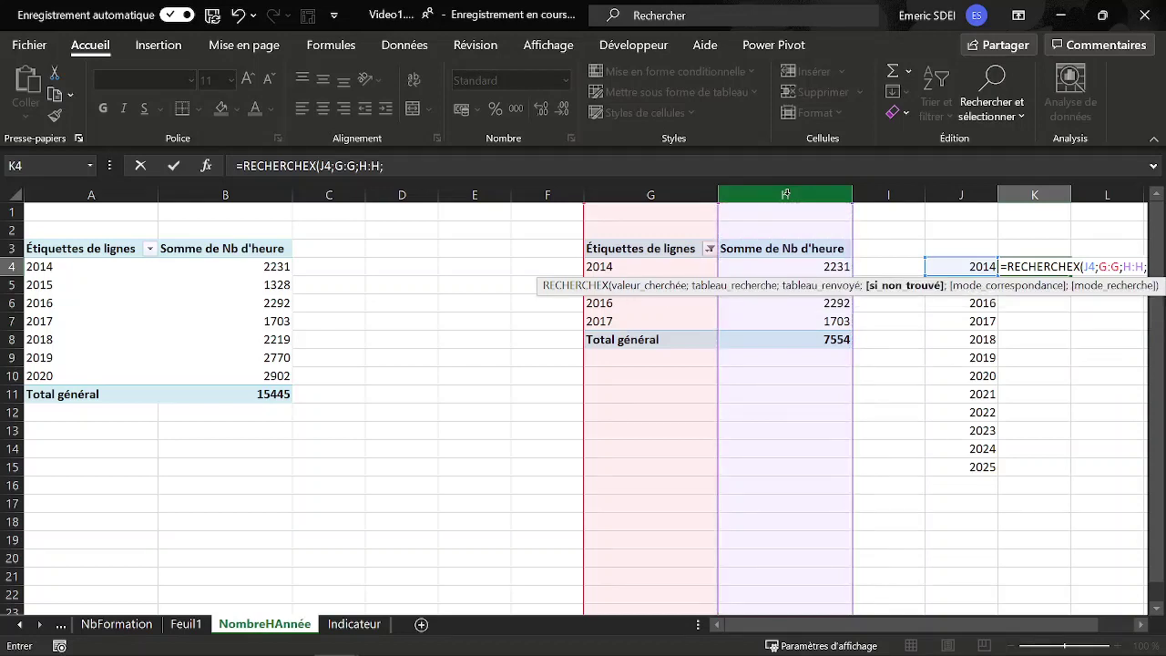
pyautogui.write('NA')
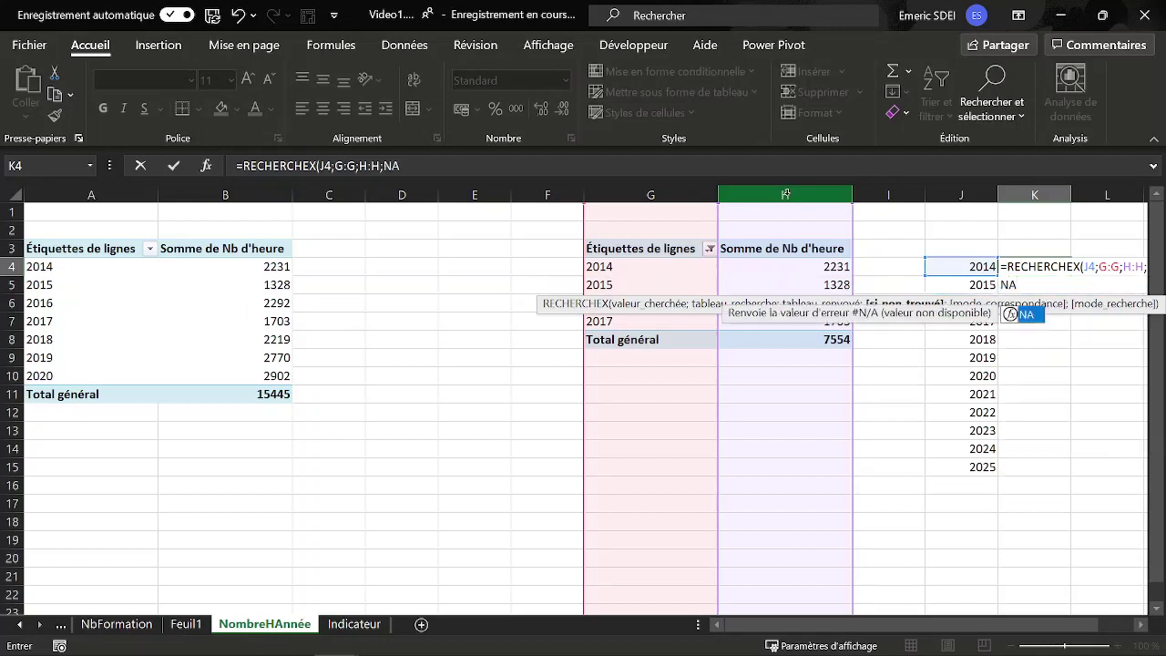
pyautogui.write('(')
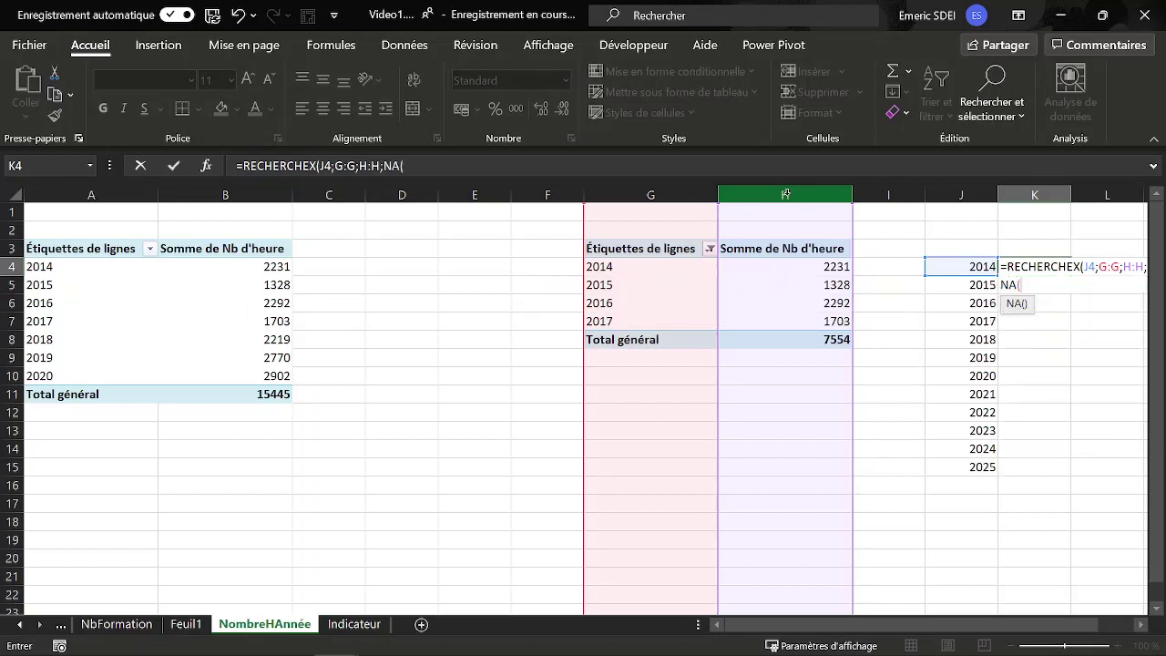
pyautogui.write('))')
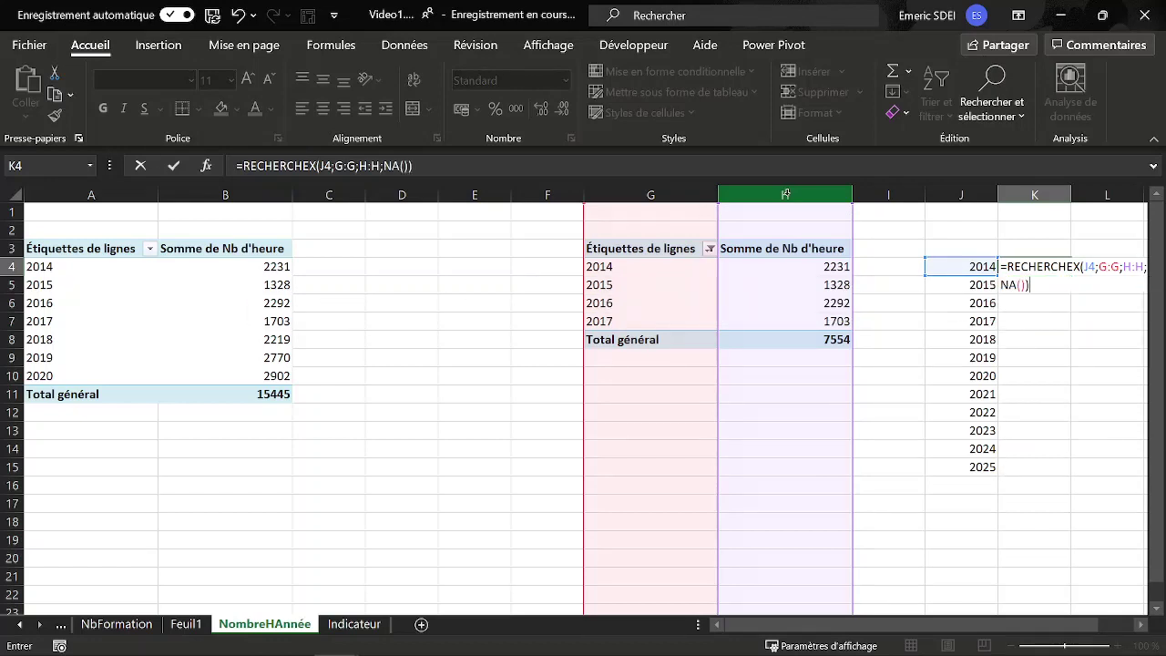
pyautogui.press('Return')
pyautogui.click(1036, 260)
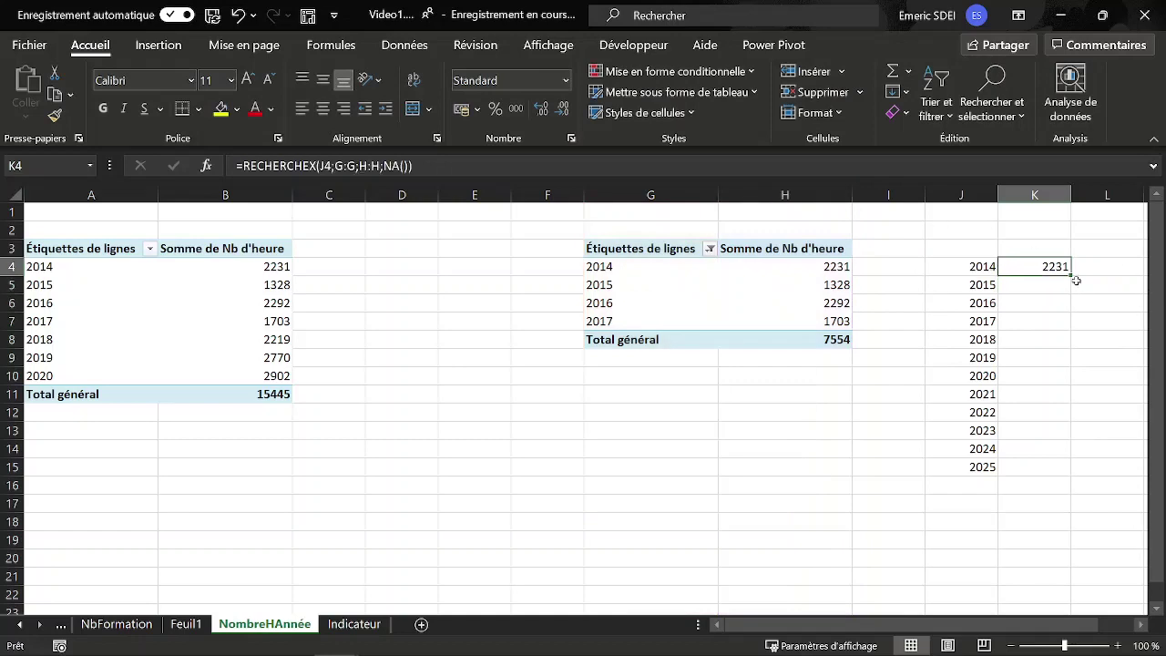
pyautogui.moveTo(1072, 274); pyautogui.dragTo(1071, 478)
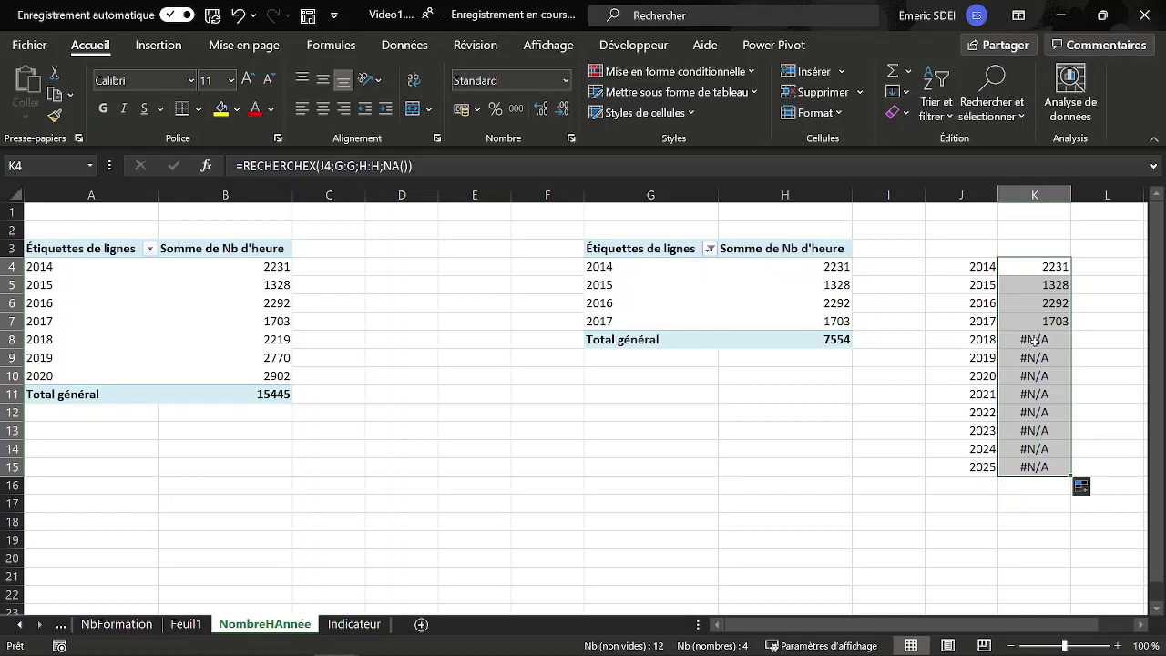
# Step: Insert a 2D line chart with markers from J4:K15 and delete its legend
pyautogui.click(975, 268)
pyautogui.moveTo(972, 267); pyautogui.dragTo(1039, 470)
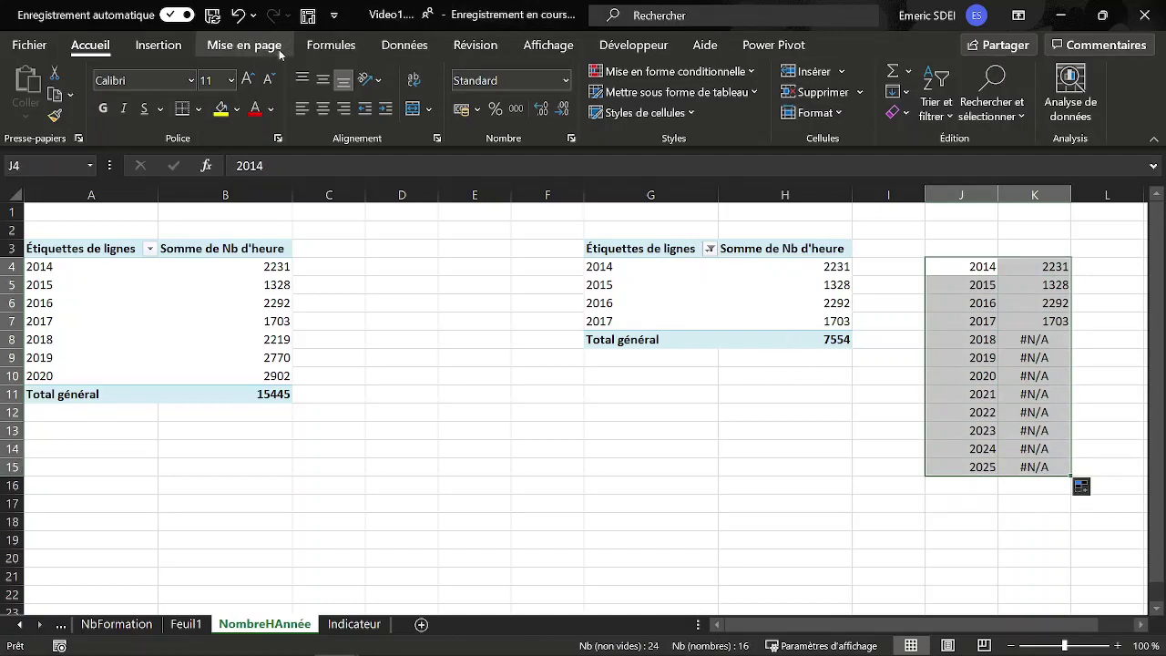
pyautogui.click(157, 48)
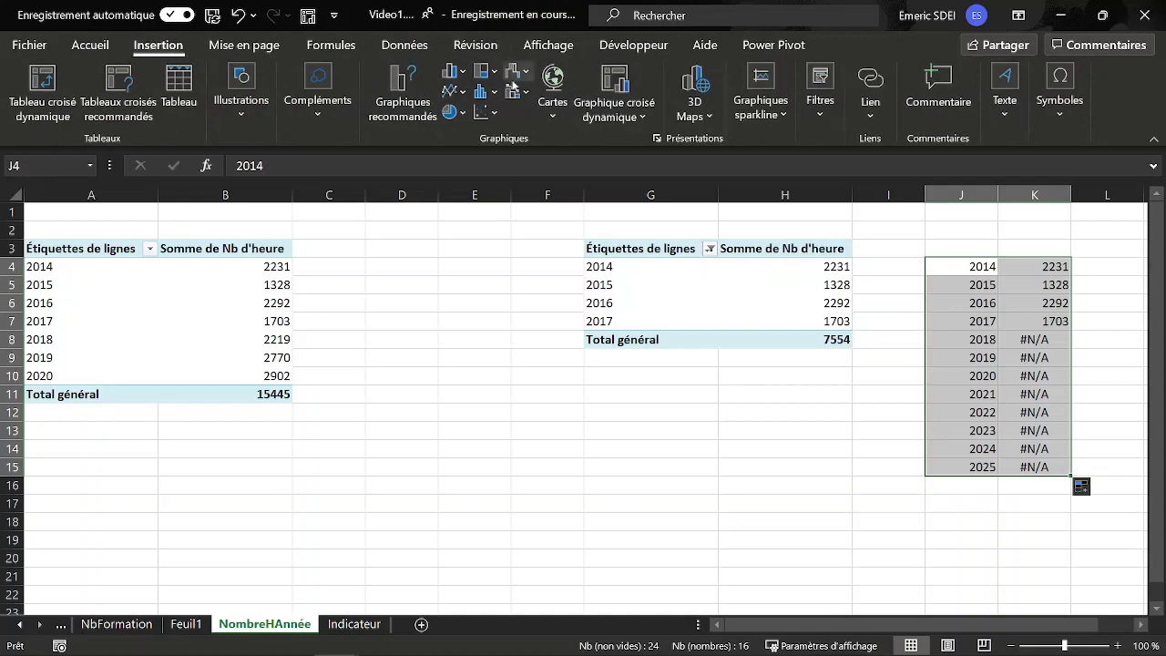
pyautogui.click(462, 94)
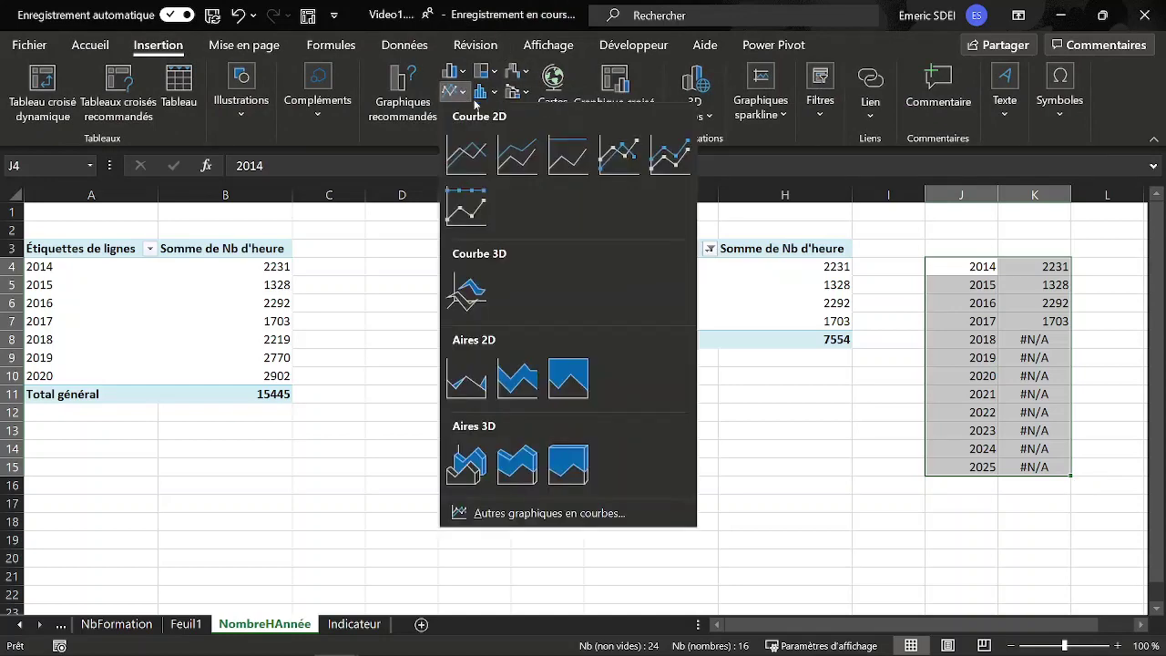
pyautogui.click(624, 159)
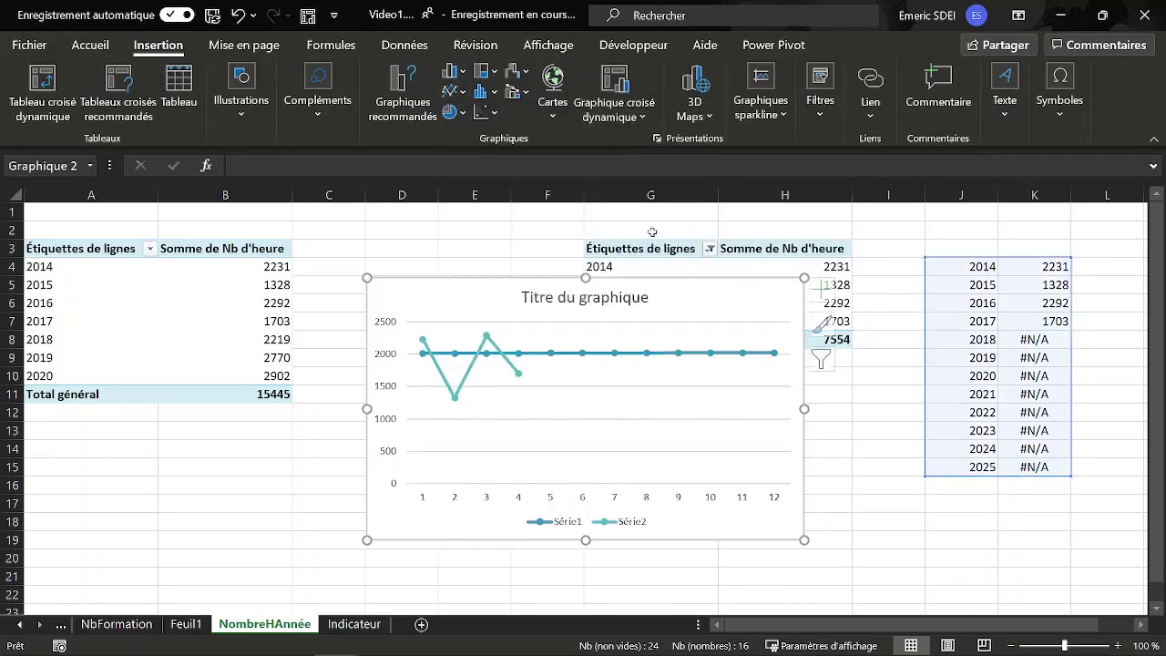
pyautogui.click(621, 527)
pyautogui.press('Delete')
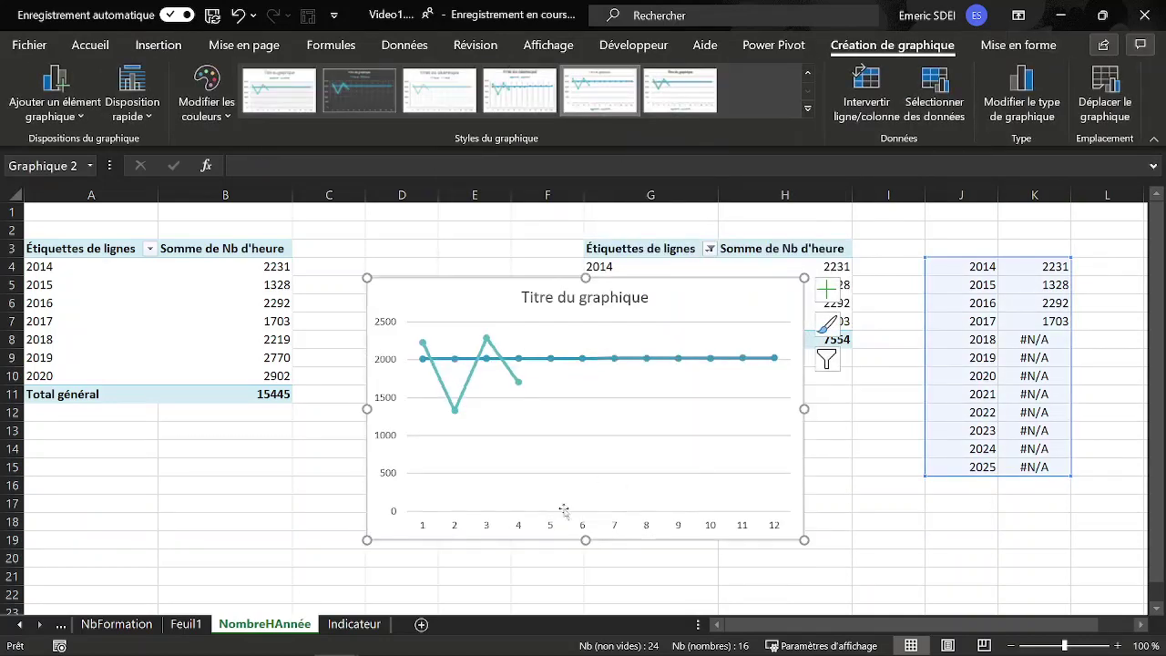
# Step: Remove Série2 from the new line chart's data source
pyautogui.rightClick(580, 419)
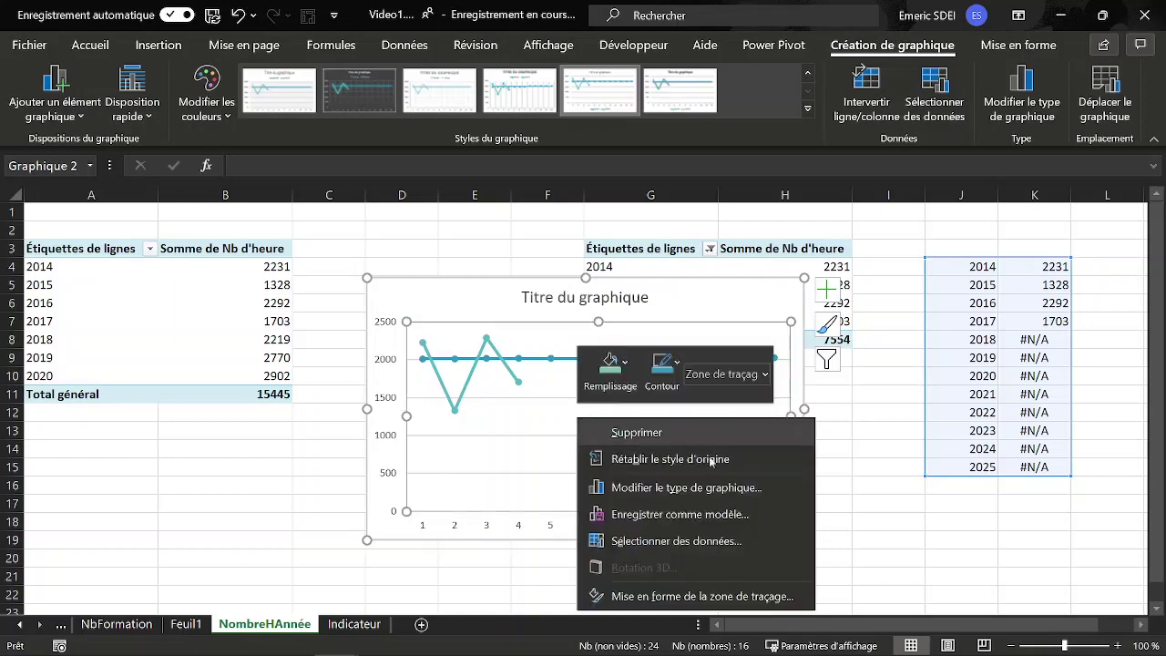
pyautogui.click(654, 541)
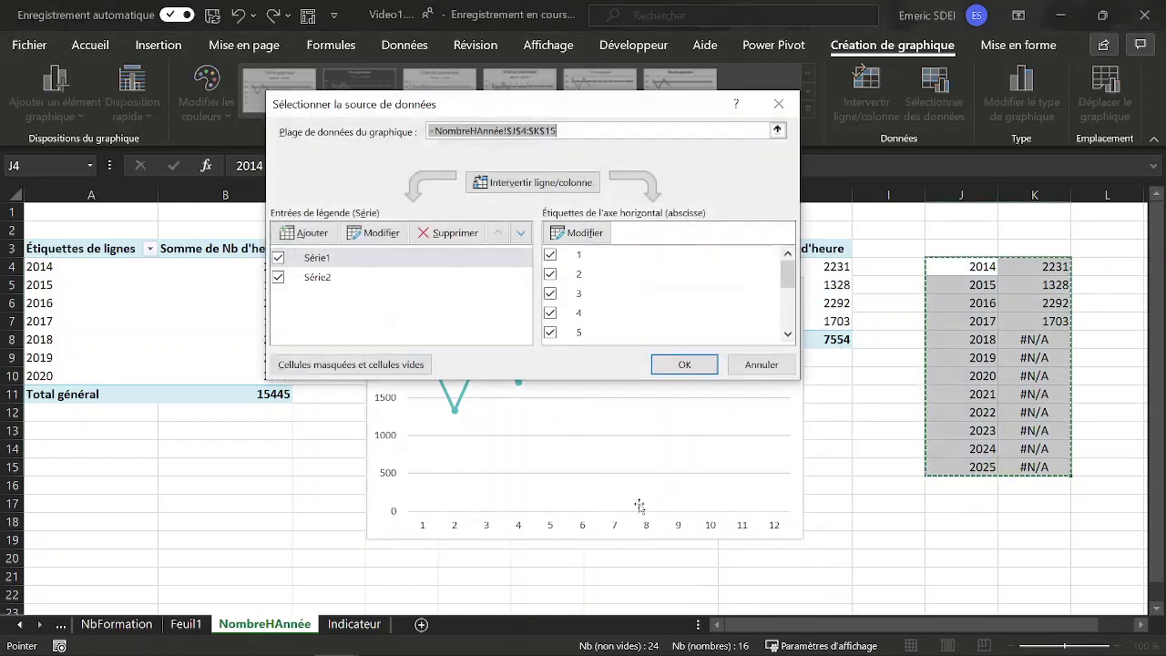
pyautogui.click(328, 279)
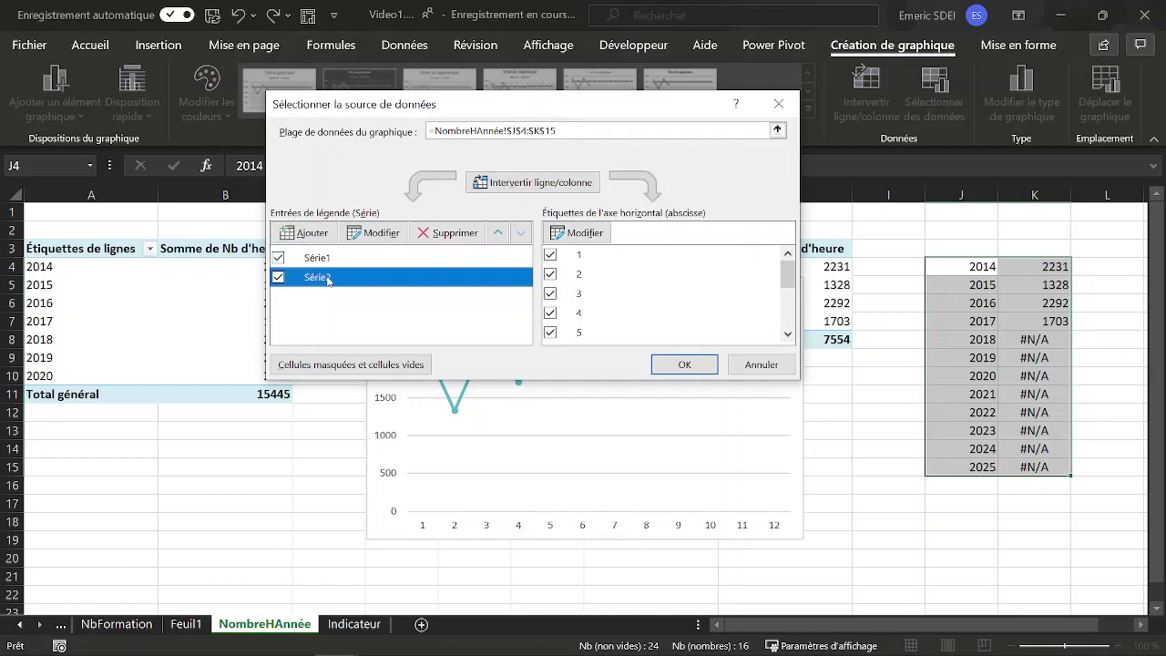
pyautogui.click(449, 233)
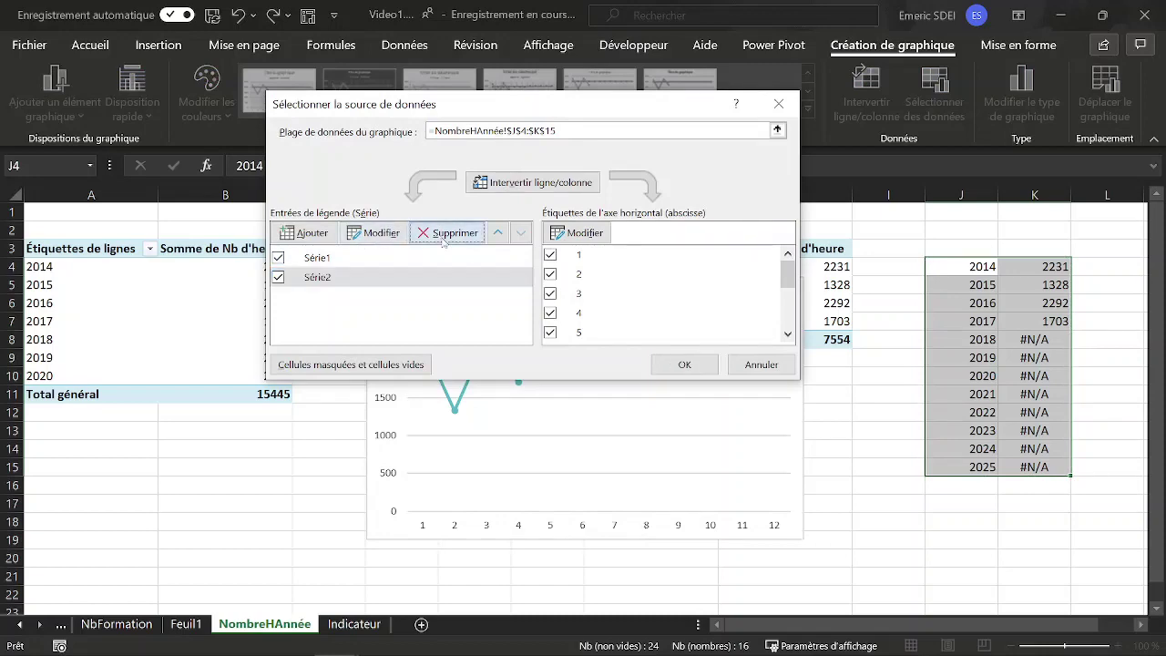
# Step: Rename the chart's remaining series IndicateurA and set its values to K4:K15 of the NombreHAnnée sheet
pyautogui.click(327, 262)
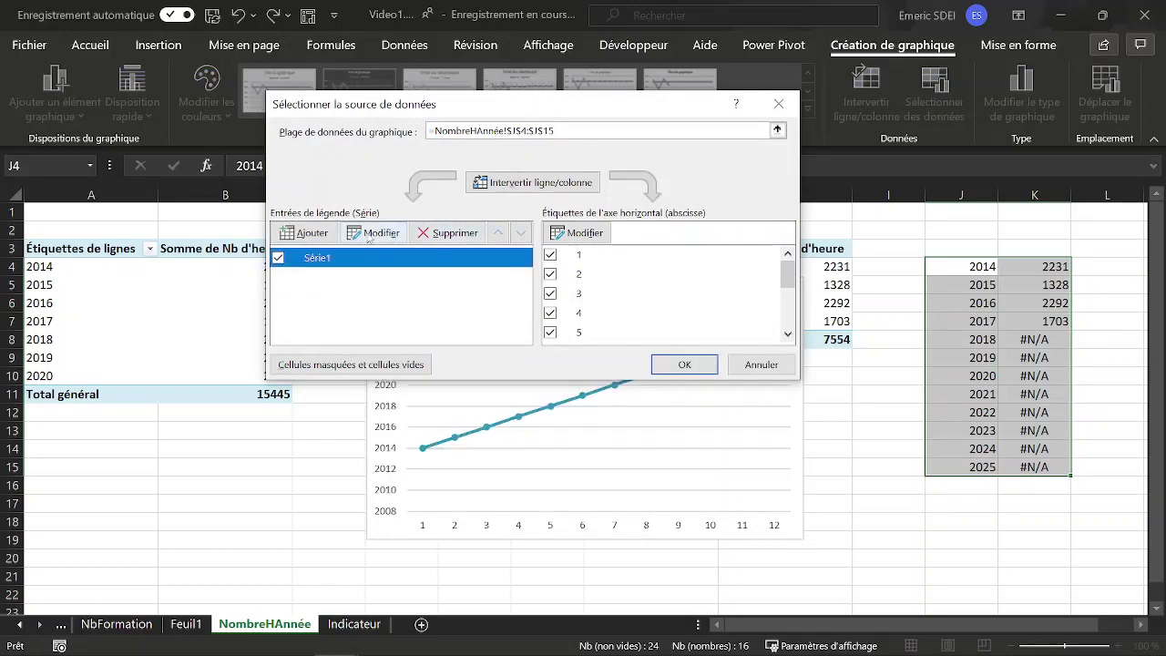
pyautogui.click(374, 233)
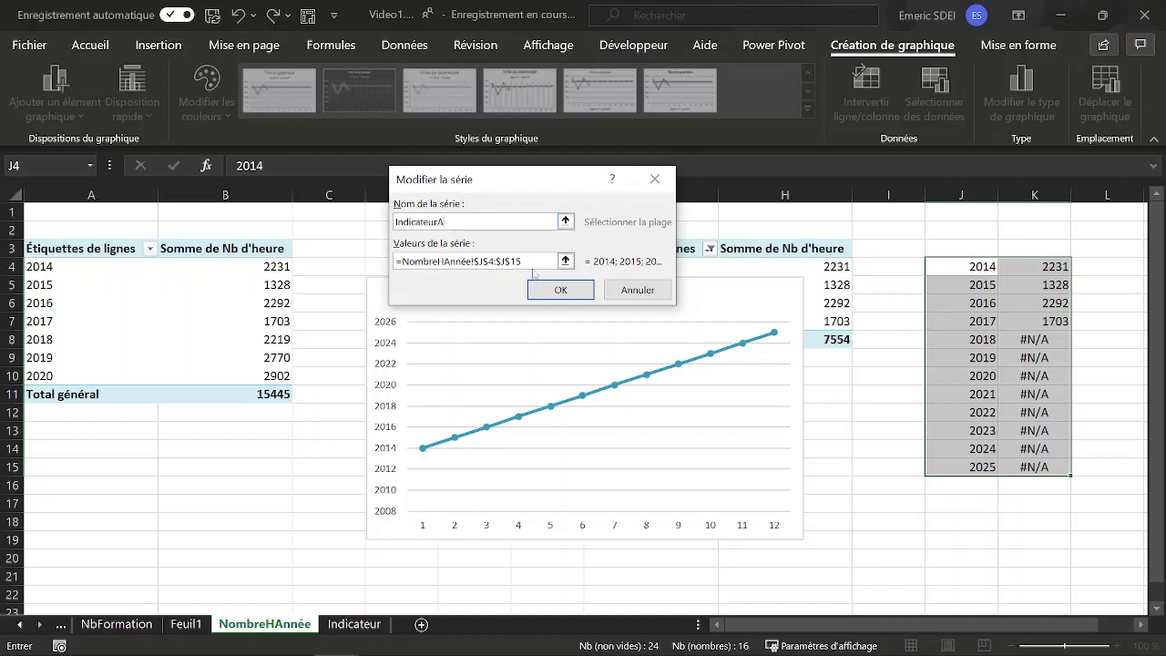
pyautogui.moveTo(527, 261); pyautogui.dragTo(394, 261)
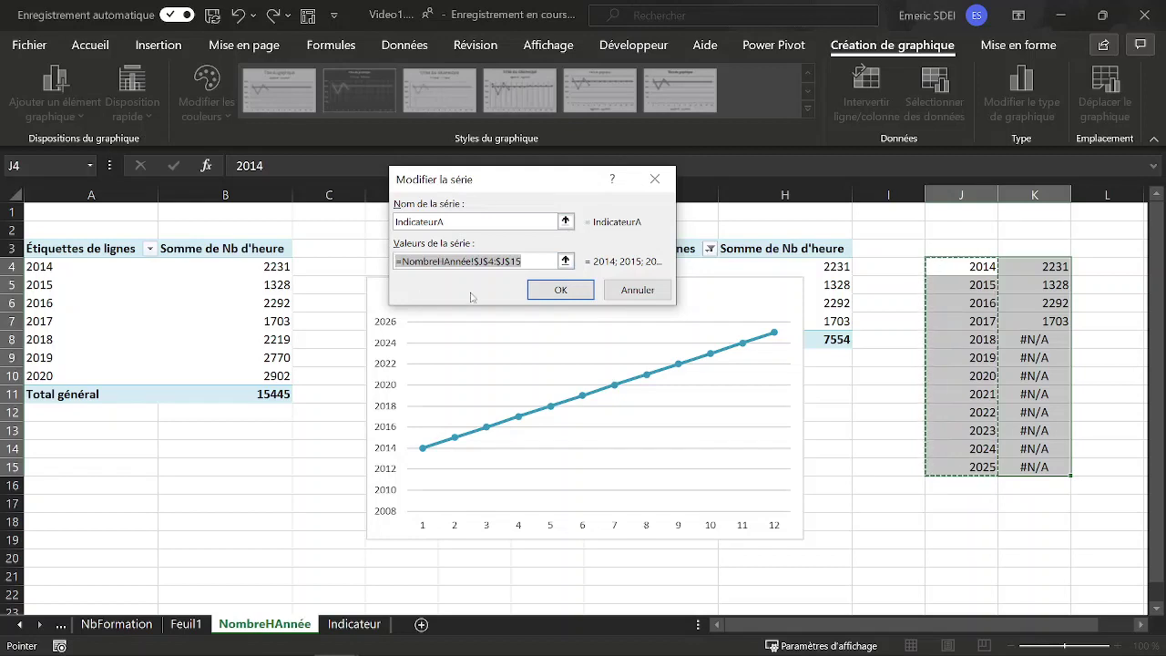
pyautogui.press('BackSpace')
pyautogui.moveTo(1044, 266); pyautogui.dragTo(1046, 474)
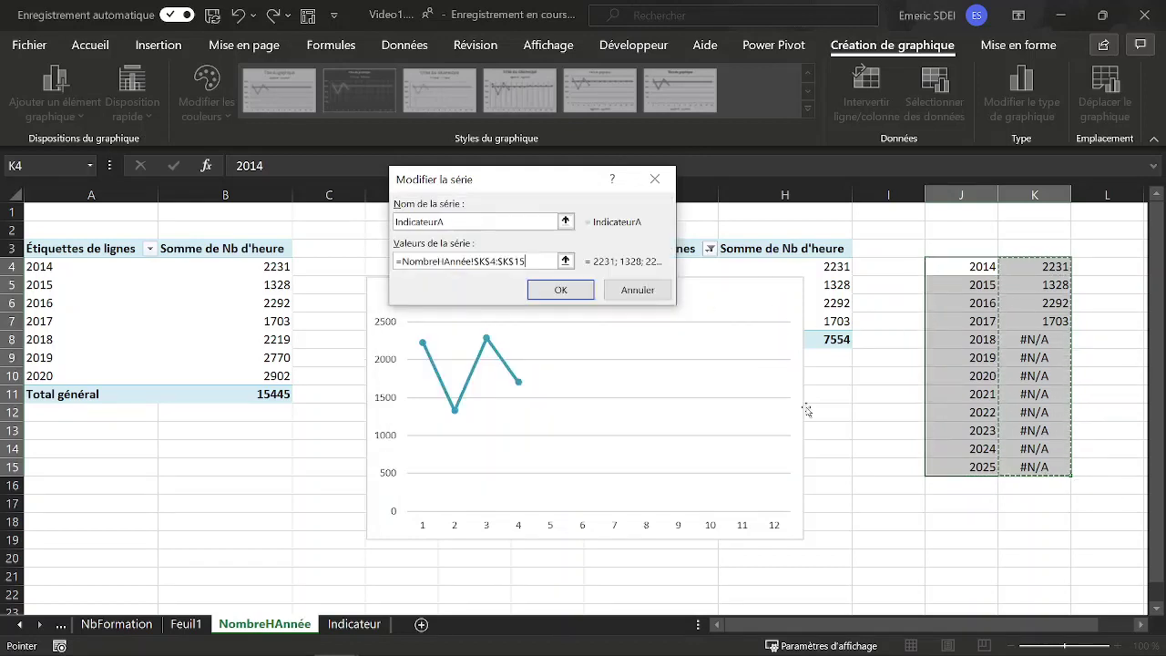
pyautogui.click(561, 289)
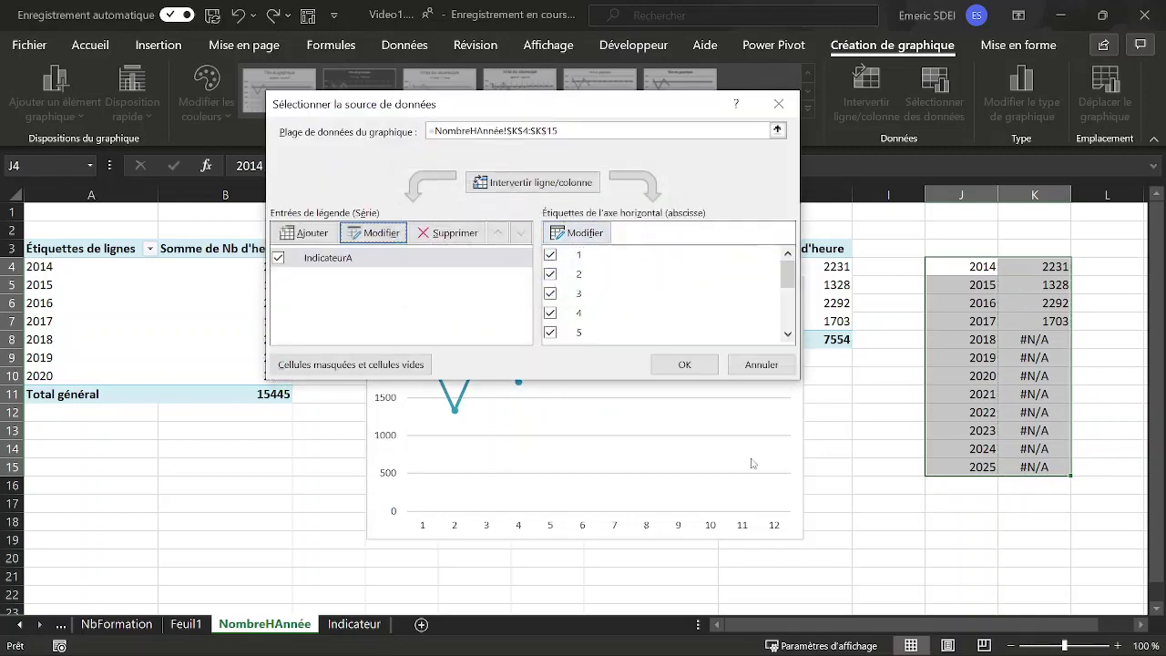
# Step: Set the chart's horizontal axis labels to the years in J4:J15
pyautogui.click(567, 232)
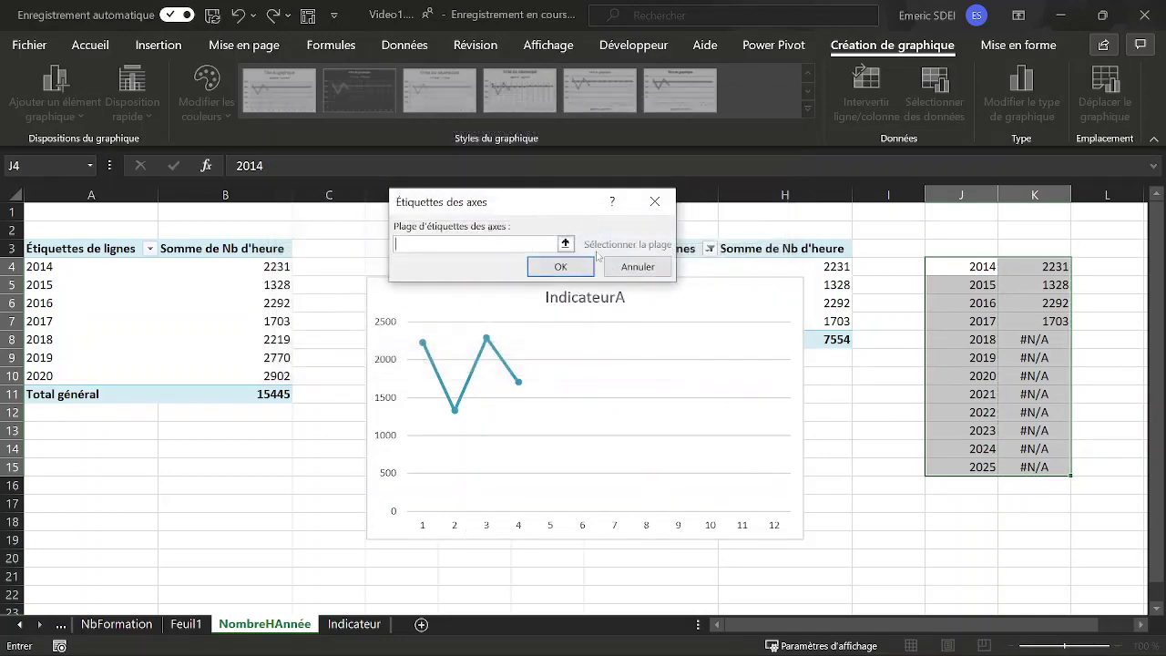
pyautogui.moveTo(982, 265); pyautogui.dragTo(991, 467)
pyautogui.click(560, 266)
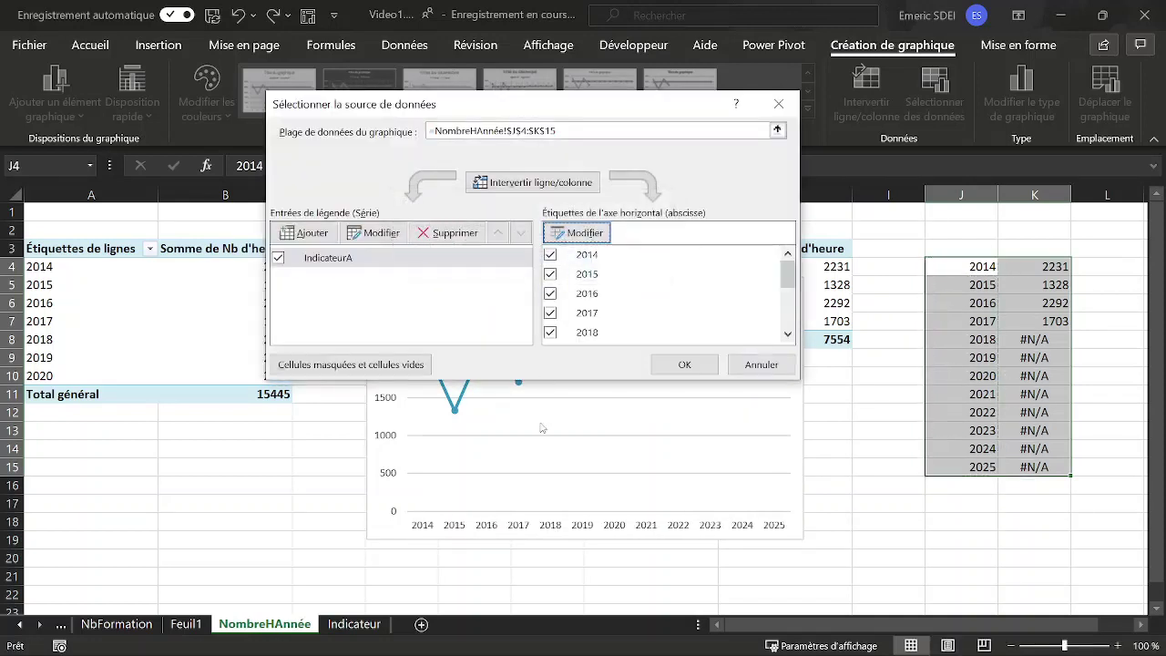
# Step: Exclude the years 2021 through 2025 from the chart's horizontal axis and apply the data source changes
pyautogui.moveTo(789, 275); pyautogui.dragTo(789, 314)
pyautogui.click(550, 333)
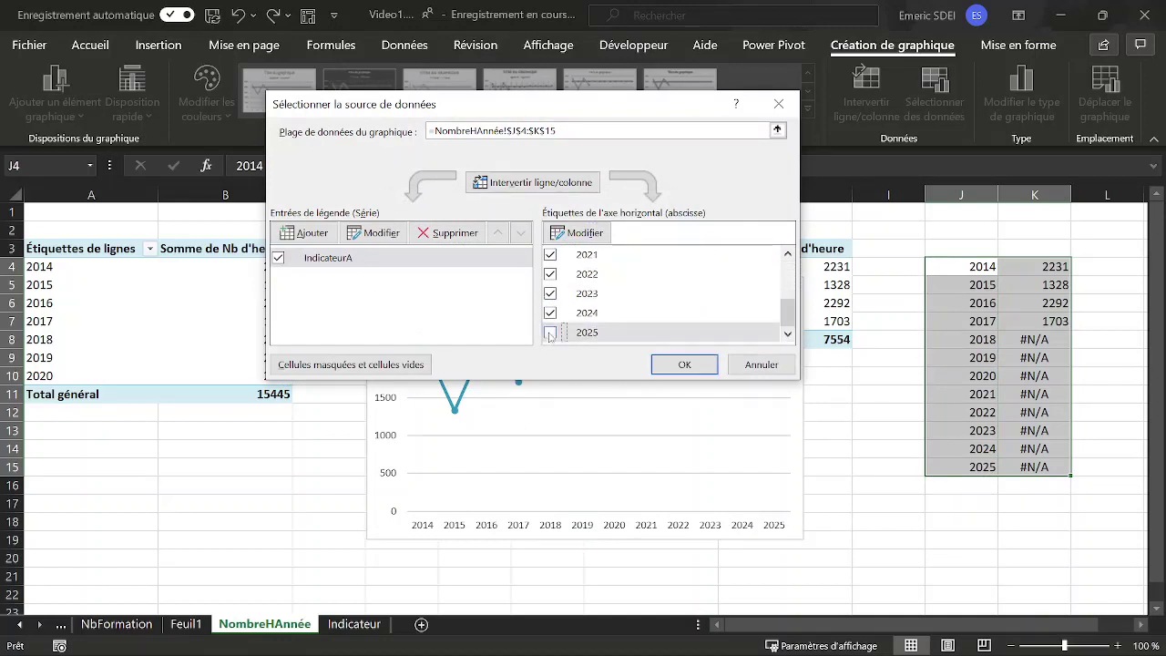
pyautogui.click(550, 314)
pyautogui.click(550, 295)
pyautogui.click(551, 275)
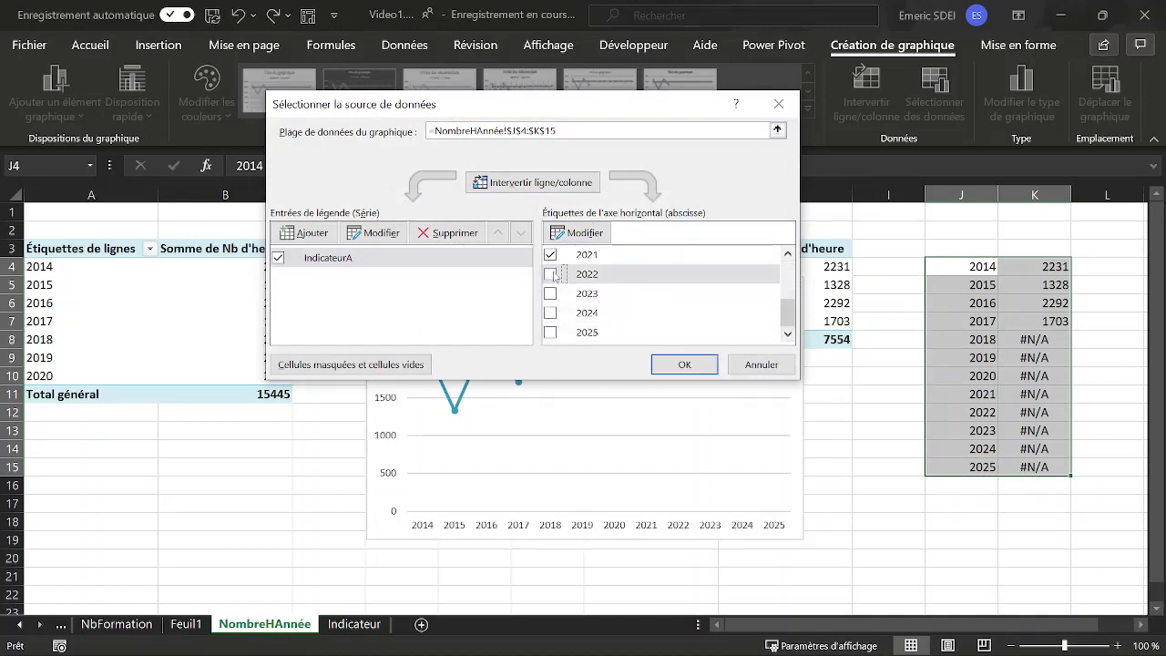
pyautogui.click(550, 255)
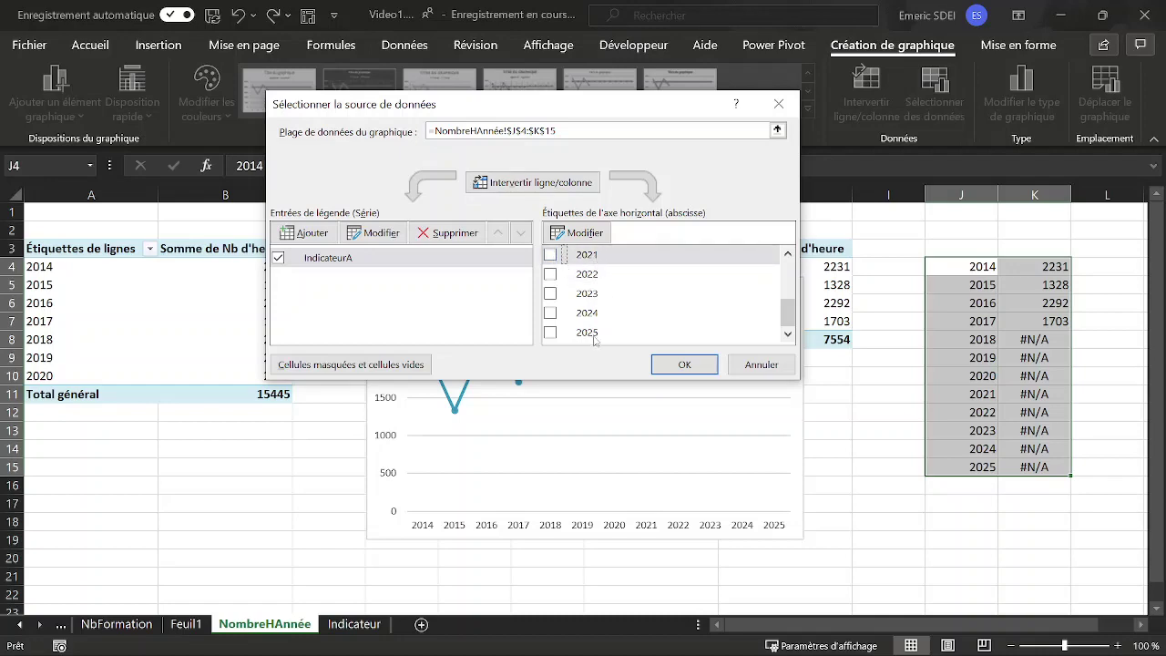
pyautogui.click(693, 357)
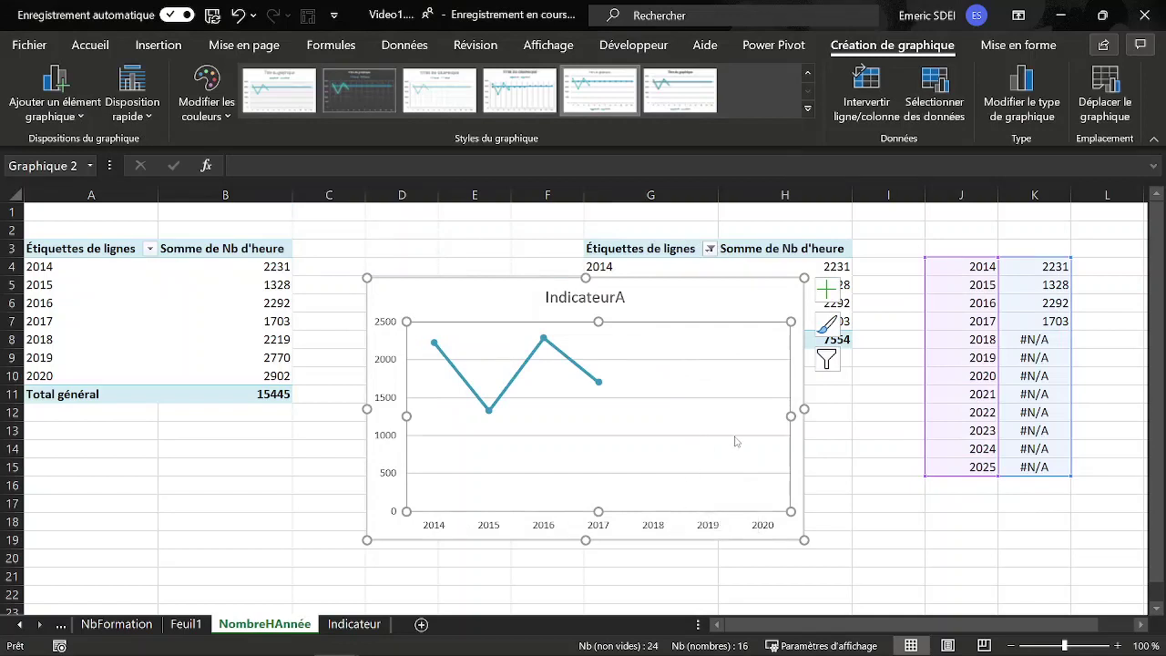
# Step: Review the years included on the line chart's horizontal axis, including 2021 and excluding it again
pyautogui.rightClick(657, 384)
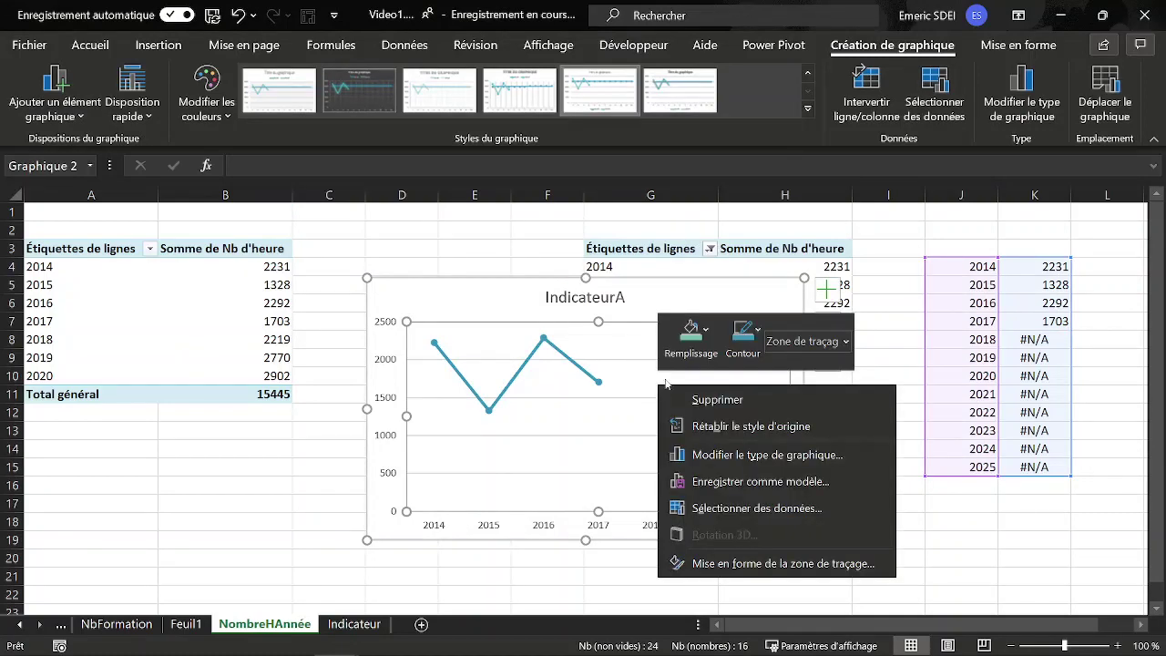
pyautogui.click(742, 516)
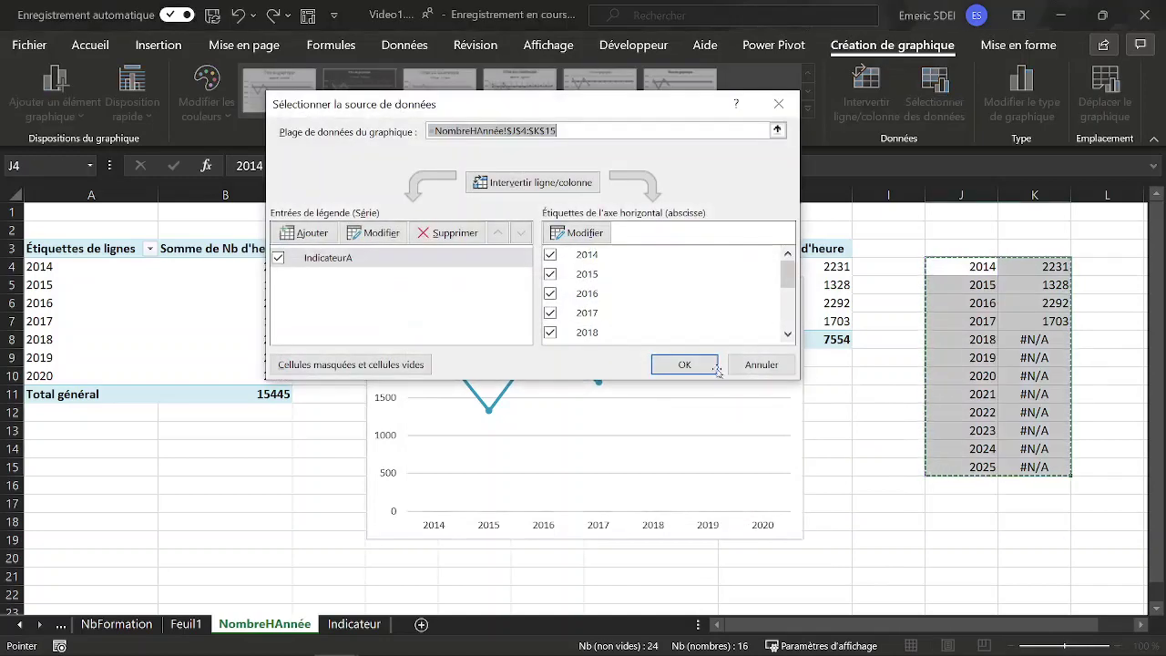
pyautogui.moveTo(781, 280); pyautogui.dragTo(783, 300)
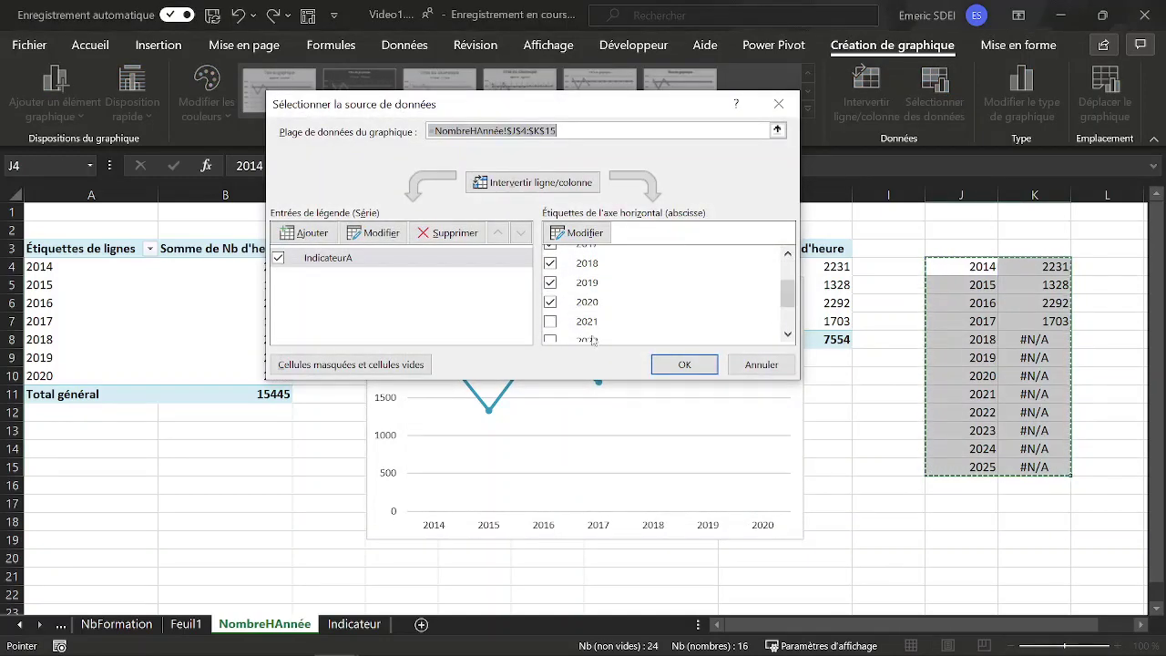
pyautogui.click(551, 323)
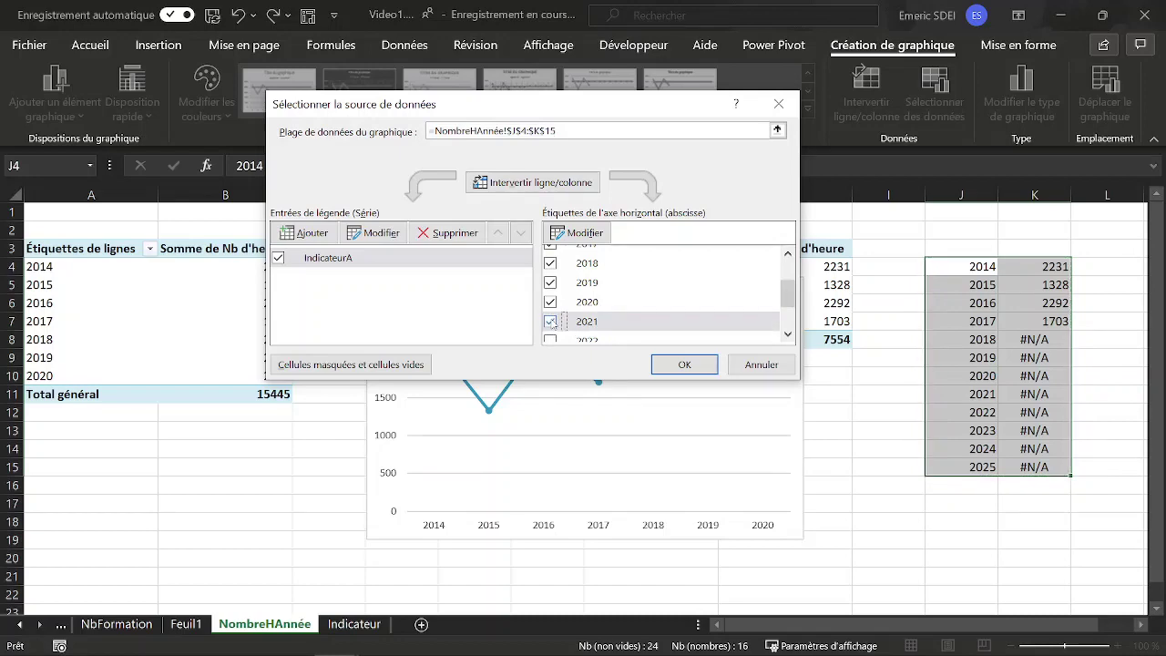
pyautogui.click(550, 322)
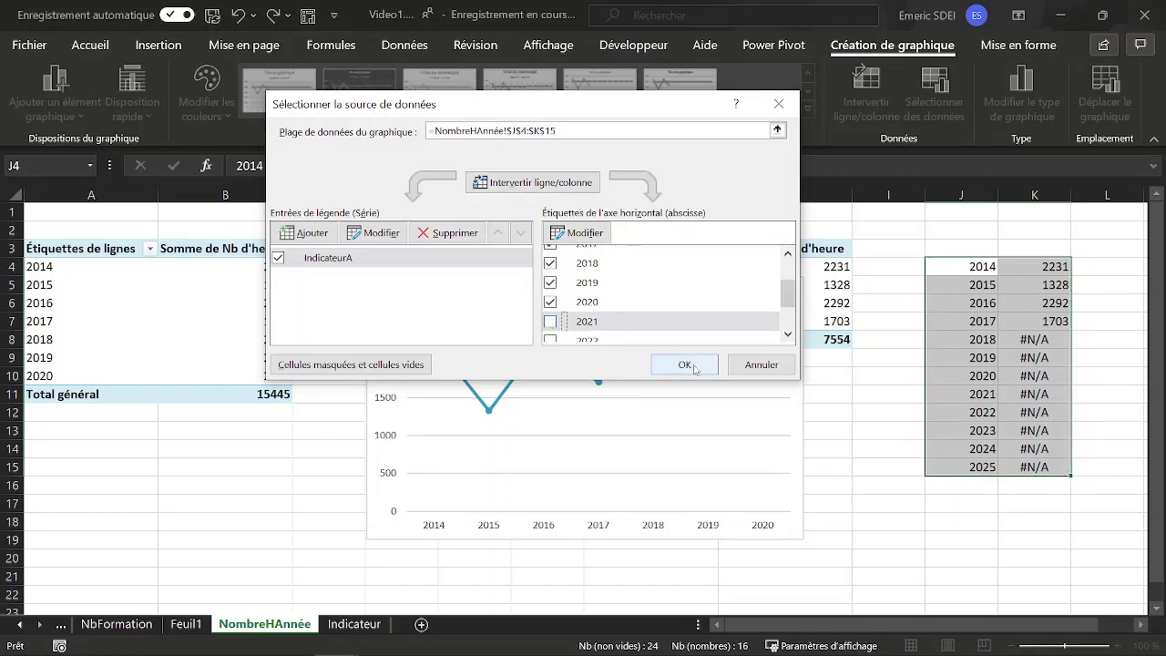
pyautogui.click(685, 365)
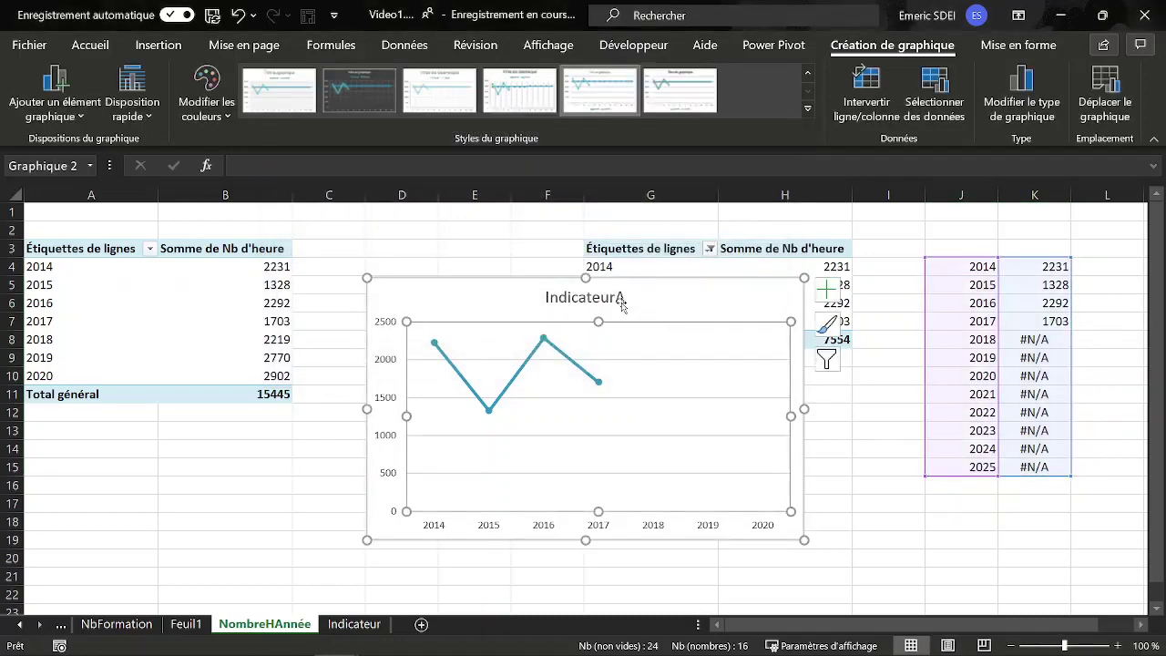
# Step: Clear the IndicateurA title text from the line chart
pyautogui.click(622, 303)
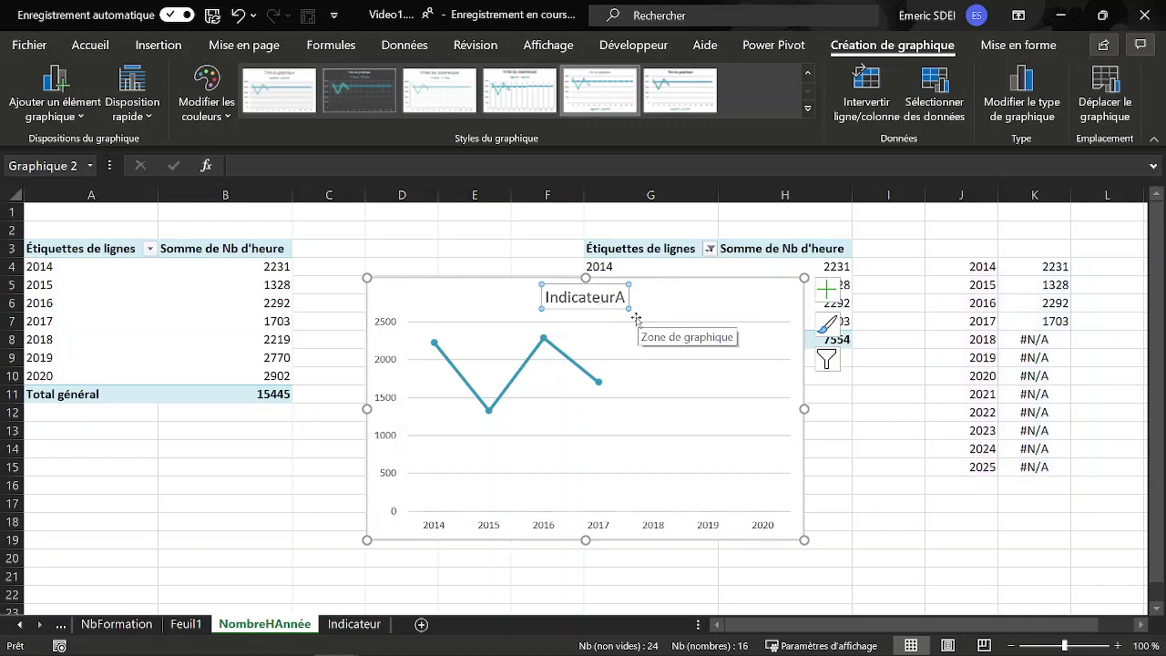
pyautogui.press('BackSpace')
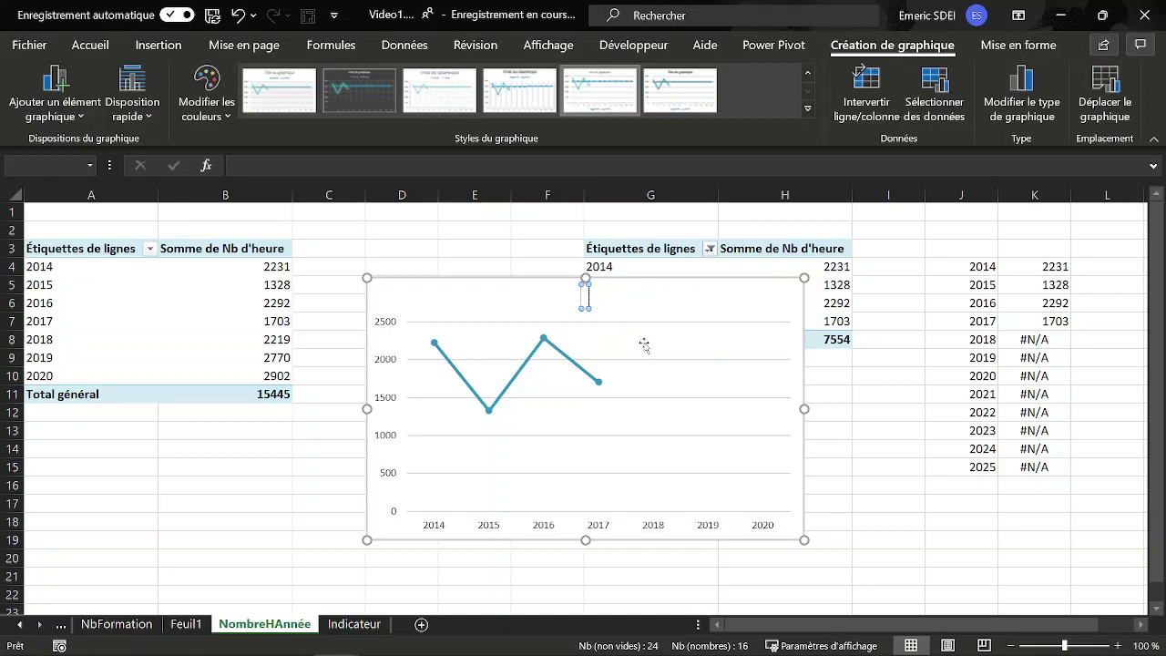
pyautogui.click(507, 231)
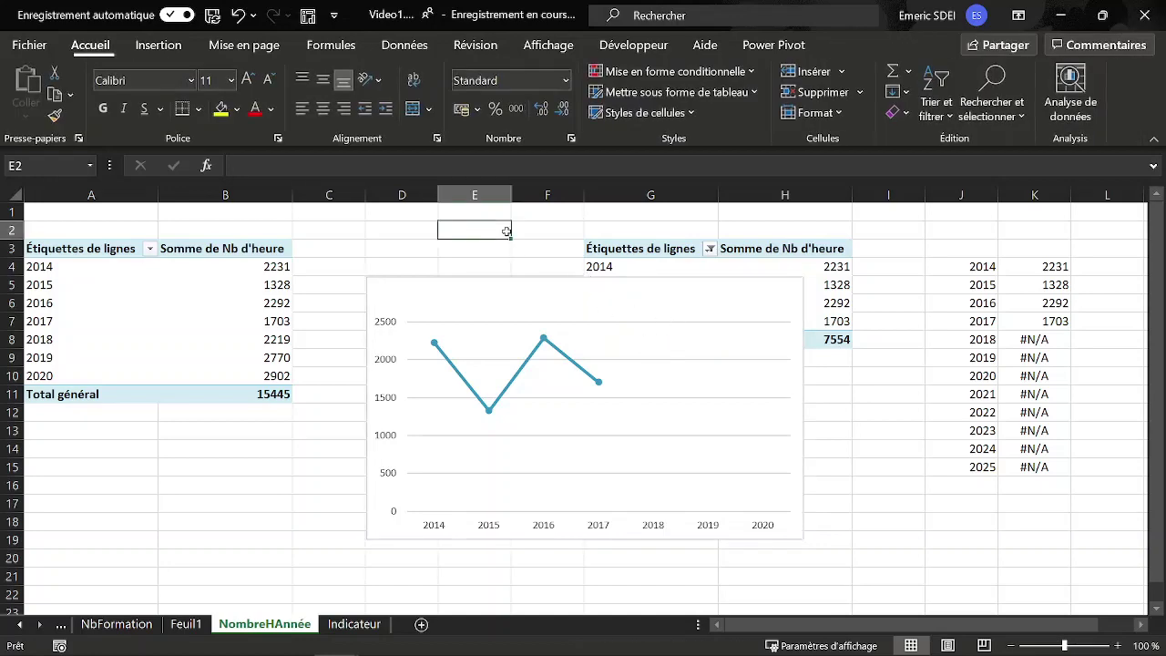
pyautogui.click(554, 331)
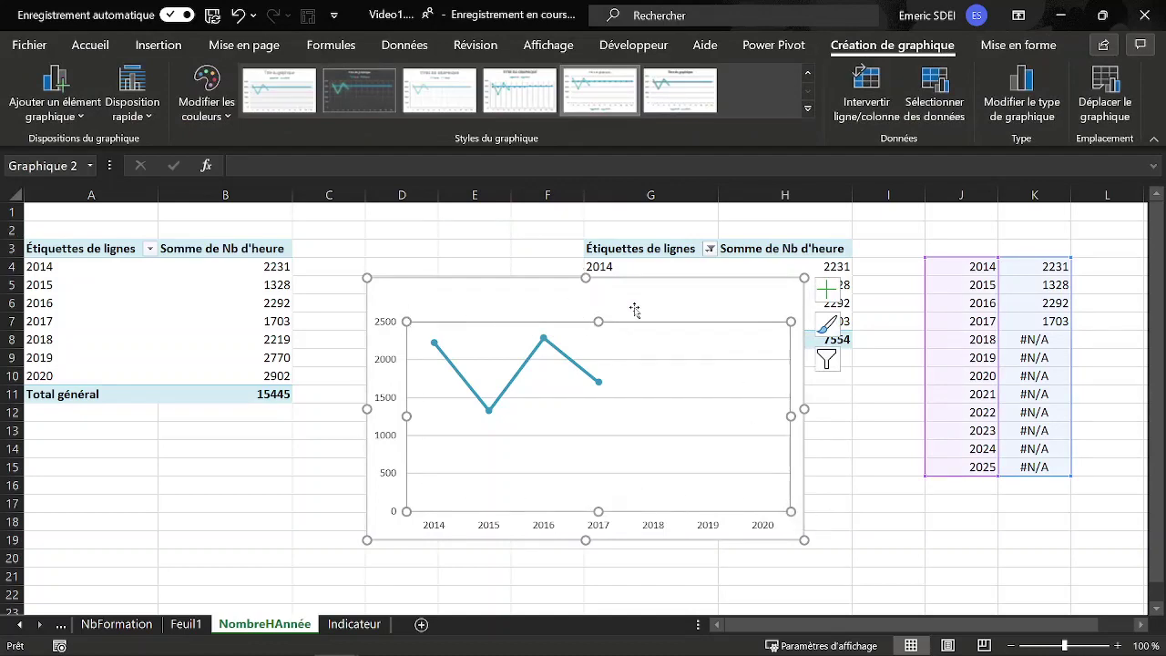
pyautogui.click(480, 250)
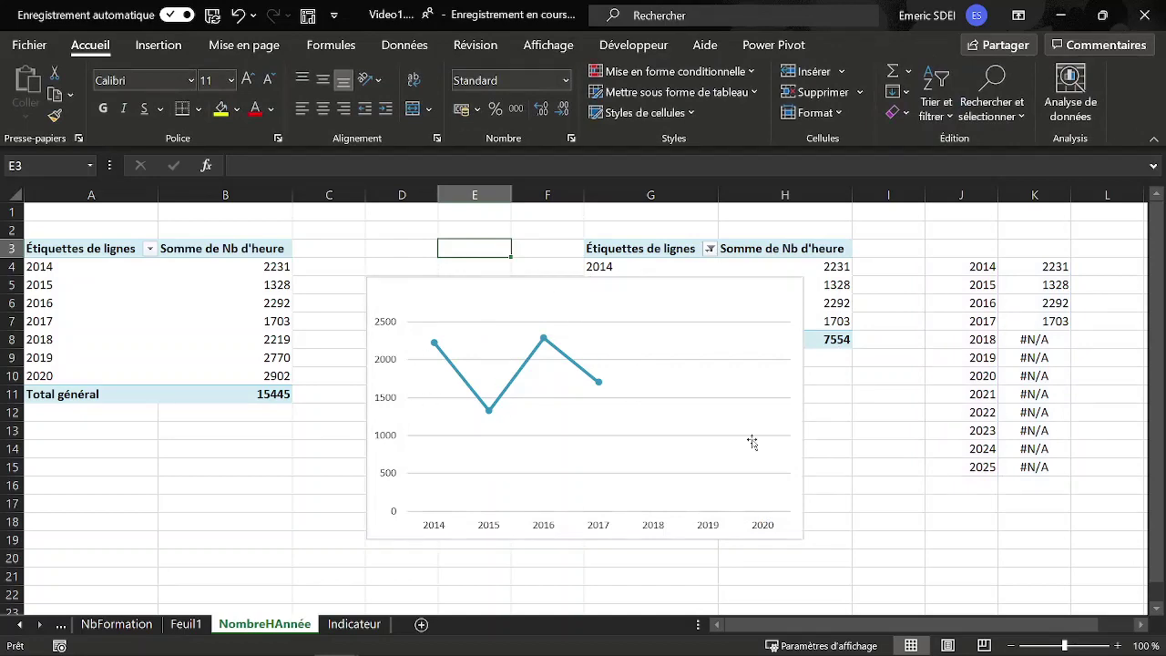
# Step: Cut the line chart from the NombreHAnnée sheet and paste it at cell E26 of the Indicateur sheet
pyautogui.click(472, 288)
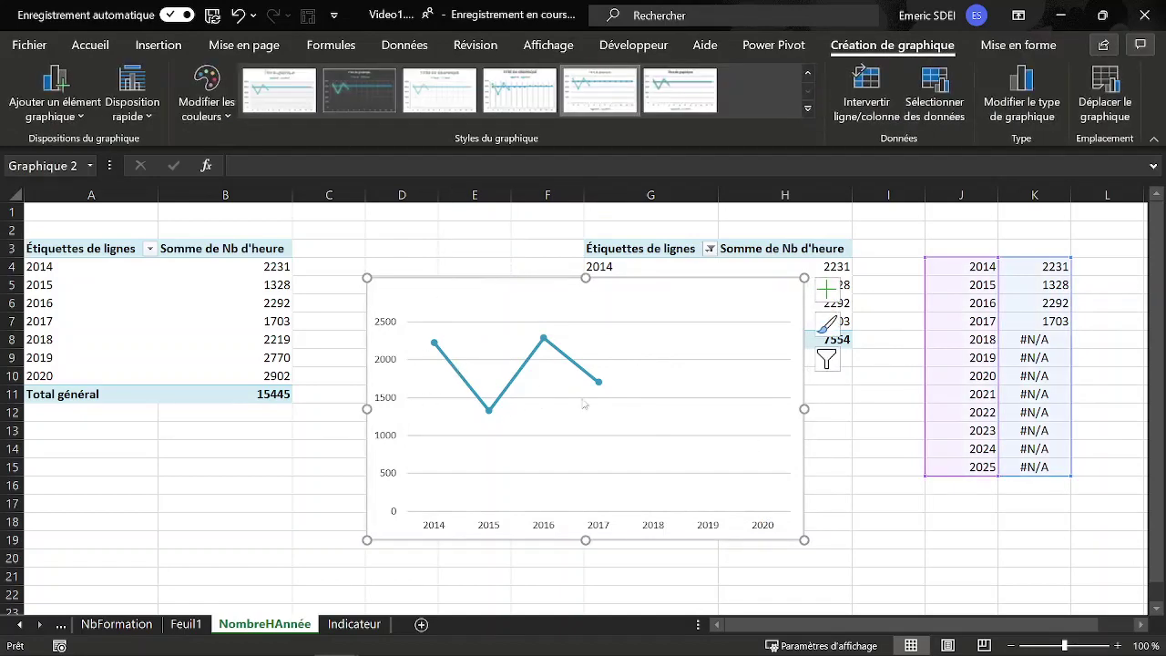
pyautogui.press('Delete')
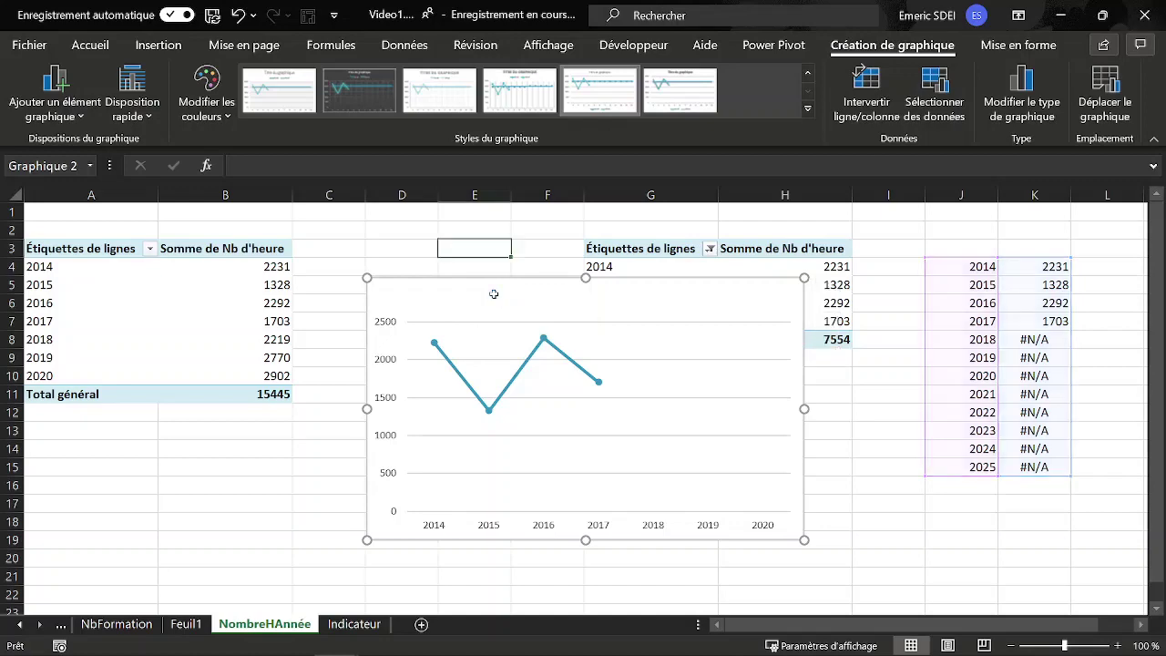
pyautogui.click(360, 624)
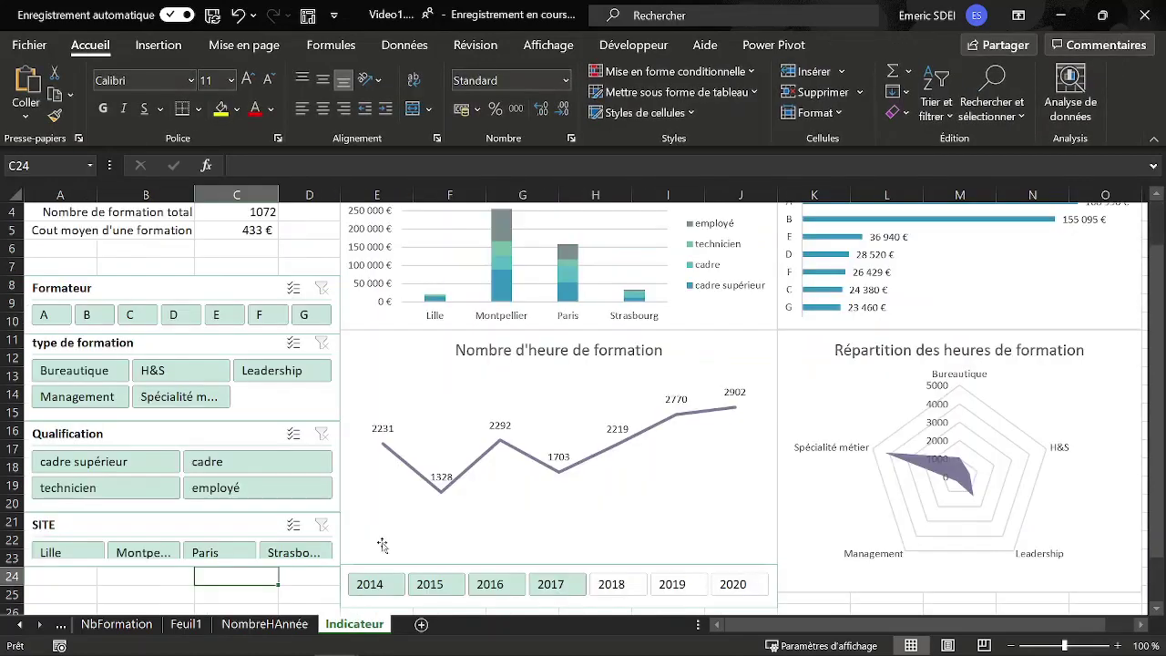
pyautogui.scroll(-3, 380, 538)
pyautogui.scroll(-1, 382, 492)
pyautogui.click(378, 456)
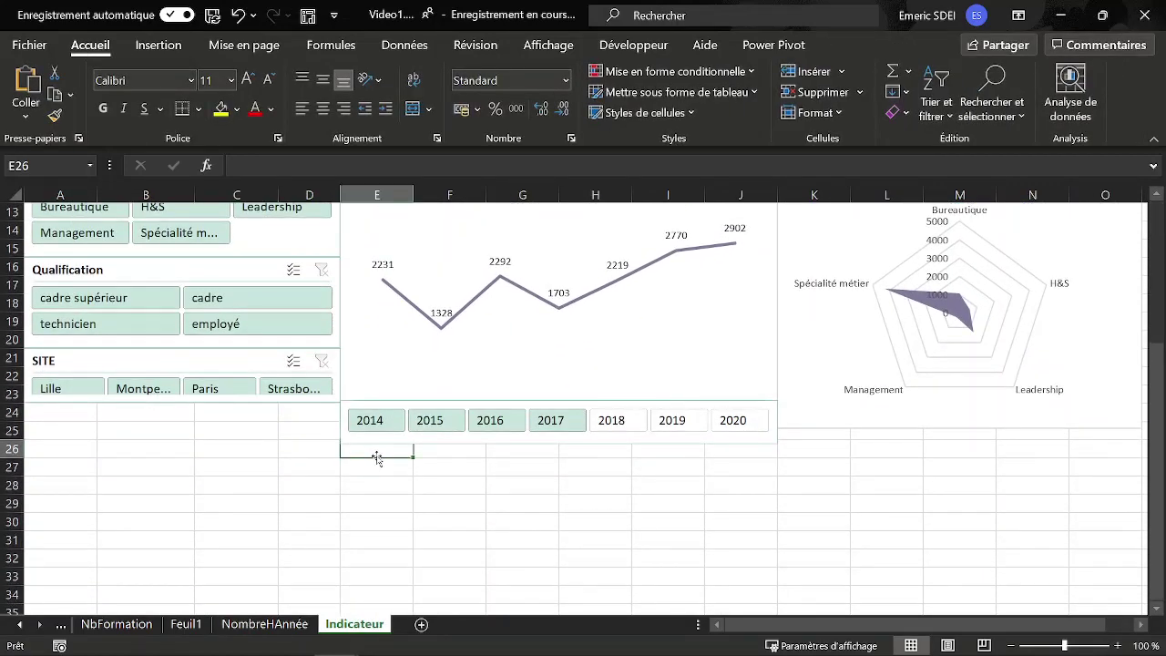
pyautogui.hotkey('ctrl', 'v')
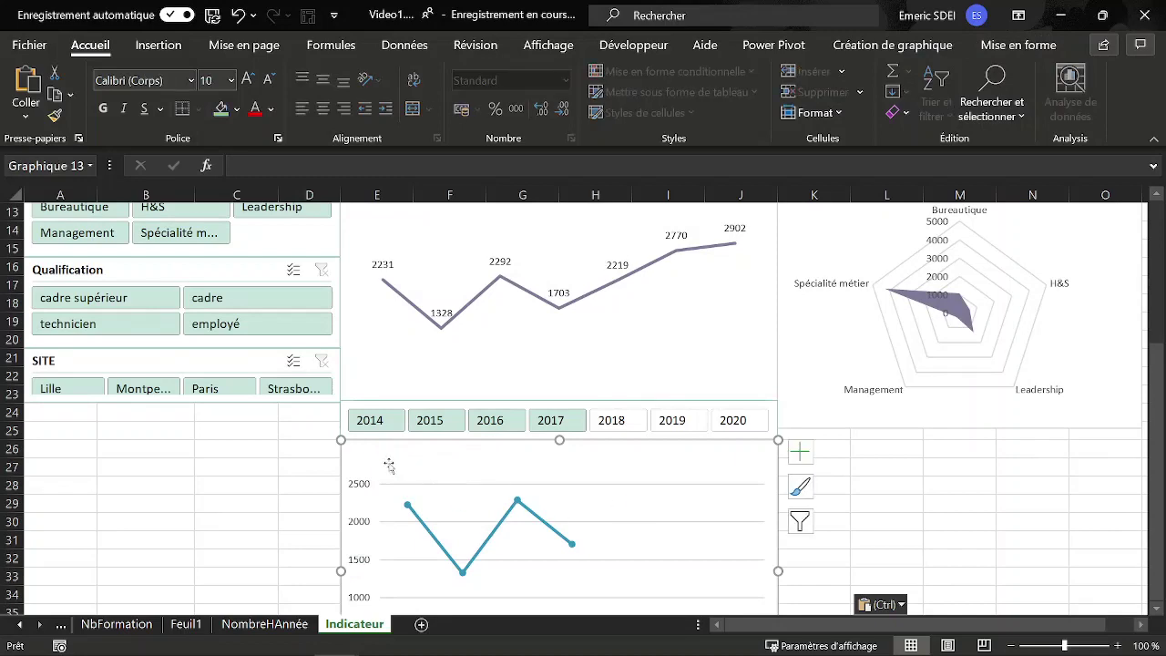
# Step: Try placing the pasted chart over the existing Nombre d'heure de formation chart and adjust its height to match
pyautogui.moveTo(386, 463); pyautogui.dragTo(388, 248)
pyautogui.scroll(3, 411, 435)
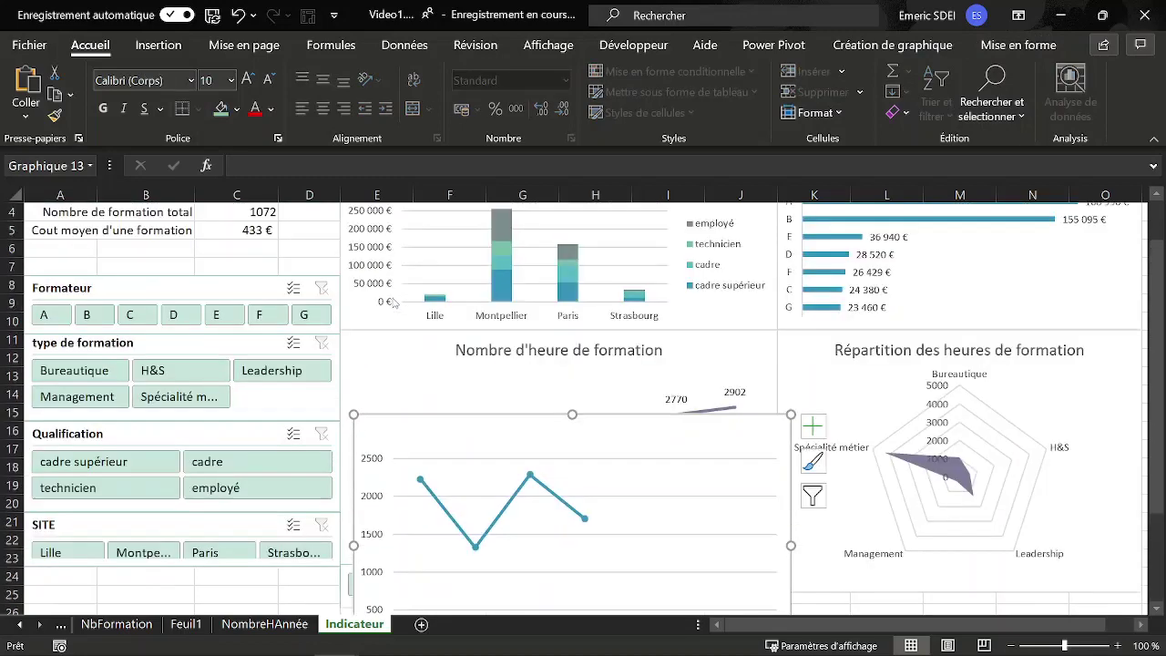
pyautogui.moveTo(411, 435); pyautogui.dragTo(403, 348)
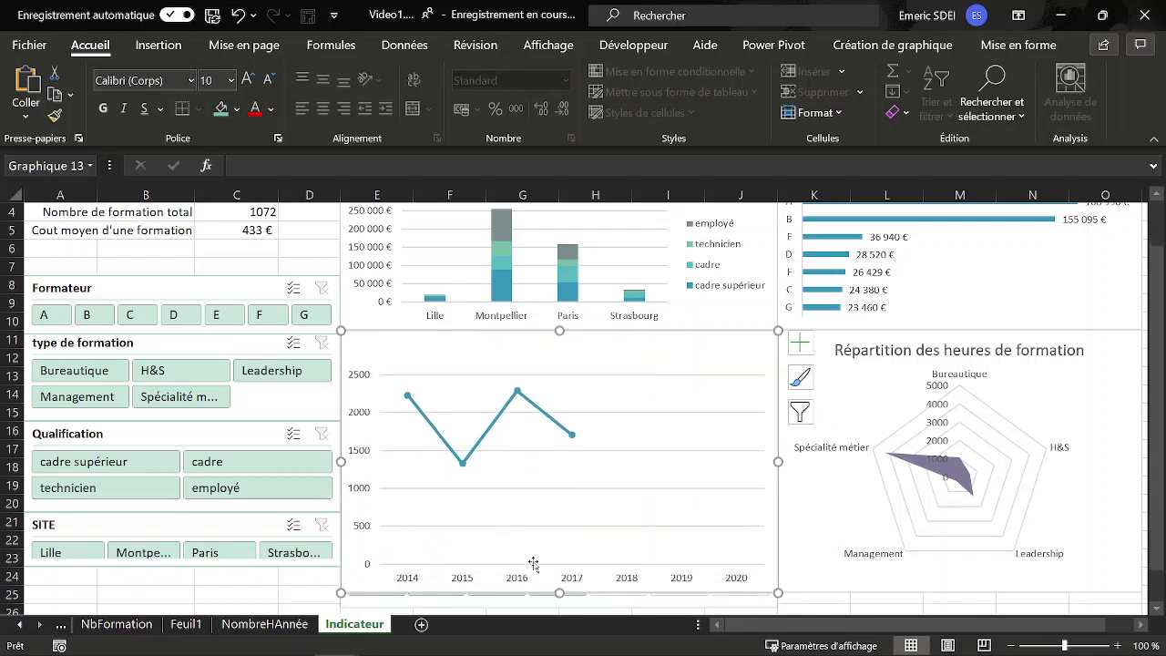
pyautogui.moveTo(560, 593); pyautogui.dragTo(551, 565)
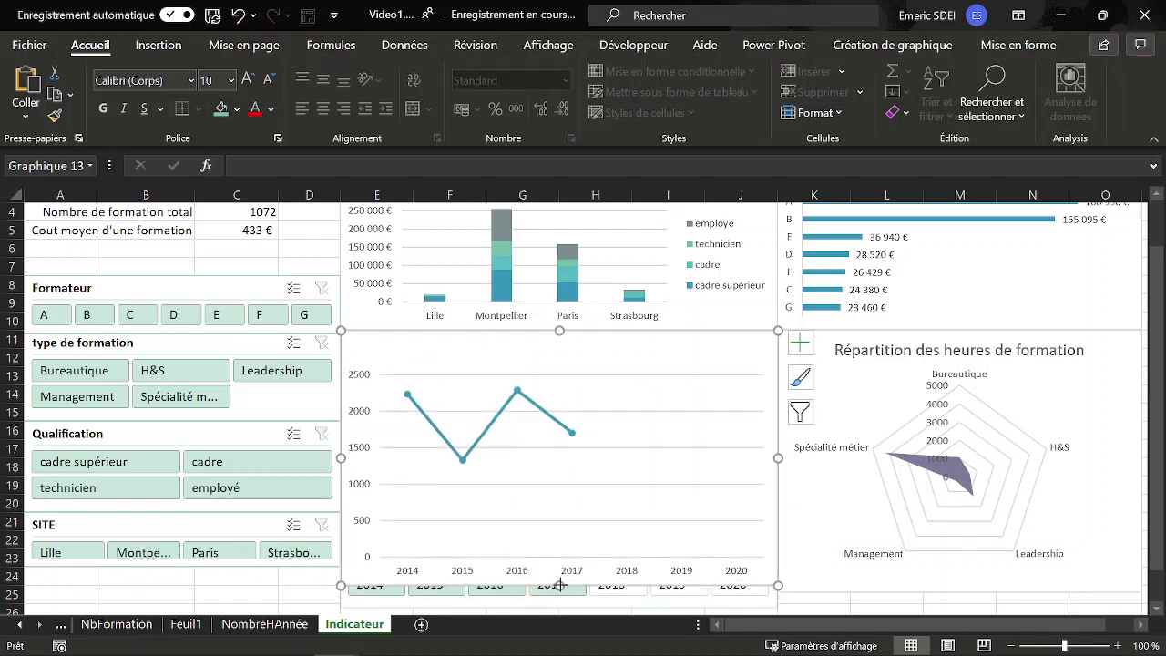
pyautogui.moveTo(559, 585); pyautogui.dragTo(560, 594)
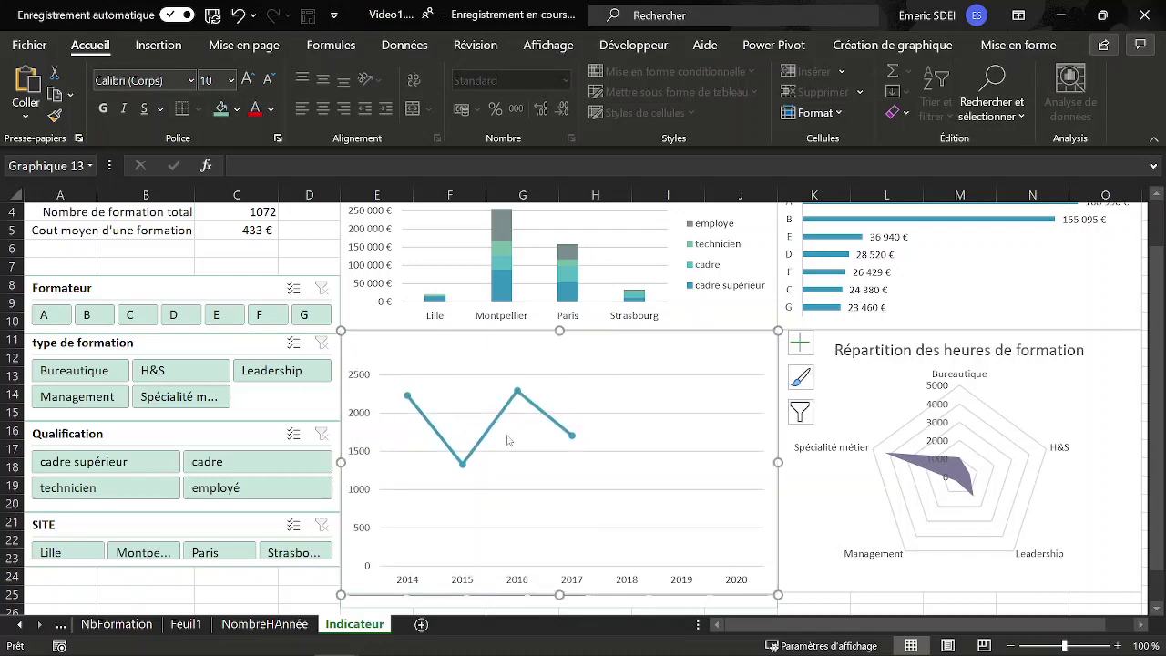
# Step: Move the pasted line chart directly below the year slicer, aligned with columns E to J
pyautogui.moveTo(403, 349); pyautogui.dragTo(399, 600)
pyautogui.scroll(-6, 438, 424)
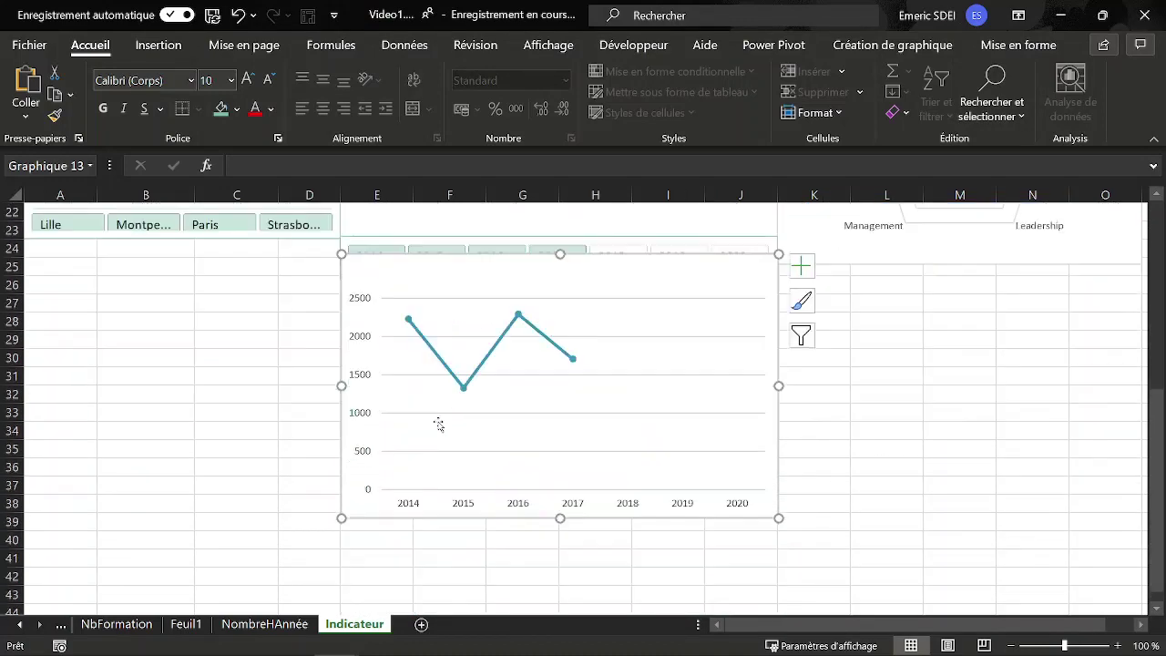
pyautogui.scroll(1, 464, 338)
pyautogui.moveTo(477, 325); pyautogui.dragTo(476, 345)
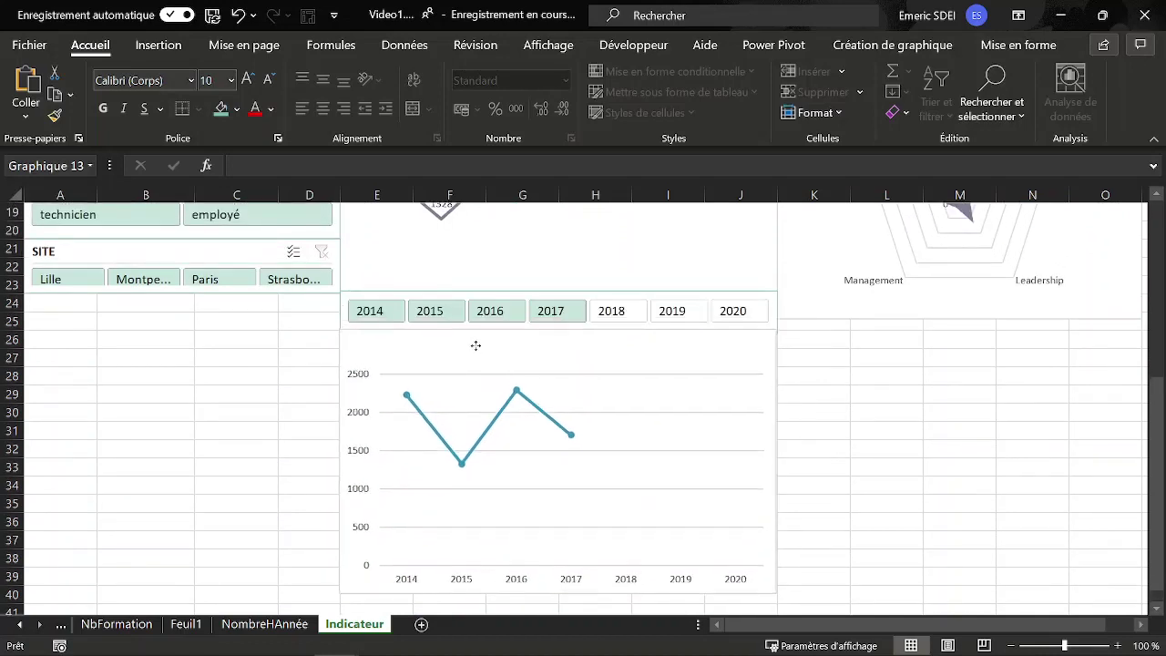
# Step: Filter the year slicer to 2018–2019 and then to 2016 alone, comparing the two hours line charts
pyautogui.click(611, 311)
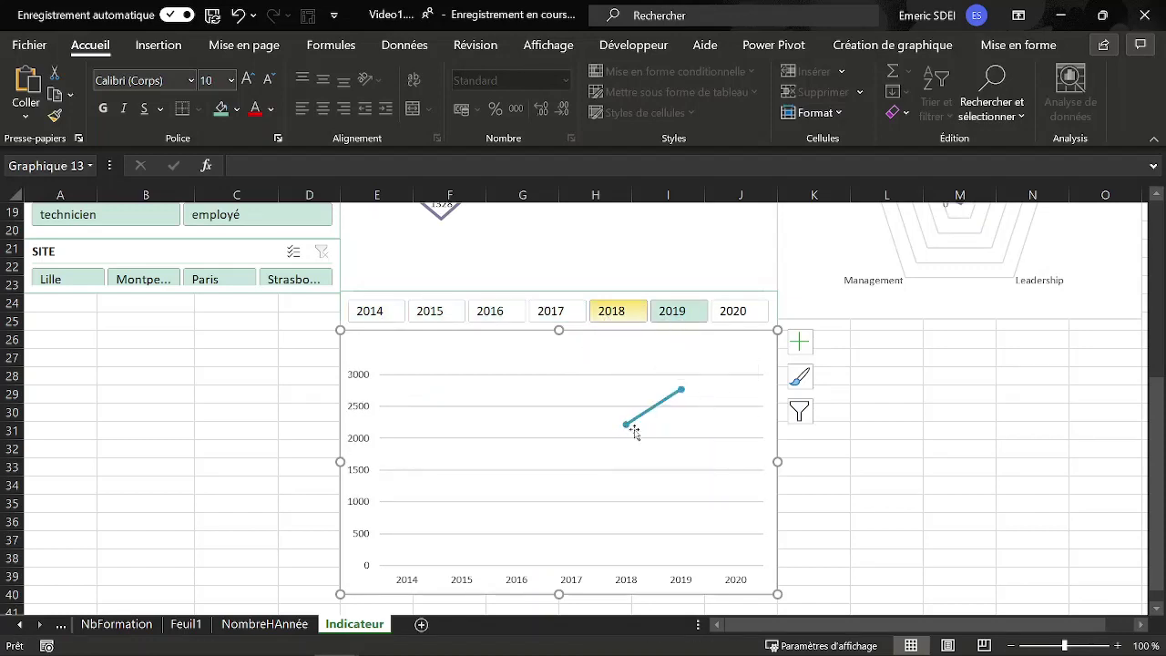
pyautogui.click(497, 313)
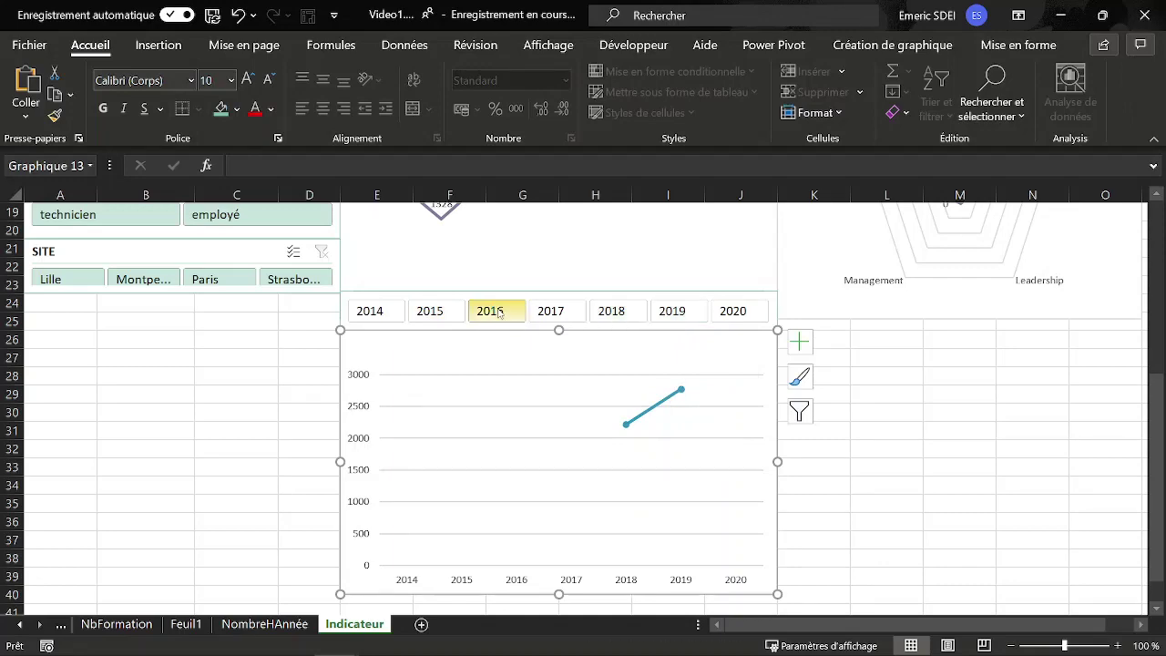
pyautogui.scroll(3, 586, 406)
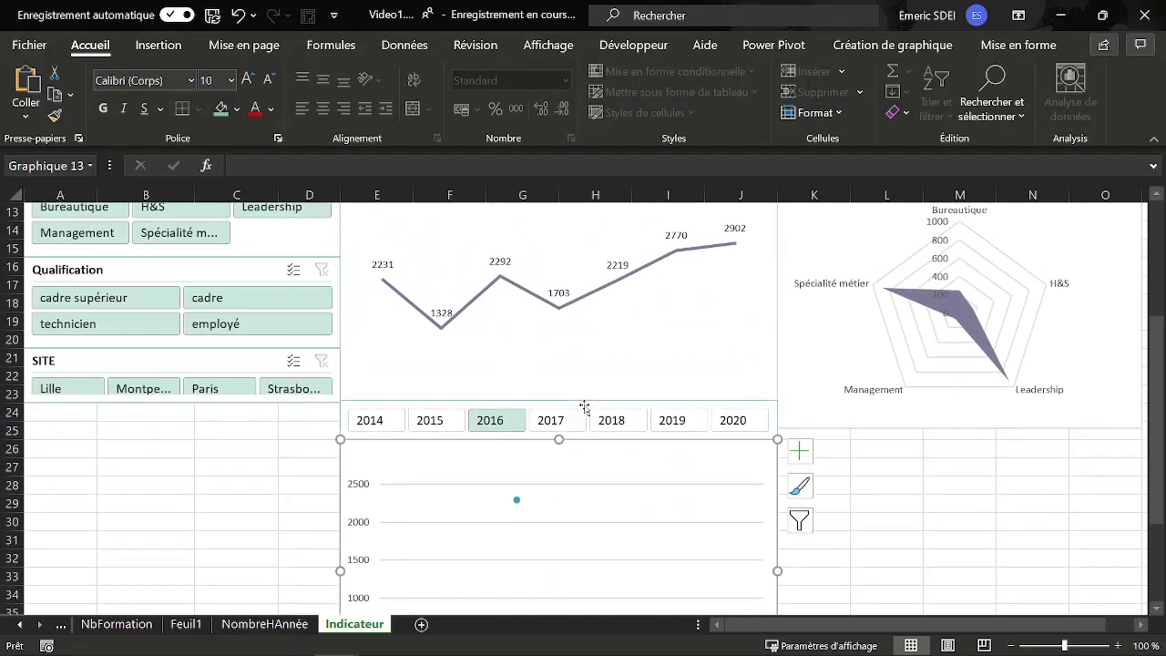
pyautogui.scroll(-2, 586, 408)
pyautogui.scroll(-1, 540, 464)
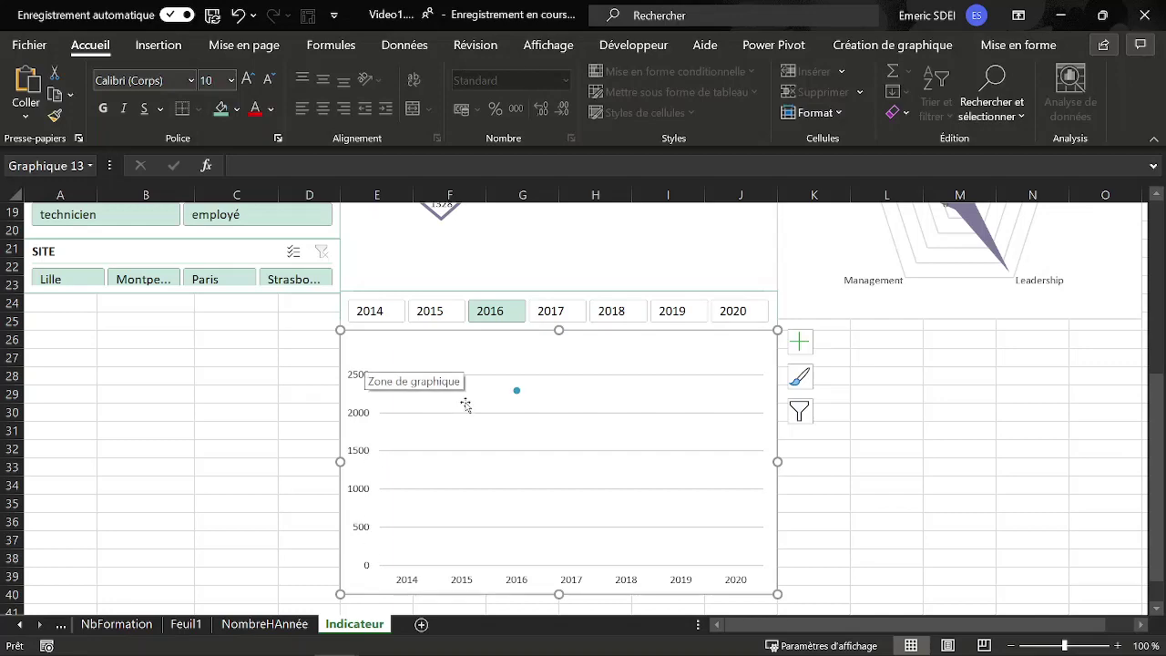
pyautogui.scroll(2, 519, 401)
pyautogui.scroll(-2, 511, 410)
pyautogui.scroll(2, 515, 403)
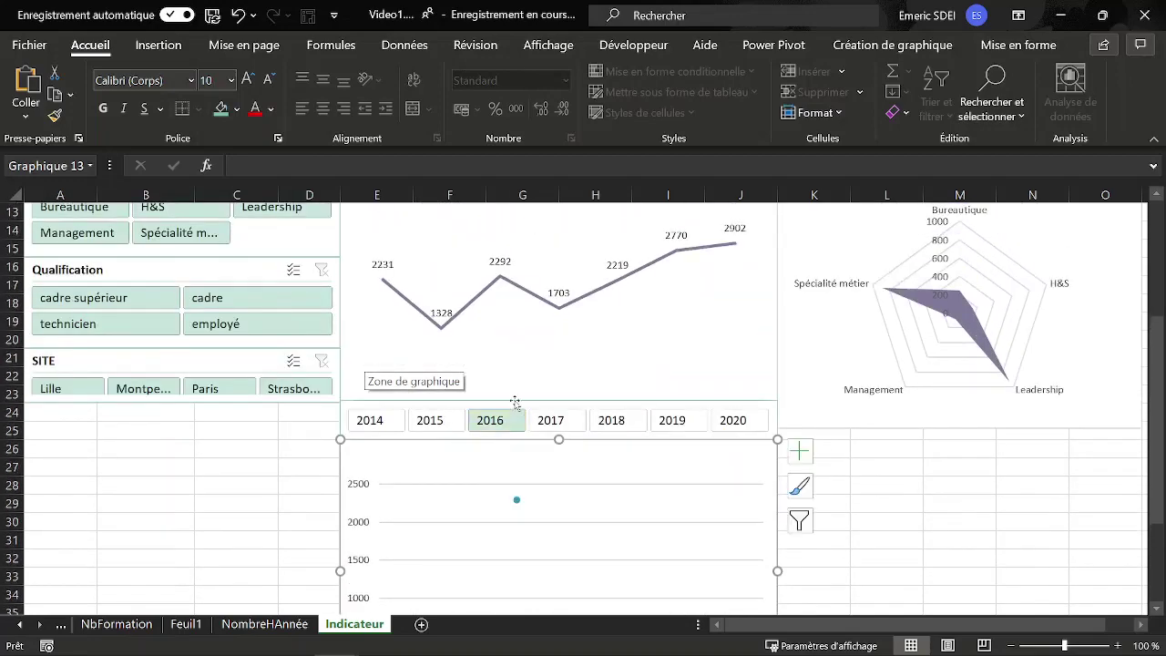
# Step: Select all years from 2014 to 2020 in the slicer, then narrow the selection to 2016 and 2017
pyautogui.moveTo(370, 422); pyautogui.dragTo(729, 427)
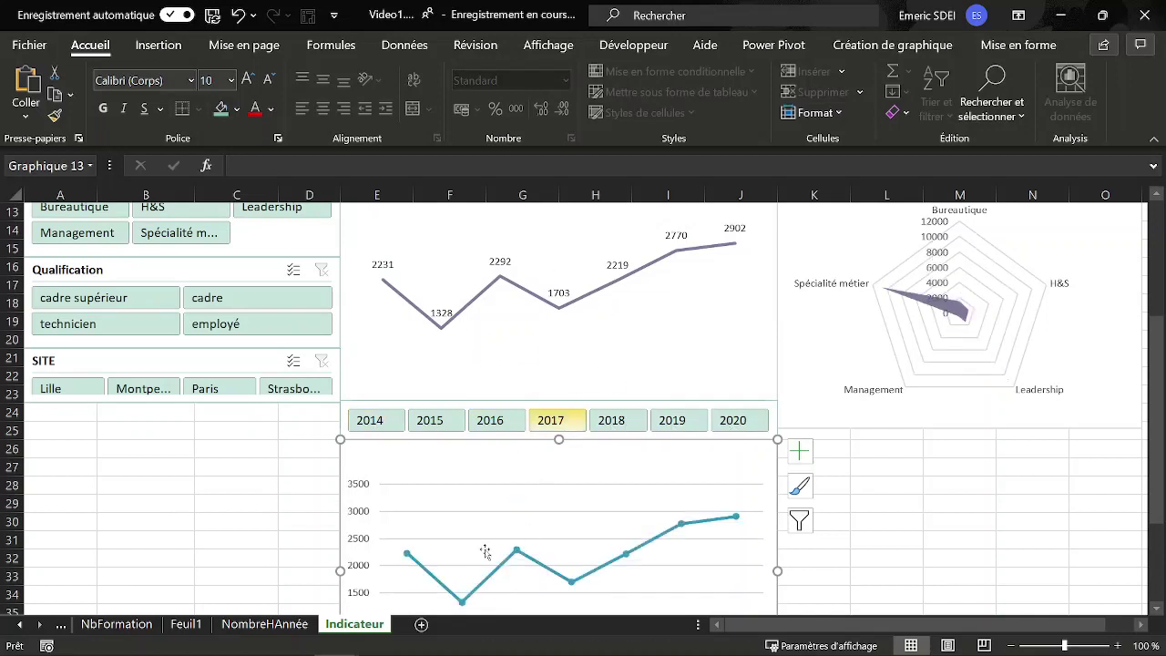
pyautogui.moveTo(525, 427); pyautogui.dragTo(511, 453)
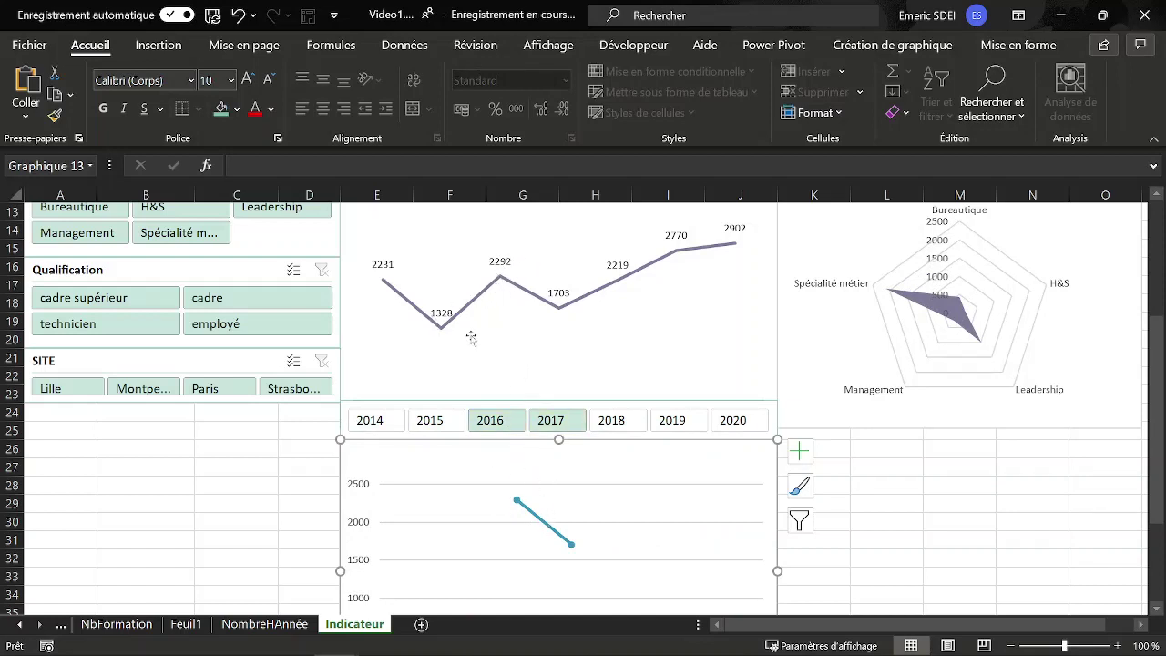
# Step: Enter =MAX(B:B) in cell L4 of the NombreHAnnée sheet to get the highest value of the unfiltered pivot
pyautogui.click(285, 627)
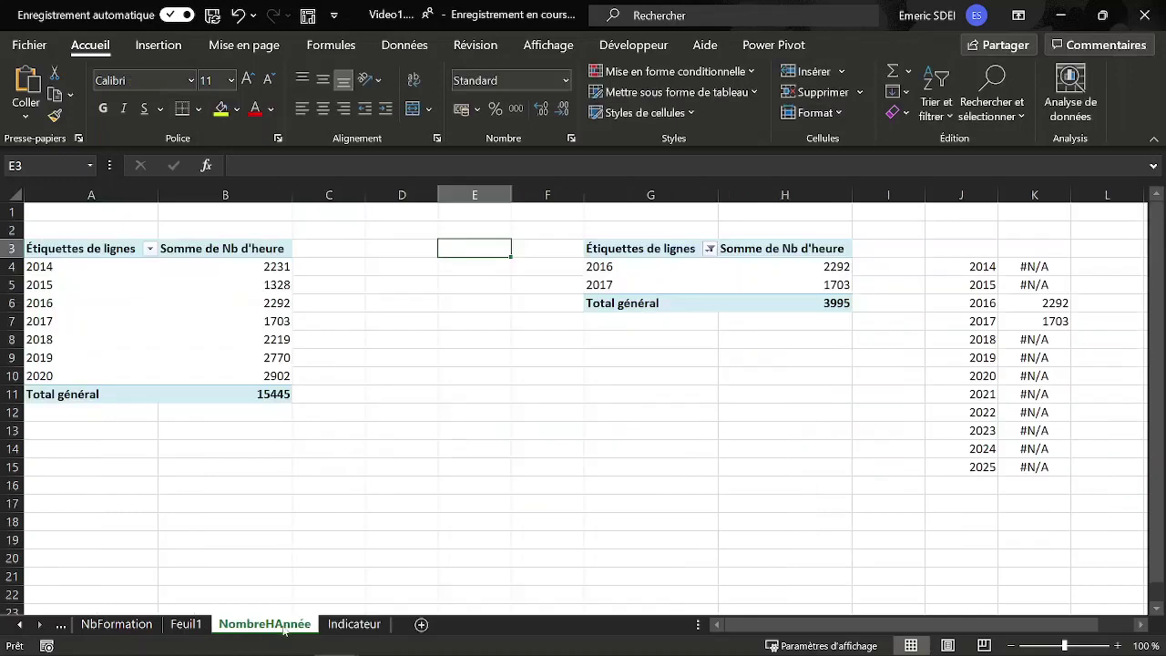
pyautogui.click(1107, 264)
pyautogui.hscroll(2, 1126, 267)
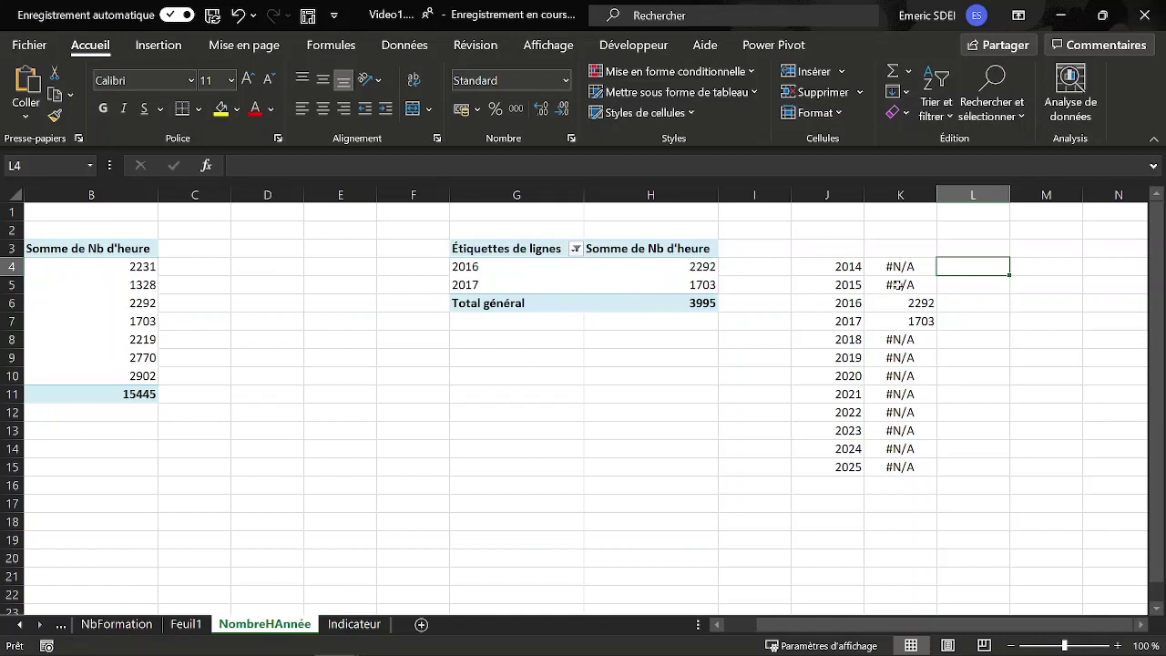
pyautogui.moveTo(107, 274); pyautogui.dragTo(109, 339)
pyautogui.click(984, 266)
pyautogui.write('=max')
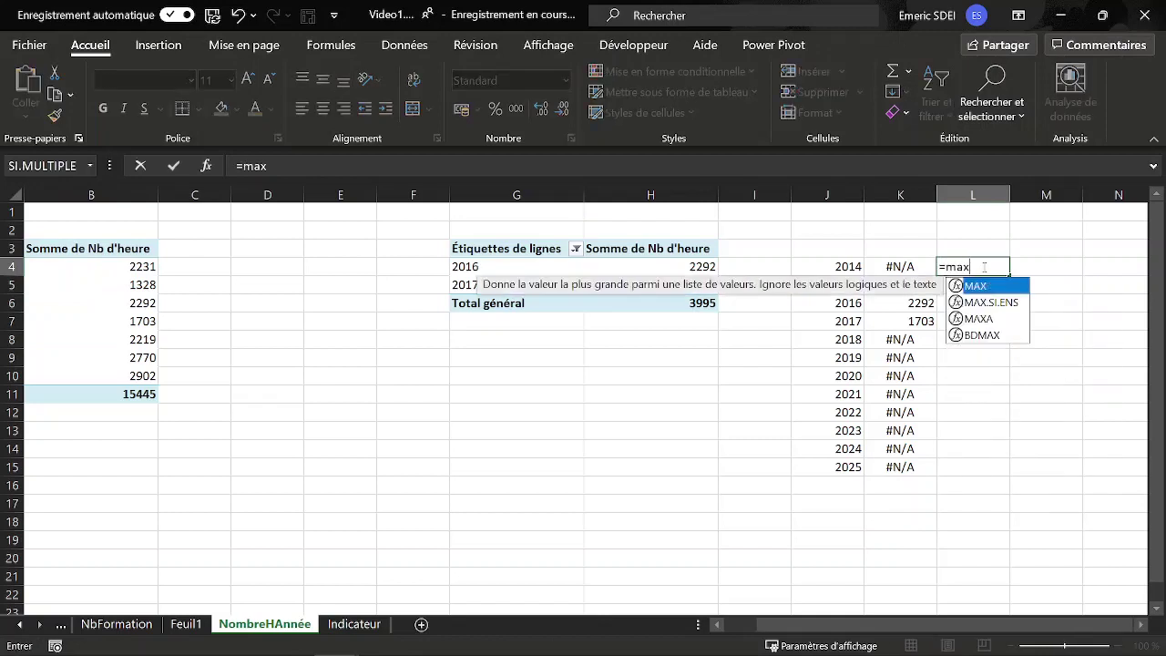
pyautogui.press('Tab')
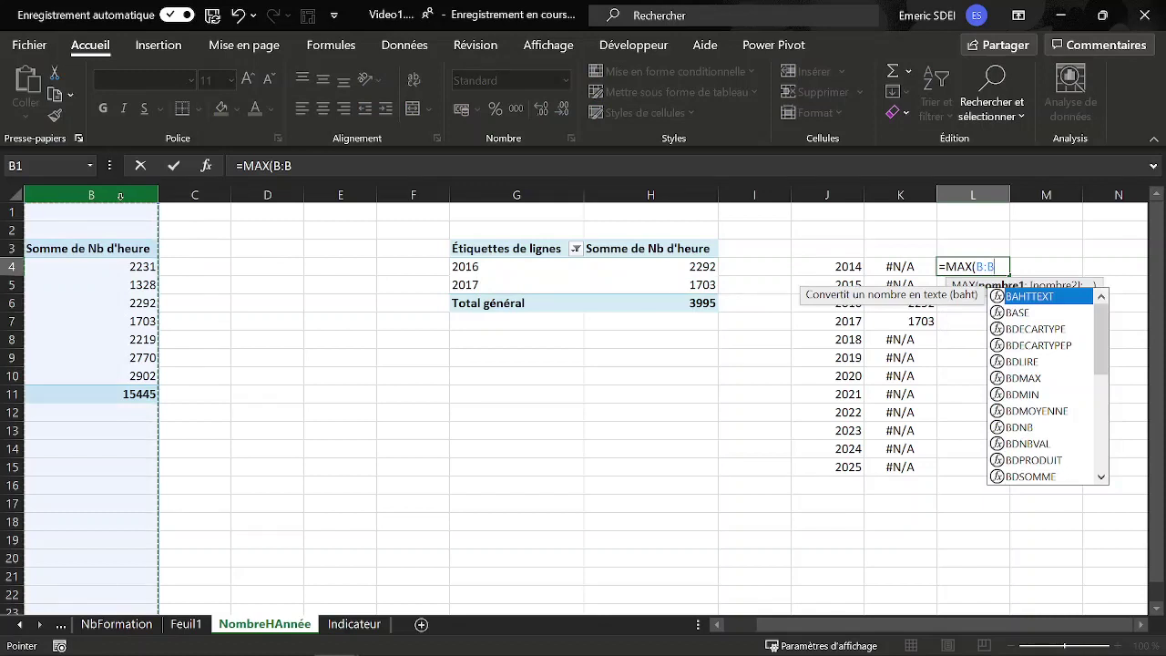
pyautogui.press('Return')
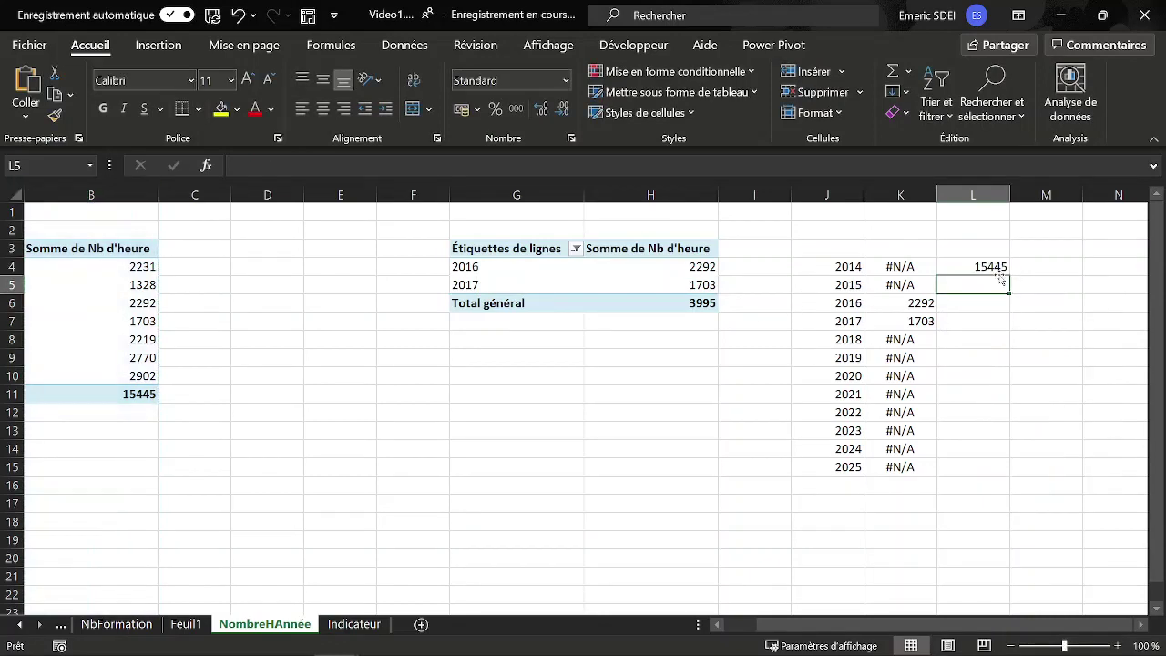
# Step: Turn off the grand totals of the unfiltered pivot table in column B
pyautogui.click(138, 392)
pyautogui.click(121, 326)
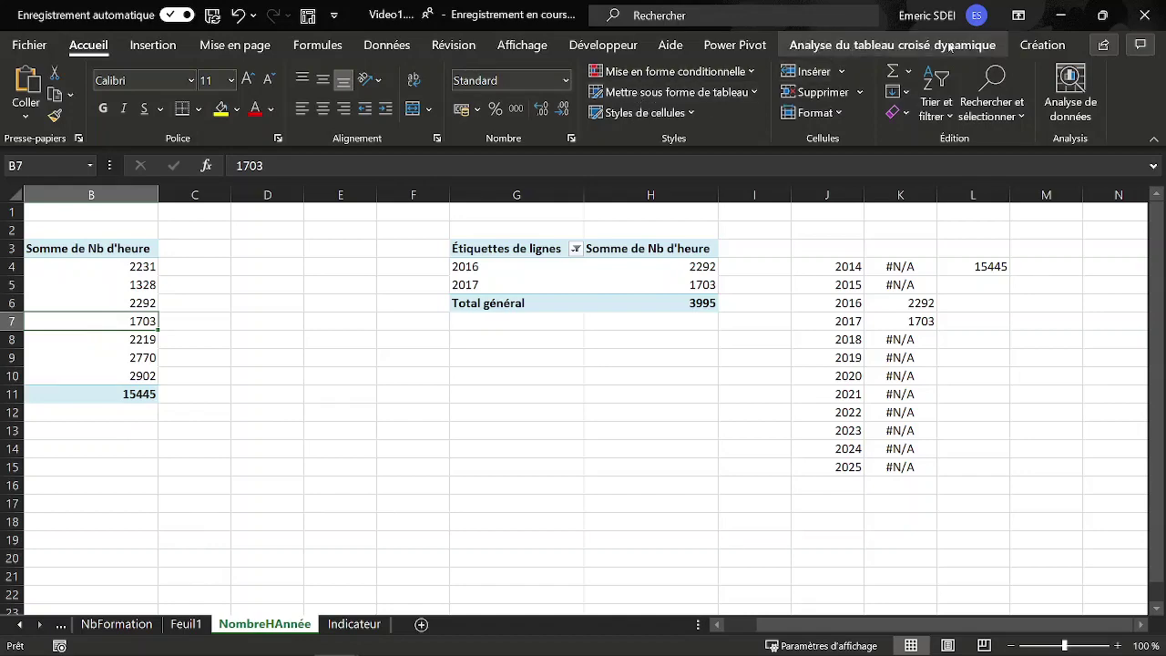
pyautogui.click(1043, 44)
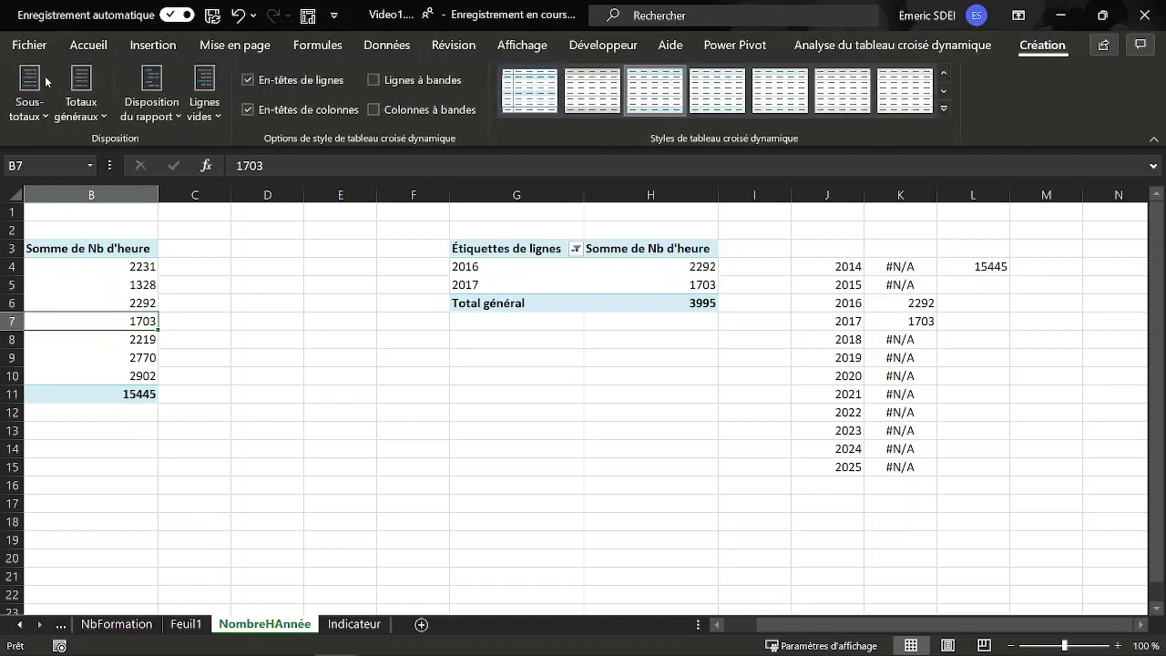
pyautogui.click(84, 107)
pyautogui.click(109, 153)
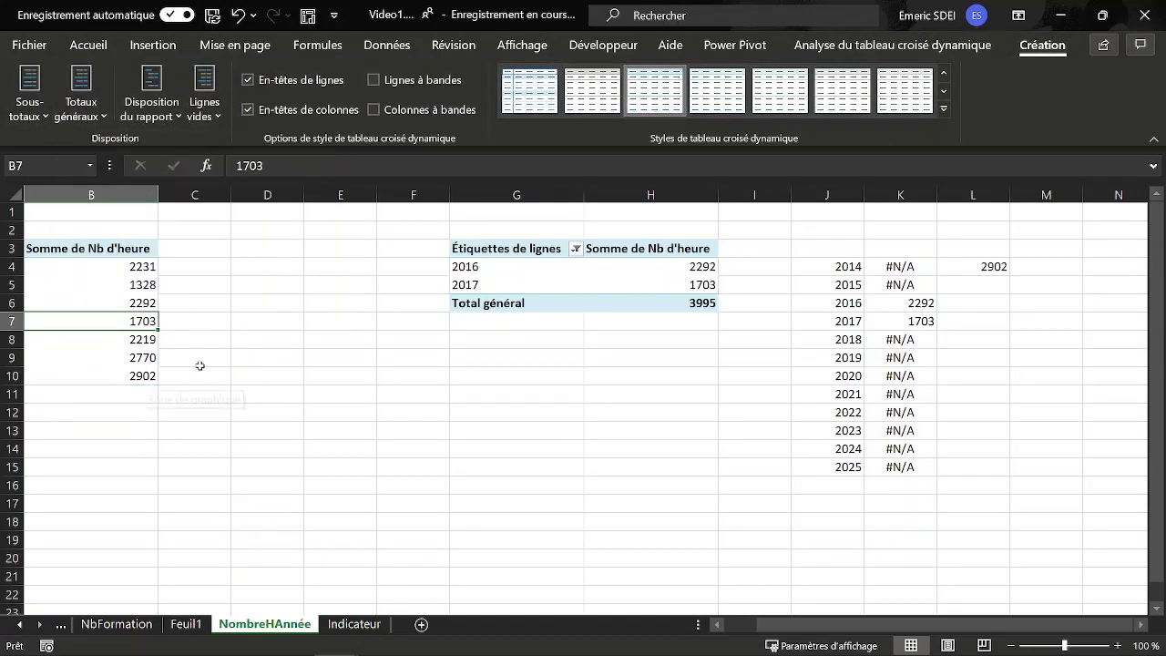
# Step: Enter =MIN(B:B) in cell L5 to get the lowest yearly hours of the unfiltered pivot
pyautogui.click(969, 287)
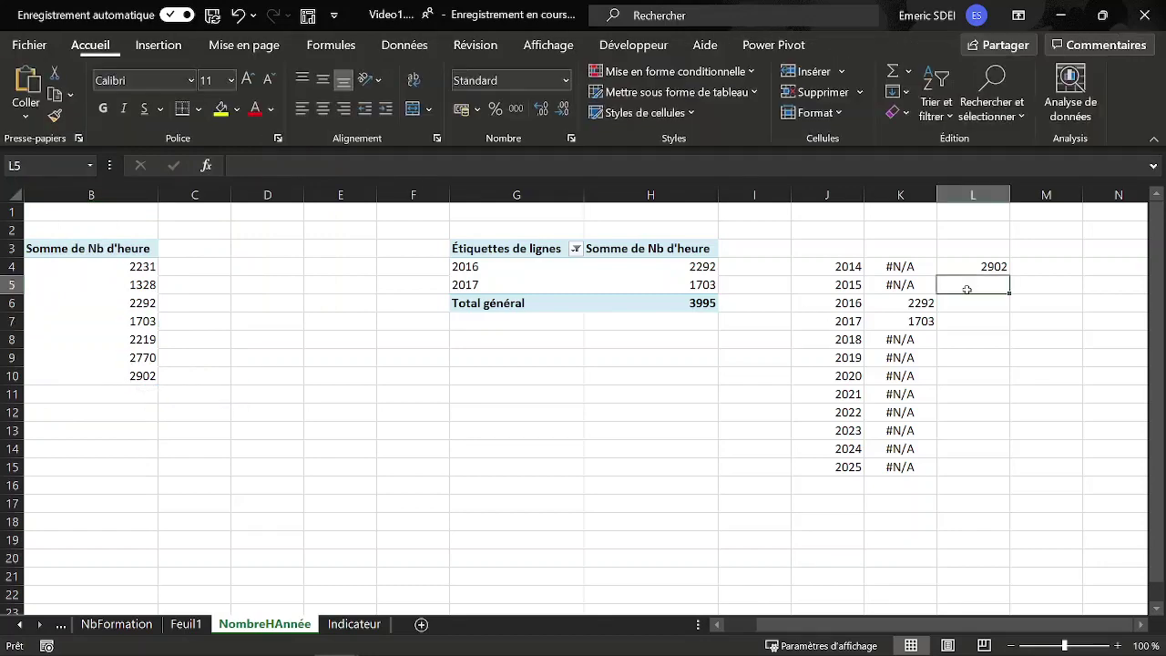
pyautogui.write('=min')
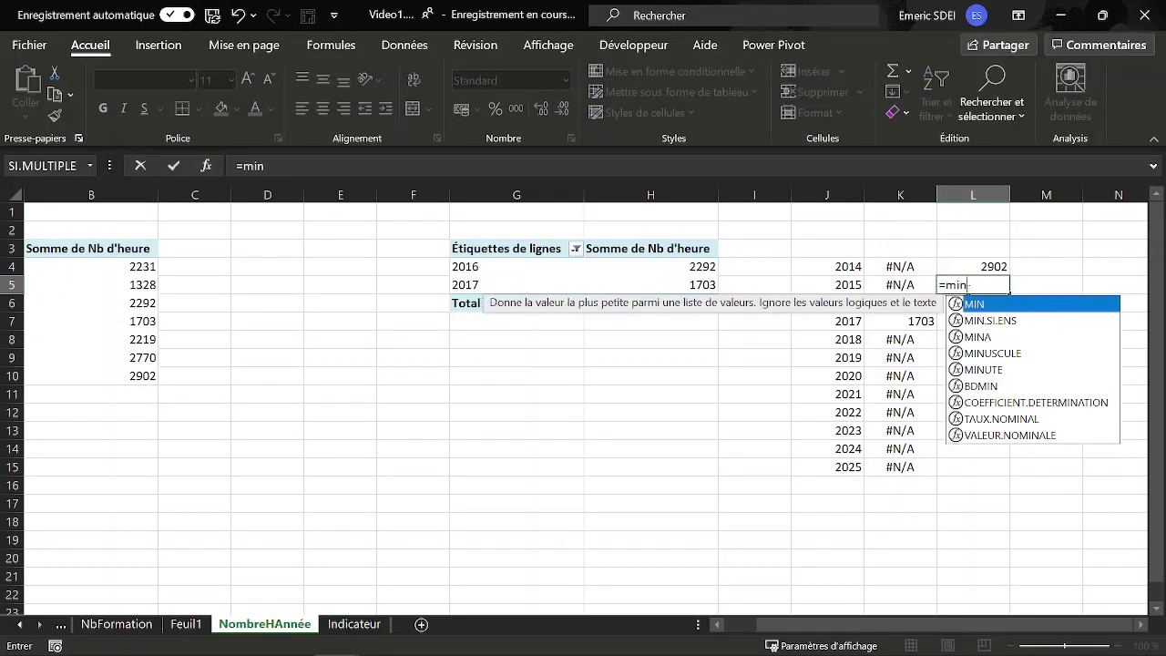
pyautogui.press('Tab')
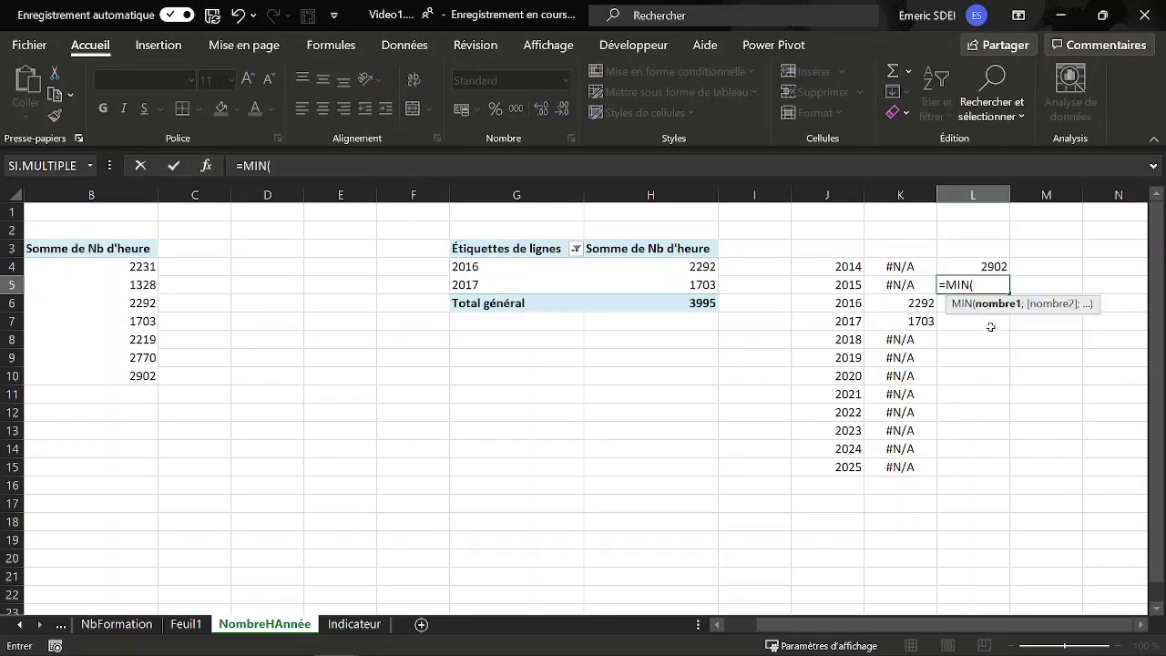
pyautogui.click(104, 193)
pyautogui.press('Return')
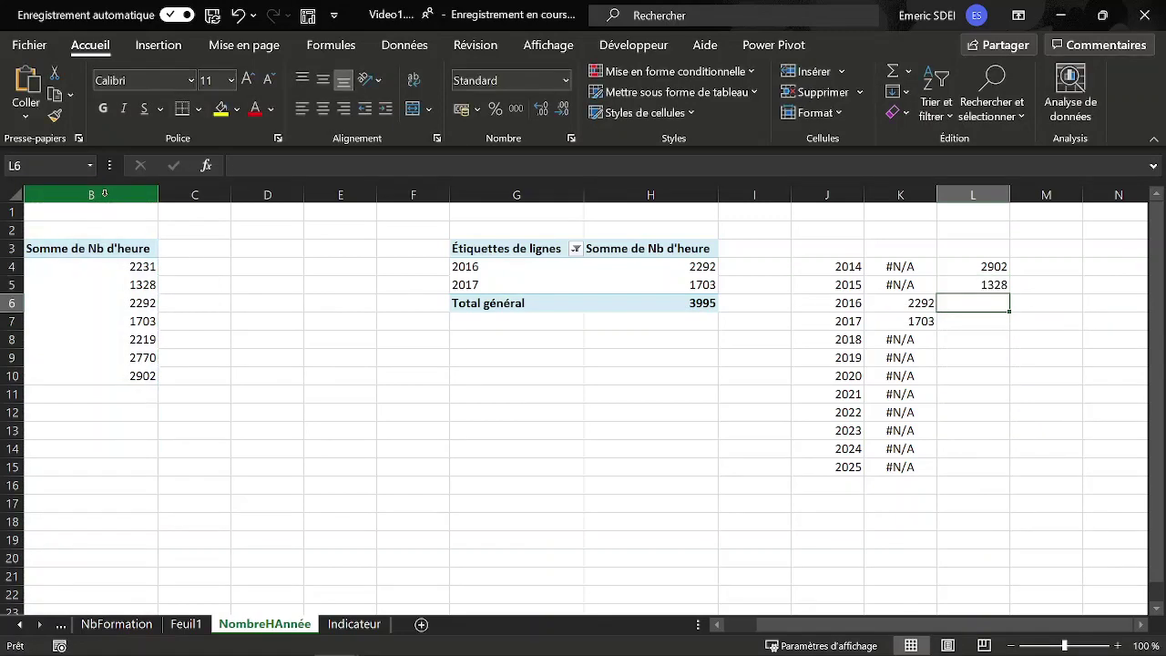
pyautogui.press('Up')
# Step: Cut the year-filtered line chart from the Indicateur sheet and paste it below the pivot tables on the NombreHAnnée sheet
pyautogui.click(353, 626)
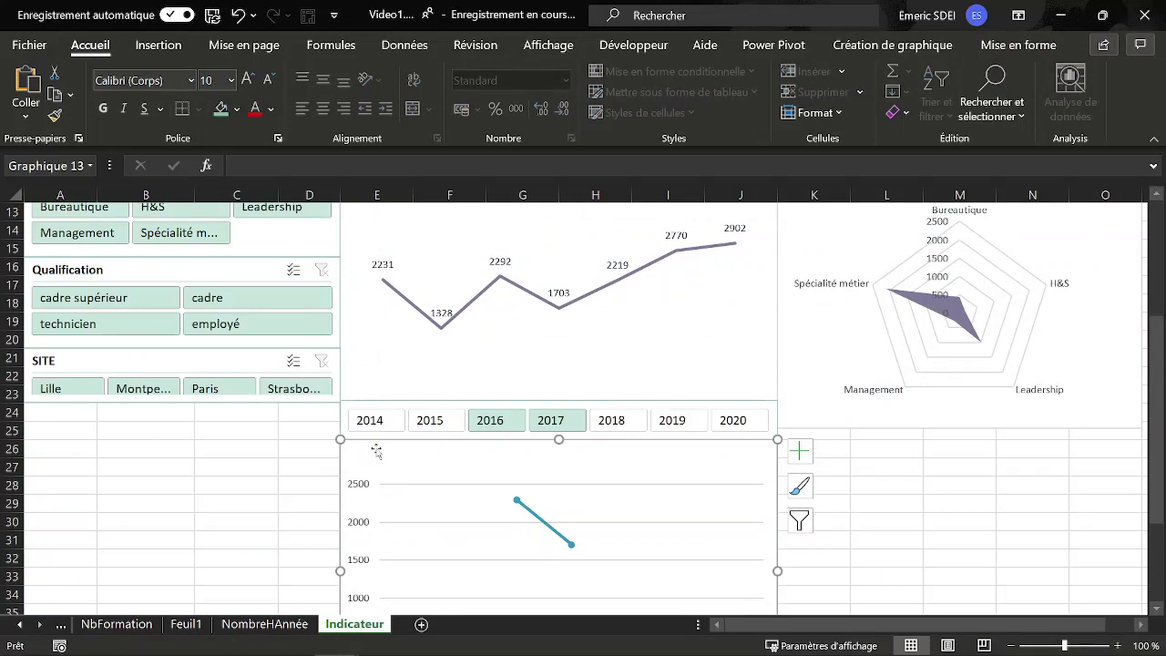
pyautogui.hotkey('ctrl', 'x')
pyautogui.click(264, 624)
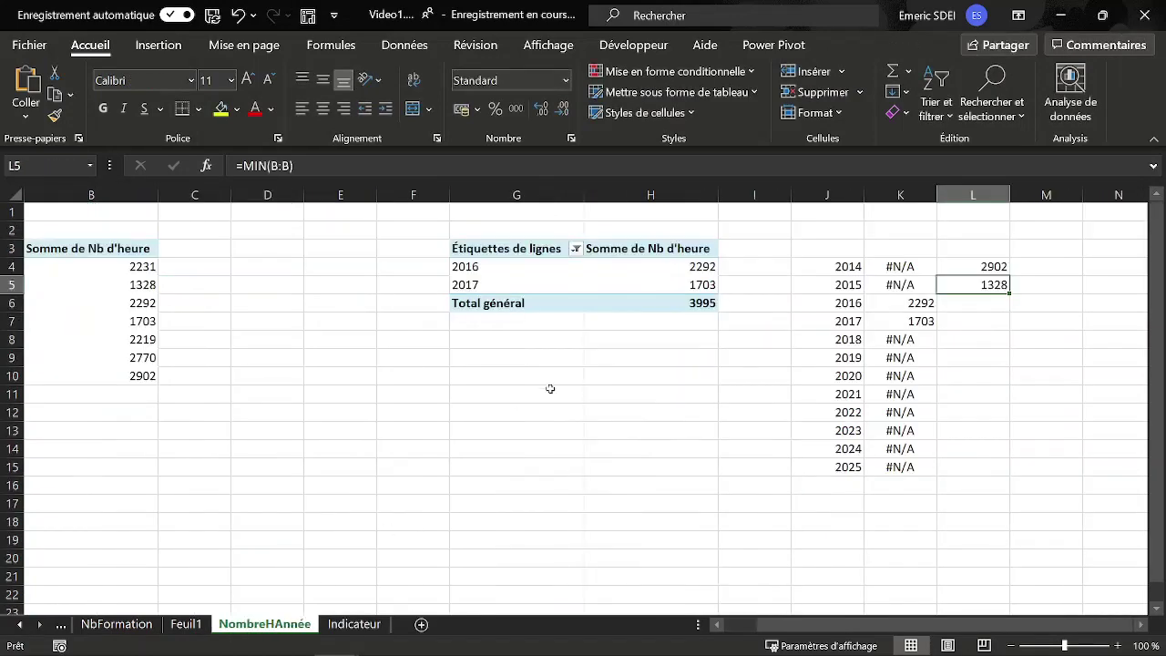
pyautogui.click(451, 350)
pyautogui.hotkey('ctrl', 'v')
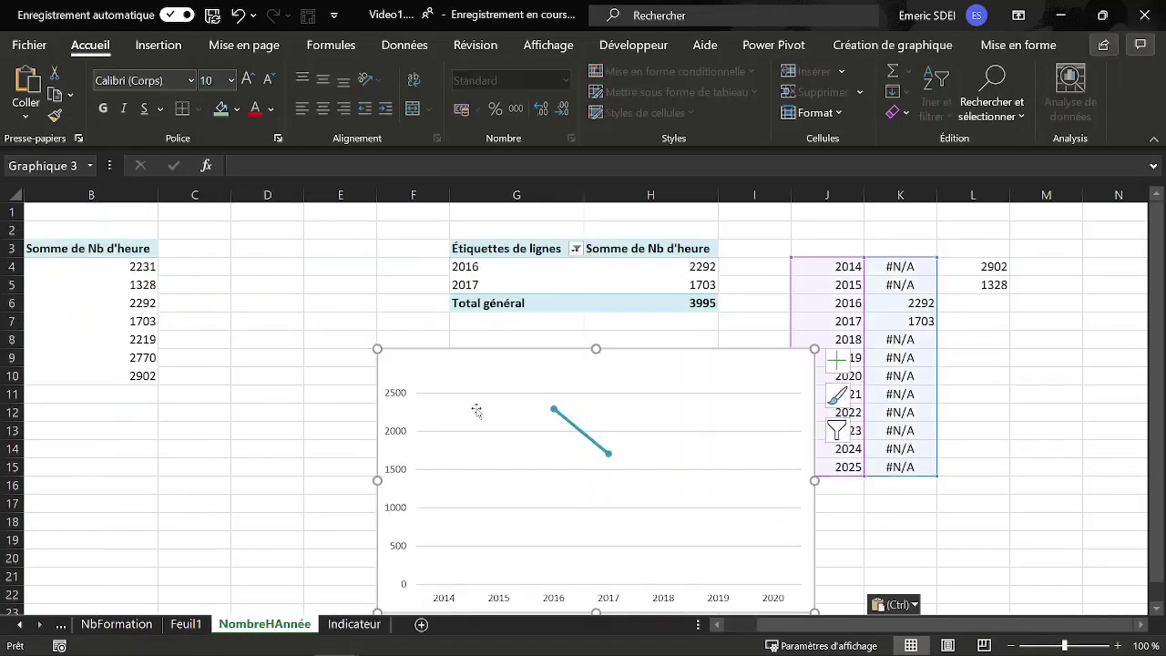
# Step: Add a series named Max-Min to the line chart's data source, using cells L4:L5 as its values
pyautogui.rightClick(477, 411)
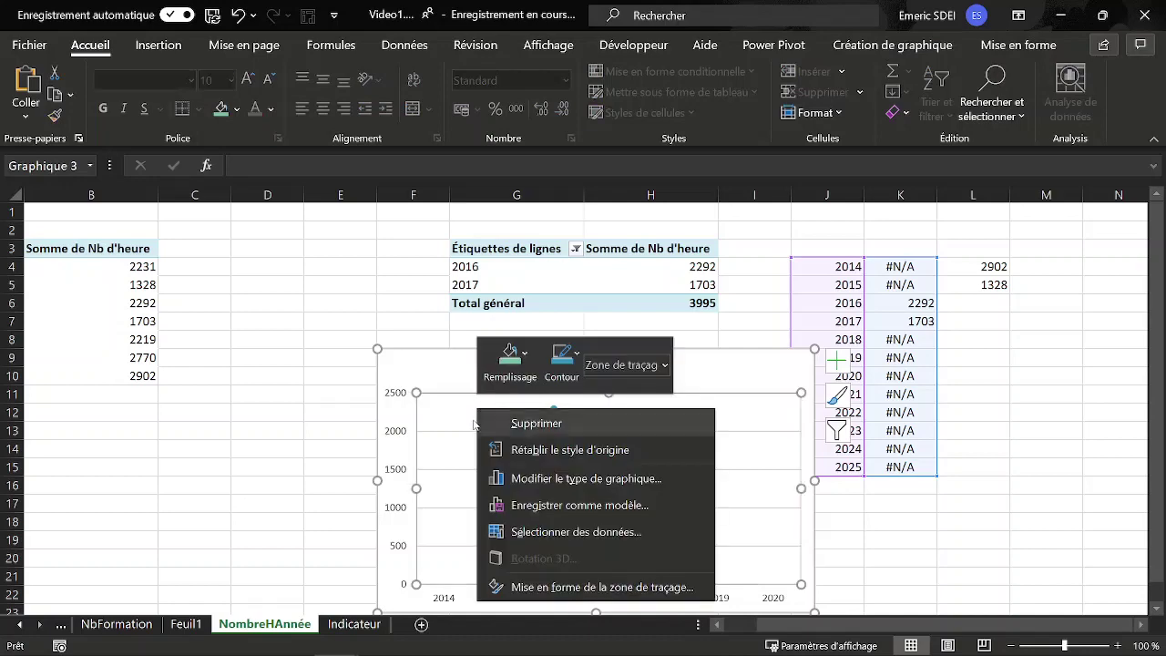
pyautogui.click(550, 533)
pyautogui.click(320, 301)
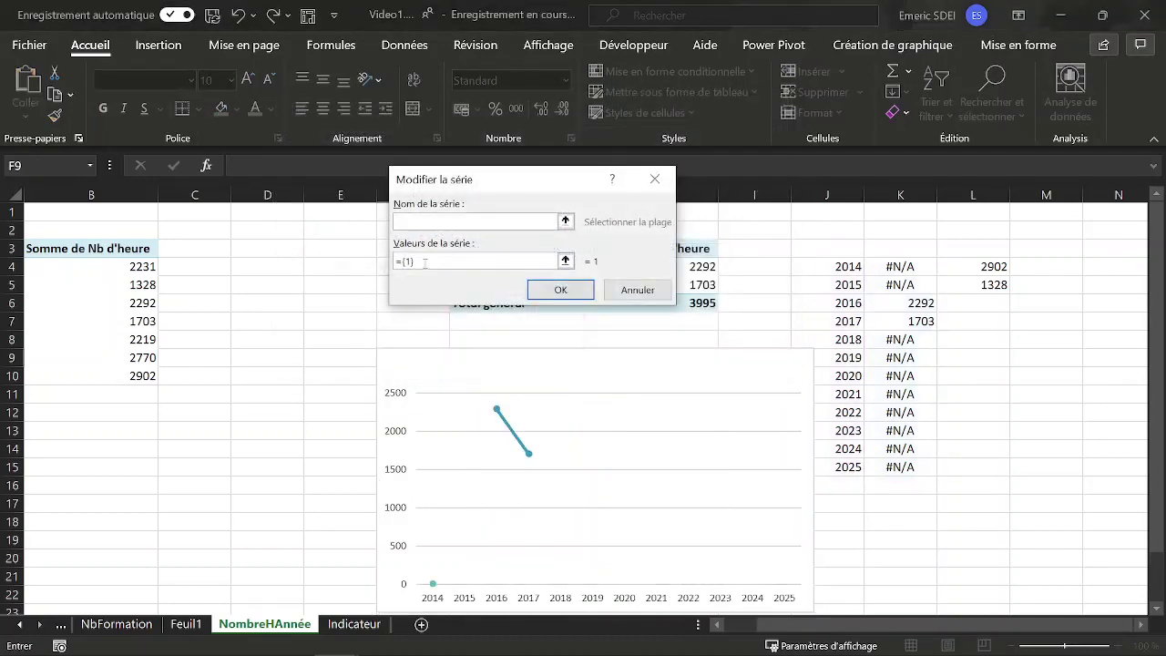
pyautogui.write('Max-Min')
pyautogui.moveTo(478, 259); pyautogui.dragTo(394, 262)
pyautogui.press('BackSpace')
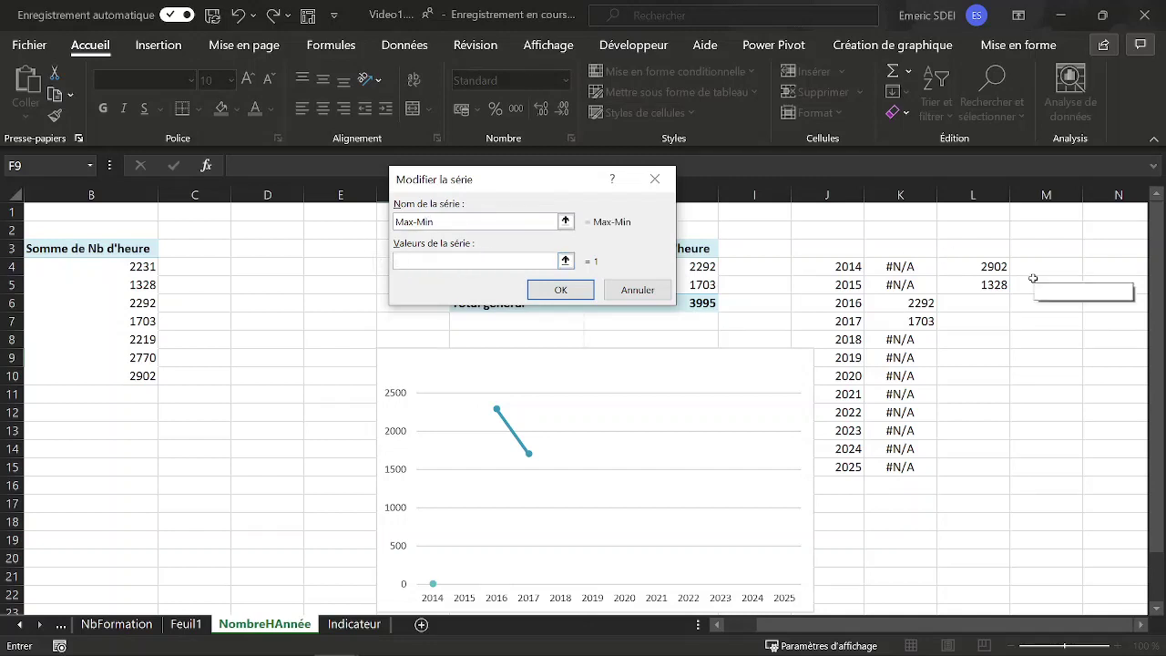
pyautogui.moveTo(989, 267); pyautogui.dragTo(989, 287)
pyautogui.click(560, 290)
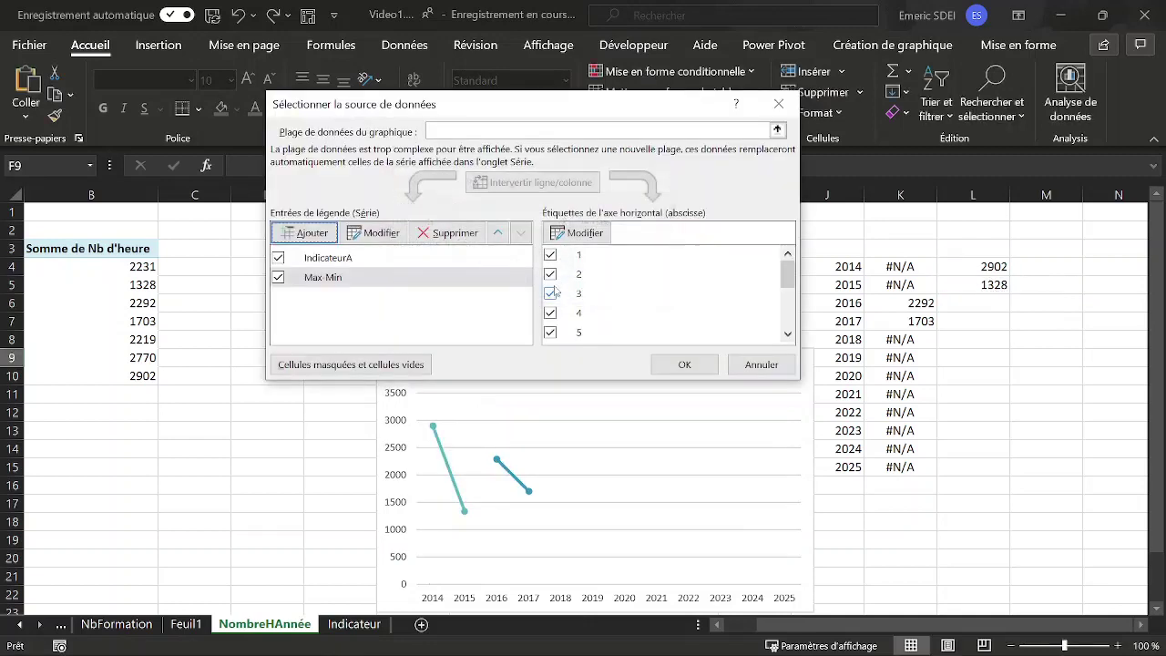
# Step: Set the horizontal axis labels of the Max-Min series to the years in J4:J15
pyautogui.click(586, 234)
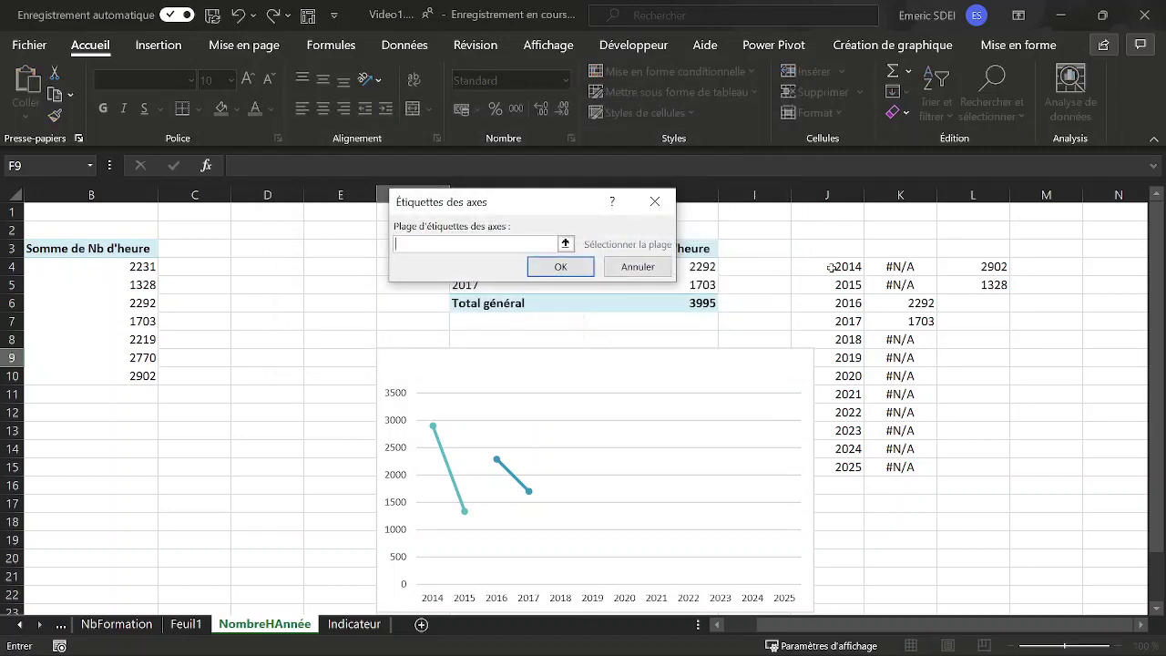
pyautogui.moveTo(831, 267); pyautogui.dragTo(848, 470)
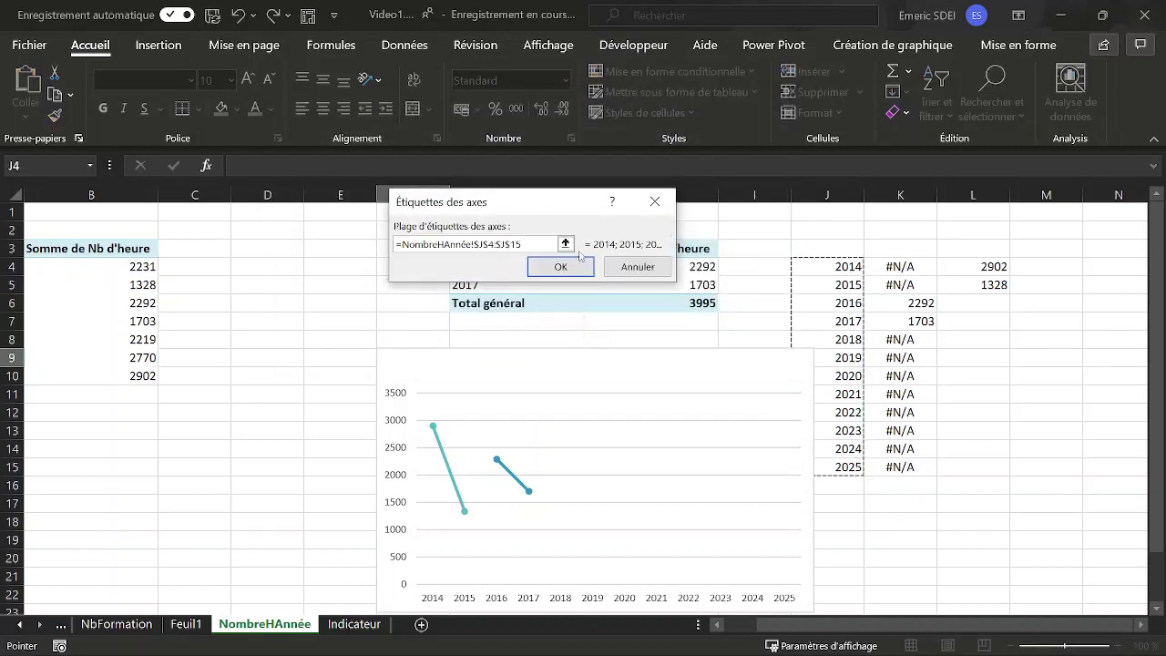
pyautogui.click(579, 259)
# Step: Exclude the years 2021 to 2025 from the chart's horizontal axis and apply the data source changes
pyautogui.scroll(-3, 790, 335)
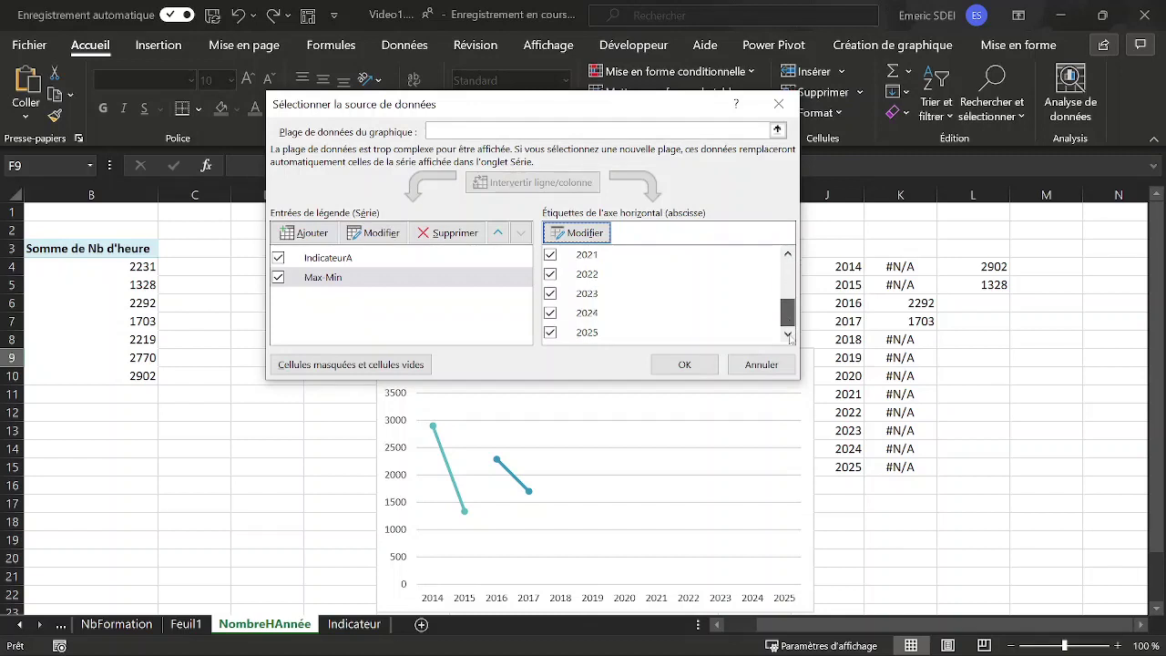
pyautogui.click(550, 332)
pyautogui.click(550, 312)
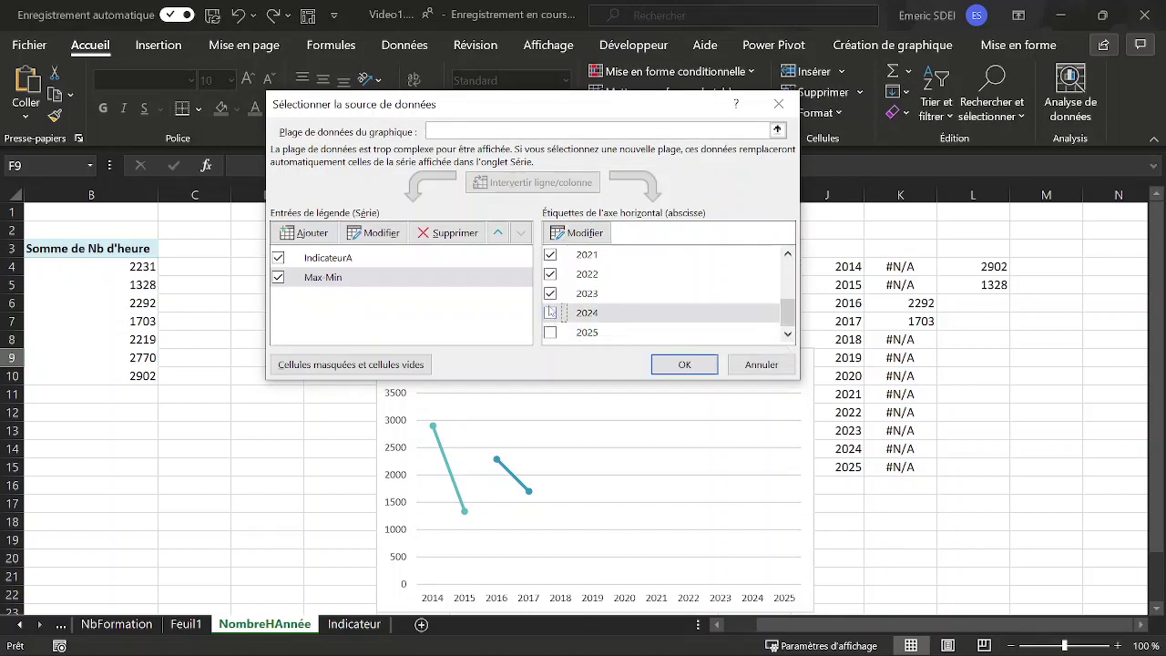
pyautogui.click(551, 293)
pyautogui.click(551, 274)
pyautogui.click(551, 255)
pyautogui.scroll(1, 604, 308)
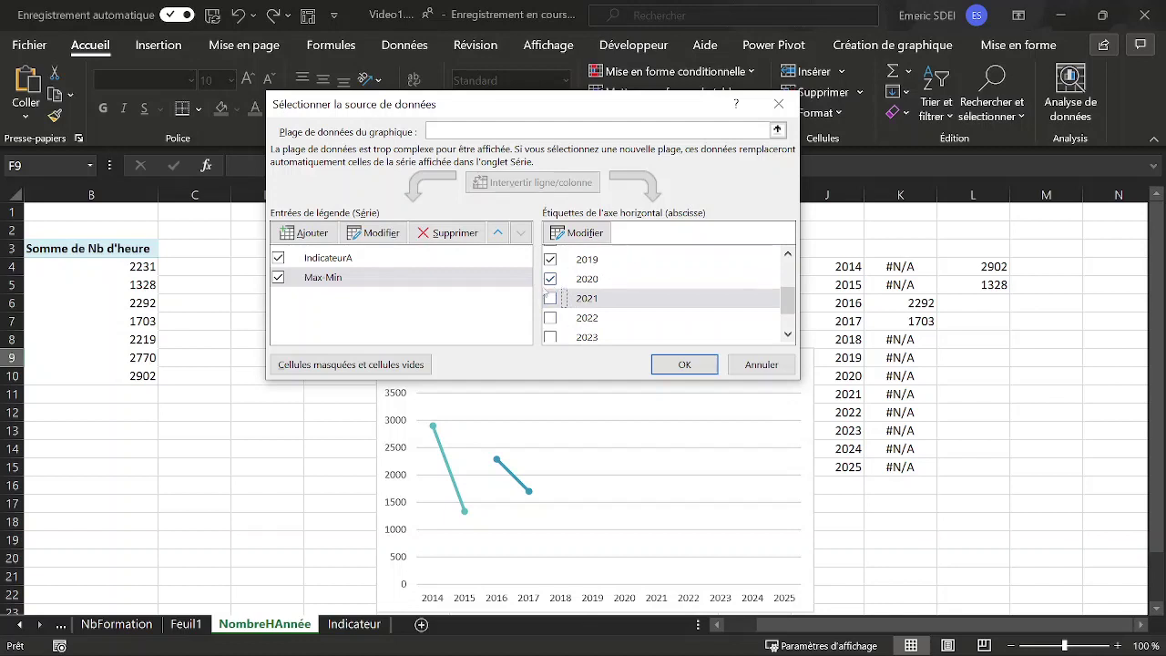
pyautogui.click(685, 366)
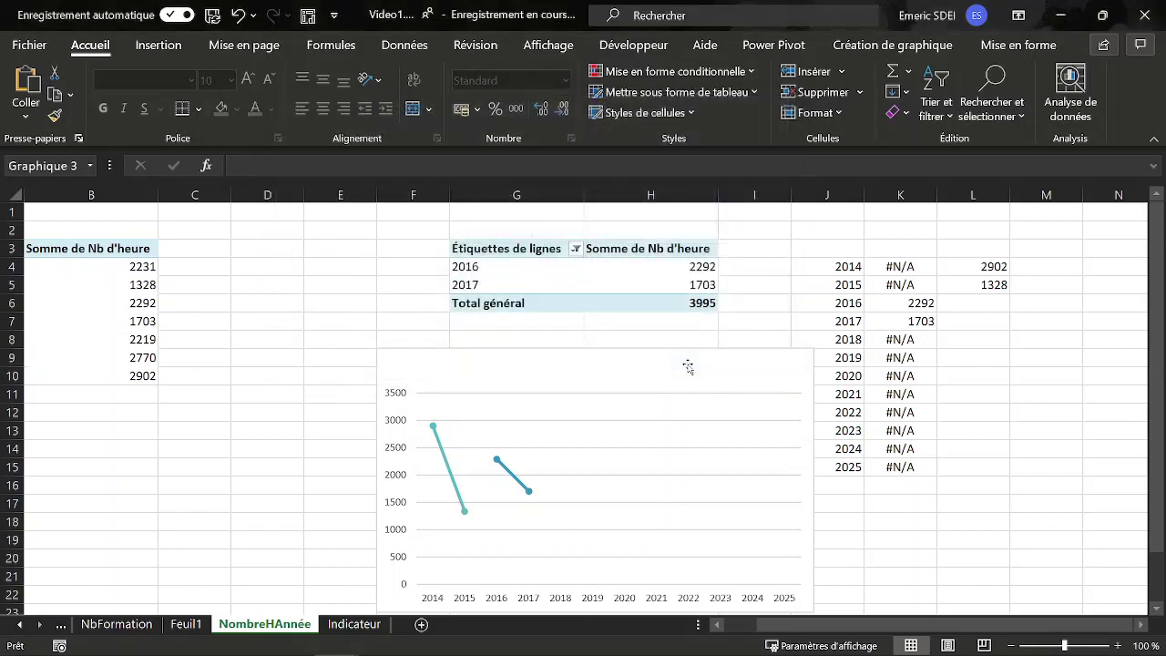
# Step: Cut the updated line chart and paste it back below the year slicer on the Indicateur sheet
pyautogui.click(439, 358)
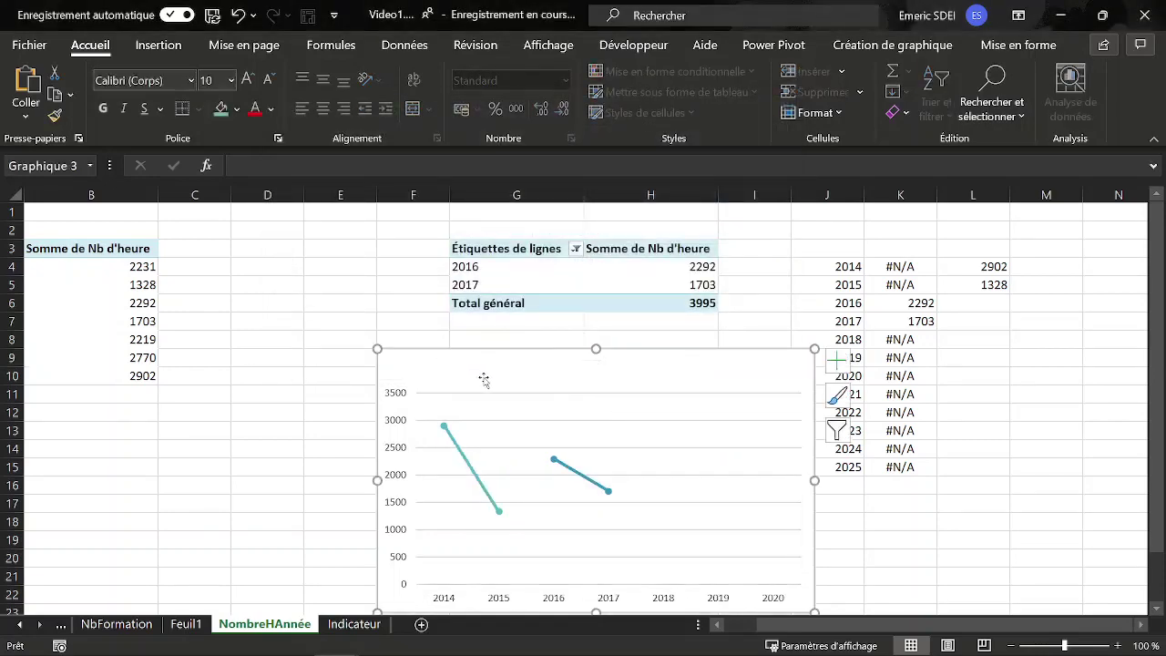
pyautogui.press('Delete')
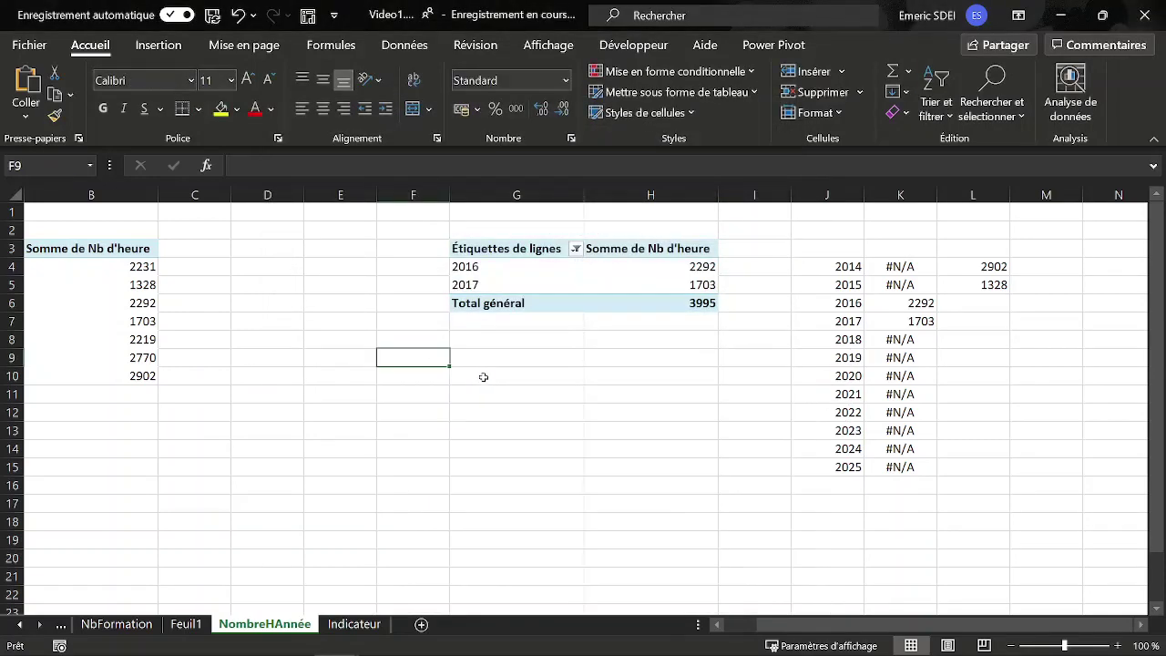
pyautogui.click(366, 623)
pyautogui.hotkey('ctrl', 'v')
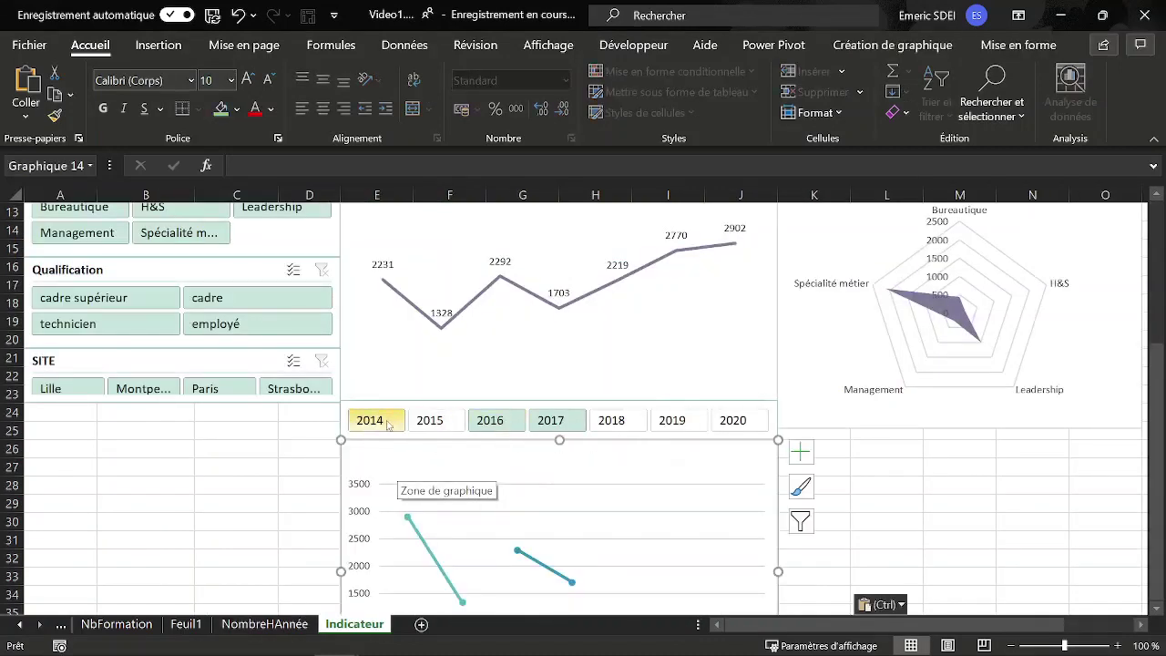
# Step: Filter the year slicer to single years from 2014 to 2017, then select all years from 2014 to 2020 to check the chart
pyautogui.click(387, 426)
pyautogui.click(436, 424)
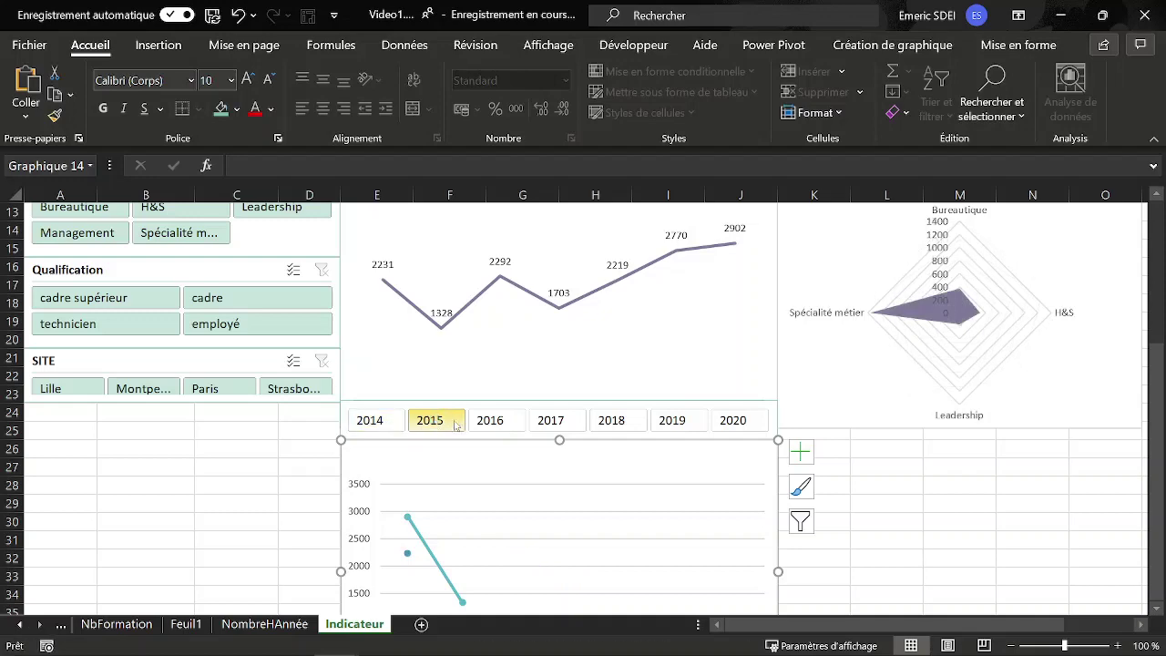
pyautogui.click(485, 421)
pyautogui.click(550, 420)
pyautogui.scroll(-1, 511, 429)
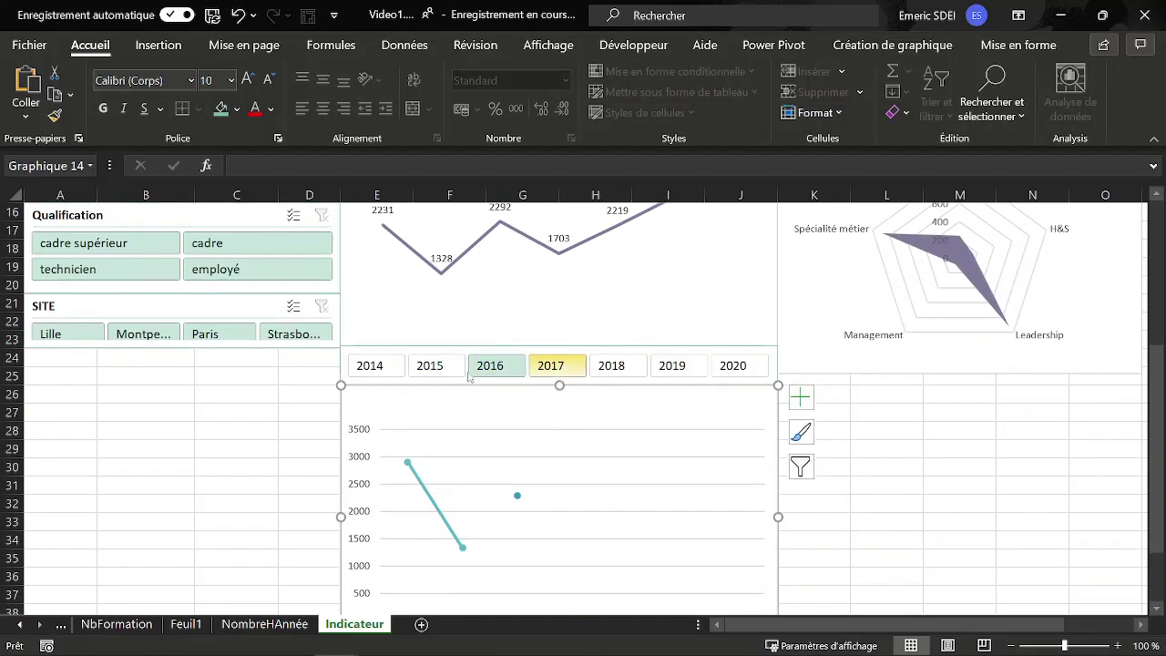
pyautogui.moveTo(370, 366); pyautogui.dragTo(549, 368)
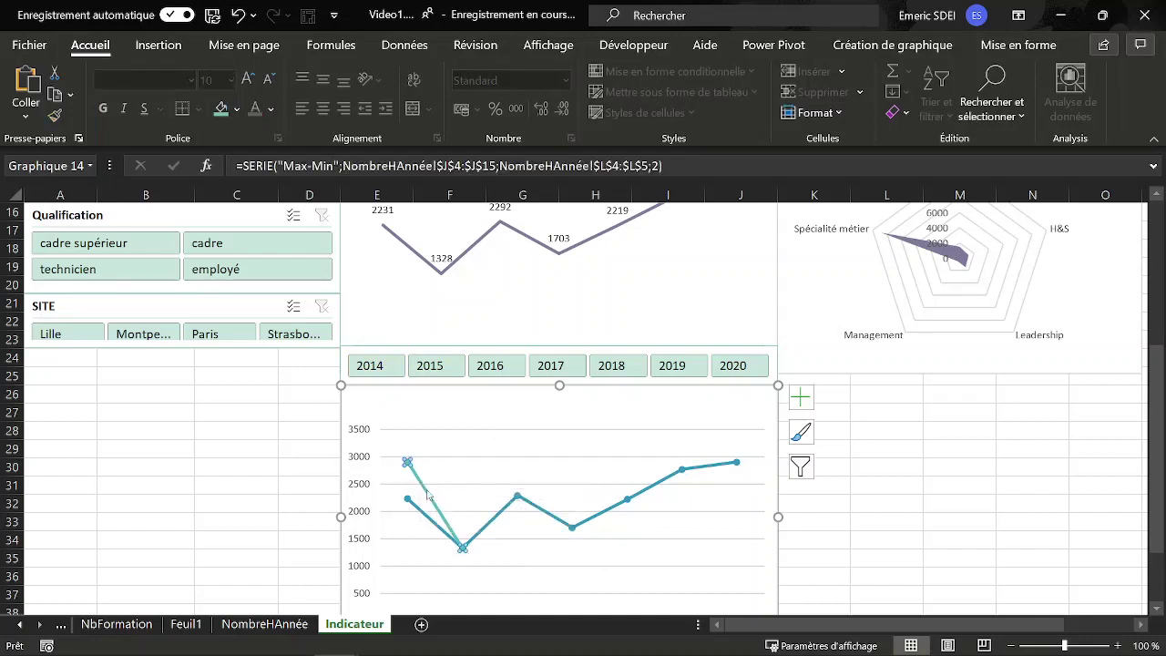
# Step: Hide the Max-Min series in the chart by setting its line to Aucun trait and its markers to Aucun
pyautogui.doubleClick(427, 494)
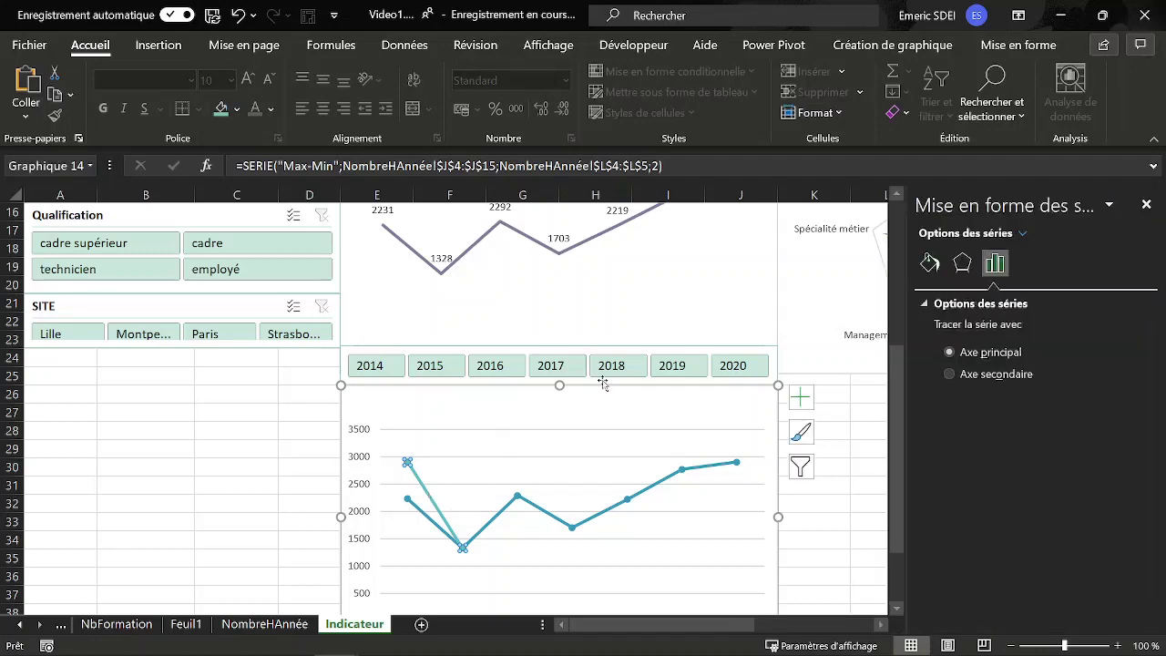
pyautogui.click(933, 266)
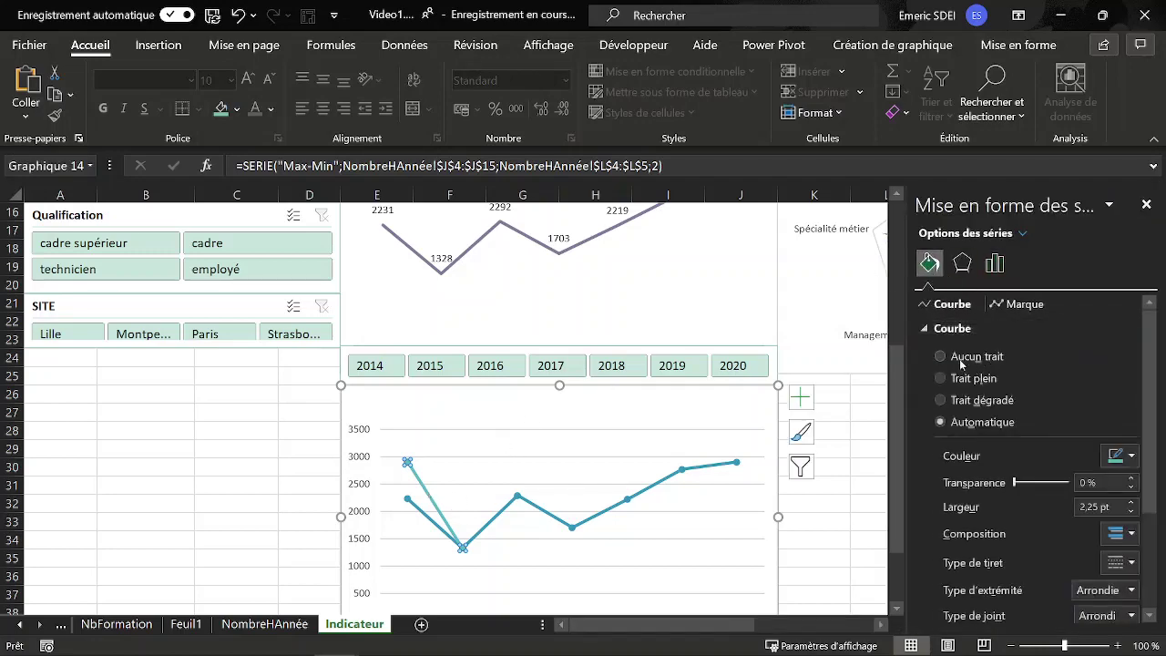
pyautogui.click(942, 357)
pyautogui.click(1014, 305)
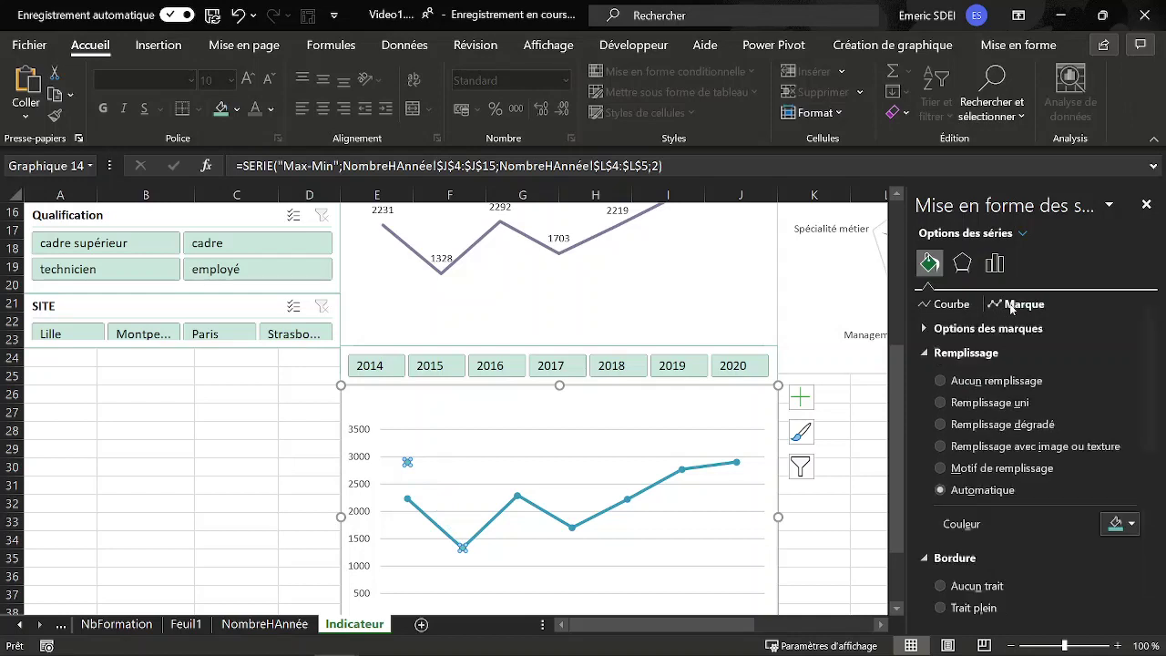
pyautogui.click(940, 330)
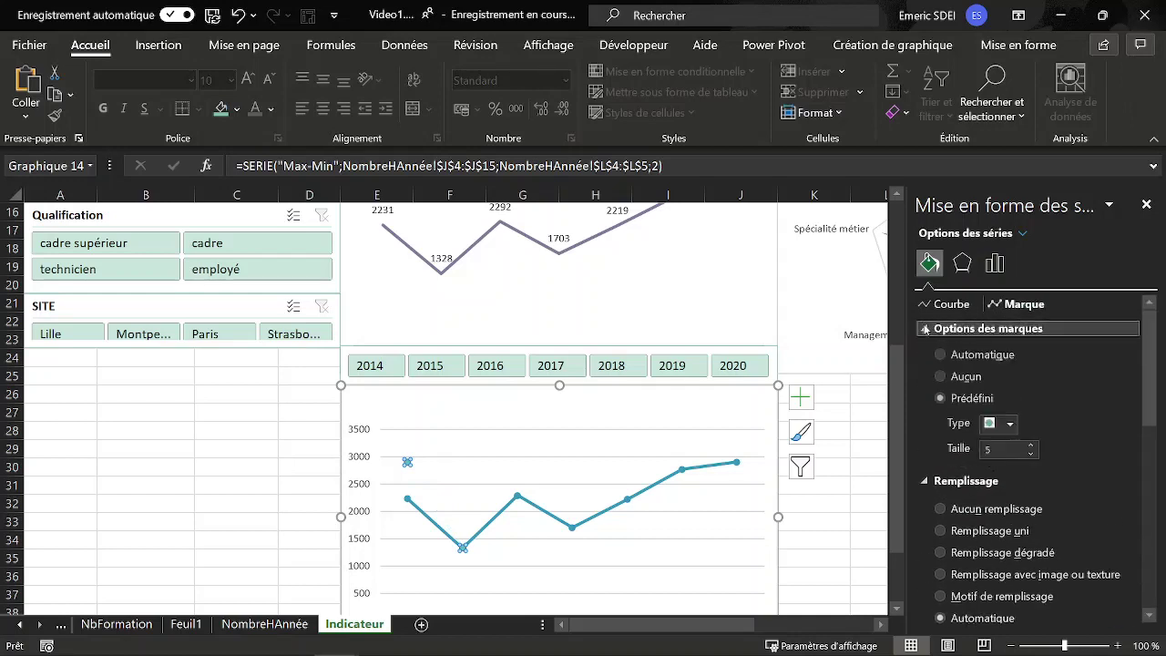
pyautogui.click(942, 378)
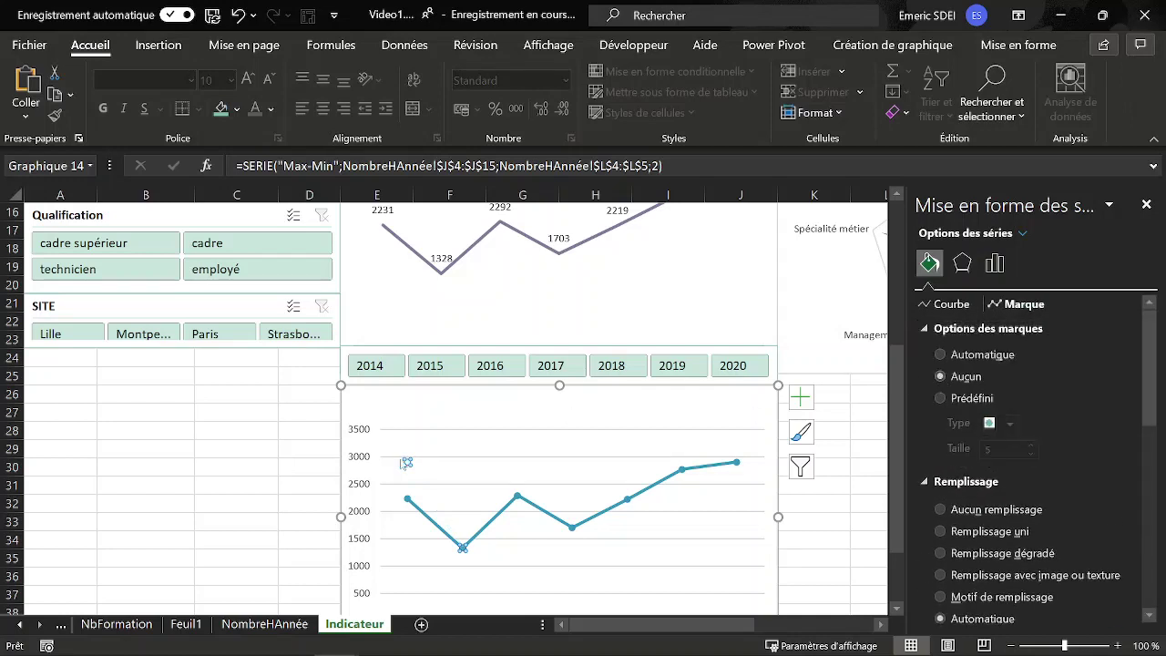
pyautogui.click(458, 469)
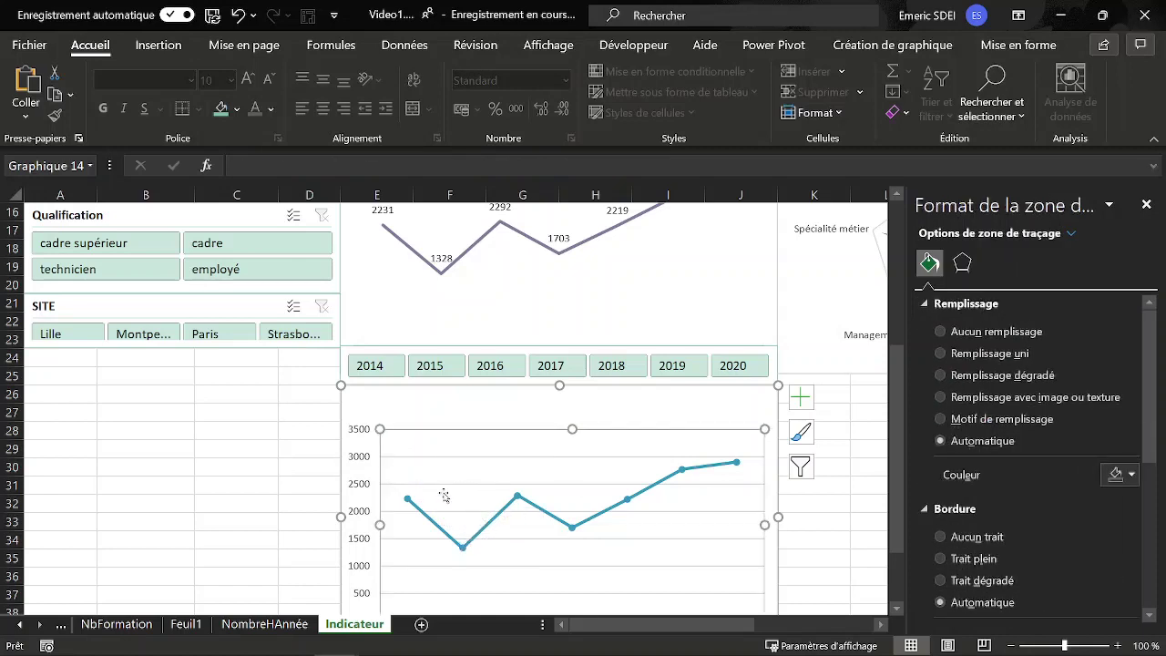
# Step: Filter the year slicer to 2015–2016, then to 2017, 2018 and 2019 individually to check the chart's vertical scale
pyautogui.moveTo(447, 366); pyautogui.dragTo(499, 373)
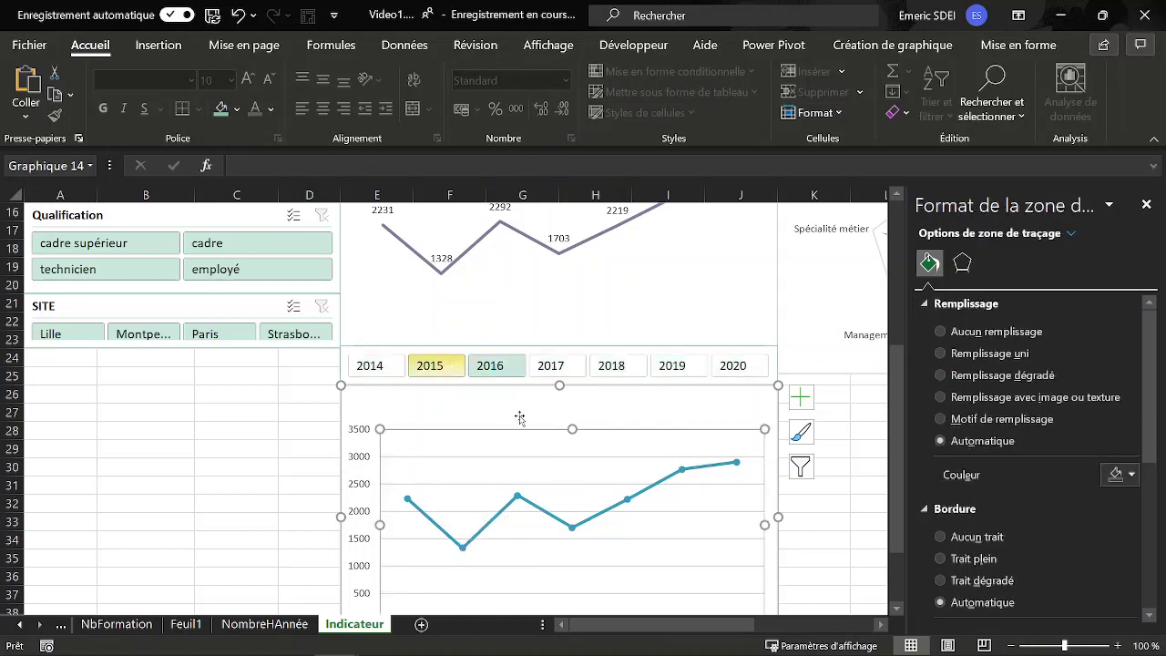
pyautogui.click(563, 370)
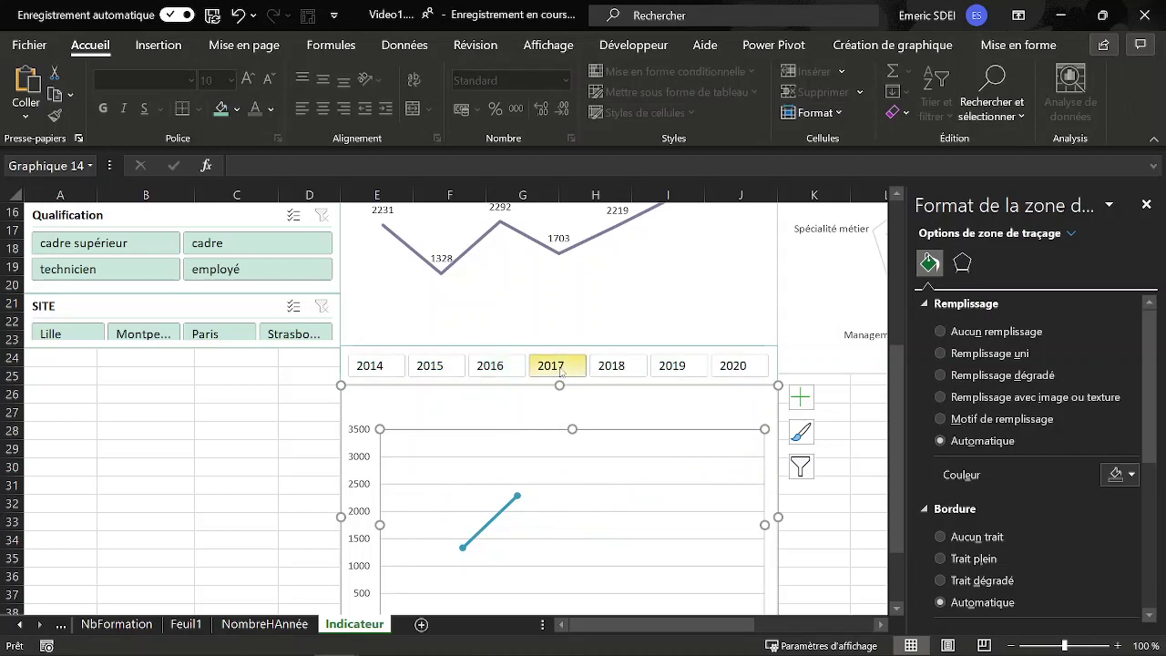
pyautogui.click(623, 373)
pyautogui.click(673, 373)
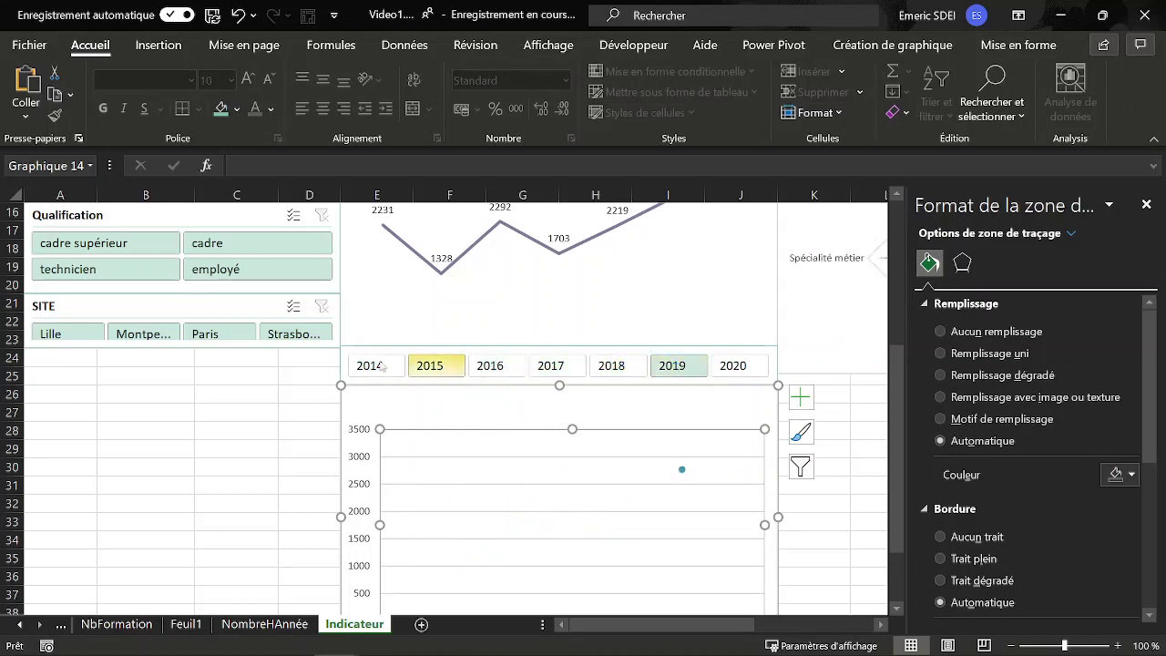
# Step: Select all years from 2014 to 2020 in the year slicer and set the IndicateurA series line to Aucun trait
pyautogui.moveTo(368, 366); pyautogui.dragTo(726, 375)
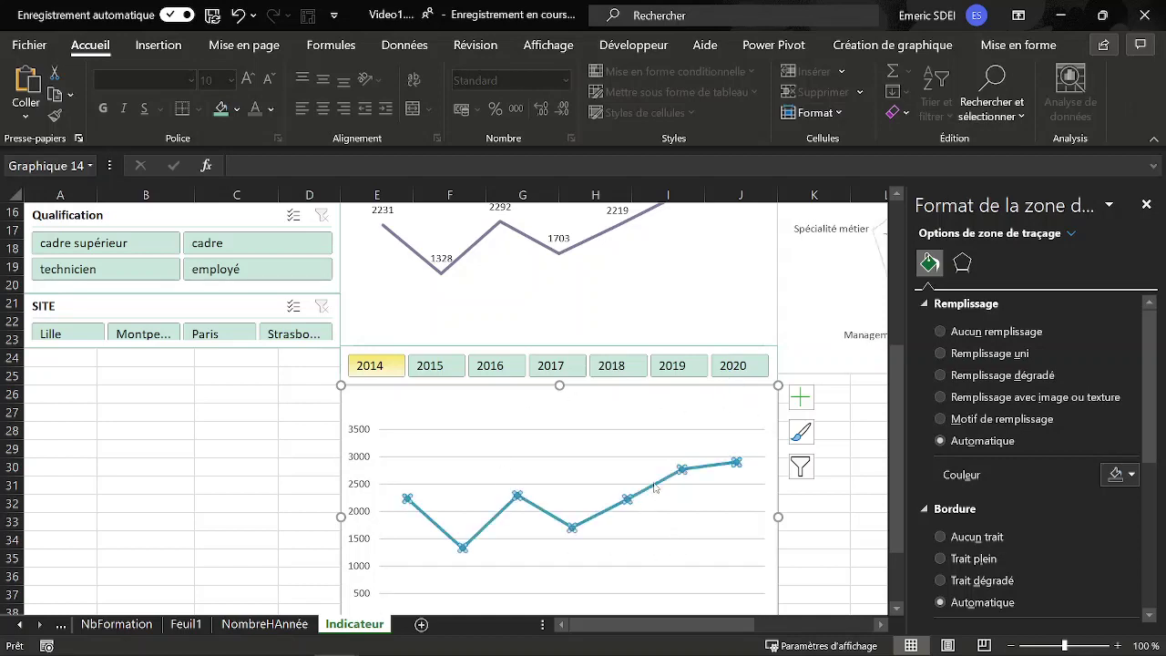
pyautogui.click(627, 499)
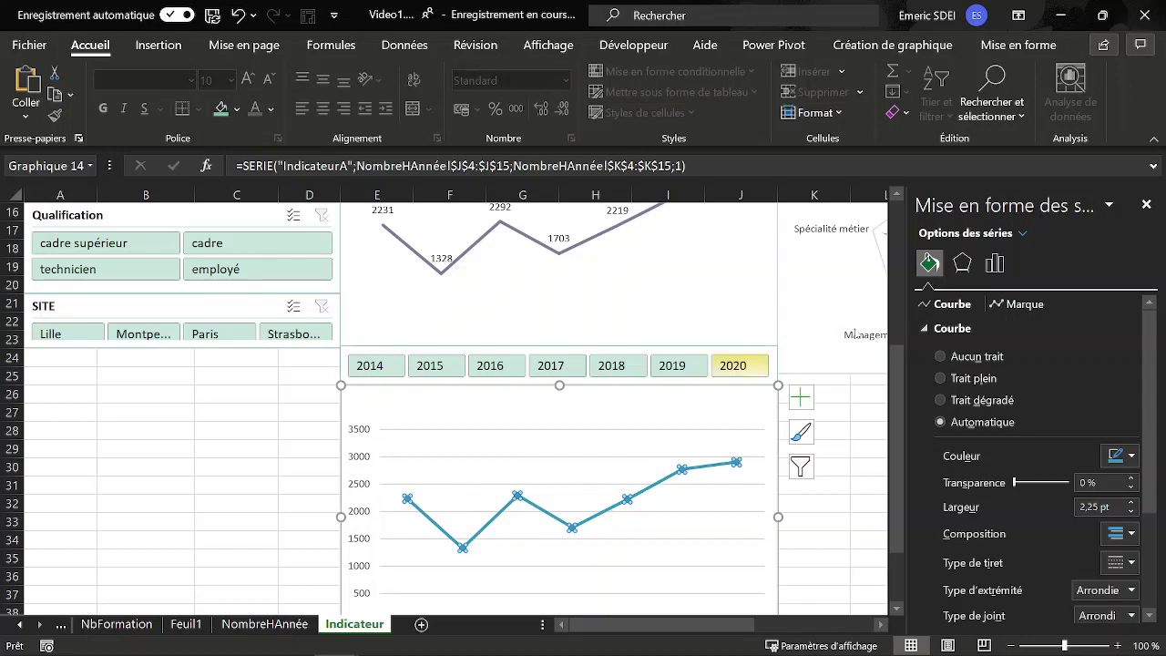
pyautogui.click(941, 357)
# Step: Set the IndicateurA series markers to the predefined circle type with a size of 12
pyautogui.click(1025, 307)
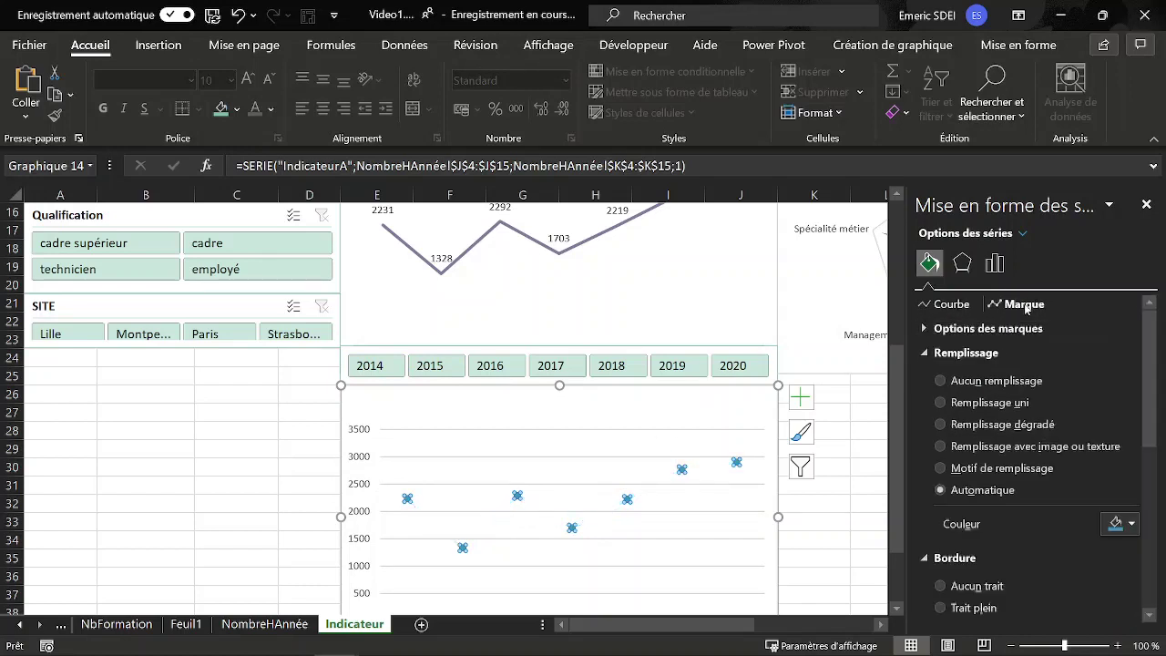
pyautogui.click(926, 330)
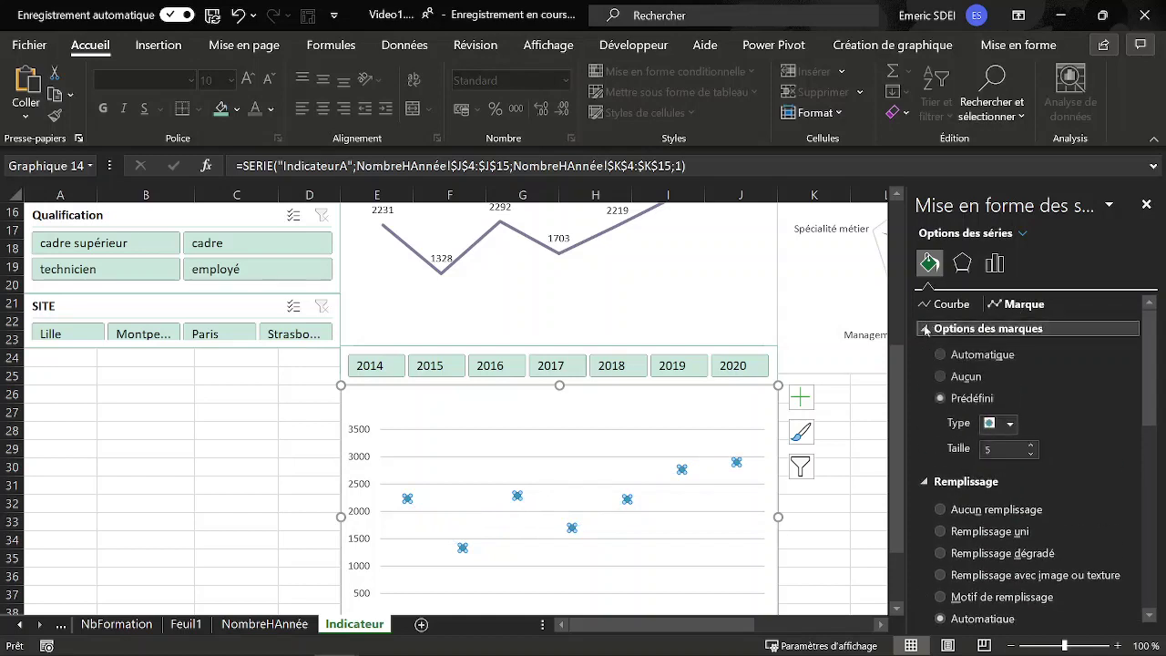
pyautogui.click(1010, 424)
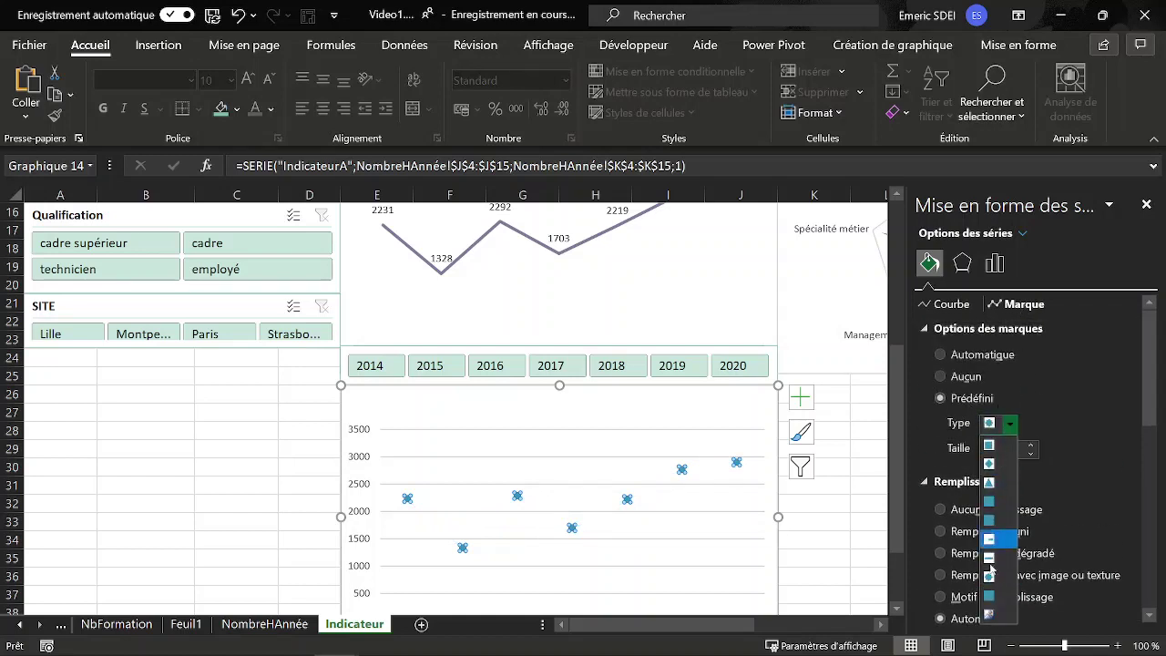
pyautogui.click(990, 582)
pyautogui.click(1032, 444)
pyautogui.click(1033, 445)
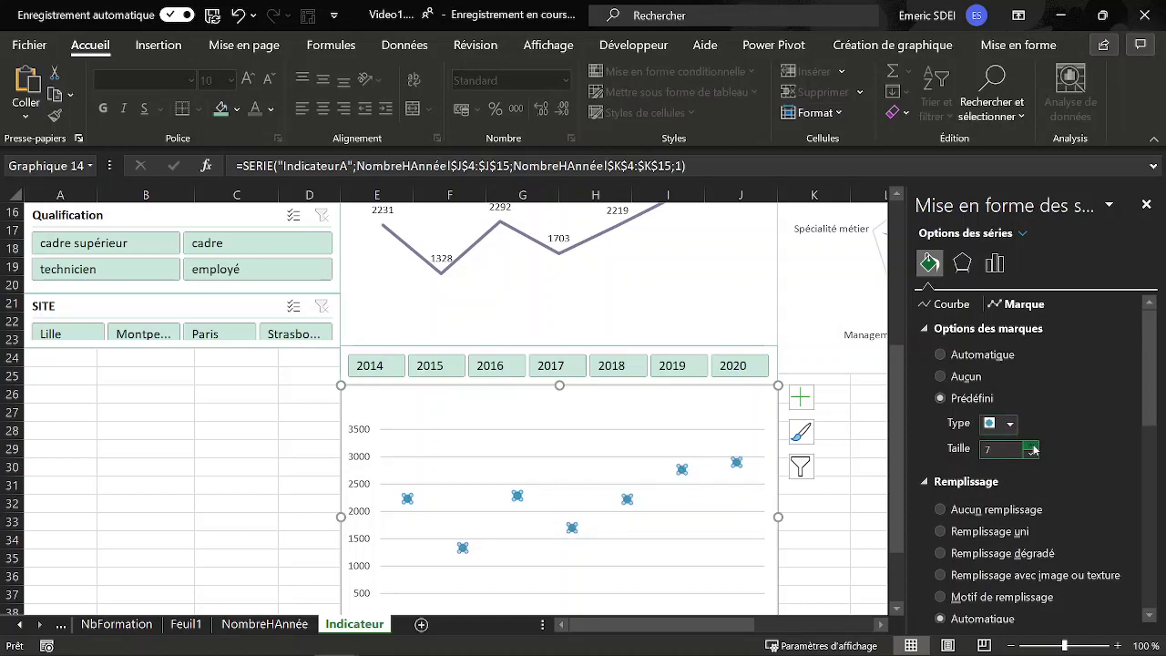
pyautogui.click(1033, 445)
pyautogui.click(1033, 445)
pyautogui.click(1033, 445)
pyautogui.click(1032, 444)
pyautogui.click(1033, 445)
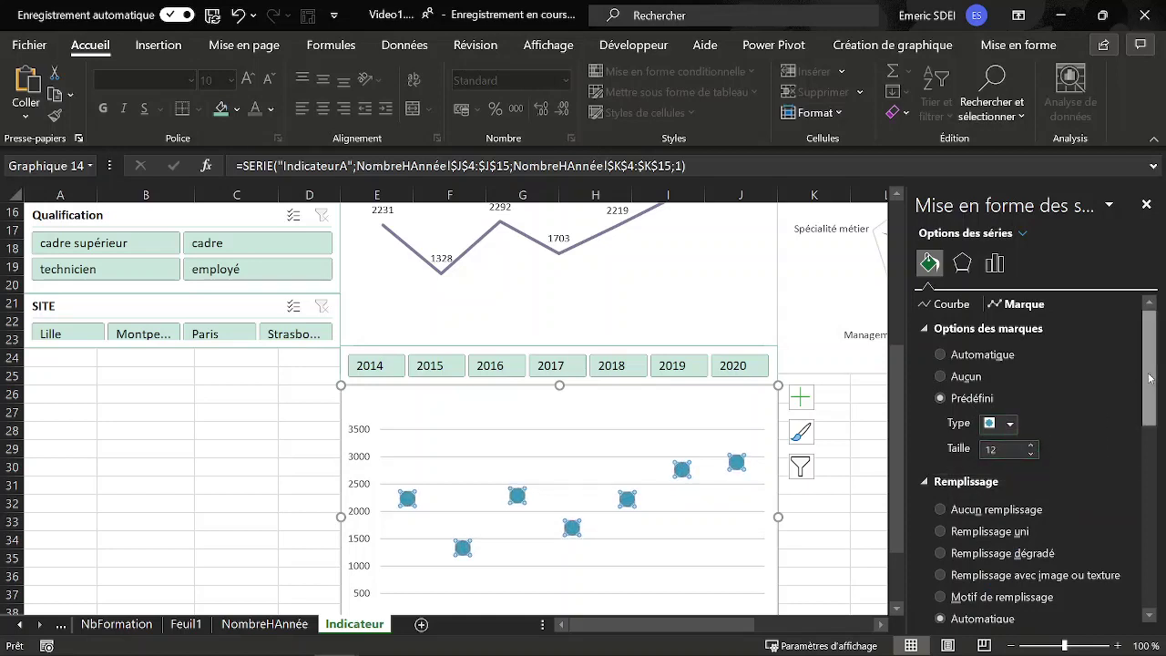
# Step: Set the fill of the IndicateurA series markers to Aucun remplissage so only their outlines are drawn
pyautogui.moveTo(1150, 378); pyautogui.dragTo(1151, 442)
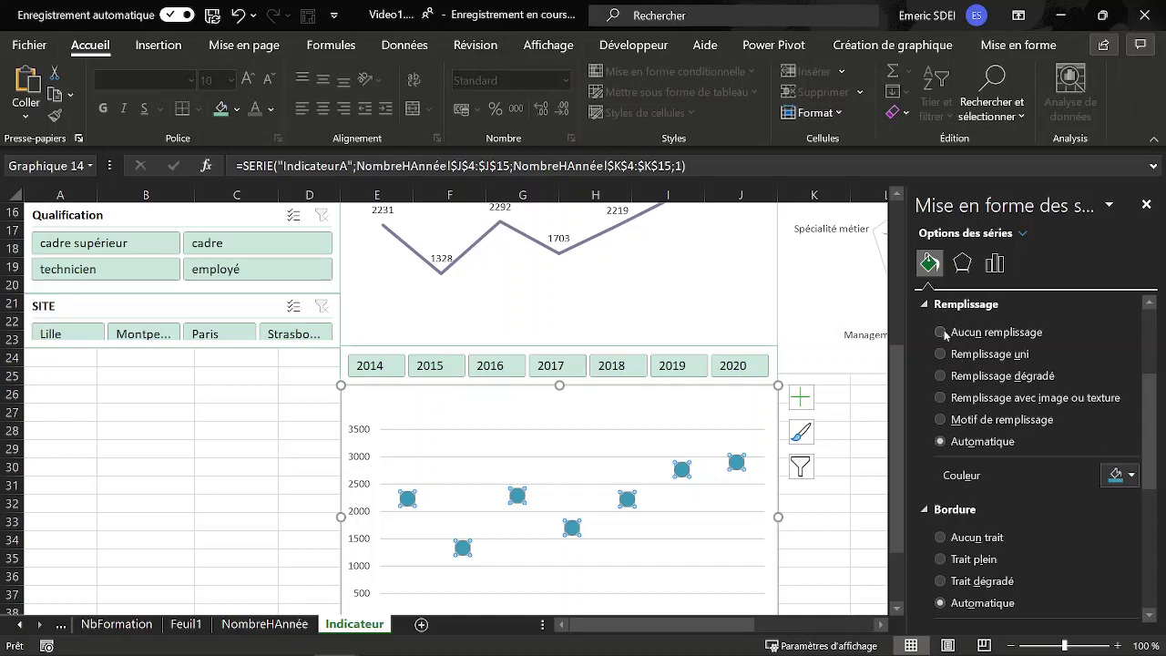
pyautogui.click(942, 332)
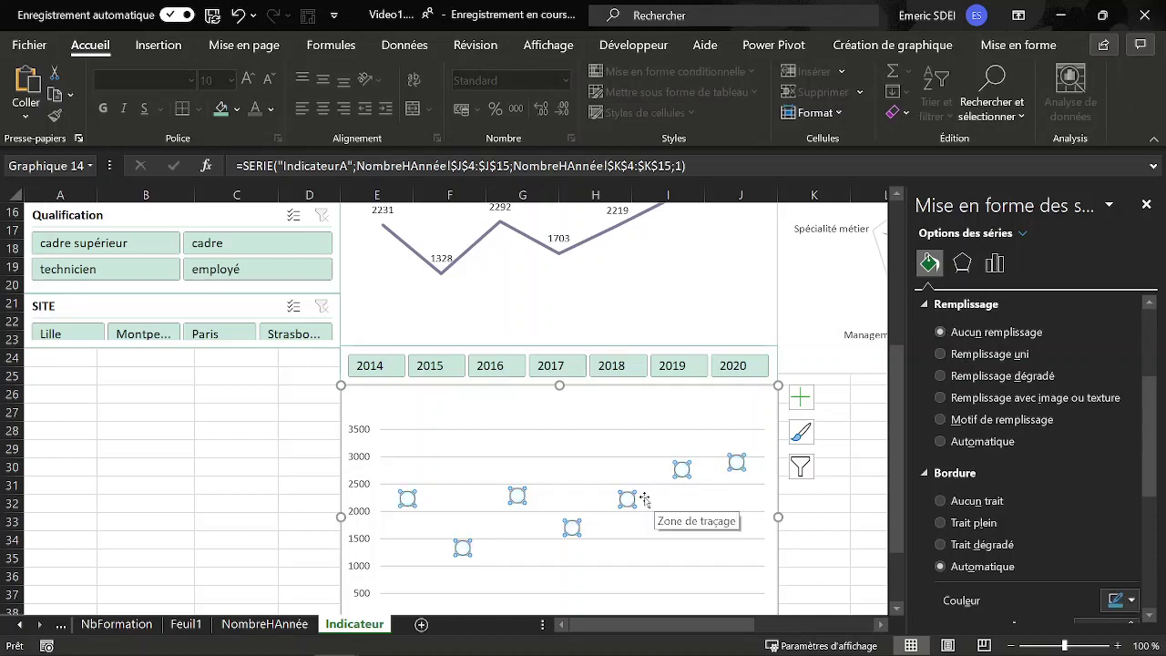
pyautogui.click(847, 460)
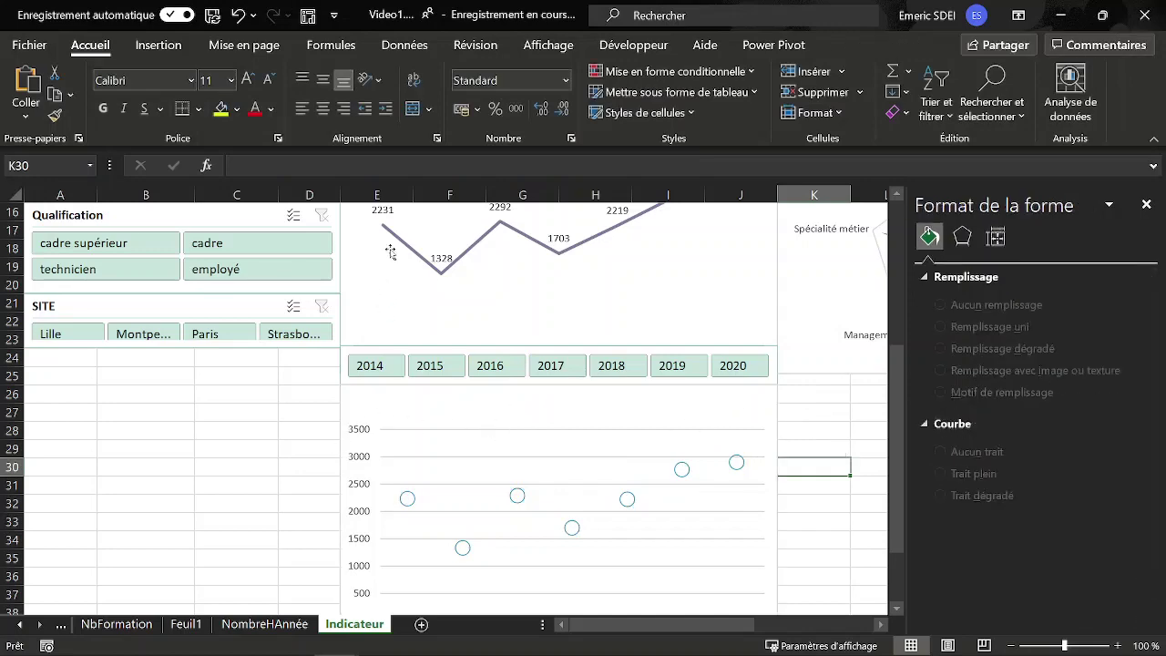
# Step: Delete the vertical axis and the horizontal gridlines from the marker chart below the year slicer
pyautogui.click(375, 513)
pyautogui.click(362, 490)
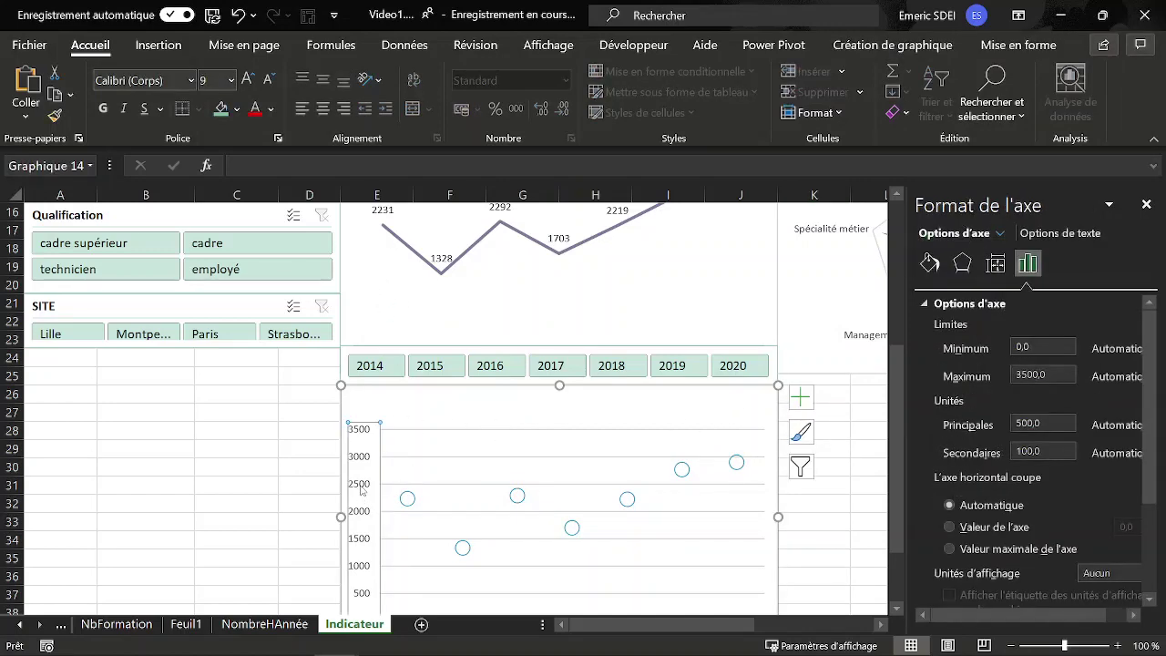
pyautogui.press('Delete')
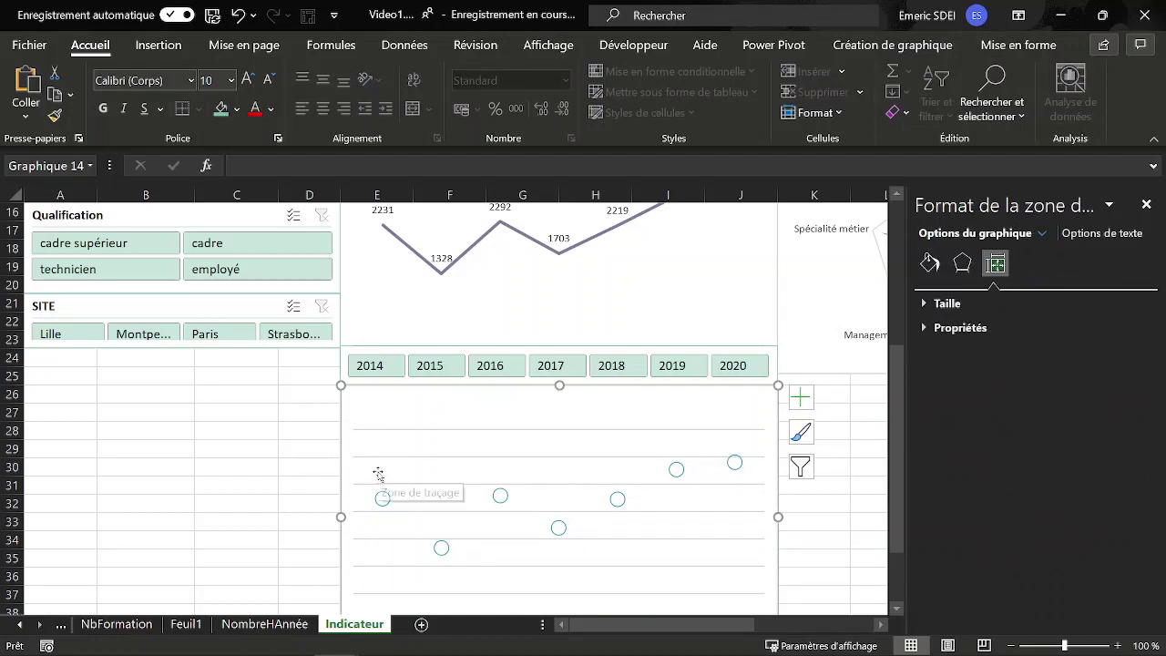
pyautogui.click(446, 485)
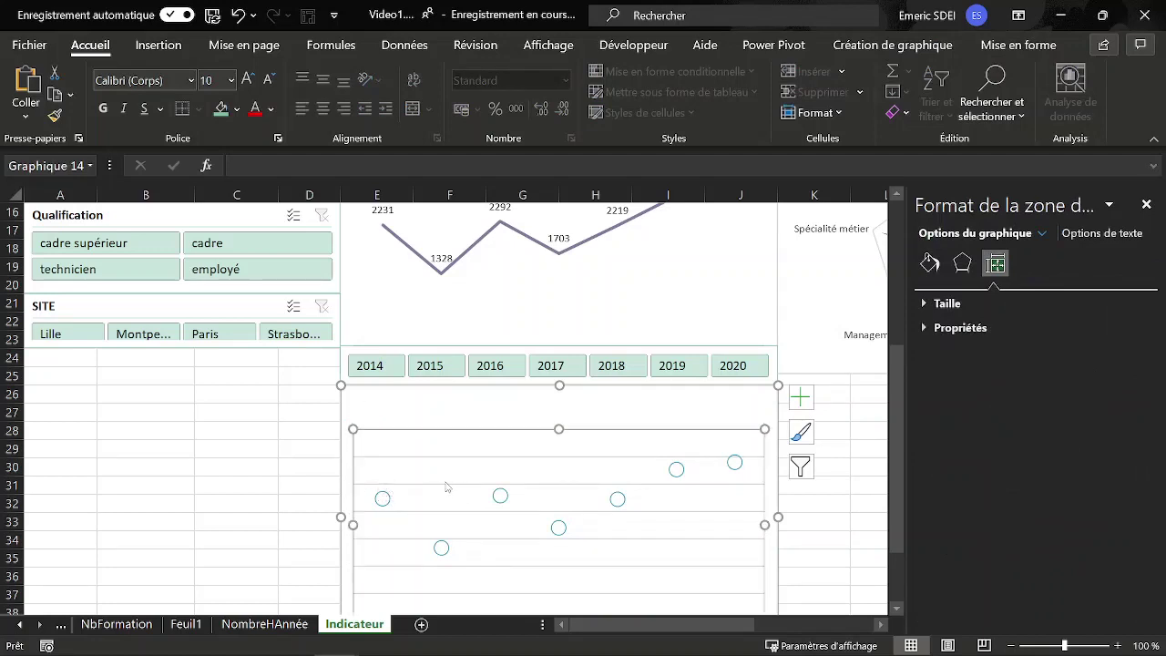
pyautogui.press('Delete')
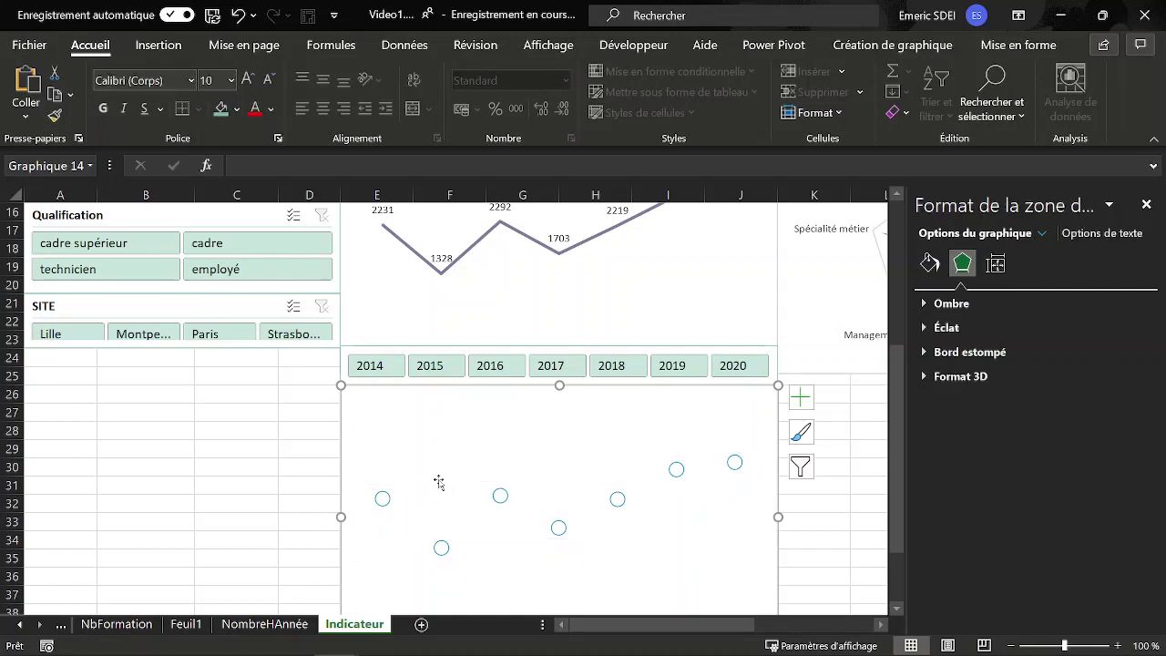
# Step: Set the marker chart's chart area fill to Aucun remplissage
pyautogui.rightClick(635, 416)
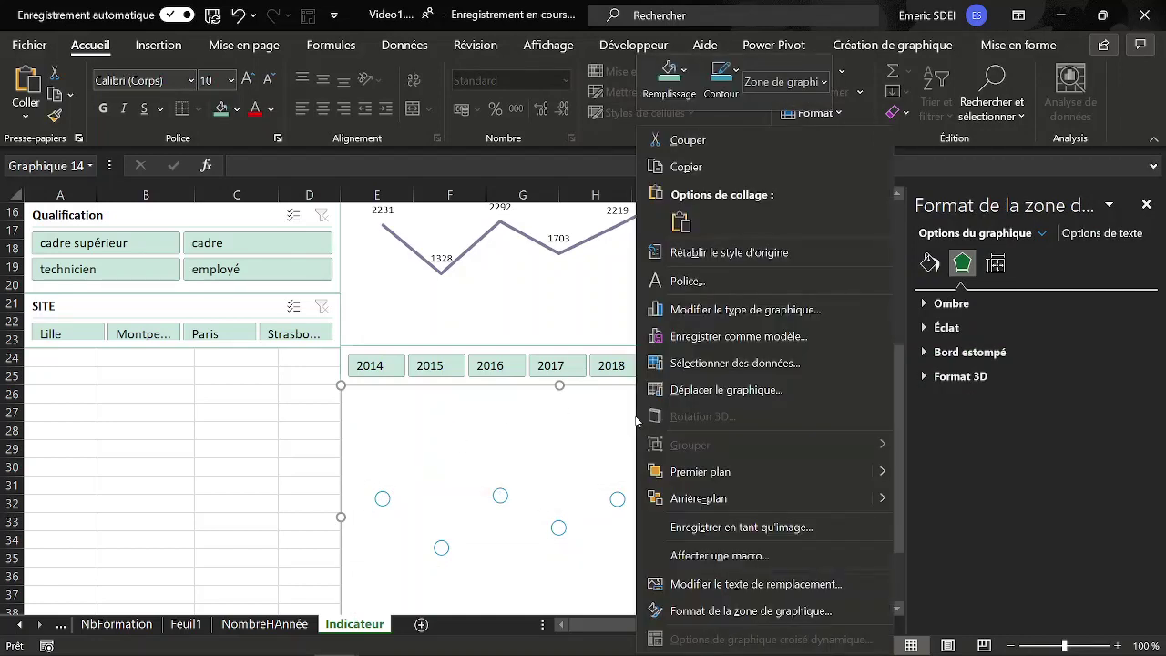
pyautogui.click(608, 412)
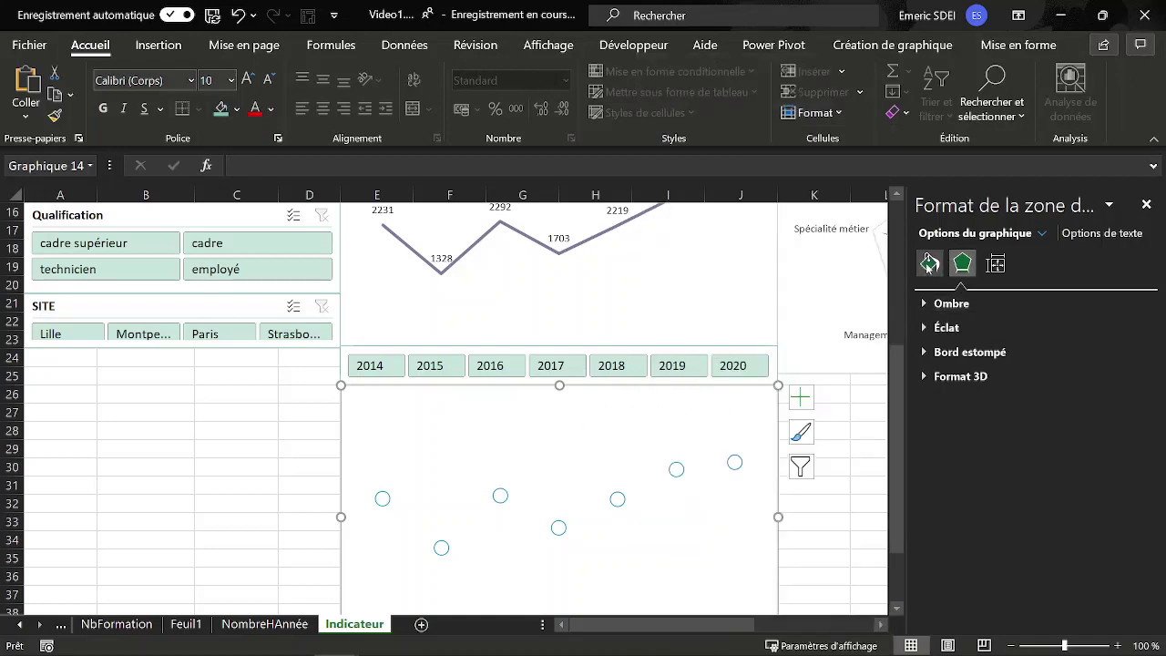
pyautogui.click(929, 265)
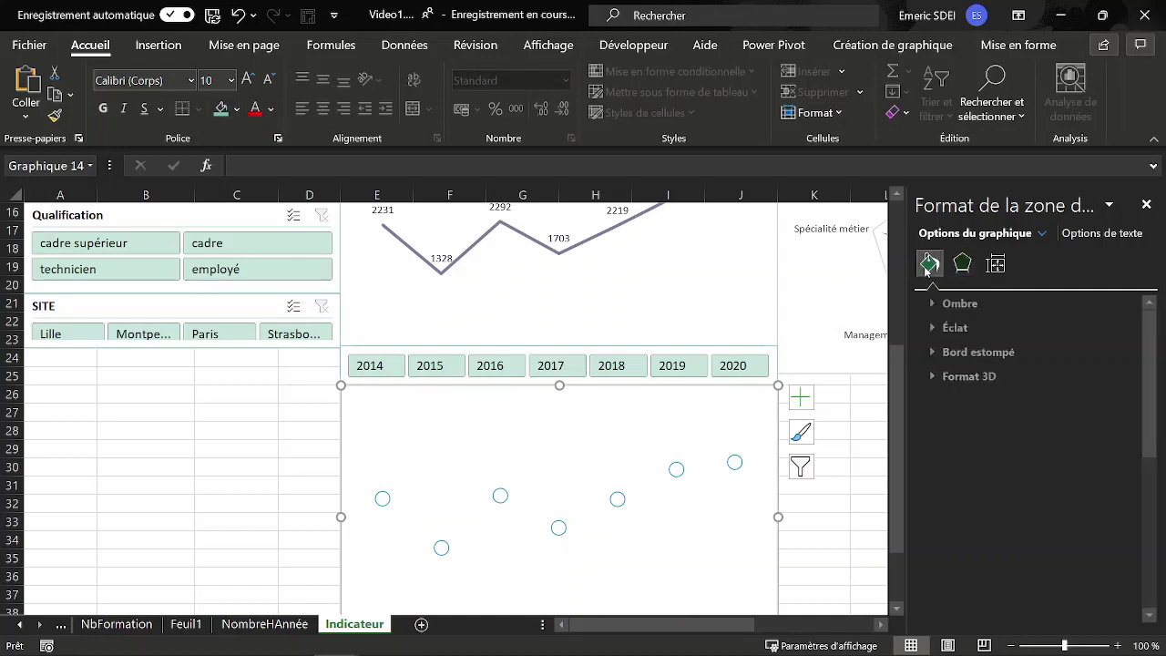
pyautogui.click(942, 333)
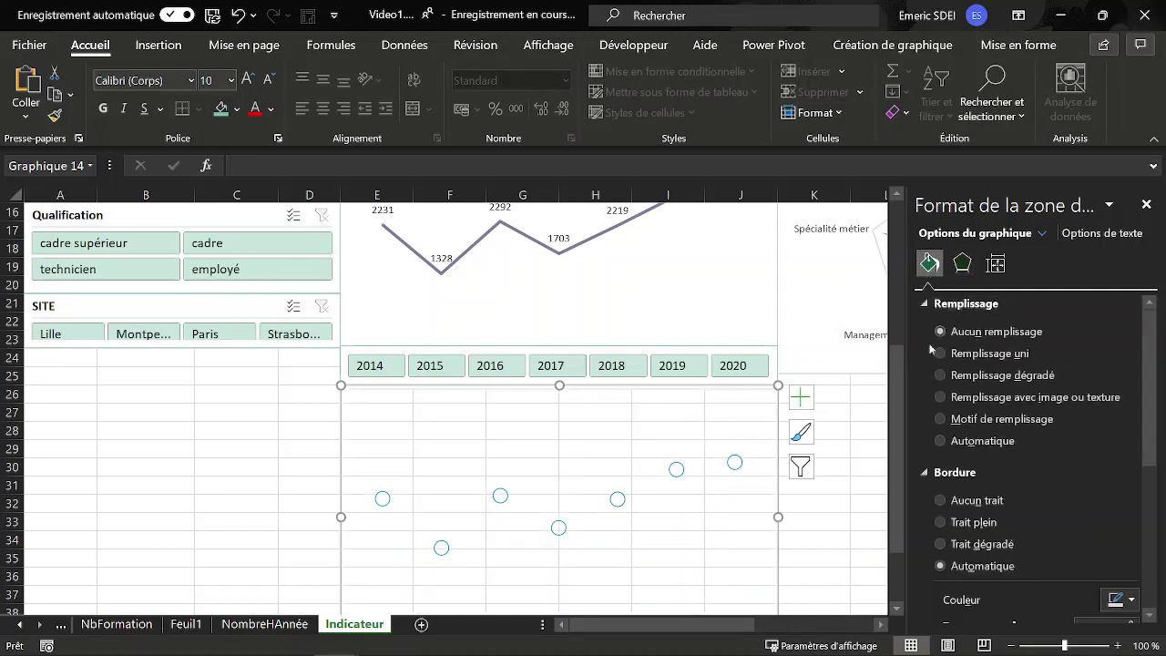
# Step: Move the transparent marker chart onto the Nombre d'heure de formation chart, aligning its circles with the line's data points
pyautogui.moveTo(377, 418); pyautogui.dragTo(399, 314)
pyautogui.scroll(5, 398, 314)
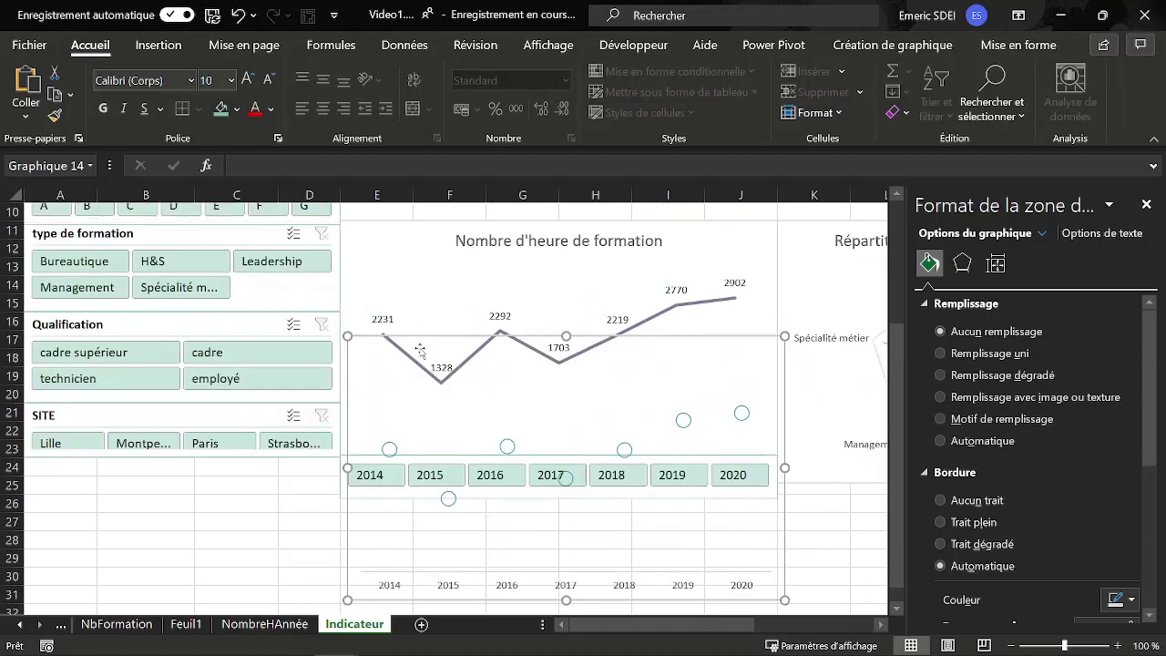
pyautogui.scroll(-1, 387, 432)
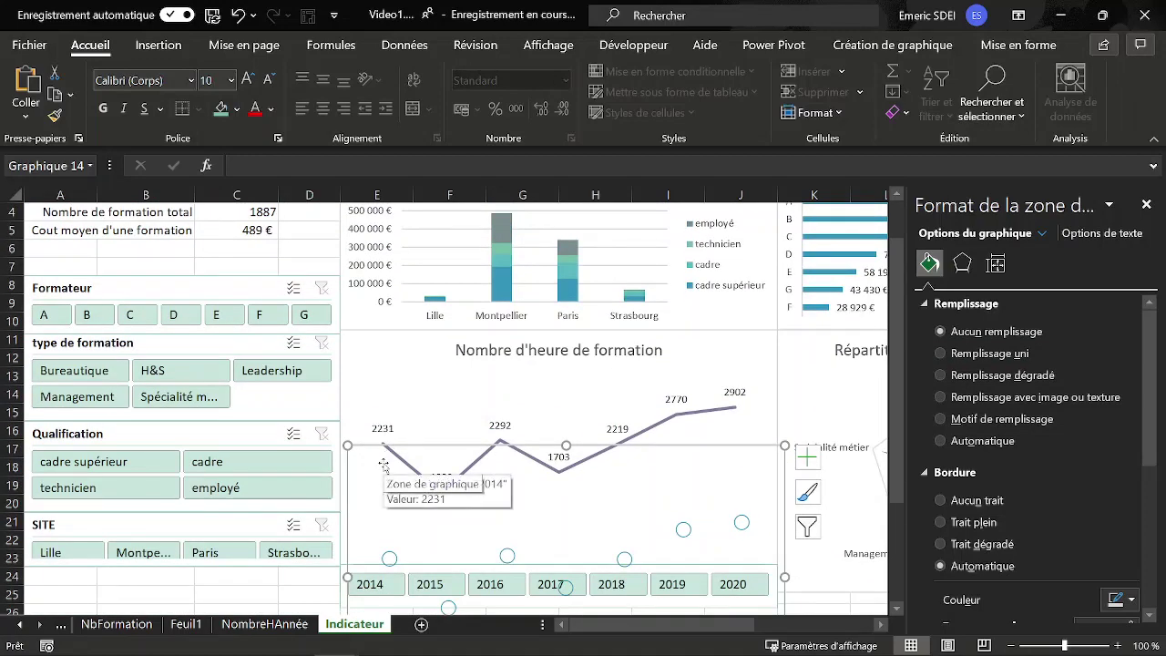
pyautogui.click(381, 467)
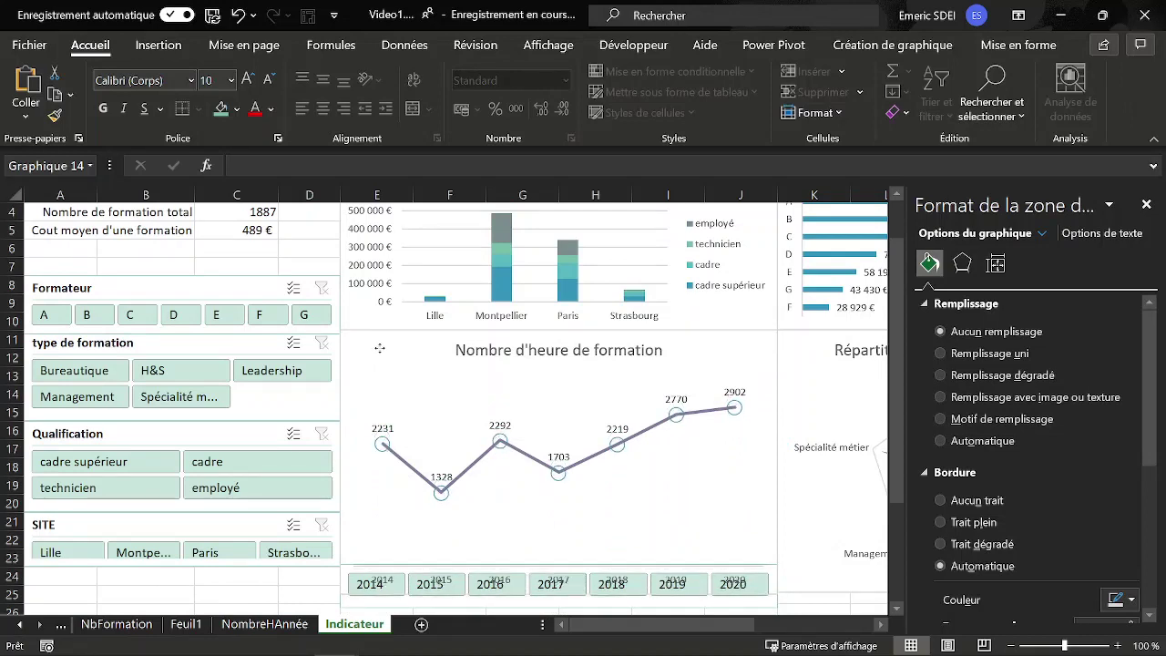
pyautogui.click(380, 348)
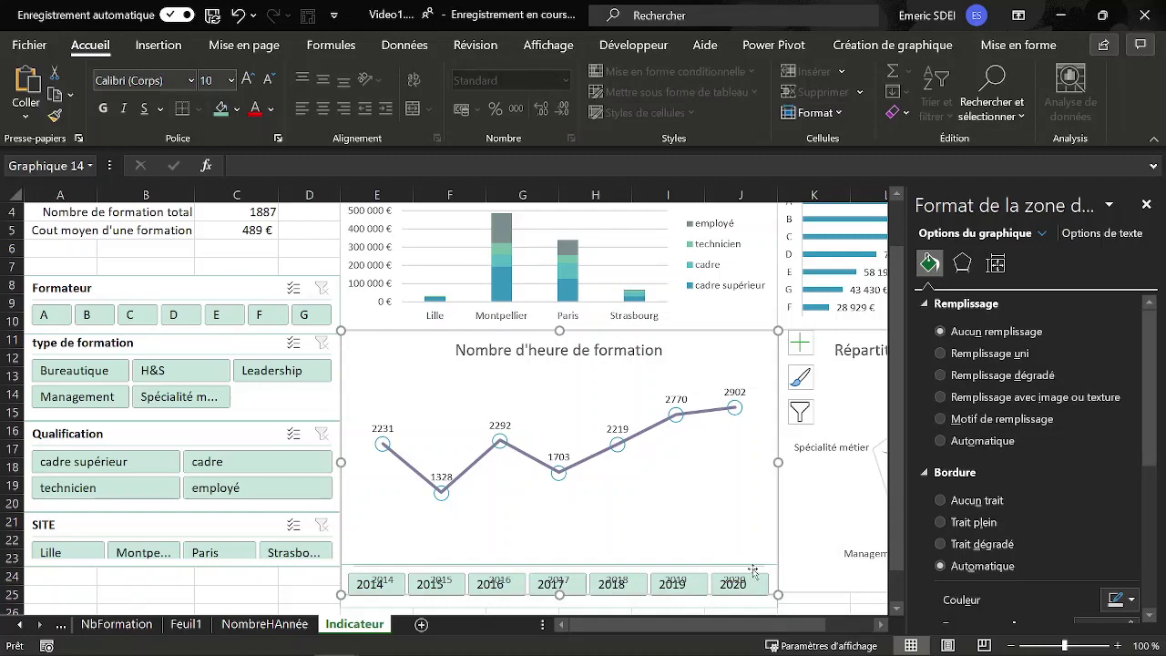
pyautogui.click(801, 602)
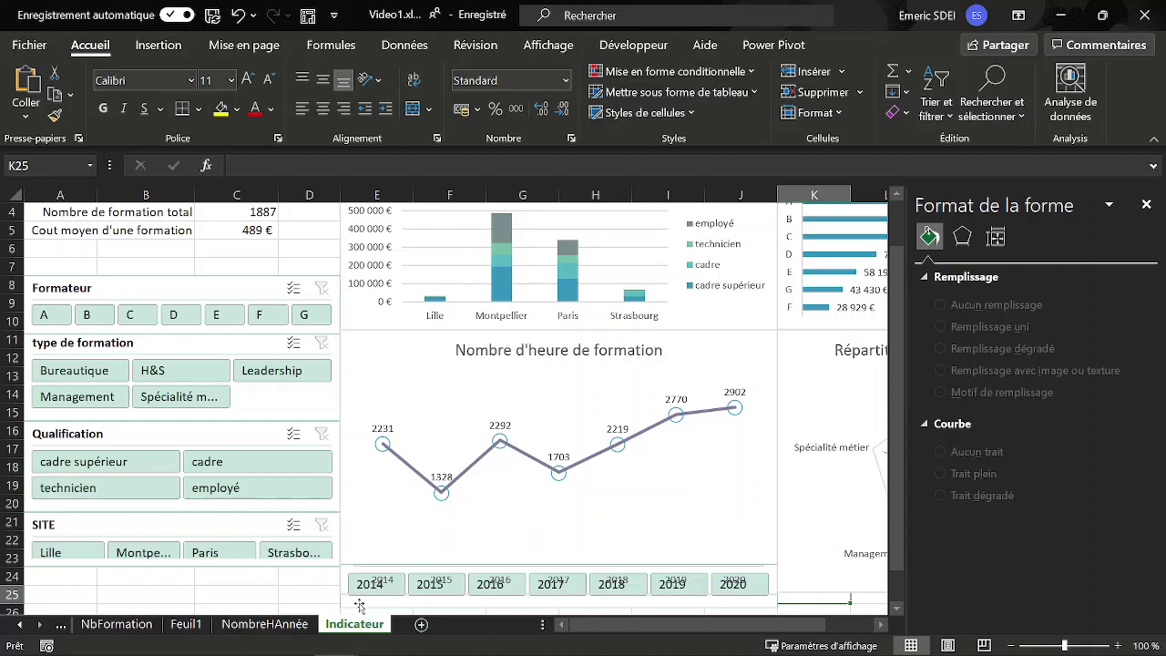
# Step: Bring the year slicer to the front (Premier plan) so it covers the overlaid chart's year labels
pyautogui.click(360, 606)
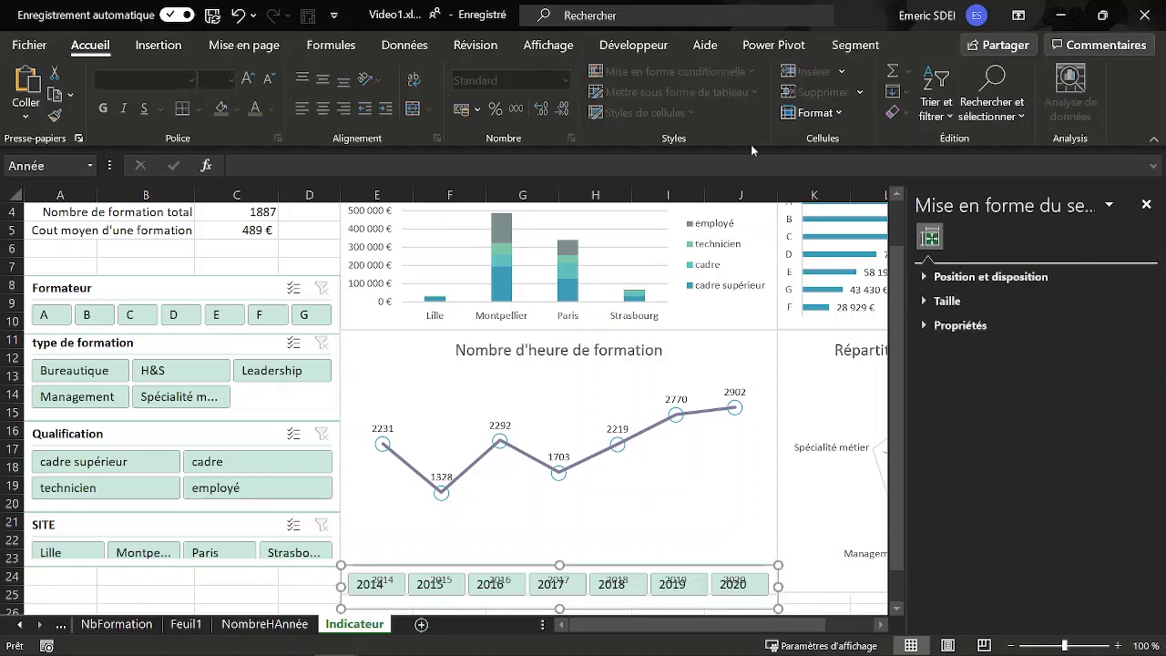
pyautogui.click(855, 45)
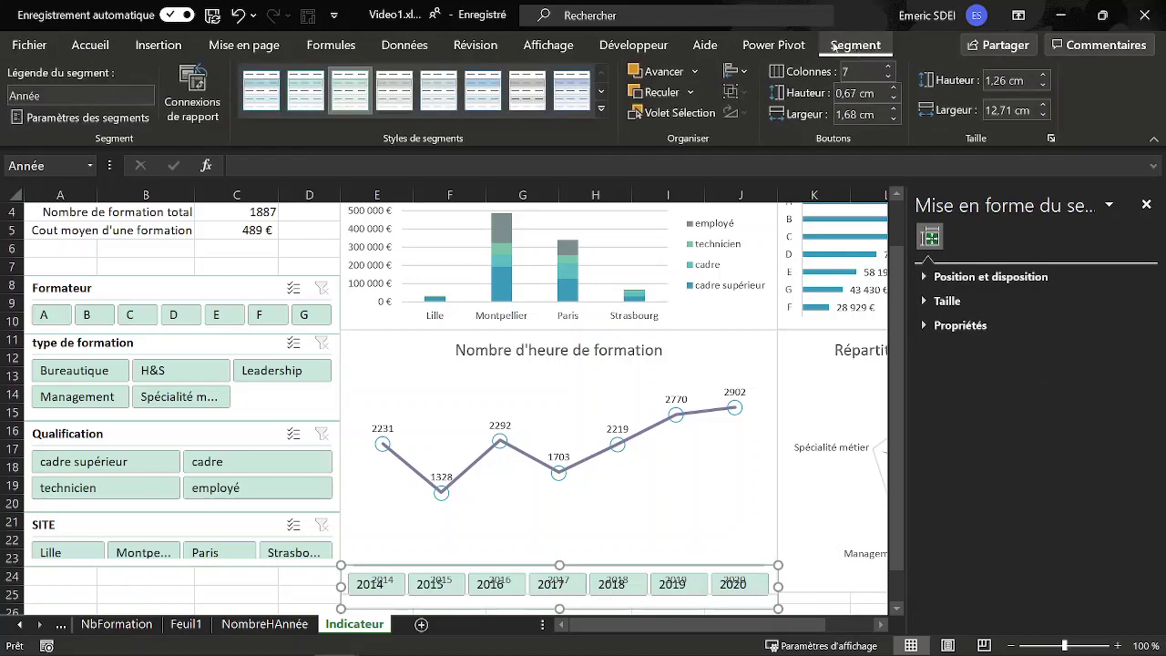
pyautogui.click(693, 71)
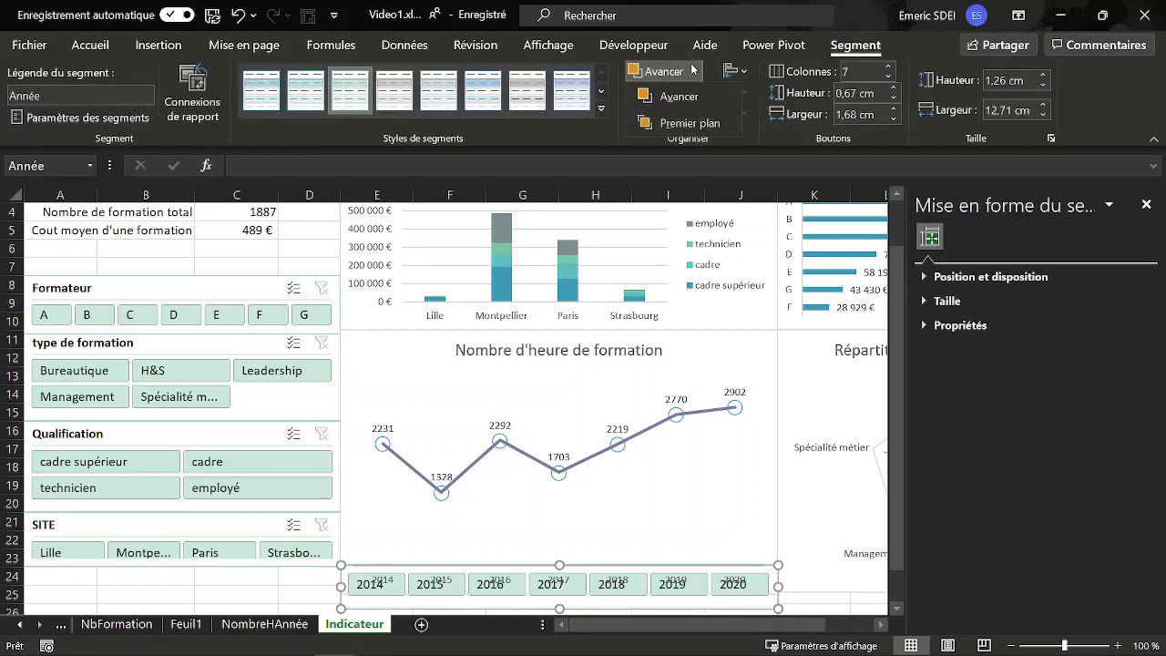
pyautogui.click(685, 123)
pyautogui.click(310, 593)
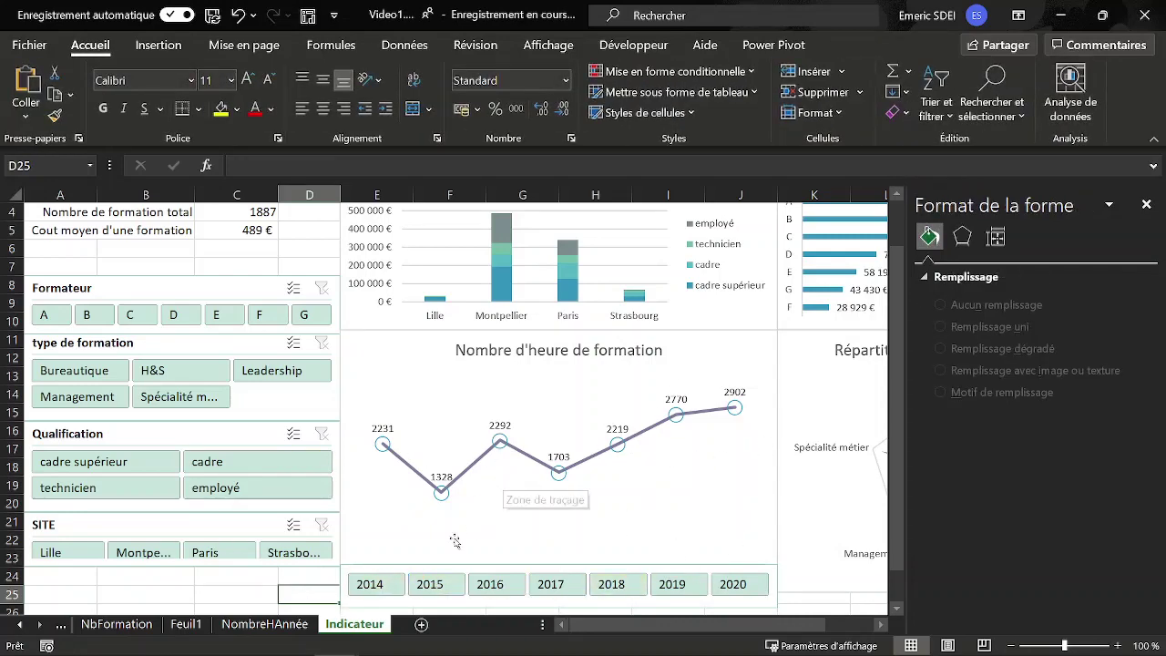
# Step: Filter the year slicer to 2014, then 2016, then 2014 through 2017 to check the circles on the line chart
pyautogui.click(383, 588)
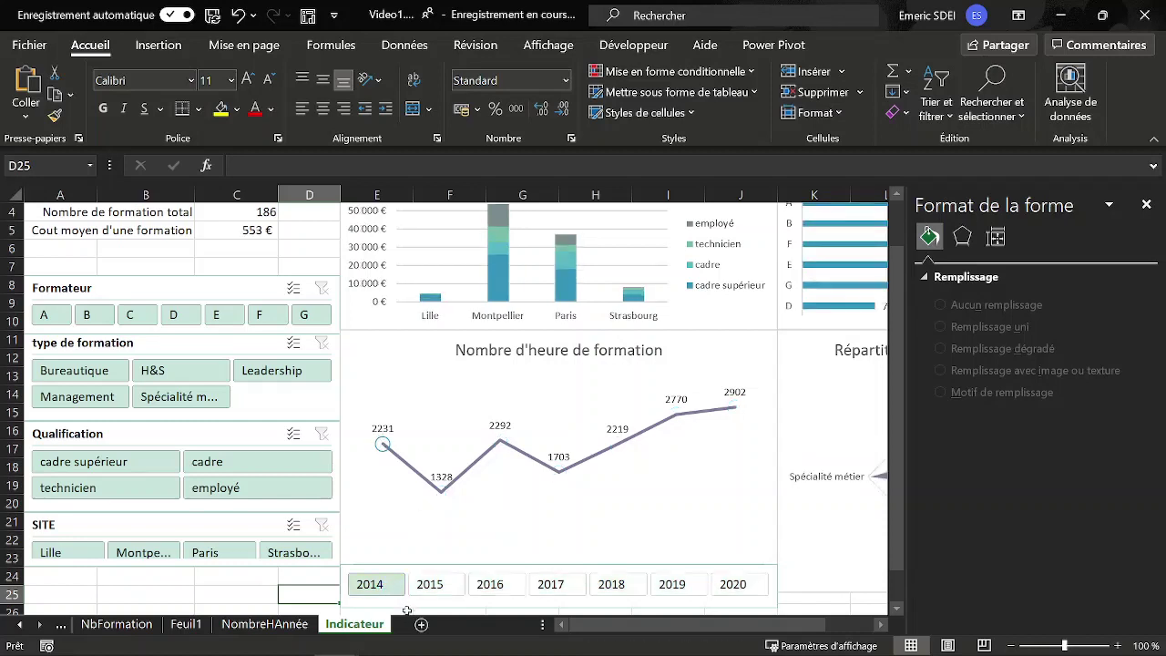
pyautogui.click(468, 591)
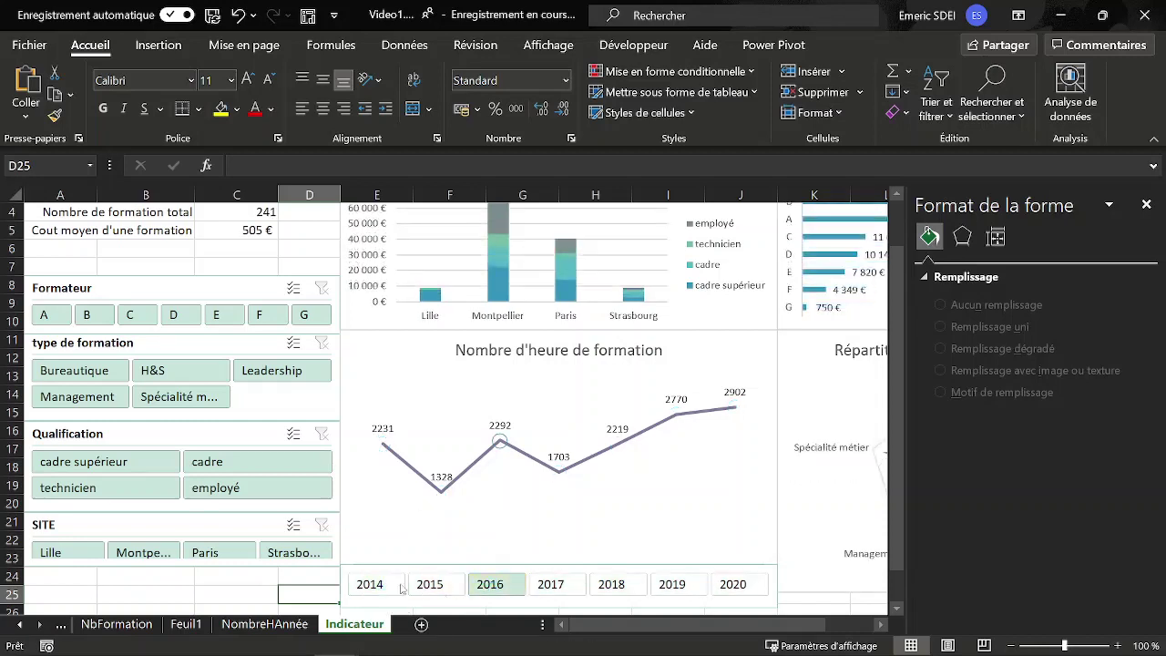
pyautogui.moveTo(370, 584); pyautogui.dragTo(557, 591)
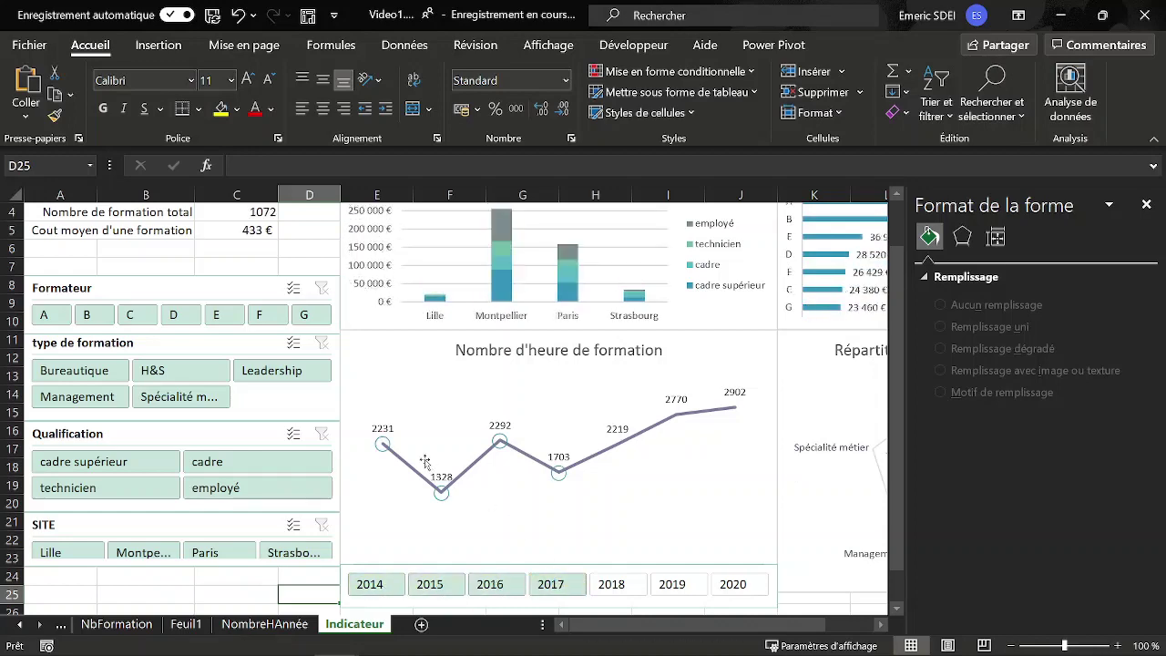
pyautogui.click(532, 483)
pyautogui.click(519, 472)
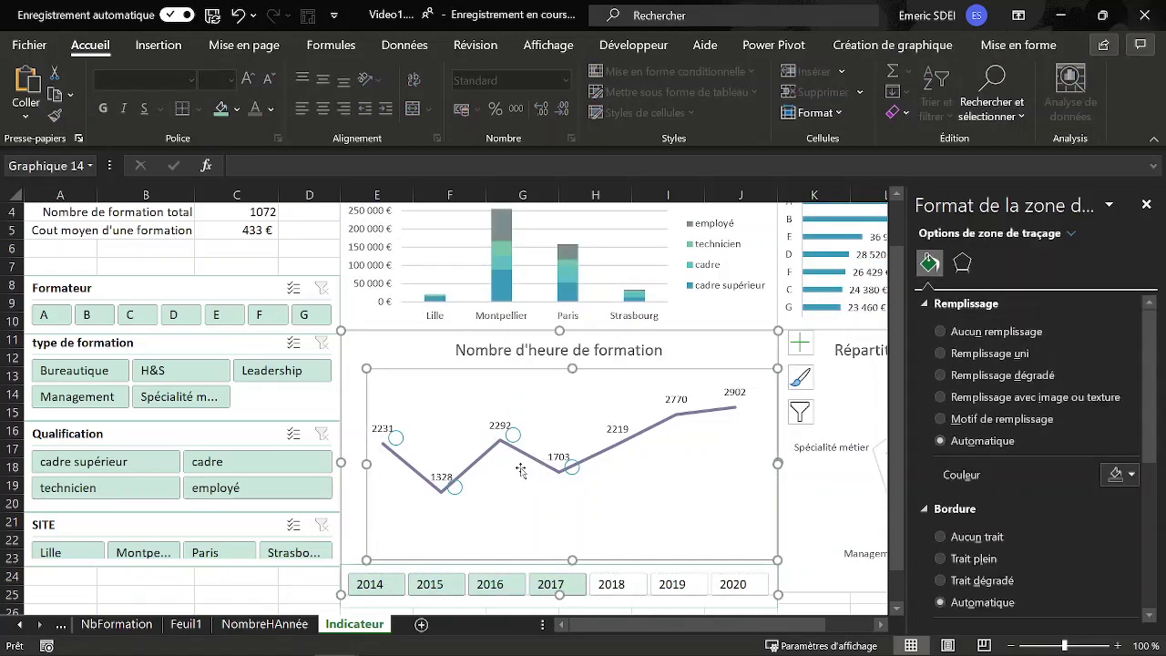
pyautogui.hotkey('ctrl', 'z')
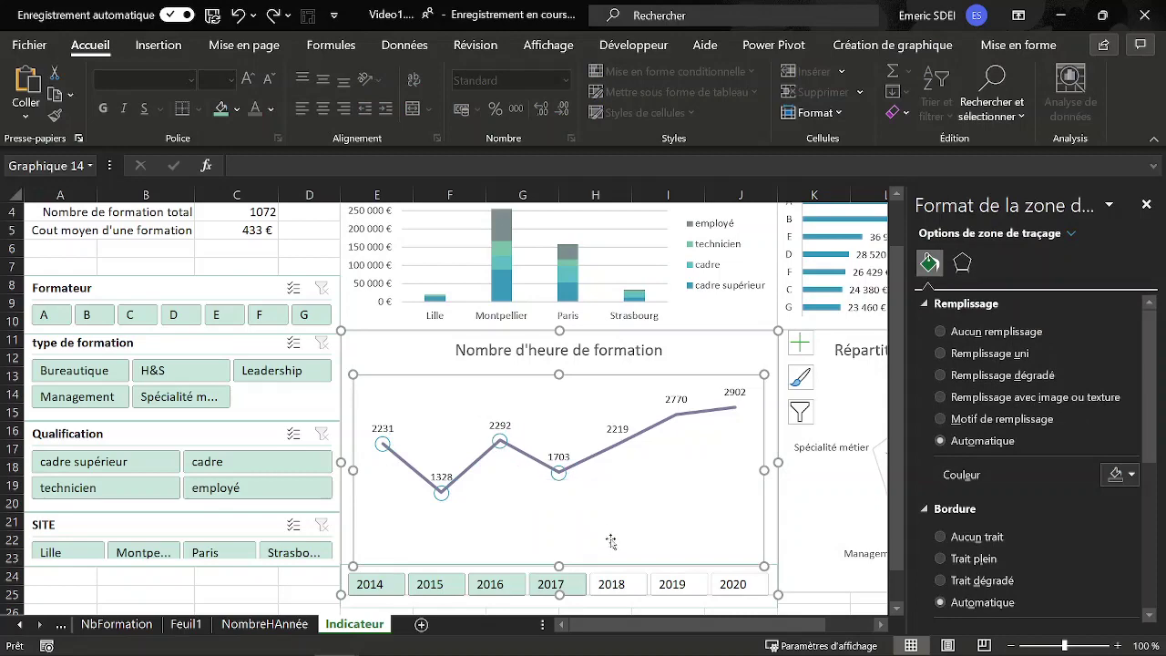
pyautogui.click(809, 600)
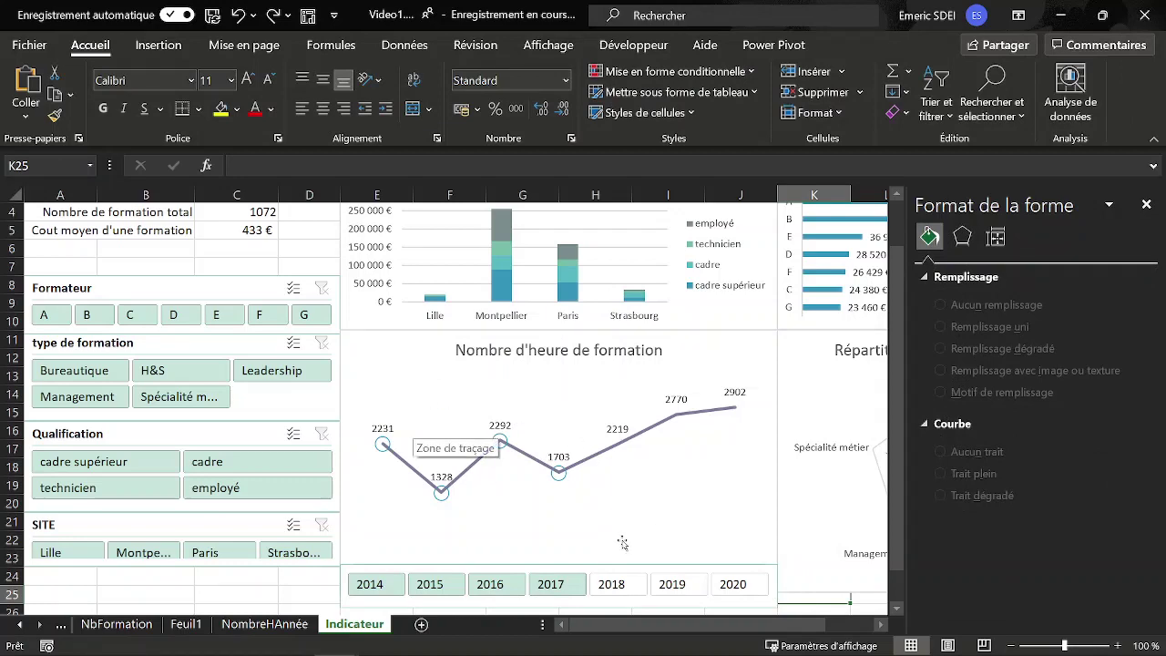
# Step: Select all years from 2014 to 2020 in the year slicer and filter the type de formation slicer to Leadership
pyautogui.moveTo(370, 584); pyautogui.dragTo(672, 584)
pyautogui.moveTo(694, 534); pyautogui.dragTo(739, 557)
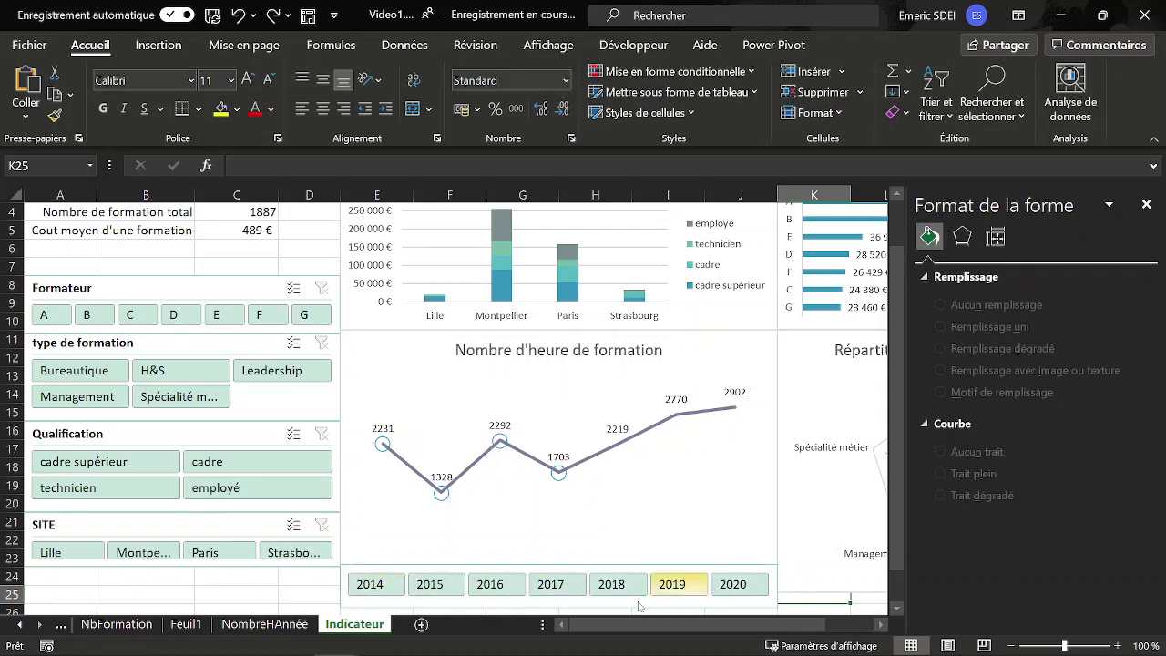
pyautogui.click(272, 371)
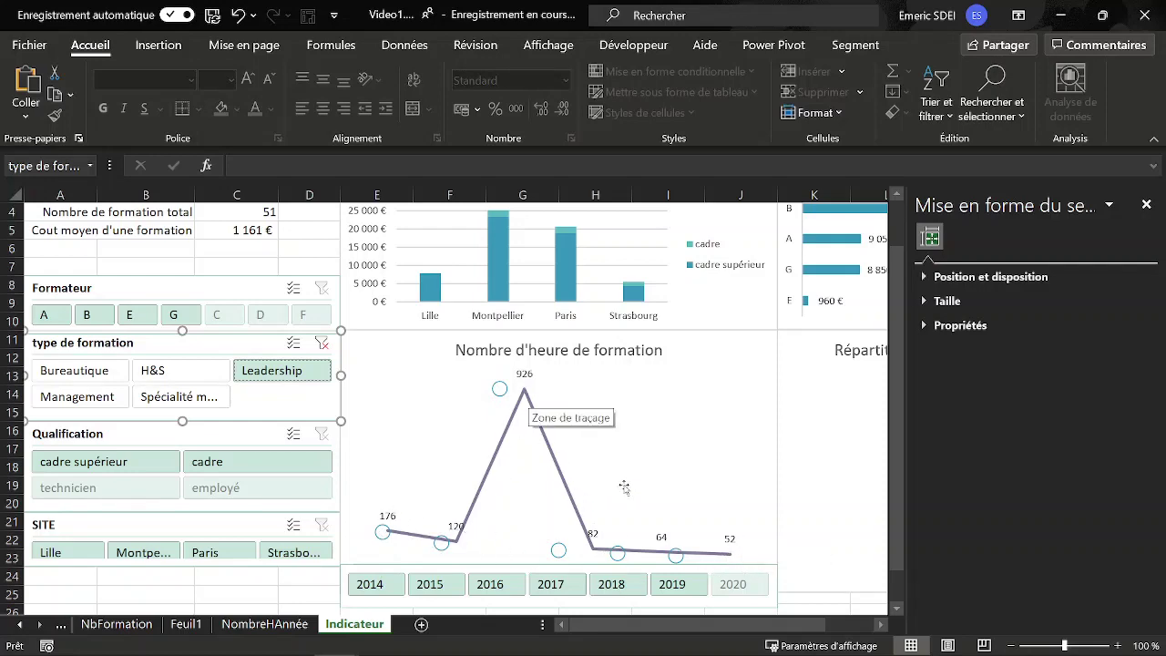
# Step: On the NombreHAnnée sheet, set the Année field of the pivot table in column A to show items without data
pyautogui.click(265, 624)
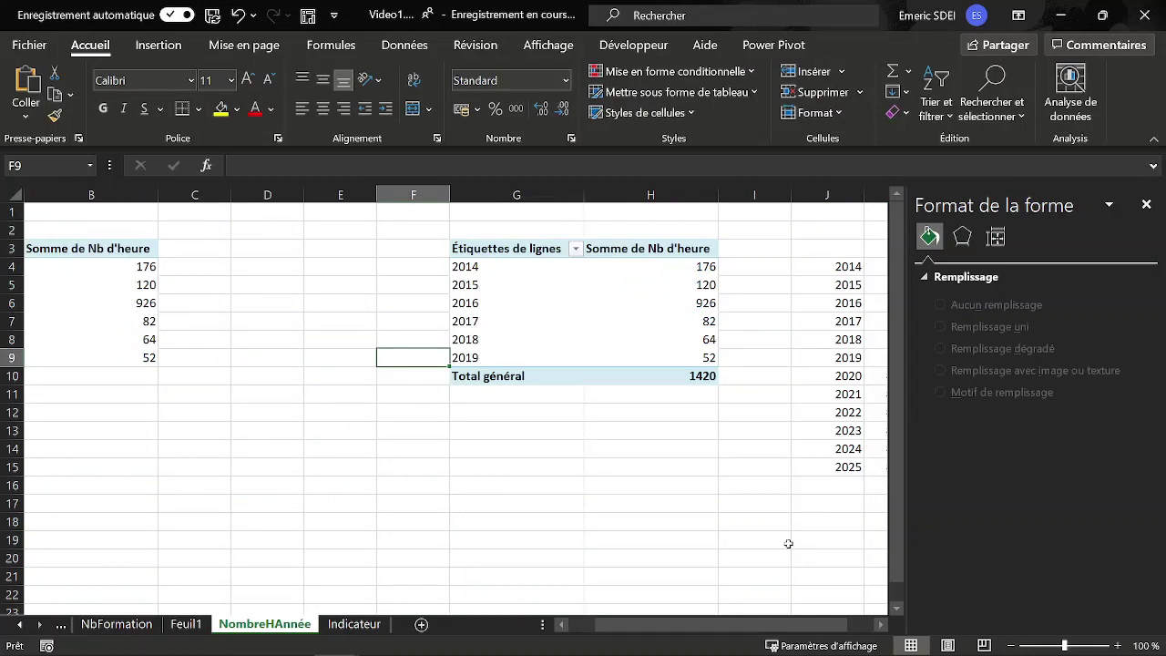
pyautogui.hscroll(2, 791, 628)
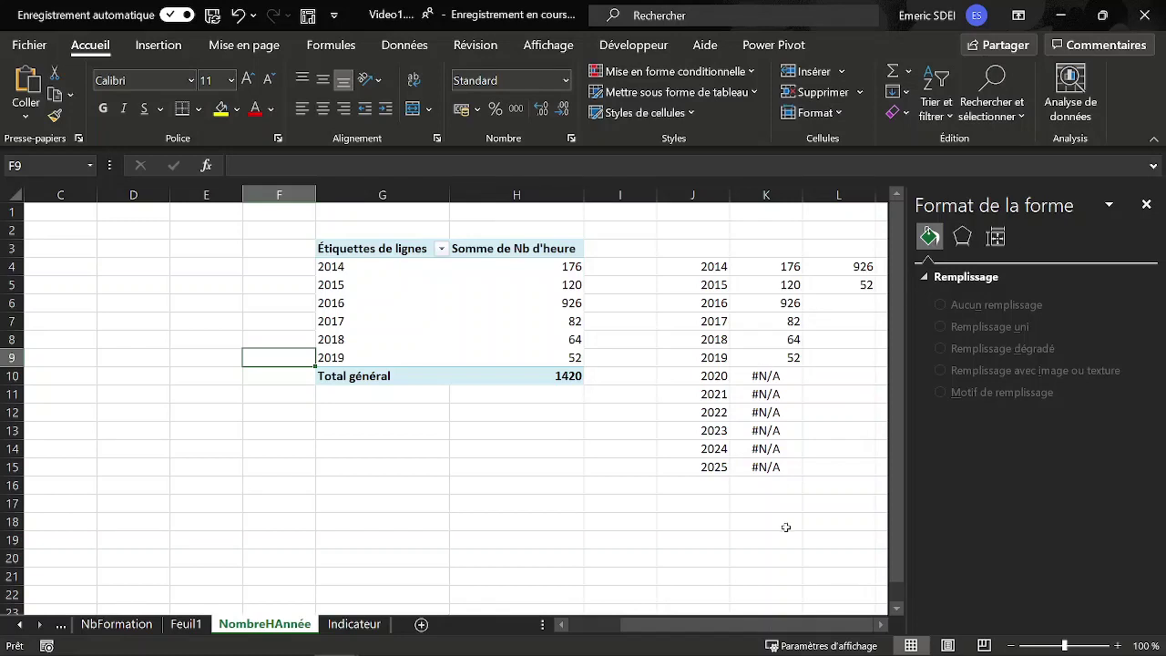
pyautogui.hscroll(-2, 775, 625)
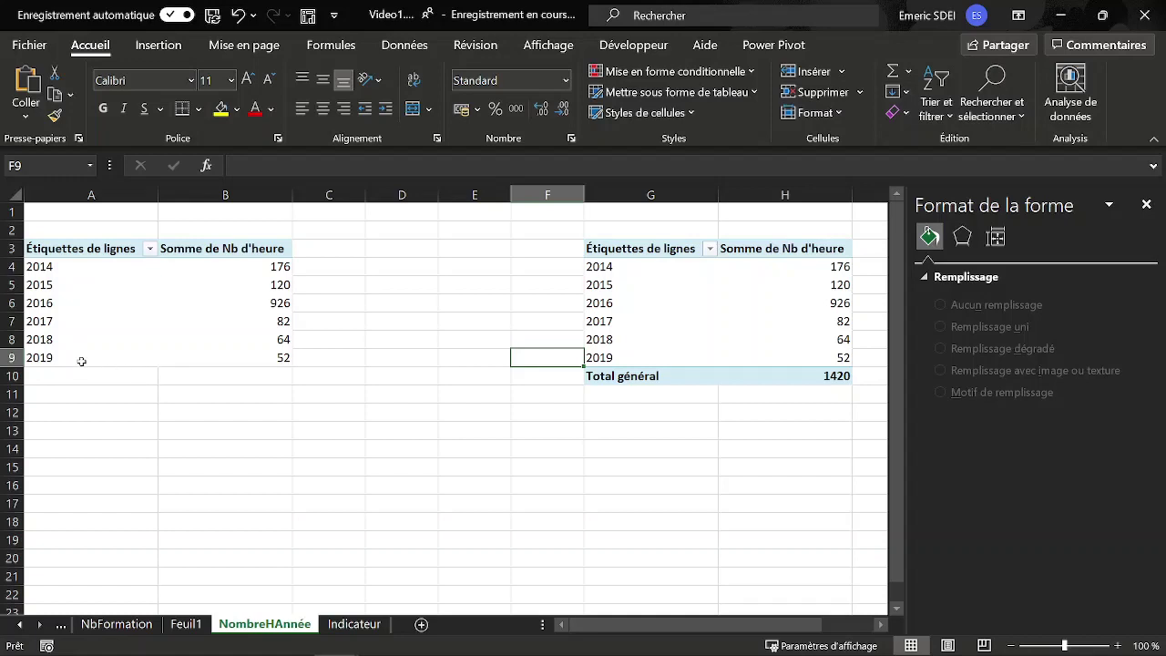
pyautogui.click(60, 321)
pyautogui.rightClick(58, 321)
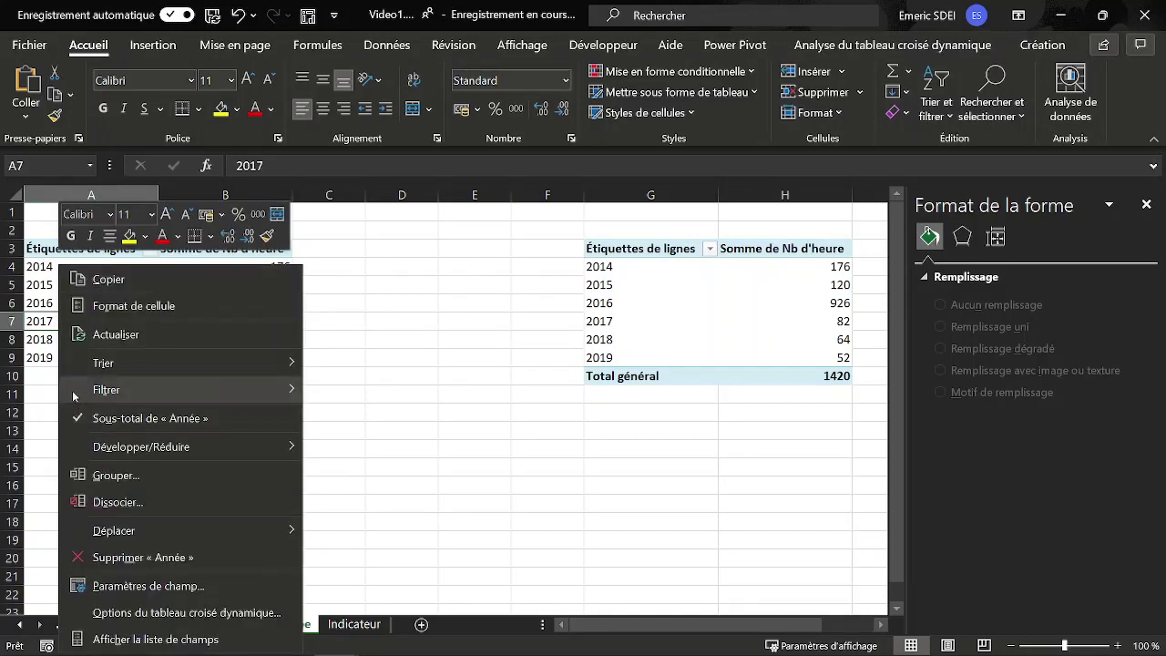
pyautogui.press('Escape')
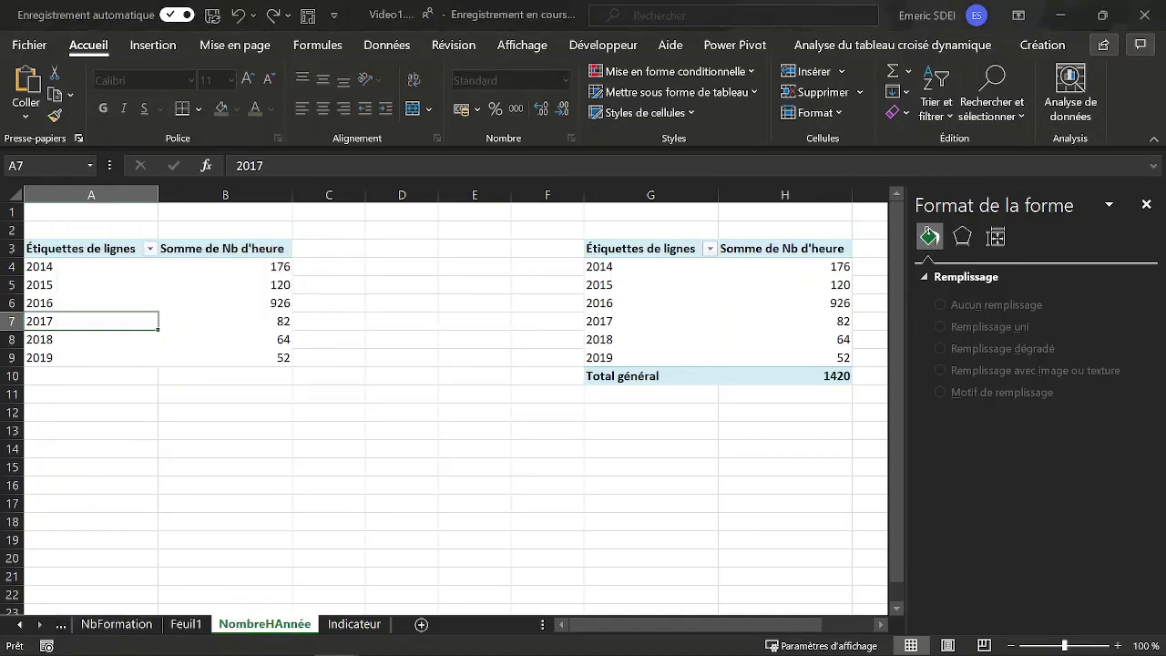
pyautogui.moveTo(18, 373); pyautogui.dragTo(378, 228)
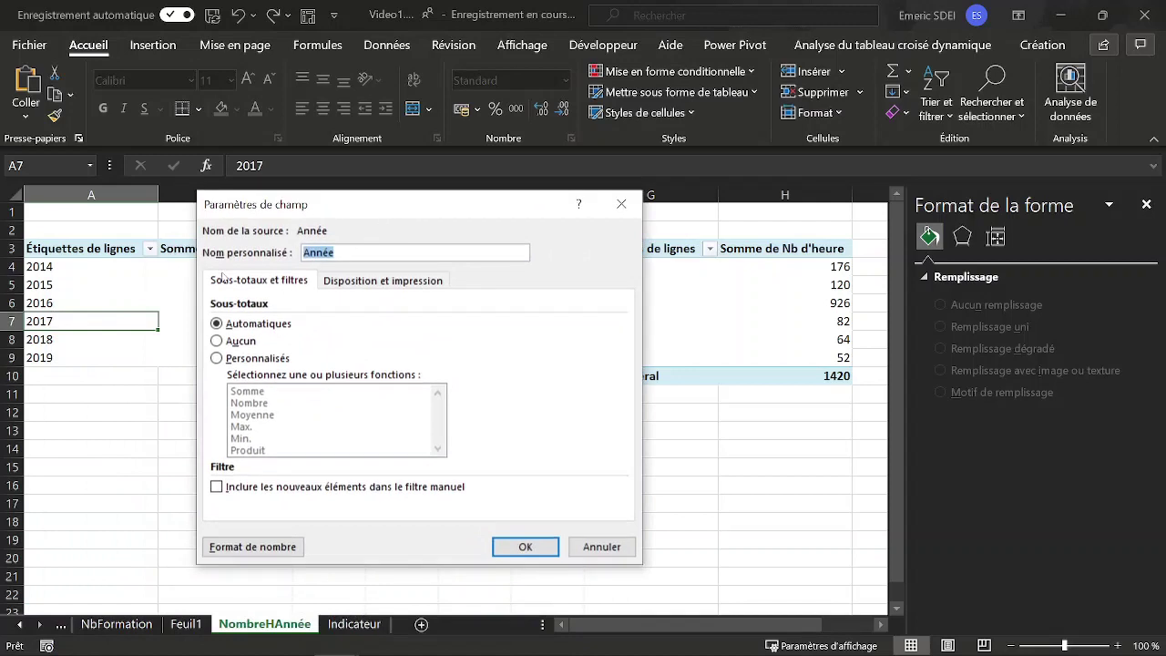
pyautogui.click(370, 281)
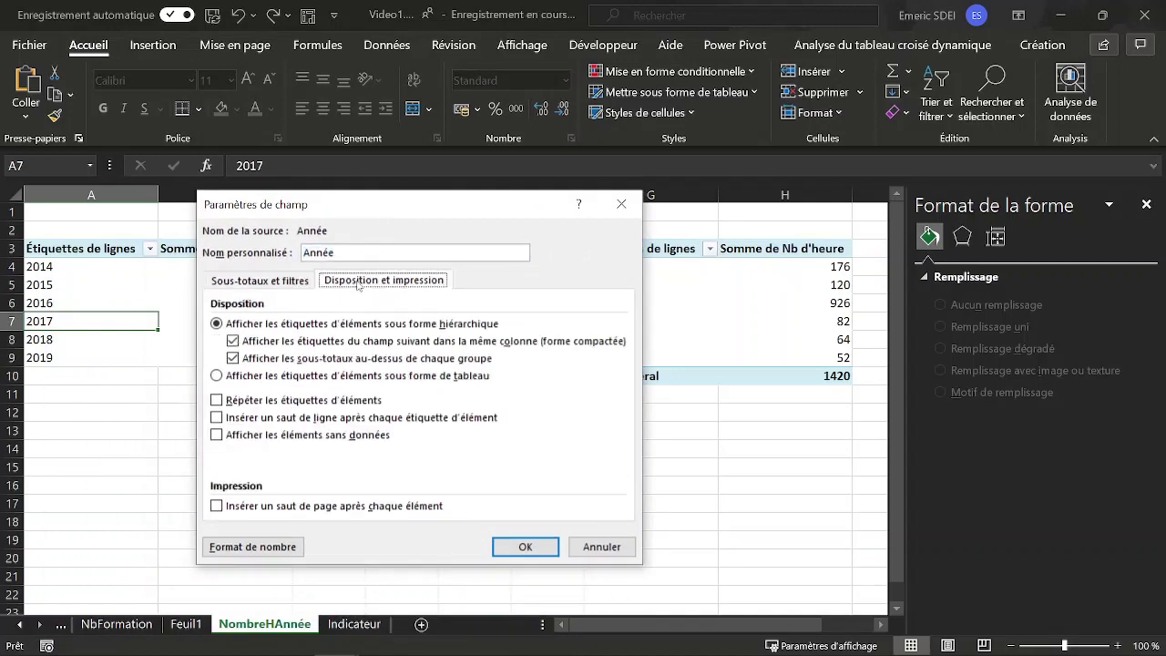
pyautogui.click(216, 436)
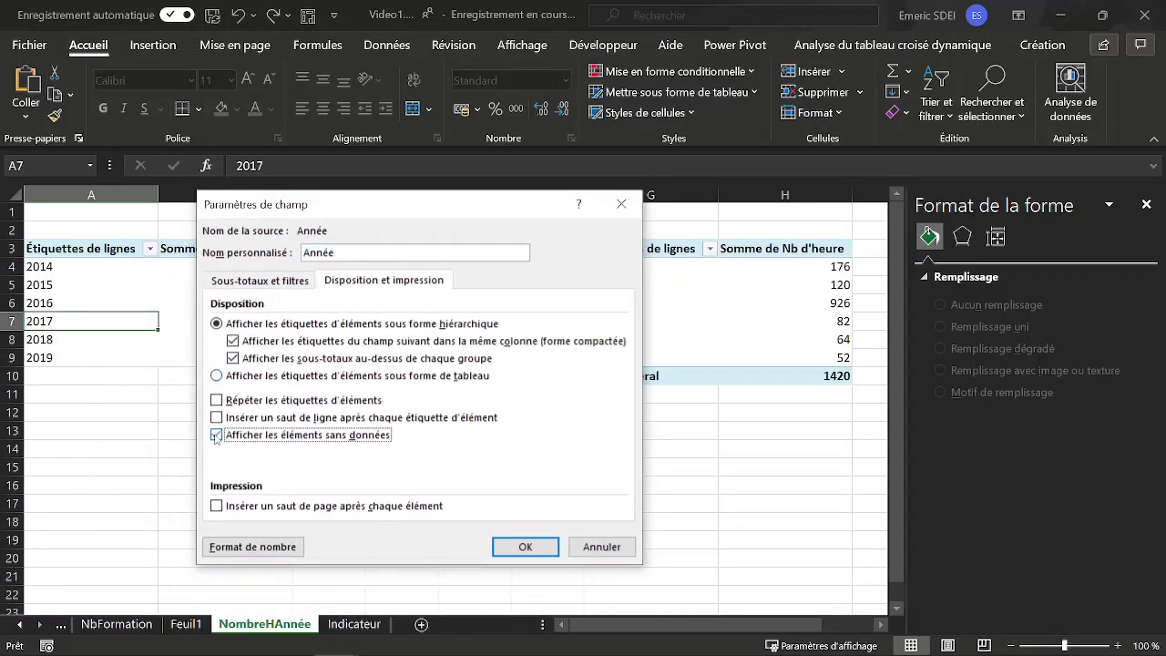
pyautogui.click(525, 547)
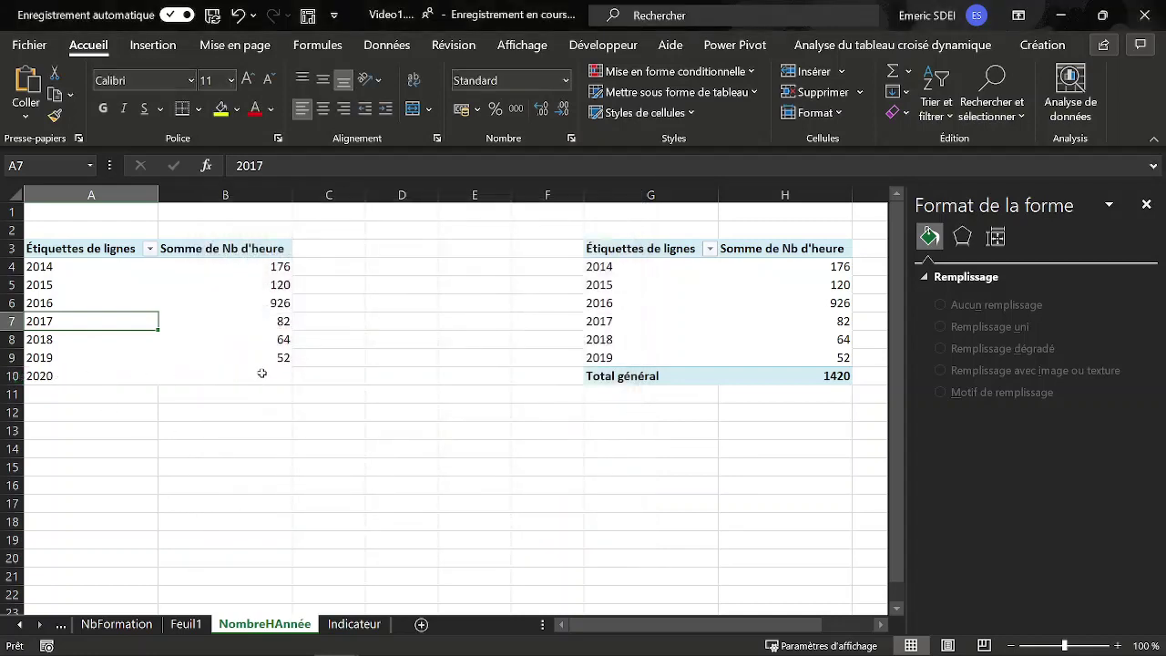
# Step: Return to the Indicateur sheet and reselect all training types from Bureautique to Spécialité métier in the type de formation slicer
pyautogui.click(367, 626)
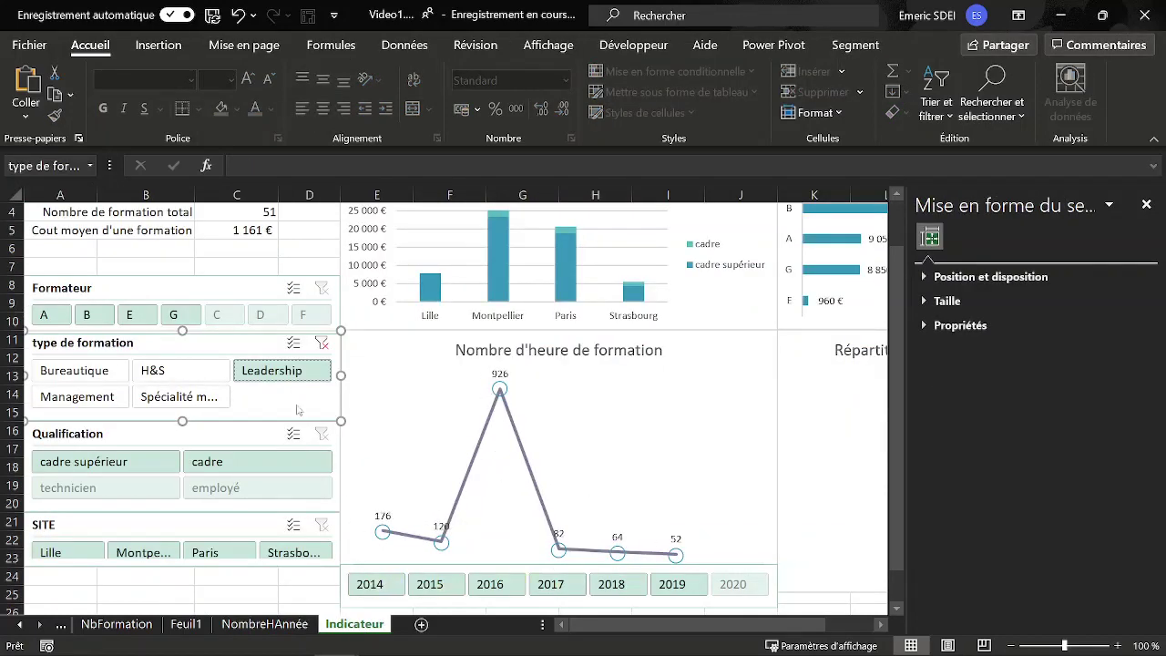
pyautogui.click(100, 372)
pyautogui.keyDown('shift'); pyautogui.click(210, 400); pyautogui.keyUp('shift')
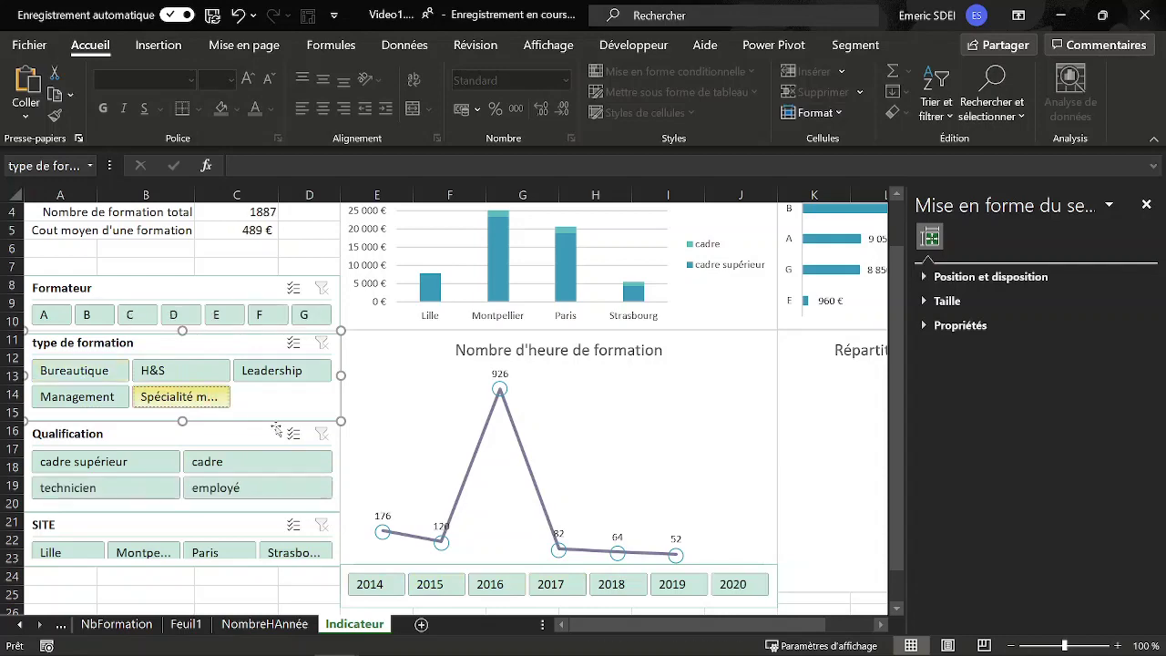
# Step: Close the formatting pane and hide the gridlines on the Indicateur sheet
pyautogui.click(1147, 201)
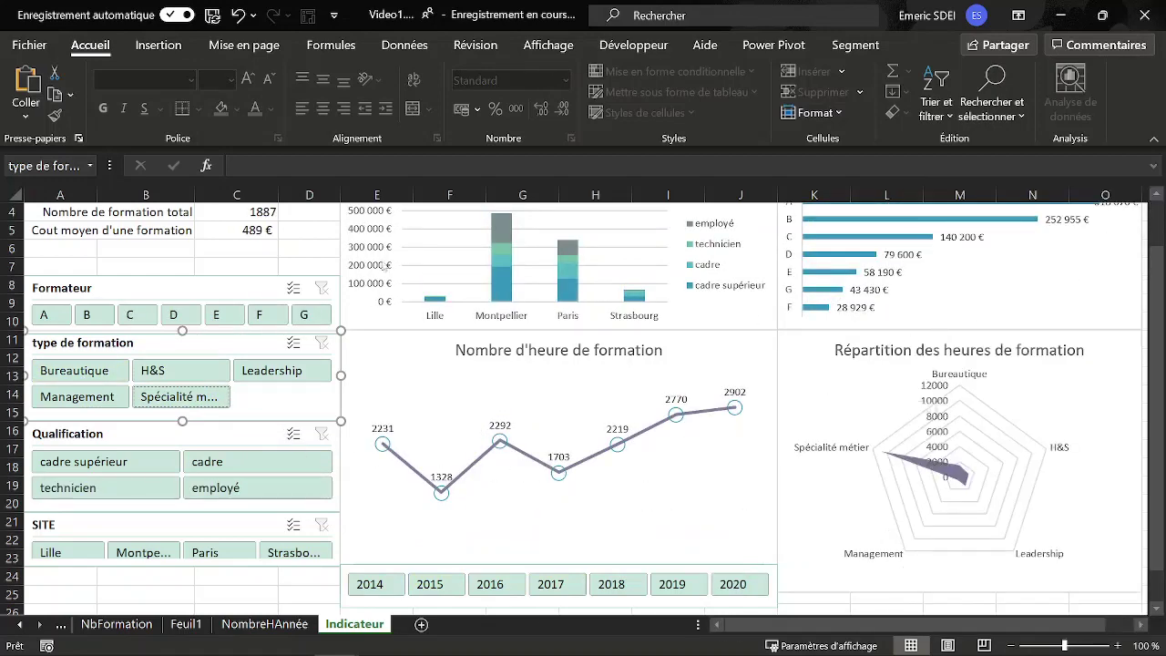
pyautogui.click(272, 253)
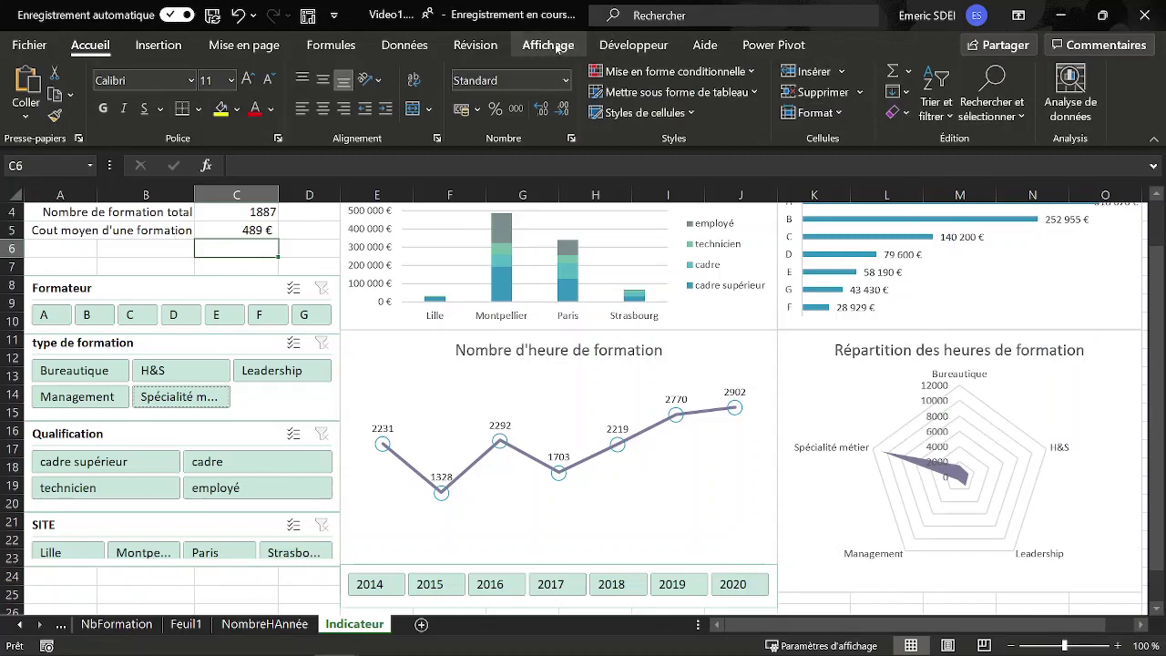
pyautogui.click(583, 50)
pyautogui.click(497, 109)
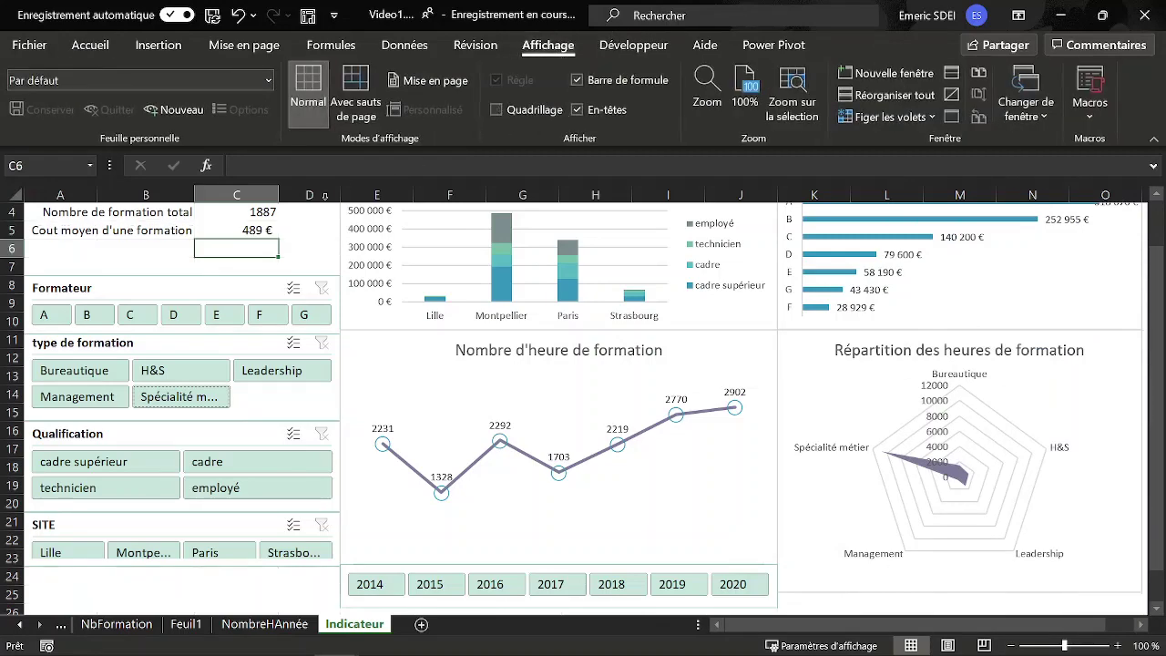
pyautogui.click(311, 234)
pyautogui.scroll(1, 305, 252)
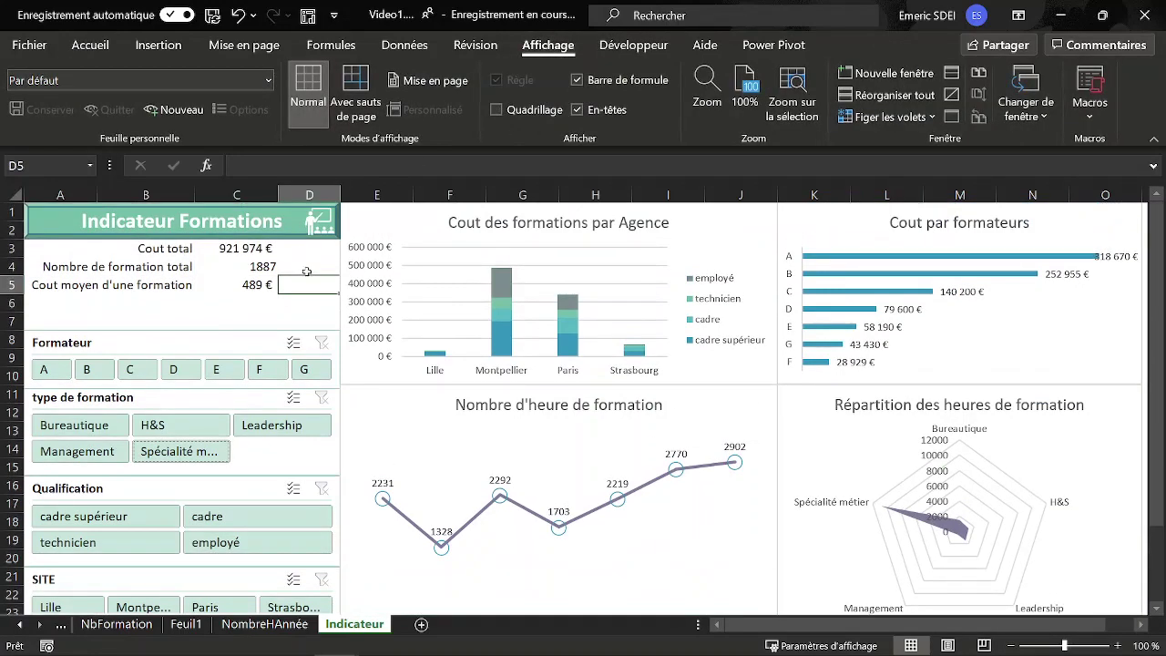
pyautogui.click(312, 265)
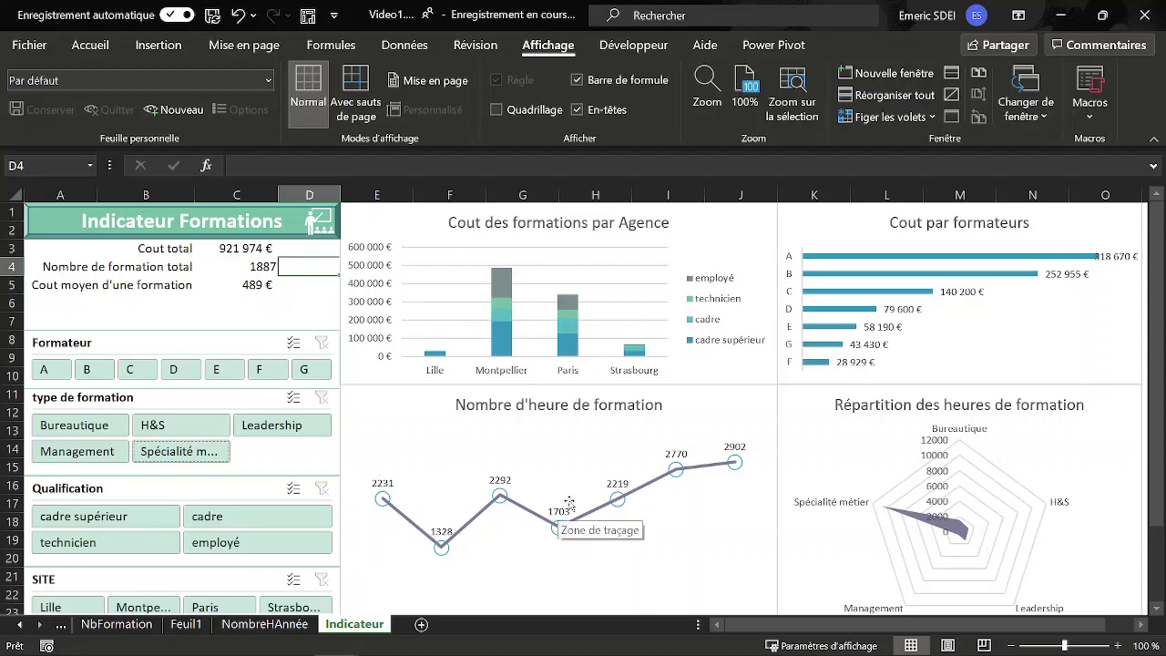
# Step: Move the year slicer up within the Nombre d'heure de formation chart, just above the year labels
pyautogui.scroll(-1, 547, 497)
pyautogui.scroll(1, 519, 490)
pyautogui.scroll(-2, 483, 483)
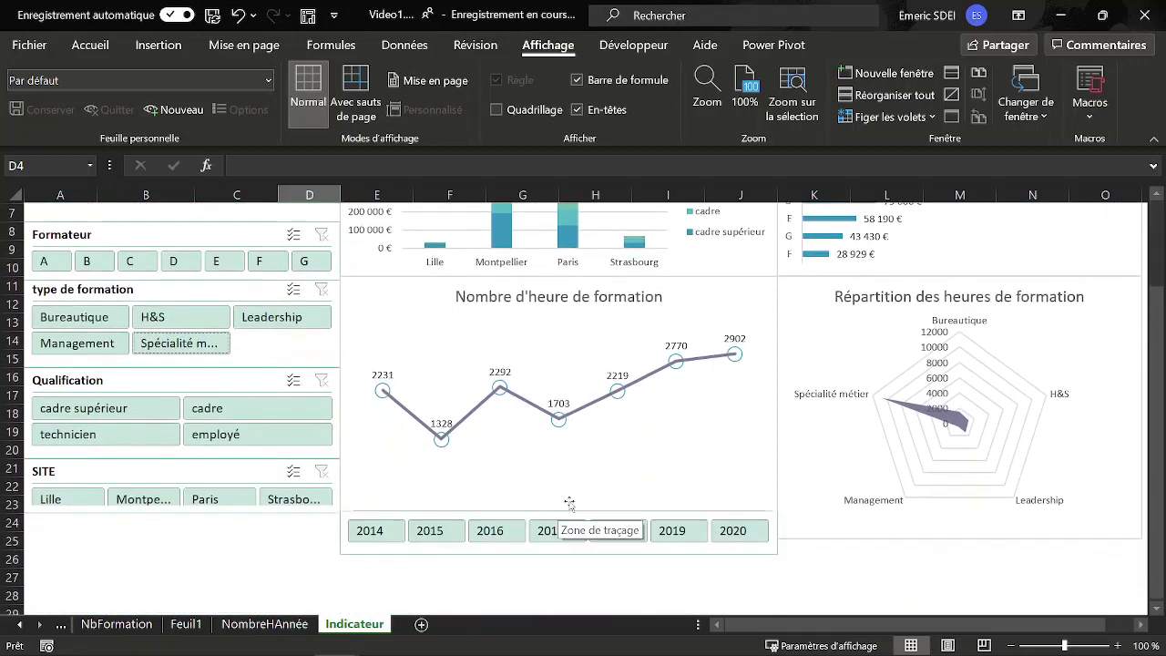
pyautogui.scroll(2, 464, 482)
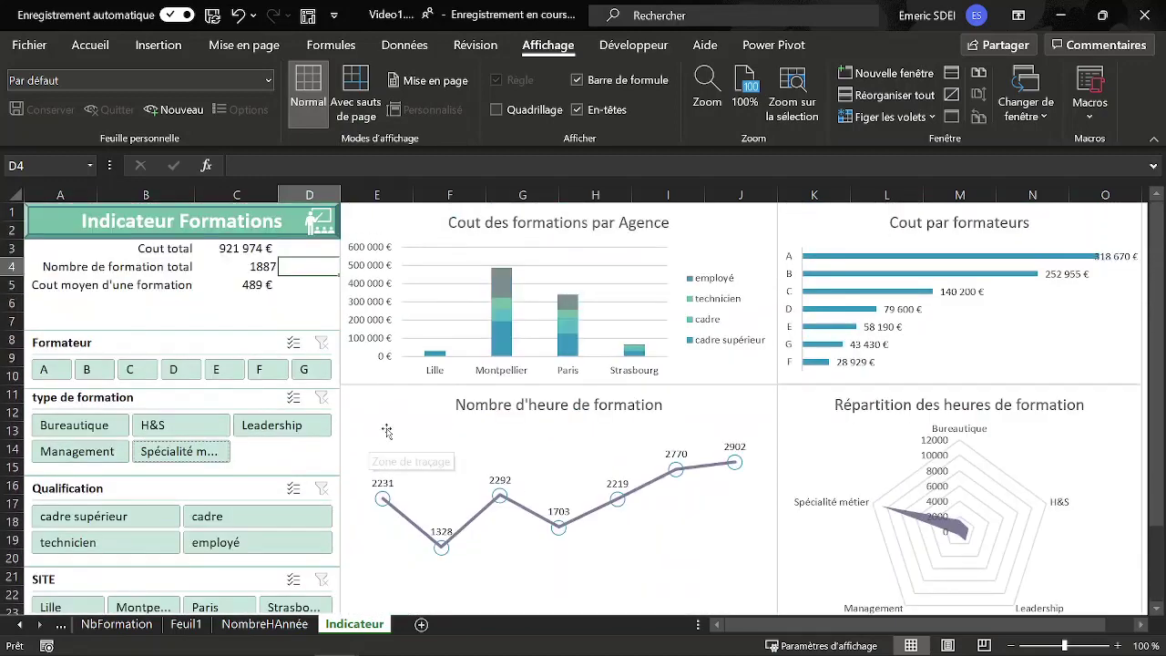
pyautogui.scroll(-1, 474, 550)
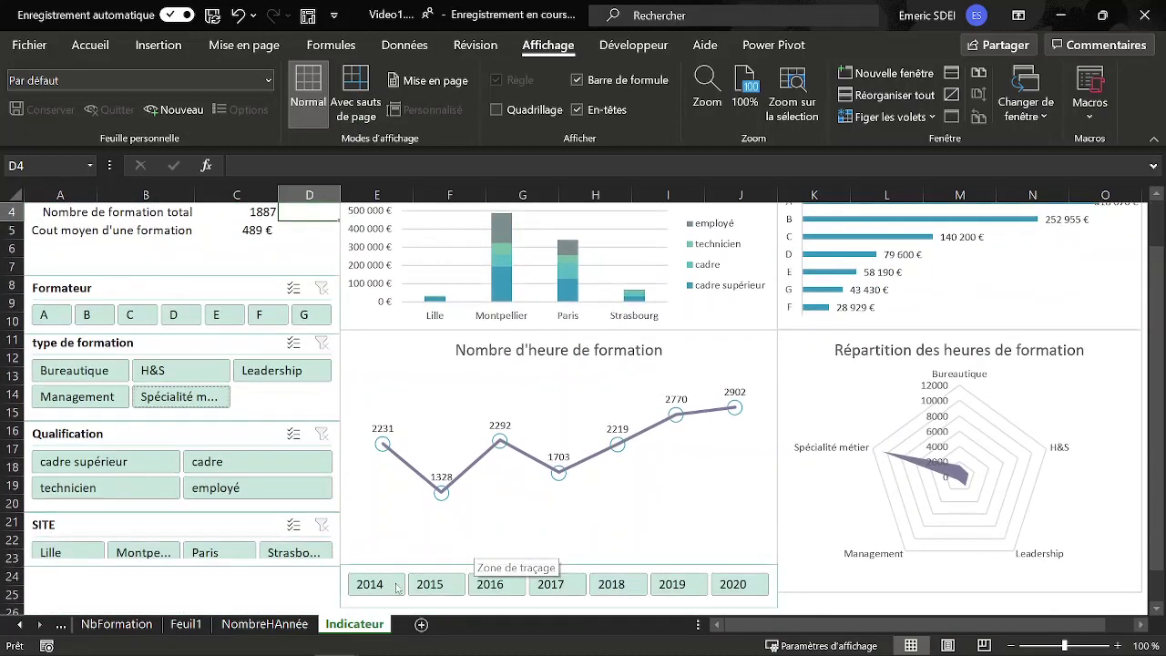
pyautogui.click(368, 571)
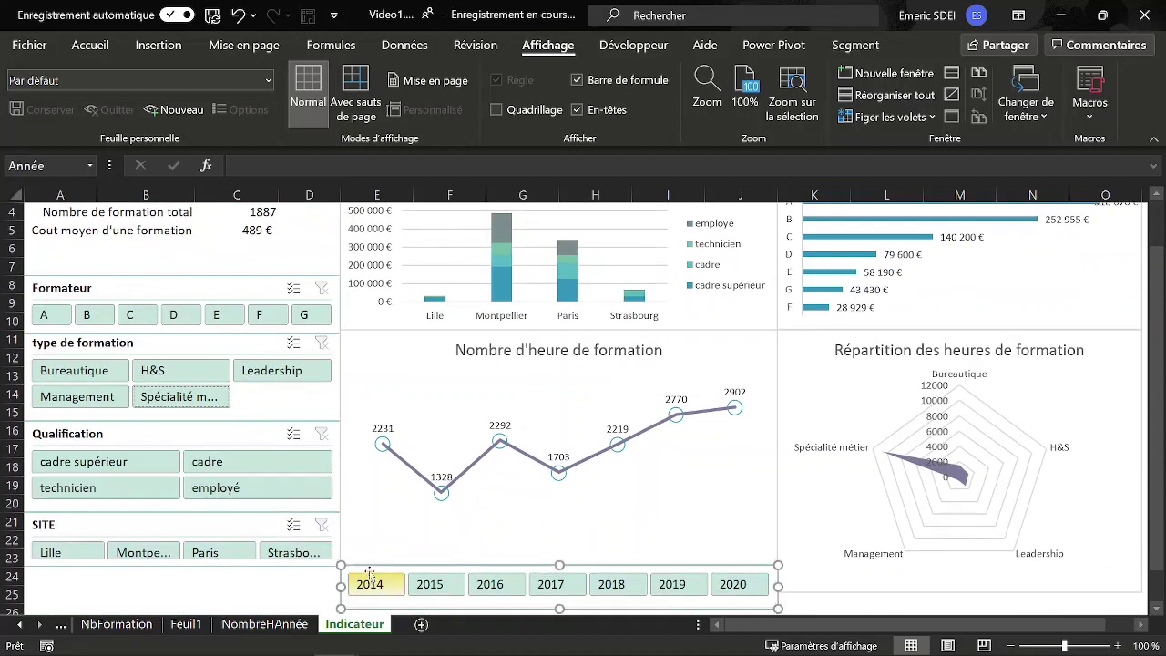
pyautogui.moveTo(372, 563); pyautogui.dragTo(378, 538)
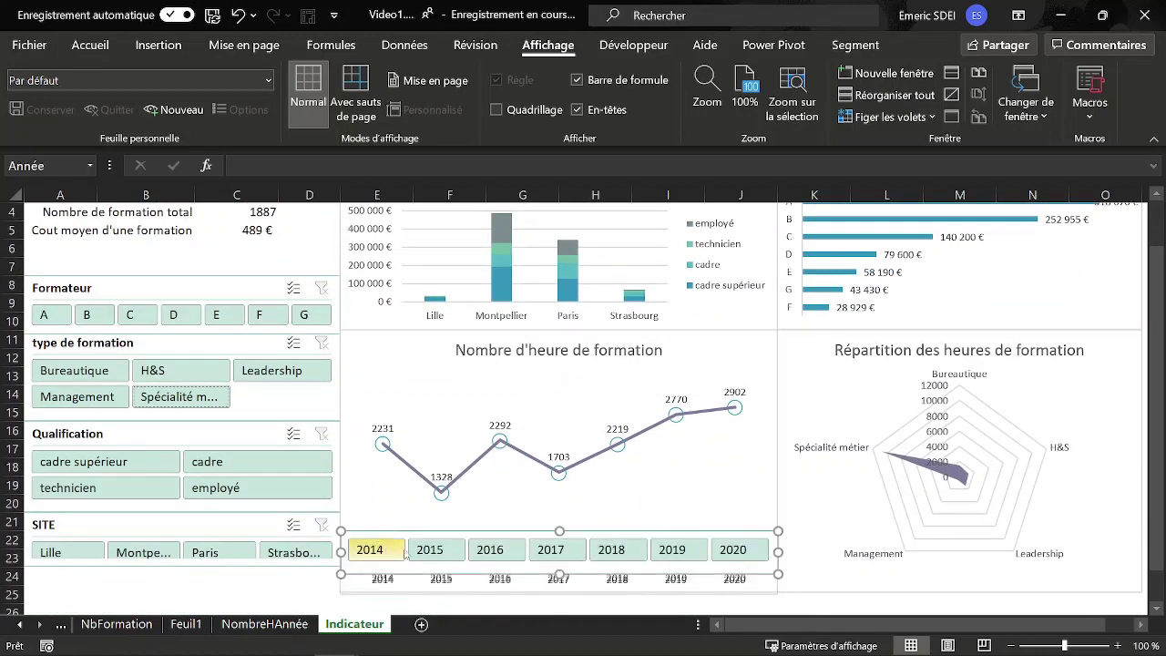
# Step: Shorten the overlaid marker chart and the line chart to the year slicer's lower edge, keeping the circles aligned with the line
pyautogui.click(692, 595)
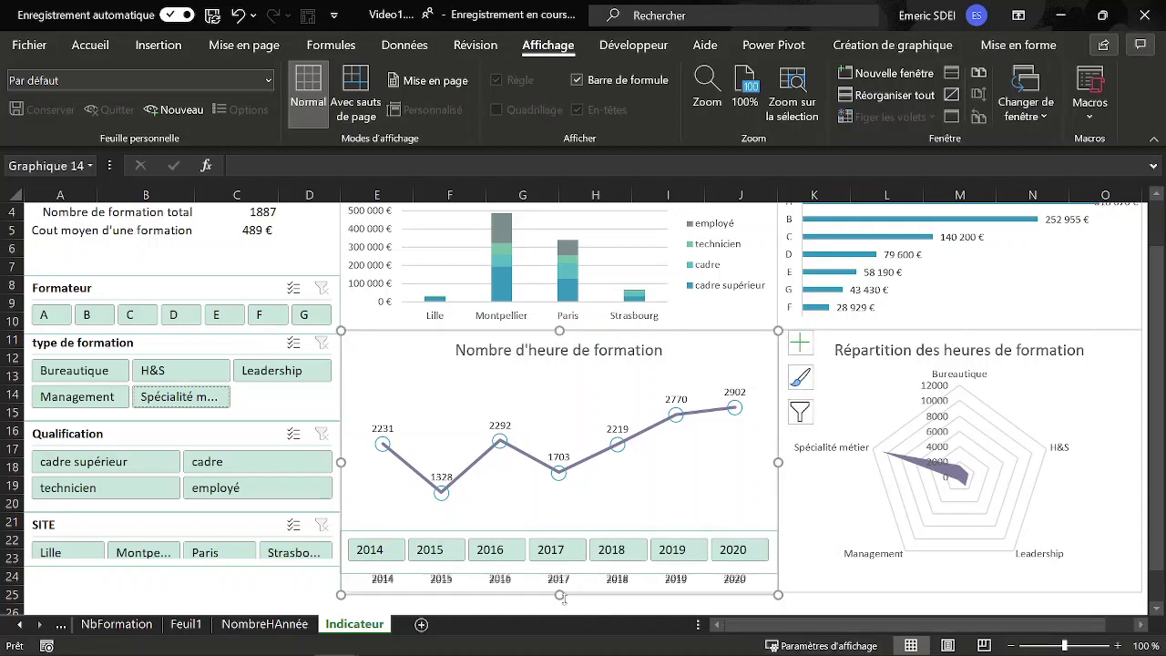
pyautogui.click(493, 586)
pyautogui.click(489, 592)
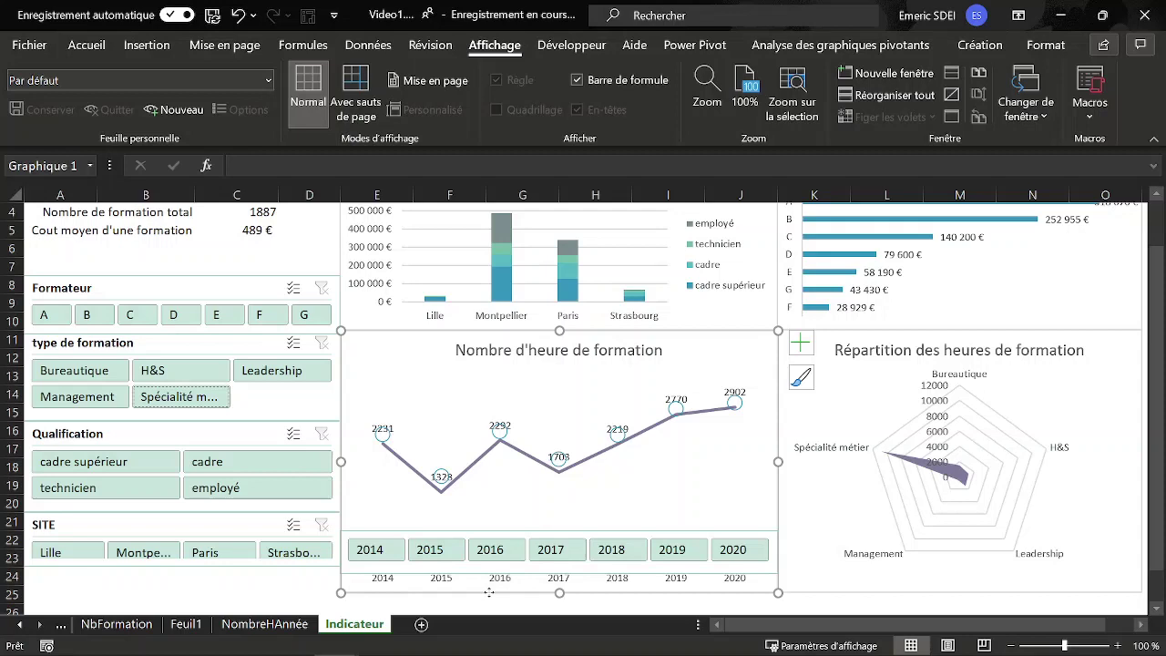
pyautogui.click(560, 580)
pyautogui.press('Delete')
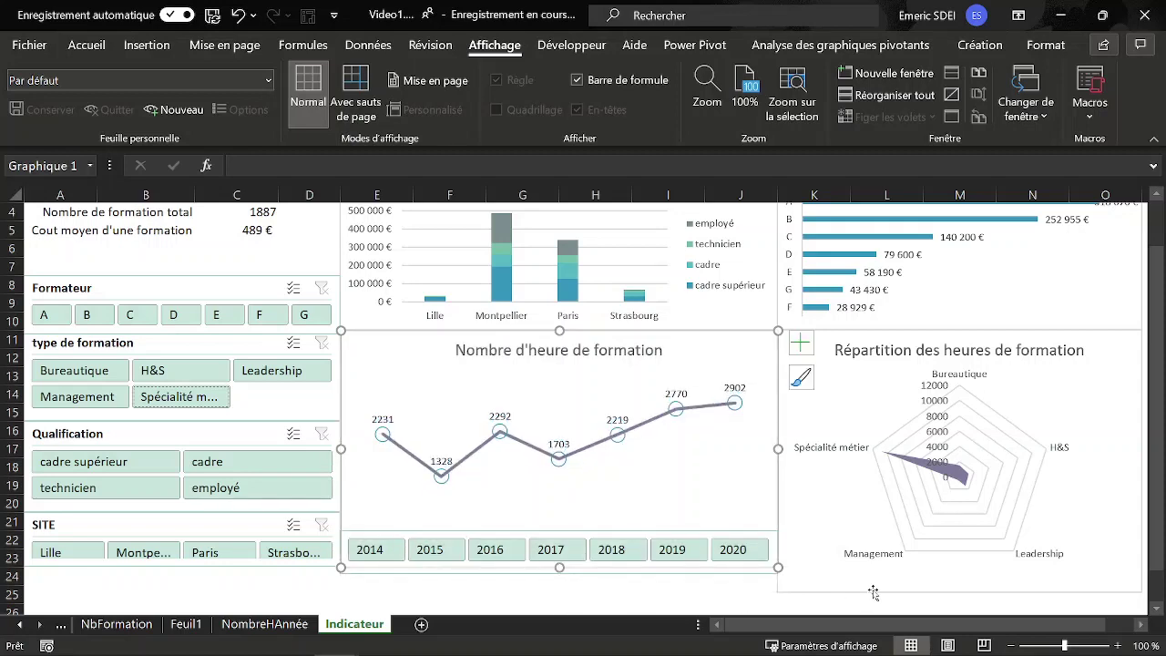
# Step: Shorten the Répartition des heures de formation chart to match the lower edge of the neighbouring line chart
pyautogui.click(843, 586)
pyautogui.moveTo(958, 594); pyautogui.dragTo(959, 568)
pyautogui.scroll(1, 668, 591)
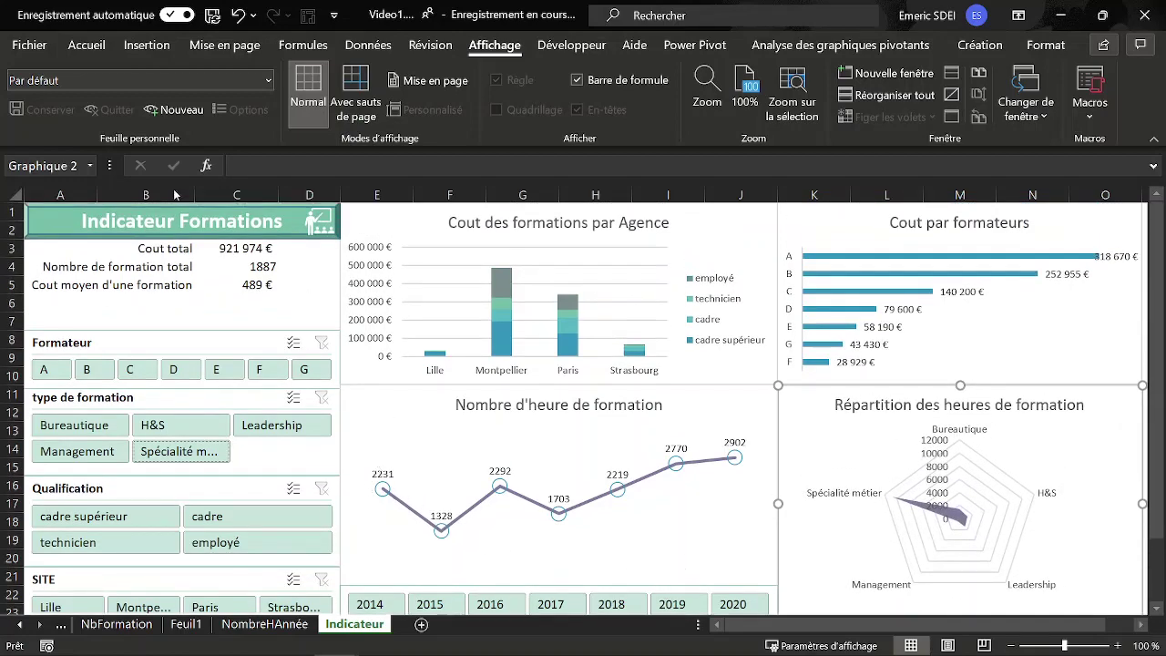
# Step: Filter the Formateur slicer to B through D to check the charts, and reselect all trainers
pyautogui.click(87, 369)
pyautogui.keyDown('shift'); pyautogui.click(173, 373); pyautogui.keyUp('shift')
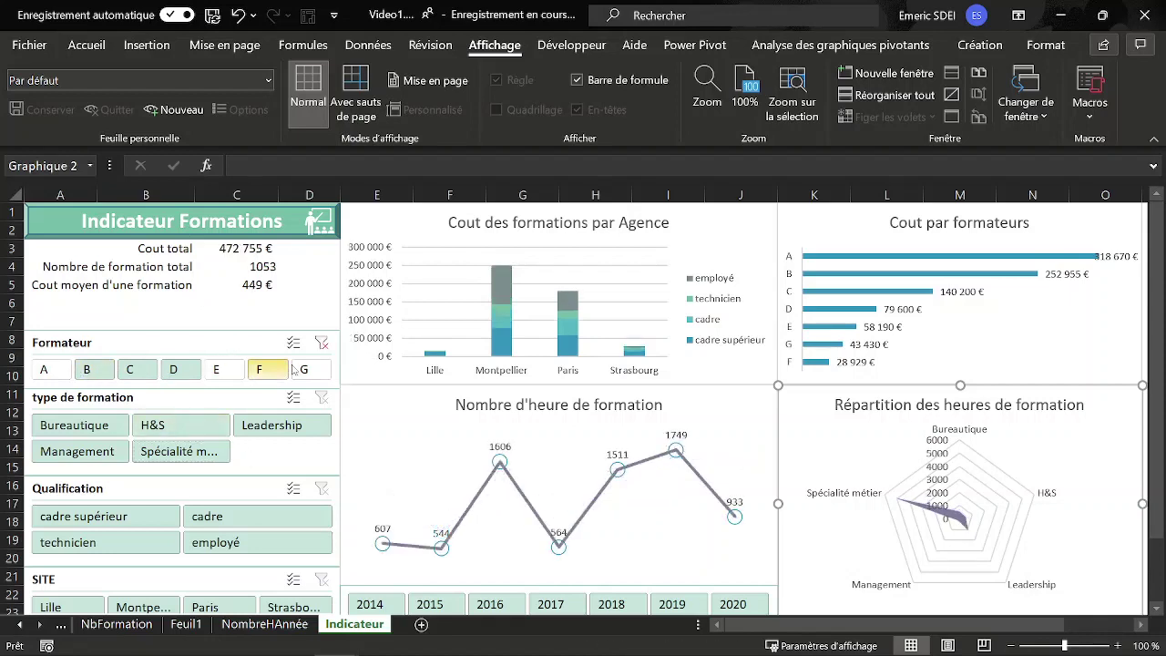
pyautogui.click(50, 372)
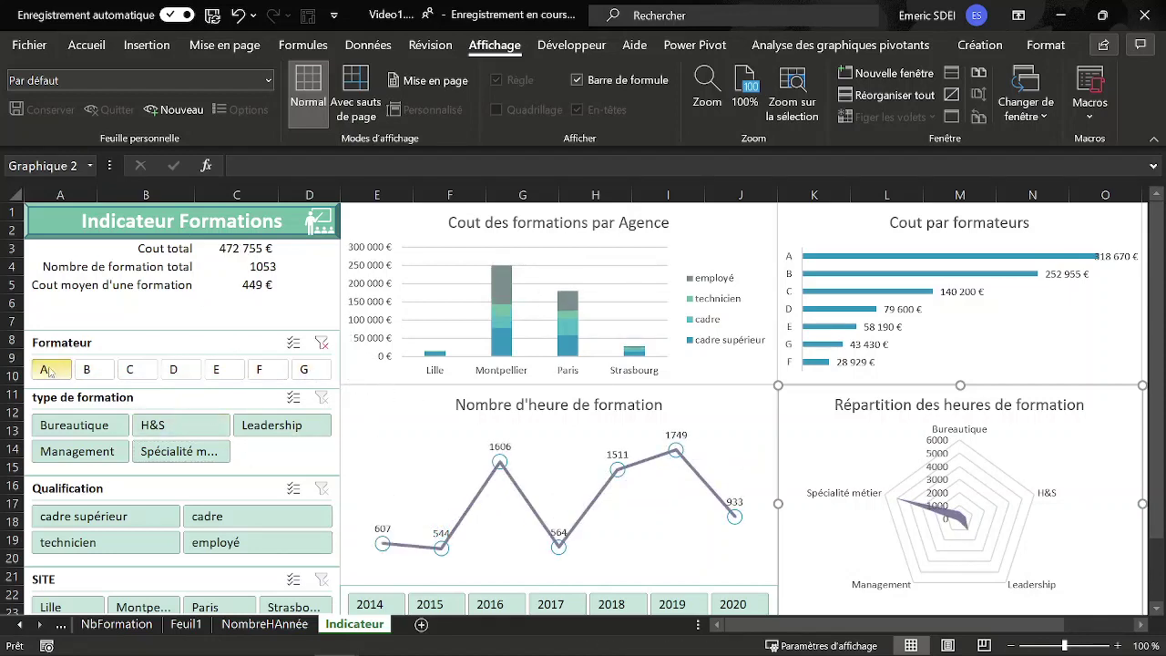
# Step: Filter type de formation to Management and the year slicer to 2015 through 2017, and reselect all training types
pyautogui.click(152, 425)
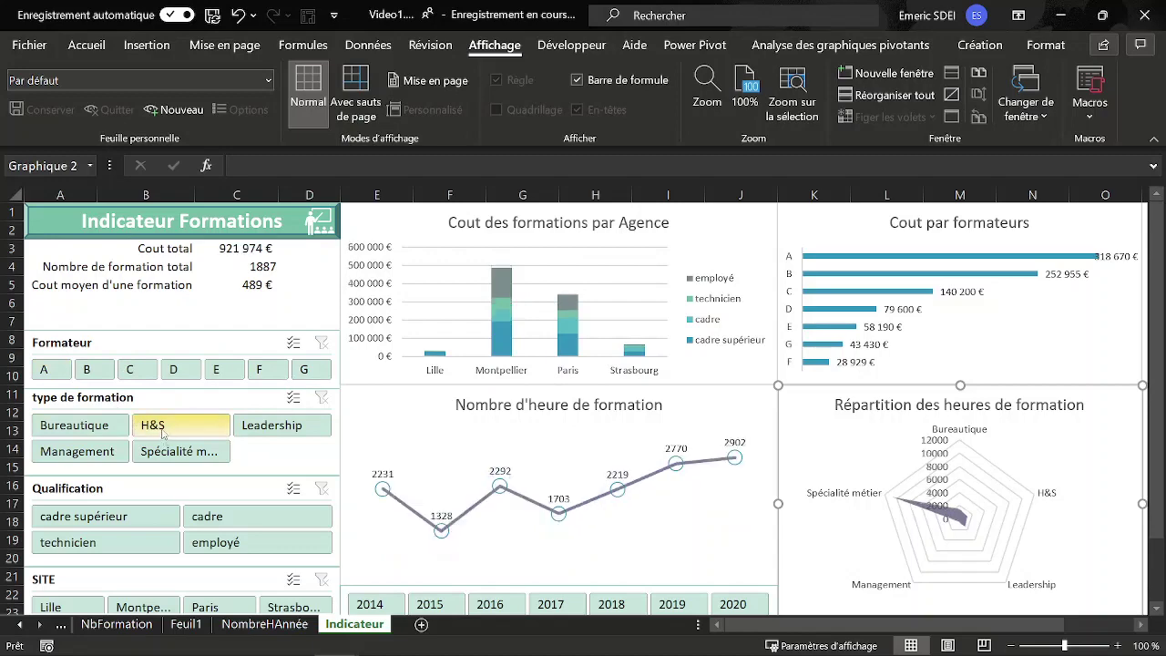
pyautogui.click(77, 451)
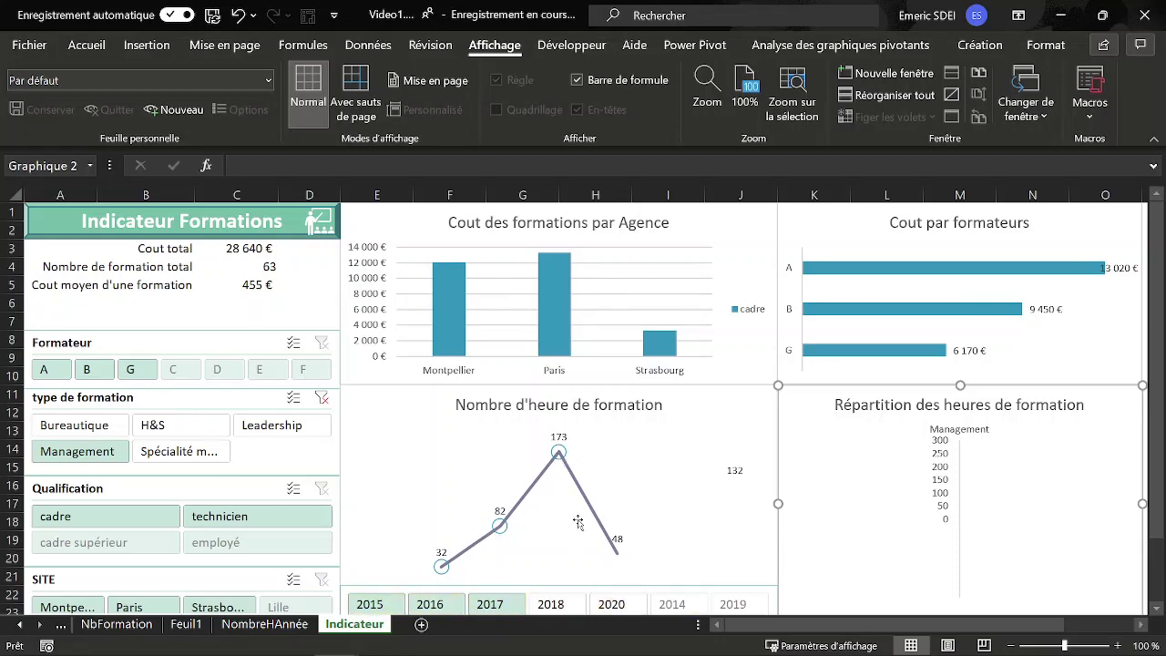
pyautogui.click(85, 429)
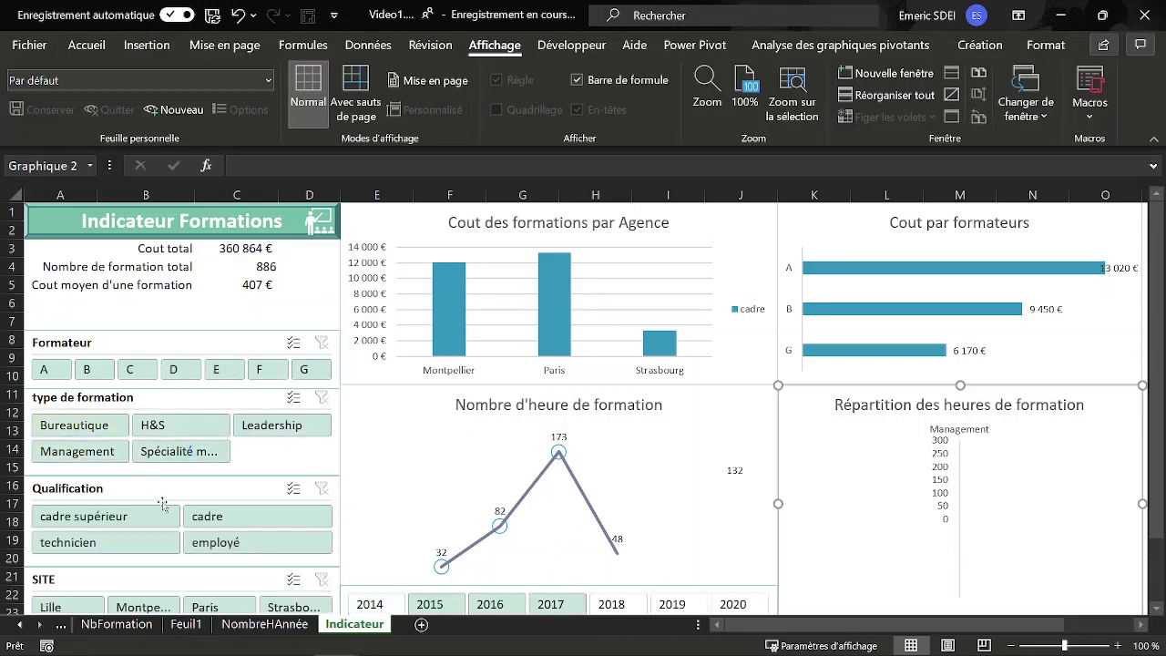